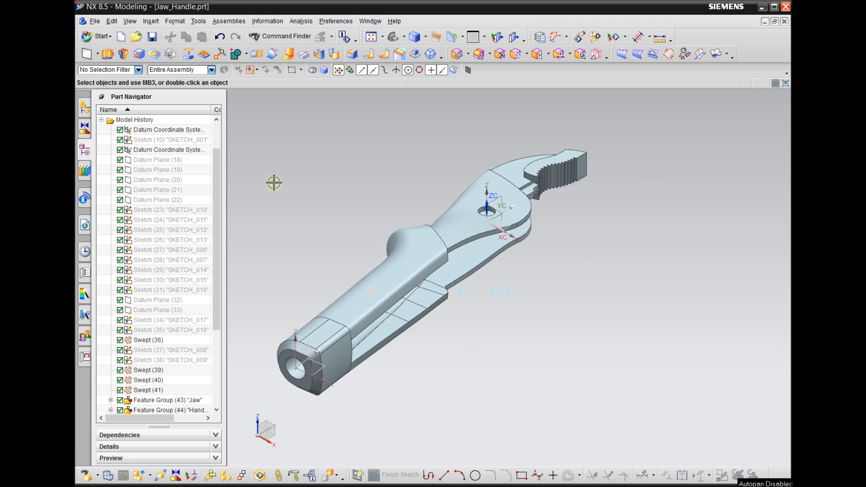
Examine the serrated jaw, the pivot plate with its hole and the swept grip of the Jaw_Handle part.
{"action": "mouse_move", "coordinate": [578, 334]}
{"action": "middle_mouse_down"}
{"action": "mouse_move", "coordinate": [590, 329]}
{"action": "mouse_move", "coordinate": [578, 329]}
{"action": "mouse_move", "coordinate": [582, 343]}
{"action": "mouse_move", "coordinate": [571, 337]}
{"action": "mouse_move", "coordinate": [578, 320]}
{"action": "mouse_move", "coordinate": [580, 331]}
{"action": "middle_mouse_up"}
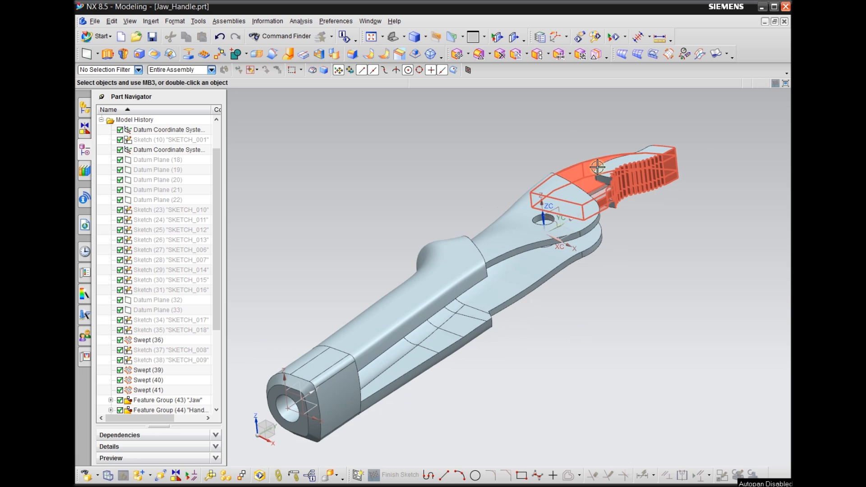
{"action": "scroll", "coordinate": [426, 256], "scroll_direction": "down", "scroll_amount": 1}
{"action": "scroll", "coordinate": [571, 165], "scroll_direction": "up", "scroll_amount": 3}
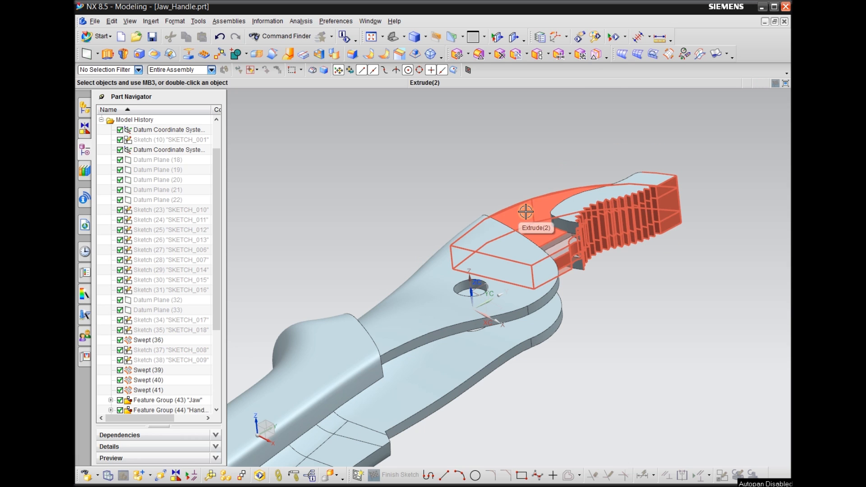
{"action": "scroll", "coordinate": [677, 109], "scroll_direction": "down", "scroll_amount": 1}
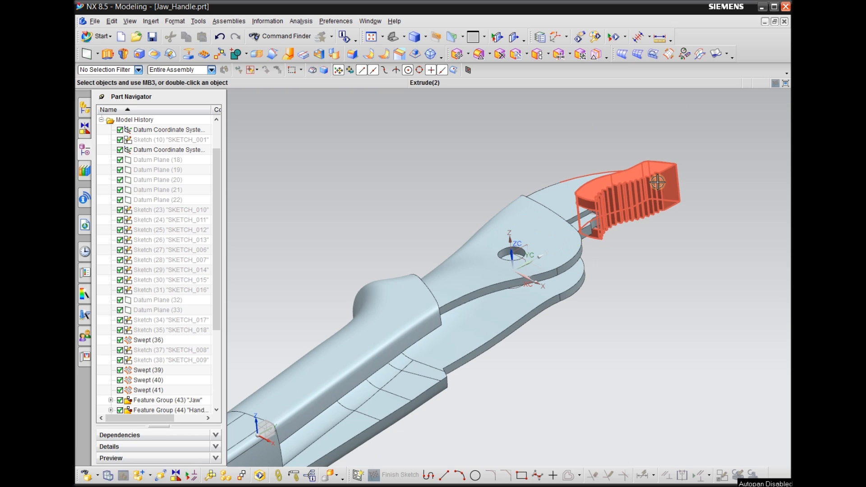
{"action": "scroll", "coordinate": [650, 159], "scroll_direction": "up", "scroll_amount": 1}
{"action": "scroll", "coordinate": [635, 149], "scroll_direction": "down", "scroll_amount": 2}
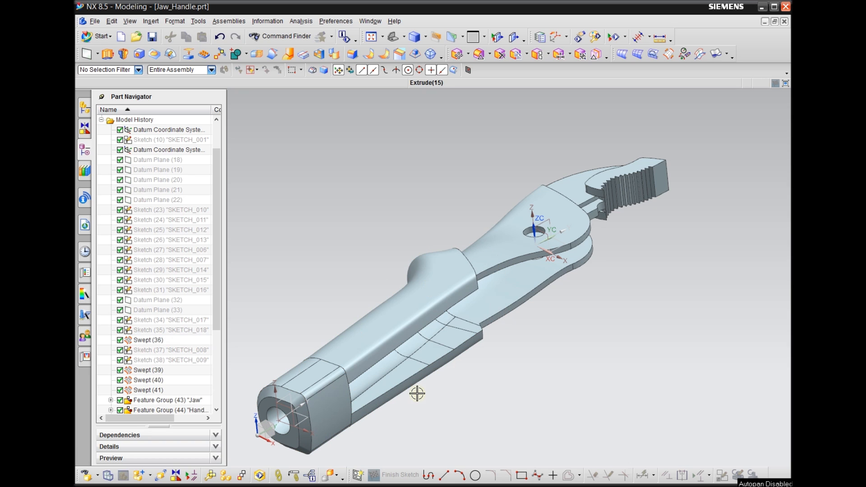
{"action": "scroll", "coordinate": [663, 255], "scroll_direction": "down", "scroll_amount": 1}
{"action": "scroll", "coordinate": [463, 390], "scroll_direction": "up", "scroll_amount": 1}
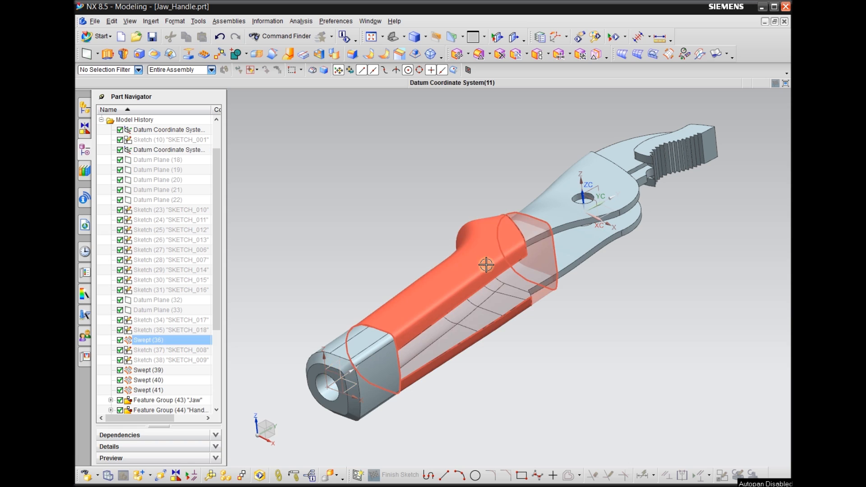
{"action": "scroll", "coordinate": [280, 354], "scroll_direction": "down", "scroll_amount": 1}
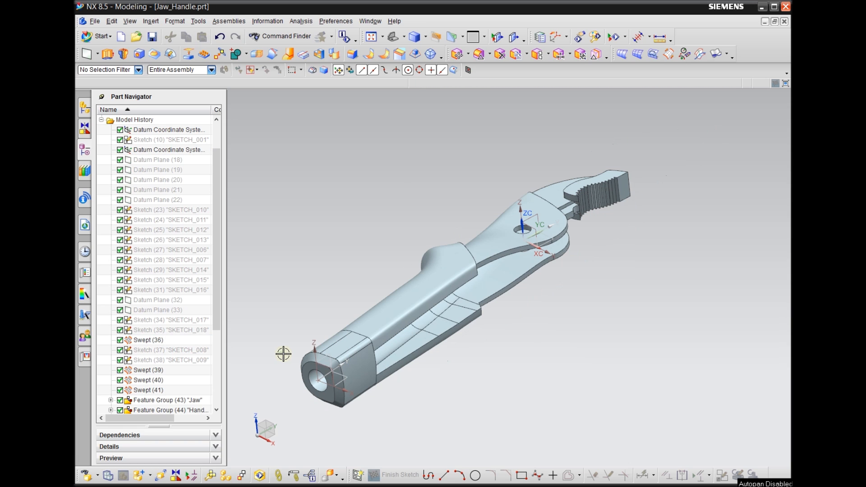
{"action": "middle_click_drag", "start_coordinate": [431, 415], "coordinate": [435, 410]}
{"action": "scroll", "coordinate": [579, 269], "scroll_direction": "up", "scroll_amount": 1}
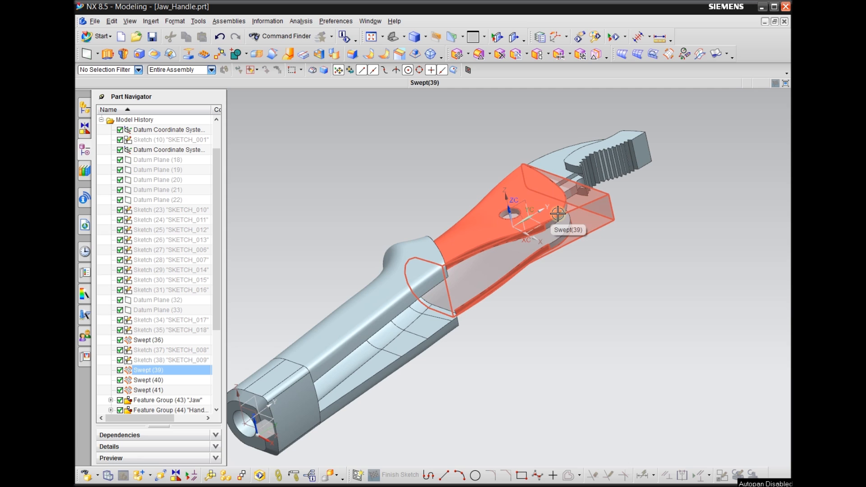
{"action": "scroll", "coordinate": [558, 214], "scroll_direction": "up", "scroll_amount": 2}
{"action": "scroll", "coordinate": [558, 214], "scroll_direction": "up", "scroll_amount": 1}
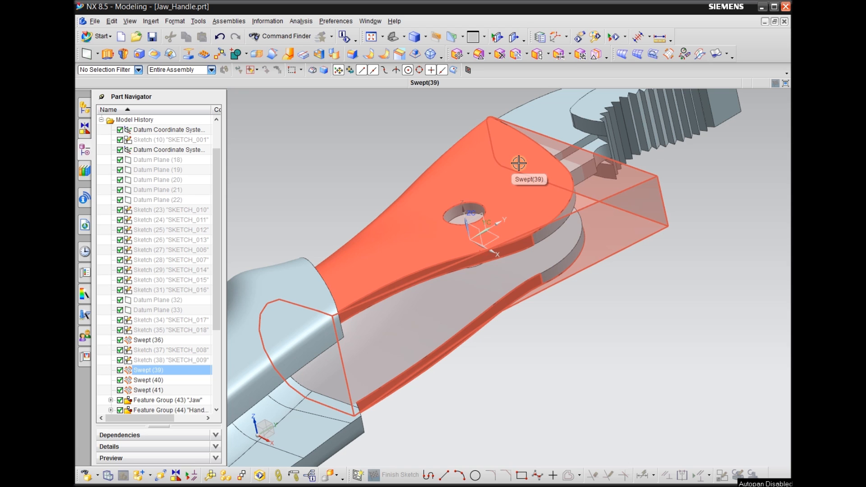
{"action": "scroll", "coordinate": [523, 163], "scroll_direction": "up", "scroll_amount": 3}
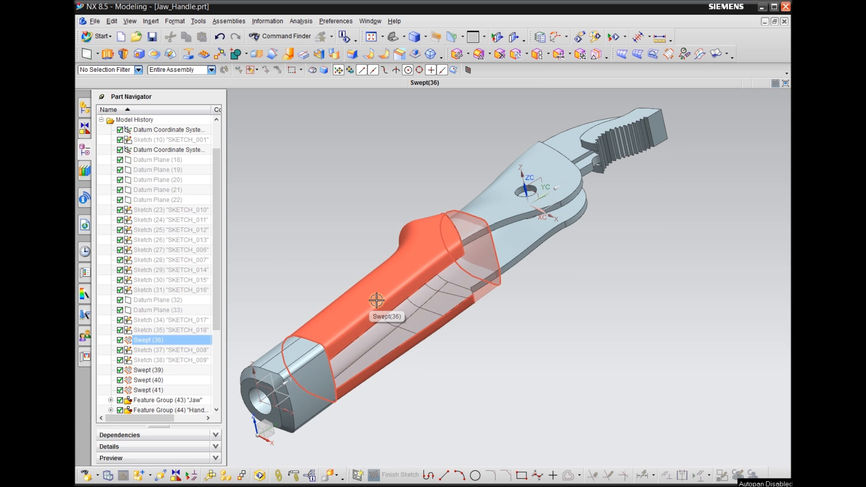
{"action": "scroll", "coordinate": [376, 299], "scroll_direction": "down", "scroll_amount": 2}
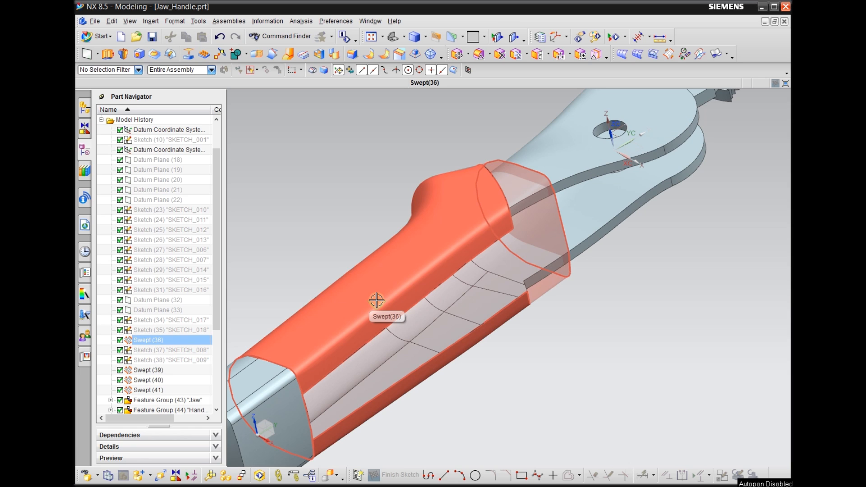
Examine the bulge on the swept grip and its transition into the pivot plate from several sides.
{"action": "middle_click_drag", "start_coordinate": [396, 286], "coordinate": [661, 401]}
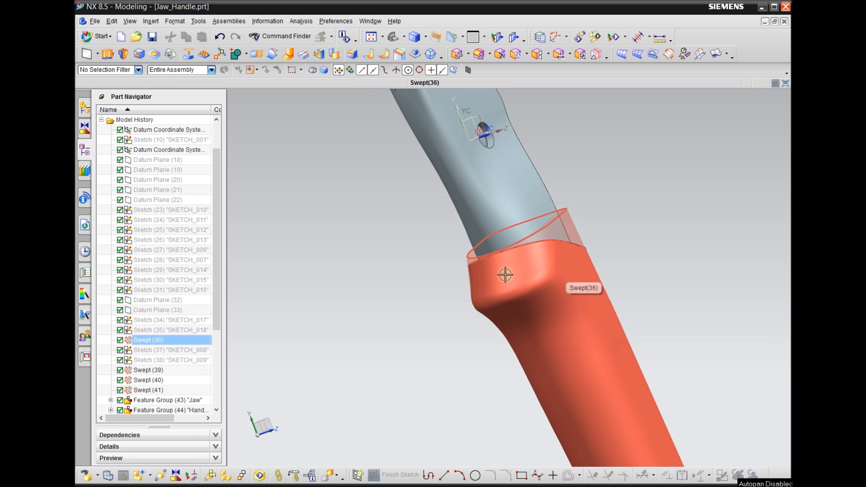
{"action": "scroll", "coordinate": [527, 279], "scroll_direction": "down", "scroll_amount": 3}
{"action": "scroll", "coordinate": [527, 279], "scroll_direction": "up", "scroll_amount": 3}
{"action": "middle_click_drag", "start_coordinate": [432, 319], "coordinate": [383, 236]}
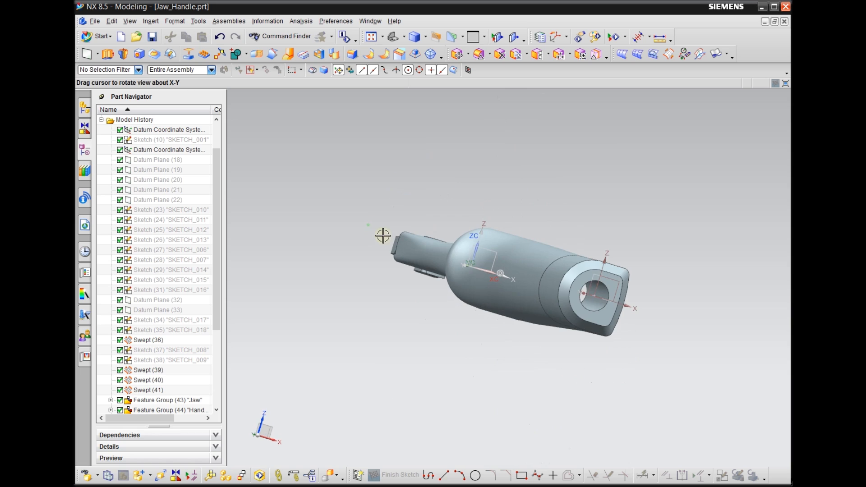
{"action": "middle_click_drag", "start_coordinate": [539, 382], "coordinate": [534, 410]}
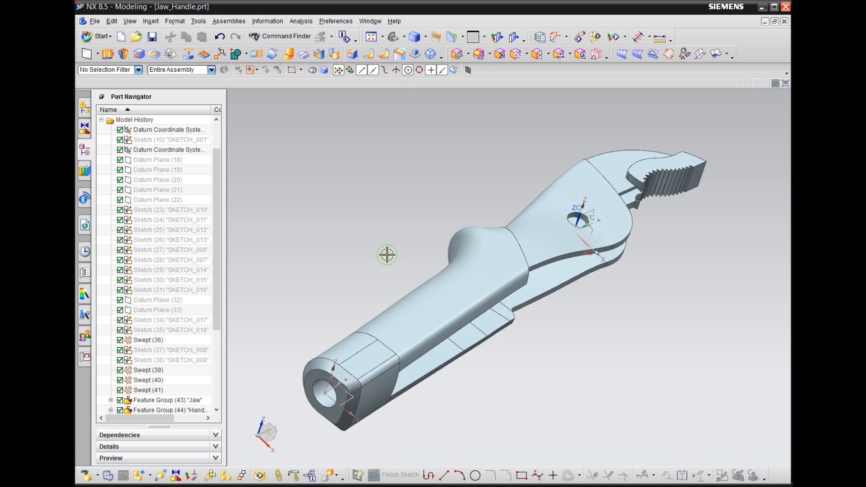
{"action": "middle_click_drag", "start_coordinate": [386, 251], "coordinate": [388, 282]}
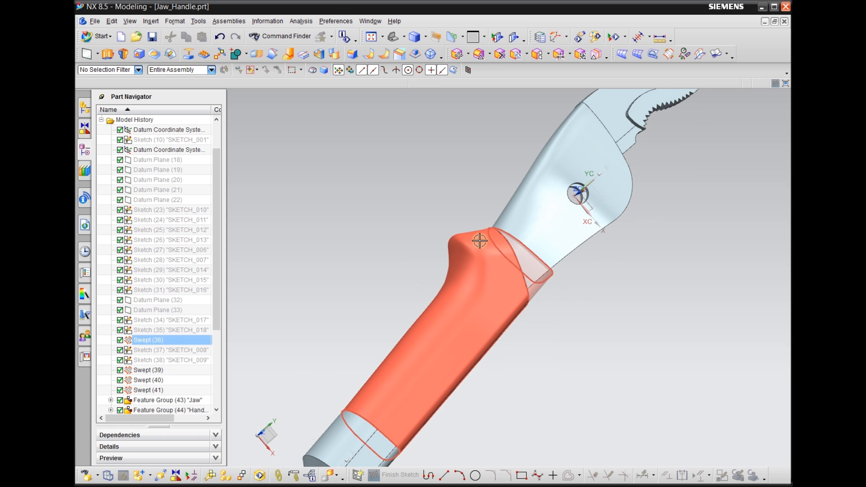
{"action": "middle_click_drag", "start_coordinate": [501, 176], "coordinate": [483, 186]}
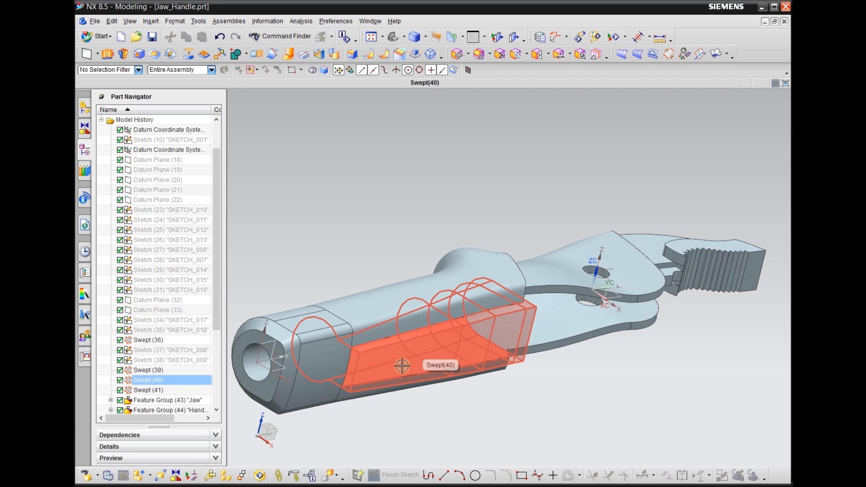
Examine the handle's end section with its round hole, then review the overall shape up to the jaw.
{"action": "scroll", "coordinate": [623, 359], "scroll_direction": "down", "scroll_amount": 1}
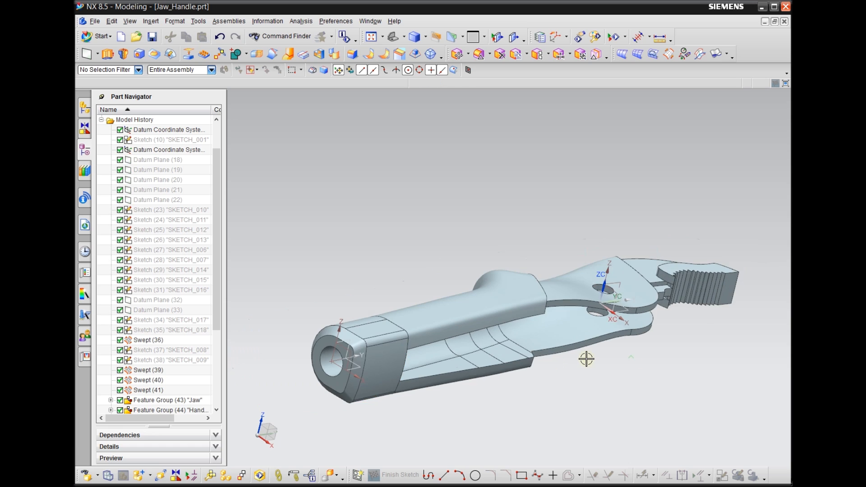
{"action": "scroll", "coordinate": [376, 398], "scroll_direction": "up", "scroll_amount": 1}
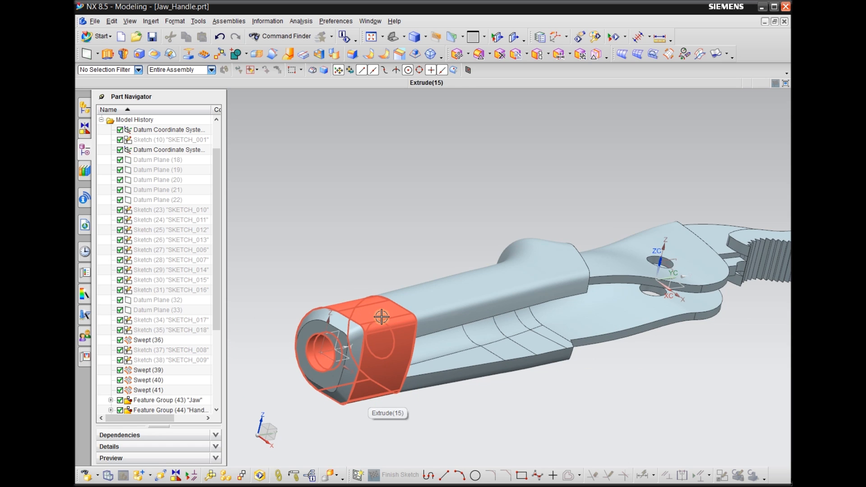
{"action": "scroll", "coordinate": [407, 308], "scroll_direction": "up", "scroll_amount": 2}
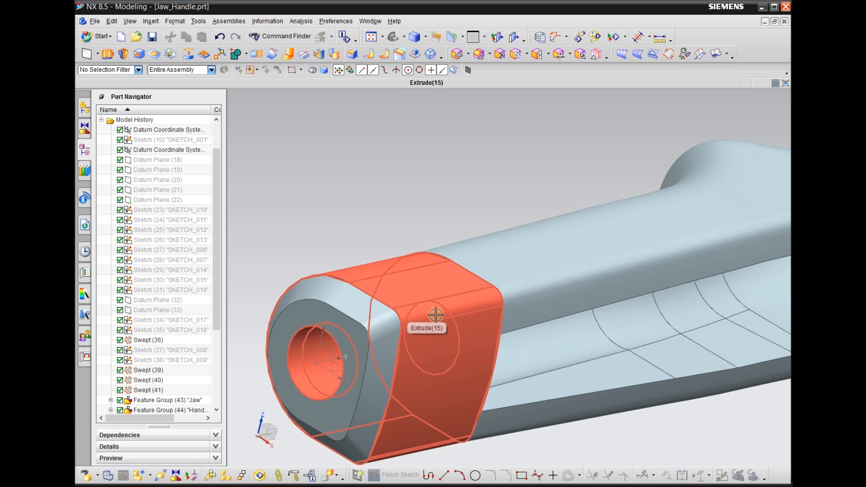
{"action": "scroll", "coordinate": [366, 342], "scroll_direction": "up", "scroll_amount": 1}
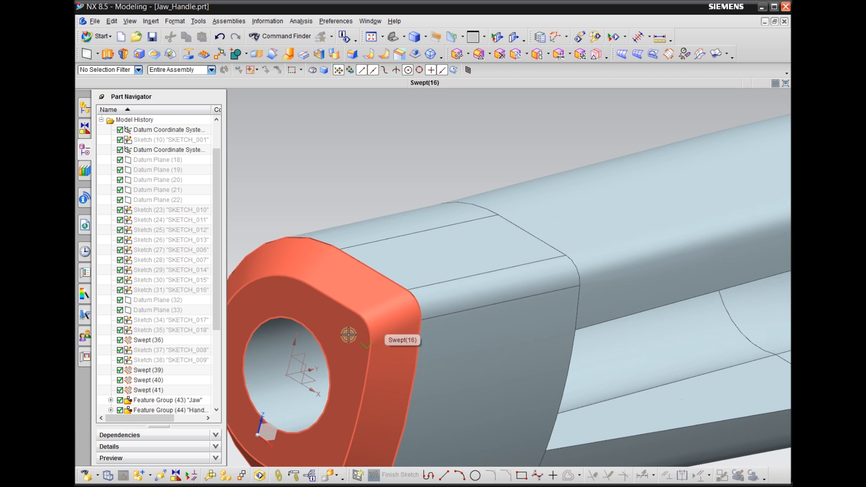
{"action": "scroll", "coordinate": [363, 349], "scroll_direction": "up", "scroll_amount": 1}
{"action": "scroll", "coordinate": [416, 306], "scroll_direction": "down", "scroll_amount": 3}
{"action": "scroll", "coordinate": [313, 329], "scroll_direction": "down", "scroll_amount": 1}
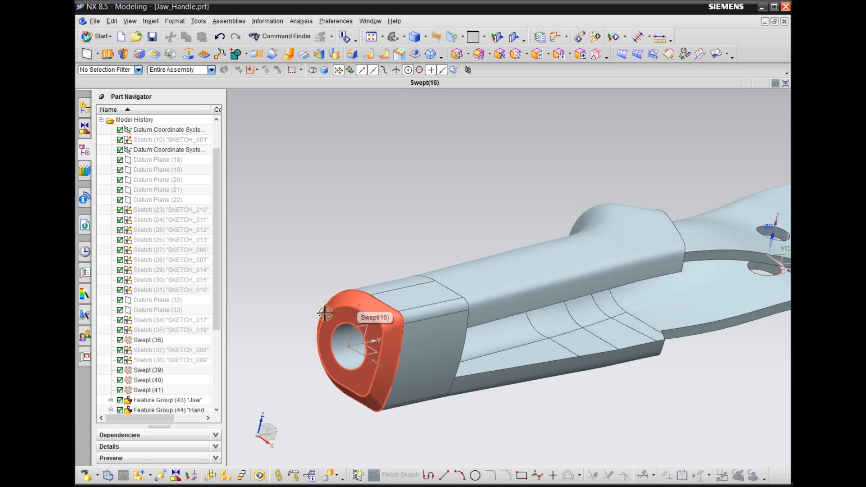
{"action": "scroll", "coordinate": [297, 347], "scroll_direction": "down", "scroll_amount": 3}
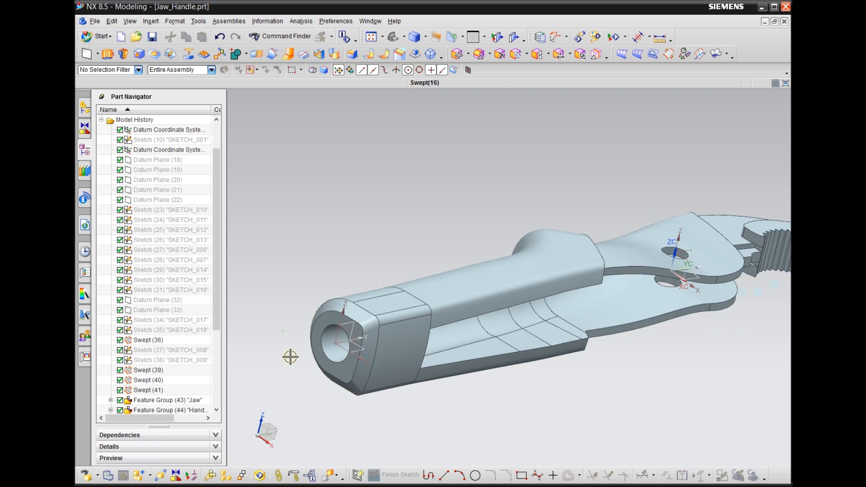
{"action": "scroll", "coordinate": [298, 406], "scroll_direction": "down", "scroll_amount": 1}
{"action": "mouse_move", "coordinate": [391, 401]}
{"action": "middle_mouse_down"}
{"action": "mouse_move", "coordinate": [386, 424]}
{"action": "mouse_move", "coordinate": [396, 412]}
{"action": "mouse_move", "coordinate": [444, 400]}
{"action": "middle_mouse_up"}
{"action": "scroll", "coordinate": [624, 265], "scroll_direction": "up", "scroll_amount": 2}
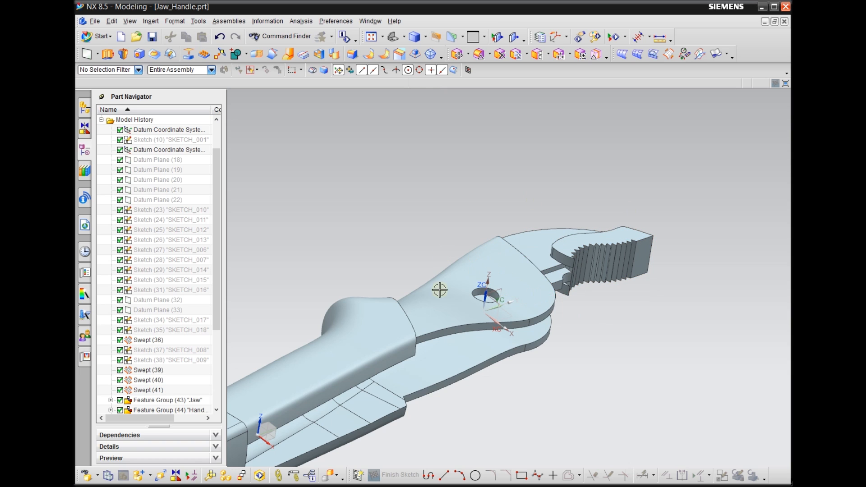
{"action": "scroll", "coordinate": [531, 246], "scroll_direction": "down", "scroll_amount": 3}
{"action": "scroll", "coordinate": [428, 249], "scroll_direction": "up", "scroll_amount": 2}
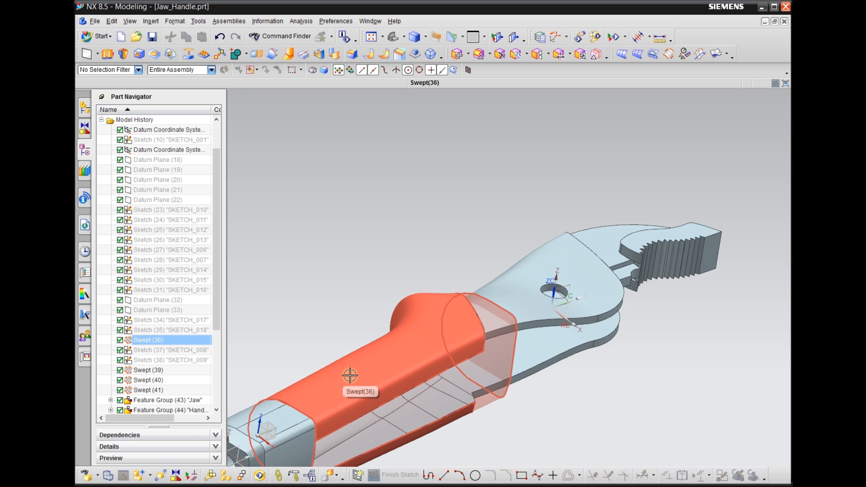
{"action": "scroll", "coordinate": [415, 275], "scroll_direction": "down", "scroll_amount": 3}
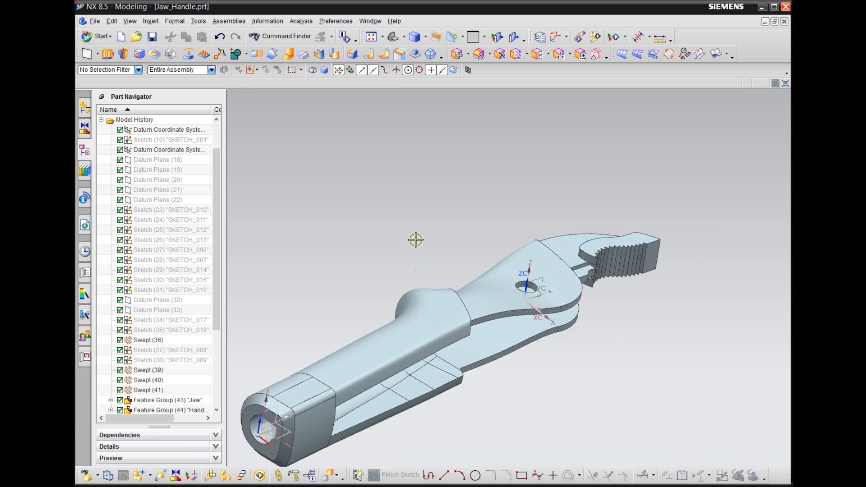
{"action": "scroll", "coordinate": [424, 245], "scroll_direction": "up", "scroll_amount": 1}
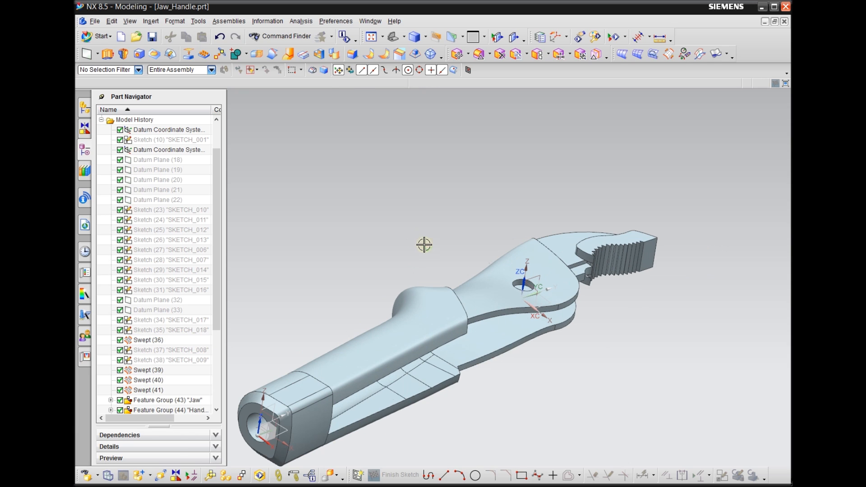
{"action": "left_click", "coordinate": [120, 37]}
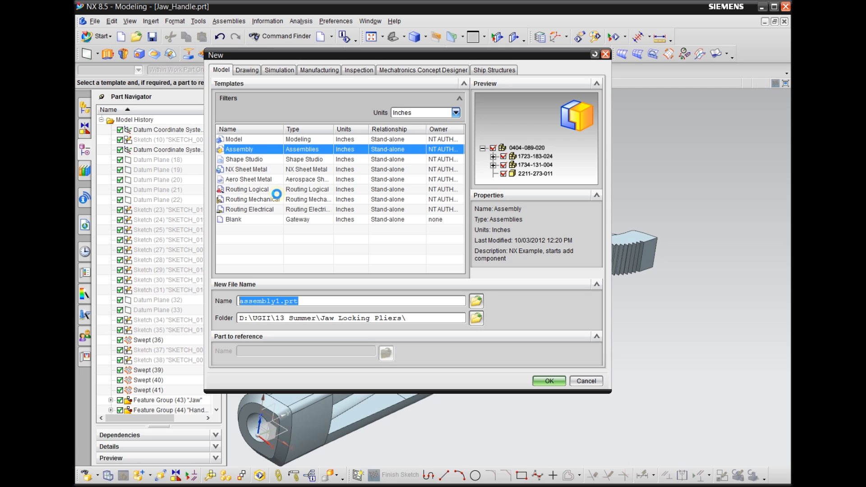
{"action": "left_click", "coordinate": [266, 140]}
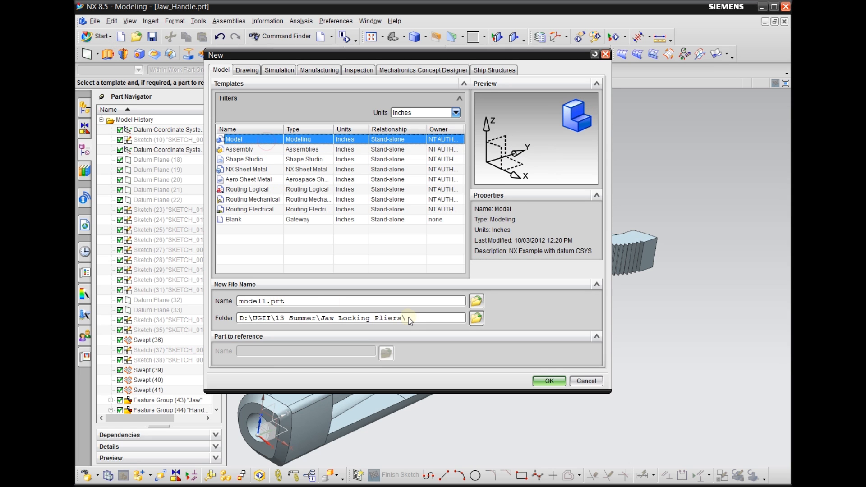
{"action": "left_click", "coordinate": [548, 382]}
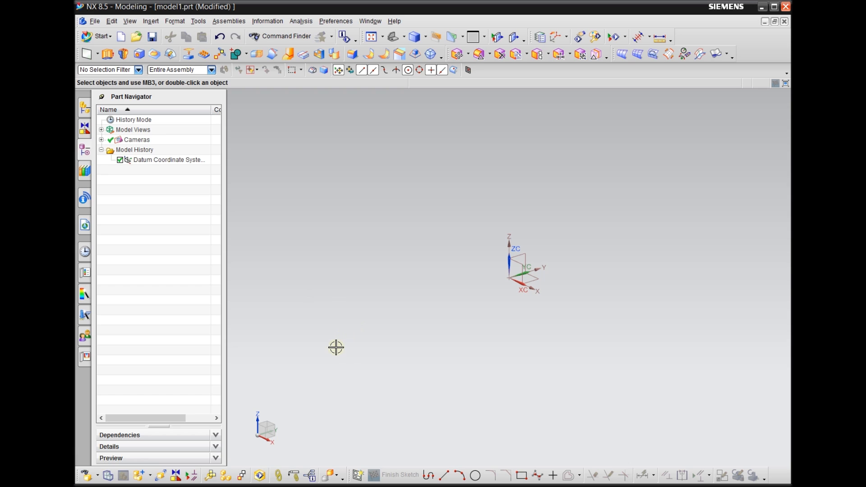
{"action": "scroll", "coordinate": [336, 348], "scroll_direction": "down", "scroll_amount": 1}
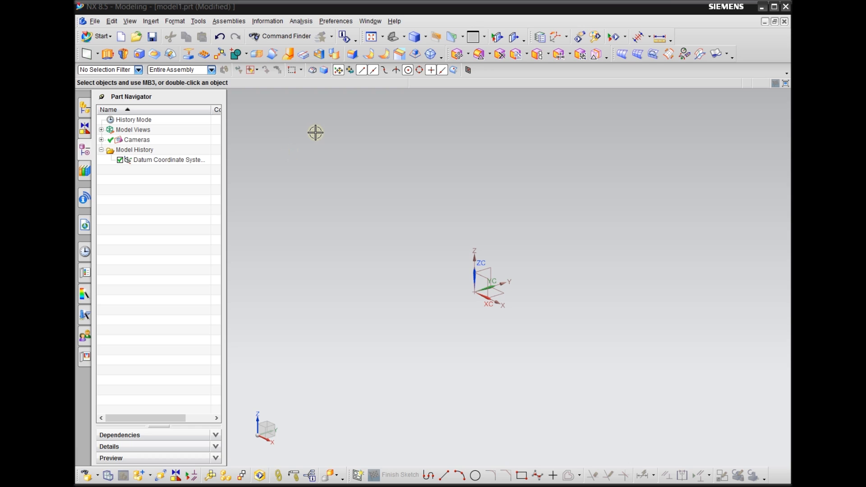
{"action": "left_click", "coordinate": [782, 25]}
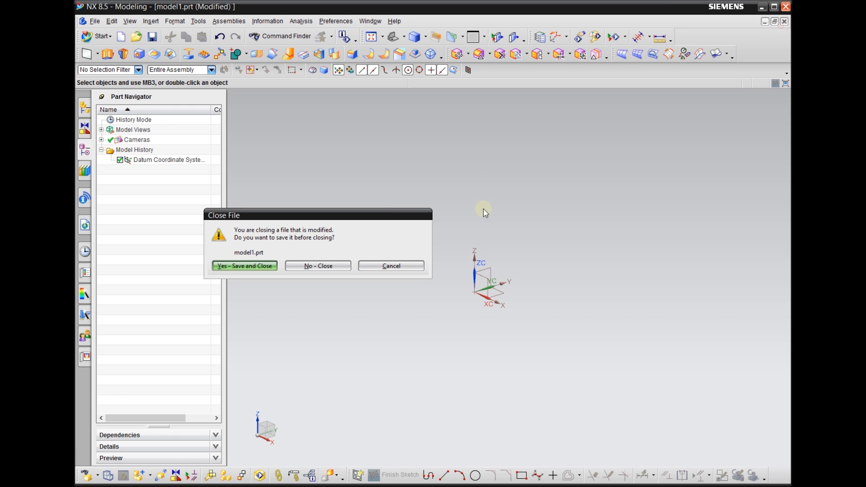
{"action": "left_click", "coordinate": [318, 266]}
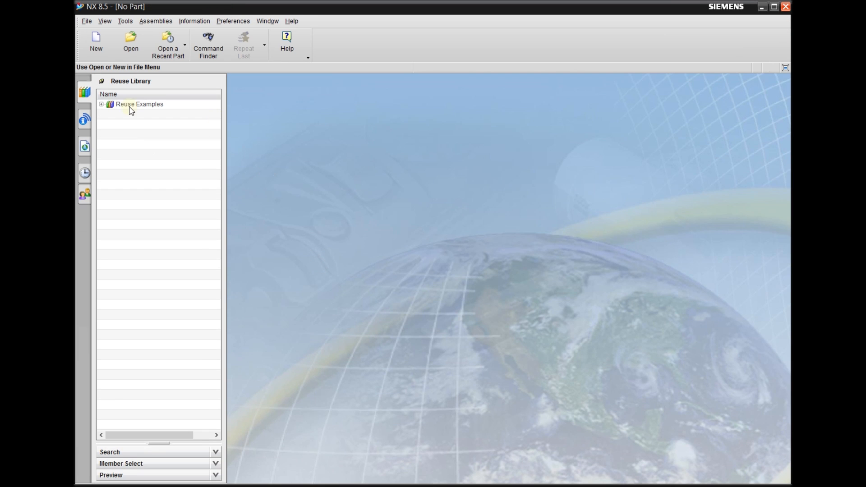
Open Lower_Jaw.prt from the Jaw Locking Pliers folder and view the jaw's flat face.
{"action": "left_click", "coordinate": [131, 41]}
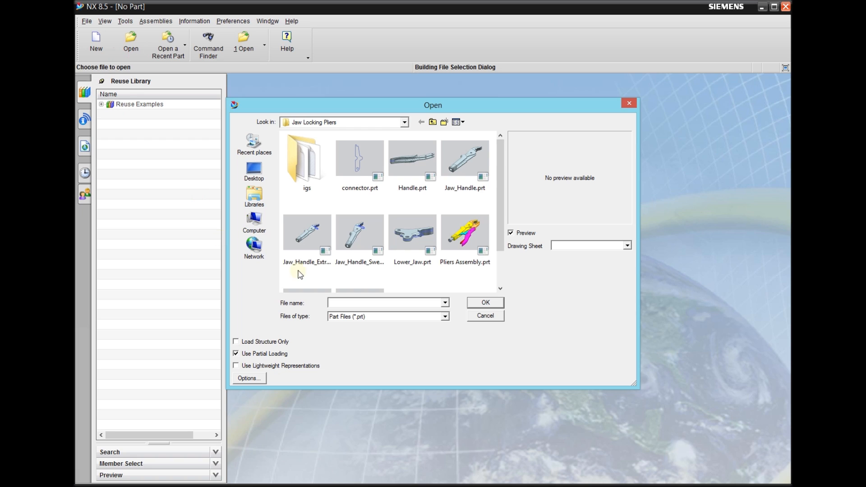
{"action": "double_click", "coordinate": [417, 241]}
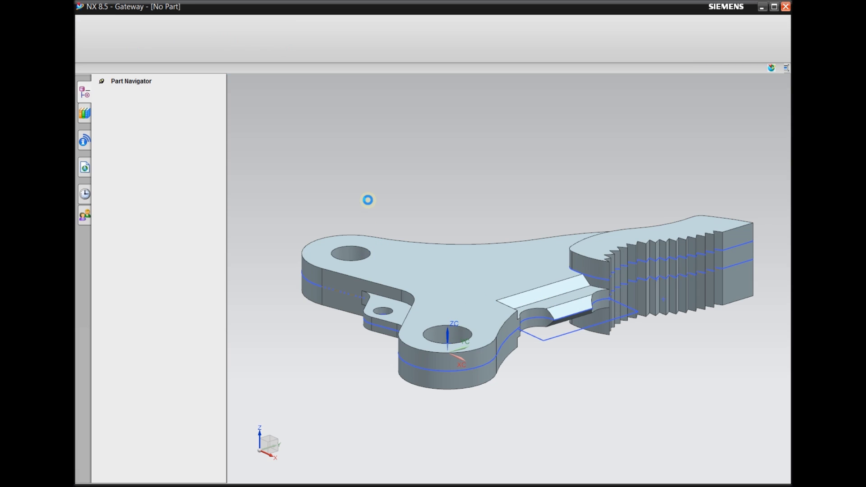
{"action": "scroll", "coordinate": [367, 200], "scroll_direction": "down", "scroll_amount": 2}
{"action": "middle_click_drag", "start_coordinate": [329, 286], "coordinate": [342, 332]}
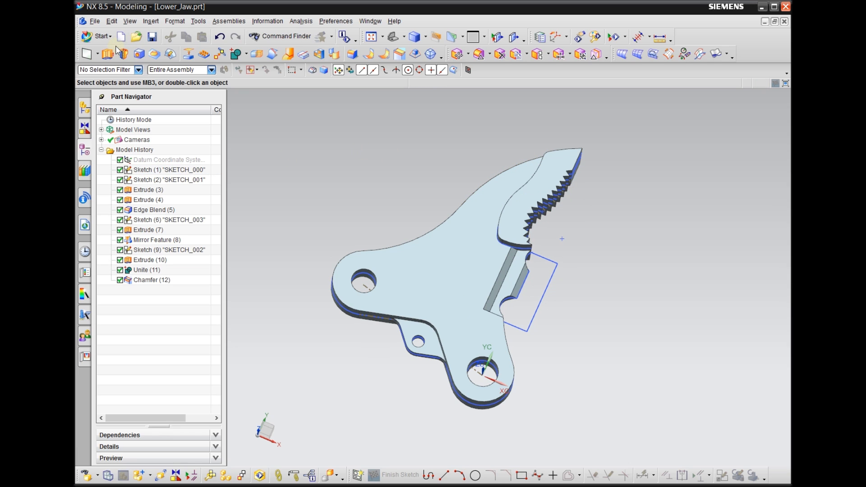
Save a copy of the Lower_Jaw part as 222 in the Jaw Locking Pliers folder.
{"action": "left_click", "coordinate": [99, 24]}
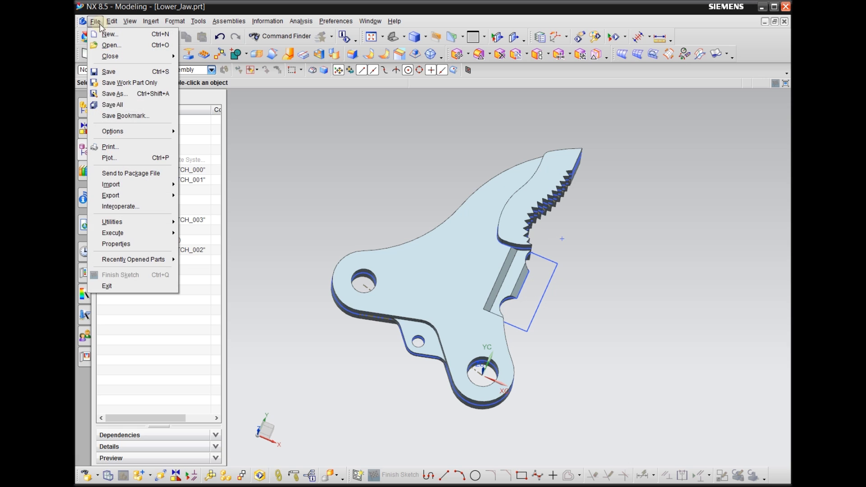
{"action": "left_click", "coordinate": [129, 93]}
{"action": "left_click", "coordinate": [340, 350]}
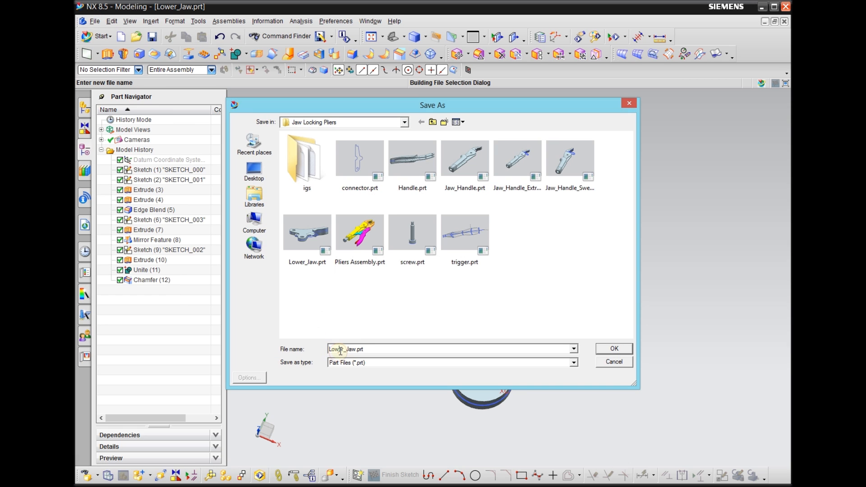
{"action": "left_click_drag", "start_coordinate": [369, 346], "coordinate": [284, 347]}
{"action": "type", "text": "222"}
{"action": "left_click", "coordinate": [622, 349]}
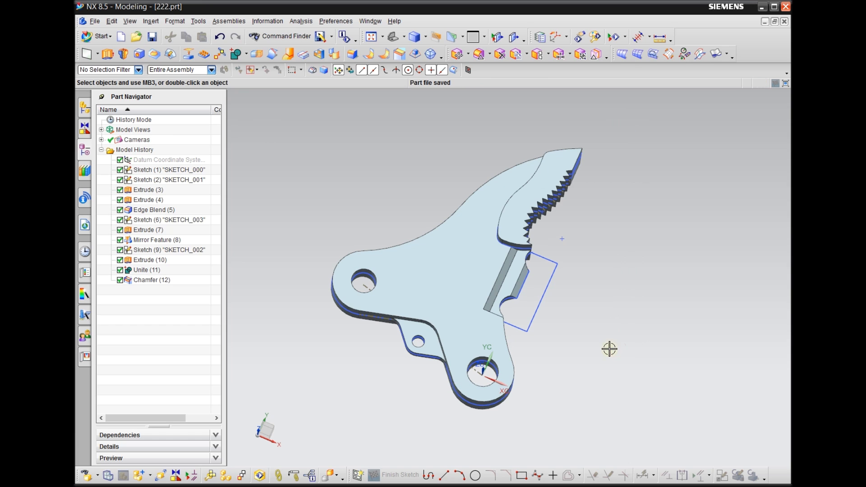
Examine the copied jaw part from a tilted view, including its serrated teeth, side recess, holes and small lug.
{"action": "scroll", "coordinate": [391, 239], "scroll_direction": "down", "scroll_amount": 2}
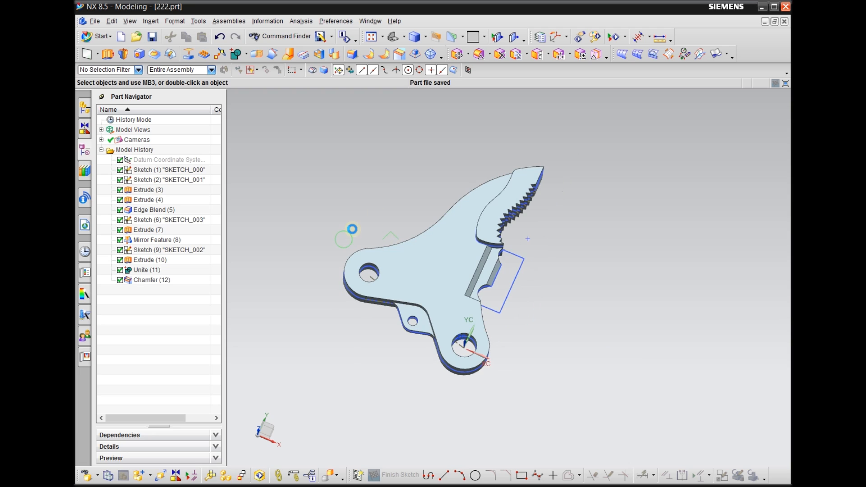
{"action": "middle_click_drag", "start_coordinate": [352, 229], "coordinate": [361, 209]}
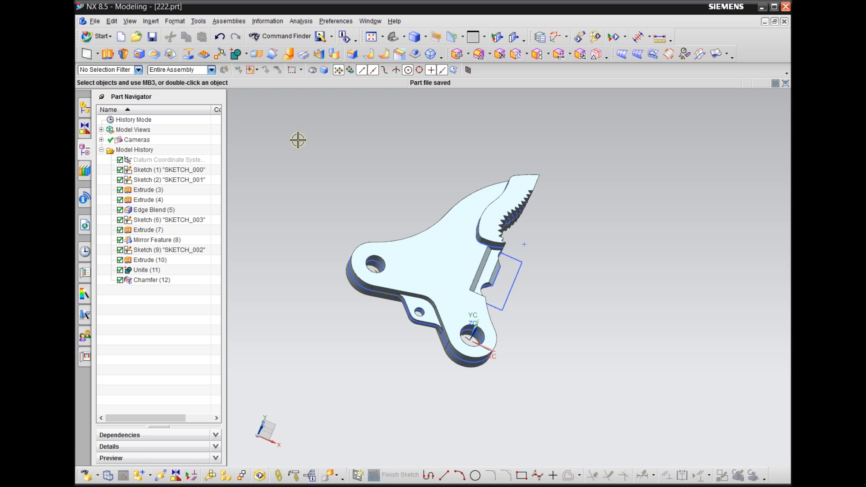
{"action": "scroll", "coordinate": [483, 185], "scroll_direction": "up", "scroll_amount": 1}
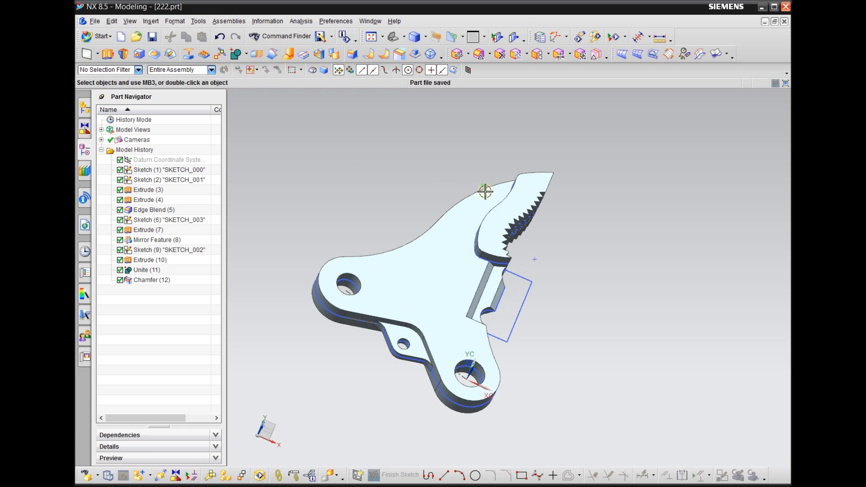
{"action": "scroll", "coordinate": [396, 189], "scroll_direction": "down", "scroll_amount": 1}
{"action": "middle_click_drag", "start_coordinate": [394, 194], "coordinate": [379, 184]}
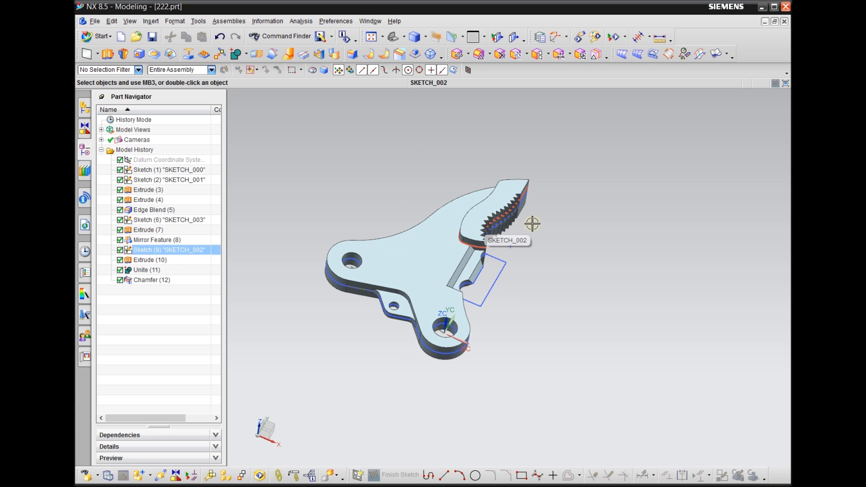
{"action": "scroll", "coordinate": [597, 207], "scroll_direction": "down", "scroll_amount": 1}
{"action": "scroll", "coordinate": [553, 275], "scroll_direction": "up", "scroll_amount": 1}
{"action": "scroll", "coordinate": [533, 263], "scroll_direction": "up", "scroll_amount": 1}
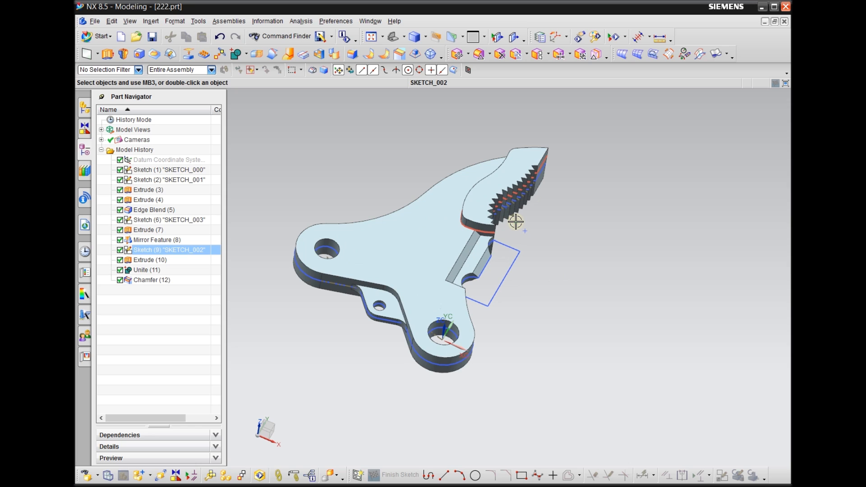
{"action": "scroll", "coordinate": [516, 222], "scroll_direction": "up", "scroll_amount": 1}
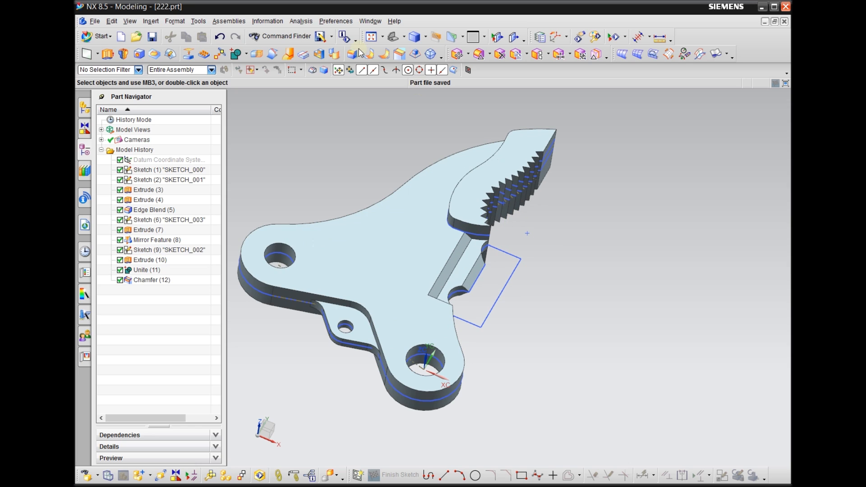
Switch to Jaw_Handle.prt and examine its serrated jaw where it meets the handle.
{"action": "left_click", "coordinate": [336, 22]}
{"action": "mouse_move", "coordinate": [392, 22]}
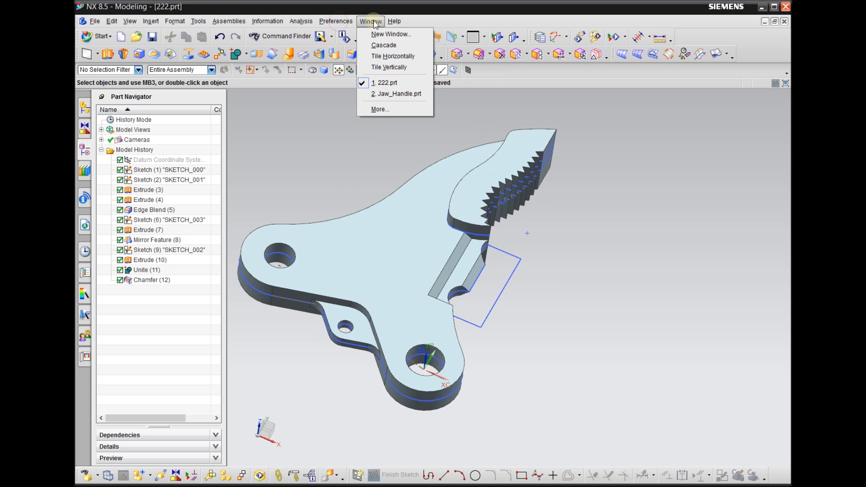
{"action": "left_click", "coordinate": [388, 83]}
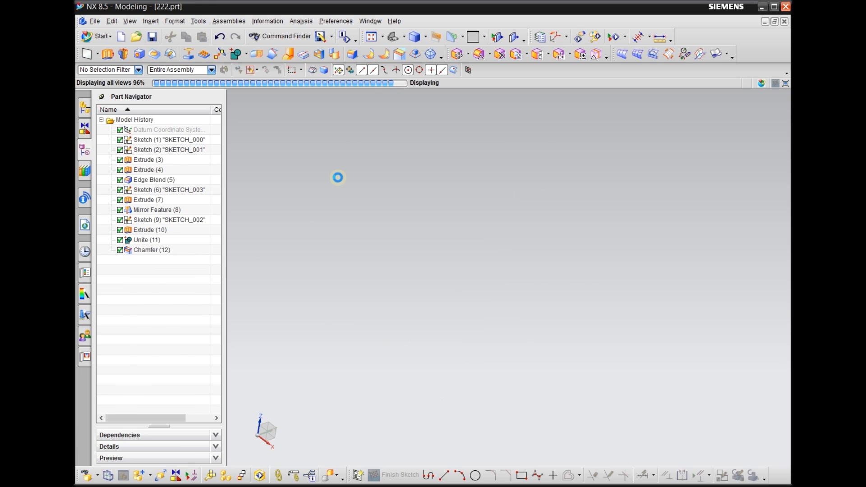
{"action": "scroll", "coordinate": [595, 282], "scroll_direction": "up", "scroll_amount": 5}
{"action": "middle_click_drag", "start_coordinate": [594, 345], "coordinate": [556, 355]}
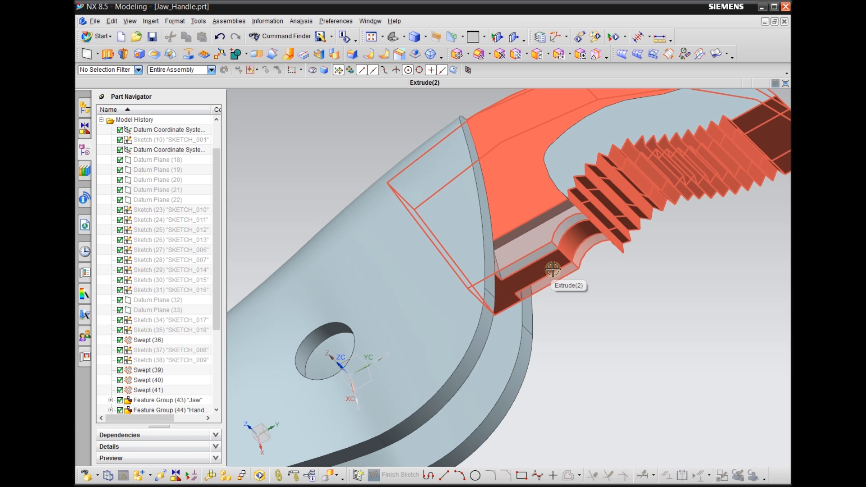
{"action": "scroll", "coordinate": [529, 281], "scroll_direction": "down", "scroll_amount": 2}
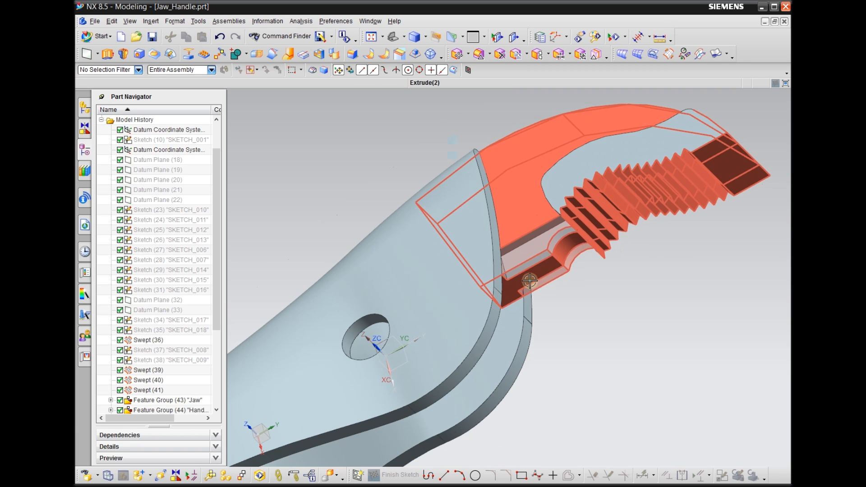
{"action": "middle_click_drag", "start_coordinate": [600, 300], "coordinate": [612, 306]}
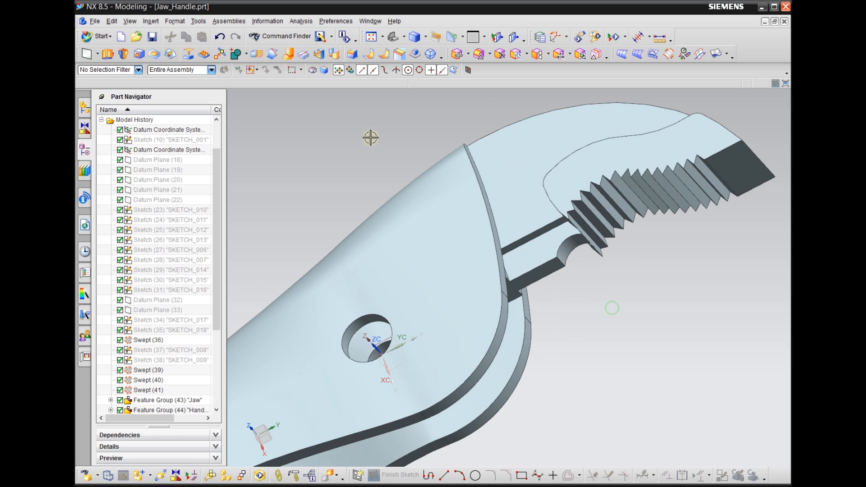
{"action": "left_click", "coordinate": [345, 151]}
Return to 222.prt and highlight Chamfer (12) and Extrude (10) to identify their geometry on the part.
{"action": "left_click", "coordinate": [335, 21]}
{"action": "mouse_move", "coordinate": [370, 21]}
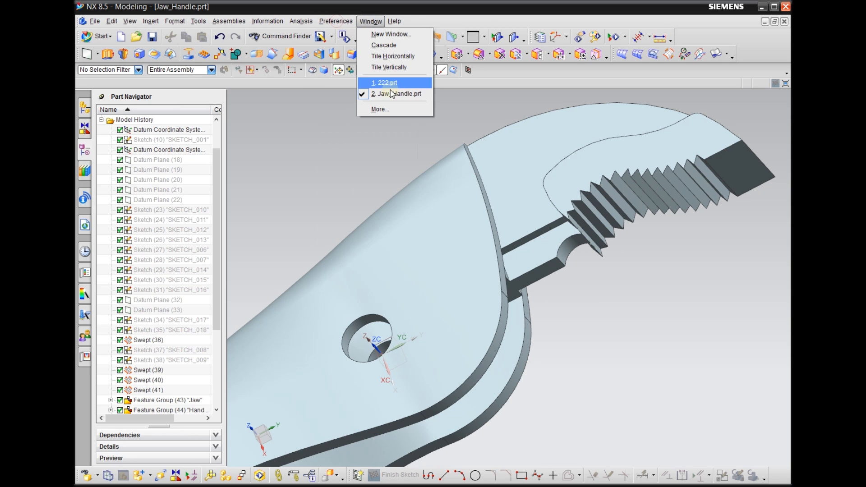
{"action": "left_click", "coordinate": [387, 83]}
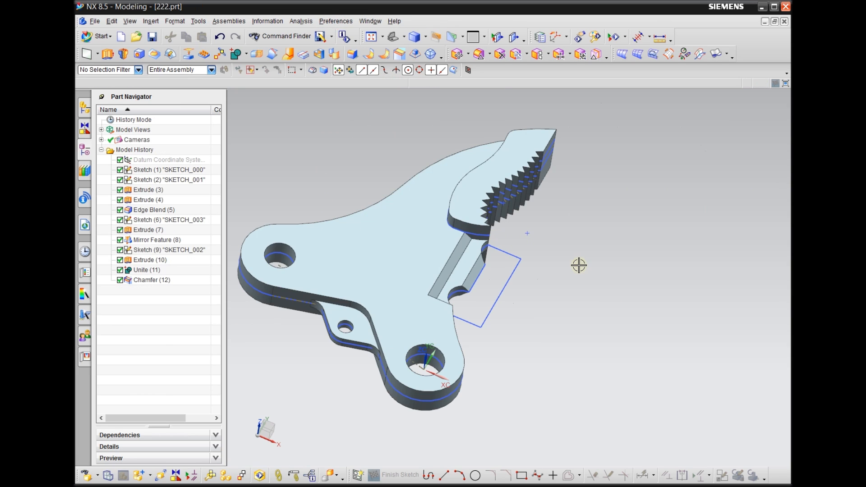
{"action": "scroll", "coordinate": [396, 323], "scroll_direction": "up", "scroll_amount": 1}
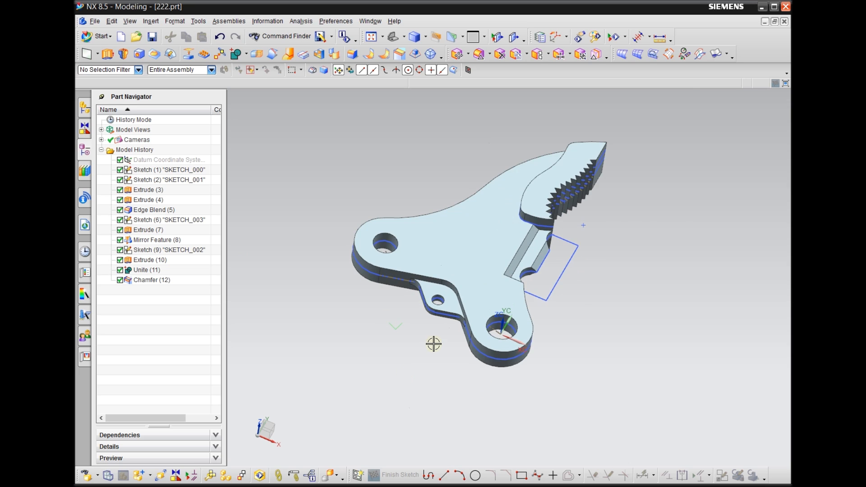
{"action": "scroll", "coordinate": [433, 344], "scroll_direction": "up", "scroll_amount": 2}
{"action": "left_click", "coordinate": [166, 281]}
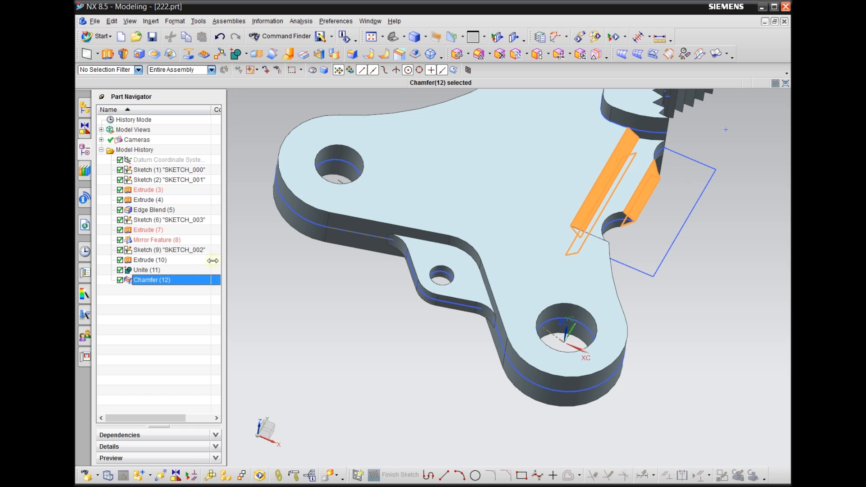
{"action": "left_click", "coordinate": [152, 261]}
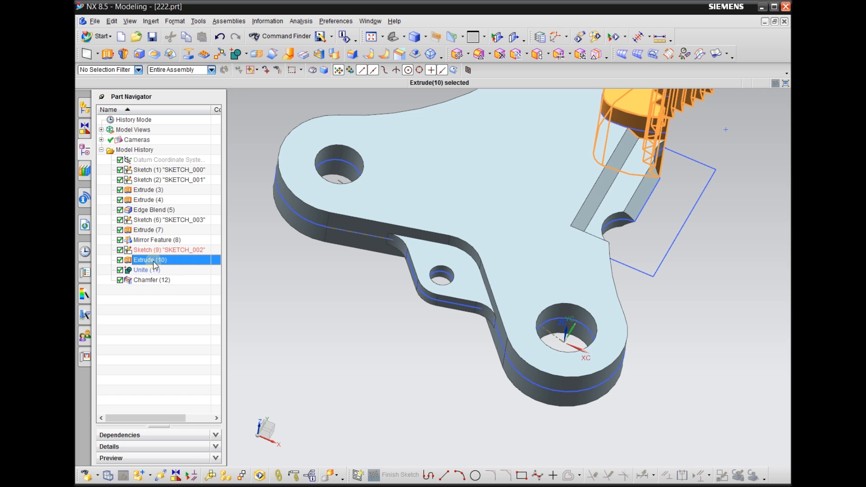
{"action": "key", "text": "Escape"}
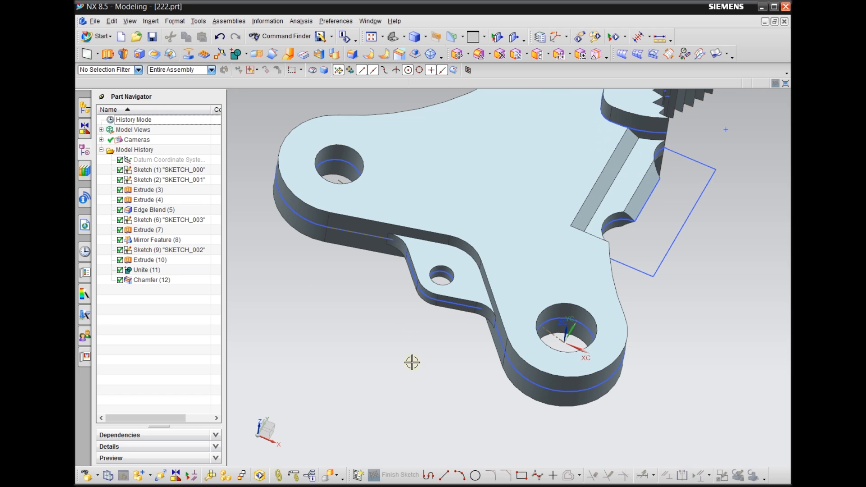
Delete the small lug with the hole by removing Extrude (4) together with Edge Blend (5).
{"action": "scroll", "coordinate": [381, 386], "scroll_direction": "up", "scroll_amount": 1}
{"action": "left_click", "coordinate": [448, 304]}
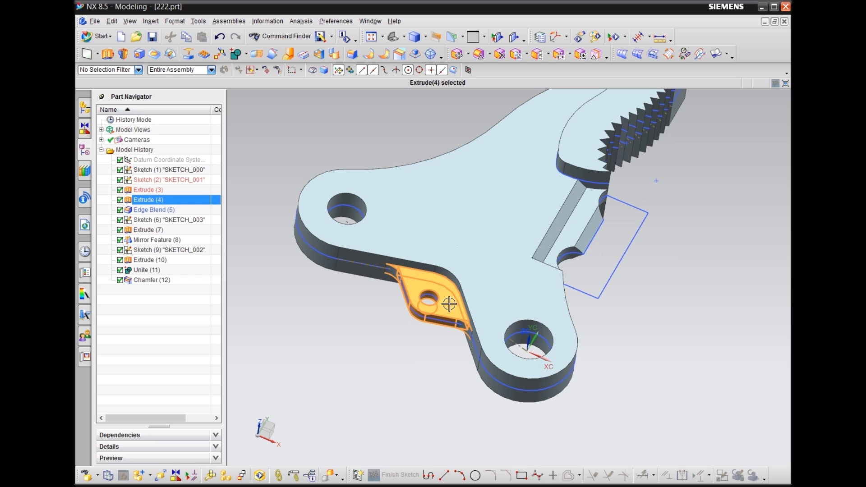
{"action": "key", "text": "Delete"}
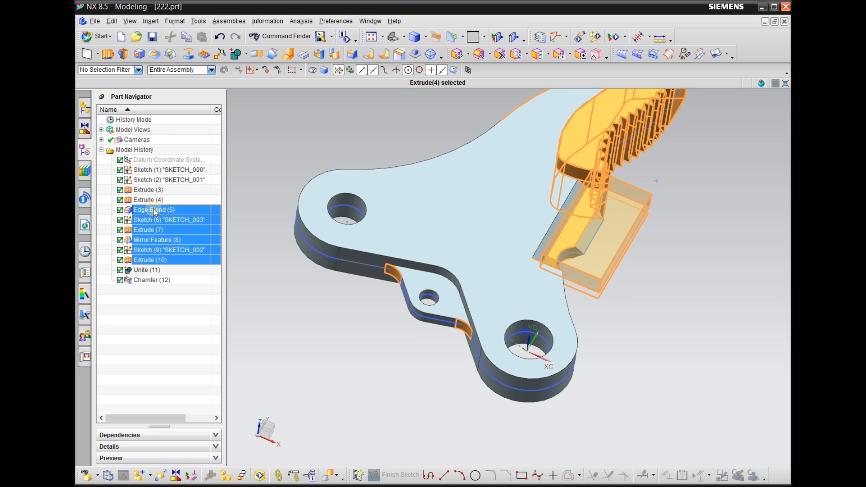
{"action": "left_click", "coordinate": [157, 201]}
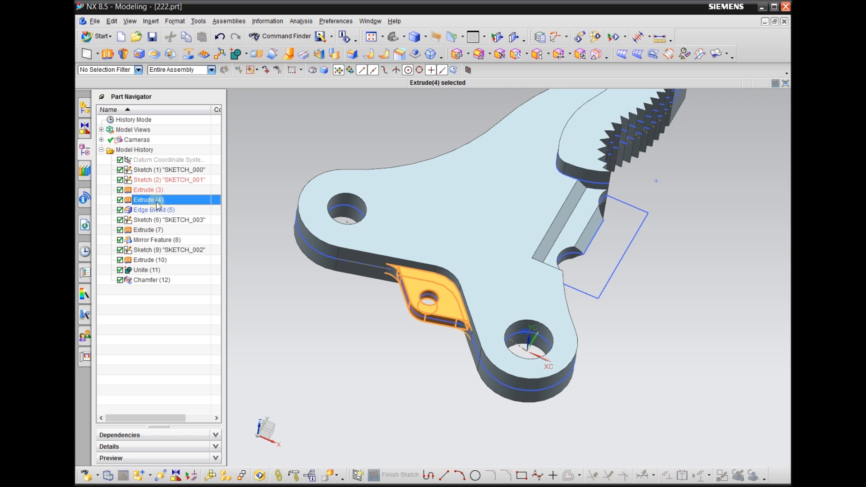
{"action": "left_click", "coordinate": [159, 210], "text": "ctrl"}
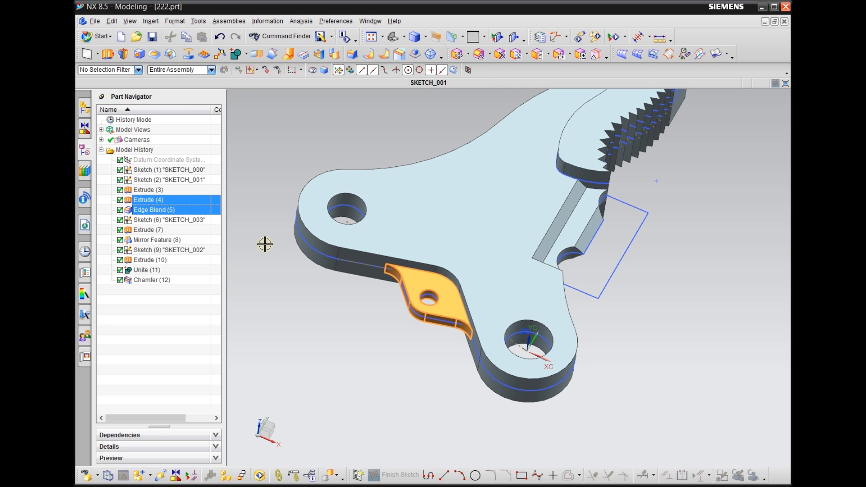
{"action": "right_click", "coordinate": [185, 210]}
{"action": "left_click", "coordinate": [254, 193]}
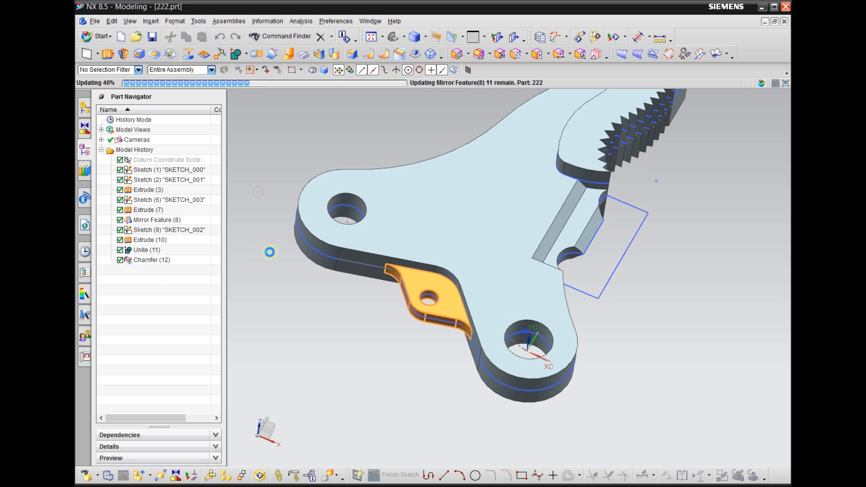
Delete SKETCH_001, the leftover profile of the removed lug.
{"action": "scroll", "coordinate": [319, 400], "scroll_direction": "down", "scroll_amount": 1}
{"action": "scroll", "coordinate": [361, 362], "scroll_direction": "up", "scroll_amount": 2}
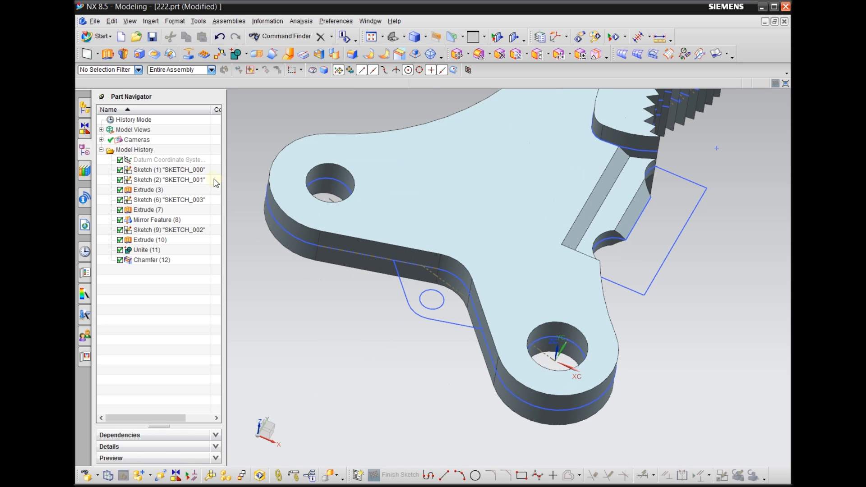
{"action": "right_click", "coordinate": [194, 183]}
{"action": "left_click", "coordinate": [282, 165]}
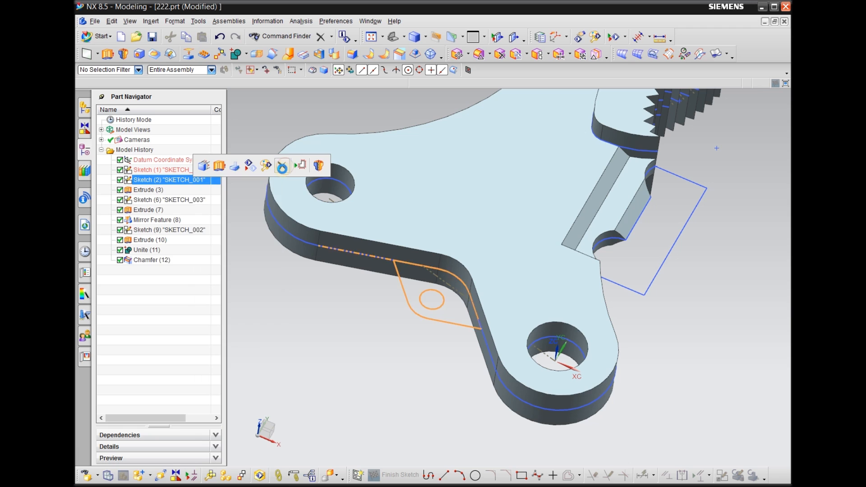
{"action": "scroll", "coordinate": [364, 403], "scroll_direction": "down", "scroll_amount": 2}
{"action": "scroll", "coordinate": [503, 362], "scroll_direction": "up", "scroll_amount": 1}
{"action": "scroll", "coordinate": [549, 379], "scroll_direction": "down", "scroll_amount": 1}
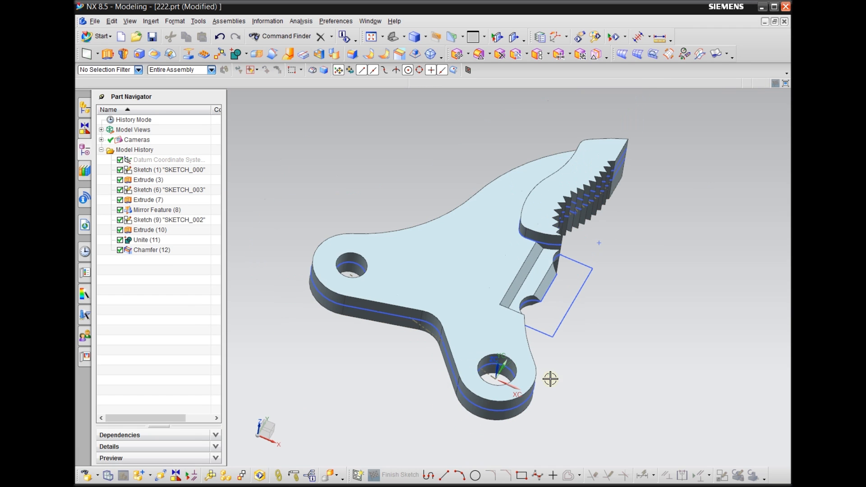
Open the main jaw profile, SKETCH_000, for editing and inspect its curves and dimensions.
{"action": "middle_click_drag", "start_coordinate": [617, 325], "coordinate": [622, 361]}
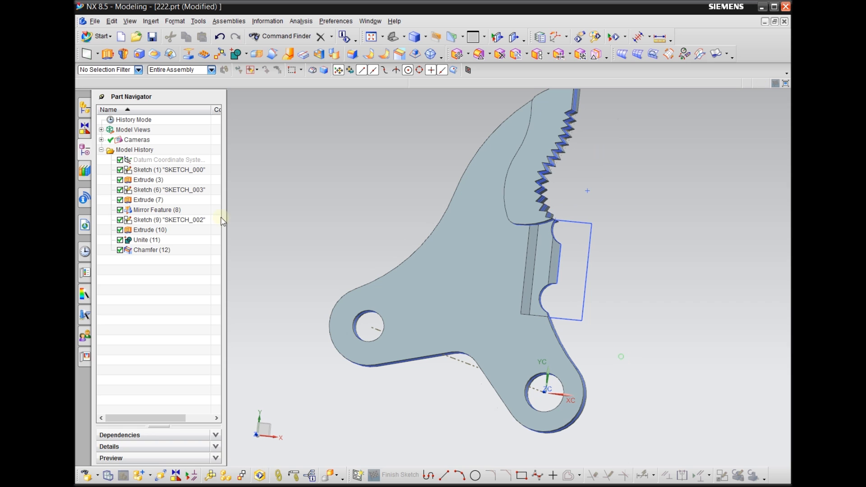
{"action": "left_click", "coordinate": [171, 171]}
{"action": "double_click", "coordinate": [172, 170]}
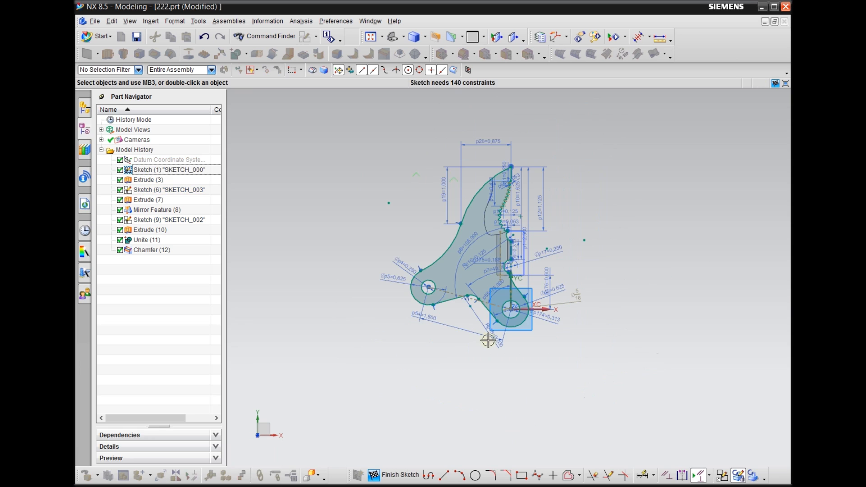
{"action": "scroll", "coordinate": [509, 281], "scroll_direction": "up", "scroll_amount": 3}
{"action": "scroll", "coordinate": [455, 366], "scroll_direction": "down", "scroll_amount": 3}
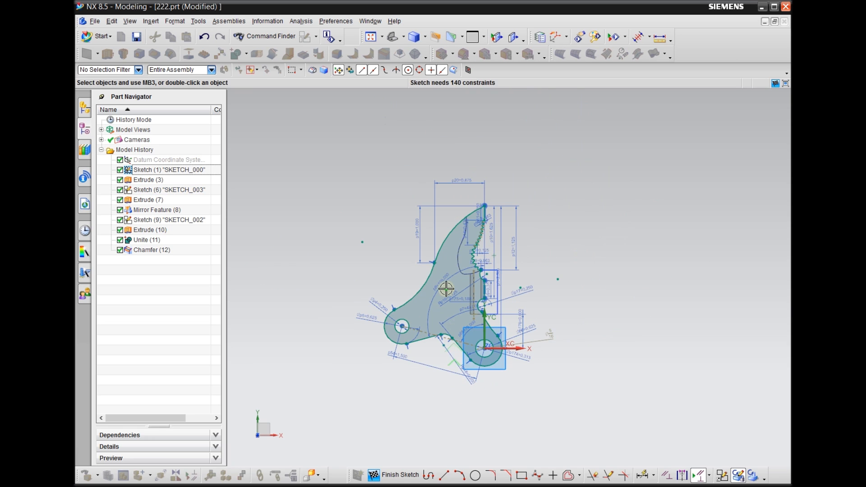
{"action": "scroll", "coordinate": [446, 289], "scroll_direction": "up", "scroll_amount": 4}
{"action": "scroll", "coordinate": [446, 289], "scroll_direction": "down", "scroll_amount": 1}
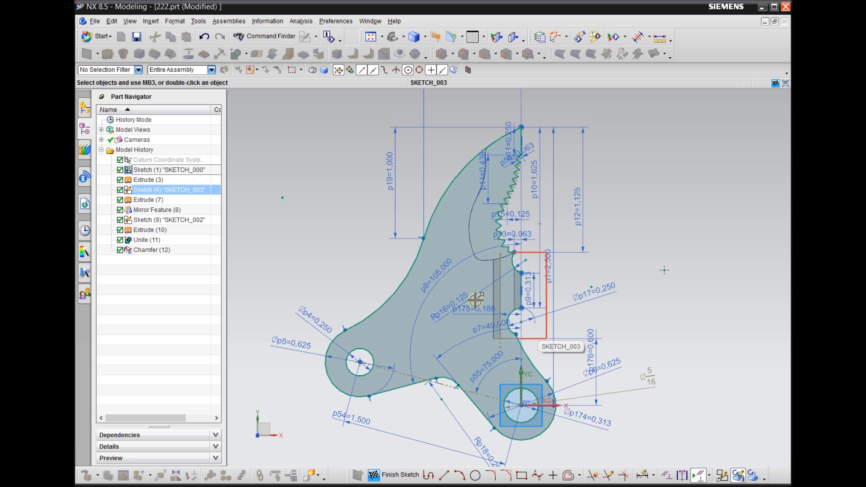
Switch the display to wireframe and hide the solid body of Extrude (3) around the open sketch.
{"action": "mouse_move", "coordinate": [333, 268]}
{"action": "right_mouse_down"}
{"action": "mouse_move", "coordinate": [333, 253]}
{"action": "mouse_move", "coordinate": [309, 267]}
{"action": "right_mouse_up"}
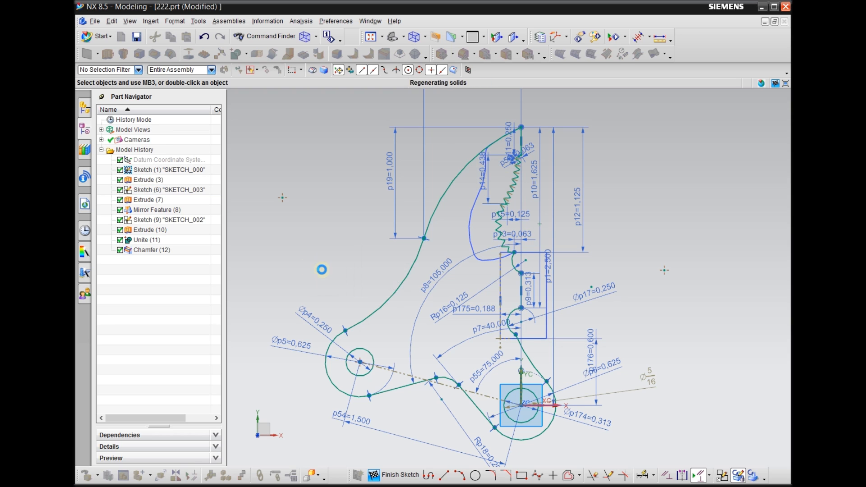
{"action": "right_click", "coordinate": [149, 181]}
{"action": "left_click", "coordinate": [158, 188]}
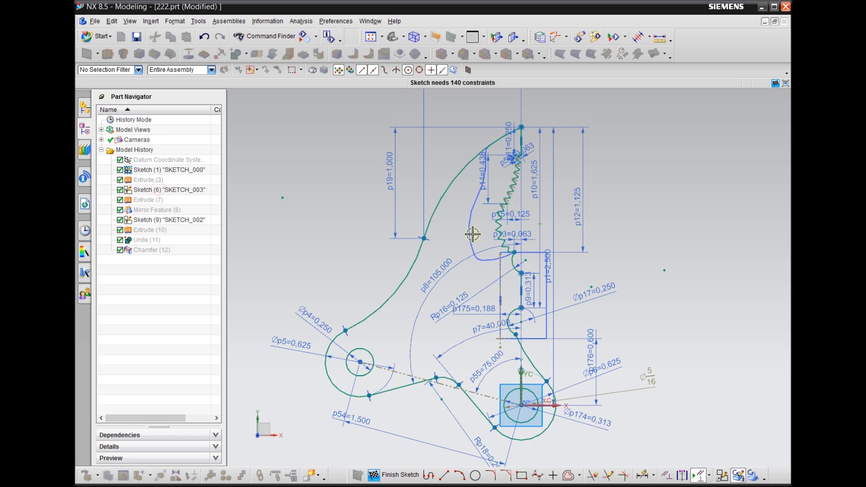
Hide SKETCH_003 and SKETCH_002 so that only the main jaw profile sketch remains displayed.
{"action": "scroll", "coordinate": [472, 234], "scroll_direction": "up", "scroll_amount": 2}
{"action": "left_click", "coordinate": [196, 190]}
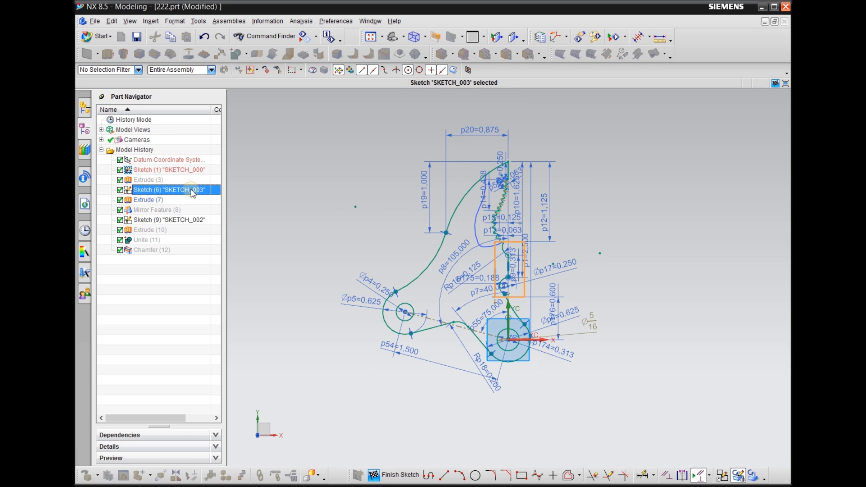
{"action": "right_click", "coordinate": [198, 190]}
{"action": "left_click", "coordinate": [202, 196]}
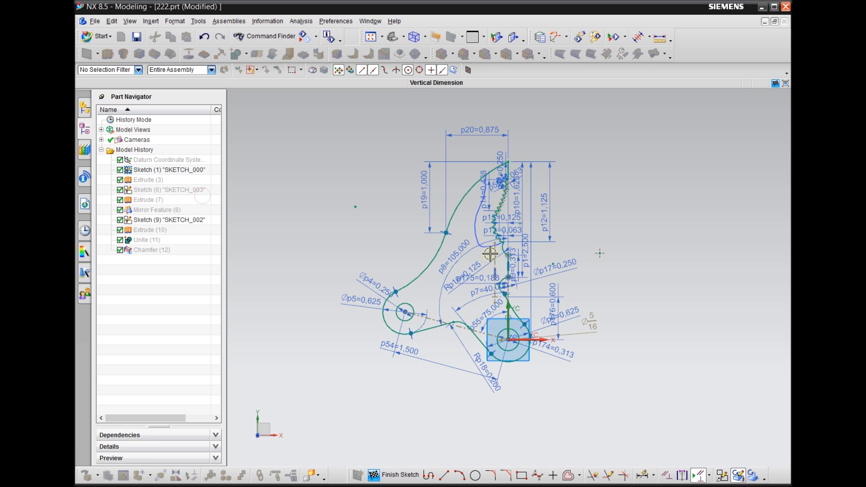
{"action": "left_click", "coordinate": [173, 221]}
{"action": "right_click", "coordinate": [174, 222]}
{"action": "left_click", "coordinate": [191, 227]}
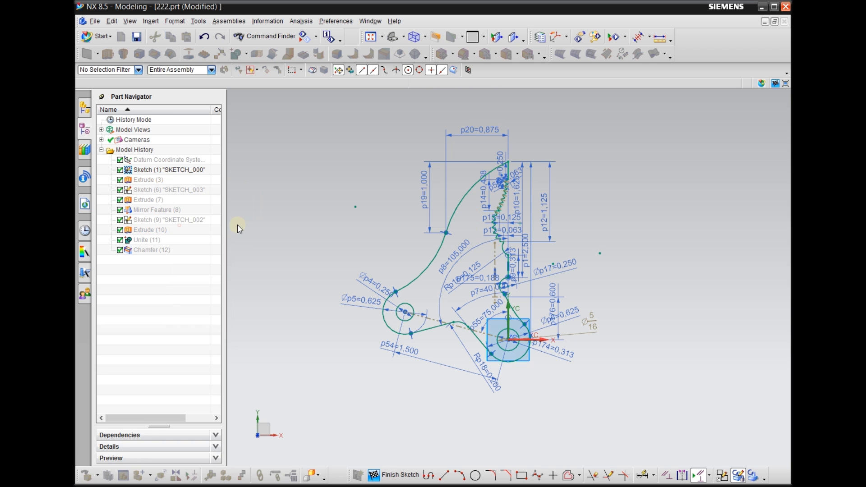
Delete the lower part of the jaw profile: both pivot circles, their surrounding arcs, the connecting lines and the related dimensions.
{"action": "scroll", "coordinate": [356, 211], "scroll_direction": "up", "scroll_amount": 2}
{"action": "scroll", "coordinate": [446, 248], "scroll_direction": "down", "scroll_amount": 4}
{"action": "scroll", "coordinate": [681, 281], "scroll_direction": "up", "scroll_amount": 1}
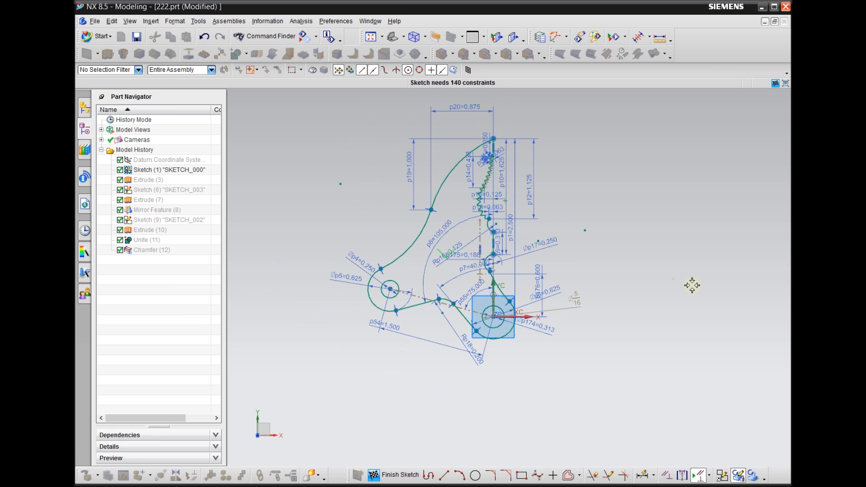
{"action": "scroll", "coordinate": [444, 162], "scroll_direction": "down", "scroll_amount": 1}
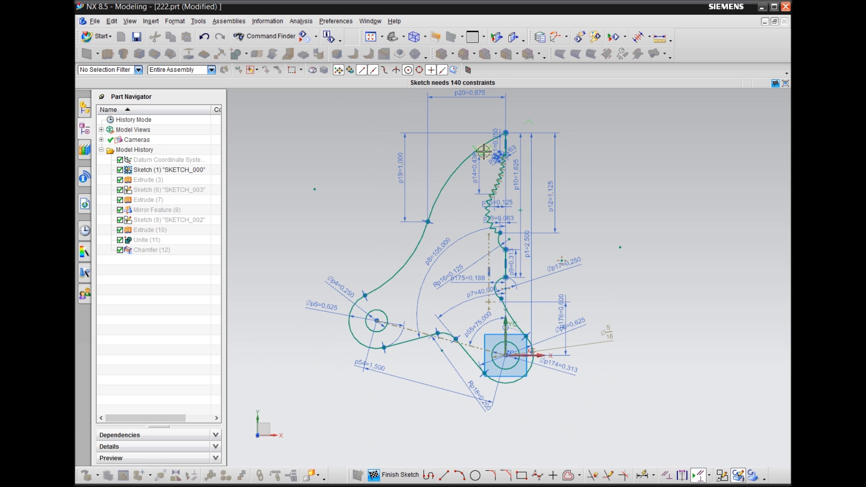
{"action": "scroll", "coordinate": [453, 334], "scroll_direction": "down", "scroll_amount": 1}
{"action": "scroll", "coordinate": [386, 381], "scroll_direction": "down", "scroll_amount": 2}
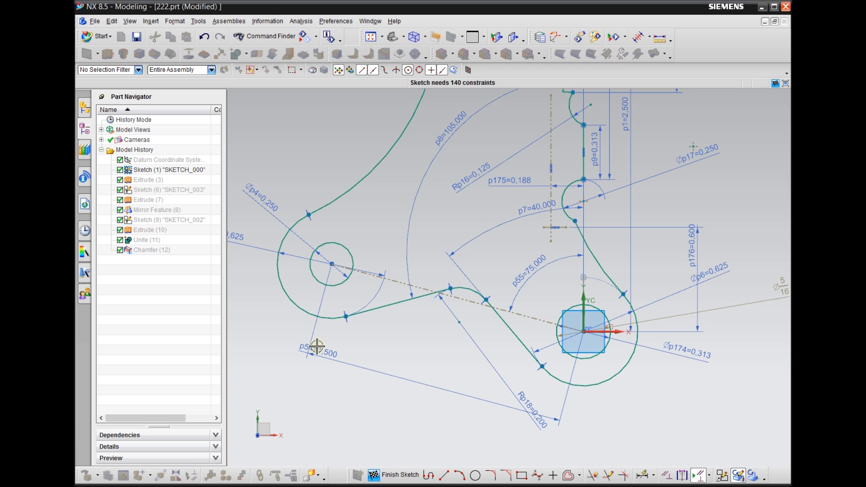
{"action": "scroll", "coordinate": [343, 355], "scroll_direction": "up", "scroll_amount": 1}
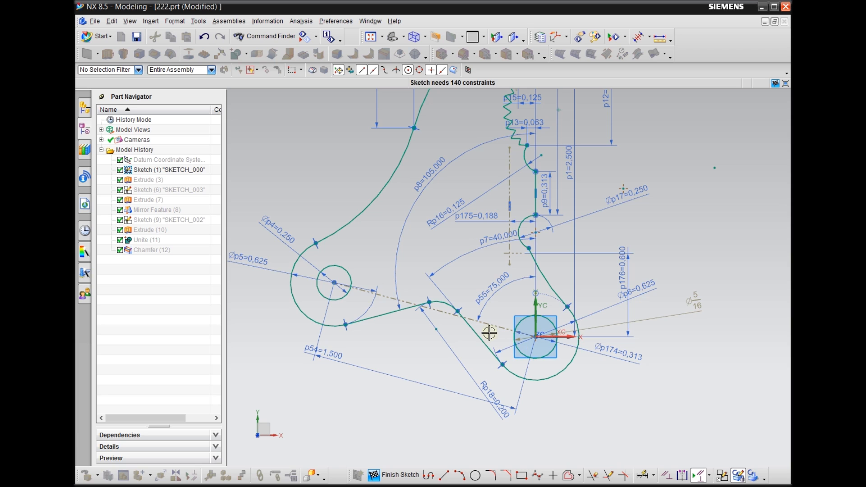
{"action": "scroll", "coordinate": [561, 372], "scroll_direction": "down", "scroll_amount": 2}
{"action": "left_click_drag", "start_coordinate": [449, 383], "coordinate": [635, 430]}
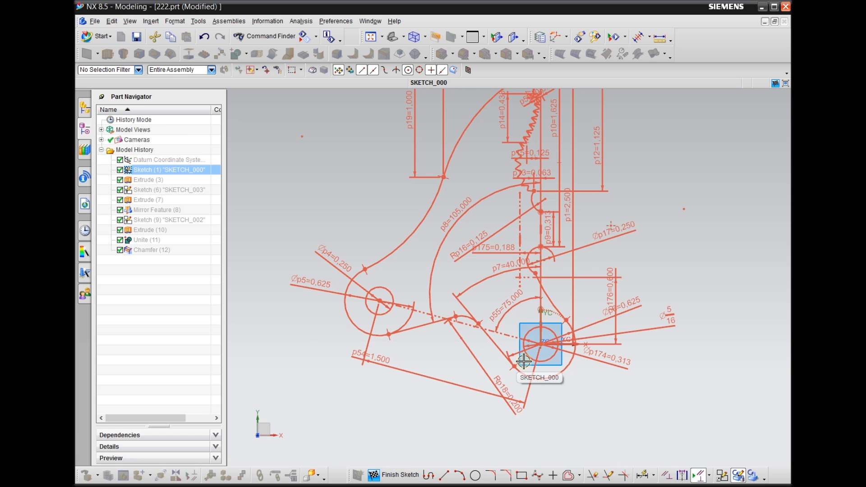
{"action": "key", "text": "Delete"}
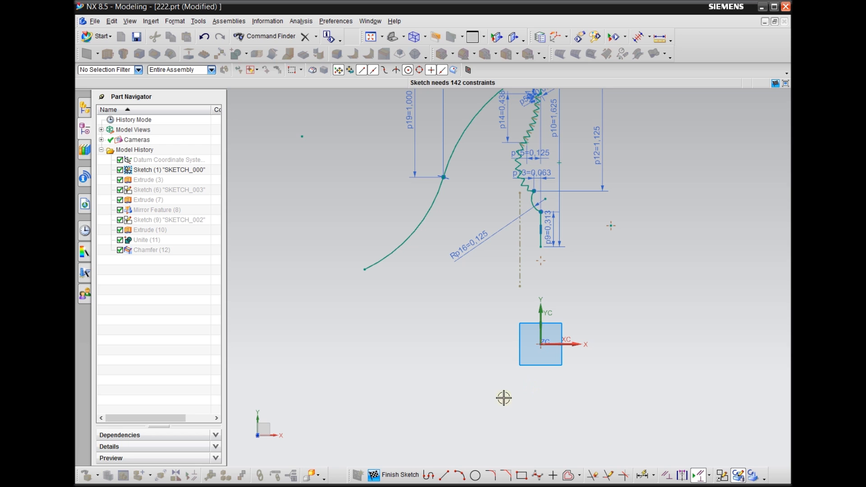
{"action": "scroll", "coordinate": [432, 420], "scroll_direction": "down", "scroll_amount": 2}
{"action": "scroll", "coordinate": [487, 404], "scroll_direction": "up", "scroll_amount": 2}
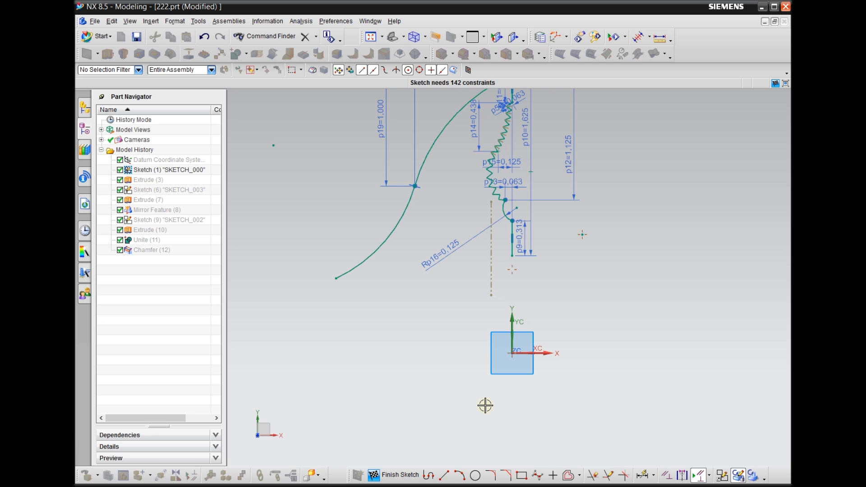
{"action": "left_click", "coordinate": [642, 475]}
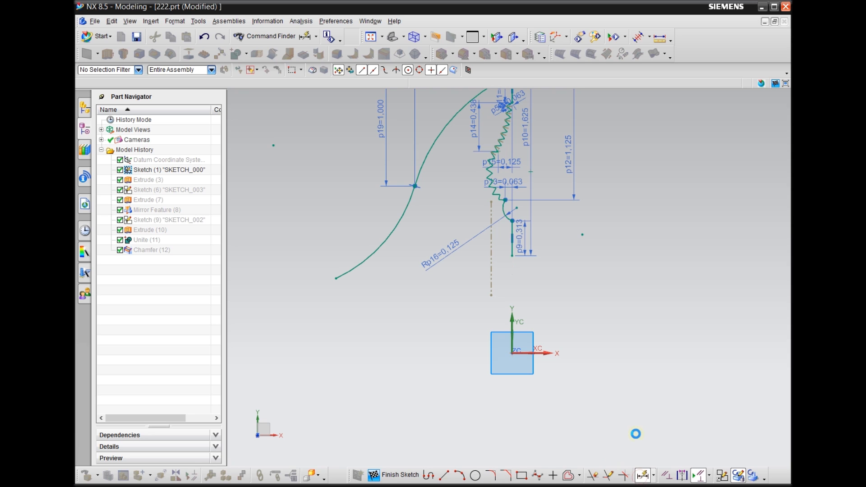
{"action": "left_click", "coordinate": [512, 253]}
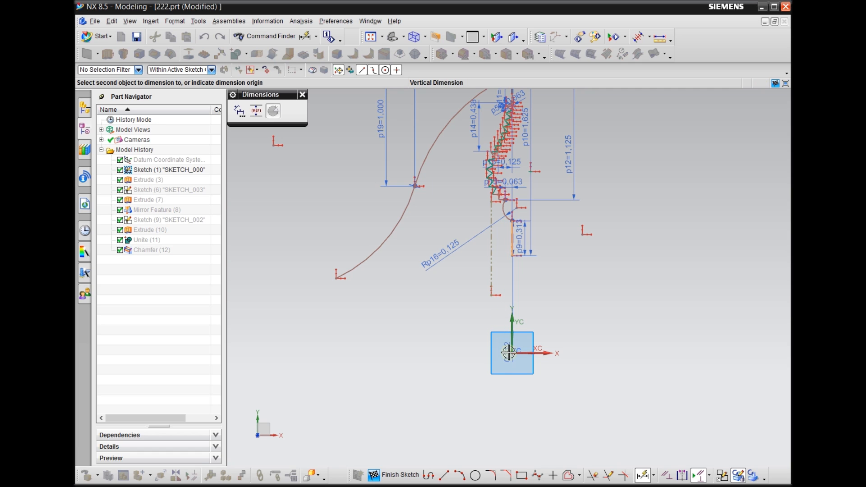
{"action": "left_click", "coordinate": [523, 353]}
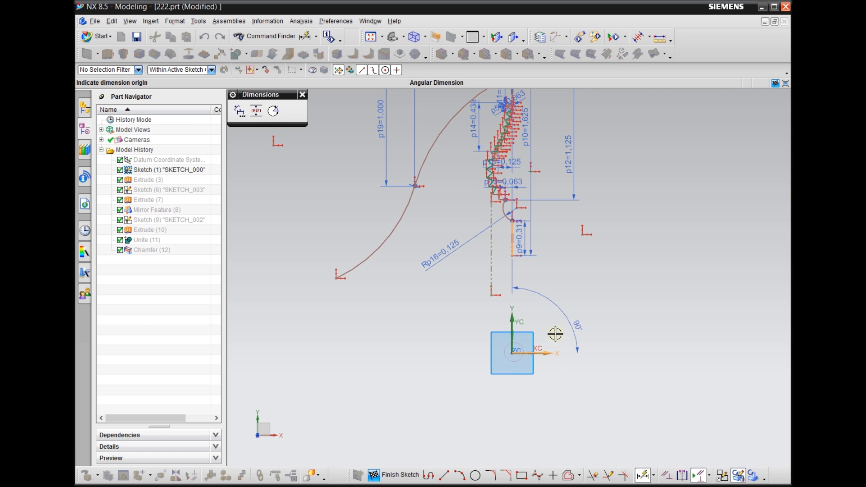
{"action": "key", "text": "Escape"}
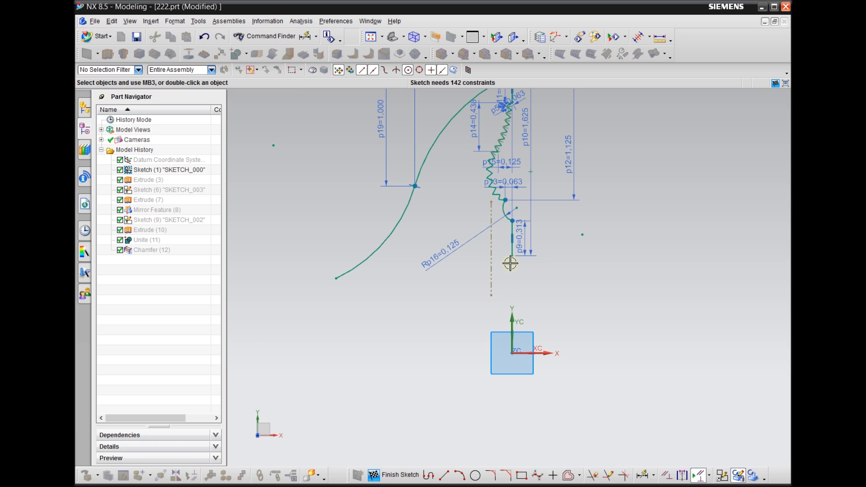
Delete the length dimension of the short vertical line below the small arc under the teeth.
{"action": "left_click_drag", "start_coordinate": [521, 254], "coordinate": [575, 301]}
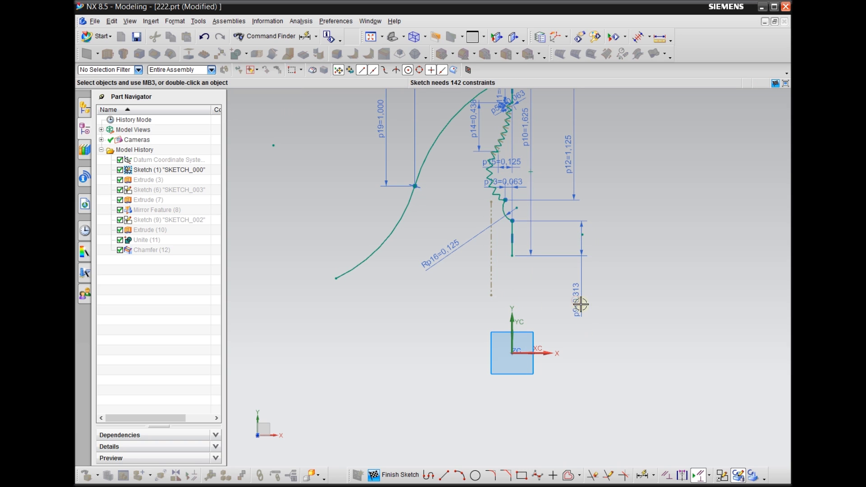
{"action": "left_click", "coordinate": [578, 297]}
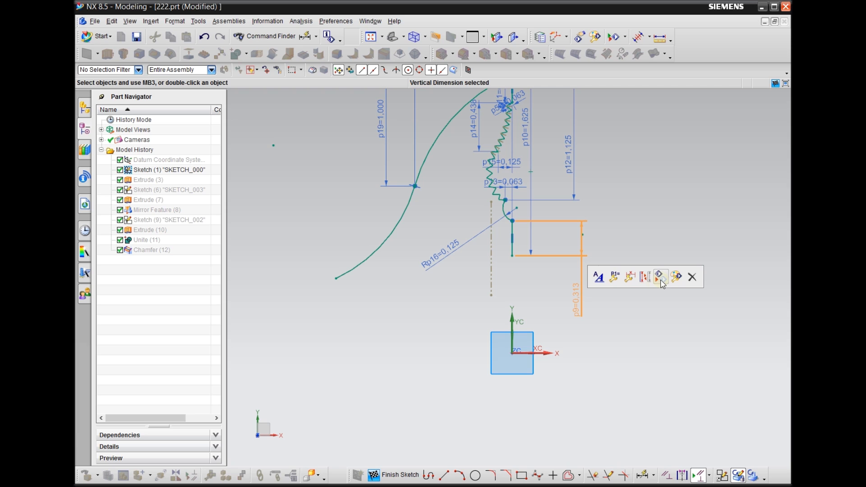
{"action": "left_click", "coordinate": [691, 277]}
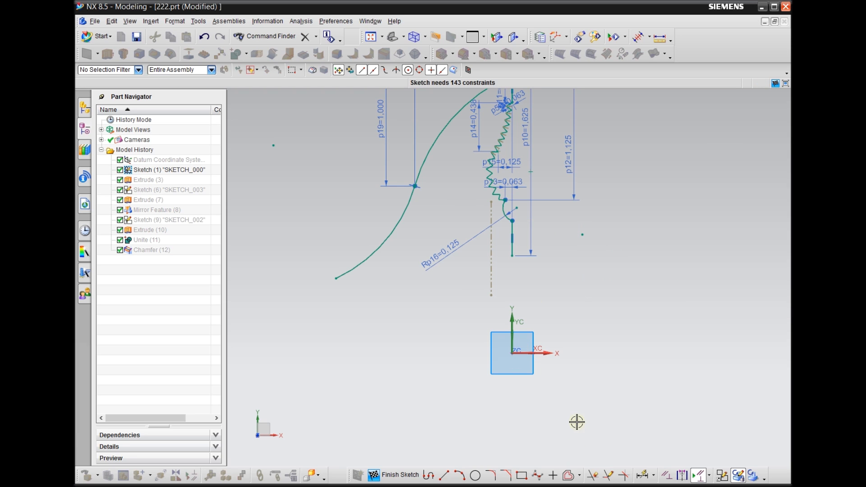
Extend the short vertical line down to the sketch's horizontal axis with Quick Extend.
{"action": "left_click", "coordinate": [607, 475]}
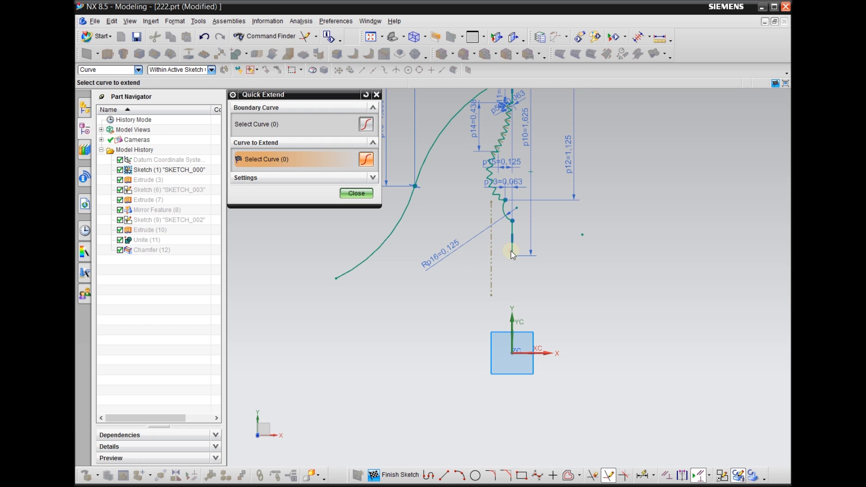
{"action": "left_click", "coordinate": [332, 129]}
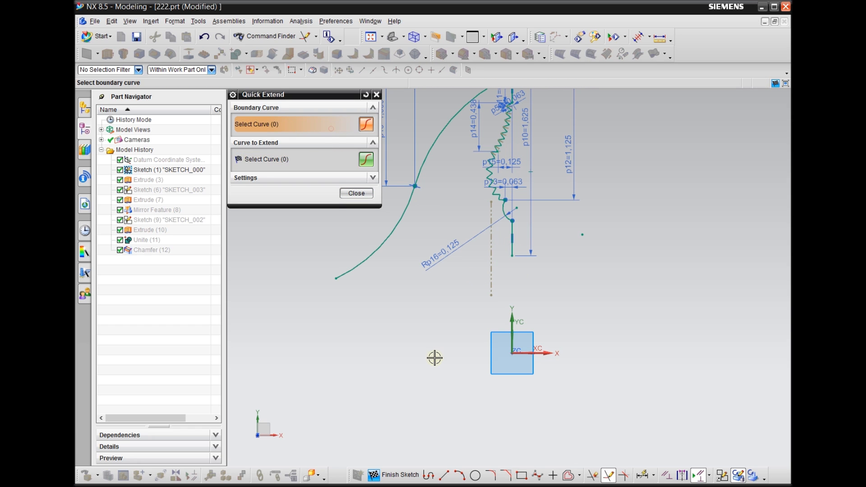
{"action": "left_click", "coordinate": [545, 353]}
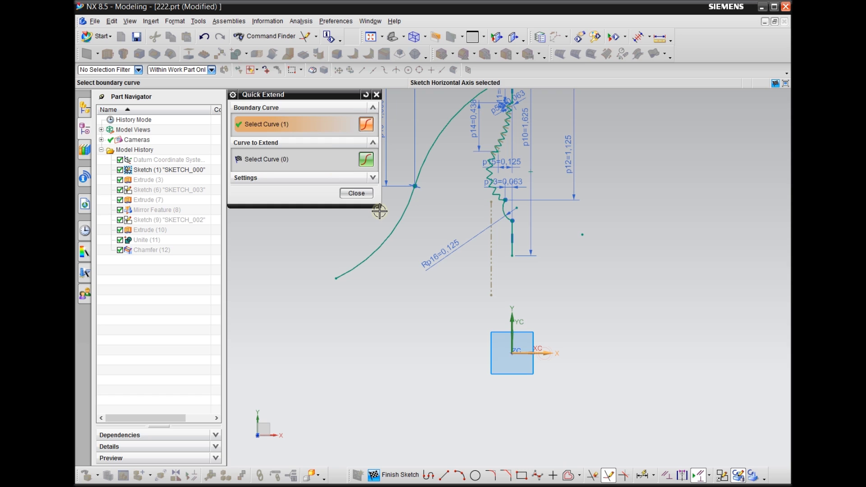
{"action": "left_click", "coordinate": [336, 160]}
{"action": "left_click", "coordinate": [513, 251]}
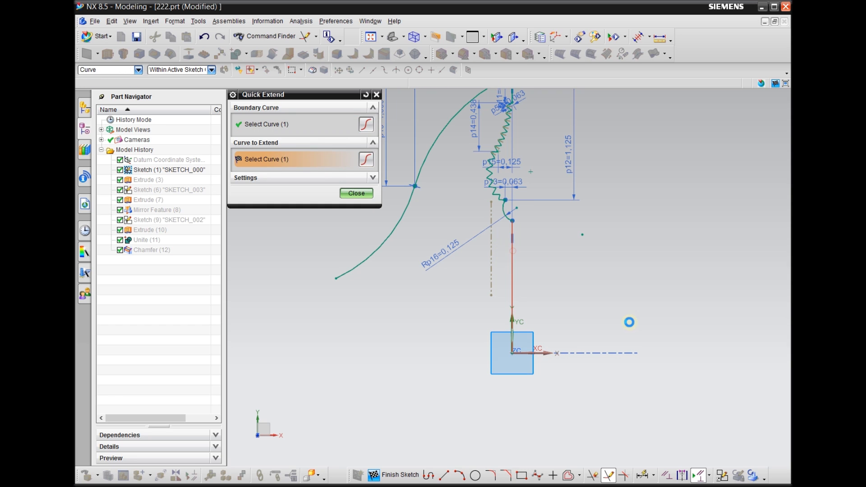
{"action": "middle_click", "coordinate": [616, 307]}
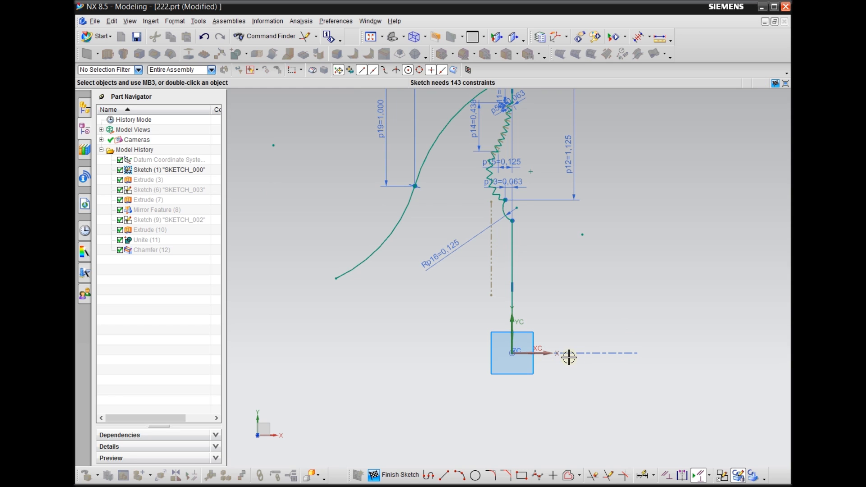
{"action": "scroll", "coordinate": [549, 373], "scroll_direction": "down", "scroll_amount": 1}
{"action": "scroll", "coordinate": [548, 373], "scroll_direction": "up", "scroll_amount": 2}
{"action": "left_click", "coordinate": [607, 474]}
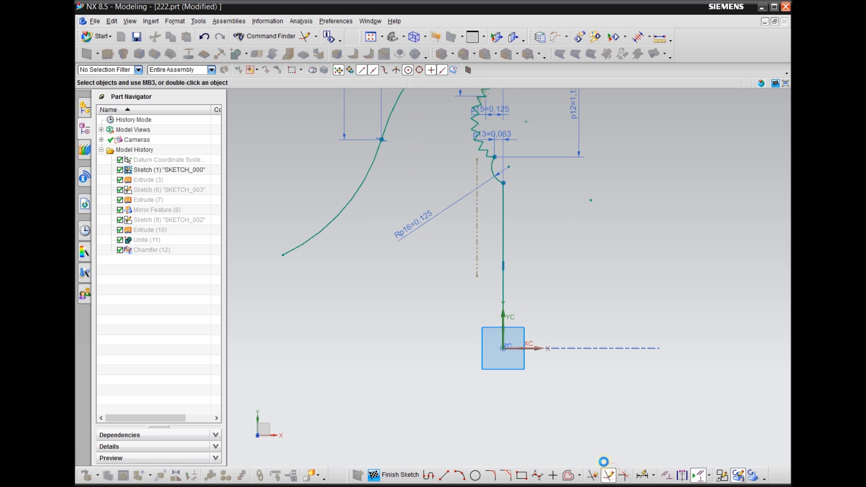
{"action": "left_click", "coordinate": [363, 124]}
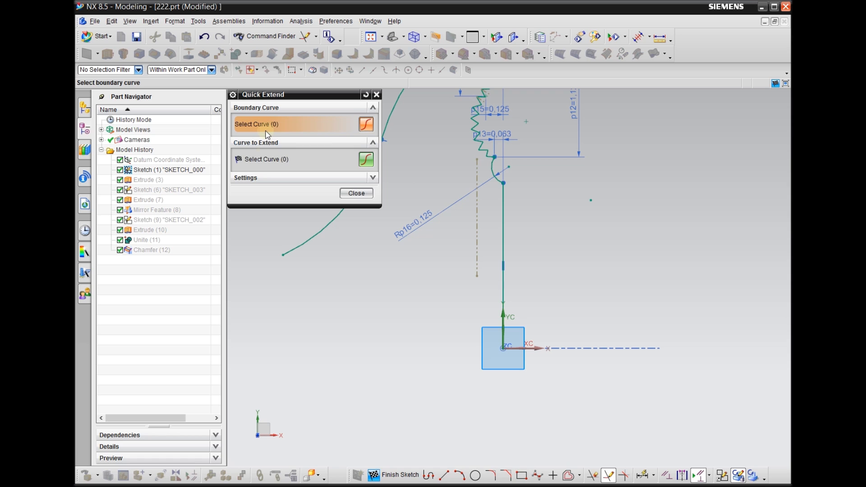
{"action": "left_click", "coordinate": [268, 161]}
{"action": "left_click", "coordinate": [503, 269]}
{"action": "key", "text": "Escape"}
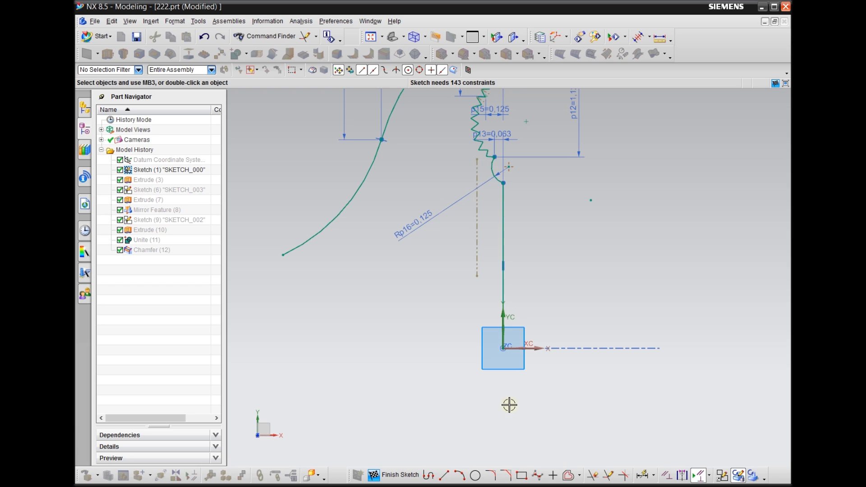
{"action": "left_click", "coordinate": [641, 475]}
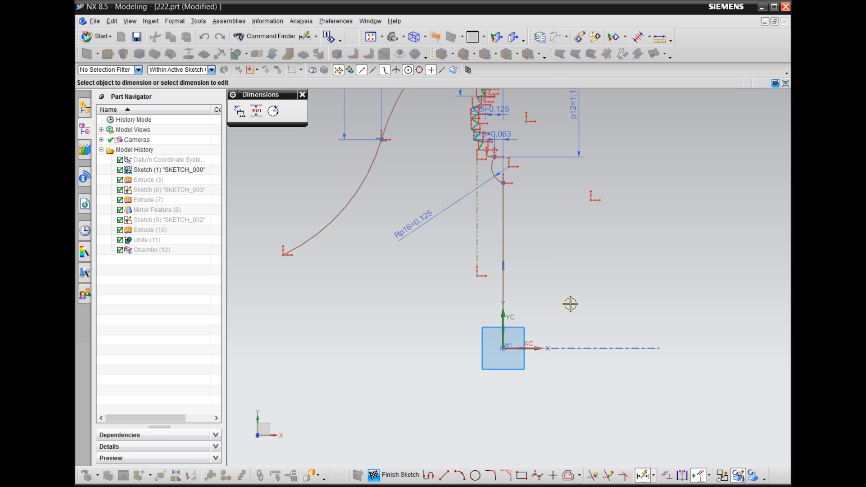
Draw a horizontal line about 0.58 in long across the extended vertical line, about 0.72 in above the origin.
{"action": "left_click", "coordinate": [444, 475]}
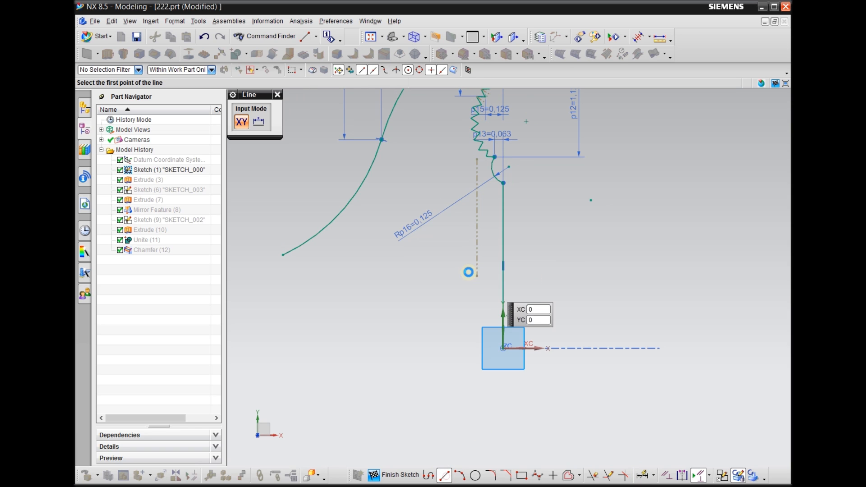
{"action": "left_click", "coordinate": [464, 248]}
{"action": "left_click", "coordinate": [545, 247]}
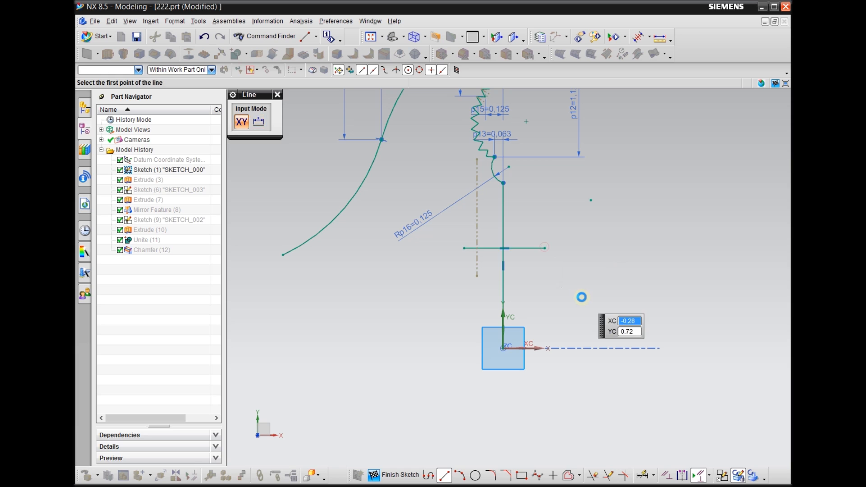
{"action": "key", "text": "Escape"}
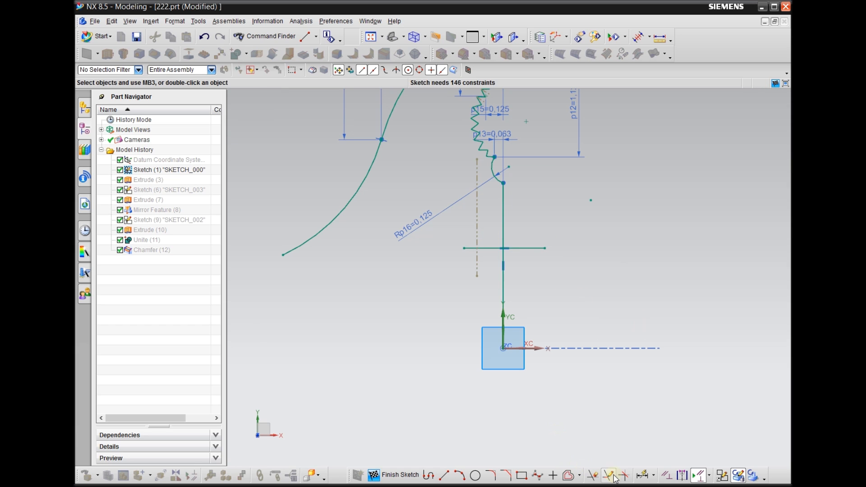
Dimension the perpendicular distance from the new horizontal line to the sketch origin.
{"action": "left_click", "coordinate": [641, 475]}
{"action": "left_click", "coordinate": [528, 248]}
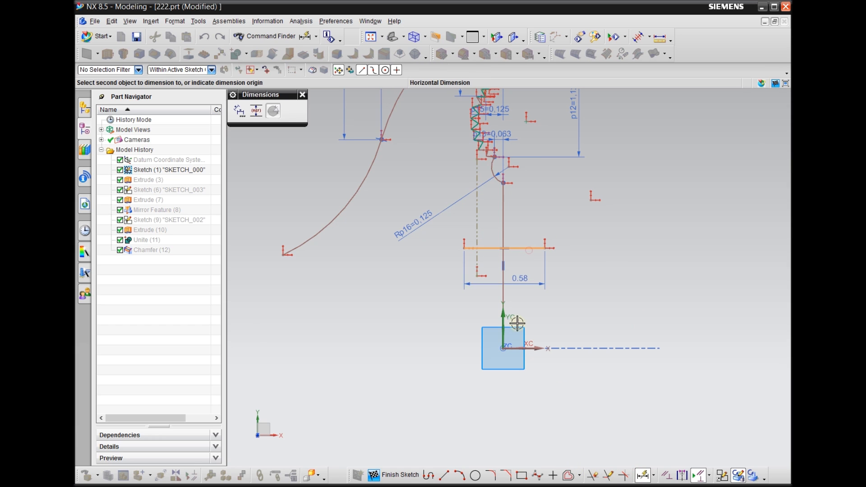
{"action": "left_click", "coordinate": [503, 349]}
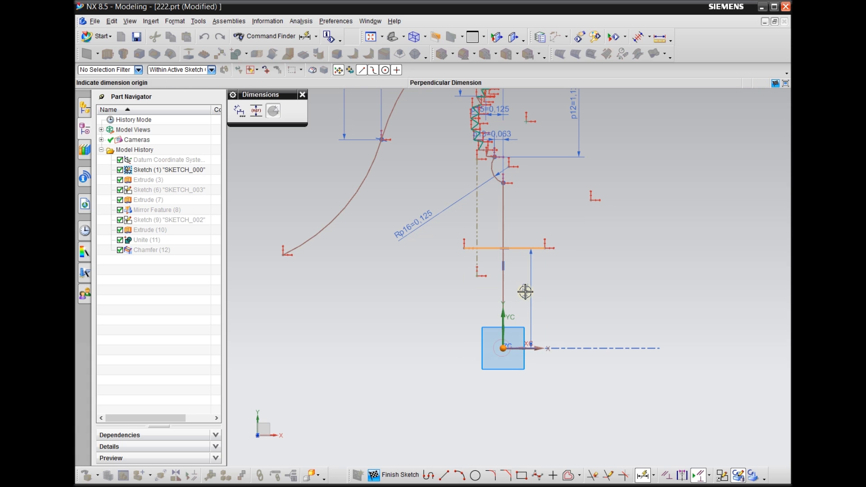
{"action": "left_click", "coordinate": [525, 292]}
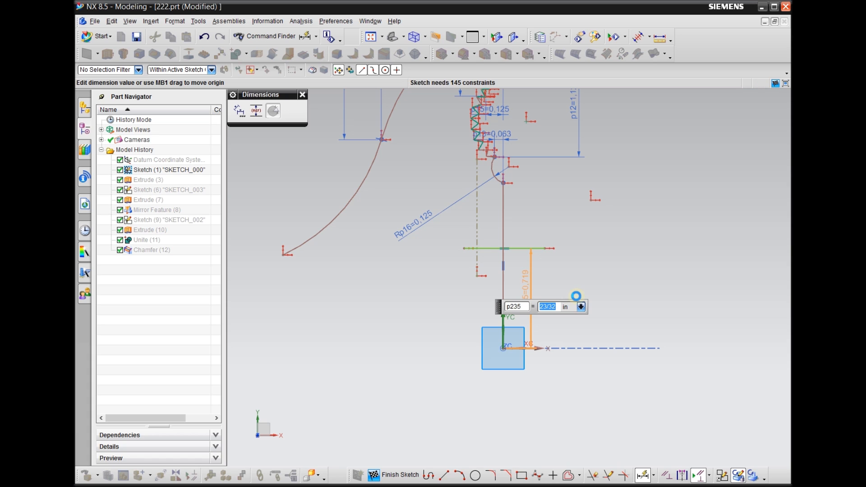
{"action": "key", "text": "Escape"}
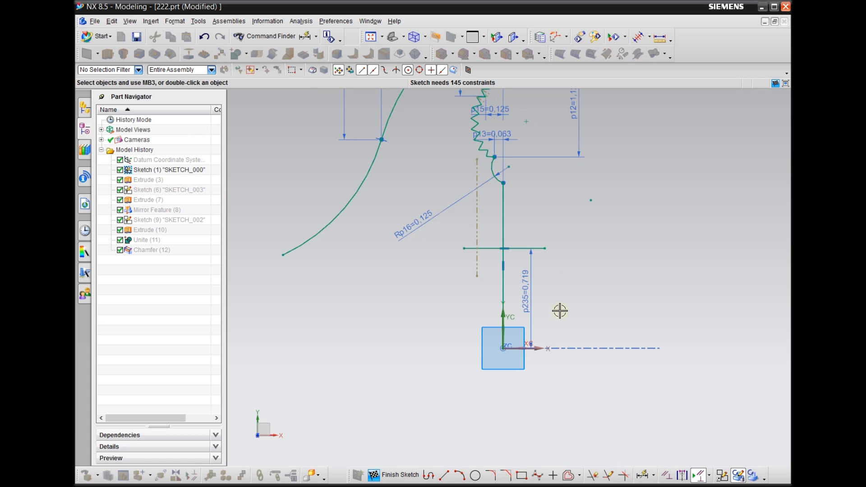
Trim away the part of the vertical line below the horizontal line with Quick Trim.
{"action": "left_click", "coordinate": [594, 476]}
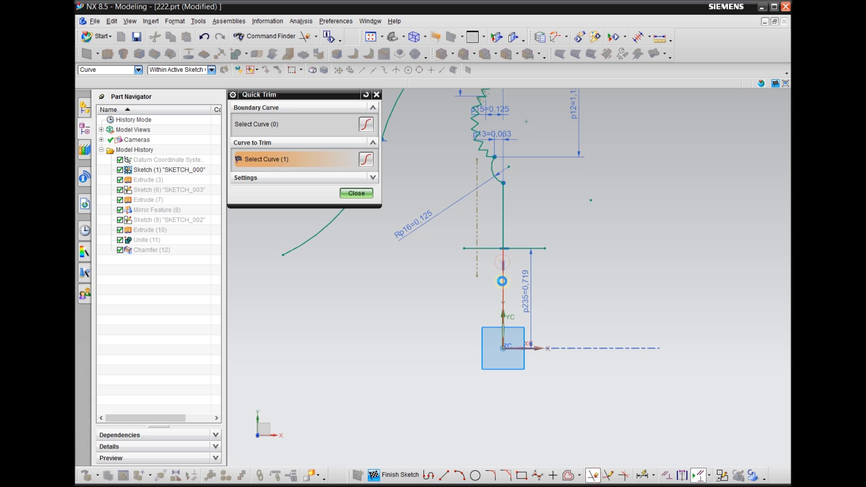
{"action": "key", "text": "Escape"}
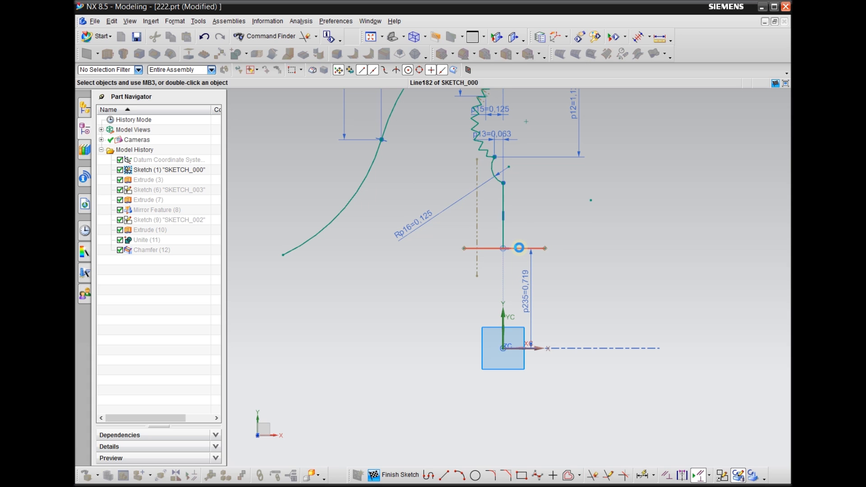
Delete the horizontal line above the origin and the lower arc of the profile's outer curve.
{"action": "left_click", "coordinate": [524, 249]}
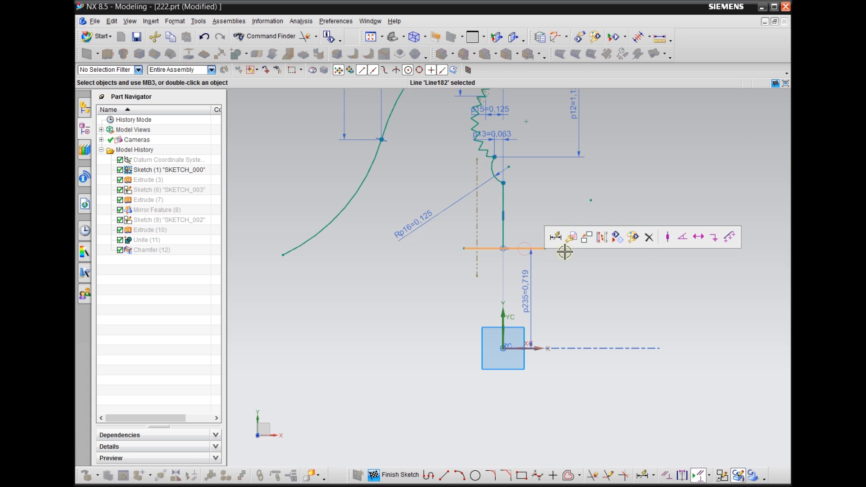
{"action": "left_click", "coordinate": [649, 240]}
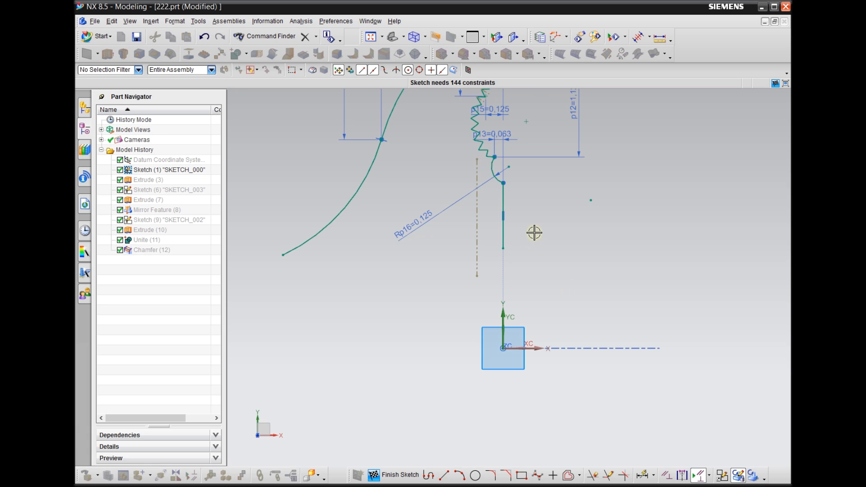
{"action": "scroll", "coordinate": [572, 304], "scroll_direction": "down", "scroll_amount": 1}
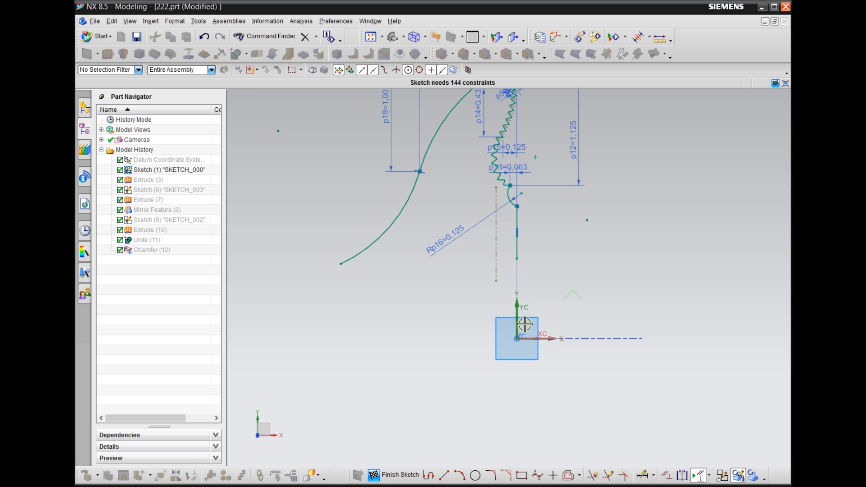
{"action": "left_click", "coordinate": [396, 226]}
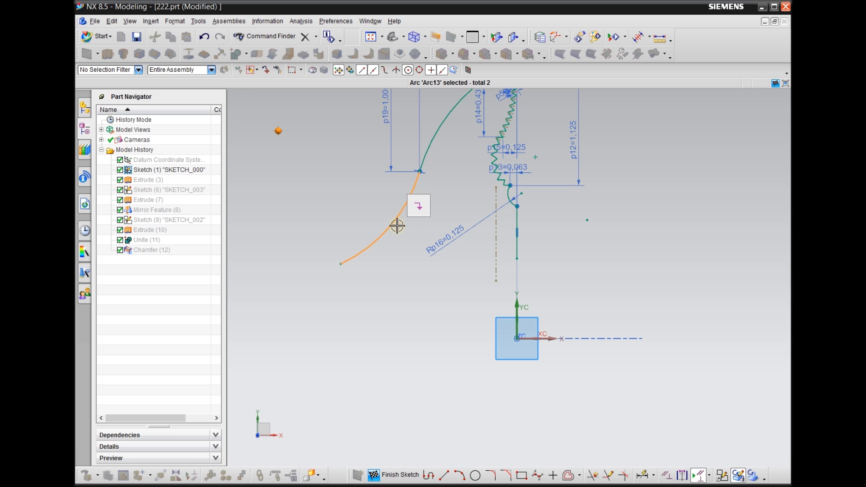
{"action": "key", "text": "Escape"}
{"action": "left_click", "coordinate": [399, 221]}
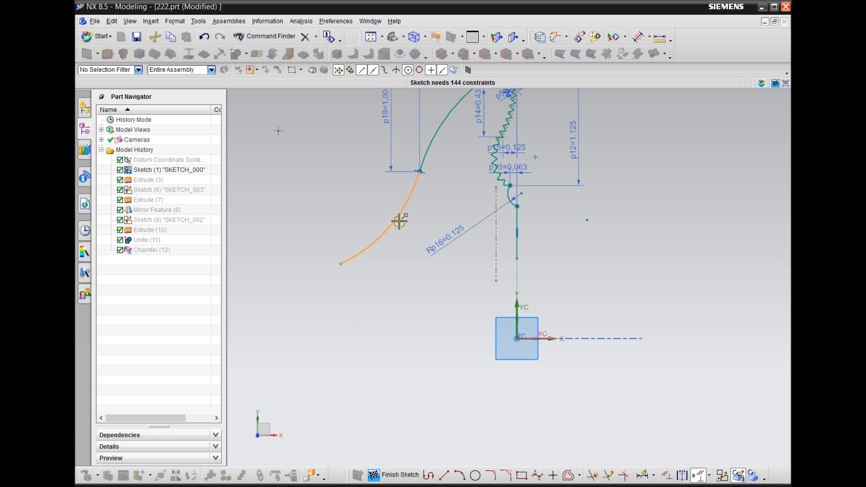
{"action": "left_click", "coordinate": [512, 202]}
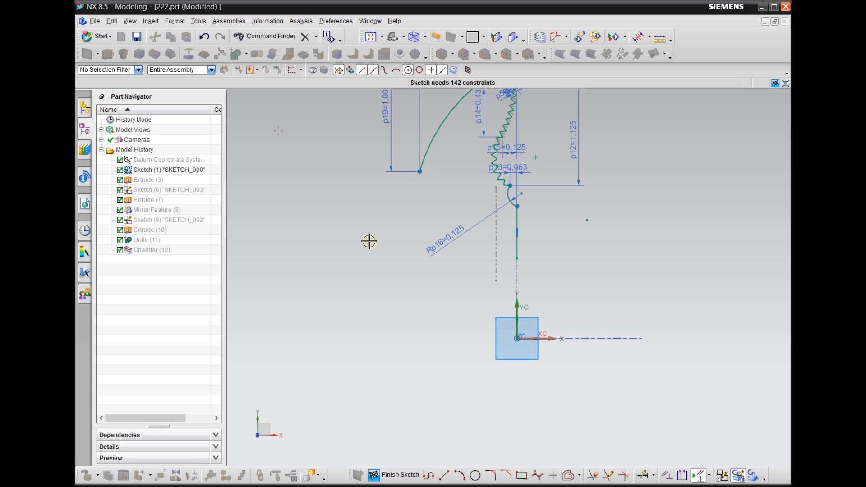
Finish the sketch, dismissing the update report, and switch to the Jaw_Handle.prt part.
{"action": "scroll", "coordinate": [386, 296], "scroll_direction": "down", "scroll_amount": 1}
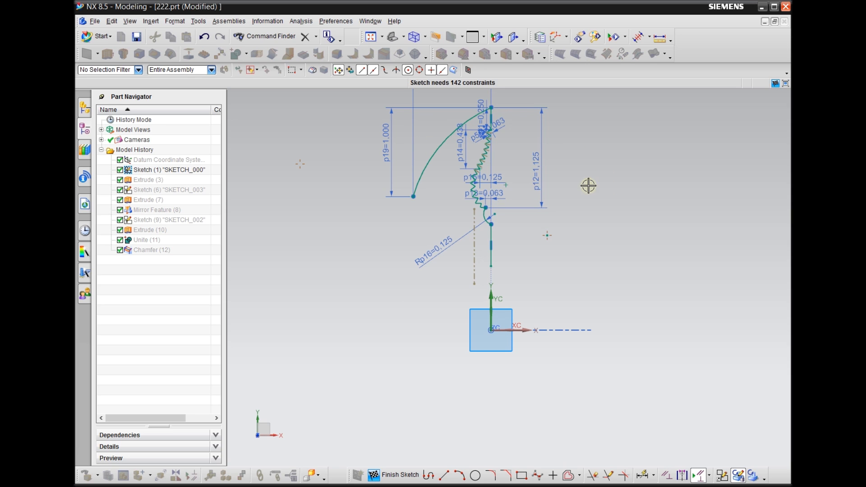
{"action": "scroll", "coordinate": [386, 262], "scroll_direction": "up", "scroll_amount": 2}
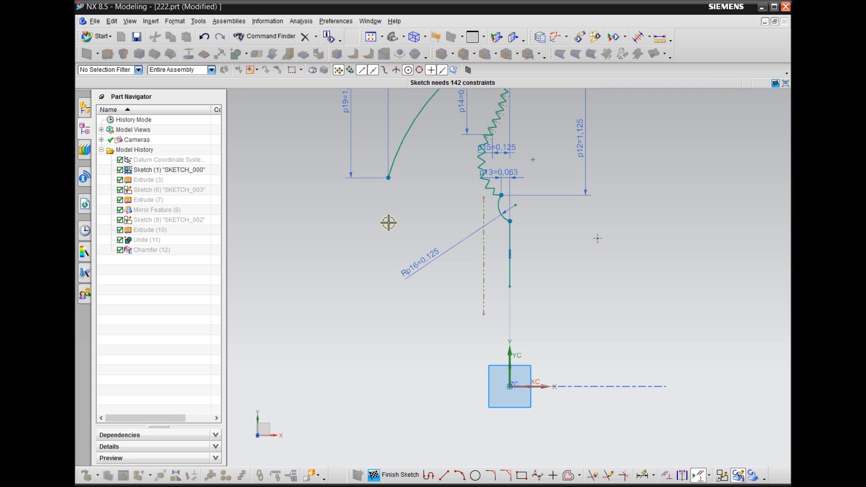
{"action": "scroll", "coordinate": [369, 239], "scroll_direction": "up", "scroll_amount": 1}
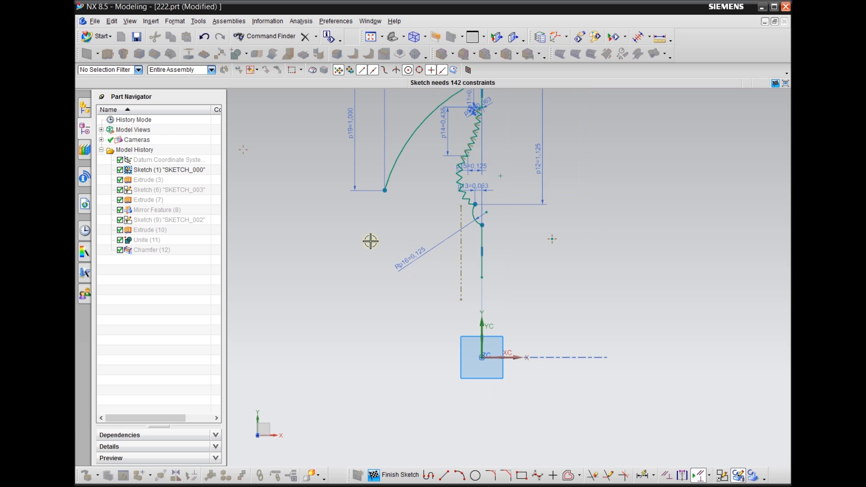
{"action": "left_click", "coordinate": [371, 21]}
{"action": "left_click", "coordinate": [329, 200]}
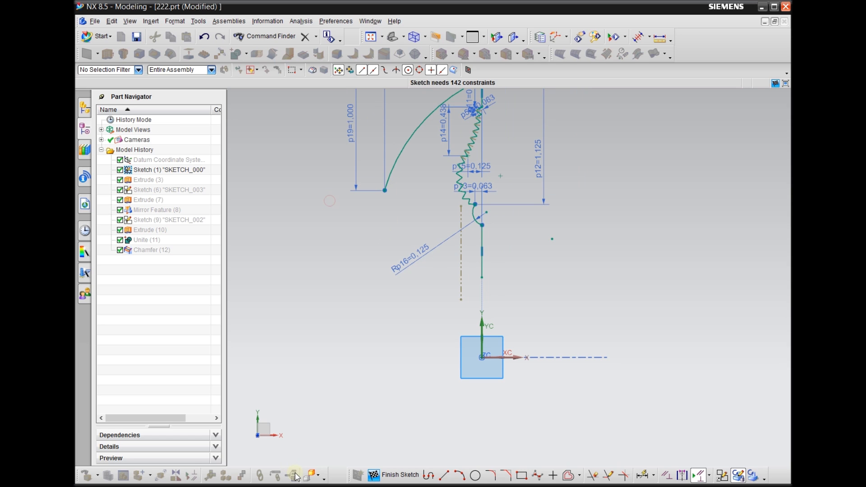
{"action": "left_click", "coordinate": [390, 476]}
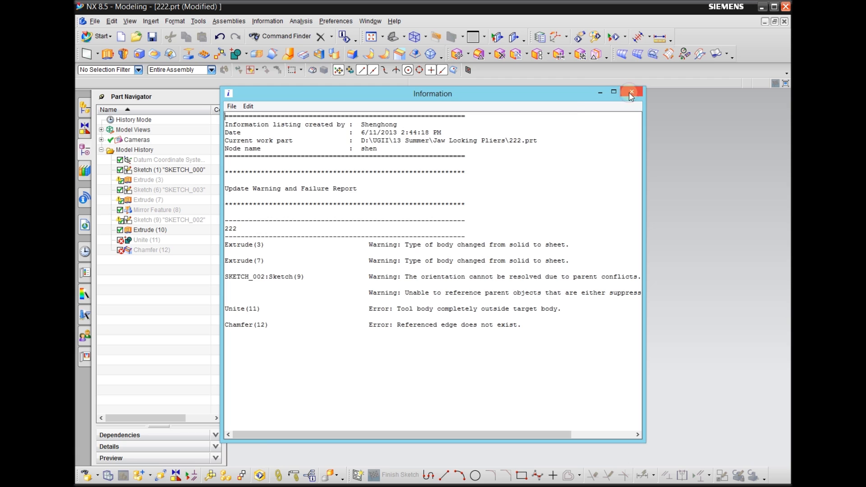
{"action": "left_click", "coordinate": [631, 93]}
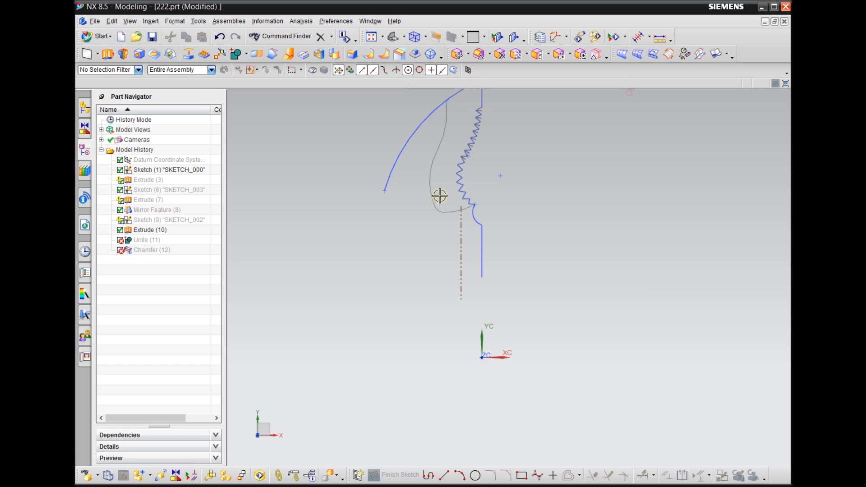
{"action": "left_click", "coordinate": [371, 21]}
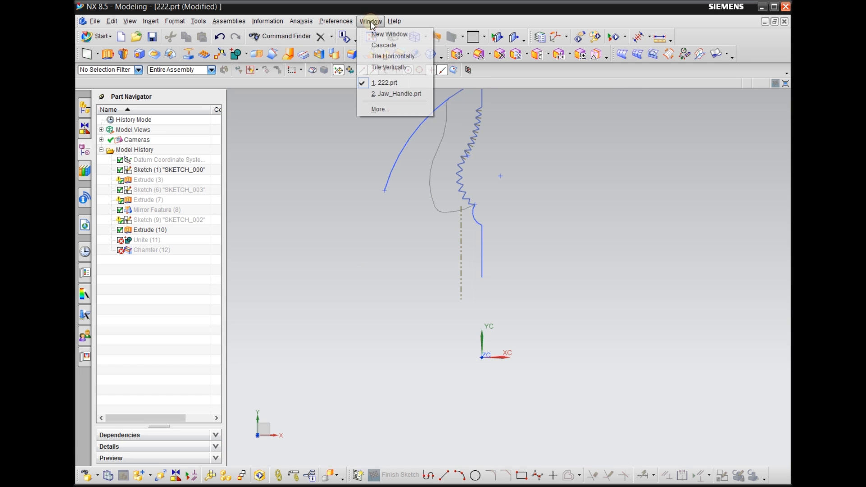
{"action": "left_click", "coordinate": [381, 90]}
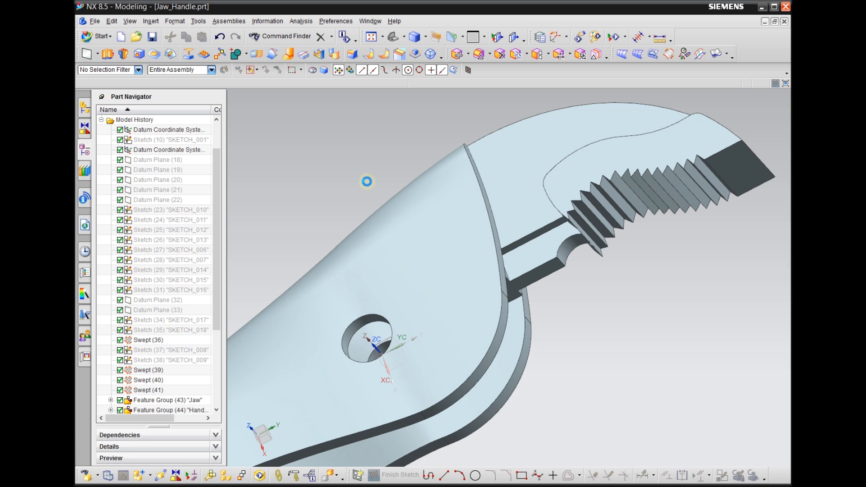
{"action": "double_click", "coordinate": [518, 139]}
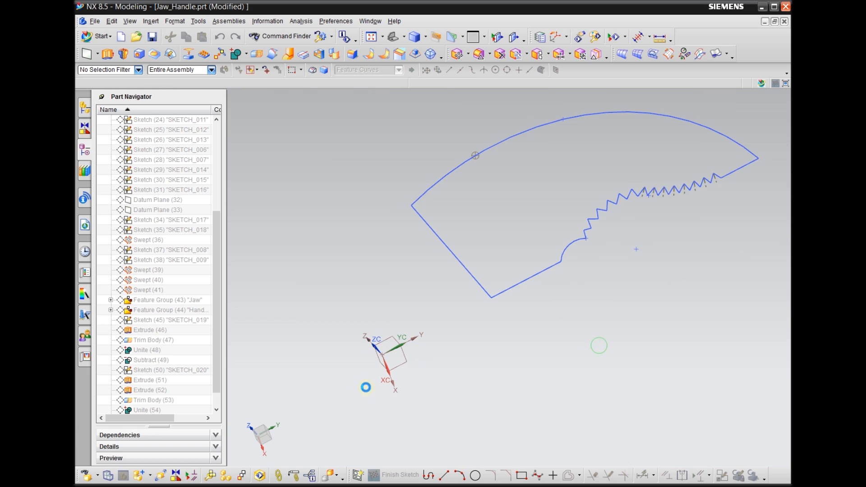
{"action": "left_click", "coordinate": [169, 271]}
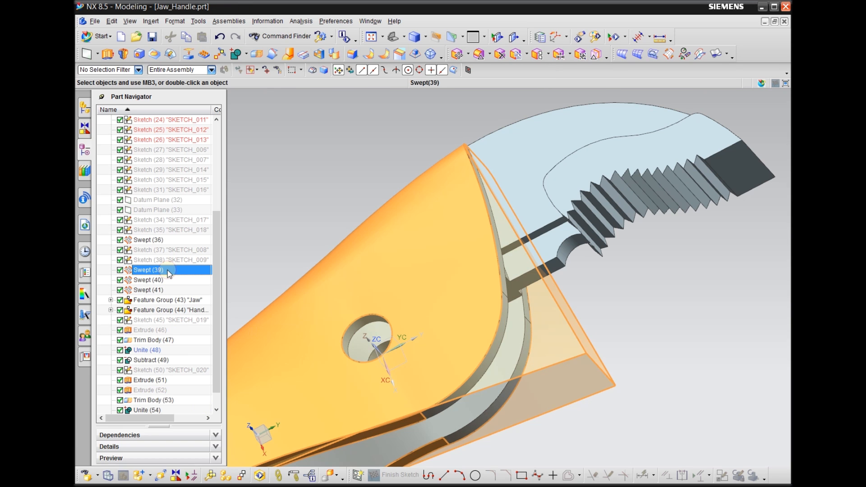
{"action": "left_click", "coordinate": [530, 126]}
{"action": "right_click", "coordinate": [530, 126]}
{"action": "left_click", "coordinate": [523, 124]}
{"action": "key", "text": "Escape"}
{"action": "left_click", "coordinate": [523, 124]}
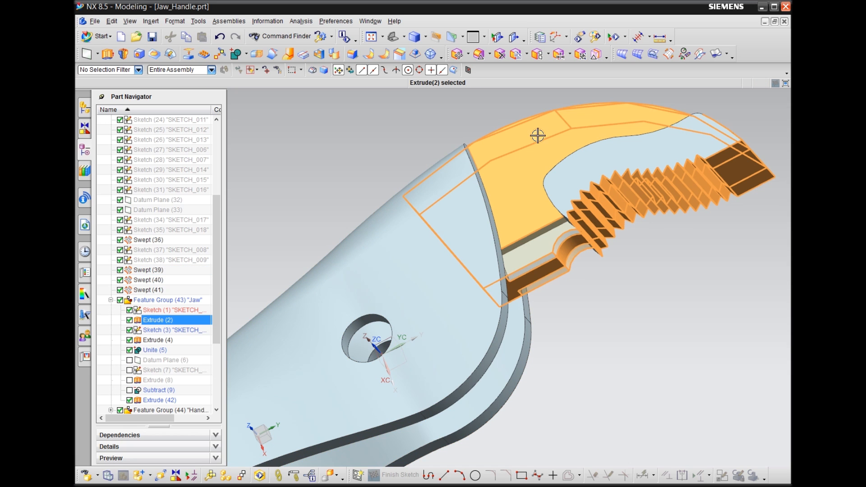
{"action": "double_click", "coordinate": [165, 318]}
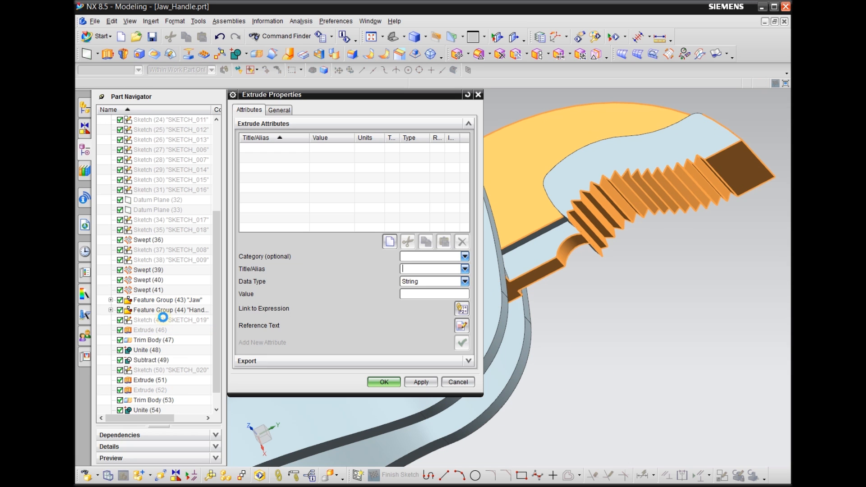
{"action": "left_click", "coordinate": [412, 383]}
Show the parent sketch of the jaw's main extrude and open that sketch for editing.
{"action": "left_click", "coordinate": [503, 163]}
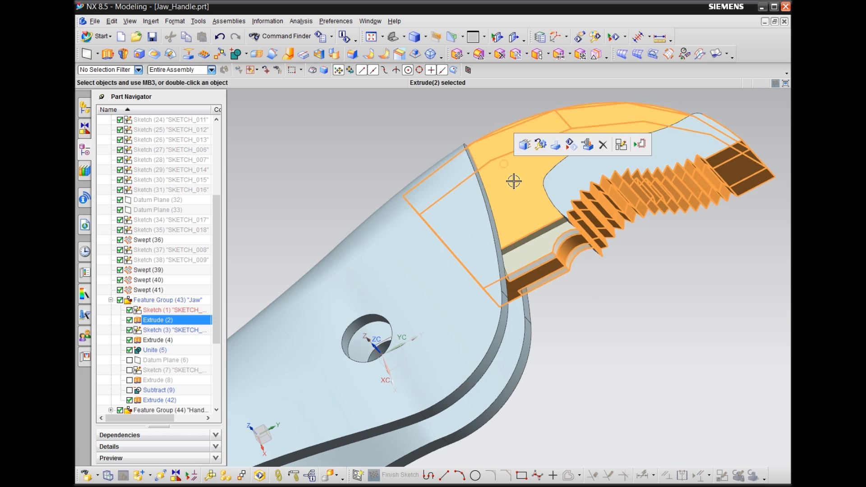
{"action": "key", "text": "Escape"}
{"action": "left_click", "coordinate": [530, 150]}
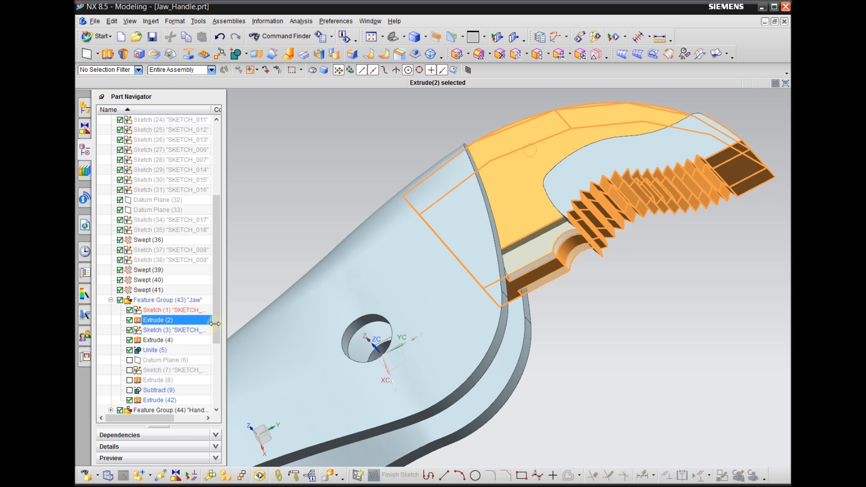
{"action": "right_click", "coordinate": [186, 320]}
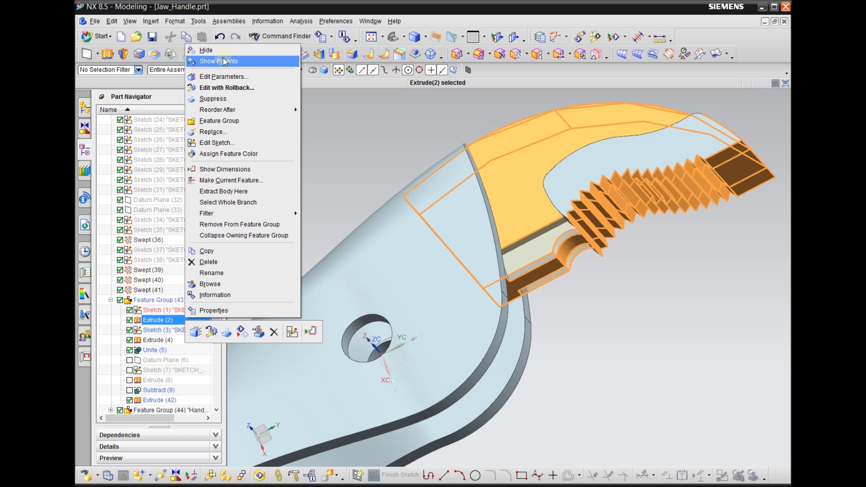
{"action": "left_click", "coordinate": [219, 61]}
{"action": "scroll", "coordinate": [271, 244], "scroll_direction": "down", "scroll_amount": 2}
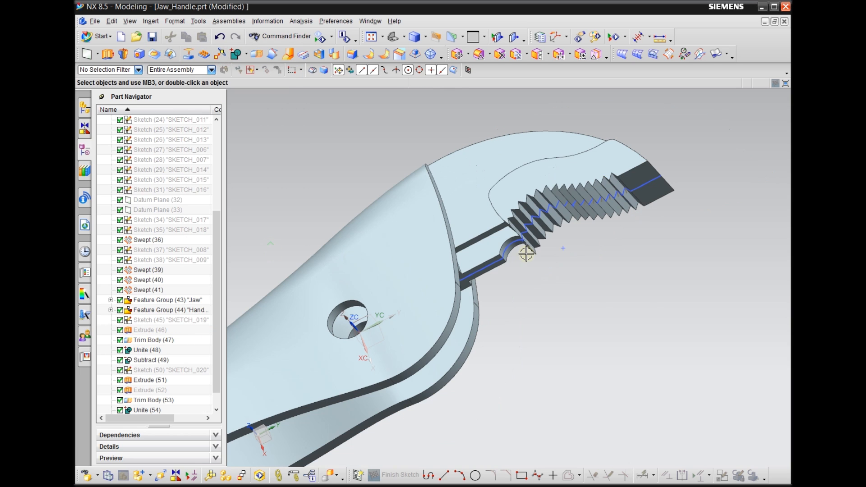
{"action": "double_click", "coordinate": [646, 187]}
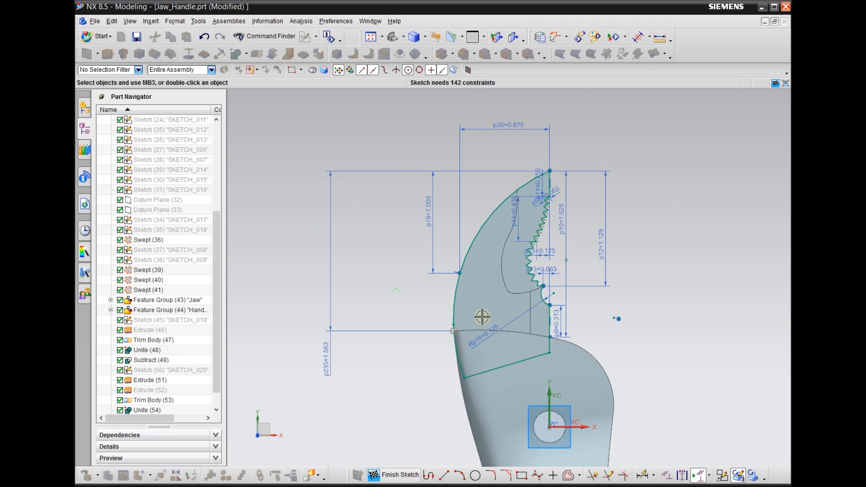
Add a radius dimension to the arc just below the upper arc of the jaw's outer profile.
{"action": "scroll", "coordinate": [439, 266], "scroll_direction": "up", "scroll_amount": 5}
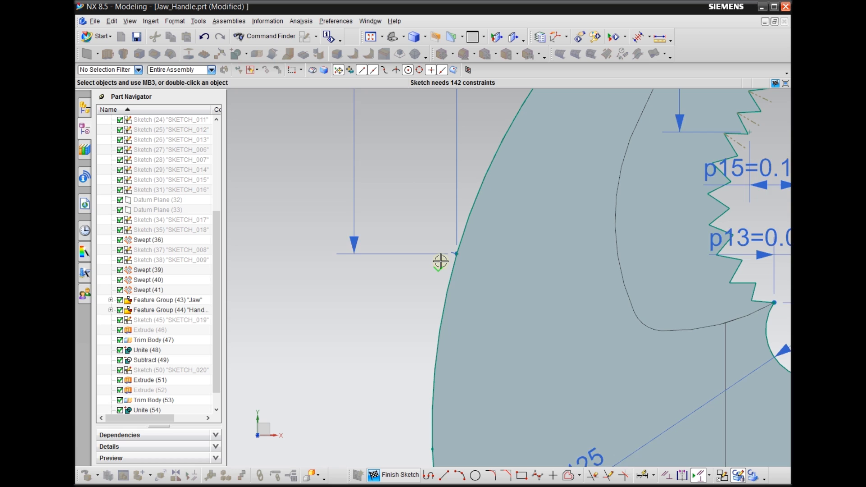
{"action": "scroll", "coordinate": [433, 252], "scroll_direction": "down", "scroll_amount": 4}
{"action": "scroll", "coordinate": [405, 219], "scroll_direction": "down", "scroll_amount": 1}
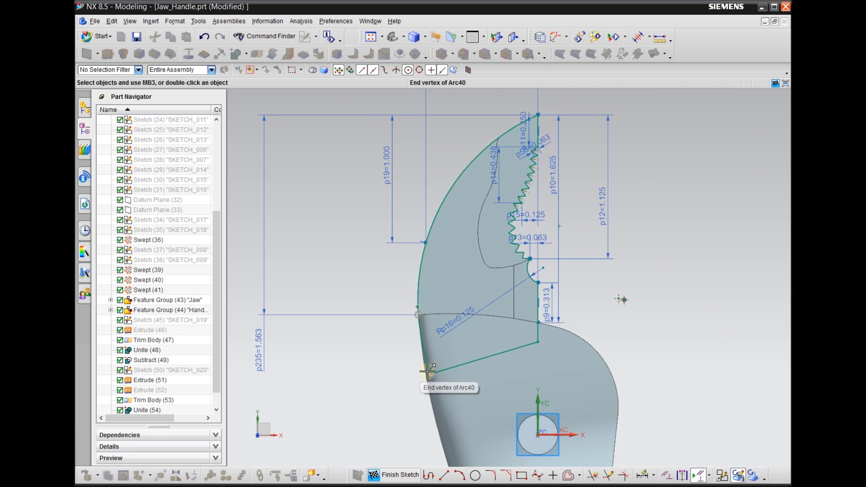
{"action": "scroll", "coordinate": [408, 247], "scroll_direction": "up", "scroll_amount": 2}
{"action": "scroll", "coordinate": [365, 336], "scroll_direction": "down", "scroll_amount": 2}
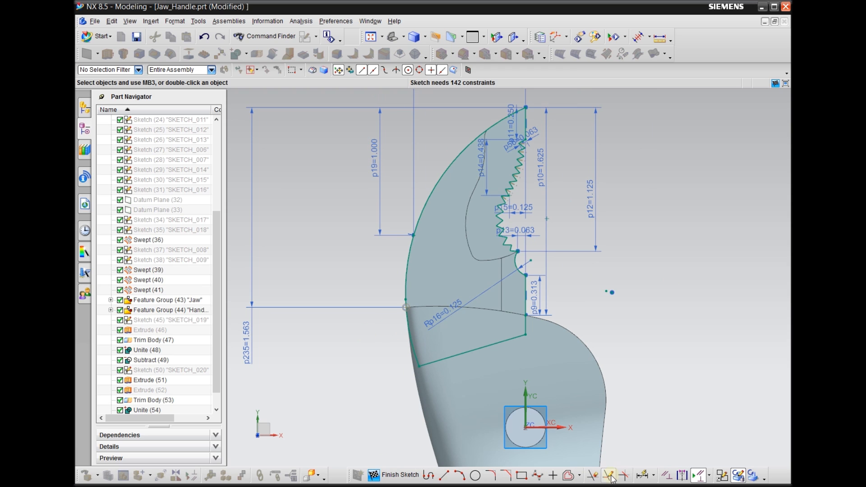
{"action": "left_click", "coordinate": [641, 475]}
{"action": "left_click", "coordinate": [407, 263]}
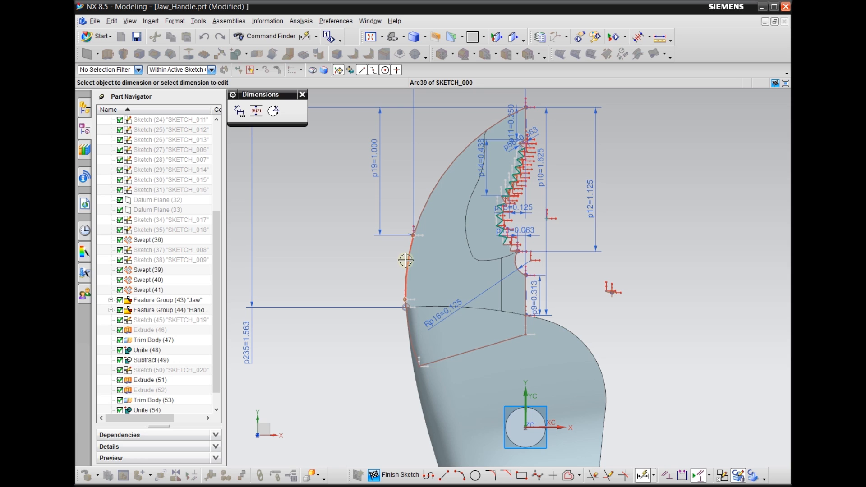
{"action": "left_click", "coordinate": [322, 250]}
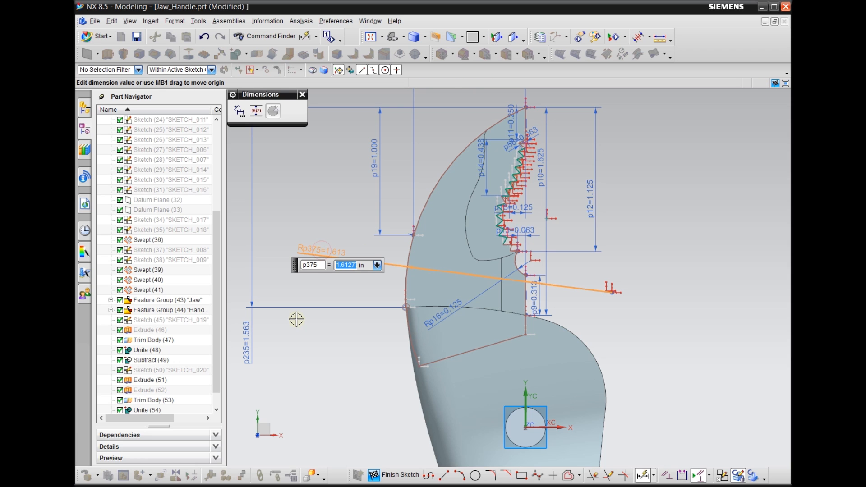
{"action": "left_click", "coordinate": [255, 111]}
{"action": "middle_click", "coordinate": [387, 248]}
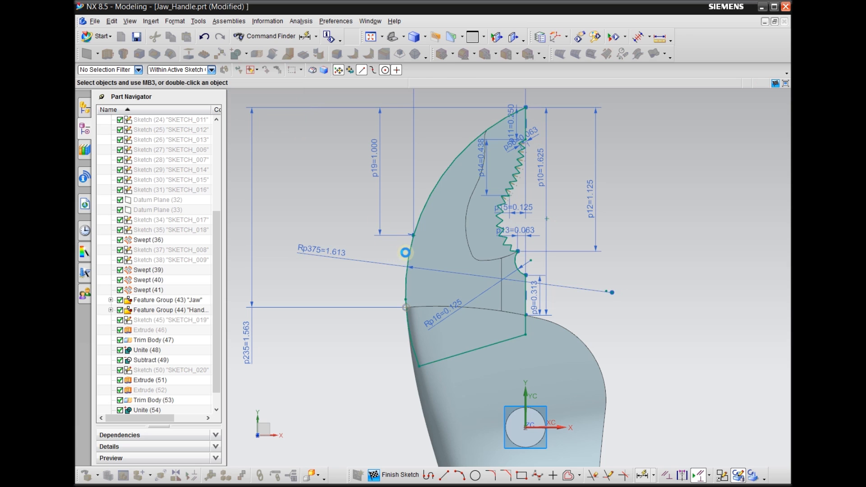
Add a second radius dimension to the same outer arc as a reference dimension.
{"action": "left_click", "coordinate": [403, 279]}
{"action": "left_click", "coordinate": [643, 475]}
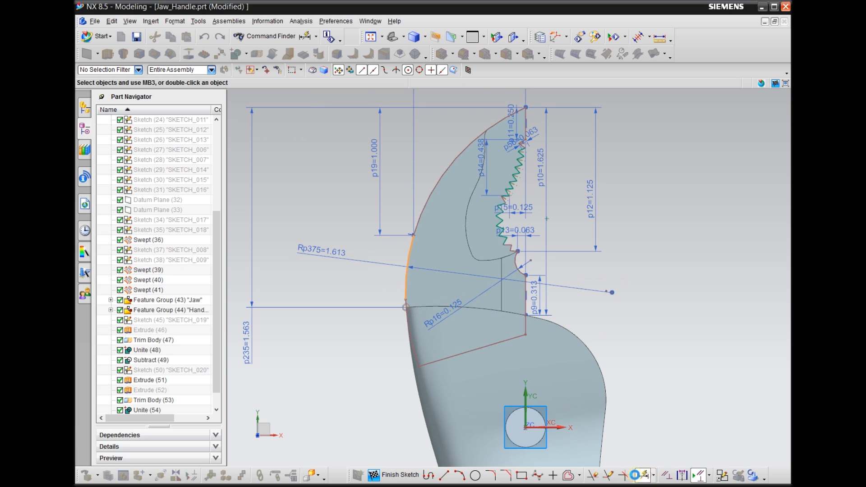
{"action": "left_click", "coordinate": [375, 273]}
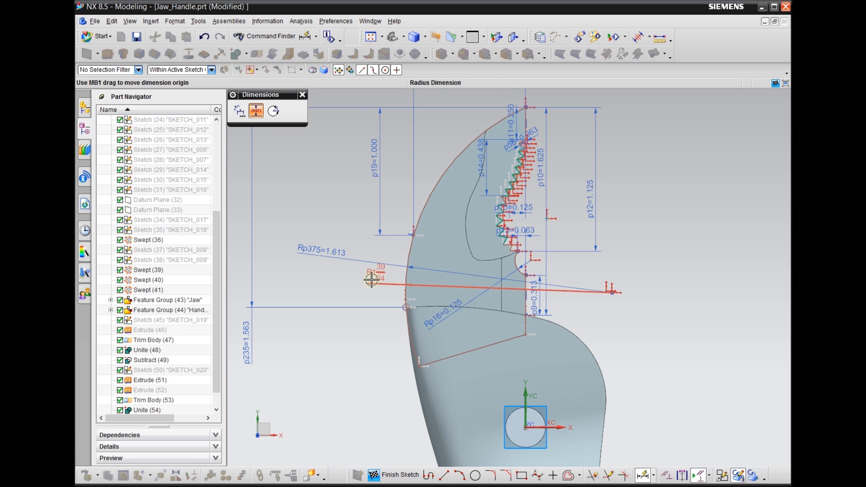
{"action": "scroll", "coordinate": [384, 272], "scroll_direction": "up", "scroll_amount": 3}
{"action": "scroll", "coordinate": [387, 272], "scroll_direction": "down", "scroll_amount": 3}
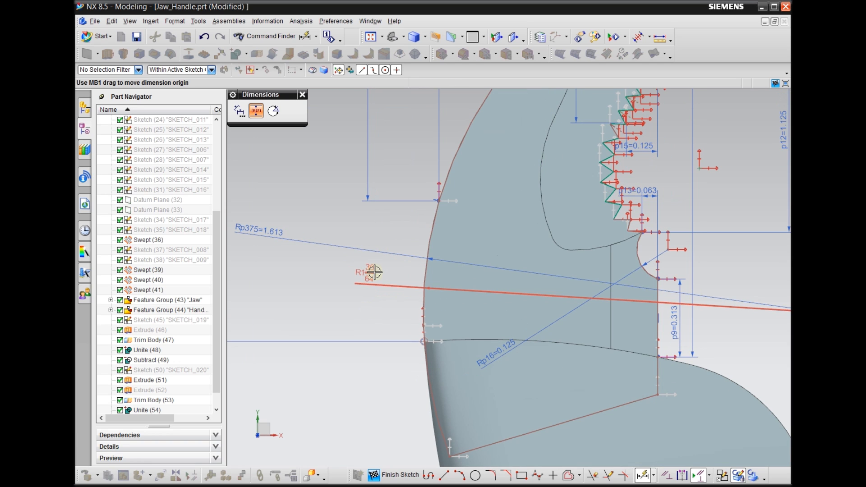
Finish the Jaw_Handle sketch and switch back to the 222.prt part.
{"action": "left_click", "coordinate": [393, 475]}
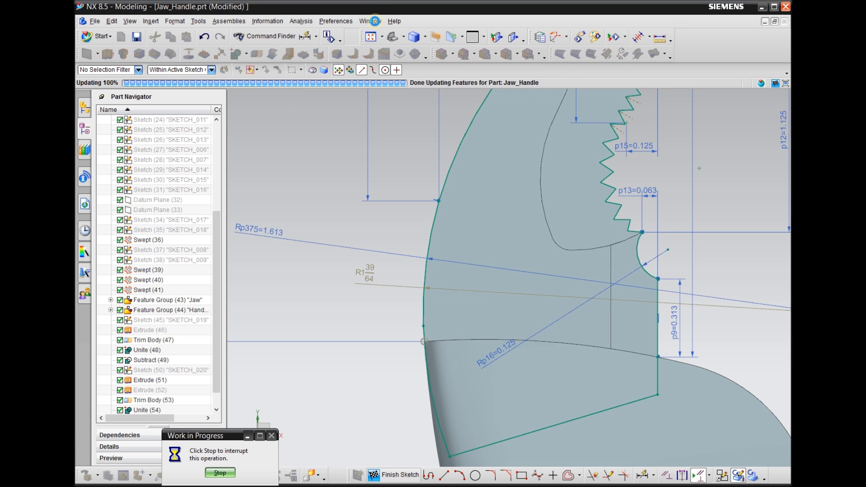
{"action": "left_click", "coordinate": [372, 21]}
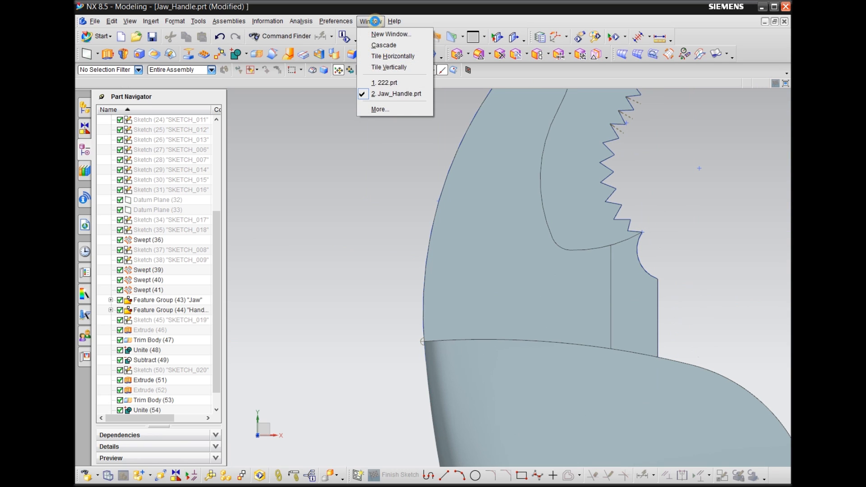
{"action": "left_click", "coordinate": [385, 82]}
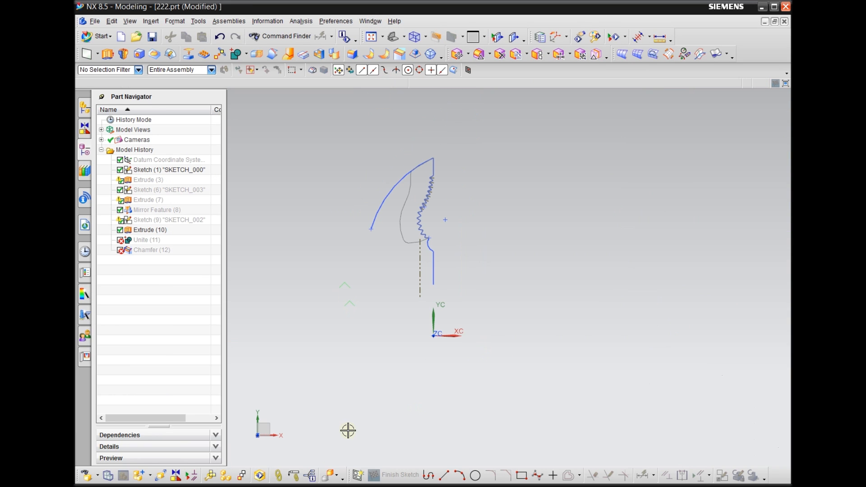
Open the jaw's profile sketch and draw a three-point arc of about 1.22 in radius downward from the outer arc's lower end.
{"action": "double_click", "coordinate": [386, 198]}
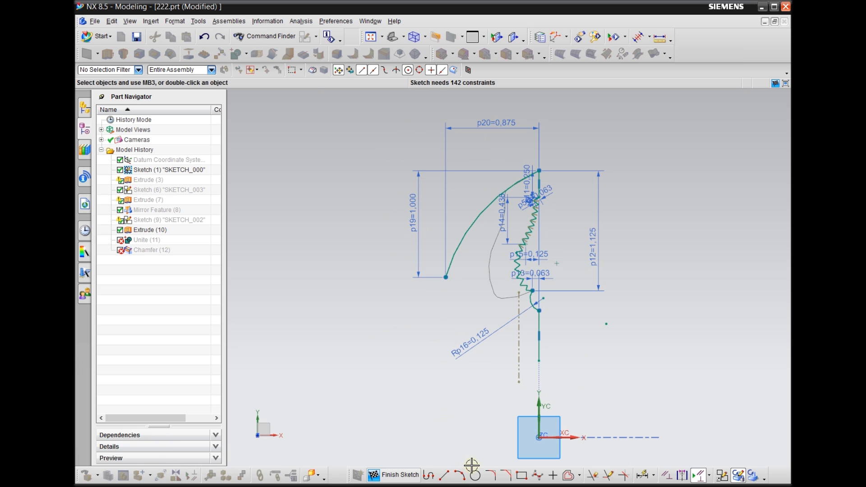
{"action": "left_click", "coordinate": [460, 475]}
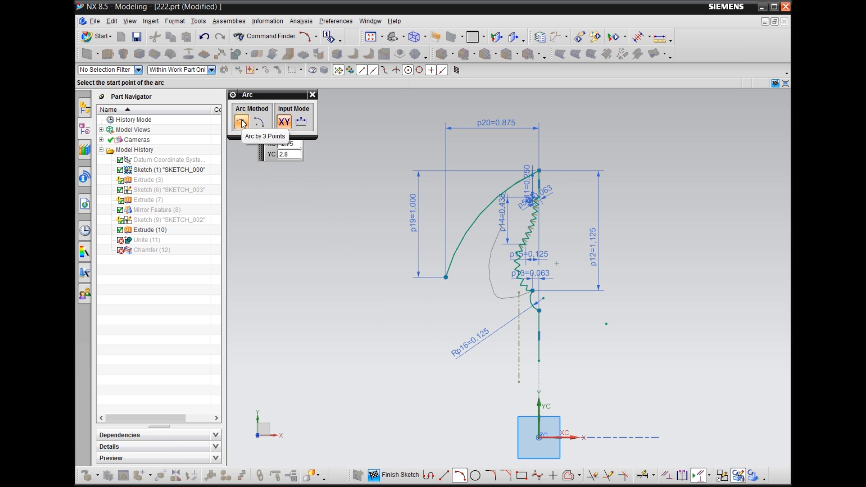
{"action": "left_click", "coordinate": [446, 279]}
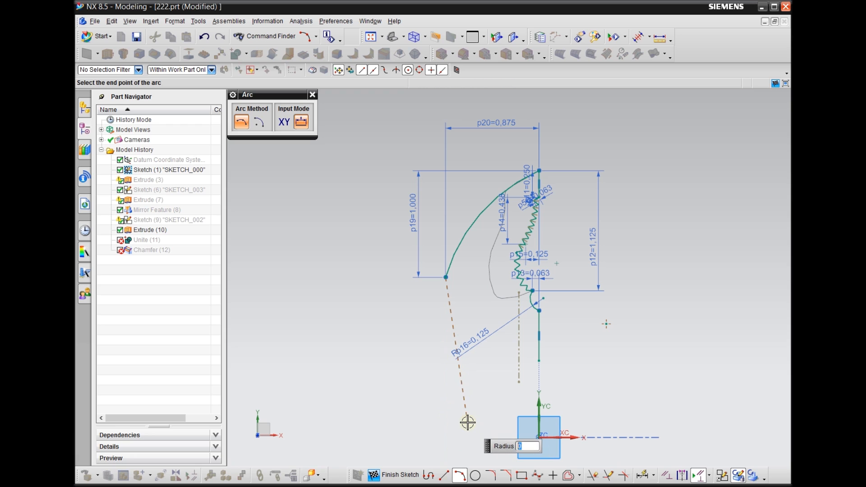
{"action": "left_click", "coordinate": [466, 390]}
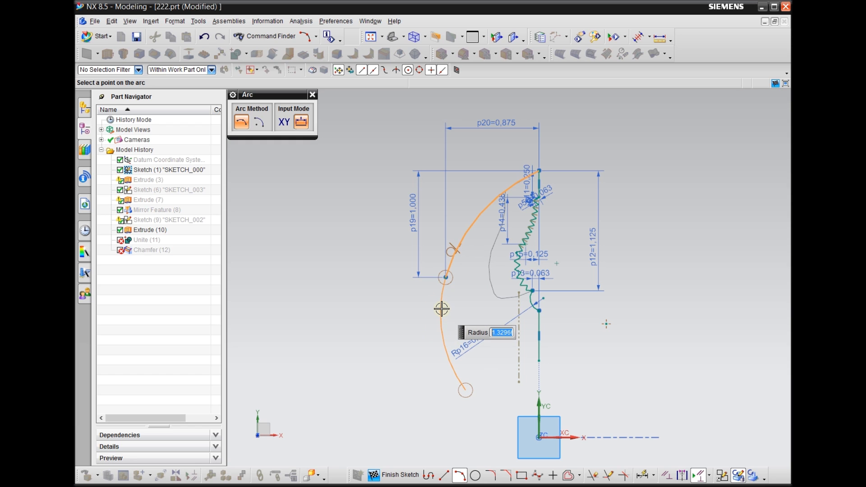
{"action": "left_click", "coordinate": [441, 309]}
{"action": "scroll", "coordinate": [359, 322], "scroll_direction": "down", "scroll_amount": 1}
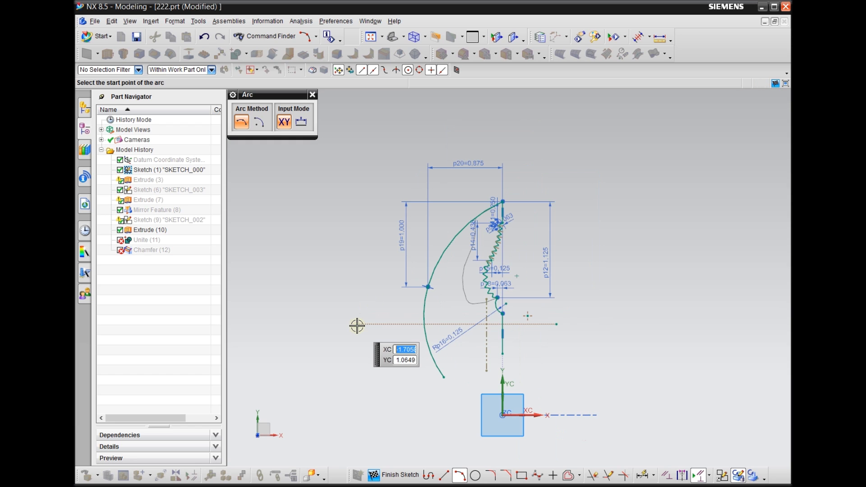
{"action": "scroll", "coordinate": [427, 404], "scroll_direction": "up", "scroll_amount": 3}
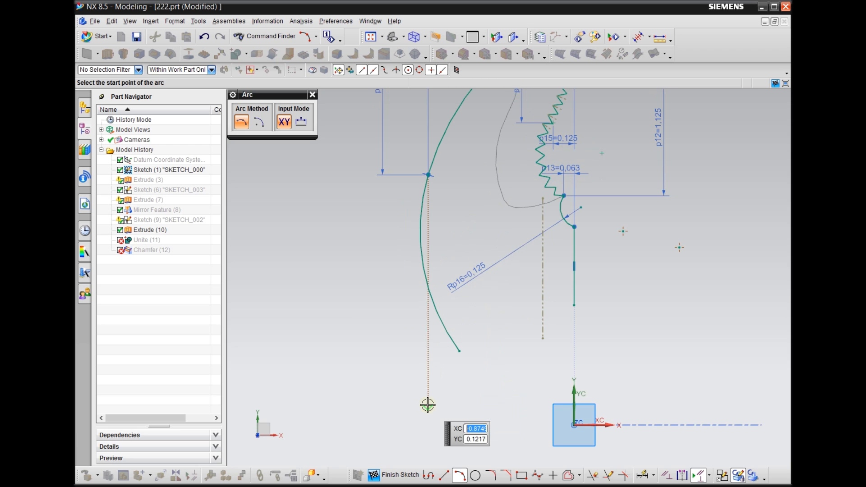
{"action": "scroll", "coordinate": [343, 398], "scroll_direction": "down", "scroll_amount": 1}
{"action": "scroll", "coordinate": [406, 242], "scroll_direction": "up", "scroll_amount": 2}
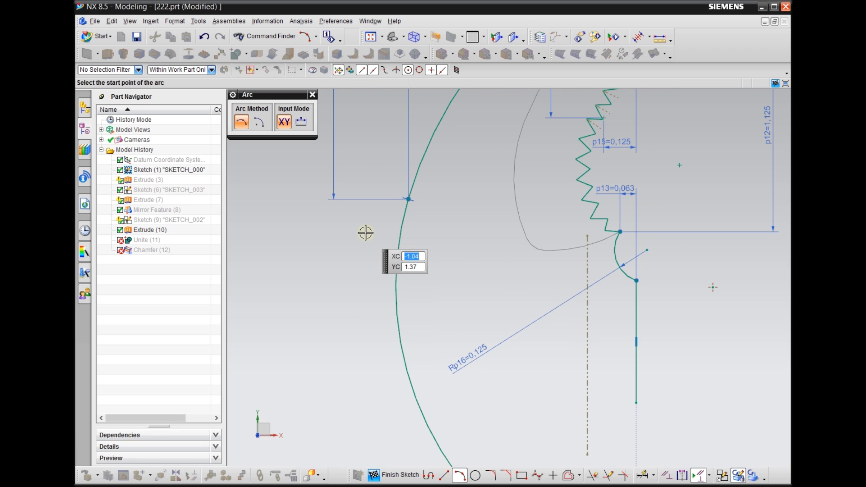
{"action": "scroll", "coordinate": [377, 298], "scroll_direction": "down", "scroll_amount": 3}
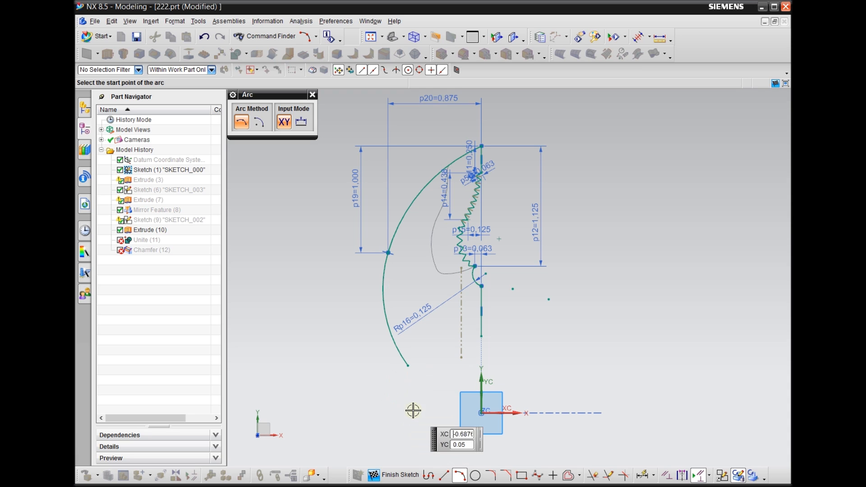
Add a vertical reference dimension between the sketch origin and the new arc's lower endpoint.
{"action": "left_click", "coordinate": [643, 474]}
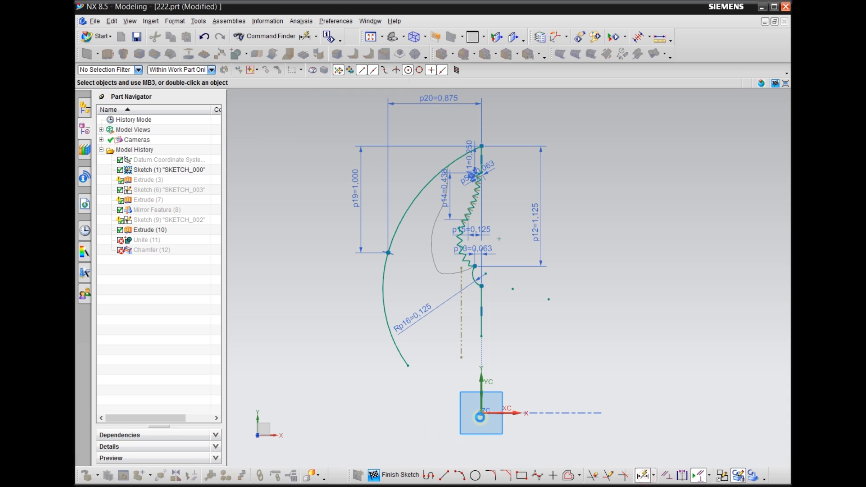
{"action": "left_click", "coordinate": [406, 363]}
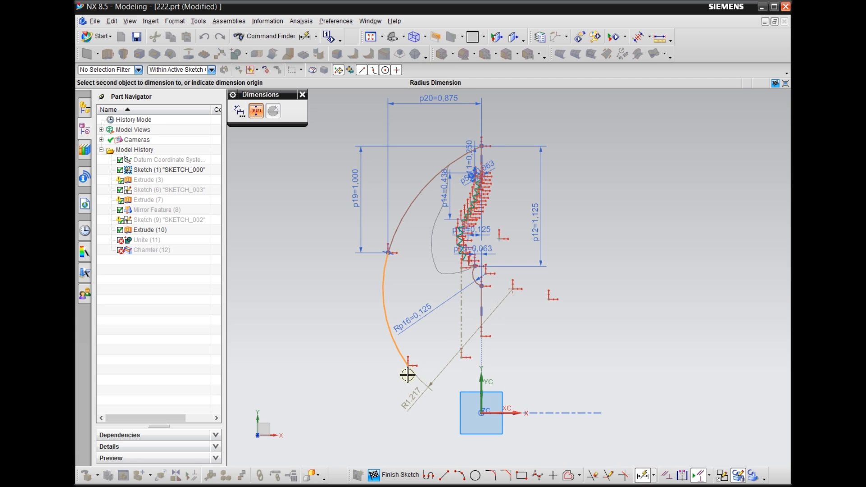
{"action": "left_click", "coordinate": [482, 412]}
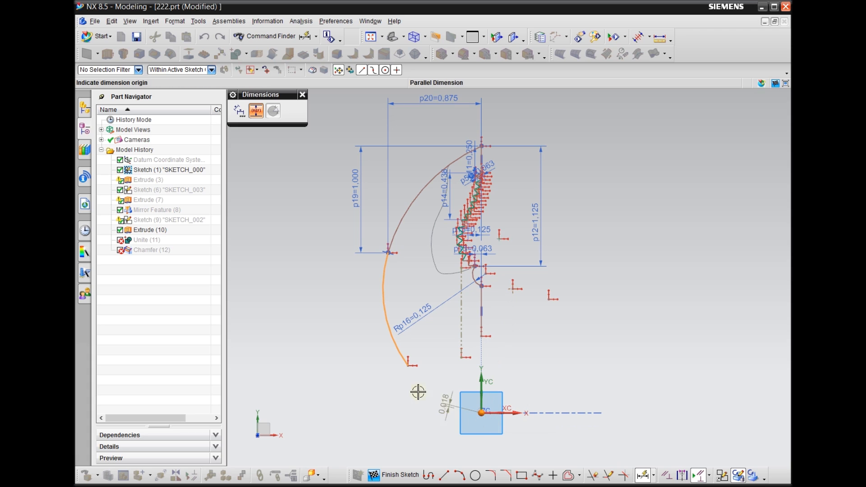
{"action": "key", "text": "Escape"}
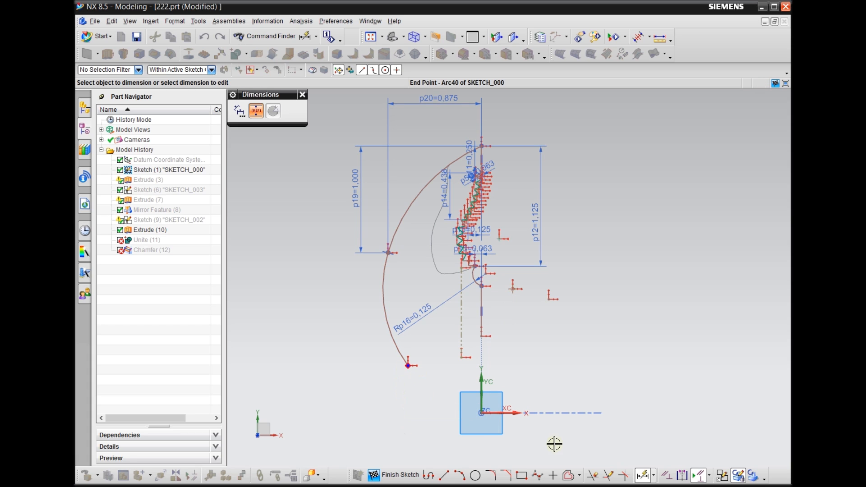
{"action": "left_click", "coordinate": [482, 414]}
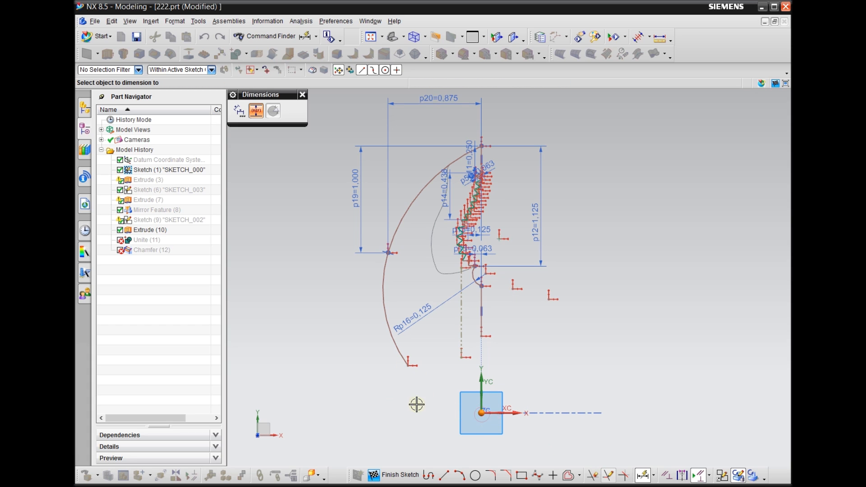
{"action": "left_click", "coordinate": [407, 365]}
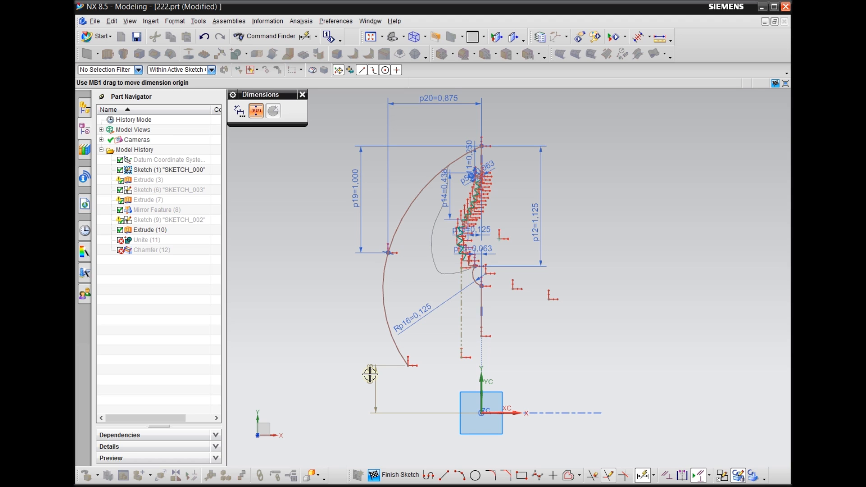
{"action": "left_click", "coordinate": [370, 374]}
Add a driving vertical dimension of 31/64 in between the sketch origin and the new arc's lower endpoint.
{"action": "left_click", "coordinate": [256, 116]}
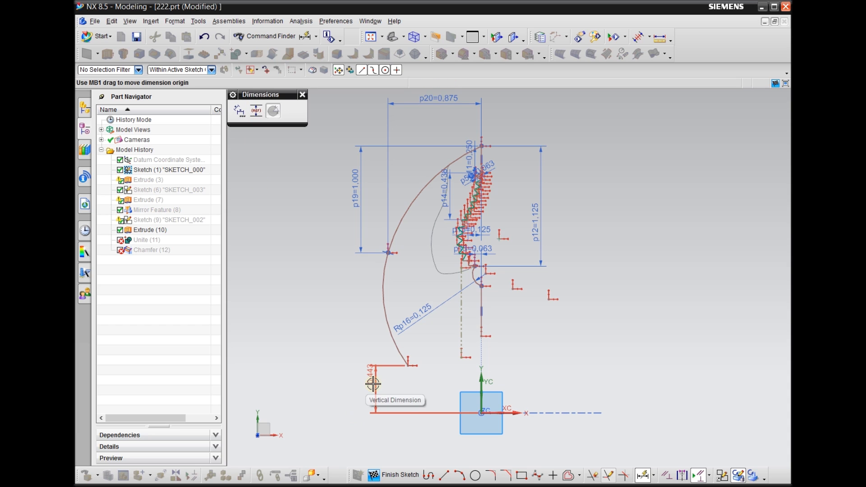
{"action": "left_click", "coordinate": [407, 364]}
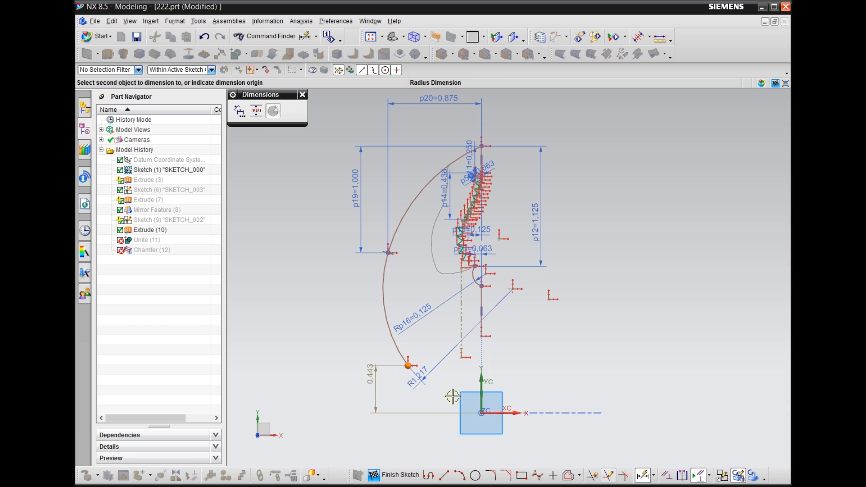
{"action": "left_click", "coordinate": [479, 412]}
{"action": "left_click", "coordinate": [347, 379]}
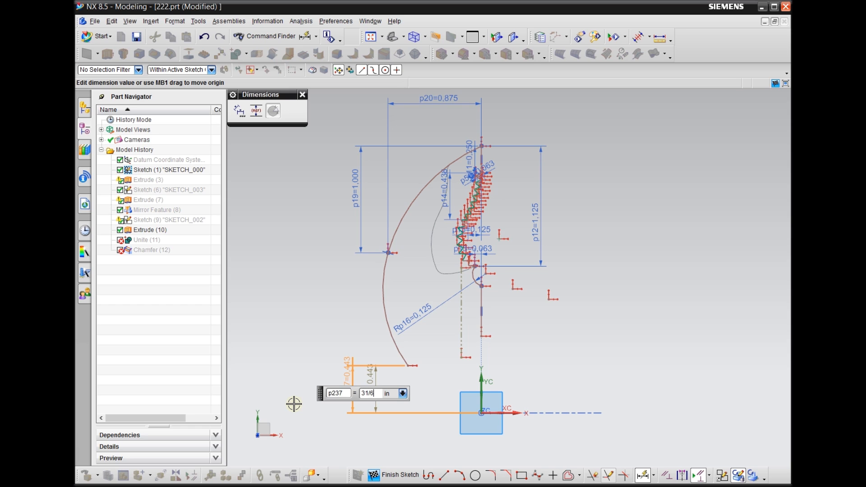
{"action": "key", "text": "Return"}
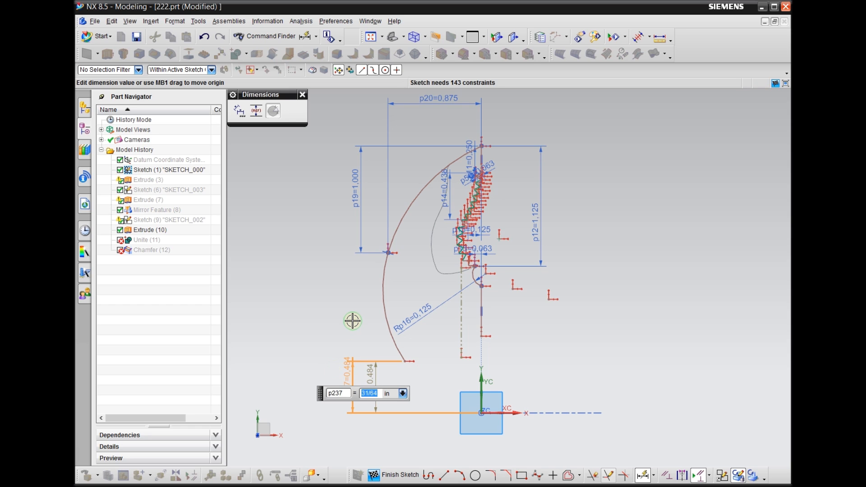
{"action": "key", "text": "Escape"}
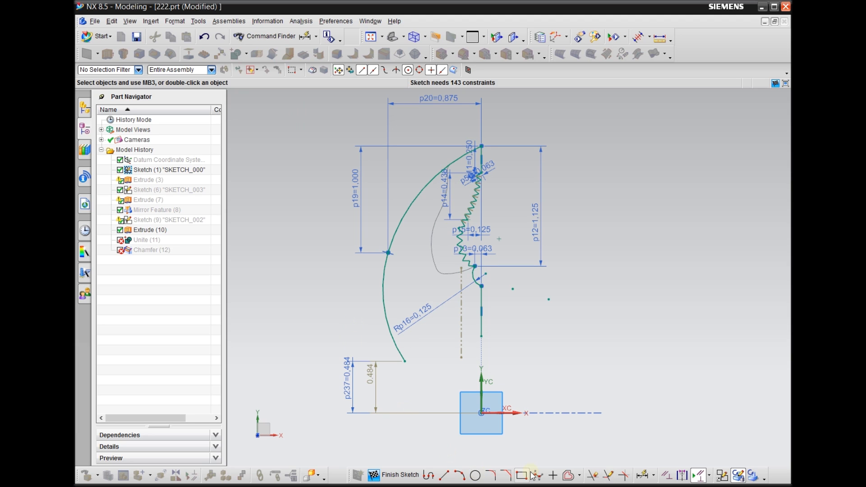
Draw a horizontal line about 1.05 in long across the middle of the new lower arc.
{"action": "left_click", "coordinate": [445, 475]}
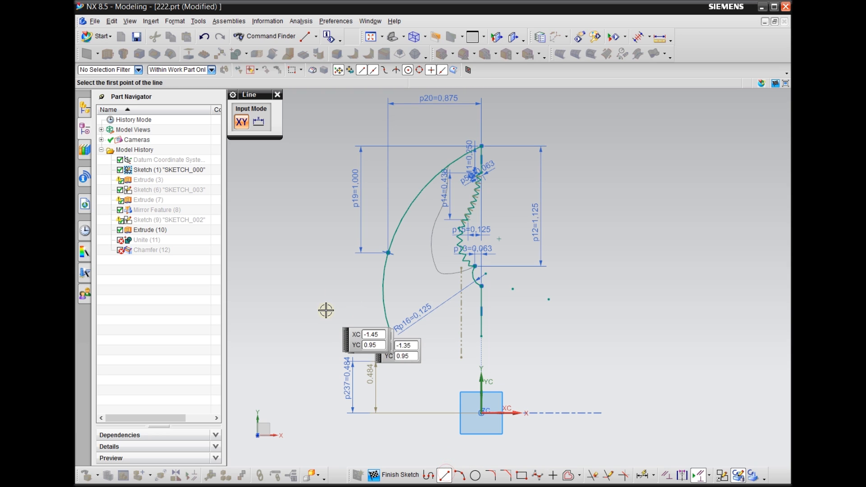
{"action": "left_click", "coordinate": [316, 293]}
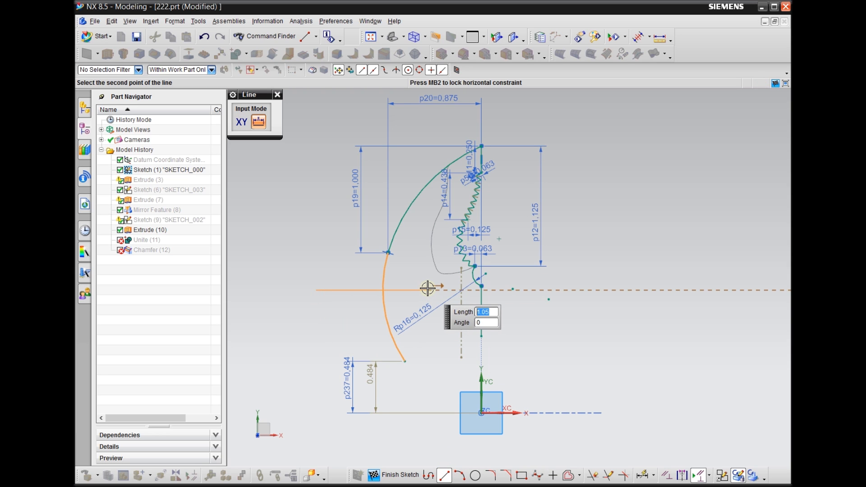
{"action": "left_click", "coordinate": [427, 289]}
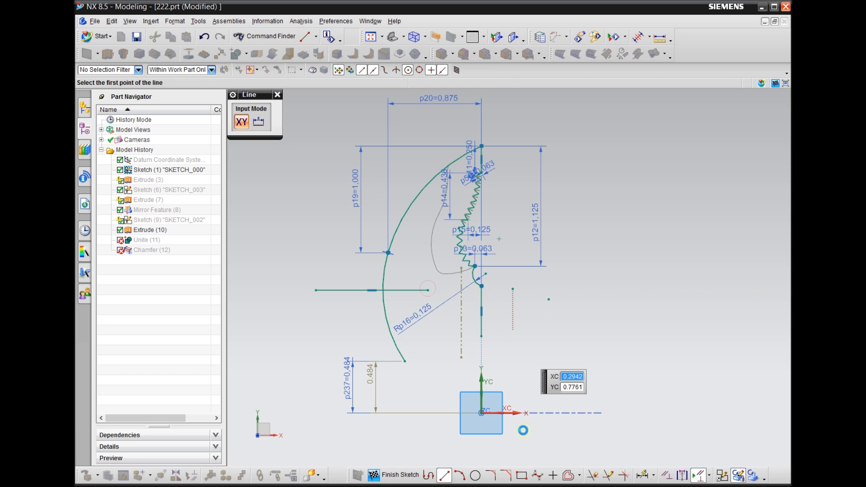
{"action": "key", "text": "Escape"}
Dimension the horizontal line's height above the sketch origin and set it to 0.938 in.
{"action": "key", "text": "d"}
{"action": "left_click", "coordinate": [417, 290]}
{"action": "left_click", "coordinate": [482, 412]}
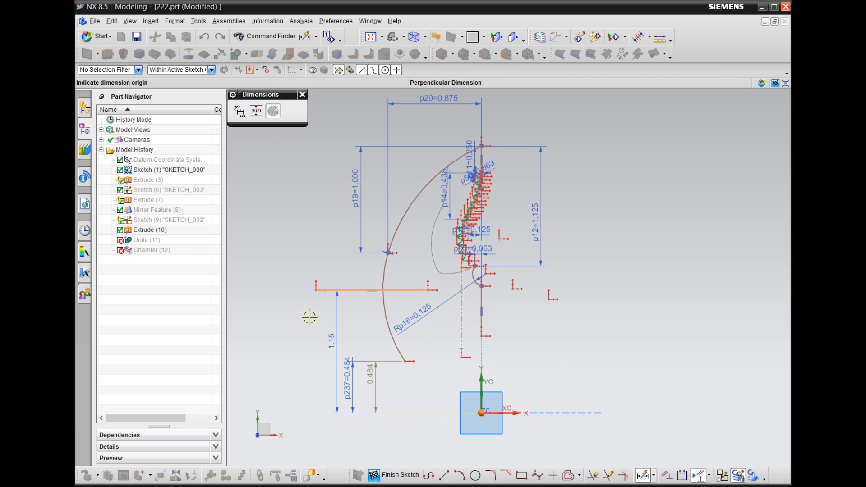
{"action": "left_click", "coordinate": [305, 329]}
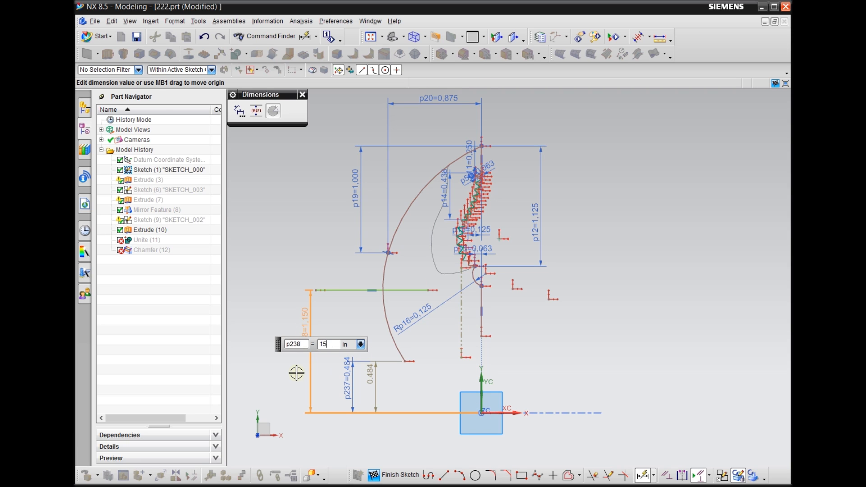
{"action": "key", "text": "Return"}
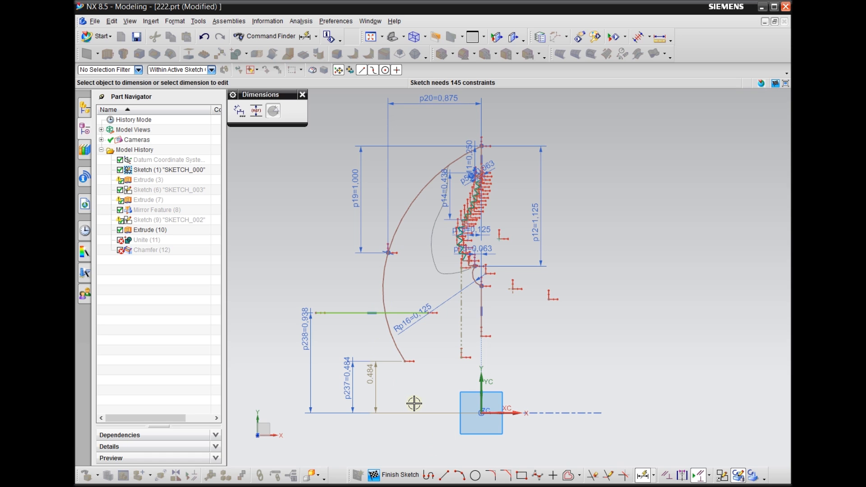
{"action": "key", "text": "Escape"}
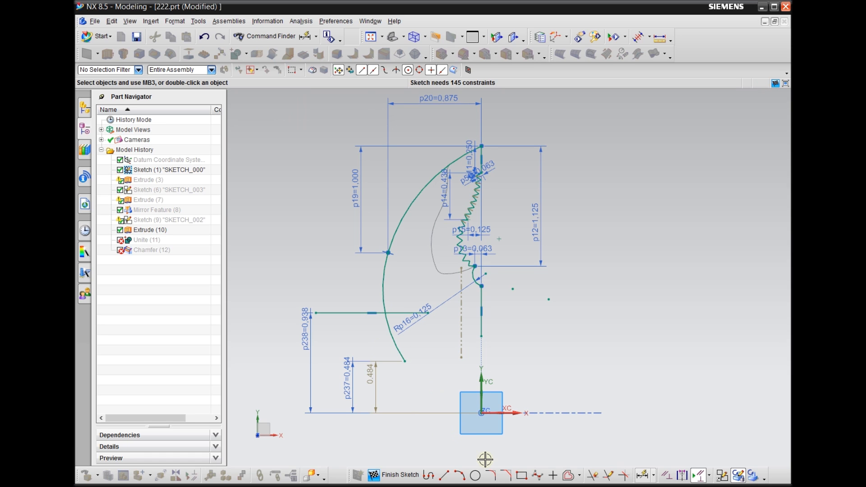
Place a sketch point at the intersection of the horizontal line and the new lower arc.
{"action": "left_click", "coordinate": [553, 475]}
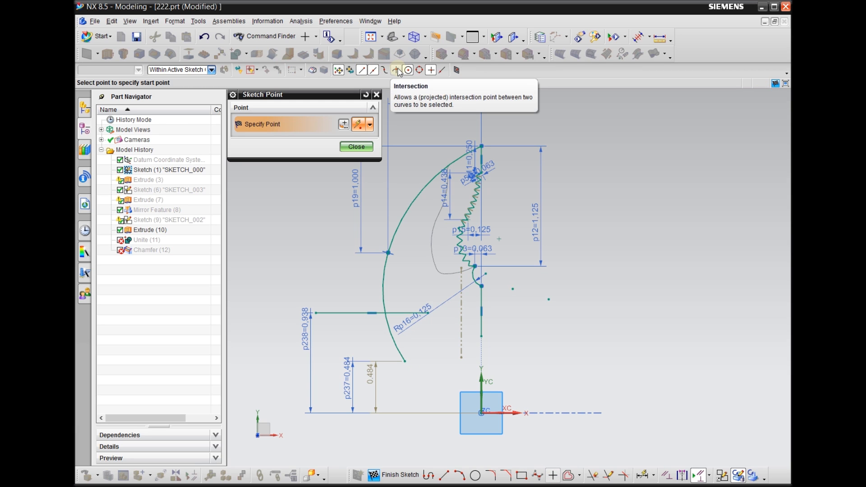
{"action": "scroll", "coordinate": [383, 321], "scroll_direction": "up", "scroll_amount": 3}
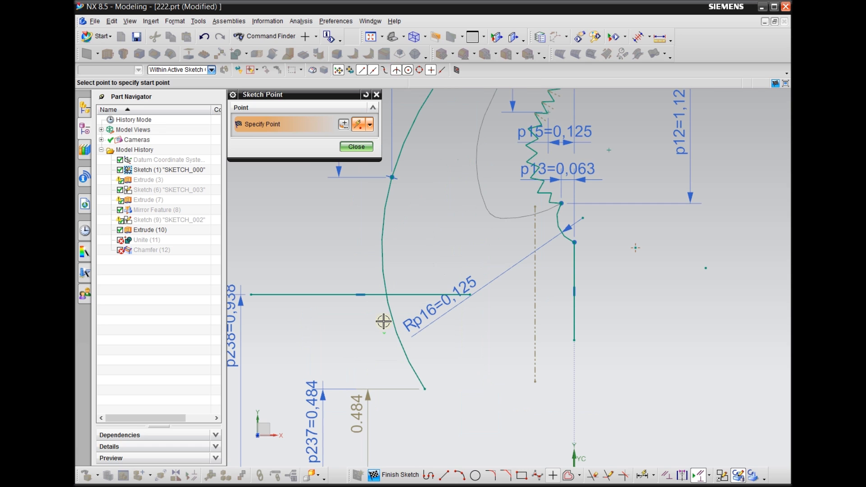
{"action": "left_click", "coordinate": [384, 297]}
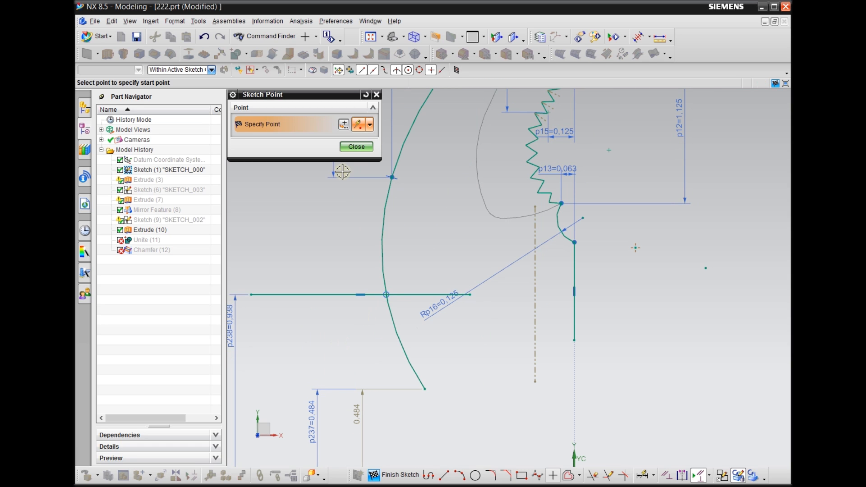
{"action": "left_click", "coordinate": [376, 94]}
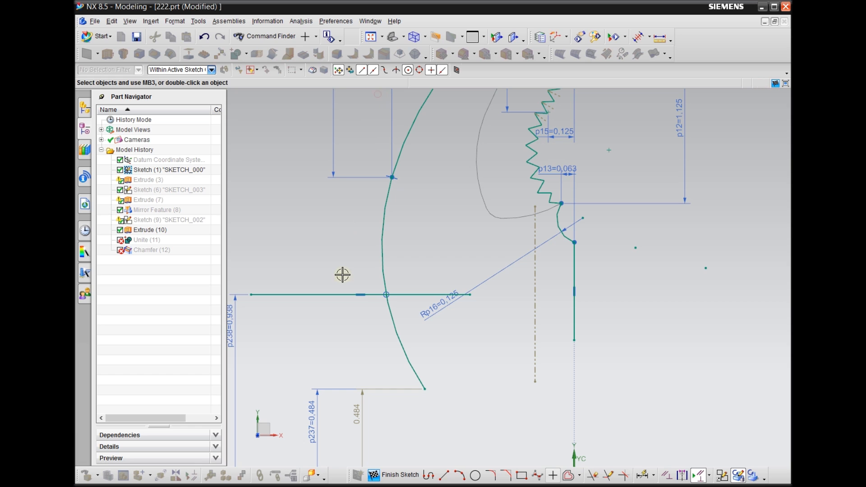
Convert the horizontal line crossing the lower arc to a reference line.
{"action": "left_click", "coordinate": [310, 295]}
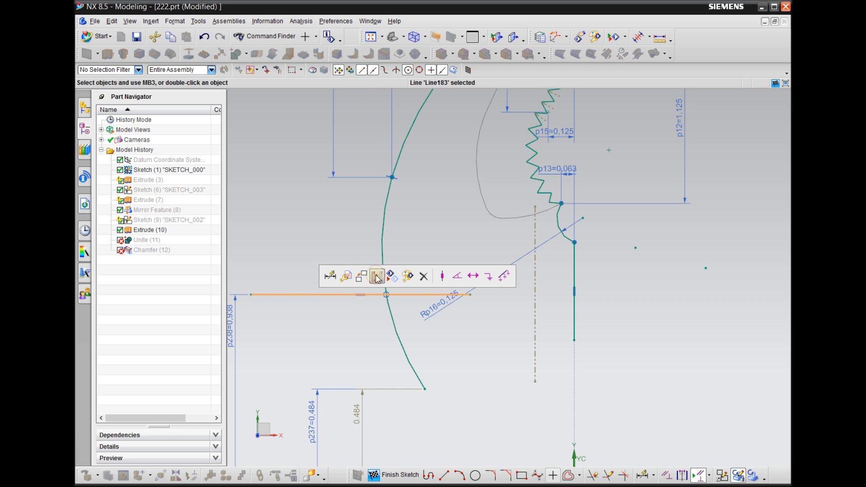
{"action": "left_click", "coordinate": [377, 277]}
{"action": "scroll", "coordinate": [428, 259], "scroll_direction": "down", "scroll_amount": 2}
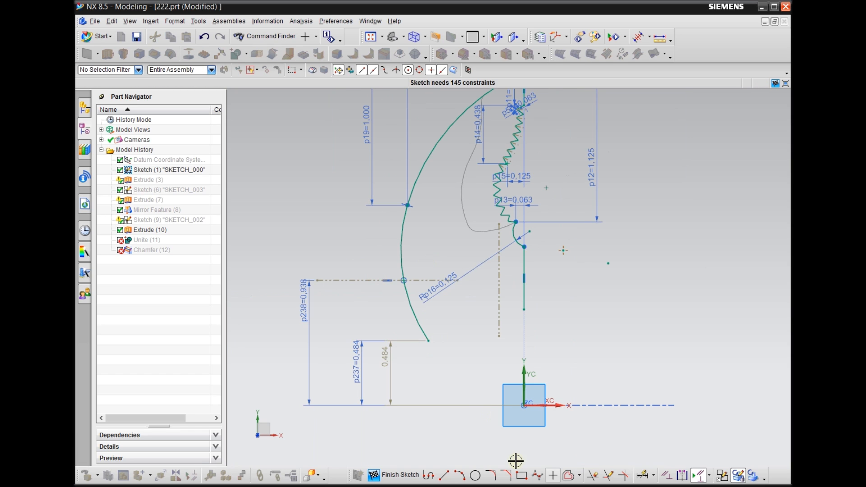
Dimension the horizontal distance from the point on the lower arc to the sketch origin and set it to 15/16 in.
{"action": "left_click", "coordinate": [642, 475]}
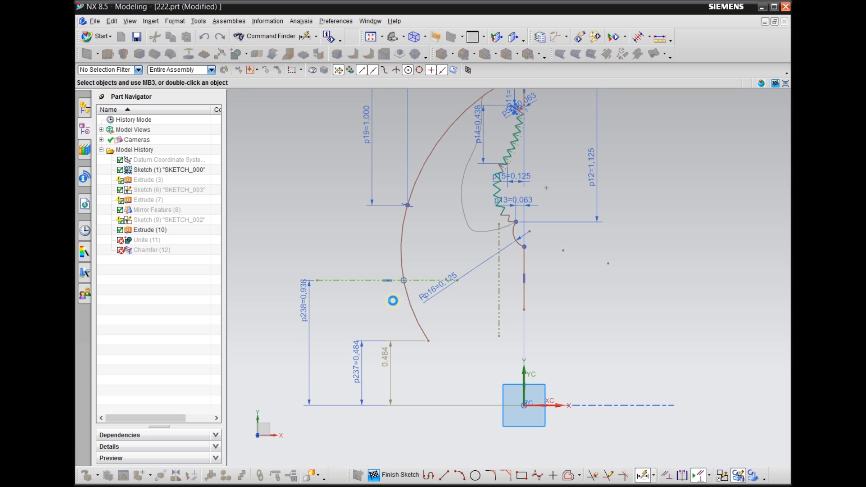
{"action": "left_click", "coordinate": [404, 280]}
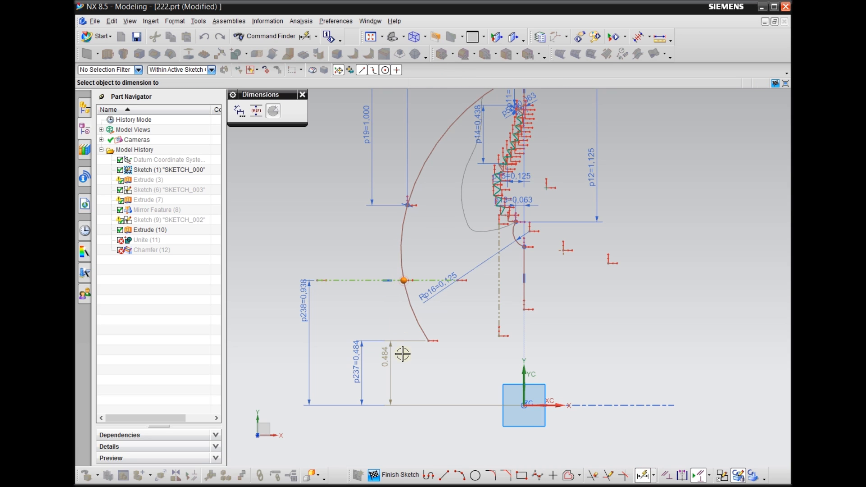
{"action": "left_click", "coordinate": [524, 405]}
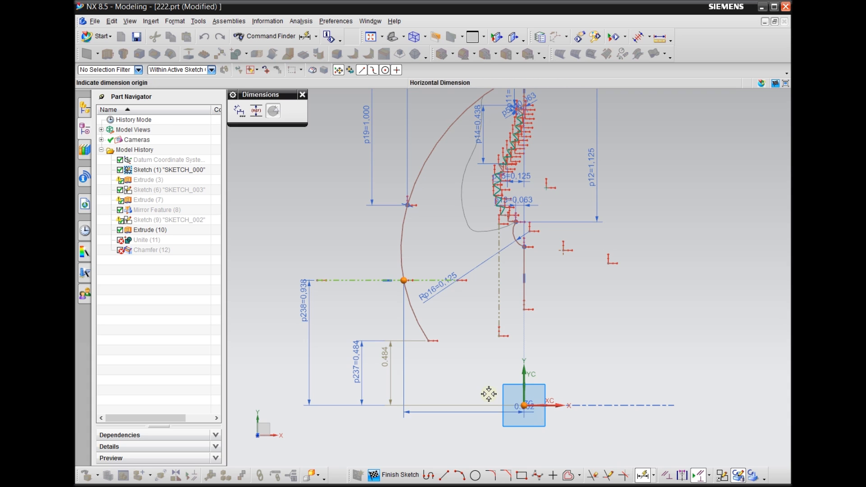
{"action": "left_click", "coordinate": [487, 433]}
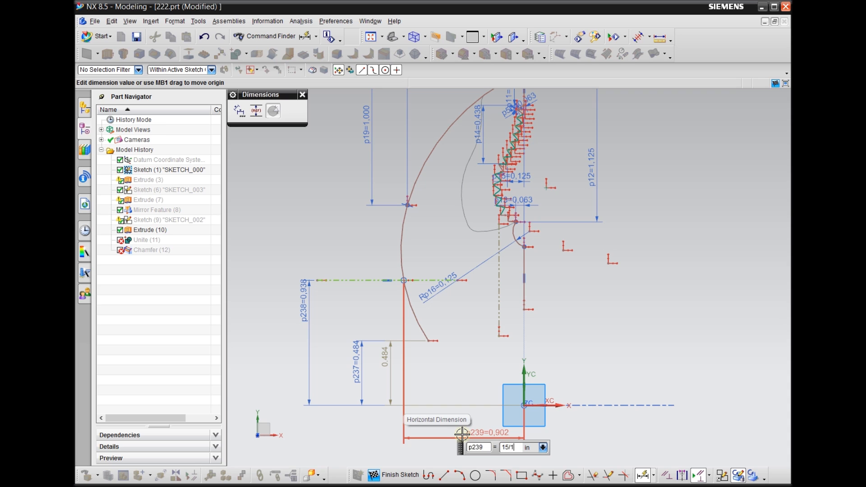
{"action": "type", "text": "15/16"}
{"action": "key", "text": "Return"}
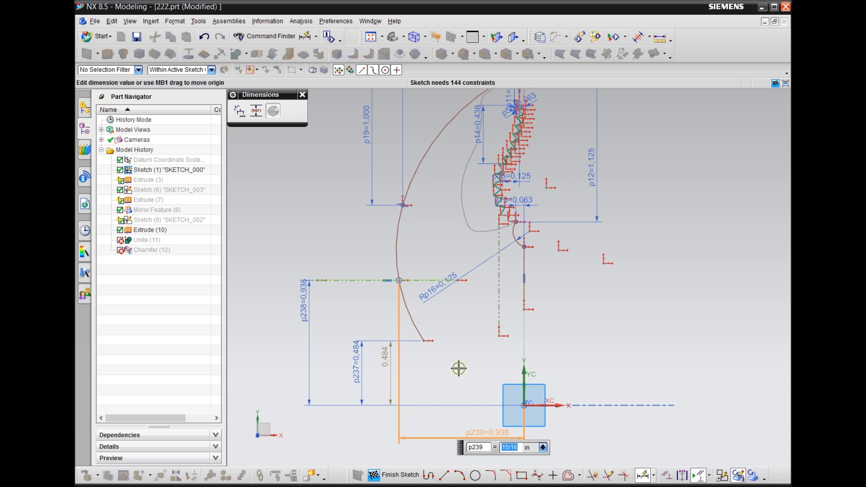
{"action": "scroll", "coordinate": [452, 383], "scroll_direction": "down", "scroll_amount": 1}
{"action": "scroll", "coordinate": [452, 383], "scroll_direction": "down", "scroll_amount": 1}
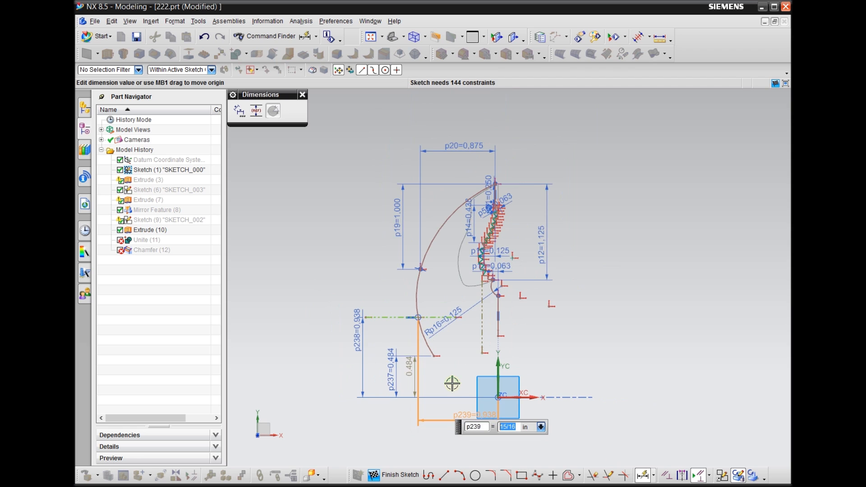
{"action": "scroll", "coordinate": [452, 383], "scroll_direction": "up", "scroll_amount": 2}
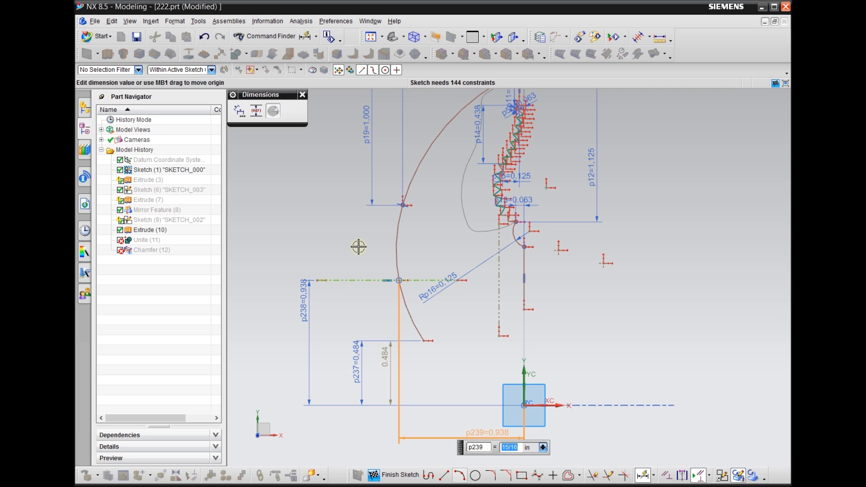
{"action": "scroll", "coordinate": [353, 269], "scroll_direction": "down", "scroll_amount": 3}
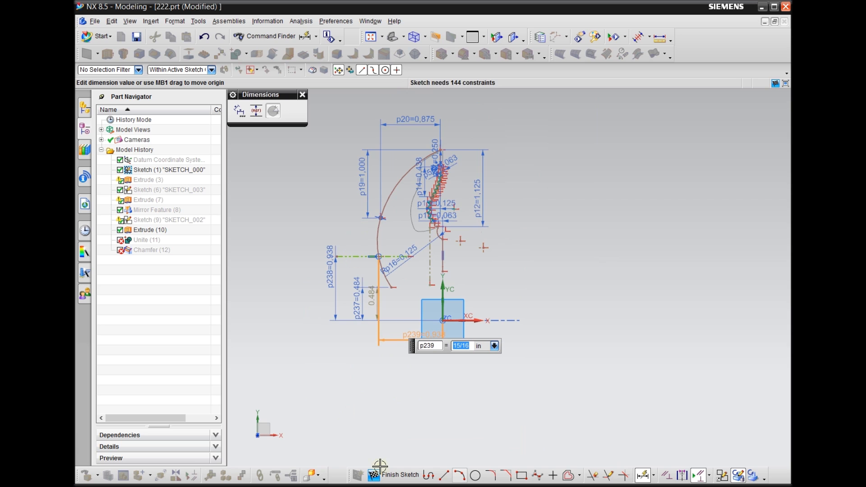
Finish the profile sketch, dismiss the update report, and inspect the updated geometry.
{"action": "left_click", "coordinate": [393, 474]}
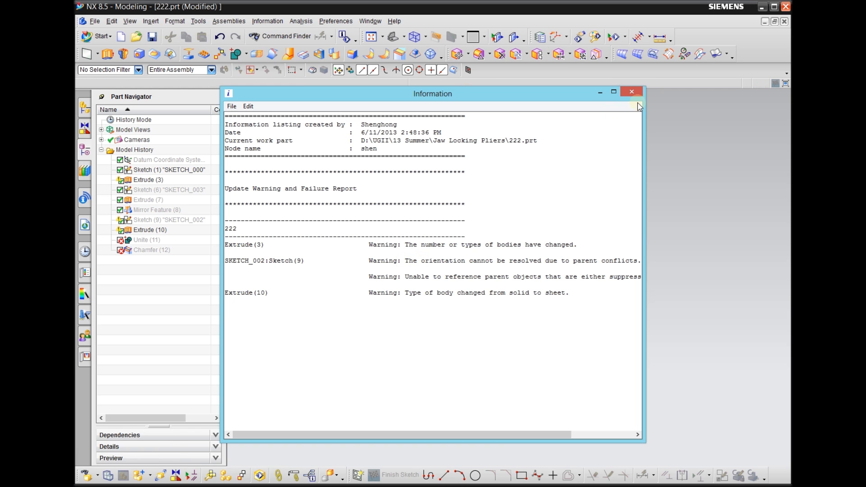
{"action": "left_click", "coordinate": [631, 92]}
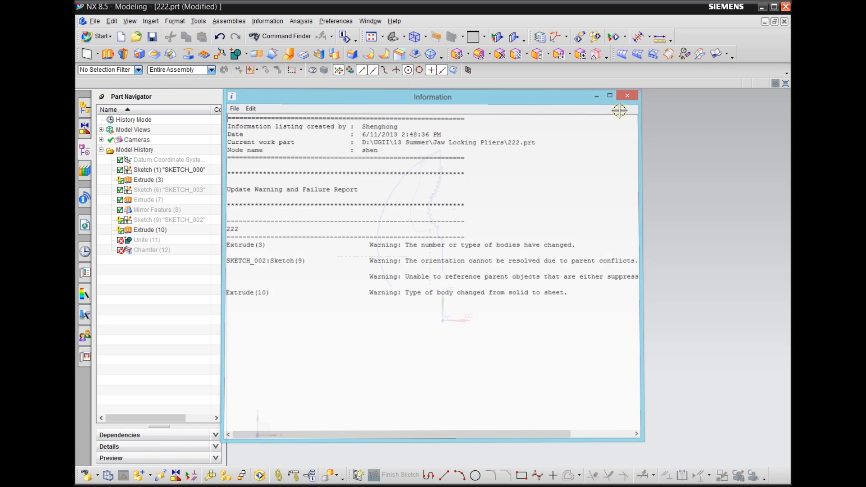
{"action": "middle_click_drag", "start_coordinate": [491, 263], "coordinate": [506, 247]}
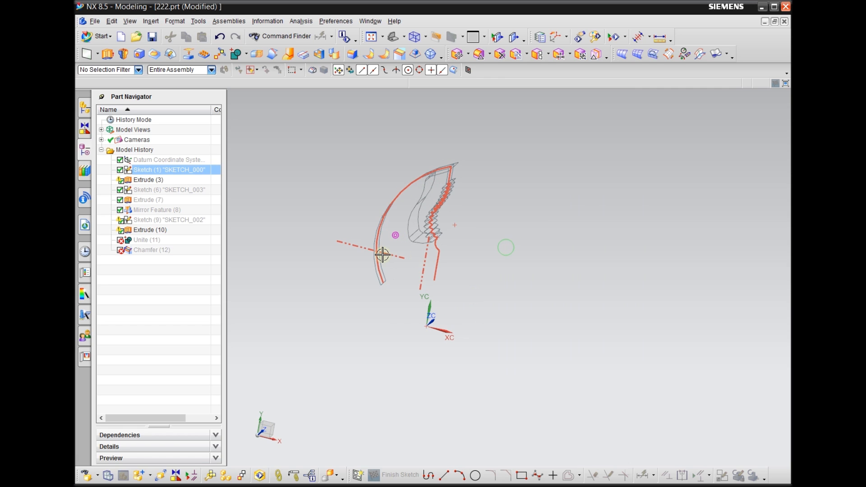
{"action": "scroll", "coordinate": [430, 284], "scroll_direction": "down", "scroll_amount": 3}
{"action": "scroll", "coordinate": [382, 288], "scroll_direction": "up", "scroll_amount": 4}
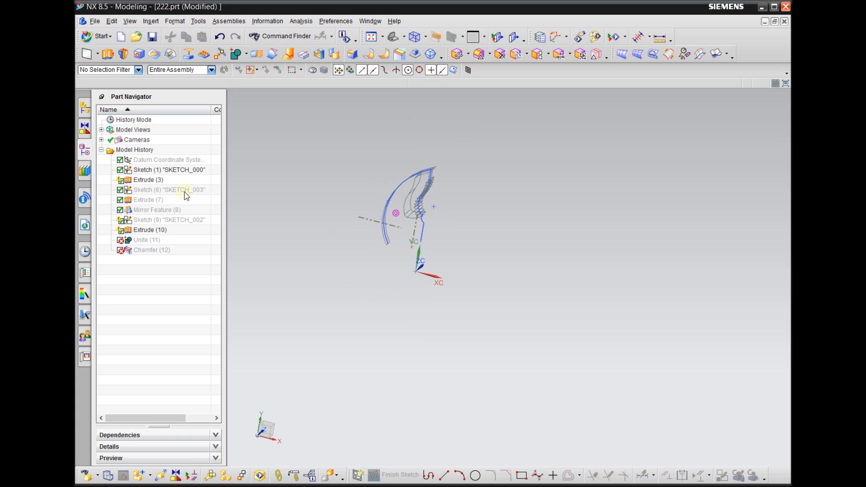
Delete the Chamfer (12) and Unite (11) features from the model history.
{"action": "right_click", "coordinate": [136, 250]}
{"action": "left_click", "coordinate": [214, 234]}
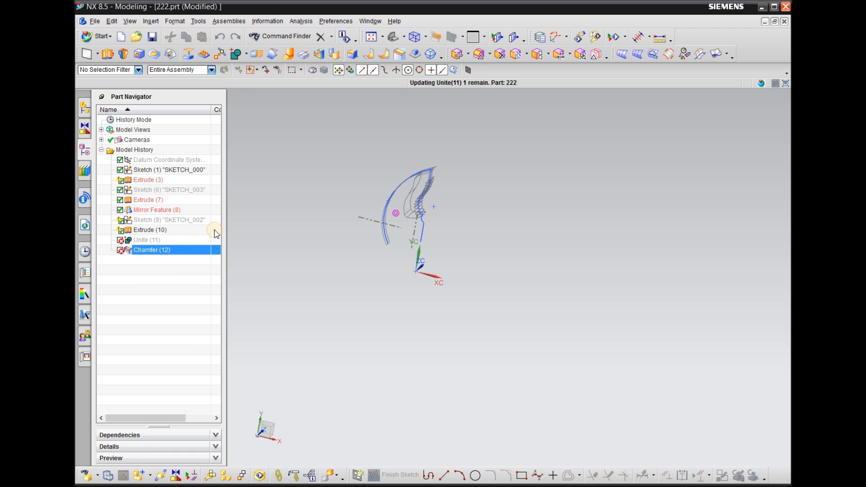
{"action": "left_click", "coordinate": [148, 240]}
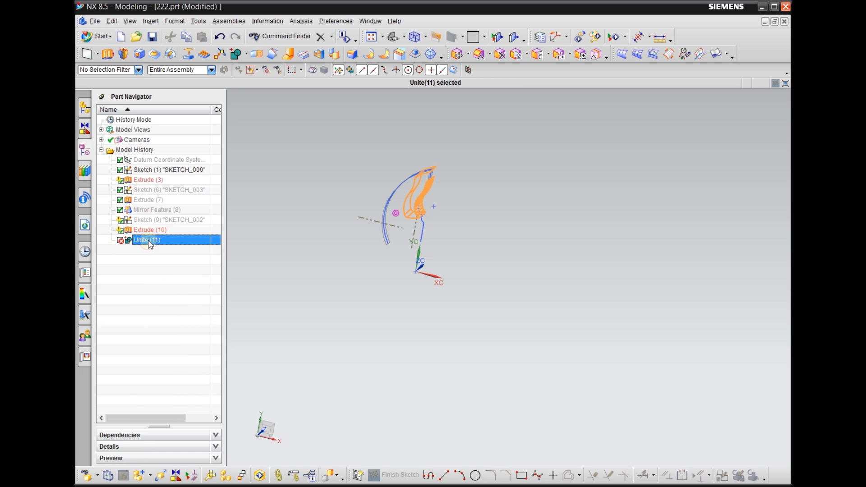
{"action": "right_click", "coordinate": [158, 245]}
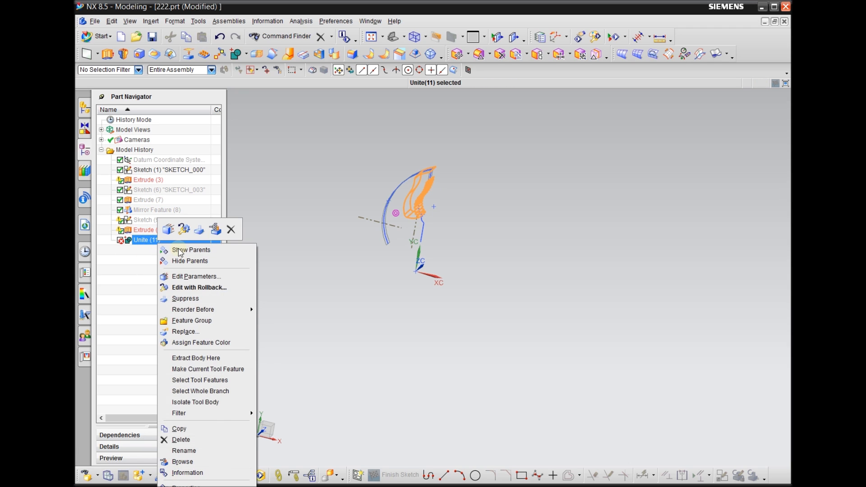
{"action": "left_click", "coordinate": [231, 231]}
{"action": "left_click", "coordinate": [151, 231]}
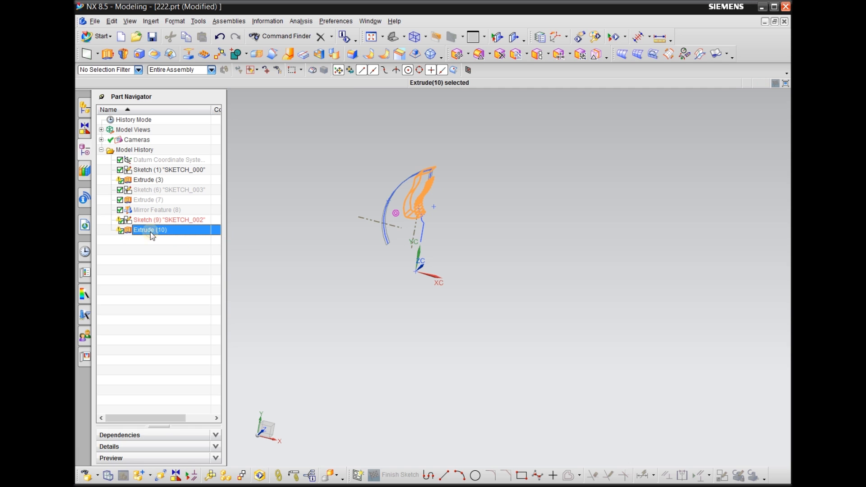
{"action": "scroll", "coordinate": [434, 163], "scroll_direction": "up", "scroll_amount": 5}
{"action": "middle_click_drag", "start_coordinate": [477, 205], "coordinate": [465, 225]}
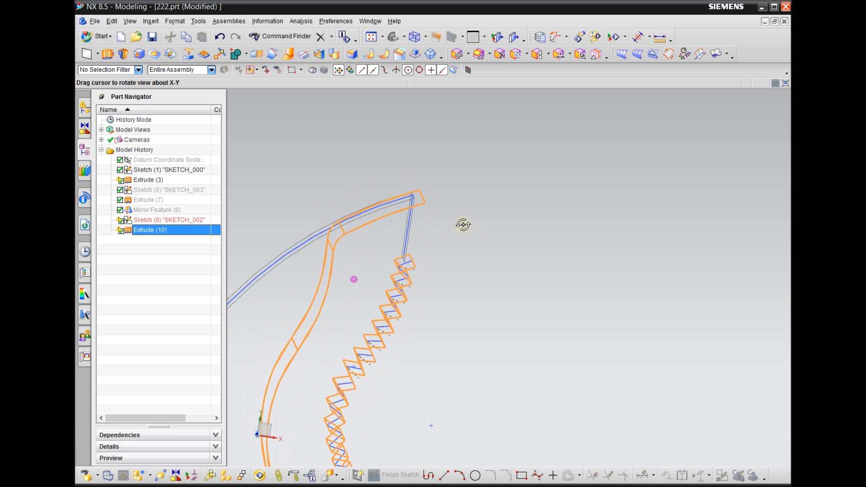
{"action": "scroll", "coordinate": [496, 203], "scroll_direction": "down", "scroll_amount": 2}
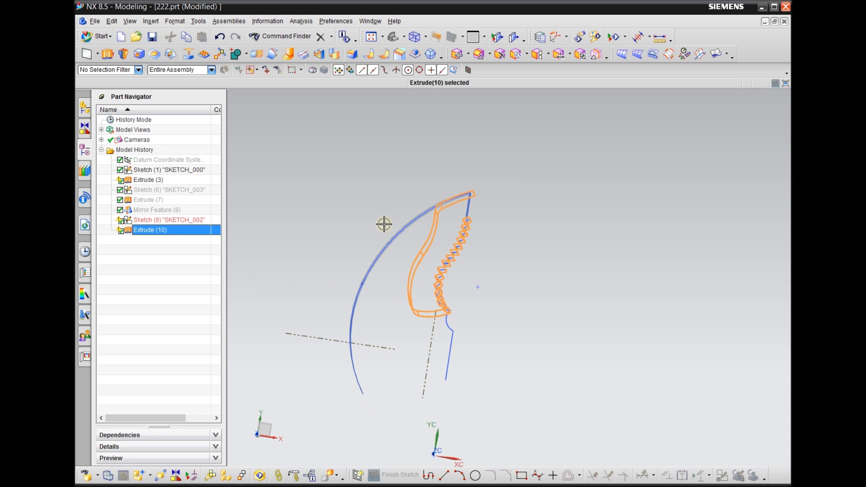
Undo the edits back to before the arc point's horizontal dimension to the sketch origin was added.
{"action": "left_click", "coordinate": [219, 37]}
{"action": "left_click", "coordinate": [219, 38]}
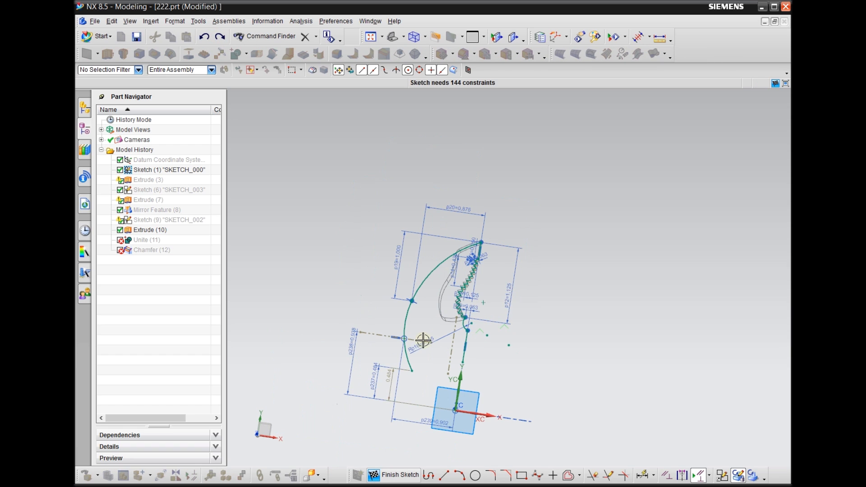
{"action": "scroll", "coordinate": [429, 363], "scroll_direction": "down", "scroll_amount": 1}
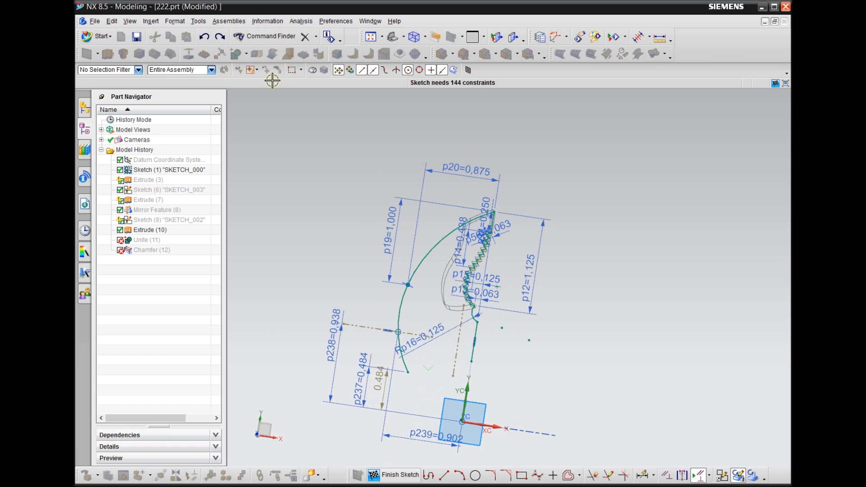
{"action": "left_click", "coordinate": [204, 37]}
{"action": "scroll", "coordinate": [381, 306], "scroll_direction": "up", "scroll_amount": 1}
{"action": "mouse_move", "coordinate": [383, 331]}
{"action": "middle_mouse_down"}
{"action": "mouse_move", "coordinate": [387, 353]}
{"action": "mouse_move", "coordinate": [389, 308]}
{"action": "middle_mouse_up"}
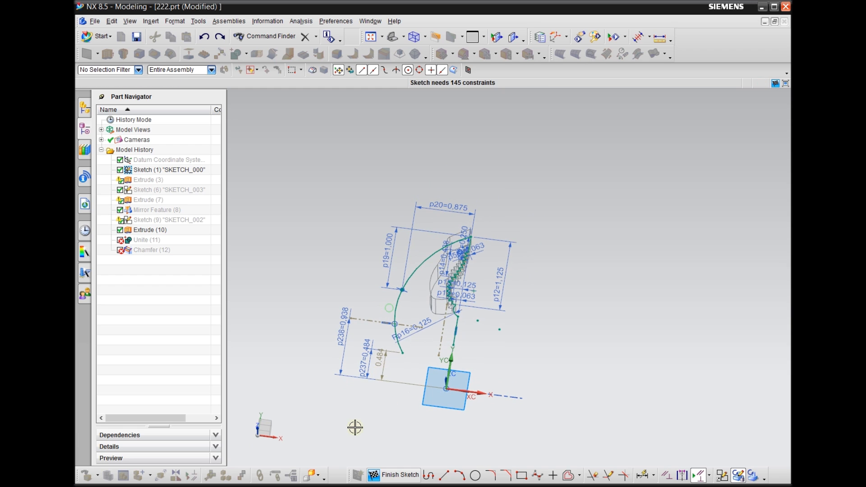
{"action": "scroll", "coordinate": [404, 357], "scroll_direction": "down", "scroll_amount": 2}
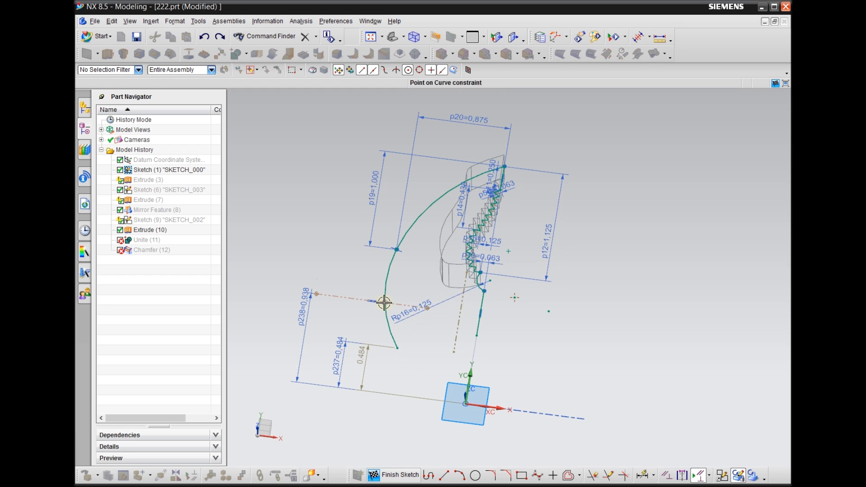
{"action": "scroll", "coordinate": [407, 396], "scroll_direction": "up", "scroll_amount": 1}
{"action": "mouse_move", "coordinate": [479, 379]}
{"action": "middle_mouse_down"}
{"action": "mouse_move", "coordinate": [469, 407]}
{"action": "mouse_move", "coordinate": [495, 398]}
{"action": "mouse_move", "coordinate": [490, 385]}
{"action": "mouse_move", "coordinate": [489, 406]}
{"action": "mouse_move", "coordinate": [464, 410]}
{"action": "middle_mouse_up"}
Finish the profile sketch and delete the failed Chamfer (12) and Unite (11) features.
{"action": "key", "text": "ctrl+q"}
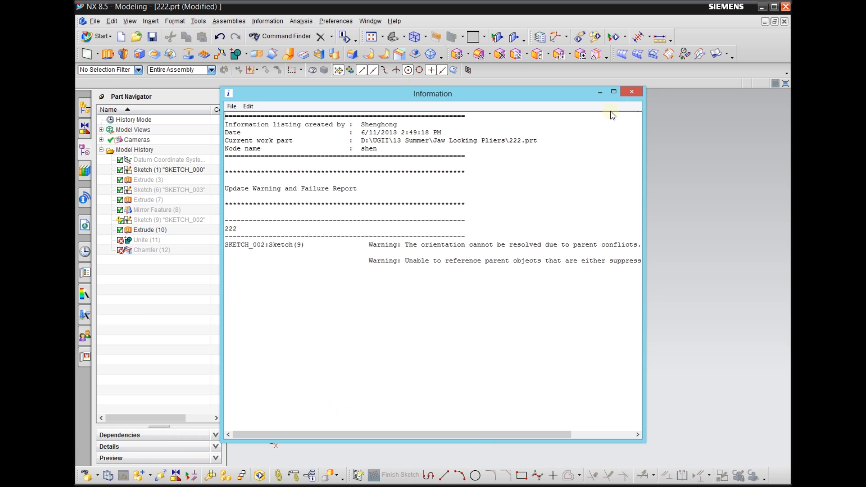
{"action": "left_click", "coordinate": [631, 91]}
{"action": "right_click", "coordinate": [148, 251]}
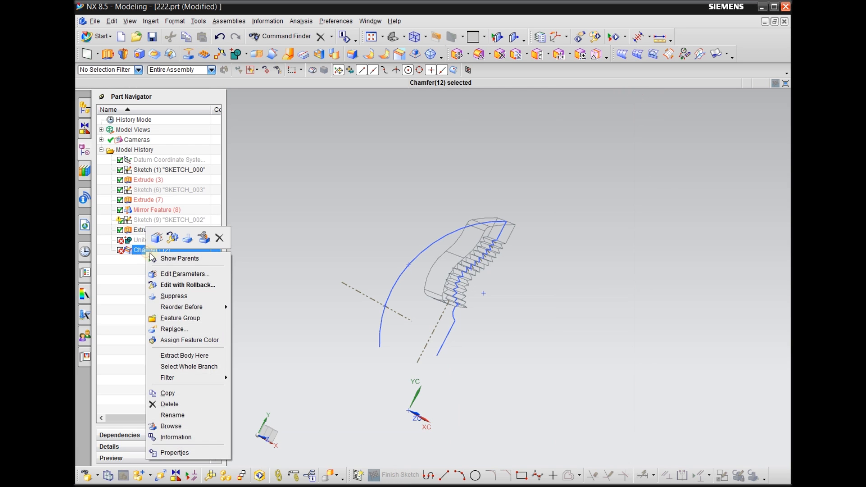
{"action": "key", "text": "Delete"}
{"action": "right_click", "coordinate": [150, 243]}
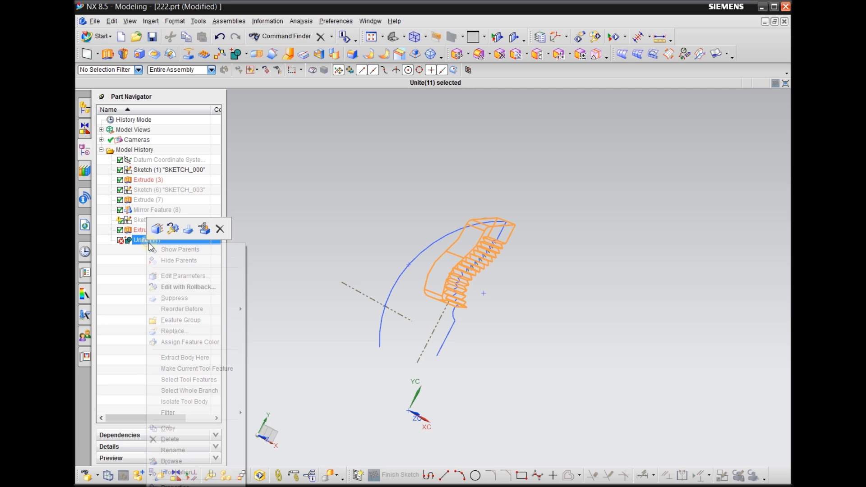
{"action": "left_click", "coordinate": [220, 228]}
{"action": "middle_click_drag", "start_coordinate": [357, 343], "coordinate": [324, 314]}
{"action": "scroll", "coordinate": [418, 341], "scroll_direction": "up", "scroll_amount": 2}
{"action": "scroll", "coordinate": [535, 236], "scroll_direction": "down", "scroll_amount": 1}
{"action": "mouse_move", "coordinate": [536, 236]}
{"action": "middle_mouse_down"}
{"action": "mouse_move", "coordinate": [547, 230]}
{"action": "mouse_move", "coordinate": [544, 239]}
{"action": "middle_mouse_up"}
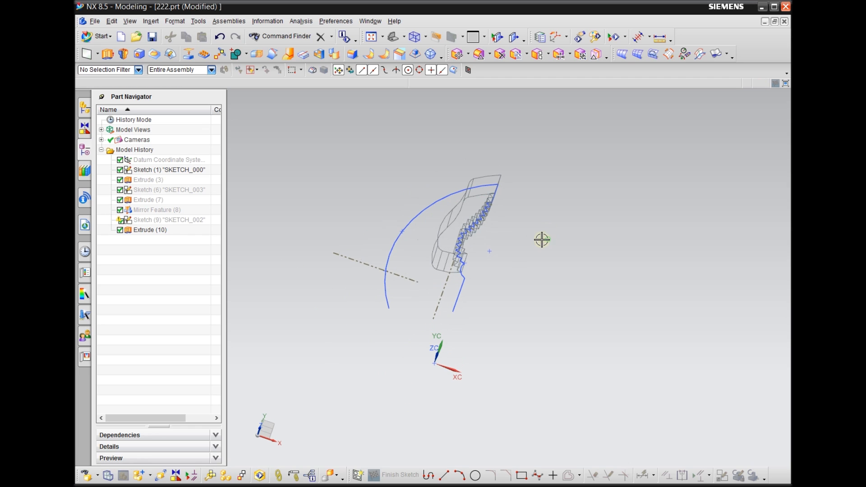
{"action": "scroll", "coordinate": [576, 164], "scroll_direction": "down", "scroll_amount": 2}
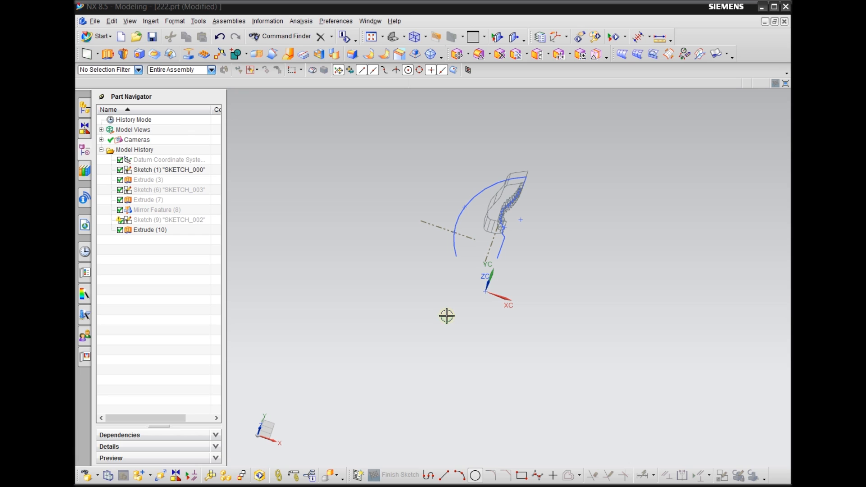
{"action": "scroll", "coordinate": [329, 173], "scroll_direction": "down", "scroll_amount": 1}
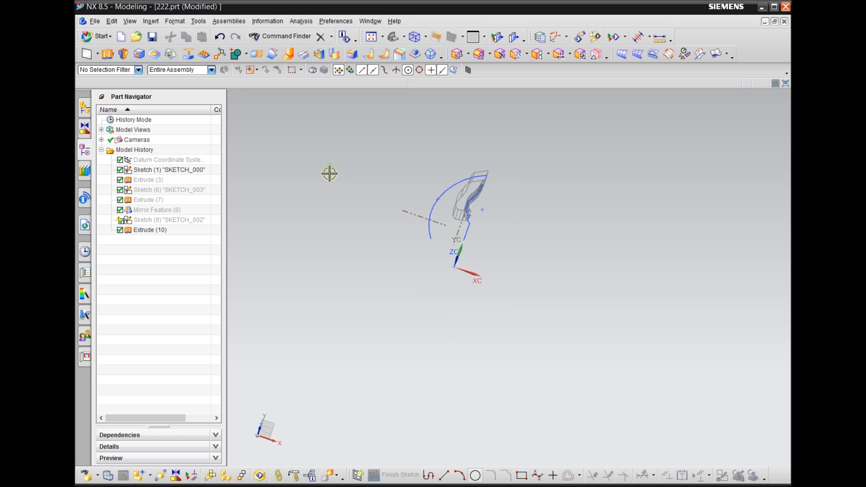
{"action": "left_click", "coordinate": [98, 55]}
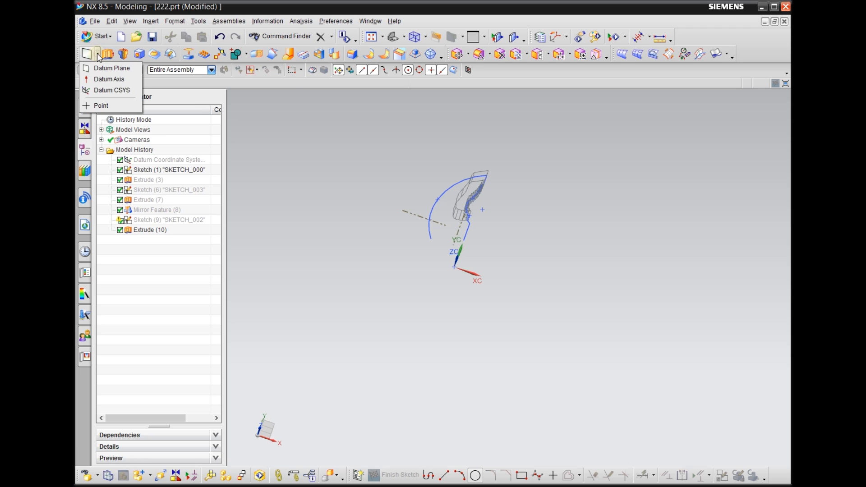
{"action": "left_click", "coordinate": [113, 90]}
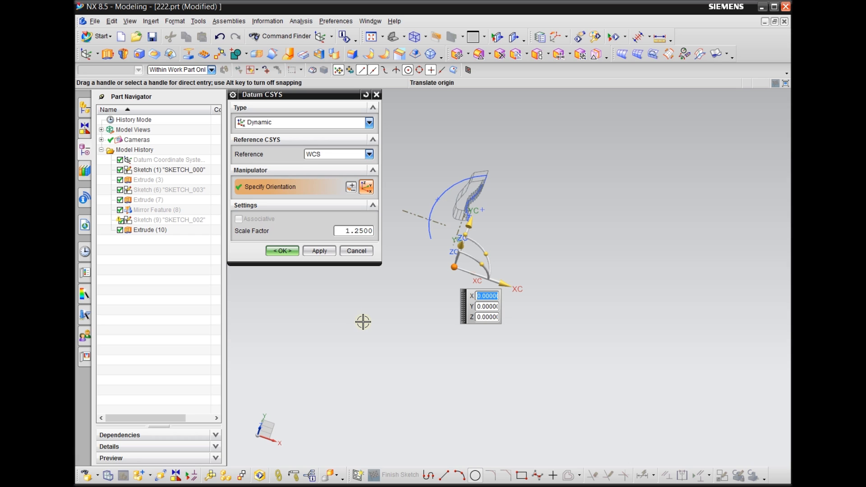
{"action": "left_click", "coordinate": [284, 123]}
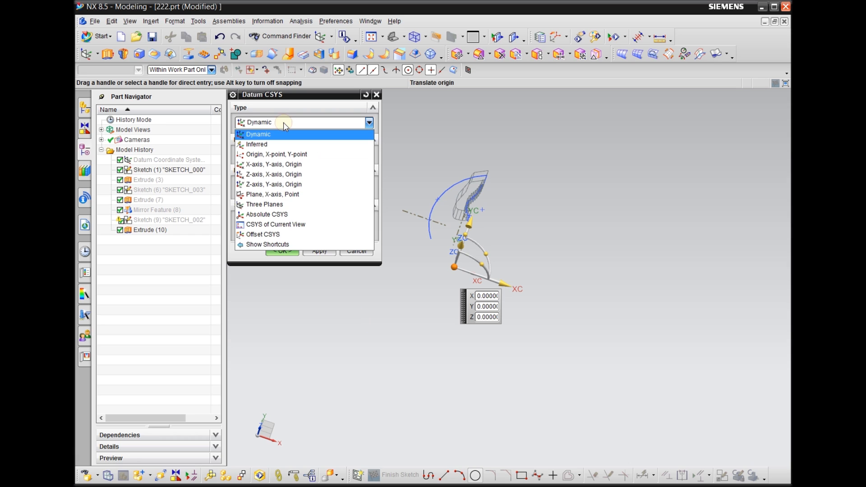
{"action": "left_click", "coordinate": [348, 265]}
{"action": "left_click", "coordinate": [356, 251]}
Show the datum coordinate system and create a new sketch on its XY plane.
{"action": "scroll", "coordinate": [447, 368], "scroll_direction": "down", "scroll_amount": 3}
{"action": "scroll", "coordinate": [450, 390], "scroll_direction": "up", "scroll_amount": 2}
{"action": "scroll", "coordinate": [452, 393], "scroll_direction": "up", "scroll_amount": 2}
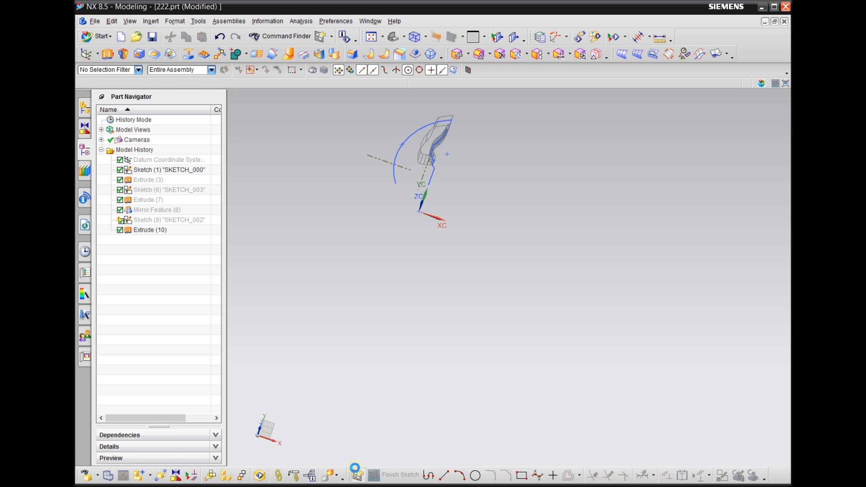
{"action": "left_click", "coordinate": [356, 475]}
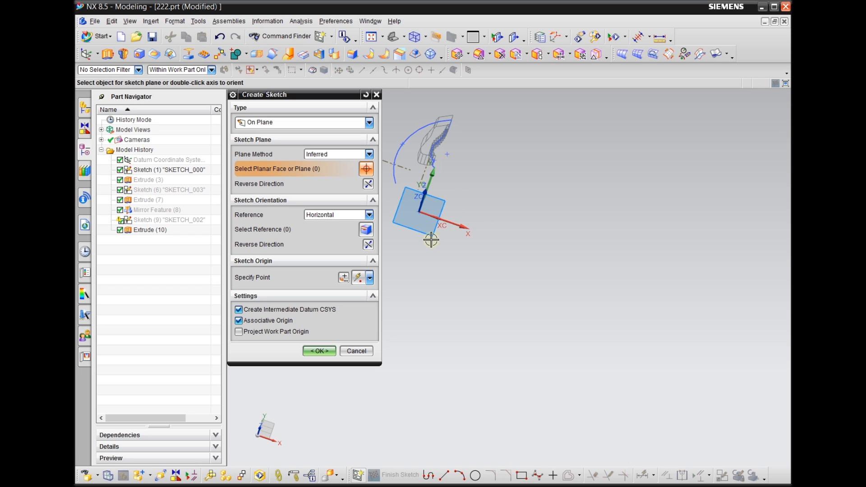
{"action": "right_click", "coordinate": [179, 162]}
{"action": "left_click", "coordinate": [186, 170]}
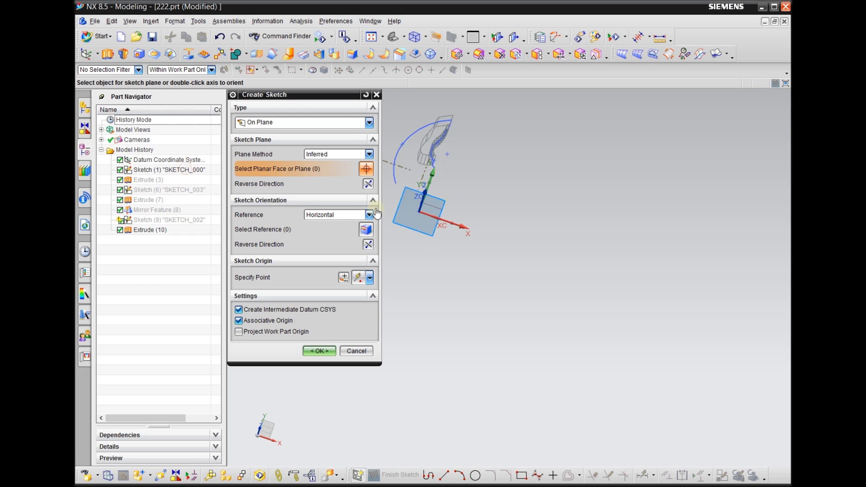
{"action": "scroll", "coordinate": [440, 209], "scroll_direction": "up", "scroll_amount": 3}
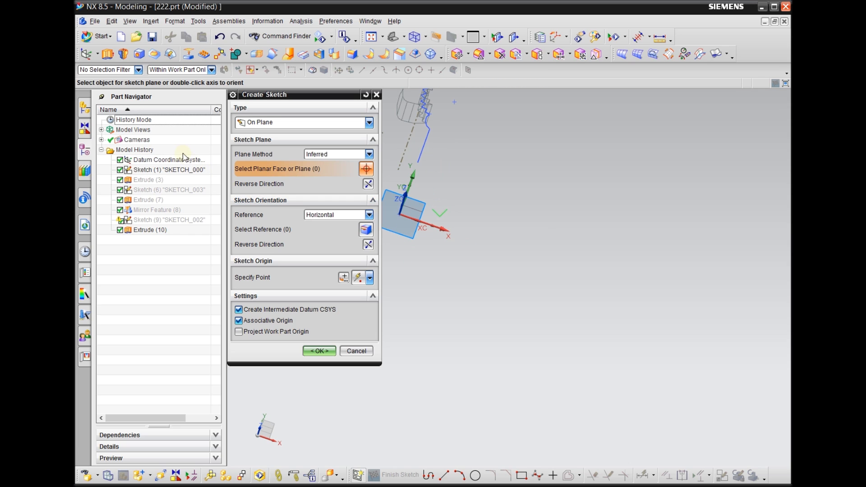
{"action": "left_click", "coordinate": [416, 207]}
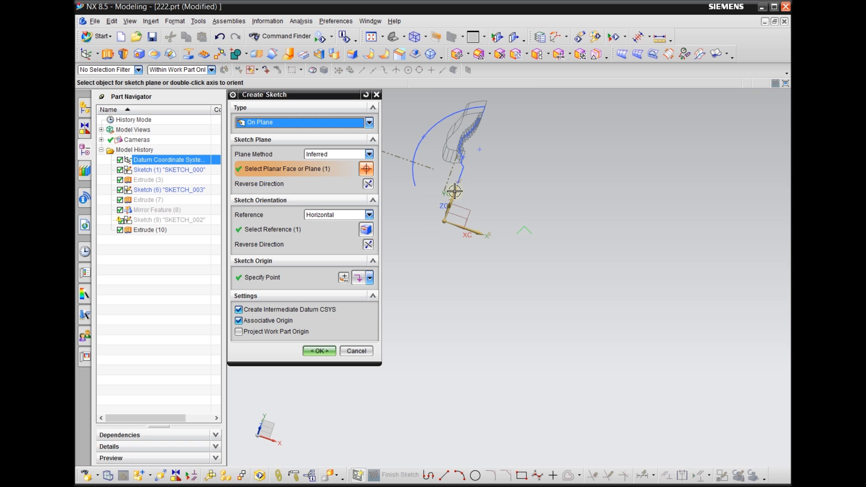
{"action": "left_click", "coordinate": [318, 351]}
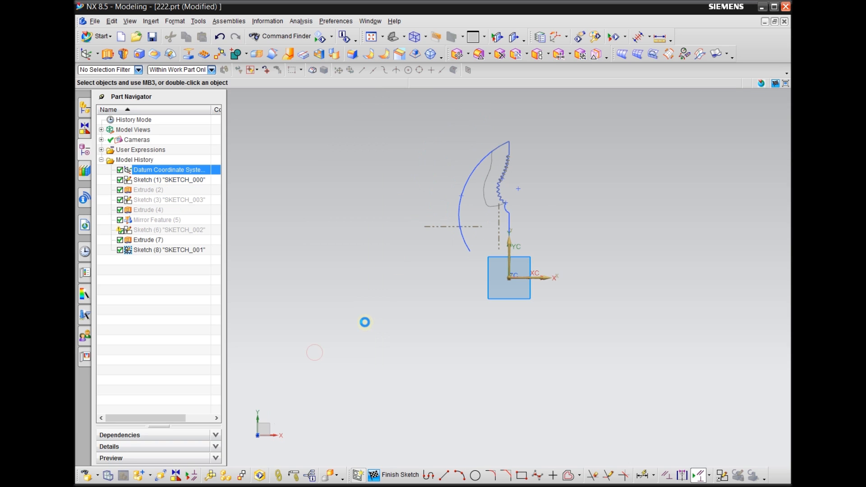
Sketch a line about 6.4 in long from the sketch origin at about 280 degrees and convert it to a reference line.
{"action": "left_click", "coordinate": [444, 475]}
{"action": "left_click", "coordinate": [451, 216]}
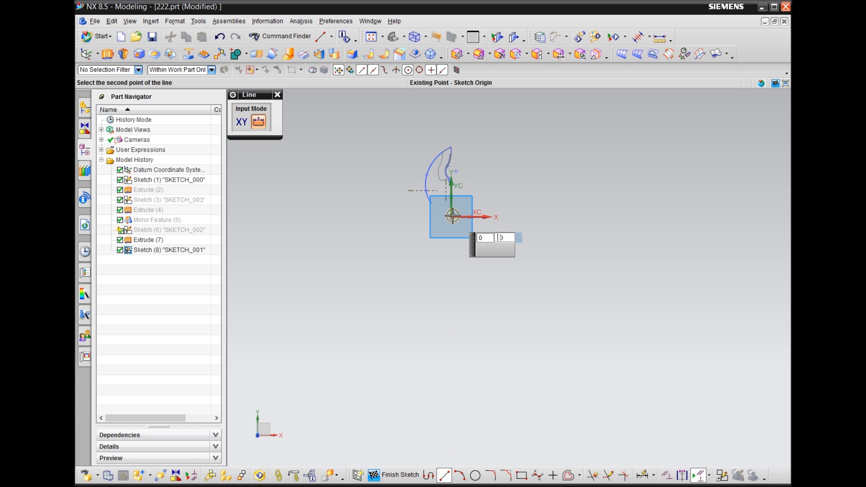
{"action": "scroll", "coordinate": [361, 183], "scroll_direction": "down", "scroll_amount": 2}
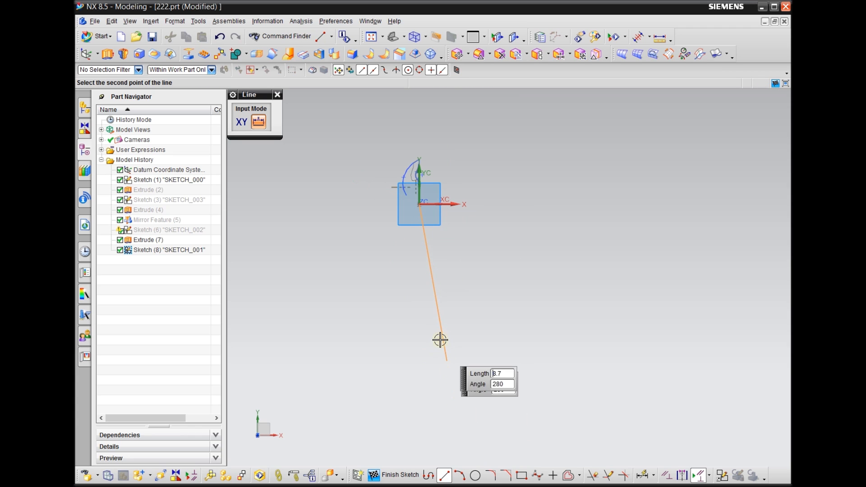
{"action": "scroll", "coordinate": [437, 299], "scroll_direction": "up", "scroll_amount": 3}
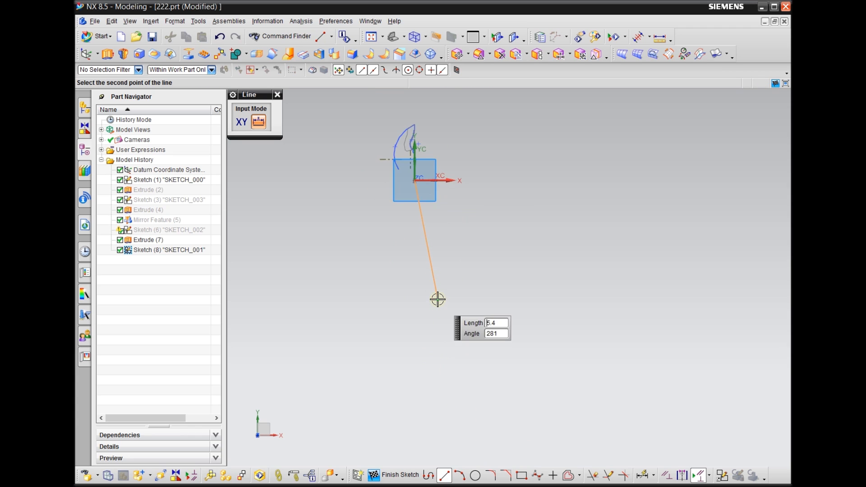
{"action": "left_click", "coordinate": [440, 333]}
{"action": "scroll", "coordinate": [440, 397], "scroll_direction": "down", "scroll_amount": 1}
{"action": "key", "text": "Escape"}
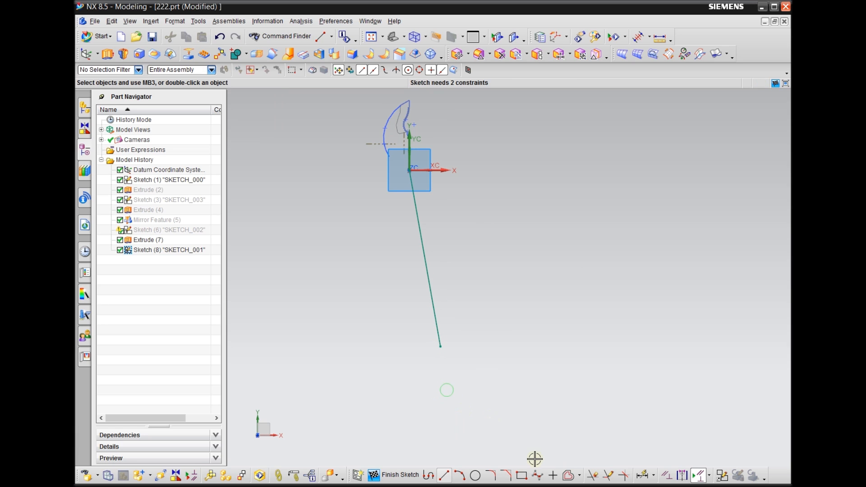
{"action": "left_click", "coordinate": [432, 279]}
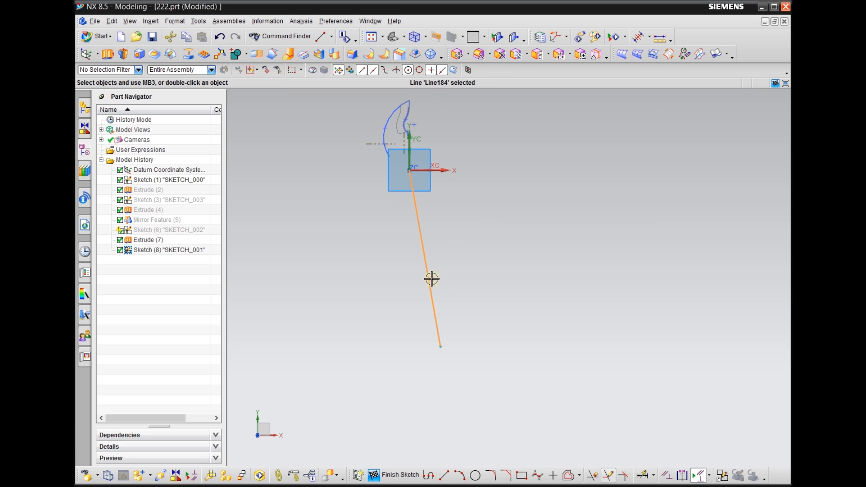
{"action": "left_click", "coordinate": [503, 265]}
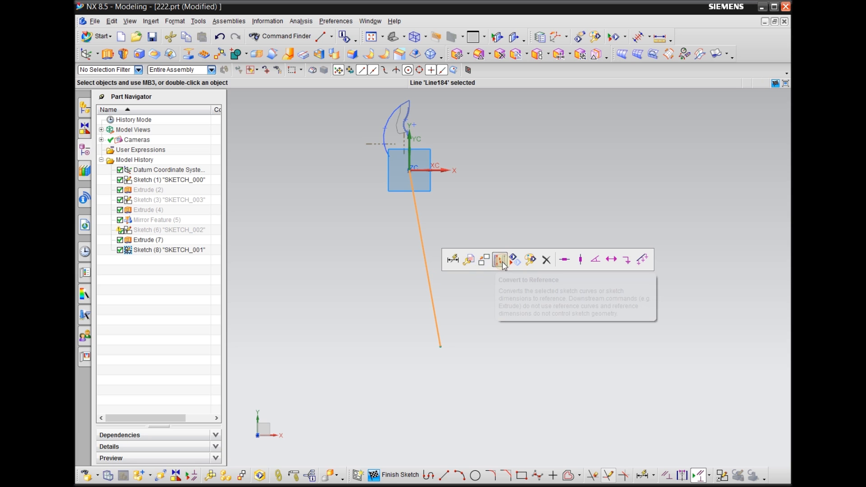
Add a parallel dimension along the reference line and set its length to 5+5/8 in.
{"action": "left_click", "coordinate": [644, 475]}
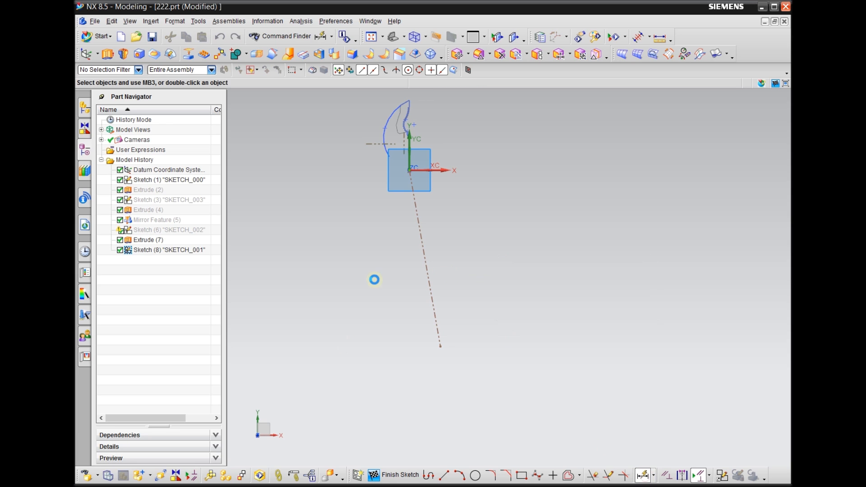
{"action": "left_click", "coordinate": [237, 110]}
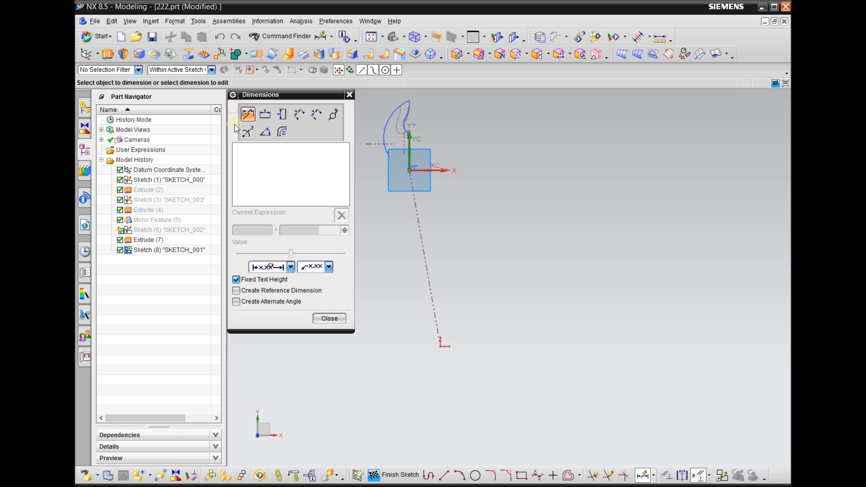
{"action": "left_click", "coordinate": [298, 115]}
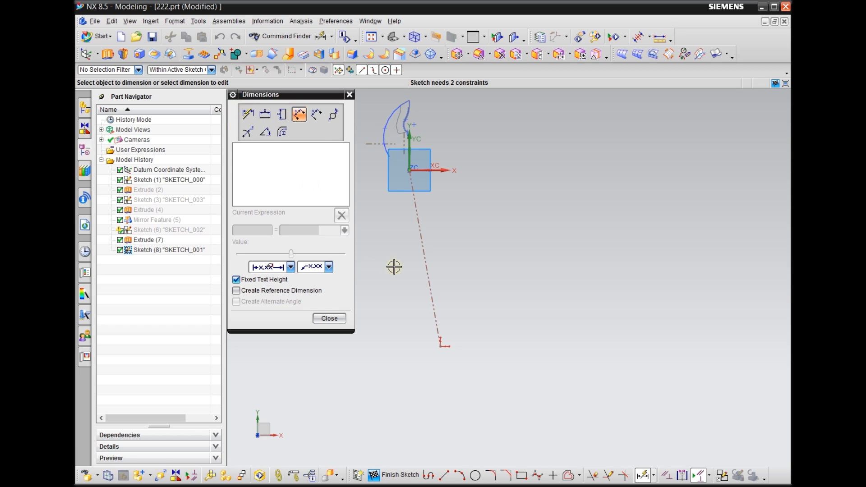
{"action": "left_click", "coordinate": [431, 285]}
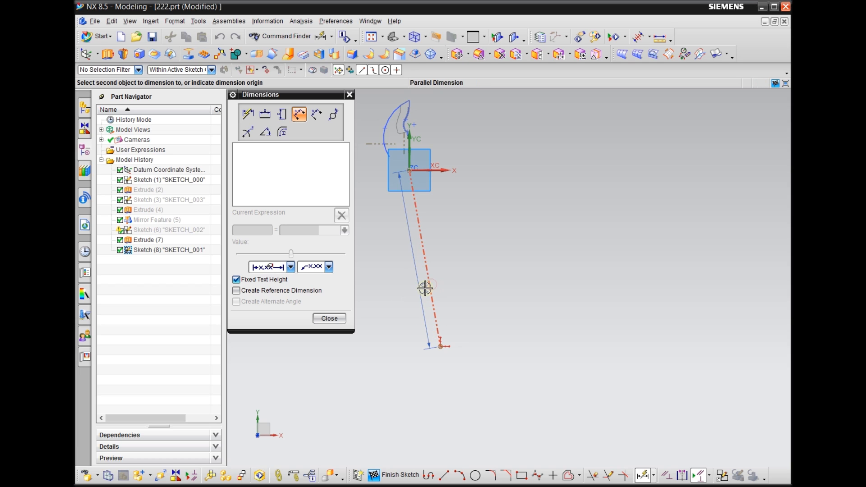
{"action": "left_click", "coordinate": [420, 293]}
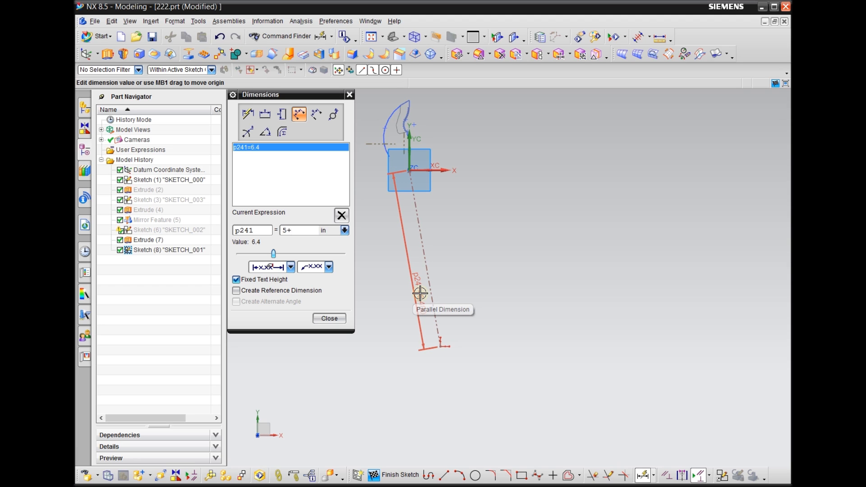
{"action": "key", "text": "Return"}
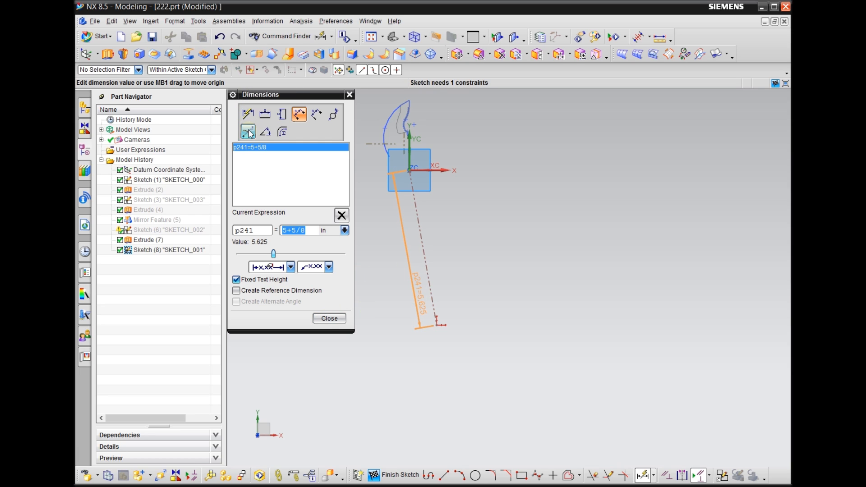
Dimension the angle between the sketch's vertical axis and the reference line as 172 degrees, and move the dimension to the arc's other side.
{"action": "left_click", "coordinate": [268, 134]}
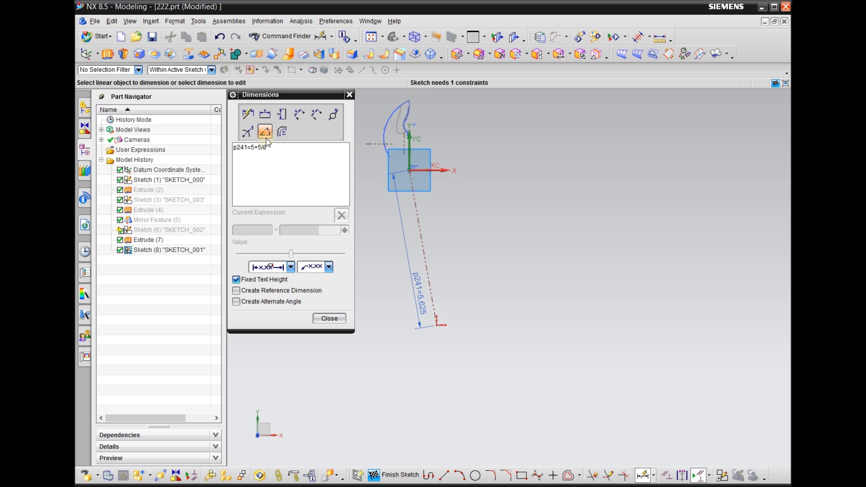
{"action": "scroll", "coordinate": [421, 194], "scroll_direction": "up", "scroll_amount": 3}
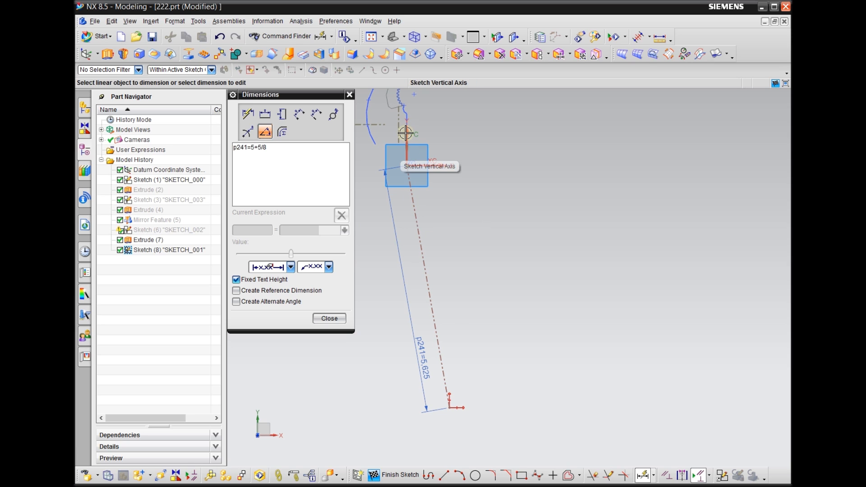
{"action": "left_click", "coordinate": [410, 194]}
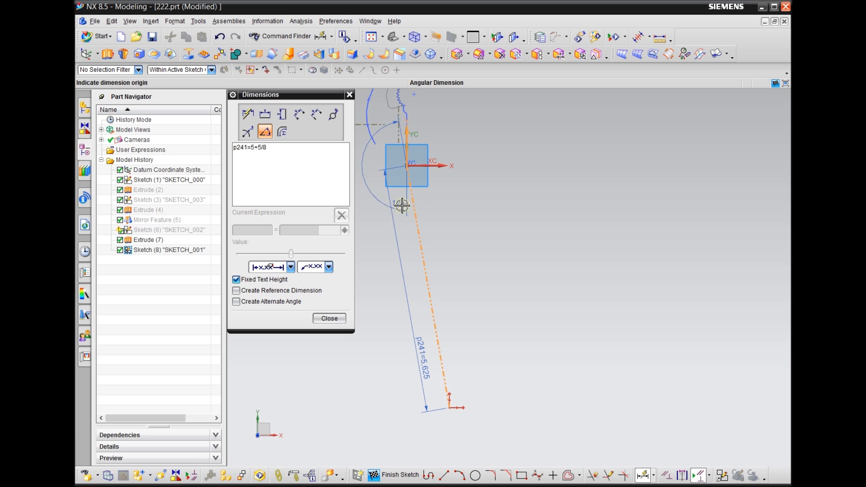
{"action": "left_click", "coordinate": [405, 212]}
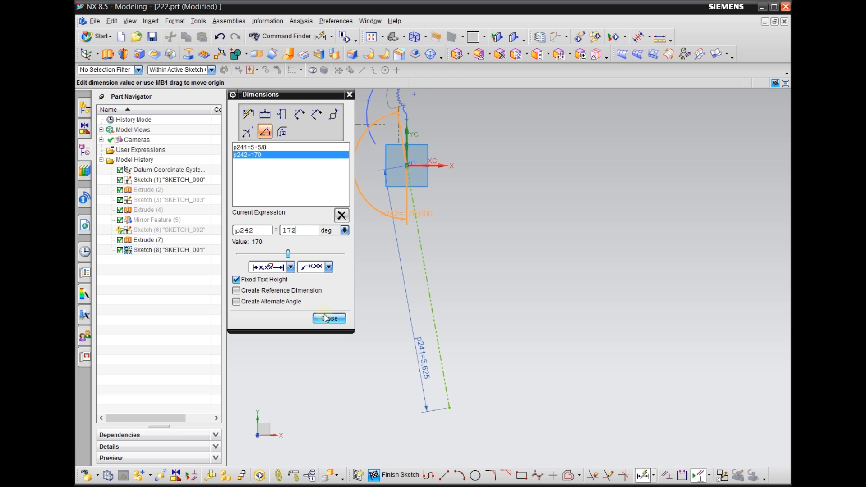
{"action": "key", "text": "Return"}
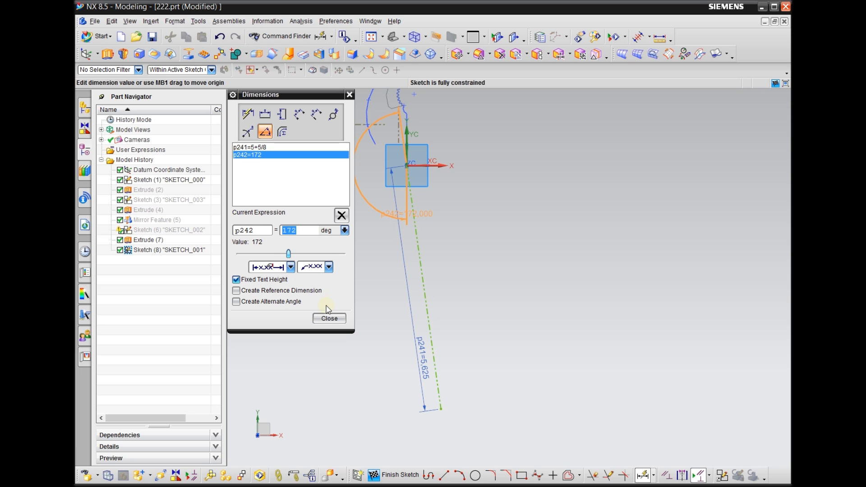
{"action": "left_click", "coordinate": [328, 319]}
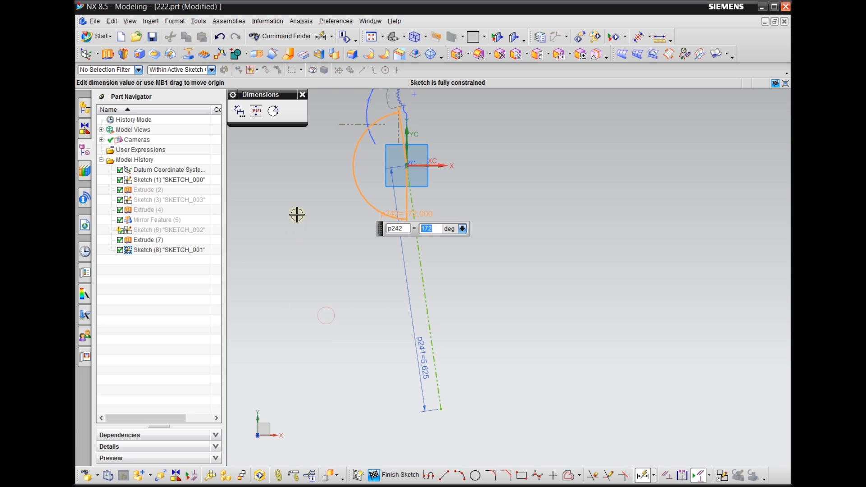
{"action": "middle_click", "coordinate": [344, 243]}
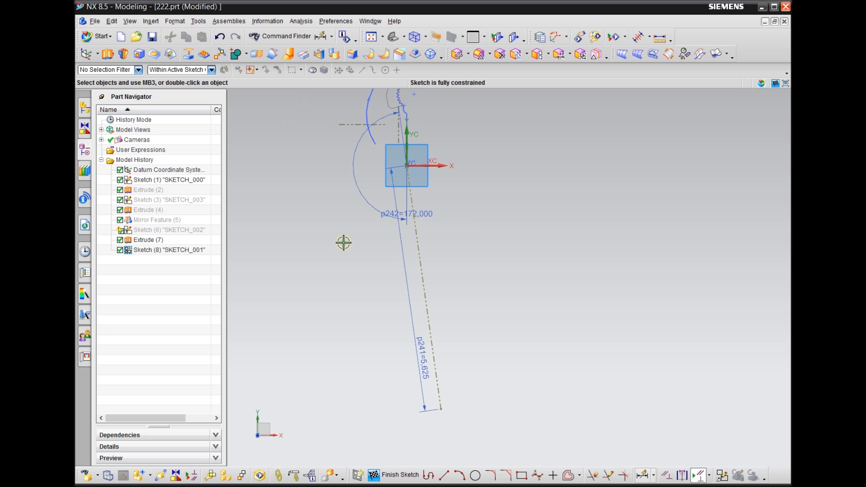
{"action": "left_click_drag", "start_coordinate": [355, 184], "coordinate": [422, 202]}
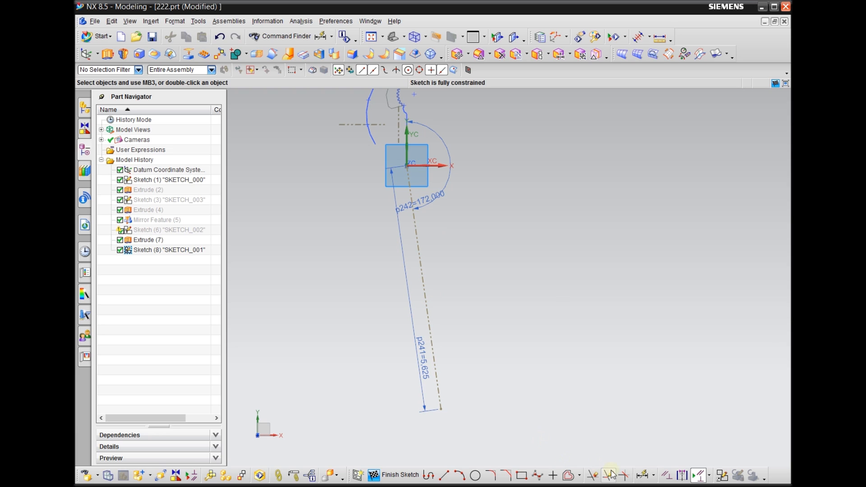
Add a parallel reference dimension to the line, placed on the side opposite the 5.625 dimension.
{"action": "left_click", "coordinate": [642, 475]}
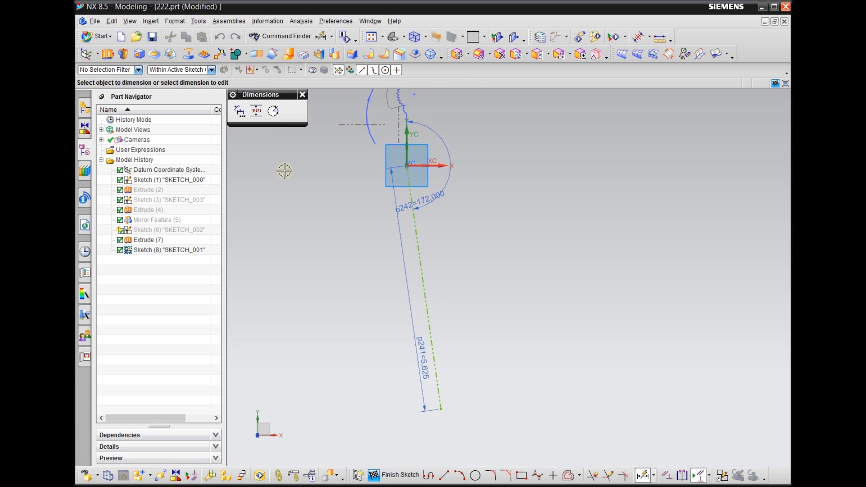
{"action": "left_click", "coordinate": [262, 115]}
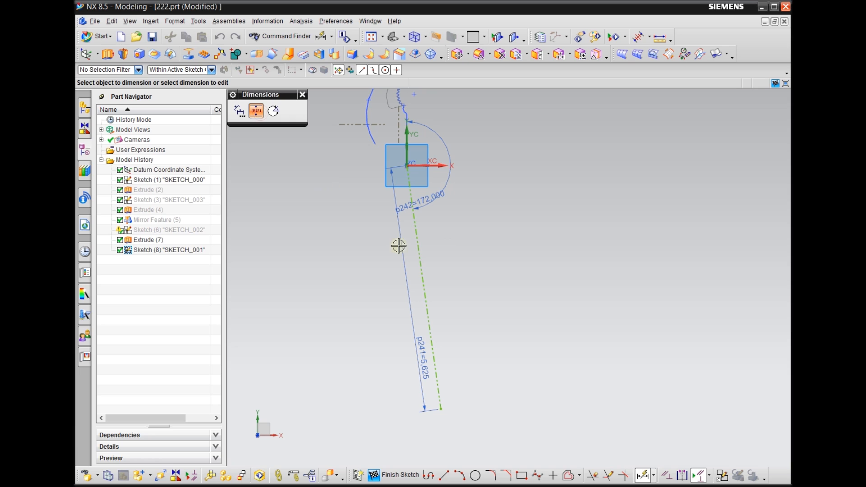
{"action": "left_click", "coordinate": [421, 253]}
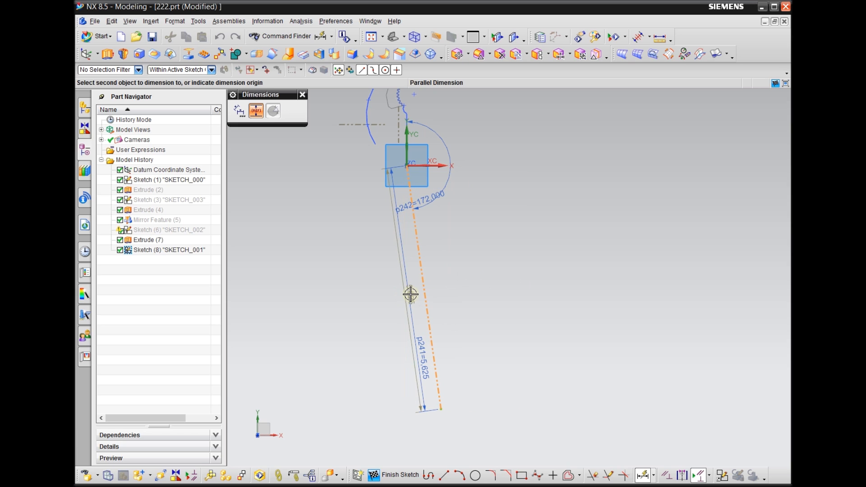
{"action": "left_click", "coordinate": [410, 294]}
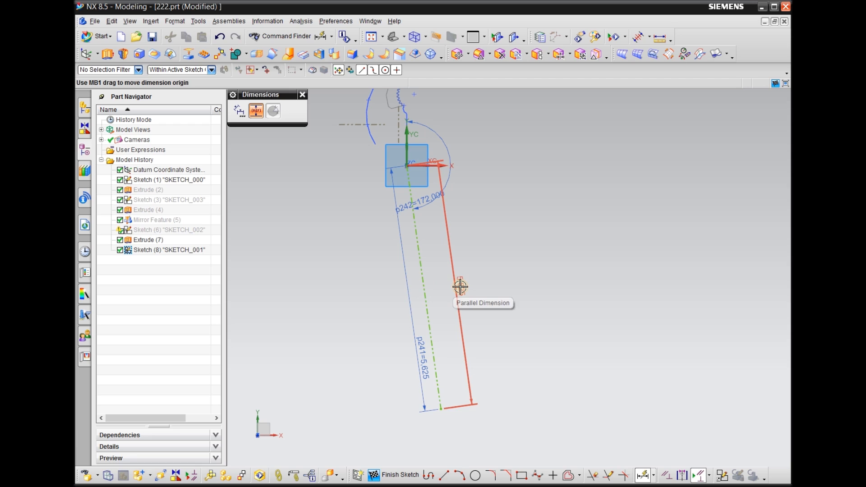
{"action": "left_click", "coordinate": [302, 95]}
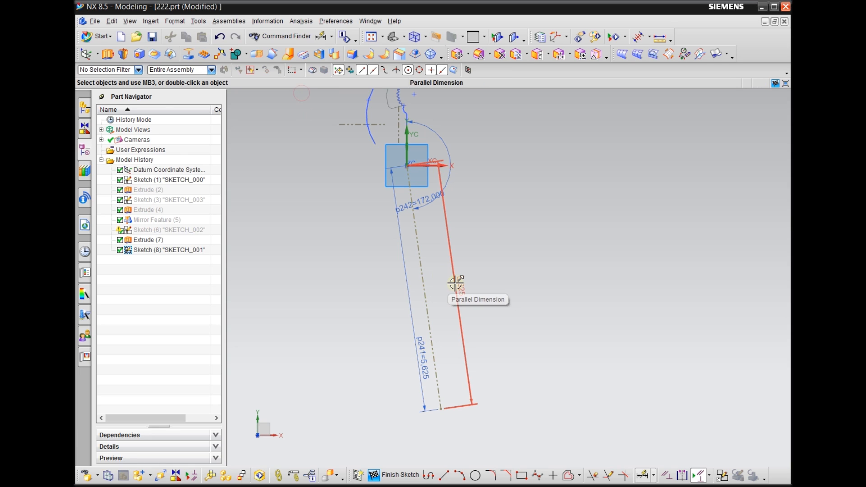
Display the reference length dimension beside the handle line as an inch fraction with 1/64 precision.
{"action": "left_click", "coordinate": [458, 284]}
{"action": "left_click", "coordinate": [479, 266]}
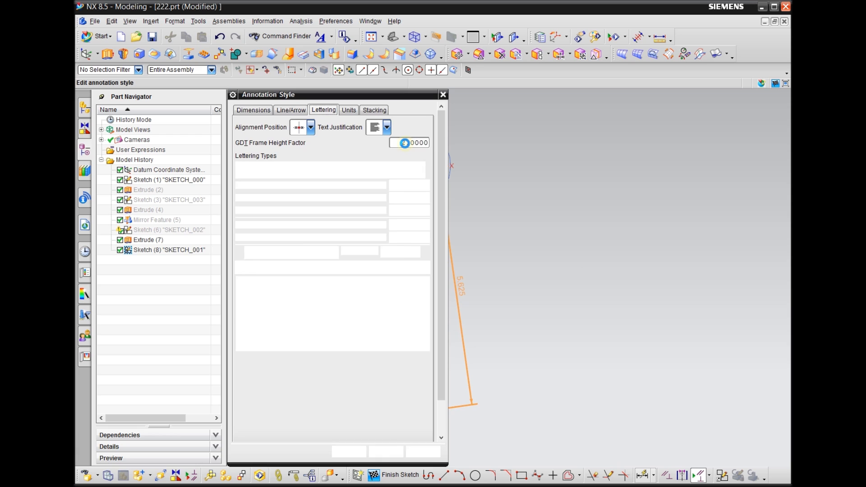
{"action": "left_click", "coordinate": [349, 110]}
{"action": "left_click", "coordinate": [262, 206]}
{"action": "left_click", "coordinate": [254, 238]}
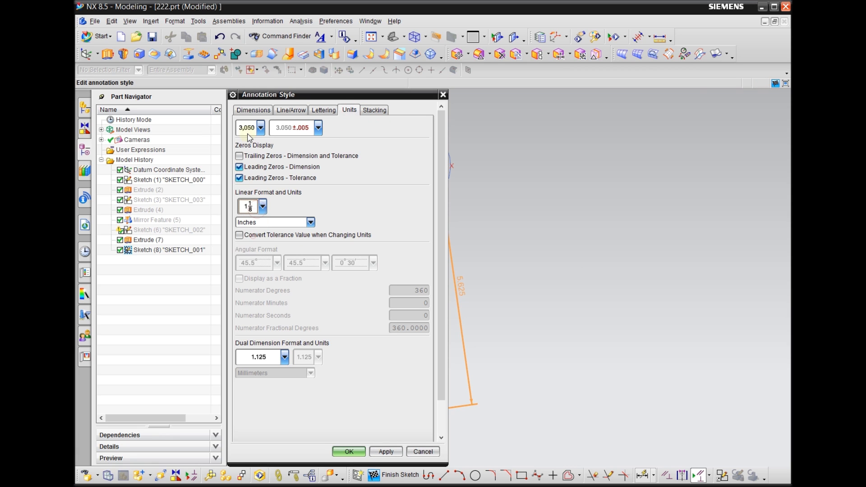
{"action": "left_click", "coordinate": [253, 110]}
{"action": "left_click", "coordinate": [265, 194]}
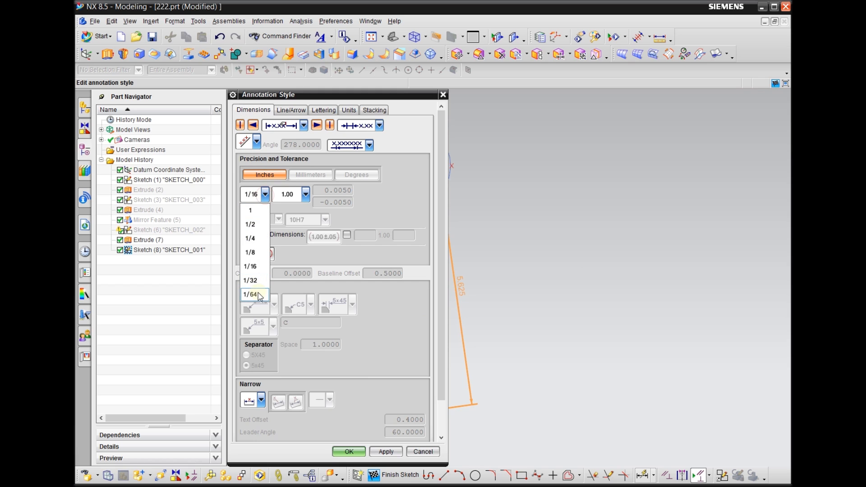
{"action": "left_click", "coordinate": [252, 293]}
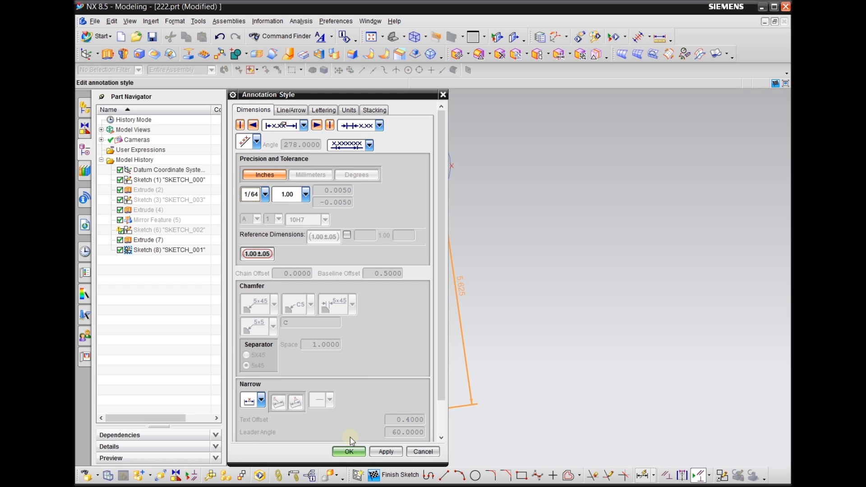
{"action": "left_click", "coordinate": [348, 451]}
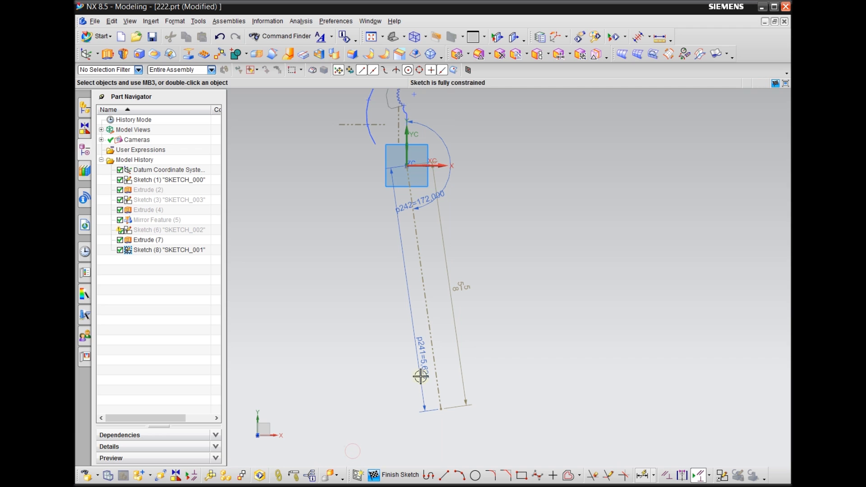
{"action": "scroll", "coordinate": [356, 328], "scroll_direction": "down", "scroll_amount": 1}
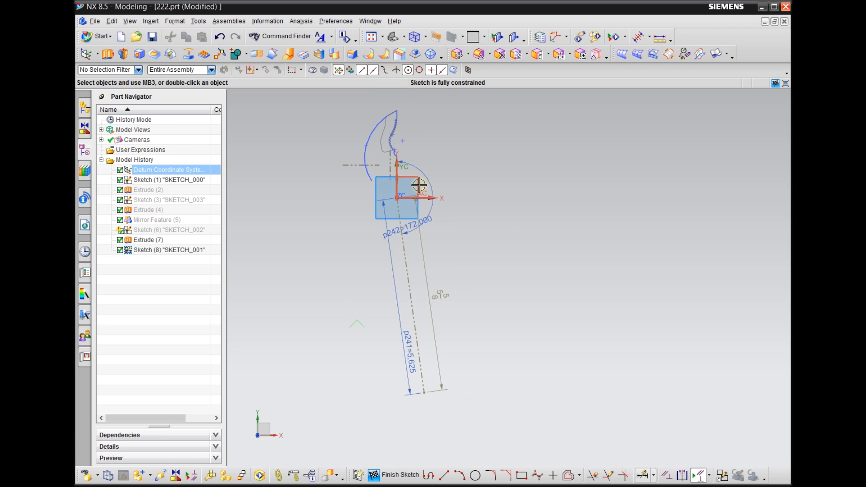
{"action": "scroll", "coordinate": [419, 184], "scroll_direction": "up", "scroll_amount": 1}
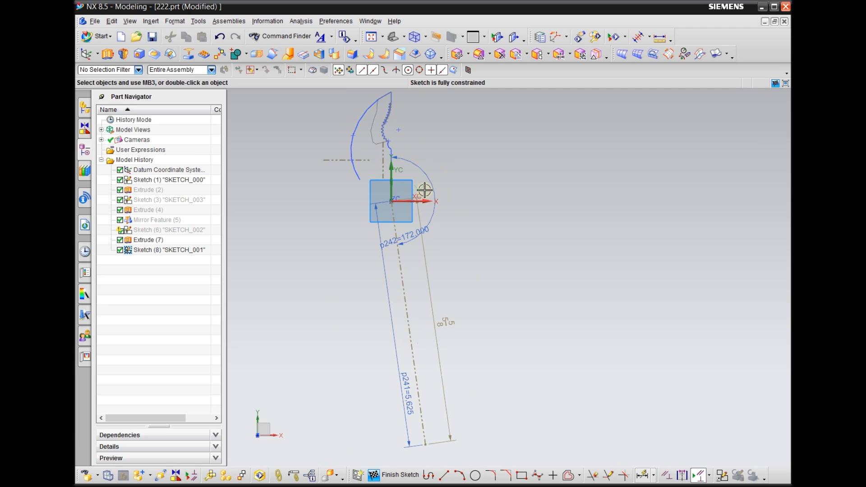
{"action": "left_click", "coordinate": [380, 474]}
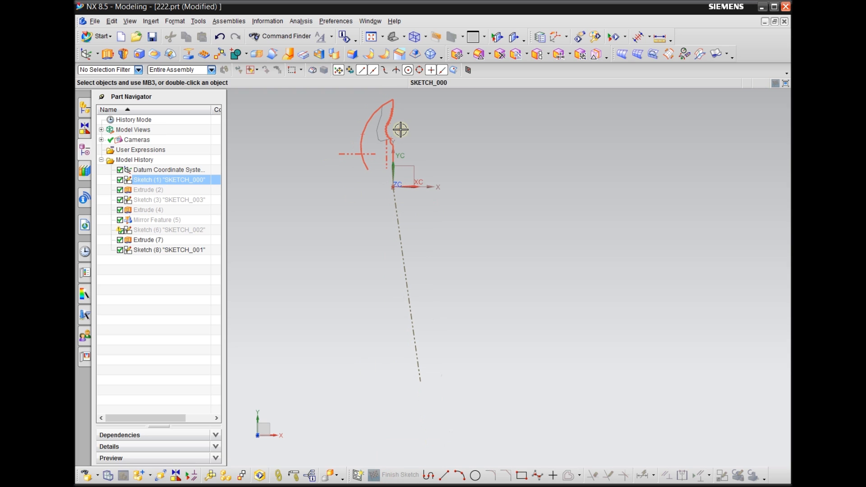
{"action": "left_click", "coordinate": [88, 53]}
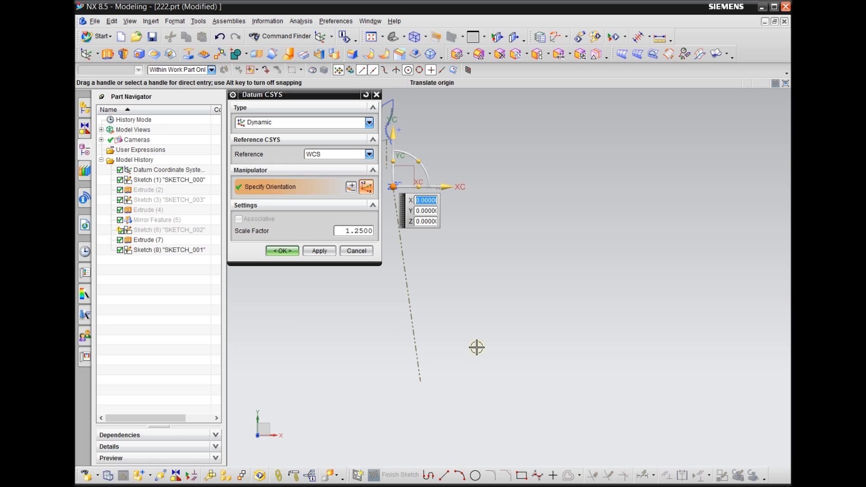
{"action": "left_click", "coordinate": [358, 123]}
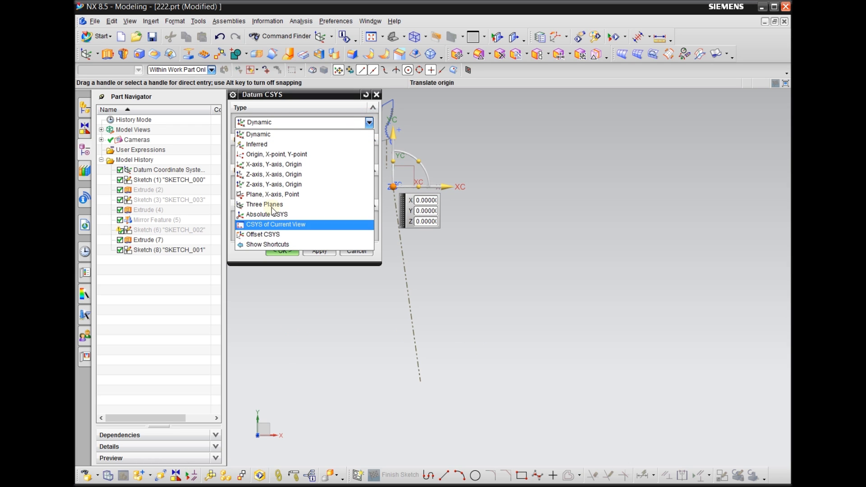
{"action": "left_click", "coordinate": [276, 156]}
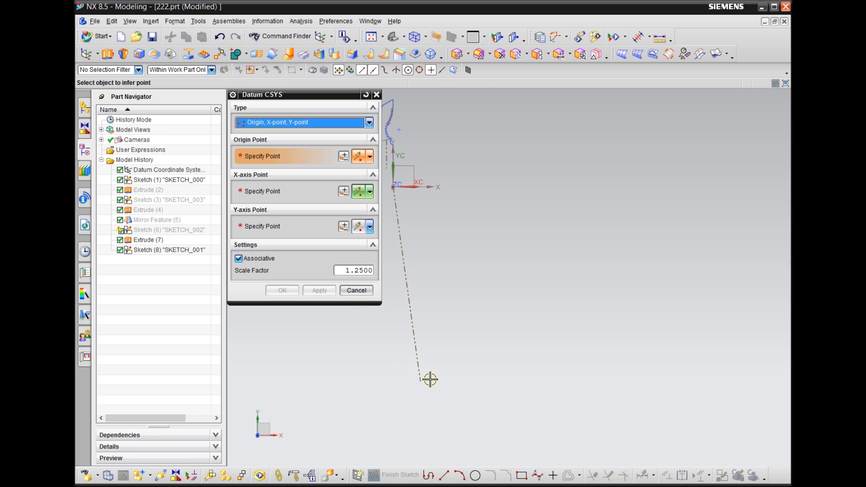
{"action": "left_click", "coordinate": [357, 290]}
{"action": "scroll", "coordinate": [313, 222], "scroll_direction": "down", "scroll_amount": 2}
{"action": "scroll", "coordinate": [372, 326], "scroll_direction": "up", "scroll_amount": 2}
{"action": "double_click", "coordinate": [380, 264]}
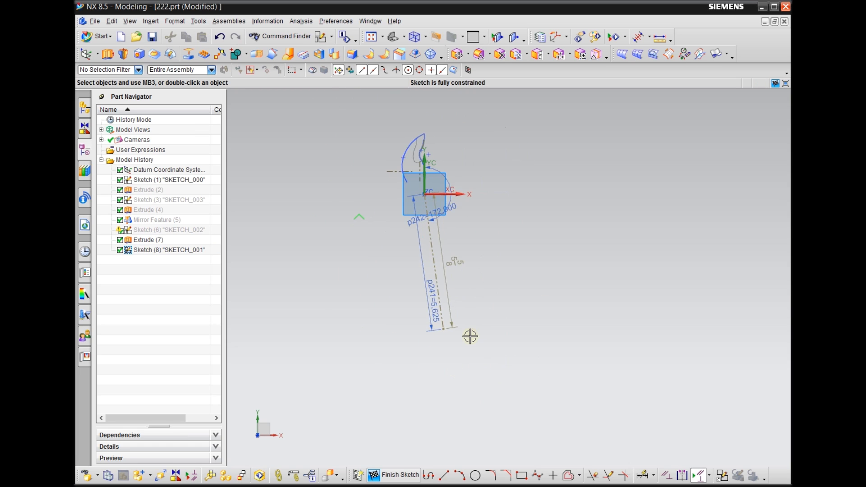
Sketch a line from the lower end of the long reference line, perpendicular to it and running towards positive X.
{"action": "scroll", "coordinate": [470, 333], "scroll_direction": "down", "scroll_amount": 5}
{"action": "scroll", "coordinate": [350, 297], "scroll_direction": "down", "scroll_amount": 2}
{"action": "left_click", "coordinate": [444, 476]}
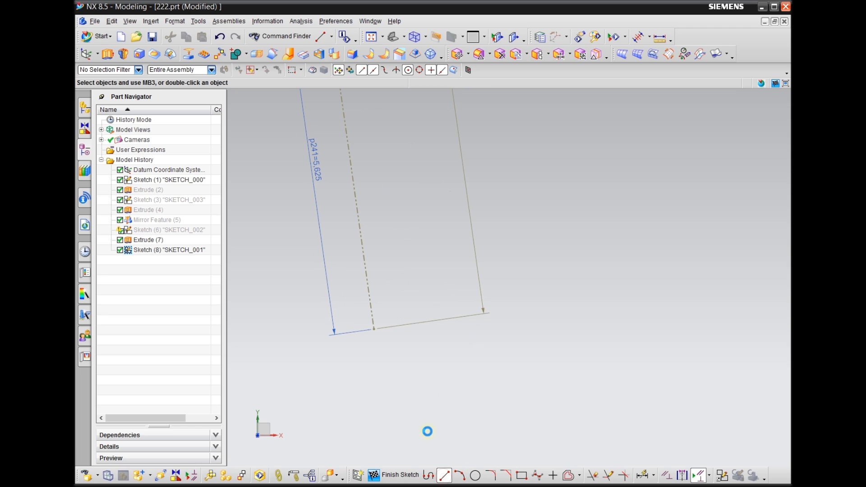
{"action": "left_click", "coordinate": [375, 331]}
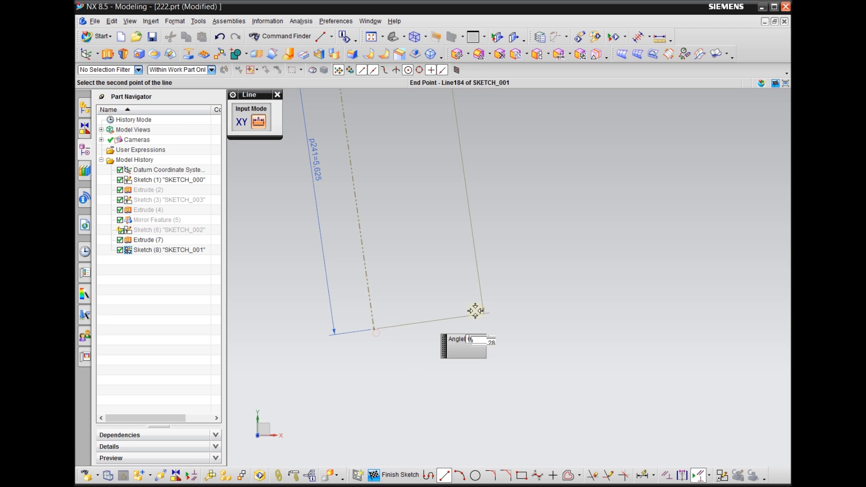
{"action": "left_click", "coordinate": [532, 305]}
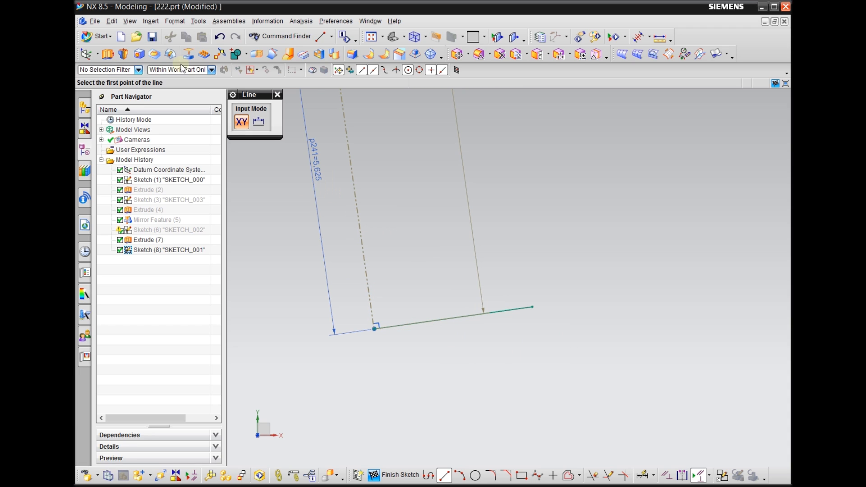
{"action": "scroll", "coordinate": [447, 363], "scroll_direction": "down", "scroll_amount": 1}
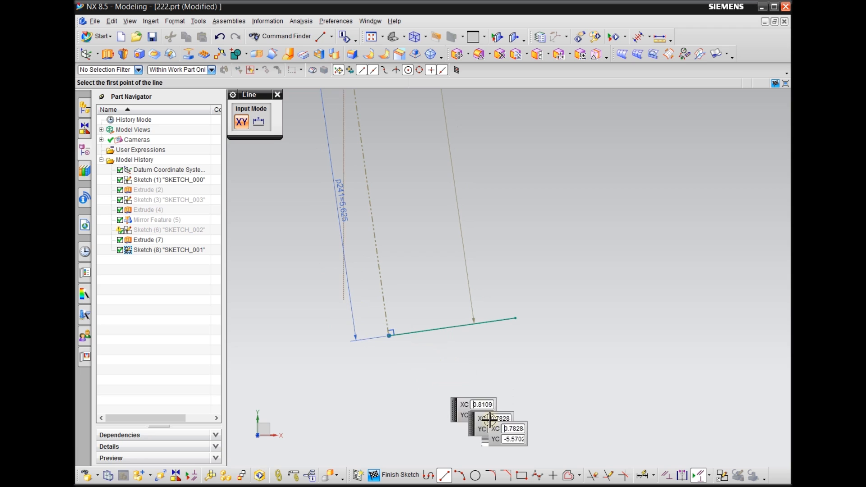
{"action": "key", "text": "Escape"}
Convert the short perpendicular line to a reference line and finish the sketch.
{"action": "left_click", "coordinate": [492, 323]}
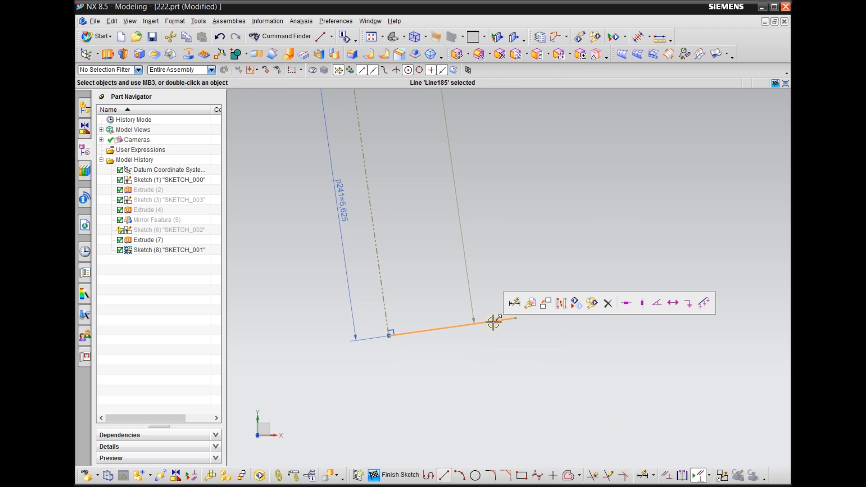
{"action": "left_click", "coordinate": [562, 303]}
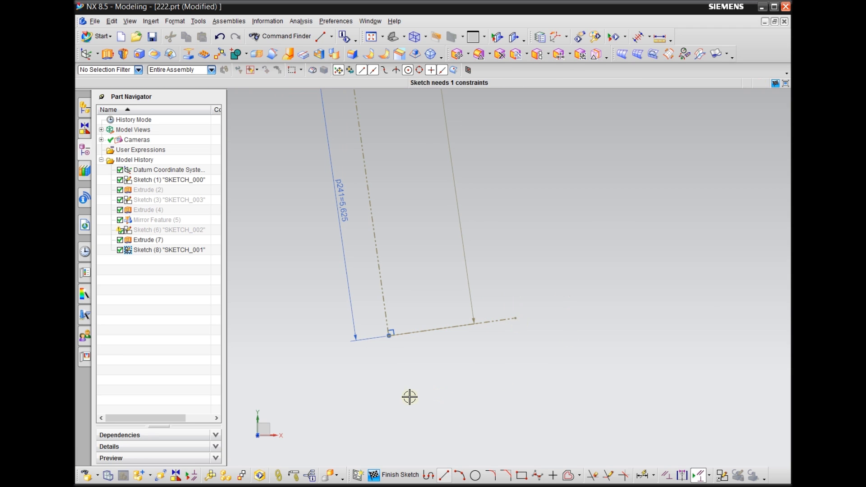
{"action": "left_click", "coordinate": [391, 474]}
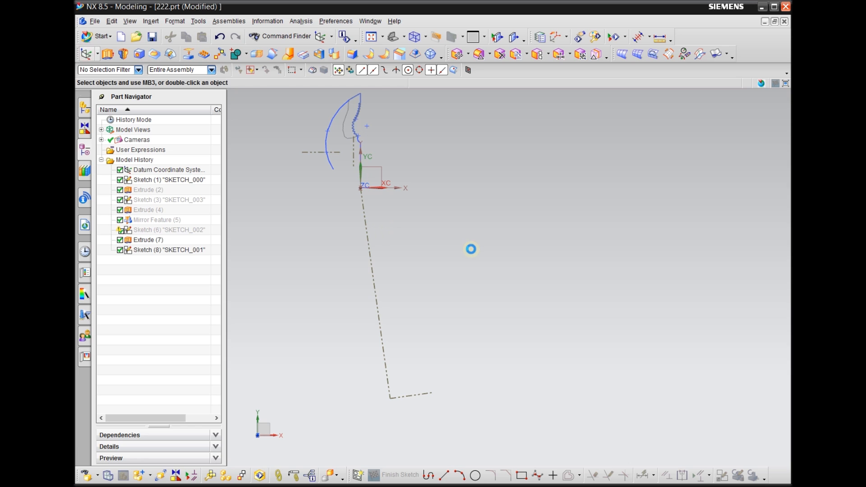
Create an Origin, X-point, Y-point datum CSYS at the reference lines' corner, with X along the short line and Y through the long line's midpoint.
{"action": "left_click", "coordinate": [305, 122]}
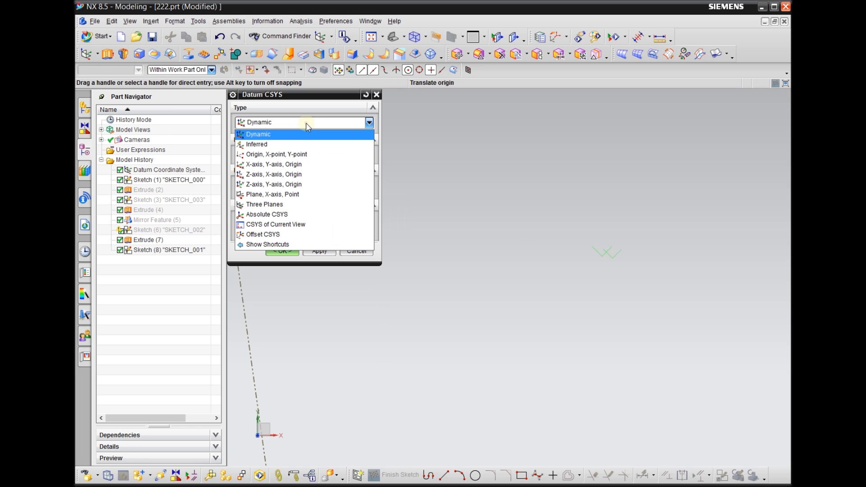
{"action": "left_click", "coordinate": [269, 154]}
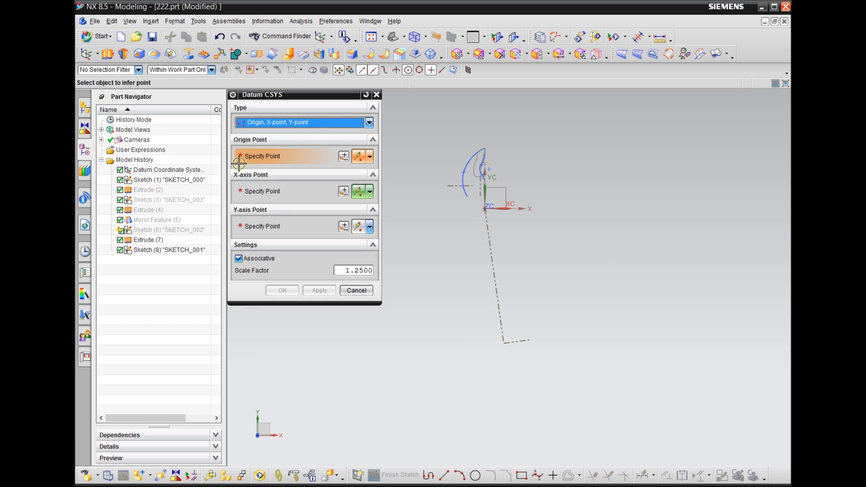
{"action": "scroll", "coordinate": [496, 373], "scroll_direction": "up", "scroll_amount": 5}
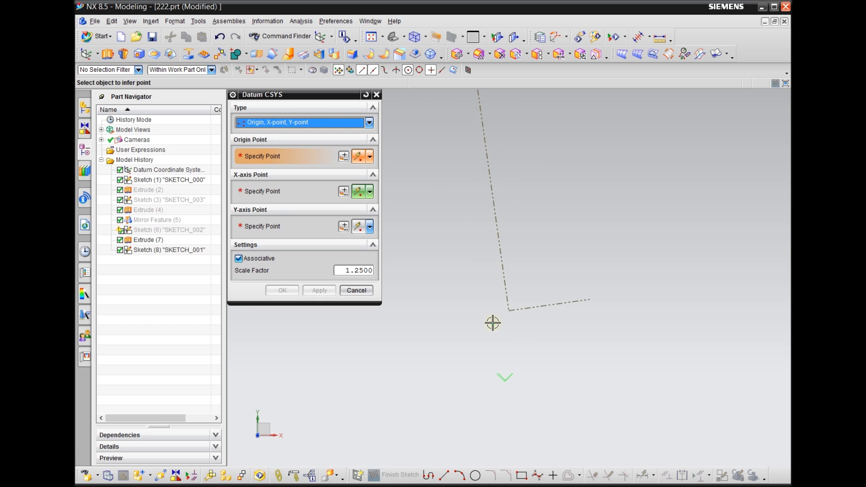
{"action": "left_click", "coordinate": [506, 310]}
{"action": "scroll", "coordinate": [472, 340], "scroll_direction": "down", "scroll_amount": 1}
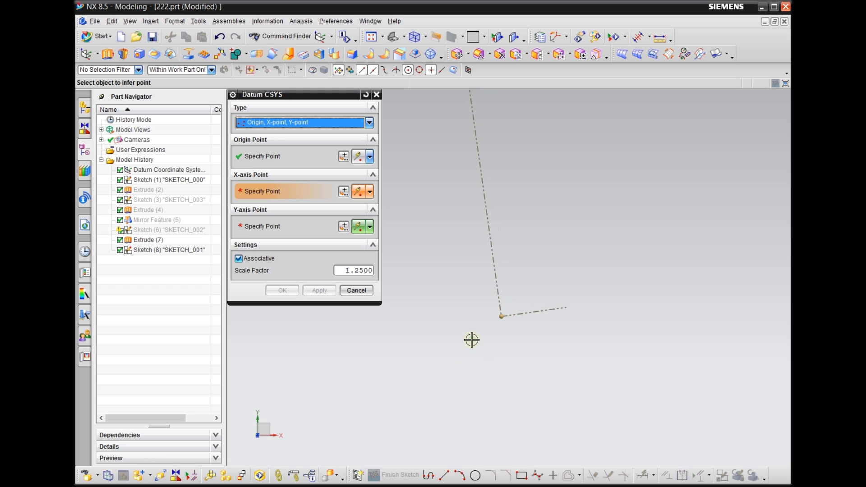
{"action": "scroll", "coordinate": [451, 380], "scroll_direction": "down", "scroll_amount": 2}
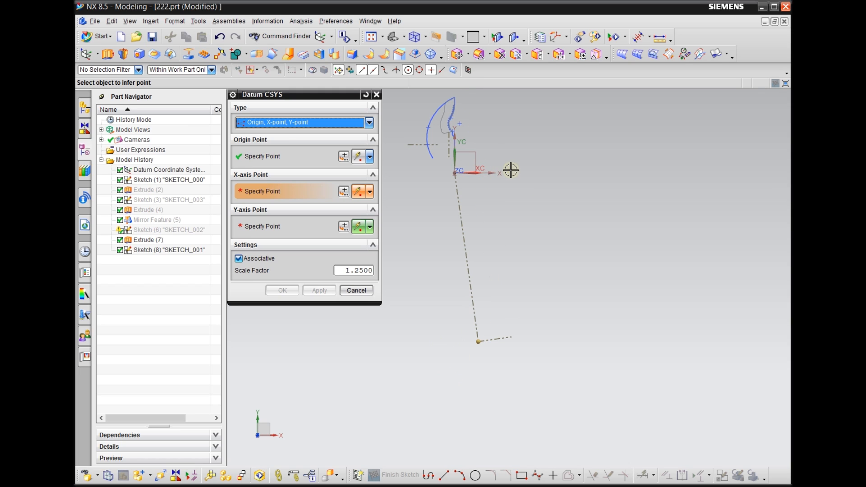
{"action": "scroll", "coordinate": [497, 364], "scroll_direction": "up", "scroll_amount": 2}
{"action": "left_click", "coordinate": [509, 322]}
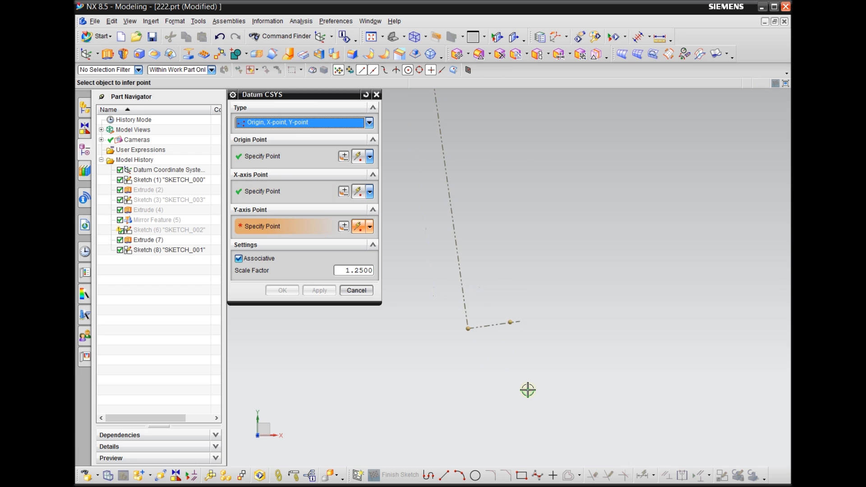
{"action": "scroll", "coordinate": [527, 390], "scroll_direction": "down", "scroll_amount": 2}
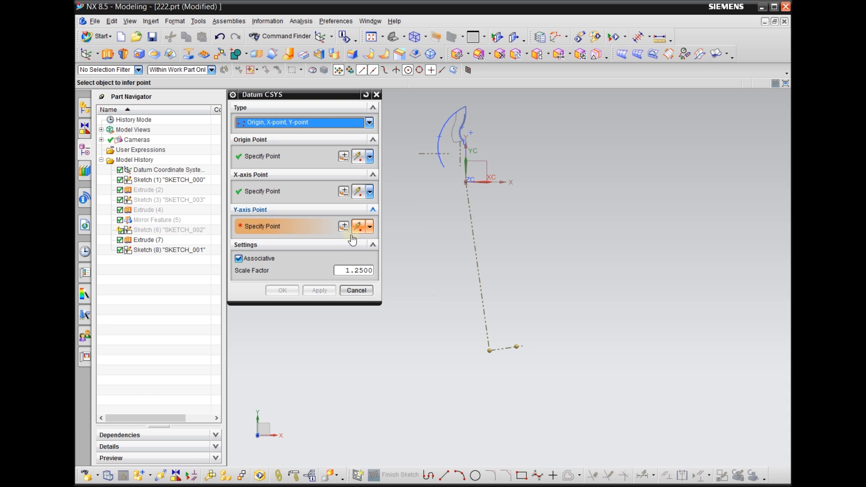
{"action": "scroll", "coordinate": [511, 325], "scroll_direction": "up", "scroll_amount": 2}
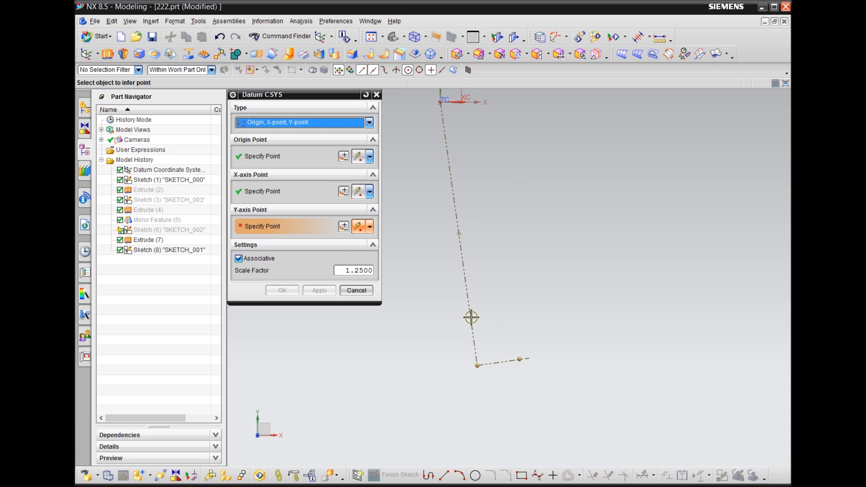
{"action": "left_click", "coordinate": [458, 233]}
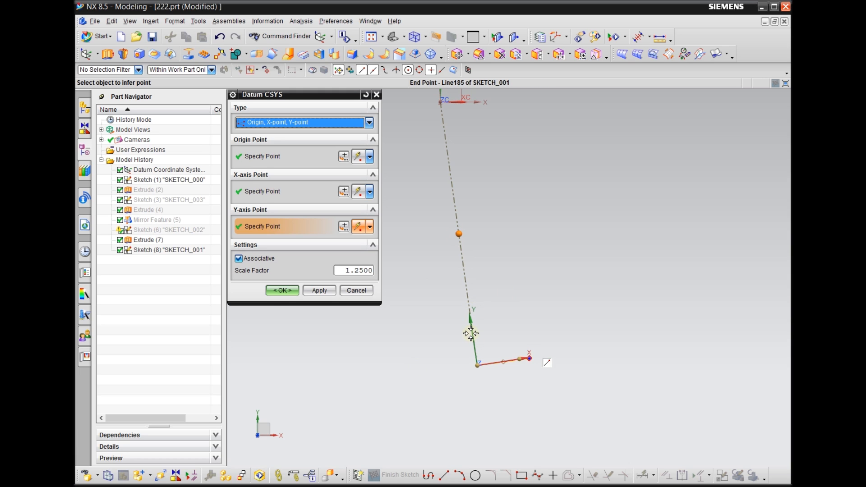
{"action": "left_click", "coordinate": [286, 291]}
{"action": "middle_click_drag", "start_coordinate": [379, 340], "coordinate": [551, 258]}
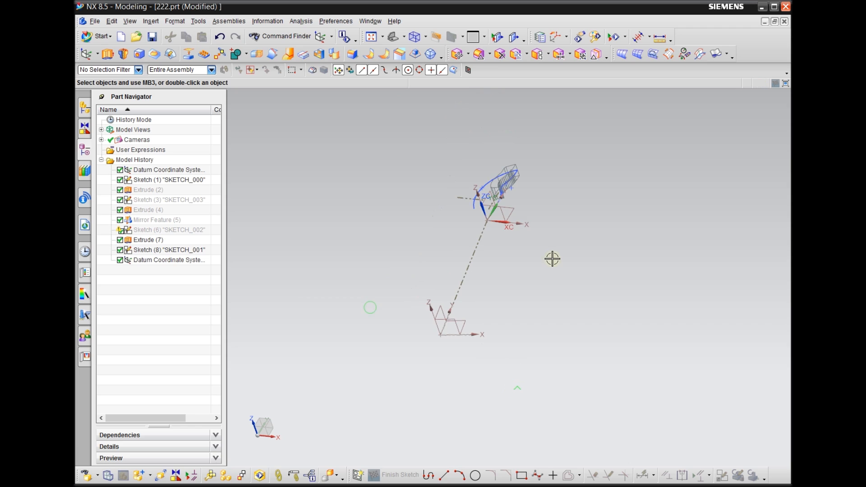
{"action": "middle_click_drag", "start_coordinate": [410, 239], "coordinate": [424, 309]}
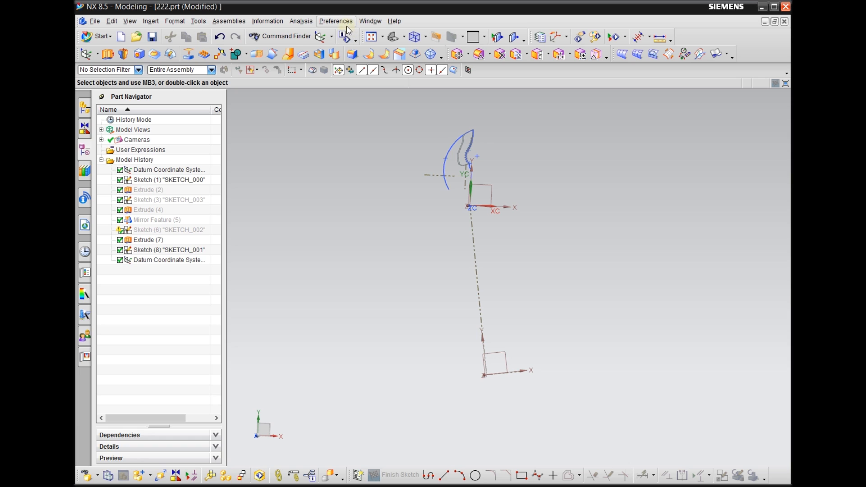
Switch to the Jaw_Handle part and examine the corner where the handle's upper edge meets the back of the jaw.
{"action": "left_click", "coordinate": [369, 22]}
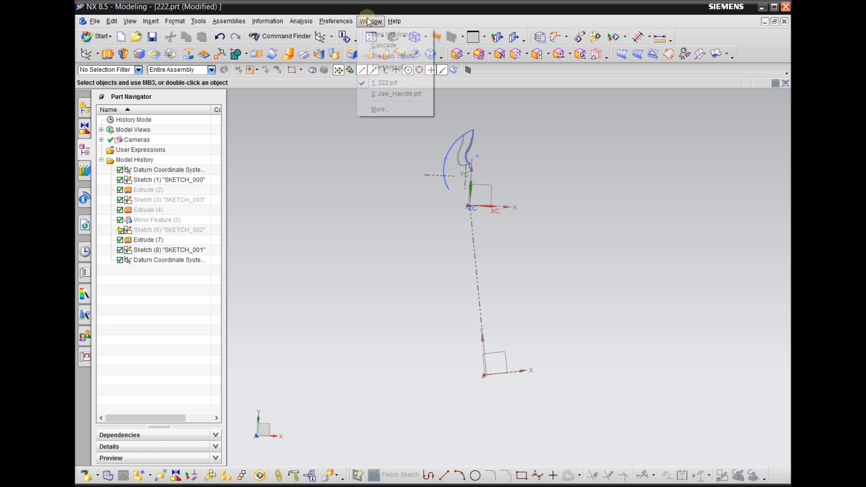
{"action": "left_click", "coordinate": [385, 93]}
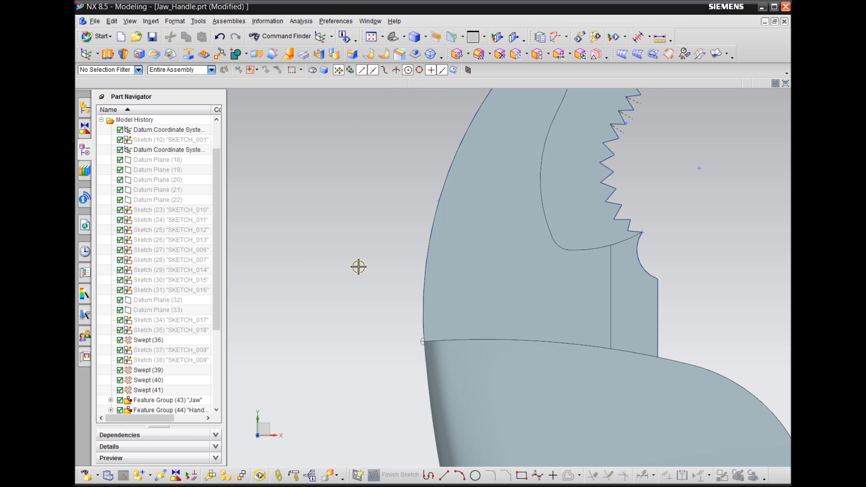
{"action": "scroll", "coordinate": [374, 174], "scroll_direction": "down", "scroll_amount": 3}
{"action": "scroll", "coordinate": [382, 246], "scroll_direction": "up", "scroll_amount": 2}
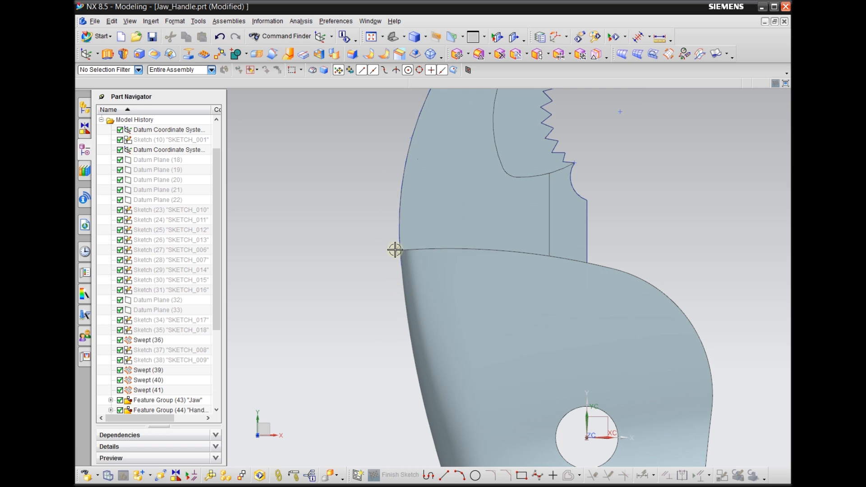
{"action": "scroll", "coordinate": [362, 211], "scroll_direction": "down", "scroll_amount": 3}
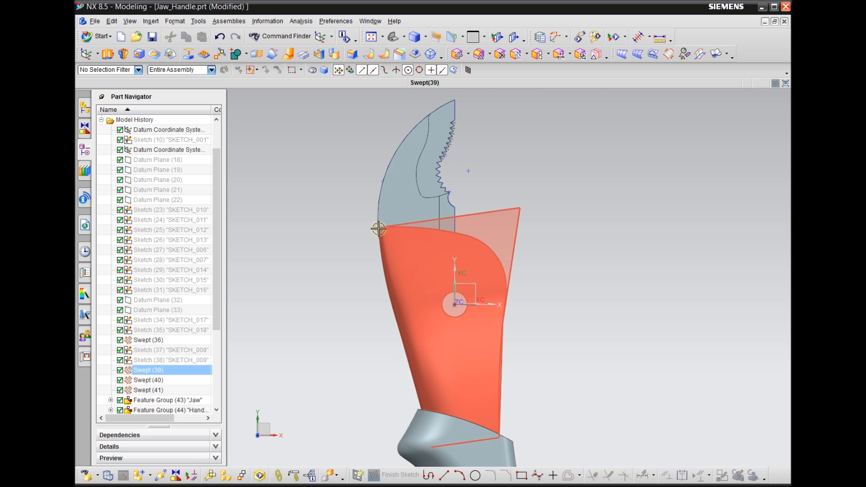
{"action": "scroll", "coordinate": [378, 226], "scroll_direction": "up", "scroll_amount": 2}
{"action": "scroll", "coordinate": [378, 226], "scroll_direction": "up", "scroll_amount": 2}
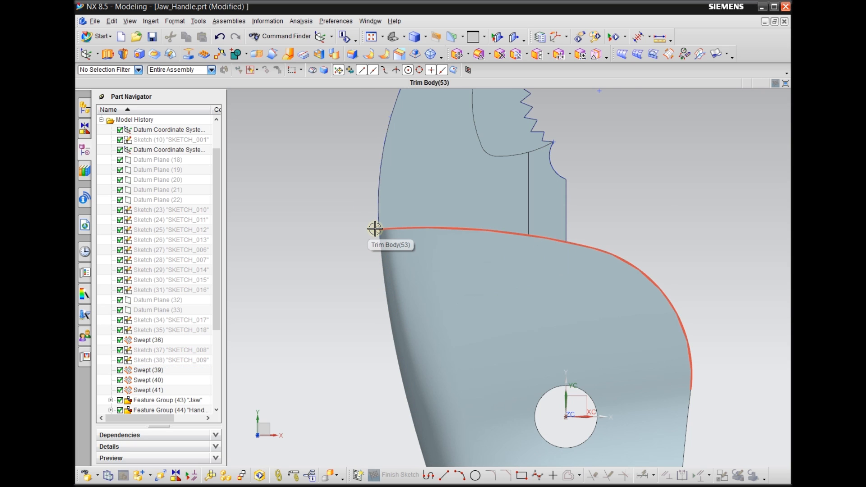
Switch to the 222 part and open the jaw profile sketch SKETCH_000 for editing.
{"action": "left_click", "coordinate": [370, 21]}
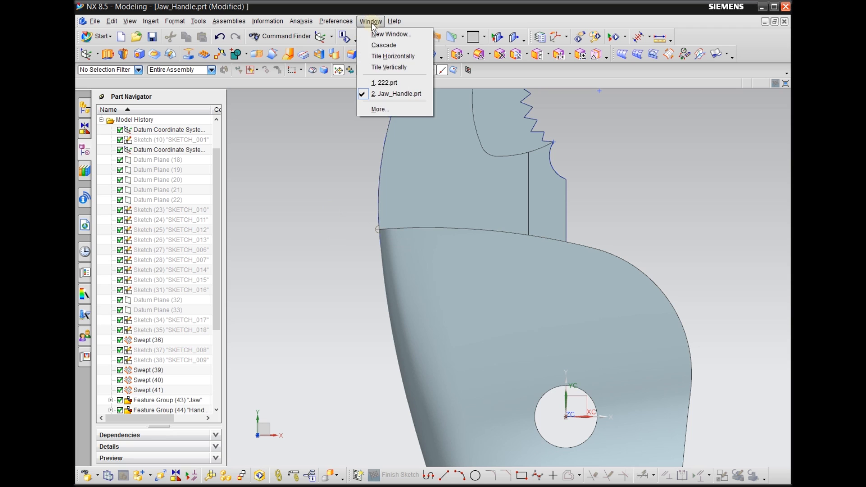
{"action": "left_click", "coordinate": [378, 82]}
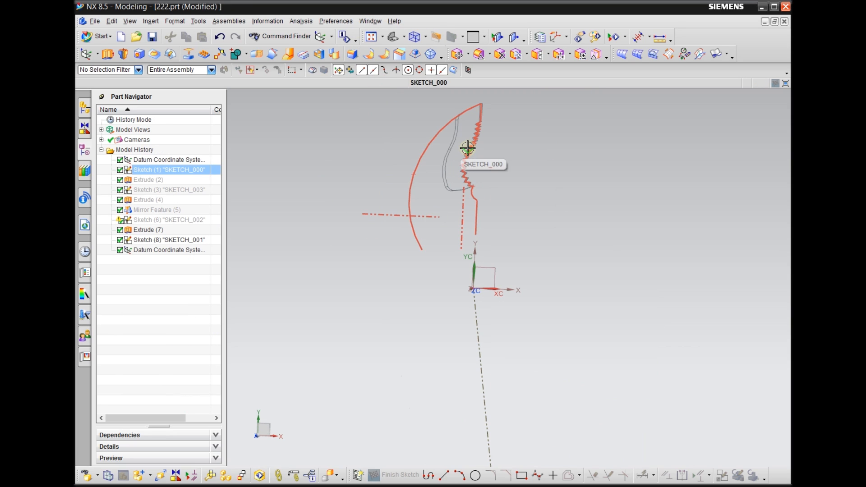
{"action": "left_click", "coordinate": [426, 152]}
{"action": "double_click", "coordinate": [426, 152]}
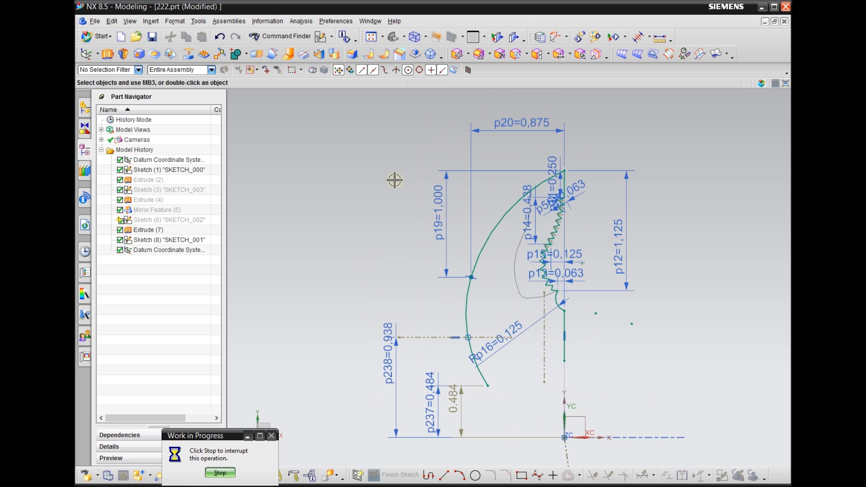
{"action": "scroll", "coordinate": [329, 189], "scroll_direction": "down", "scroll_amount": 2}
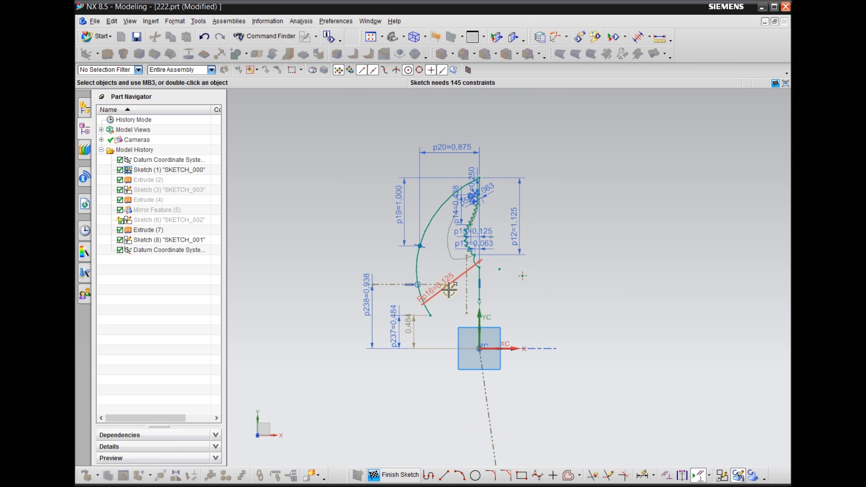
{"action": "scroll", "coordinate": [448, 290], "scroll_direction": "up", "scroll_amount": 3}
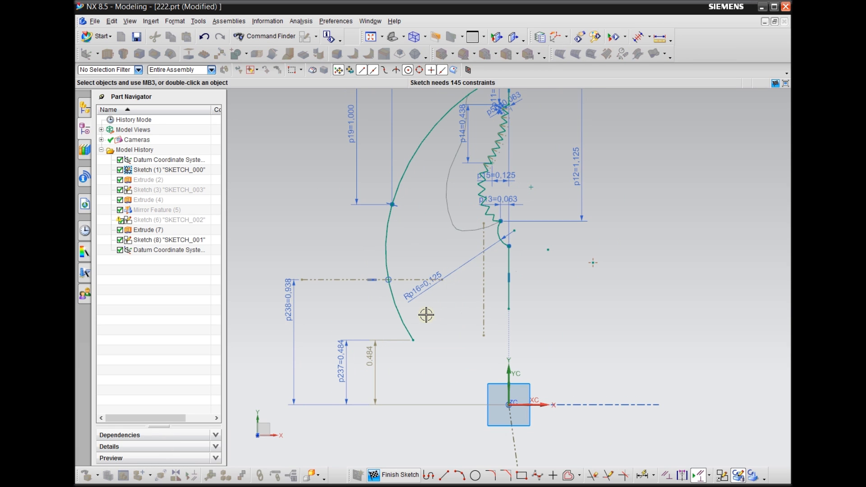
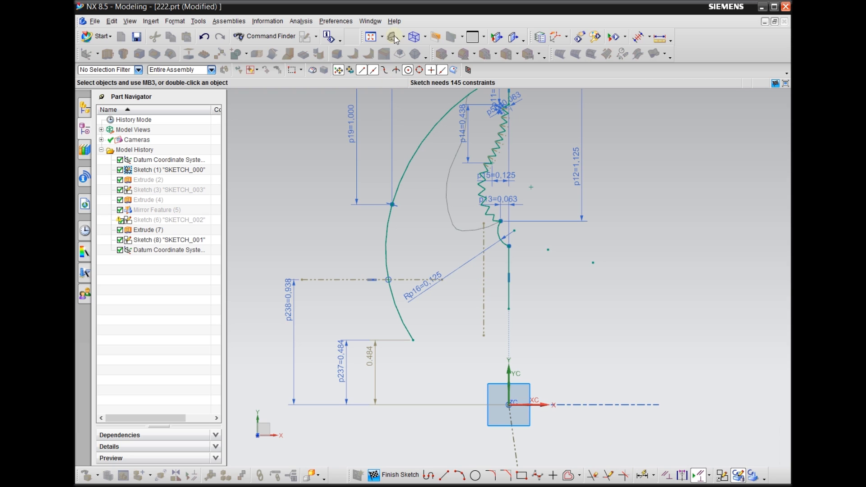
Add a reference radius dimension and a driving radius dimension to the lower back arc of the jaw profile.
{"action": "left_click", "coordinate": [643, 478]}
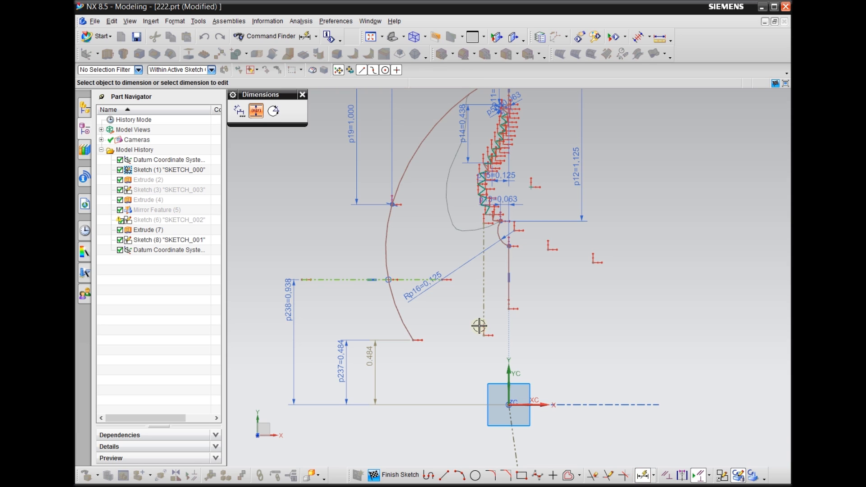
{"action": "left_click", "coordinate": [384, 238]}
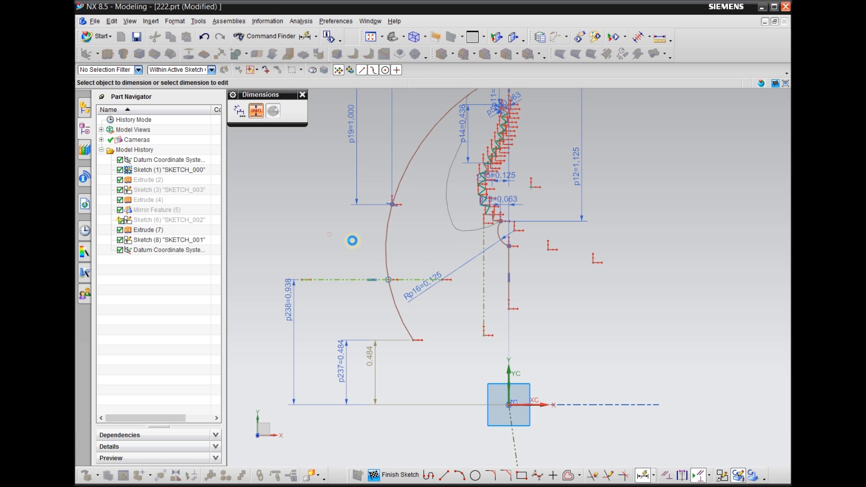
{"action": "left_click", "coordinate": [363, 244]}
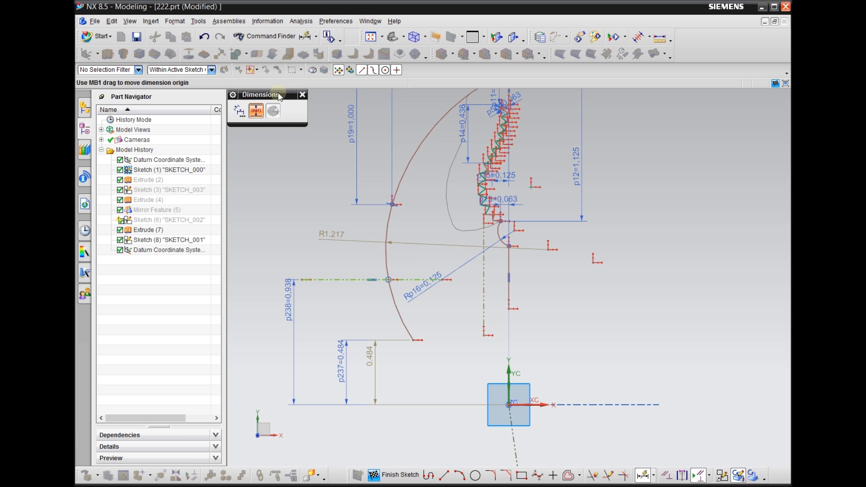
{"action": "left_click", "coordinate": [239, 111]}
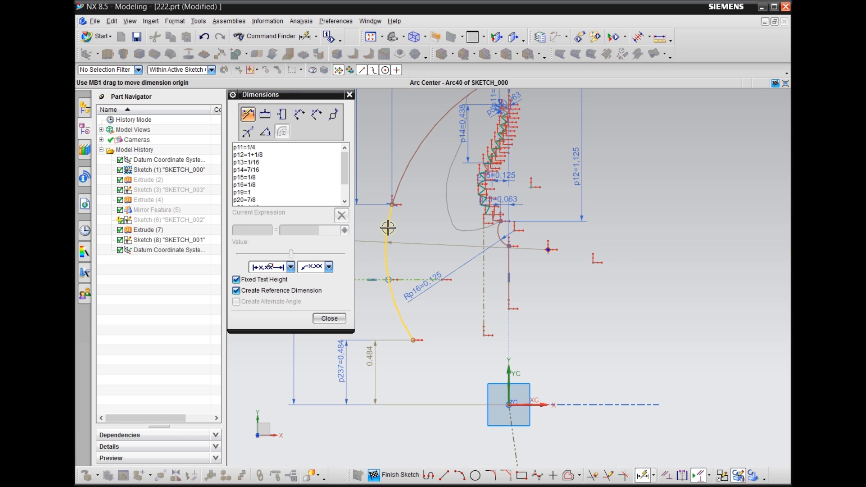
{"action": "left_click", "coordinate": [386, 242]}
{"action": "left_click", "coordinate": [323, 317]}
{"action": "left_click", "coordinate": [255, 109]}
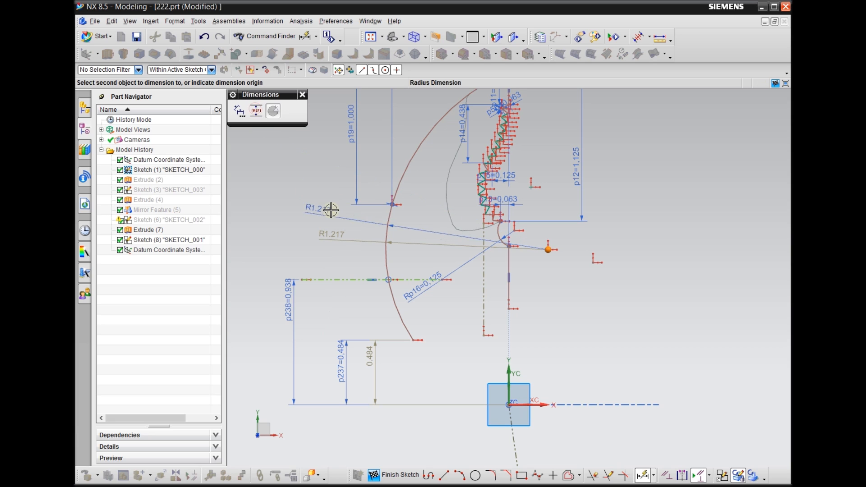
{"action": "left_click", "coordinate": [288, 208]}
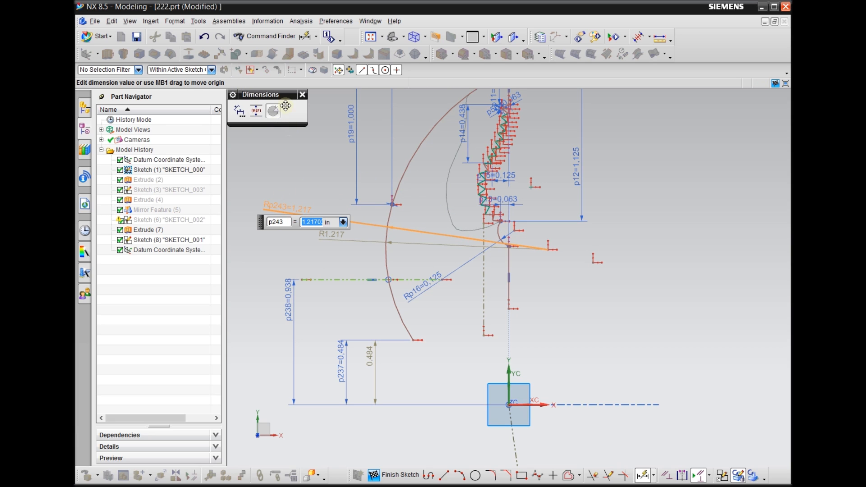
{"action": "left_click", "coordinate": [302, 95]}
Finish the jaw profile sketch, dismiss the update report and switch to the Jaw_Handle part.
{"action": "left_click", "coordinate": [371, 21]}
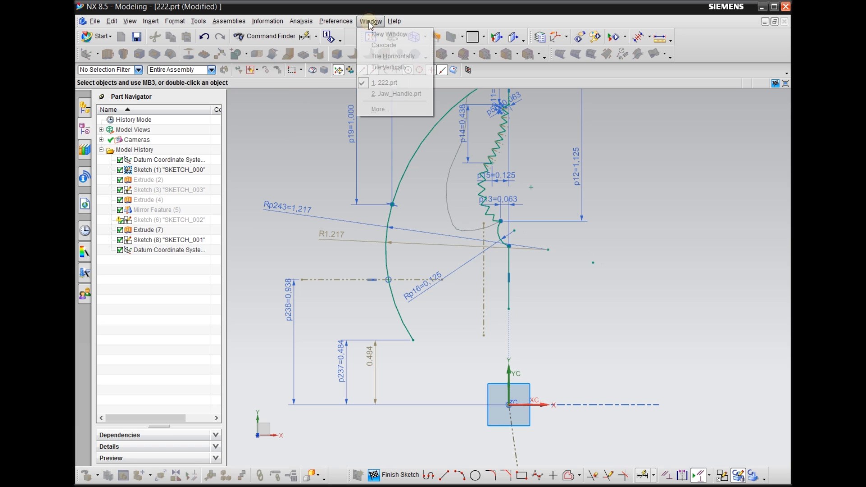
{"action": "left_click", "coordinate": [382, 83]}
{"action": "left_click", "coordinate": [374, 474]}
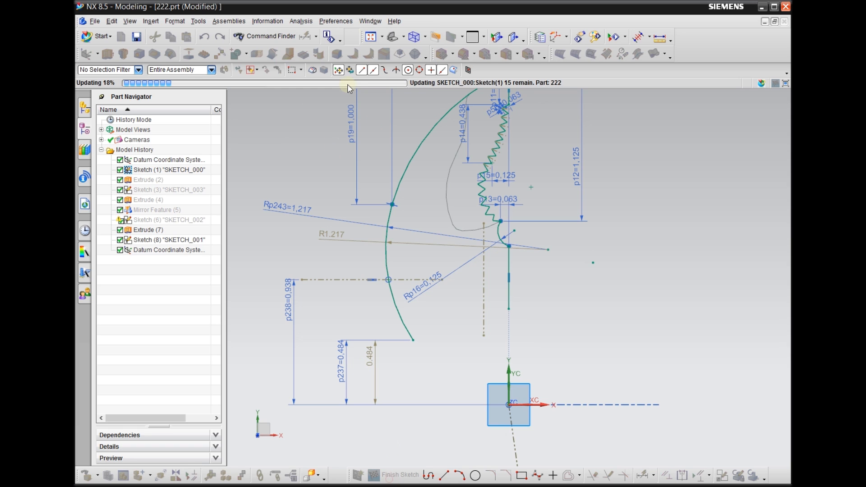
{"action": "left_click", "coordinate": [370, 21]}
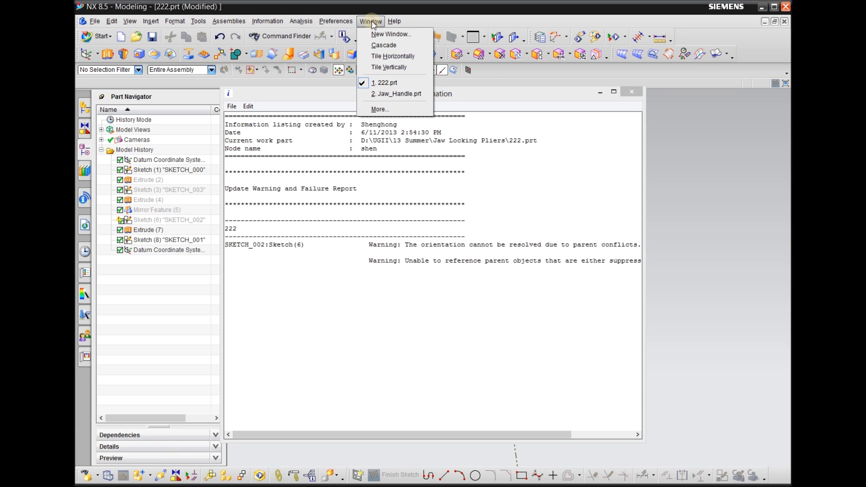
{"action": "left_click", "coordinate": [633, 92]}
{"action": "left_click", "coordinate": [370, 21]}
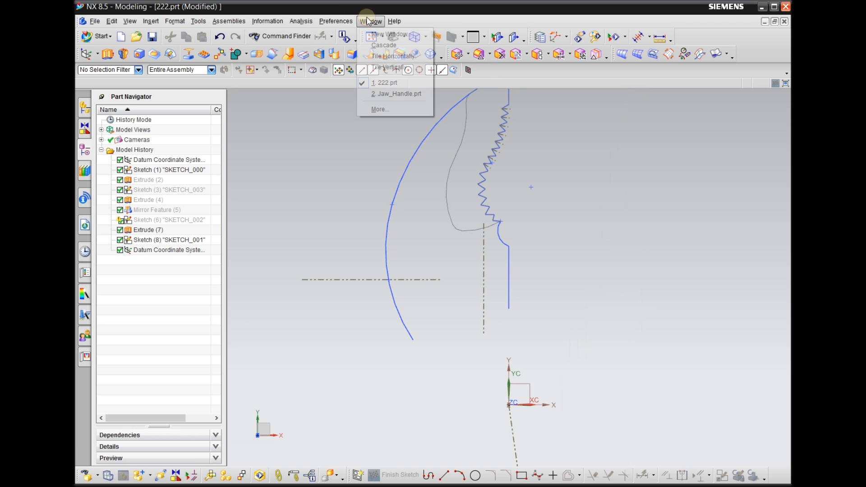
{"action": "left_click", "coordinate": [378, 85]}
{"action": "left_click", "coordinate": [371, 21]}
{"action": "left_click", "coordinate": [378, 95]}
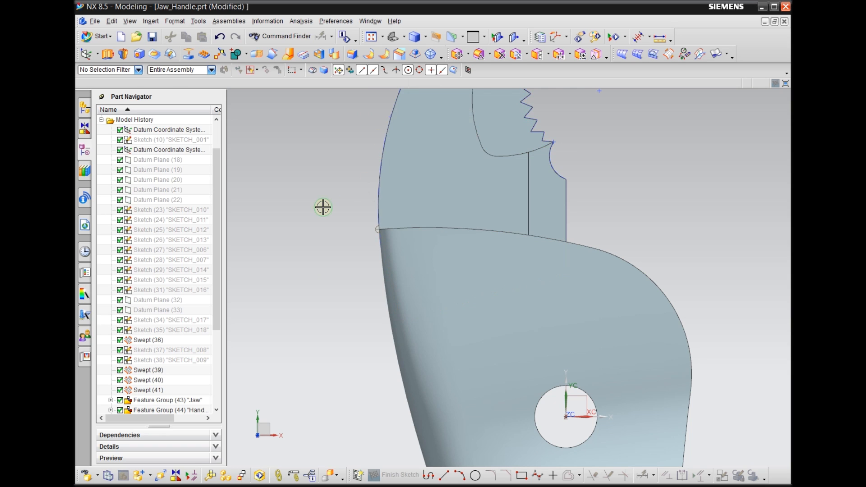
Examine the back arc's radius dimension in the Jaw_Handle part's jaw profile sketch, then finish that sketch.
{"action": "middle_click_drag", "start_coordinate": [323, 207], "coordinate": [344, 207]}
{"action": "double_click", "coordinate": [392, 196]}
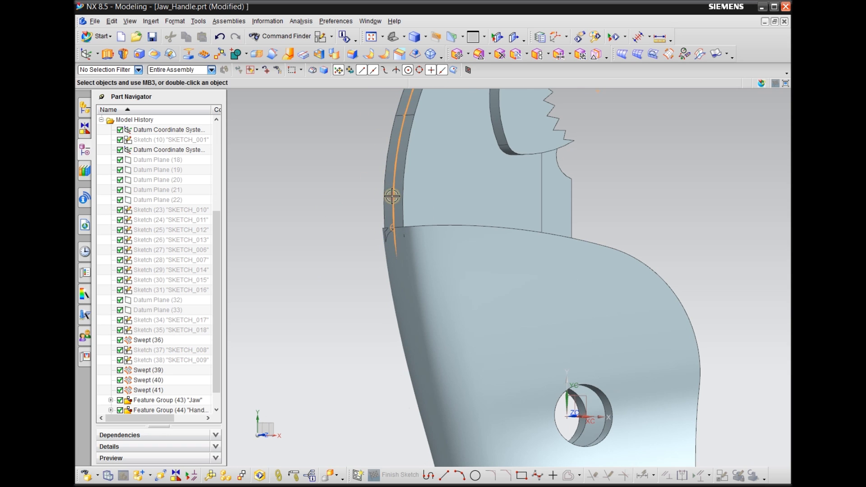
{"action": "scroll", "coordinate": [466, 404], "scroll_direction": "up", "scroll_amount": 2}
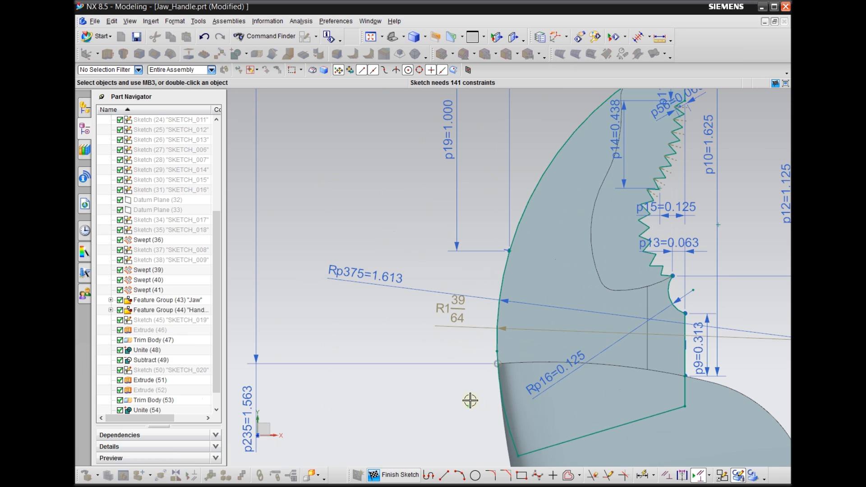
{"action": "scroll", "coordinate": [468, 330], "scroll_direction": "up", "scroll_amount": 1}
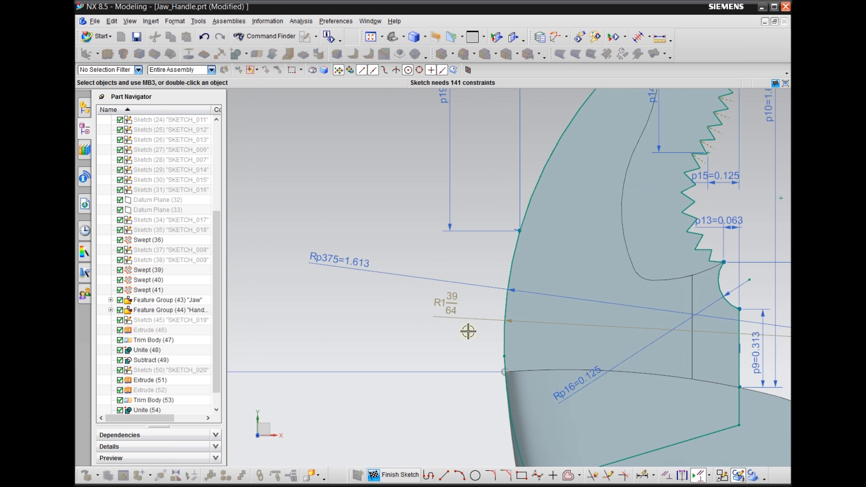
{"action": "left_click", "coordinate": [370, 21]}
{"action": "left_click", "coordinate": [384, 475]}
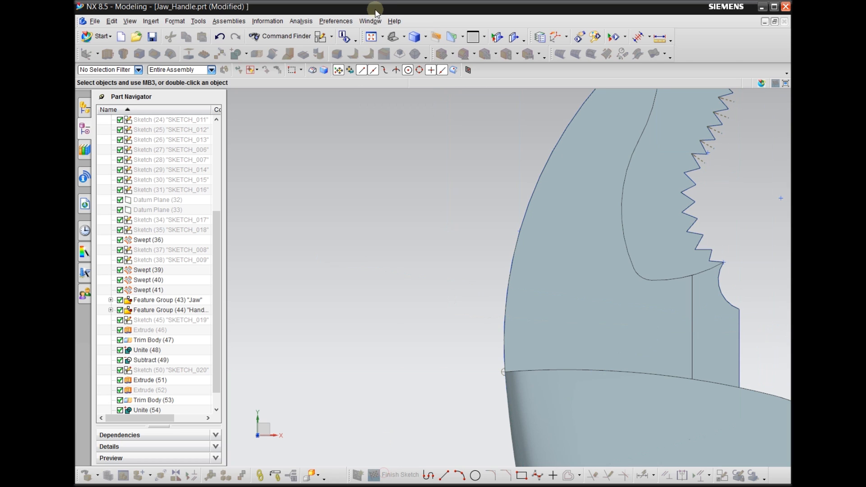
In the 222 part's SKETCH_000, set the lower back arc's driving radius to 1.609 in.
{"action": "left_click", "coordinate": [370, 22]}
{"action": "left_click", "coordinate": [378, 82]}
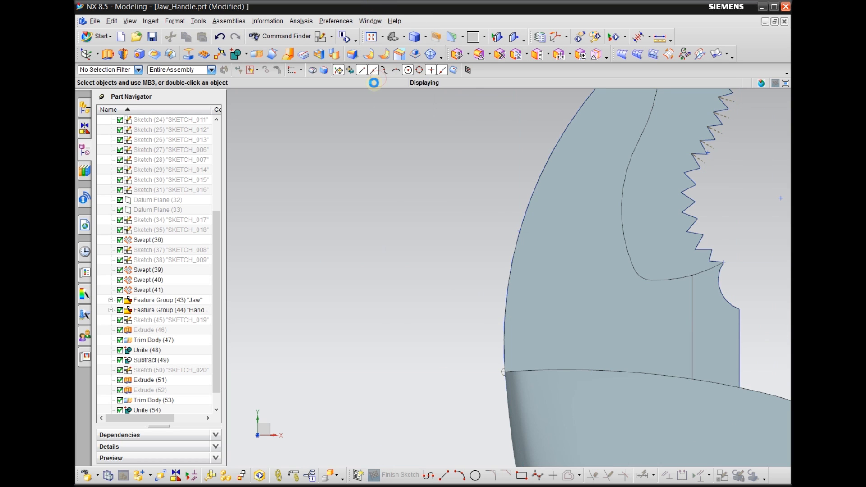
{"action": "scroll", "coordinate": [380, 302], "scroll_direction": "up", "scroll_amount": 2}
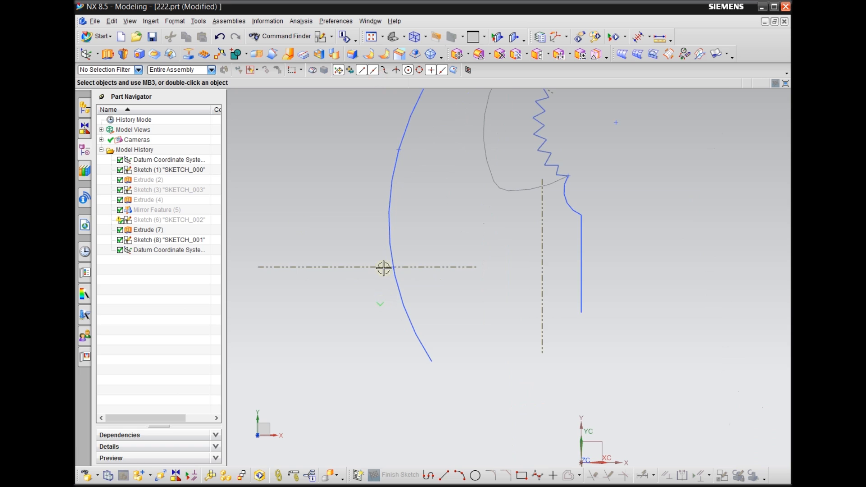
{"action": "double_click", "coordinate": [391, 244]}
{"action": "scroll", "coordinate": [393, 239], "scroll_direction": "up", "scroll_amount": 3}
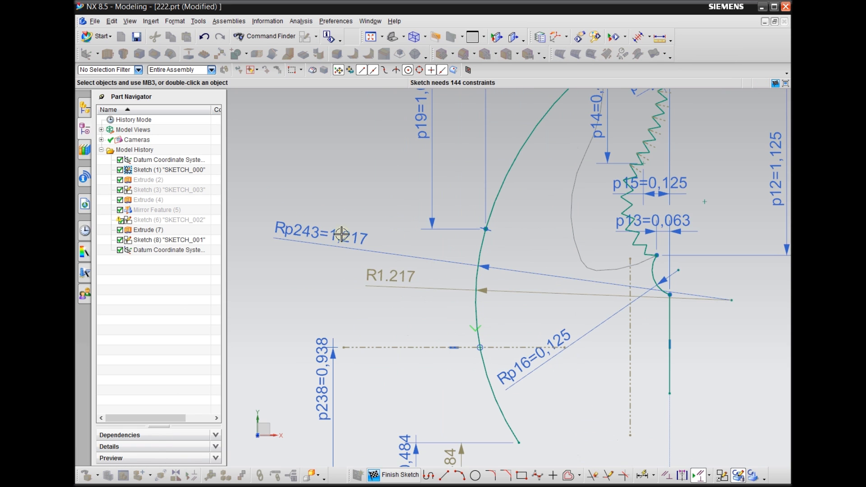
{"action": "double_click", "coordinate": [336, 232]}
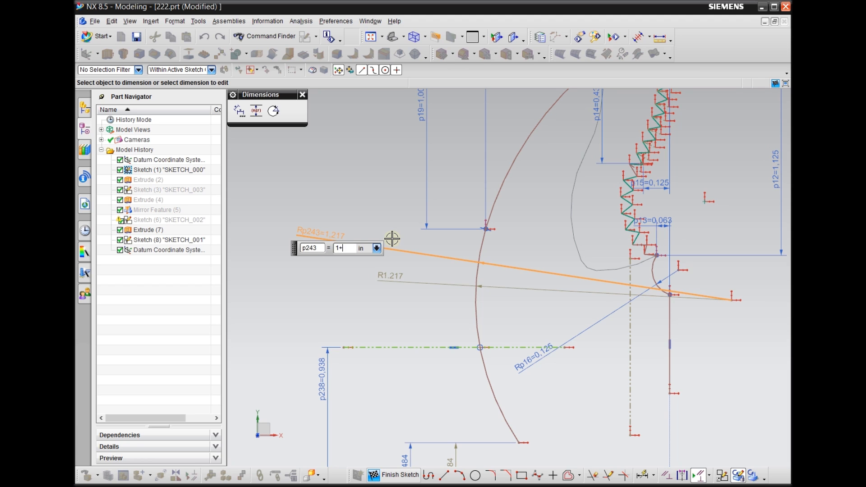
{"action": "key", "text": "Return"}
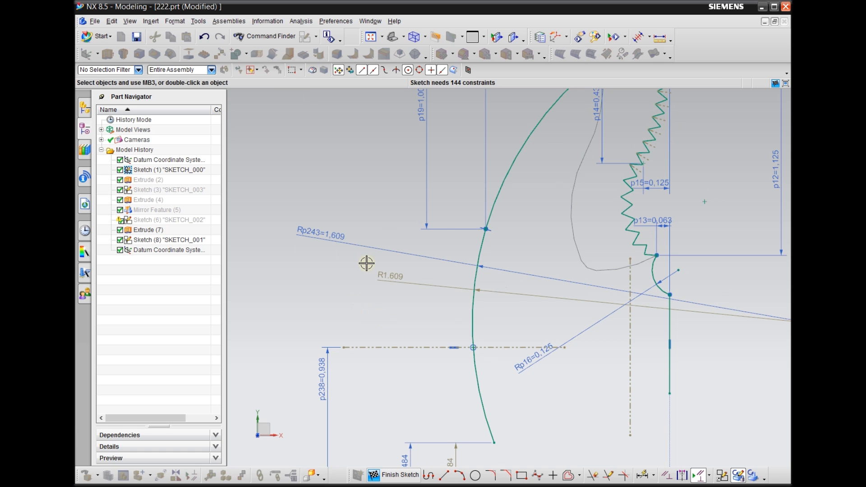
{"action": "scroll", "coordinate": [357, 302], "scroll_direction": "down", "scroll_amount": 3}
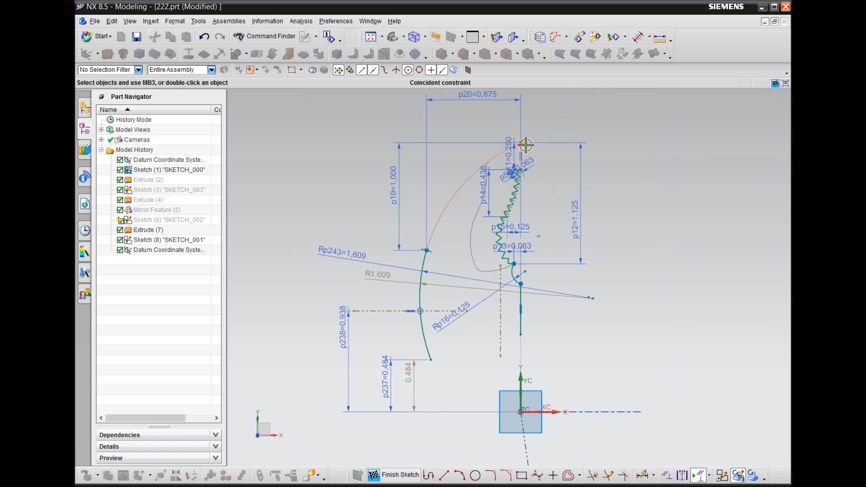
Close the jaw profile with a line from the lower end of the outer arc to the lower end of the inner vertical line.
{"action": "scroll", "coordinate": [519, 149], "scroll_direction": "up", "scroll_amount": 4}
{"action": "scroll", "coordinate": [528, 130], "scroll_direction": "down", "scroll_amount": 4}
{"action": "left_click", "coordinate": [527, 132]}
{"action": "scroll", "coordinate": [441, 334], "scroll_direction": "up", "scroll_amount": 3}
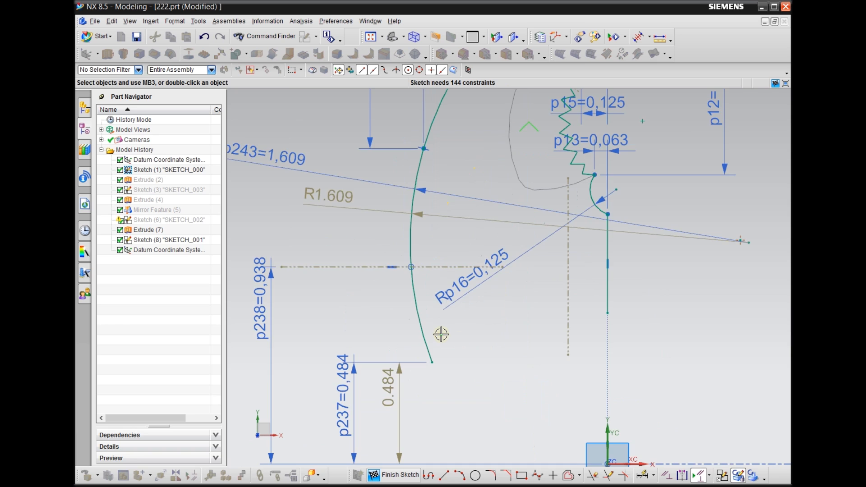
{"action": "scroll", "coordinate": [441, 334], "scroll_direction": "down", "scroll_amount": 1}
{"action": "scroll", "coordinate": [445, 343], "scroll_direction": "up", "scroll_amount": 1}
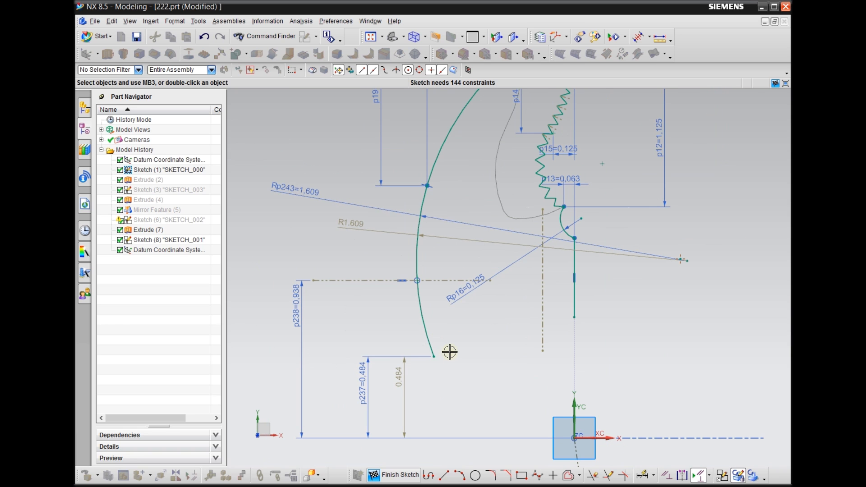
{"action": "scroll", "coordinate": [516, 353], "scroll_direction": "down", "scroll_amount": 2}
{"action": "scroll", "coordinate": [516, 354], "scroll_direction": "up", "scroll_amount": 2}
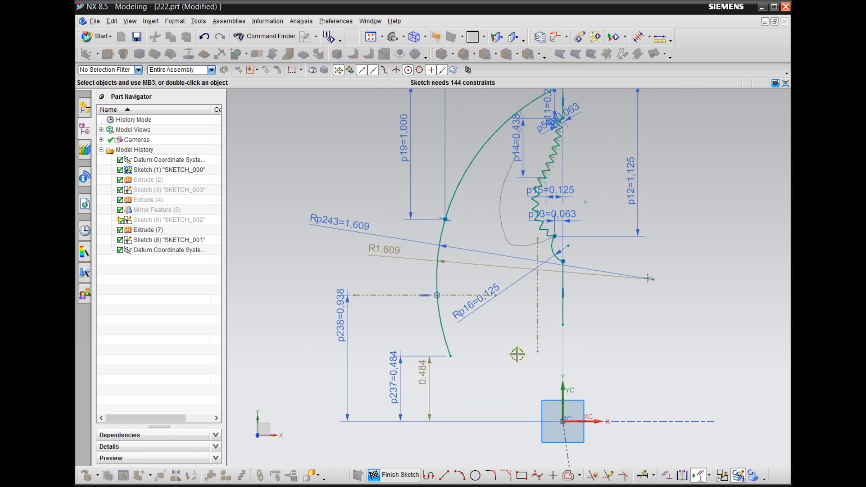
{"action": "left_click", "coordinate": [444, 475]}
{"action": "left_click", "coordinate": [434, 356]}
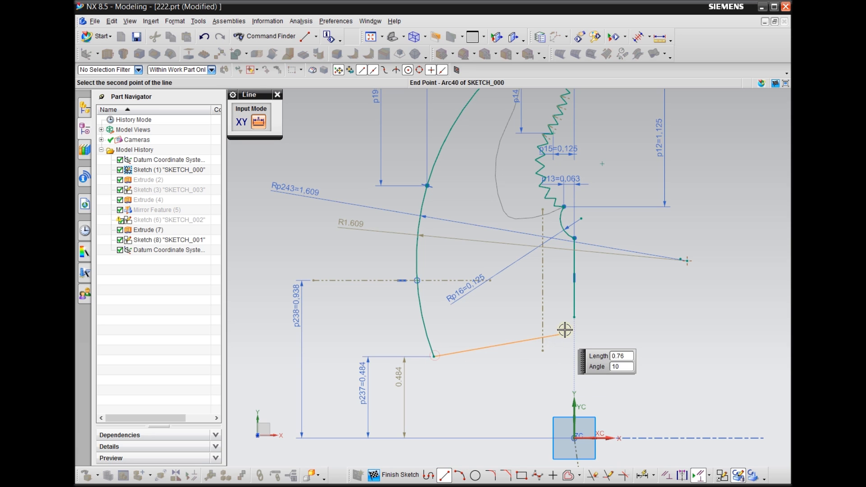
{"action": "left_click", "coordinate": [574, 317]}
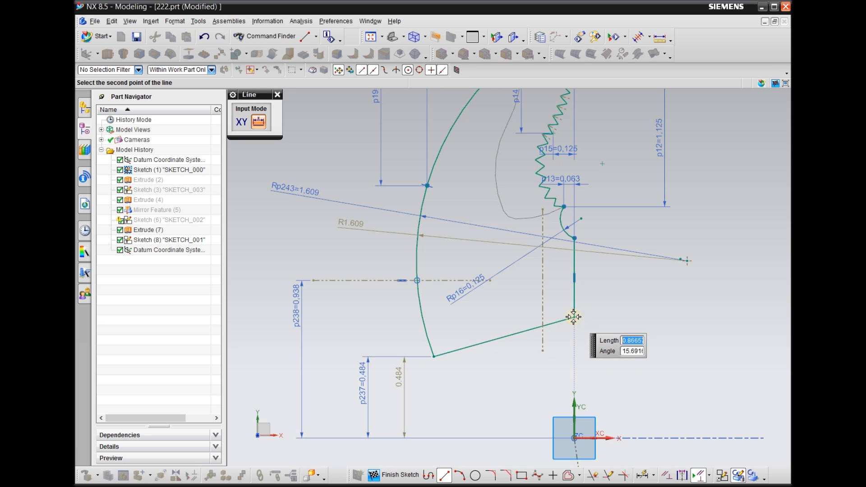
{"action": "scroll", "coordinate": [499, 367], "scroll_direction": "down", "scroll_amount": 2}
{"action": "key", "text": "Escape"}
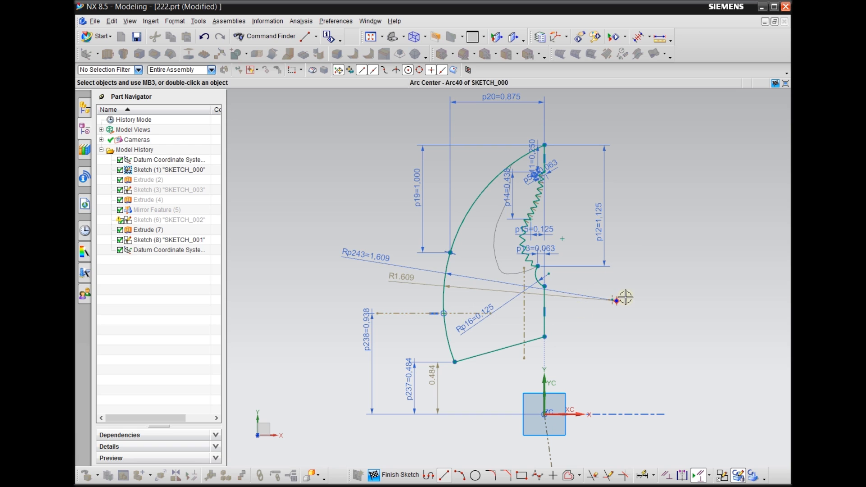
Finish editing the jaw sketch and dismiss the update report.
{"action": "mouse_move", "coordinate": [650, 282]}
{"action": "middle_mouse_down", "text": "shift"}
{"action": "mouse_move", "coordinate": [595, 297]}
{"action": "mouse_move", "coordinate": [580, 314]}
{"action": "middle_mouse_up", "text": "shift"}
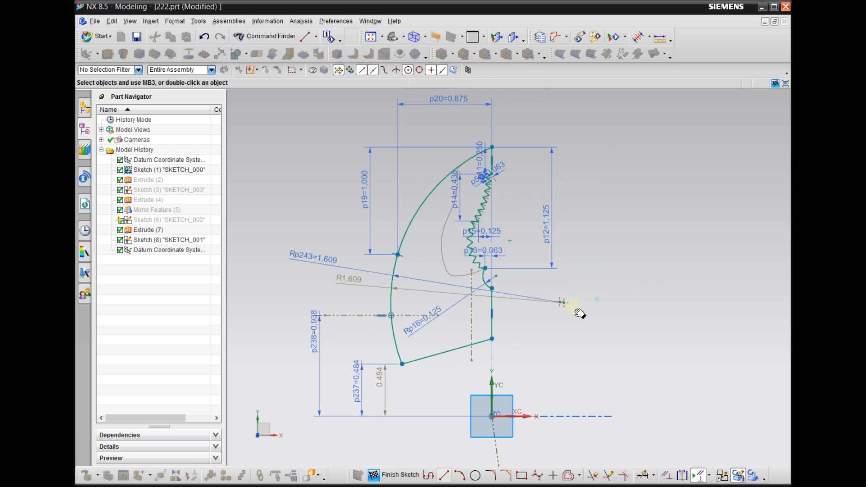
{"action": "left_click", "coordinate": [392, 474]}
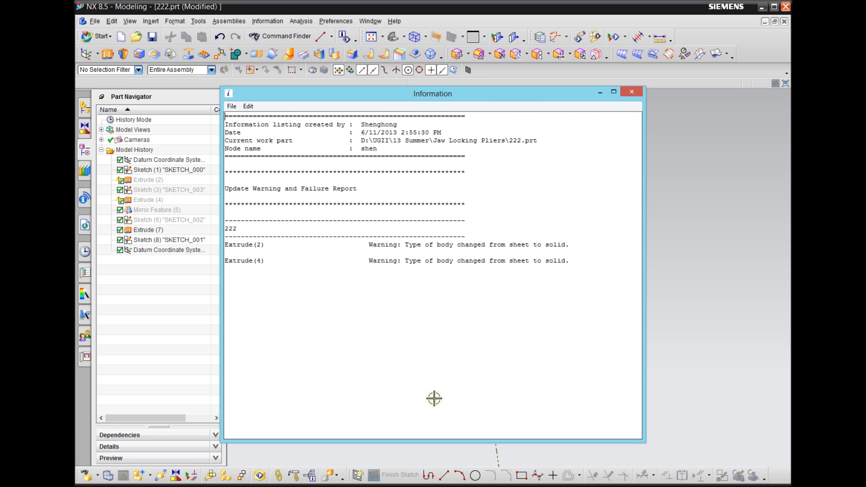
{"action": "left_click", "coordinate": [630, 92]}
{"action": "mouse_move", "coordinate": [499, 313]}
{"action": "middle_mouse_down"}
{"action": "mouse_move", "coordinate": [526, 297]}
{"action": "mouse_move", "coordinate": [507, 281]}
{"action": "mouse_move", "coordinate": [496, 303]}
{"action": "middle_mouse_up"}
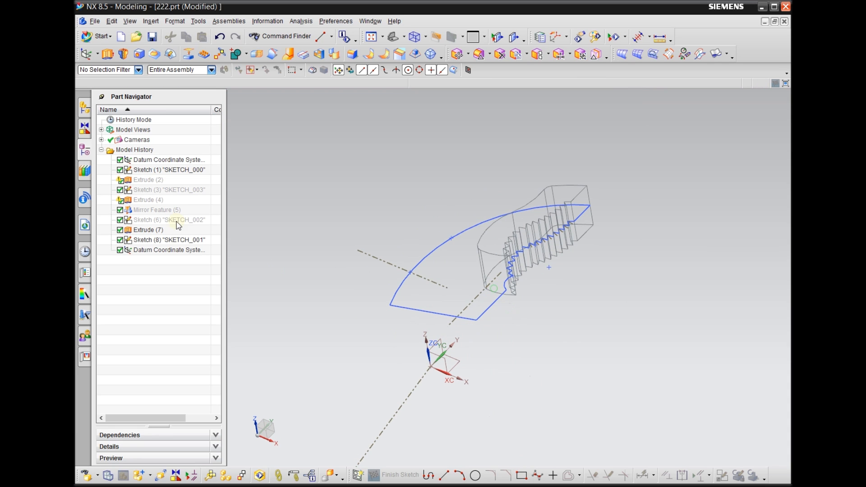
Edit Extrude (2), replacing its section with the closed jaw profile selected through the Connected Curves rule.
{"action": "left_click", "coordinate": [142, 181]}
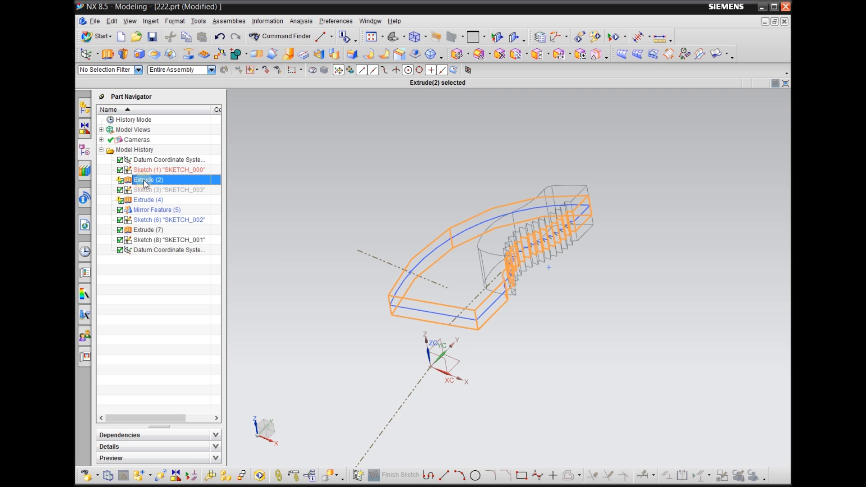
{"action": "double_click", "coordinate": [145, 181]}
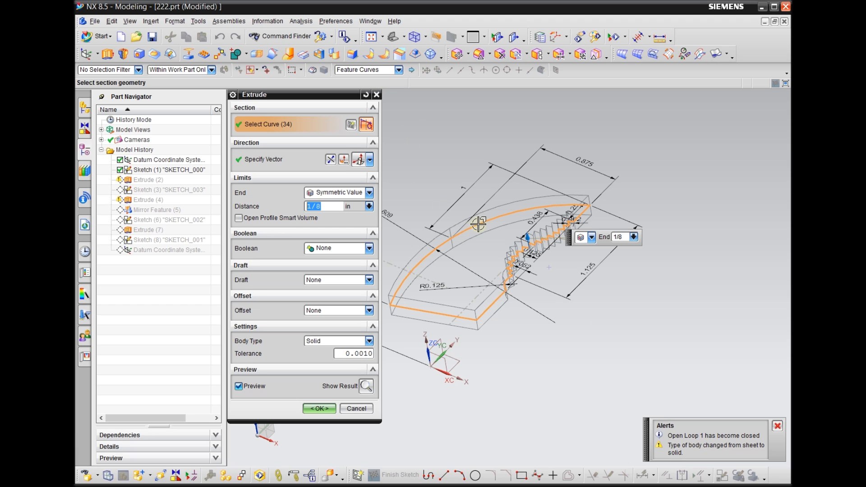
{"action": "left_click", "coordinate": [319, 408]}
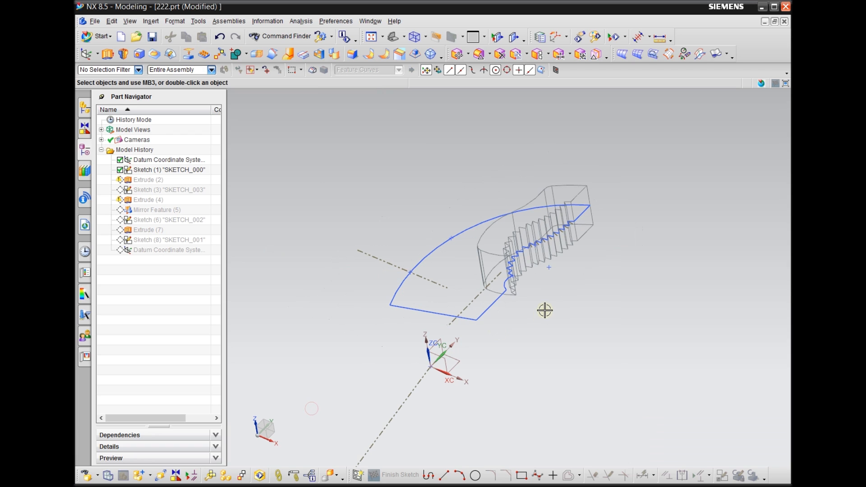
{"action": "double_click", "coordinate": [152, 181]}
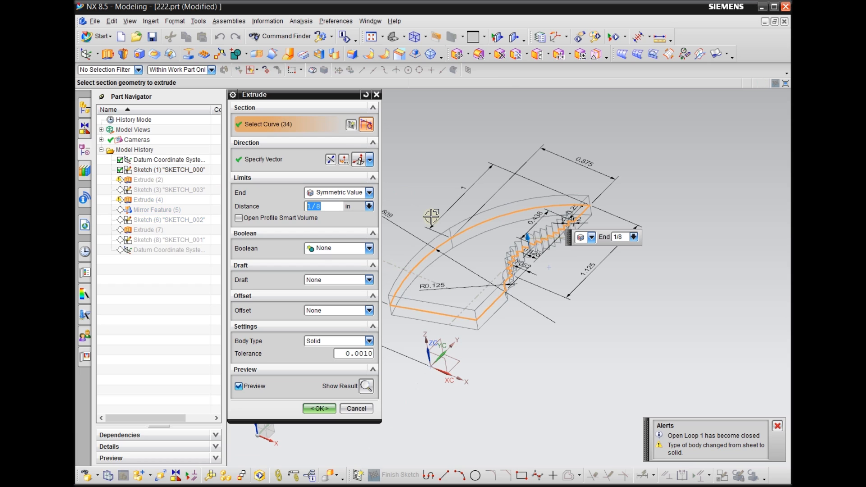
{"action": "left_click", "coordinate": [440, 247], "text": "shift"}
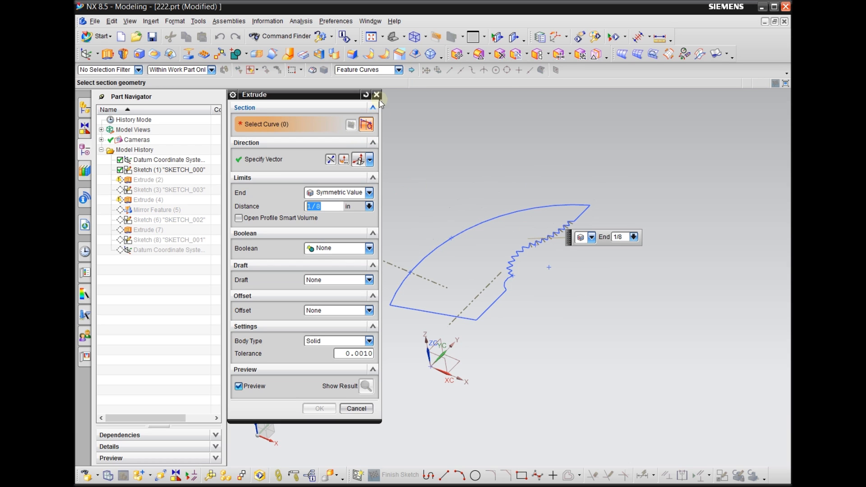
{"action": "left_click", "coordinate": [383, 70]}
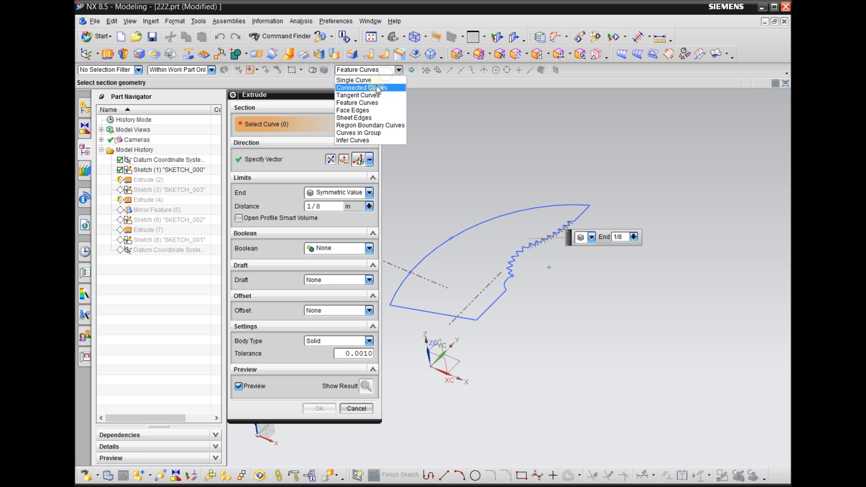
{"action": "left_click", "coordinate": [366, 89]}
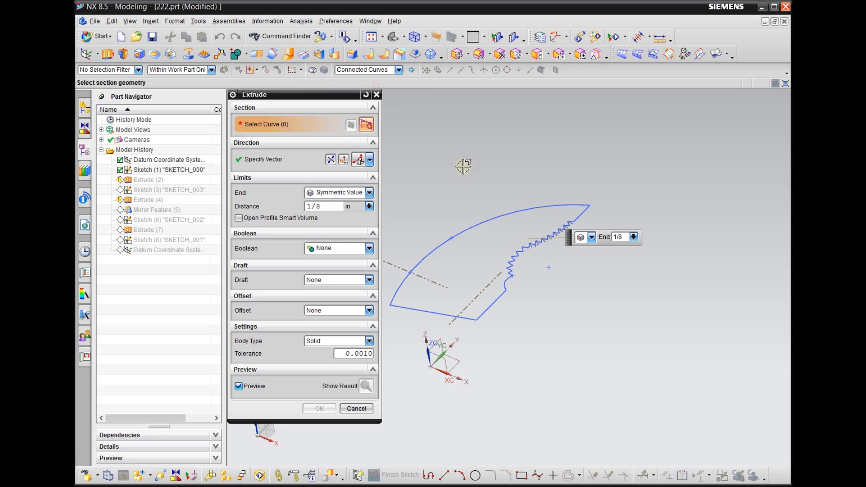
{"action": "left_click", "coordinate": [477, 225]}
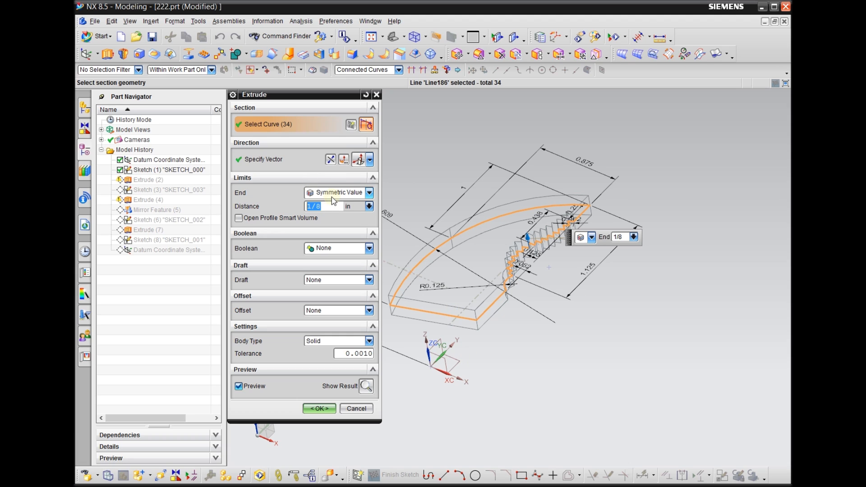
{"action": "left_click", "coordinate": [318, 410]}
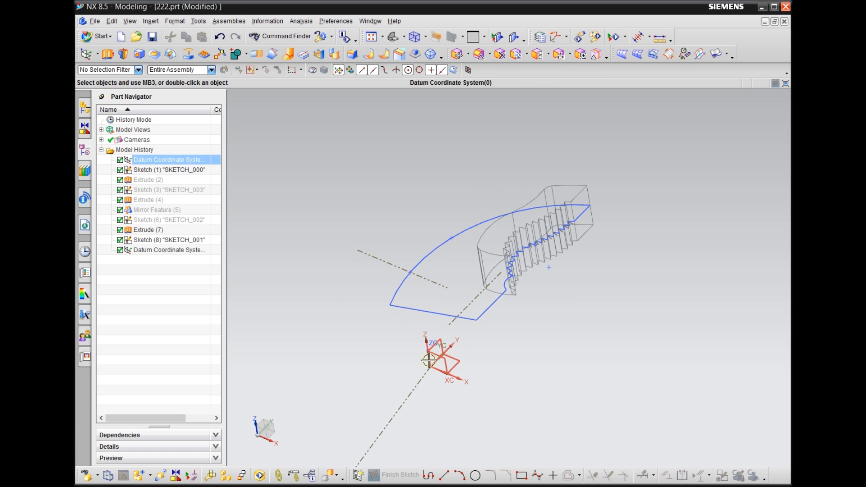
Show the hidden Extrude (2) body and switch the model to a shaded display with edges.
{"action": "right_click", "coordinate": [166, 181]}
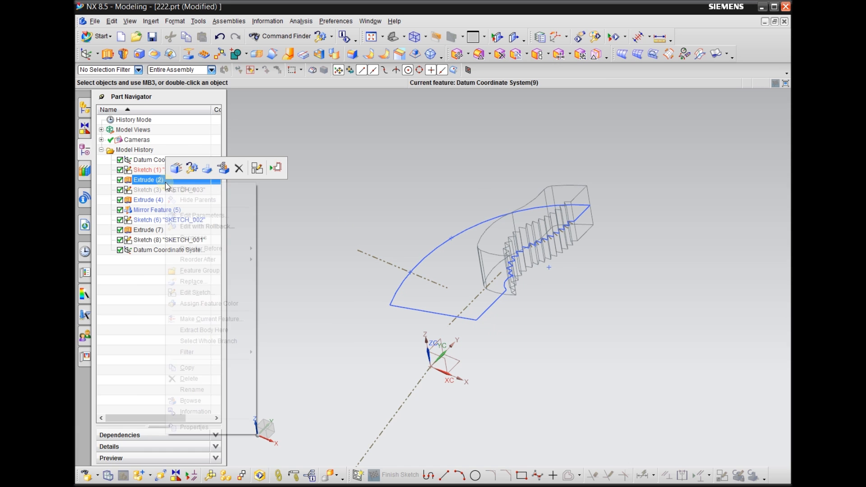
{"action": "left_click", "coordinate": [183, 190]}
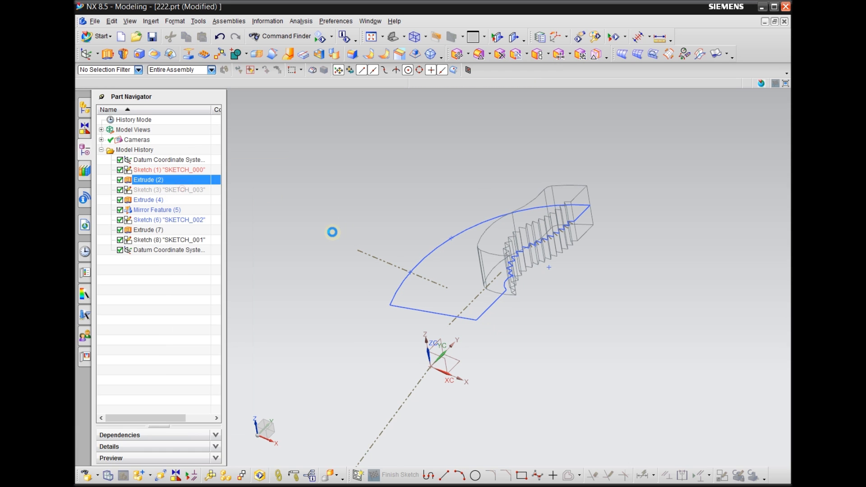
{"action": "right_click", "coordinate": [548, 339]}
{"action": "right_click_drag", "start_coordinate": [554, 328], "coordinate": [550, 323]}
{"action": "scroll", "coordinate": [493, 262], "scroll_direction": "up", "scroll_amount": 2}
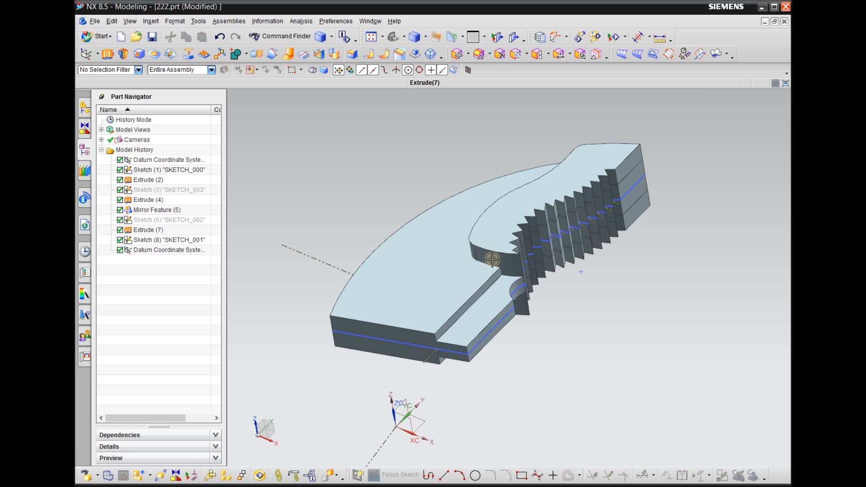
{"action": "mouse_move", "coordinate": [560, 335]}
{"action": "middle_mouse_down"}
{"action": "mouse_move", "coordinate": [570, 356]}
{"action": "mouse_move", "coordinate": [570, 348]}
{"action": "middle_mouse_up"}
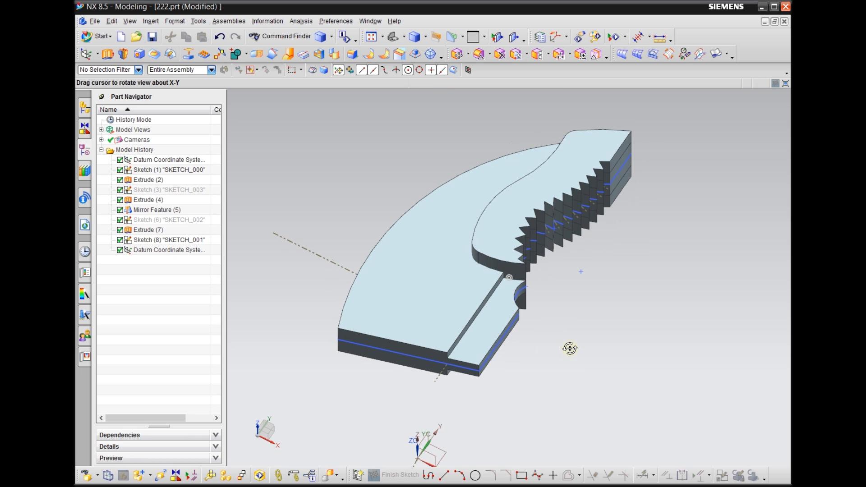
Show the hidden Sketch (3) "SKETCH_003" beside the stepped edge of the jaw.
{"action": "left_click", "coordinate": [183, 190]}
{"action": "right_click", "coordinate": [182, 190]}
{"action": "left_click", "coordinate": [190, 195]}
{"action": "left_click", "coordinate": [604, 357]}
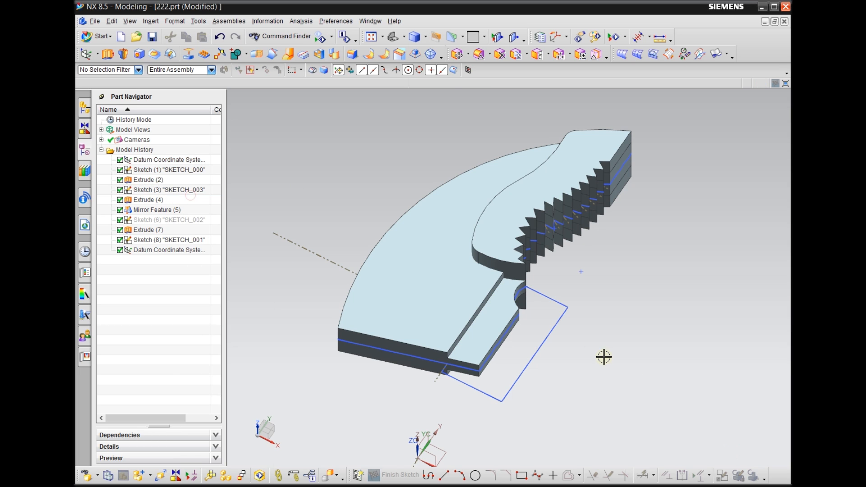
{"action": "mouse_move", "coordinate": [570, 344]}
{"action": "middle_mouse_down"}
{"action": "mouse_move", "coordinate": [570, 318]}
{"action": "mouse_move", "coordinate": [570, 344]}
{"action": "mouse_move", "coordinate": [566, 334]}
{"action": "mouse_move", "coordinate": [559, 342]}
{"action": "middle_mouse_up"}
{"action": "middle_click_drag", "start_coordinate": [579, 387], "coordinate": [589, 400]}
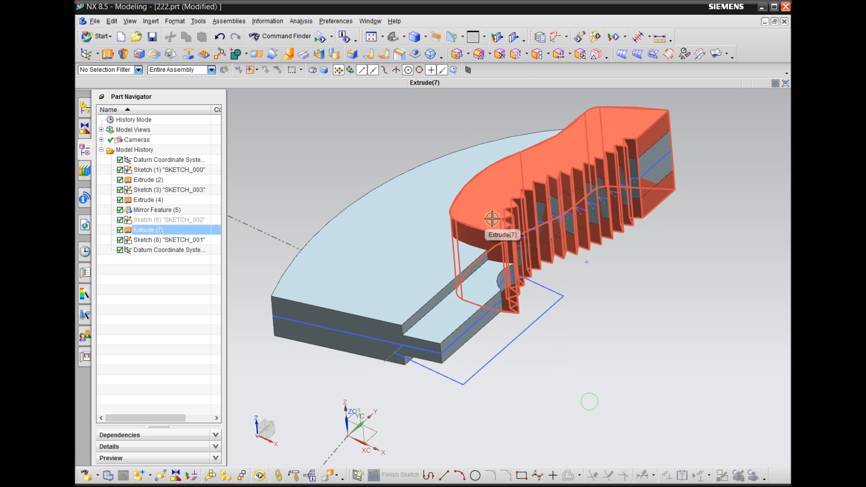
Examine the toothed block Extrude (7) and its Sketch (6) "SKETCH_002" outline on the jaw body.
{"action": "left_click", "coordinate": [506, 197]}
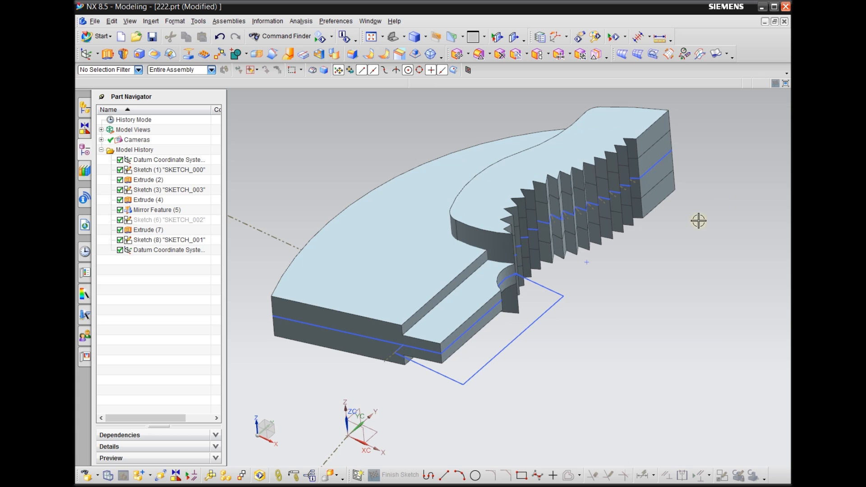
{"action": "scroll", "coordinate": [676, 251], "scroll_direction": "down", "scroll_amount": 1}
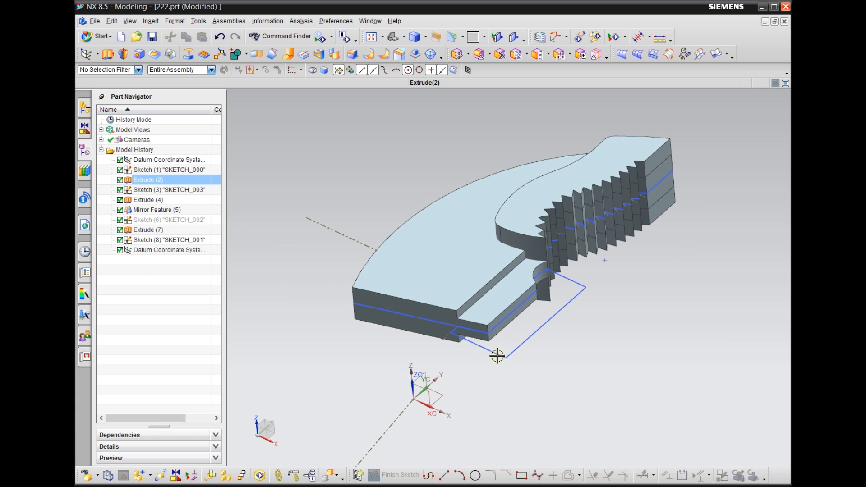
{"action": "middle_click_drag", "start_coordinate": [341, 346], "coordinate": [346, 365]}
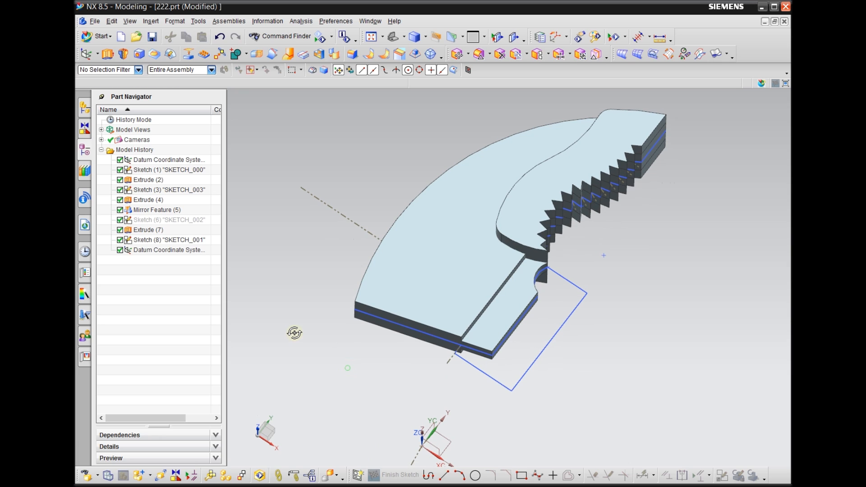
{"action": "left_click", "coordinate": [183, 220]}
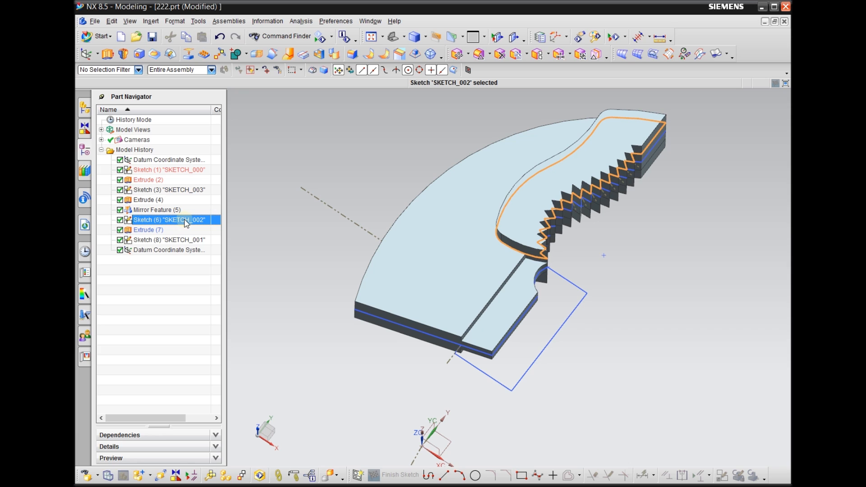
{"action": "left_click_drag", "start_coordinate": [185, 223], "coordinate": [182, 179]}
{"action": "left_click", "coordinate": [315, 259]}
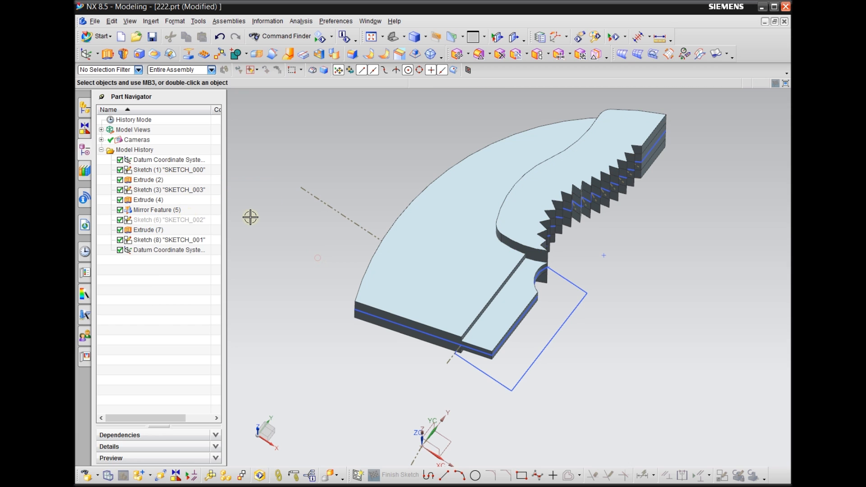
{"action": "left_click", "coordinate": [184, 221]}
{"action": "mouse_move", "coordinate": [396, 180]}
{"action": "middle_mouse_down"}
{"action": "mouse_move", "coordinate": [410, 280]}
{"action": "mouse_move", "coordinate": [370, 332]}
{"action": "mouse_move", "coordinate": [387, 334]}
{"action": "mouse_move", "coordinate": [371, 360]}
{"action": "mouse_move", "coordinate": [367, 350]}
{"action": "mouse_move", "coordinate": [374, 359]}
{"action": "middle_mouse_up"}
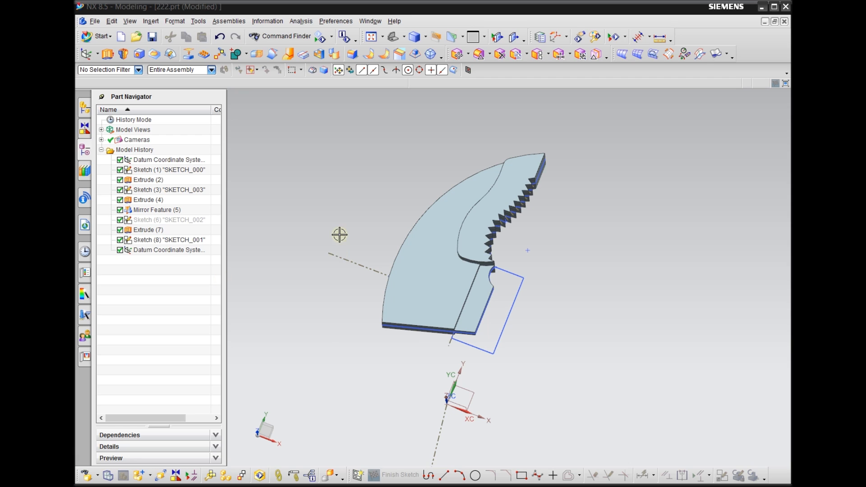
{"action": "middle_click_drag", "start_coordinate": [326, 339], "coordinate": [330, 328]}
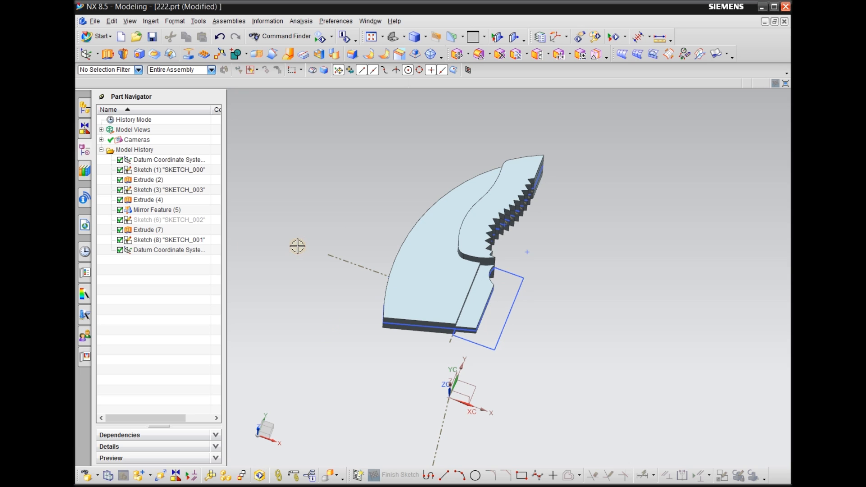
Switch the jaw model from the shaded display to a wireframe display.
{"action": "scroll", "coordinate": [387, 211], "scroll_direction": "down", "scroll_amount": 1}
{"action": "scroll", "coordinate": [392, 208], "scroll_direction": "down", "scroll_amount": 2}
{"action": "middle_click_drag", "start_coordinate": [344, 276], "coordinate": [315, 338]}
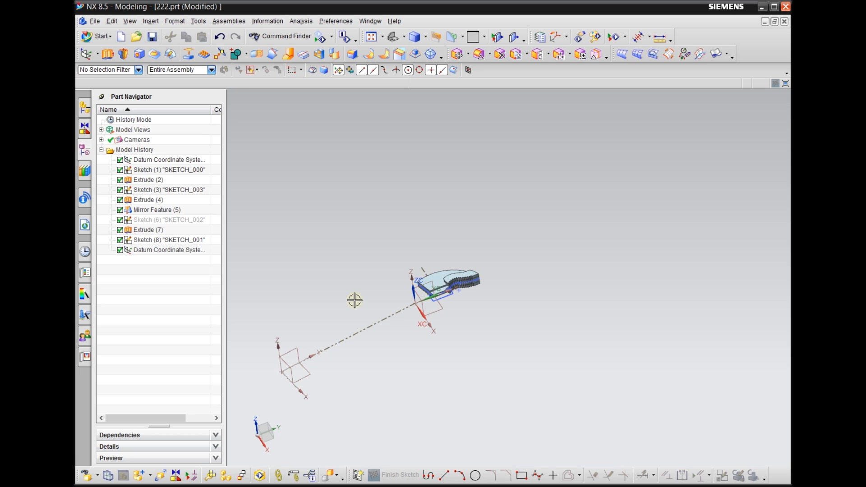
{"action": "right_click_drag", "start_coordinate": [464, 232], "coordinate": [442, 229]}
{"action": "scroll", "coordinate": [657, 251], "scroll_direction": "down", "scroll_amount": 2}
{"action": "scroll", "coordinate": [455, 305], "scroll_direction": "up", "scroll_amount": 6}
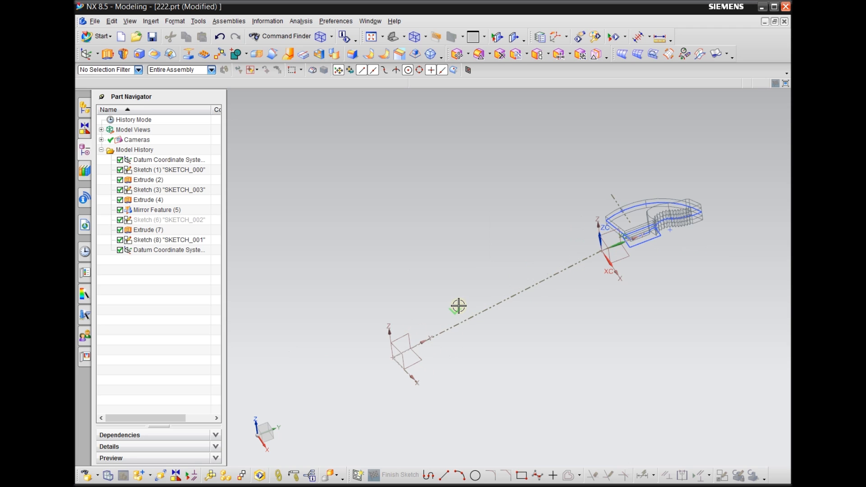
Start an At Distance datum plane referenced to the XZ plane of Datum Coordinate System (9).
{"action": "left_click", "coordinate": [96, 54]}
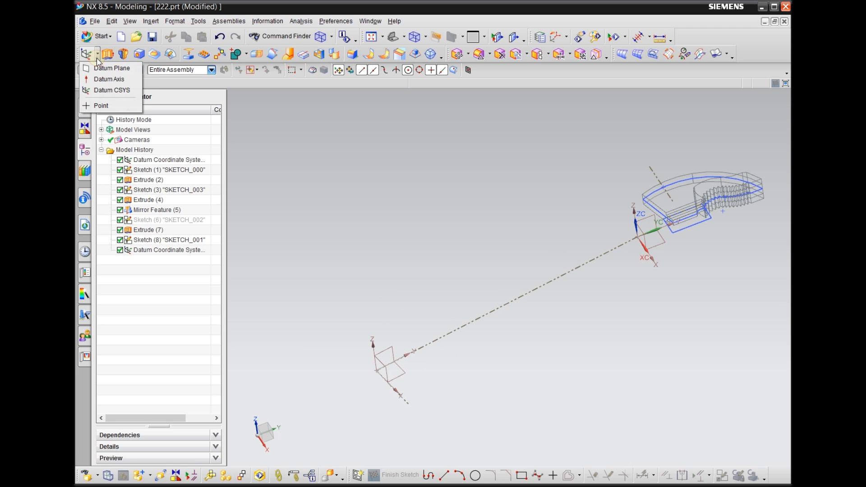
{"action": "left_click", "coordinate": [96, 67]}
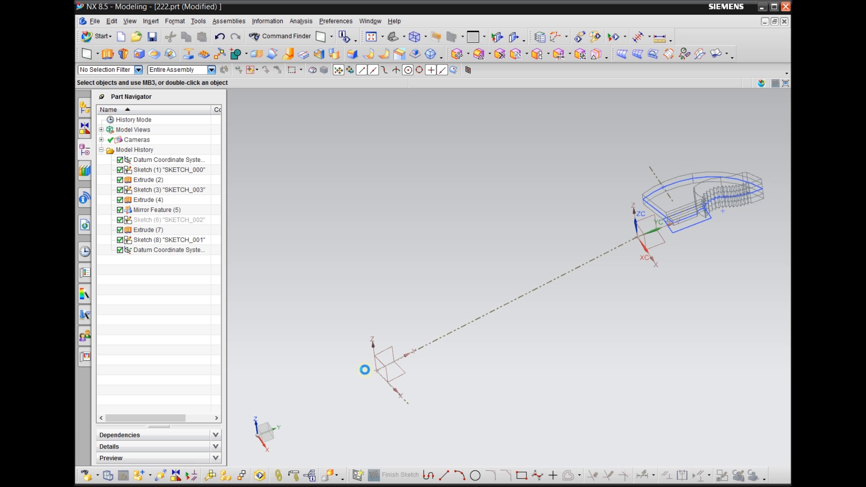
{"action": "middle_click_drag", "start_coordinate": [354, 414], "coordinate": [372, 412]}
{"action": "scroll", "coordinate": [413, 380], "scroll_direction": "up", "scroll_amount": 3}
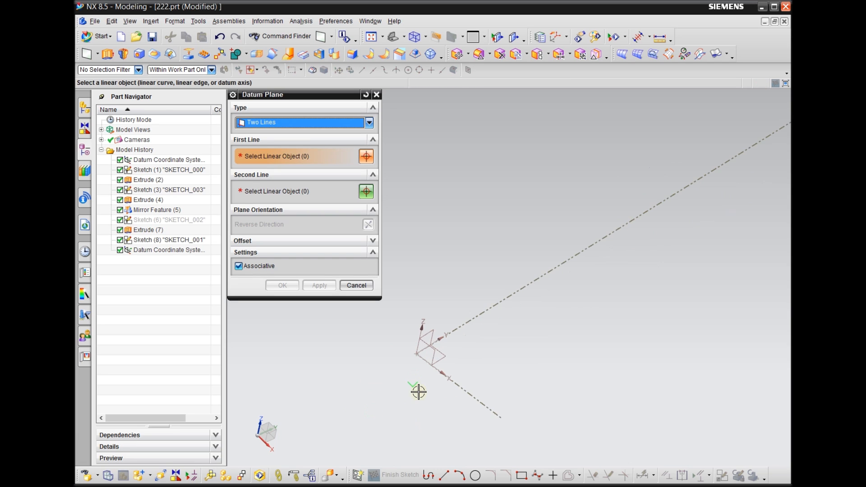
{"action": "scroll", "coordinate": [358, 390], "scroll_direction": "down", "scroll_amount": 4}
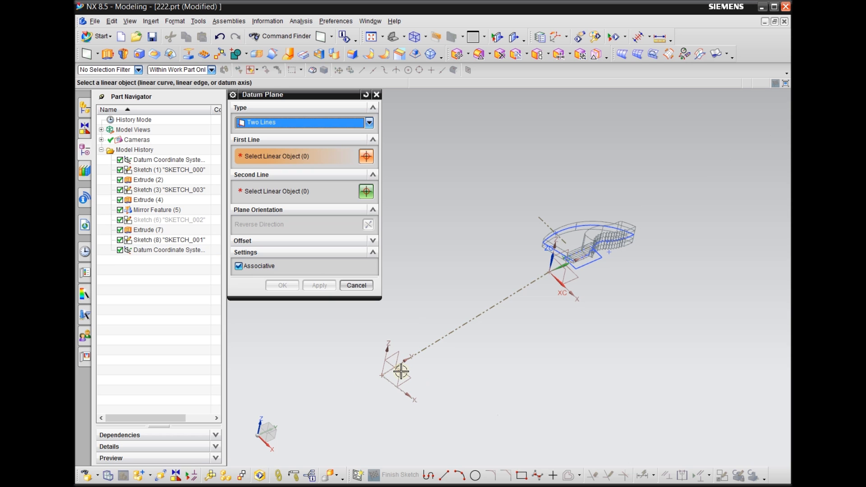
{"action": "mouse_move", "coordinate": [398, 377]}
{"action": "middle_mouse_down"}
{"action": "mouse_move", "coordinate": [397, 363]}
{"action": "mouse_move", "coordinate": [489, 367]}
{"action": "mouse_move", "coordinate": [469, 395]}
{"action": "mouse_move", "coordinate": [439, 401]}
{"action": "mouse_move", "coordinate": [397, 393]}
{"action": "middle_mouse_up"}
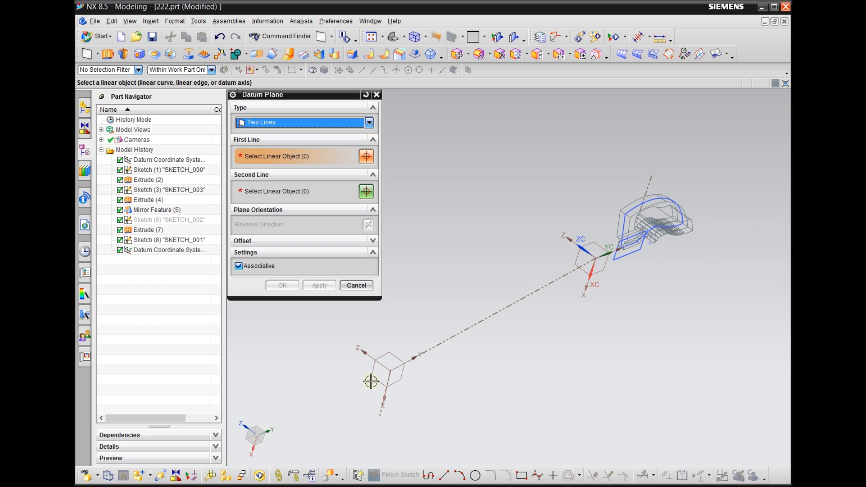
{"action": "left_click", "coordinate": [312, 122]}
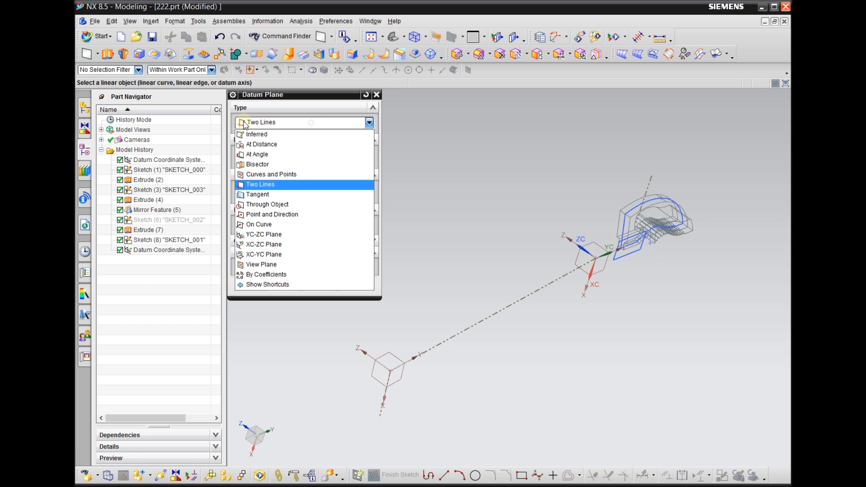
{"action": "left_click", "coordinate": [253, 135]}
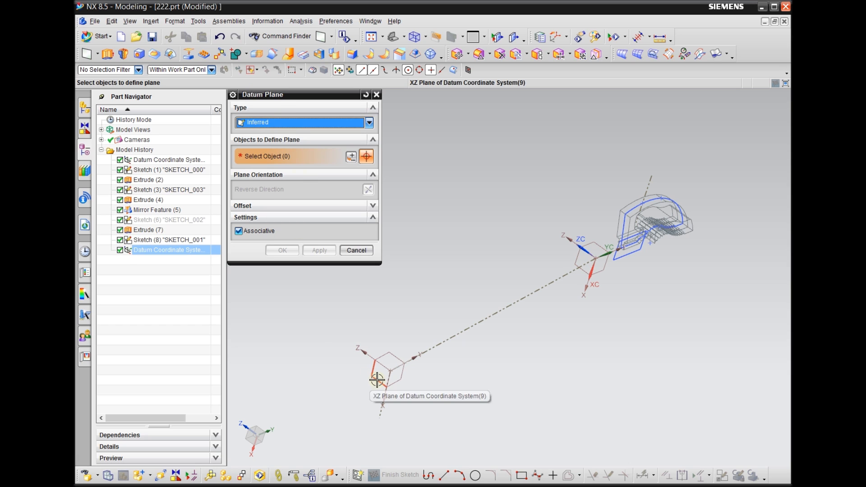
{"action": "left_click", "coordinate": [293, 125]}
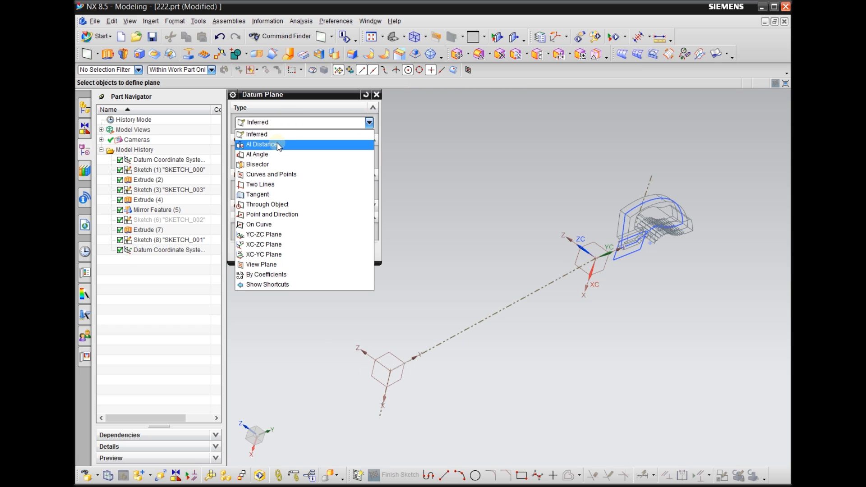
{"action": "left_click", "coordinate": [278, 145]}
{"action": "left_click", "coordinate": [376, 382]}
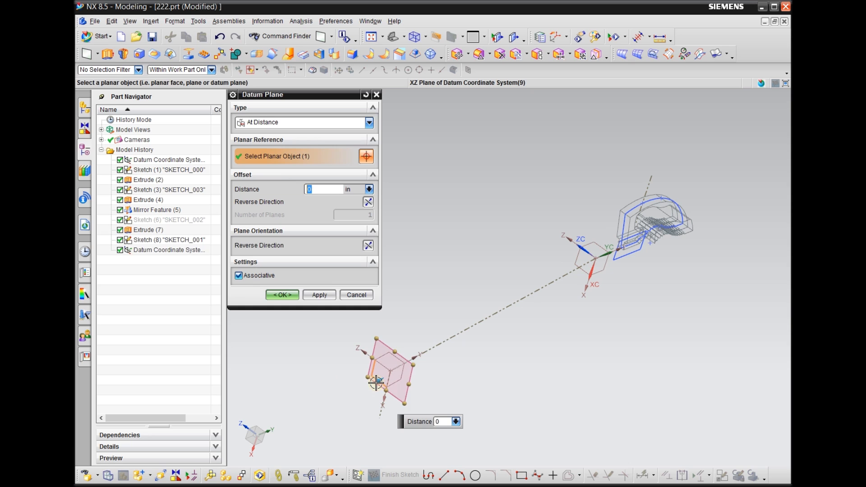
Offset the datum plane 3.9375 in along the centreline towards the jaw and create it as a single associative plane.
{"action": "middle_click_drag", "start_coordinate": [495, 400], "coordinate": [534, 380]}
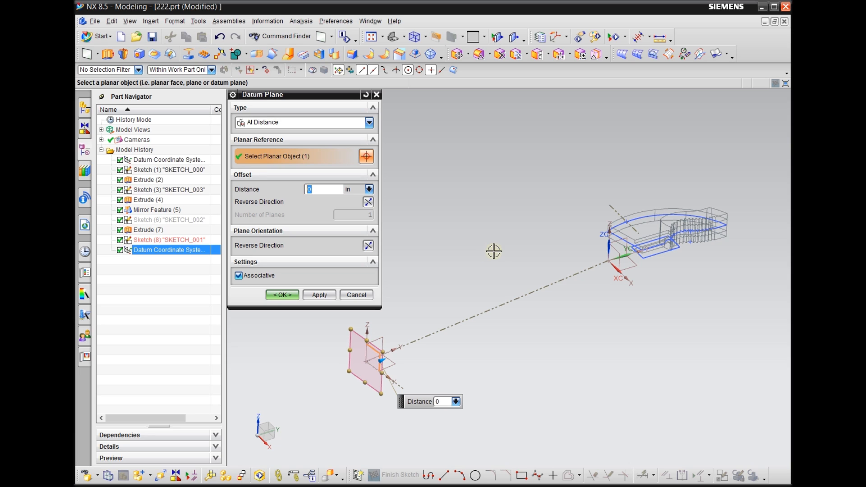
{"action": "left_click_drag", "start_coordinate": [389, 359], "coordinate": [524, 309]}
{"action": "left_click", "coordinate": [577, 345]}
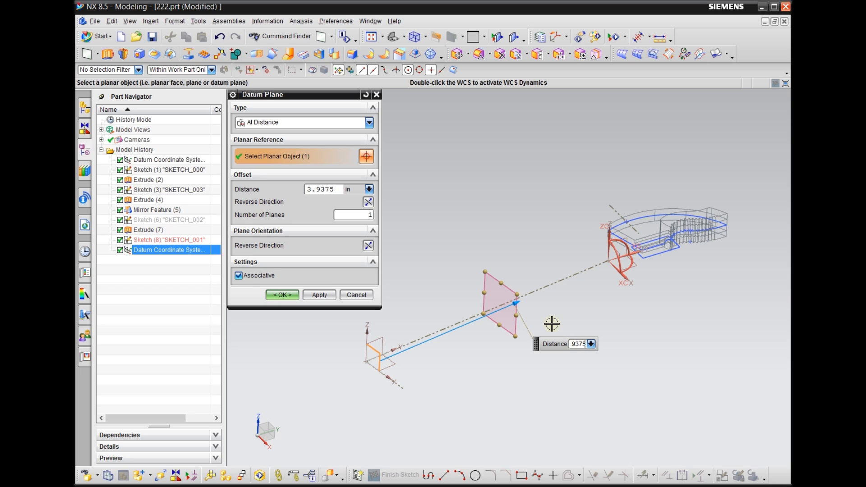
{"action": "key", "text": "Return"}
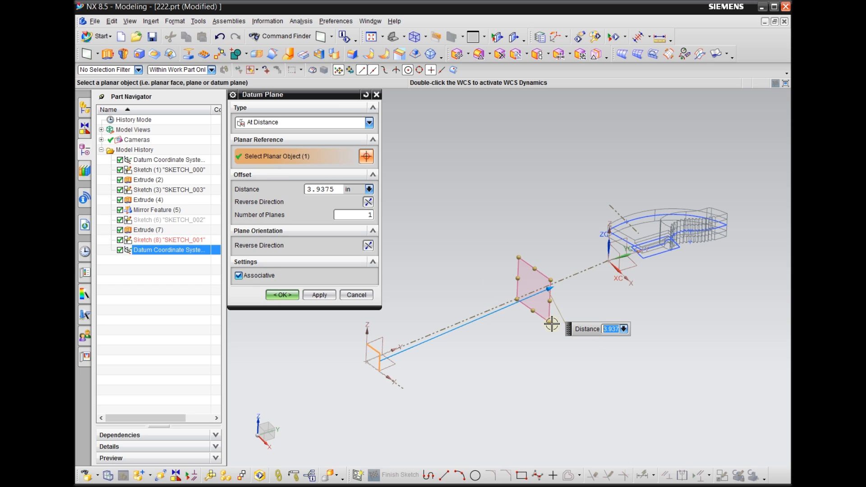
{"action": "left_click", "coordinate": [316, 297]}
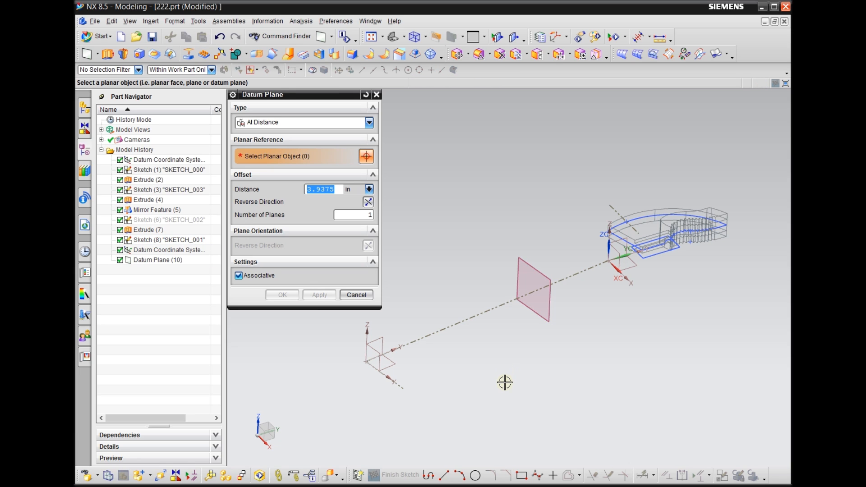
Define a Point and Direction datum plane through the existing origin point of Datum Coordinate System (0).
{"action": "scroll", "coordinate": [623, 253], "scroll_direction": "up", "scroll_amount": 3}
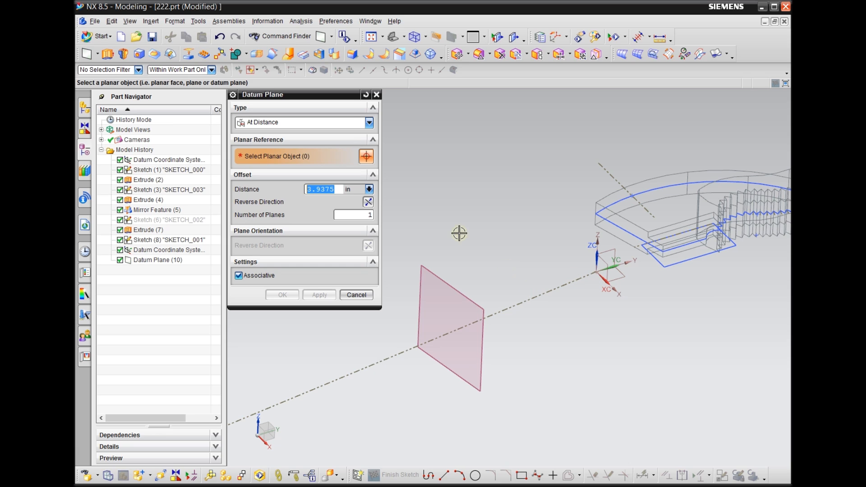
{"action": "left_click", "coordinate": [354, 123]}
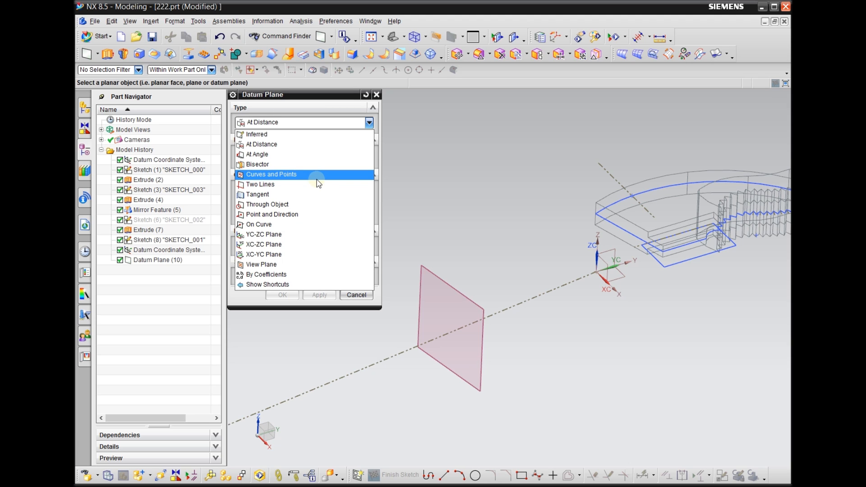
{"action": "left_click", "coordinate": [302, 214]}
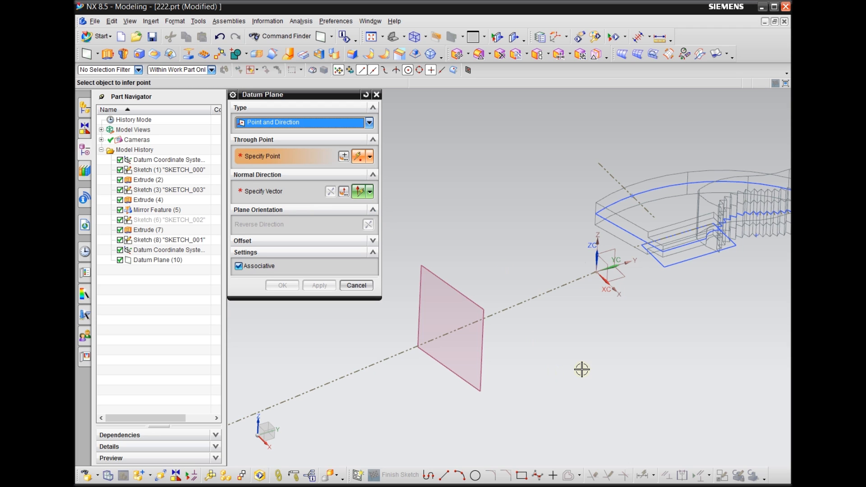
{"action": "scroll", "coordinate": [582, 369], "scroll_direction": "down", "scroll_amount": 1}
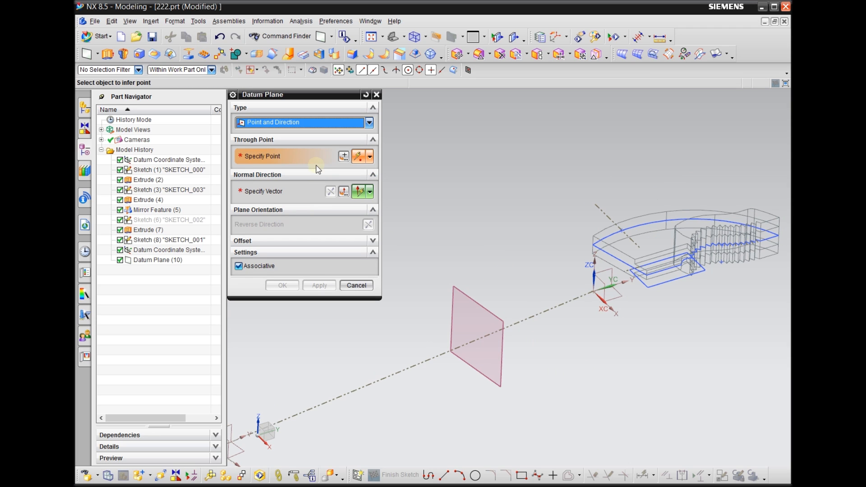
{"action": "scroll", "coordinate": [544, 279], "scroll_direction": "up", "scroll_amount": 1}
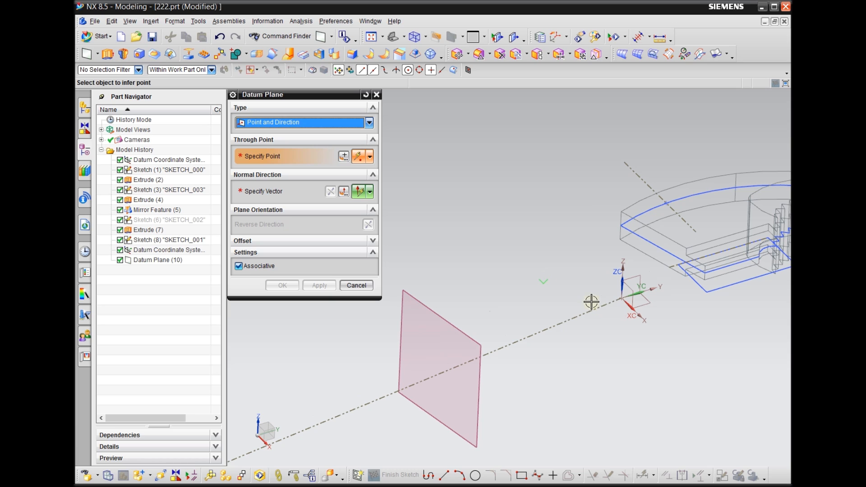
{"action": "left_click", "coordinate": [622, 299]}
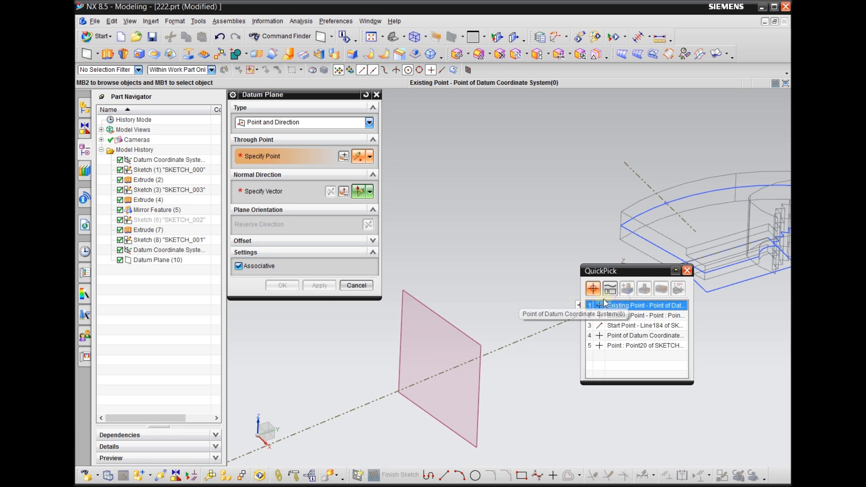
{"action": "left_click", "coordinate": [622, 306]}
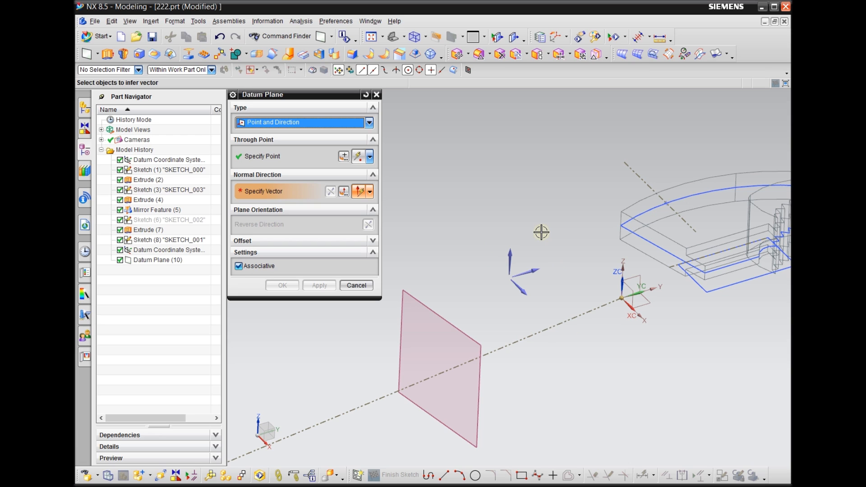
Set the plane's normal along the long dash-dot centreline, create the plane and leave the Datum Plane command.
{"action": "scroll", "coordinate": [561, 310], "scroll_direction": "down", "scroll_amount": 1}
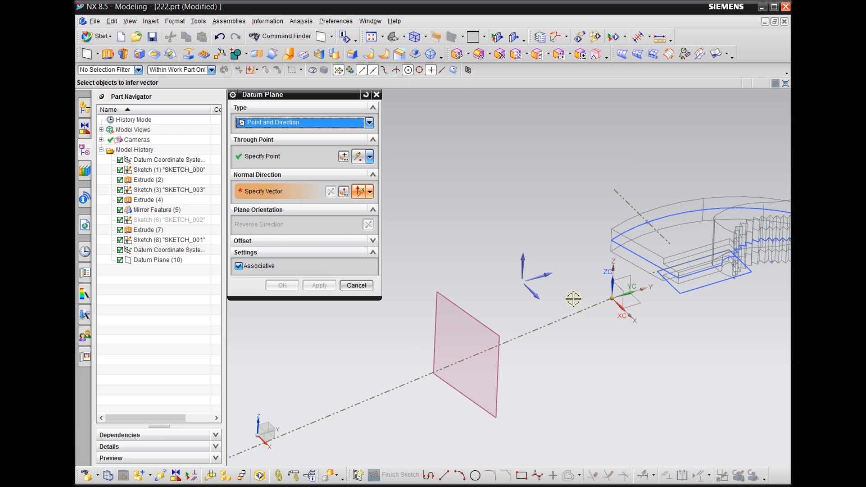
{"action": "left_click", "coordinate": [548, 329]}
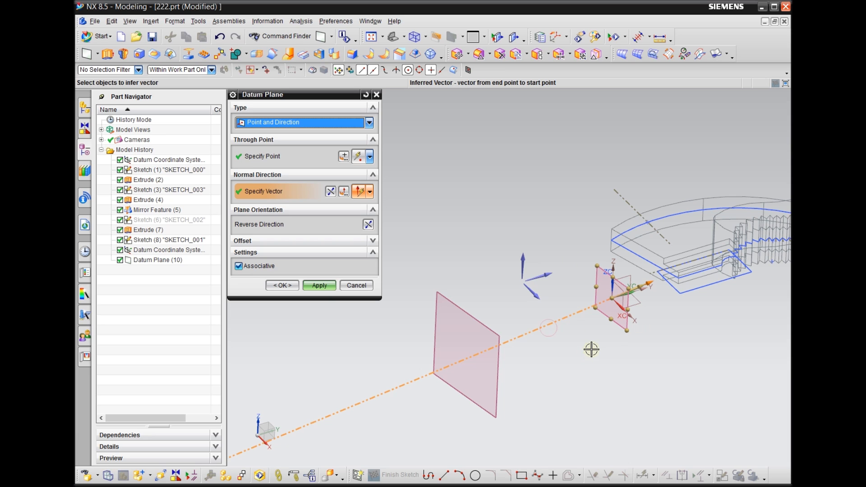
{"action": "left_click", "coordinate": [319, 286]}
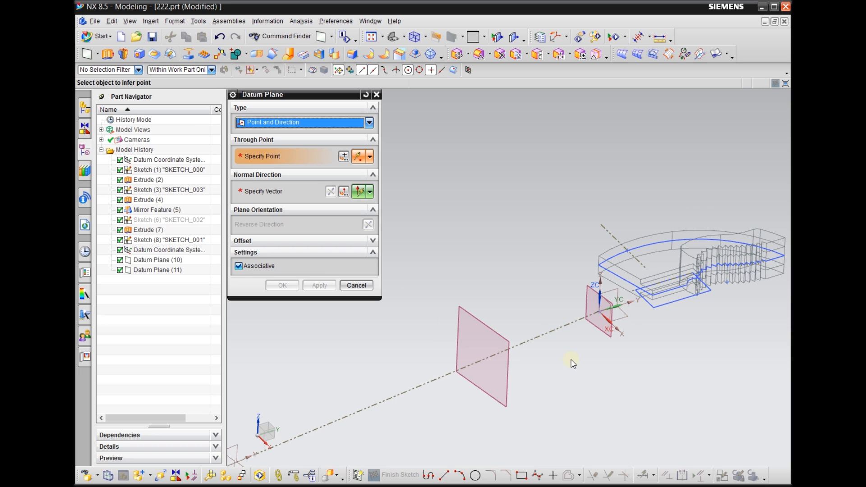
{"action": "mouse_move", "coordinate": [571, 359]}
{"action": "middle_mouse_down"}
{"action": "mouse_move", "coordinate": [579, 402]}
{"action": "mouse_move", "coordinate": [564, 400]}
{"action": "mouse_move", "coordinate": [572, 400]}
{"action": "mouse_move", "coordinate": [568, 365]}
{"action": "middle_mouse_up"}
{"action": "scroll", "coordinate": [442, 276], "scroll_direction": "up", "scroll_amount": 2}
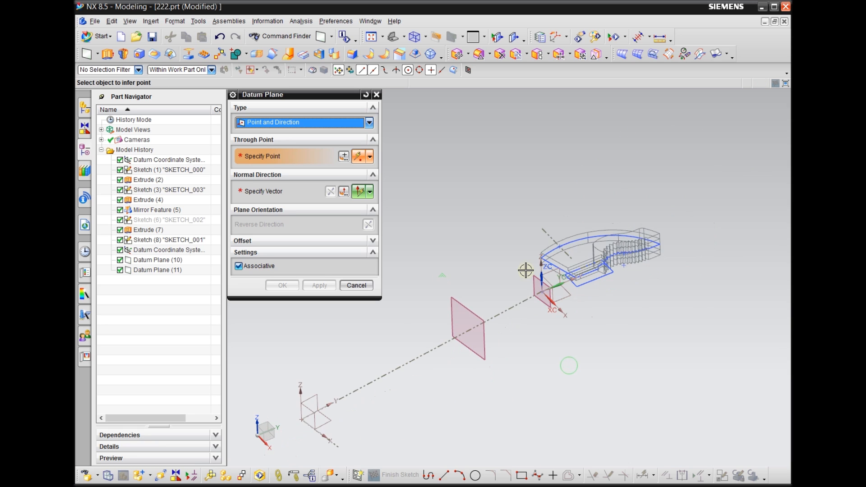
{"action": "scroll", "coordinate": [559, 264], "scroll_direction": "down", "scroll_amount": 2}
{"action": "scroll", "coordinate": [557, 227], "scroll_direction": "down", "scroll_amount": 2}
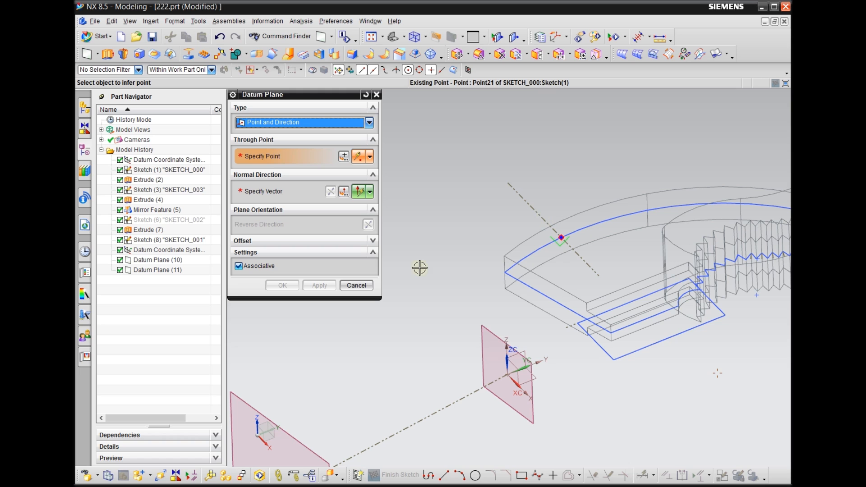
{"action": "scroll", "coordinate": [489, 239], "scroll_direction": "up", "scroll_amount": 1}
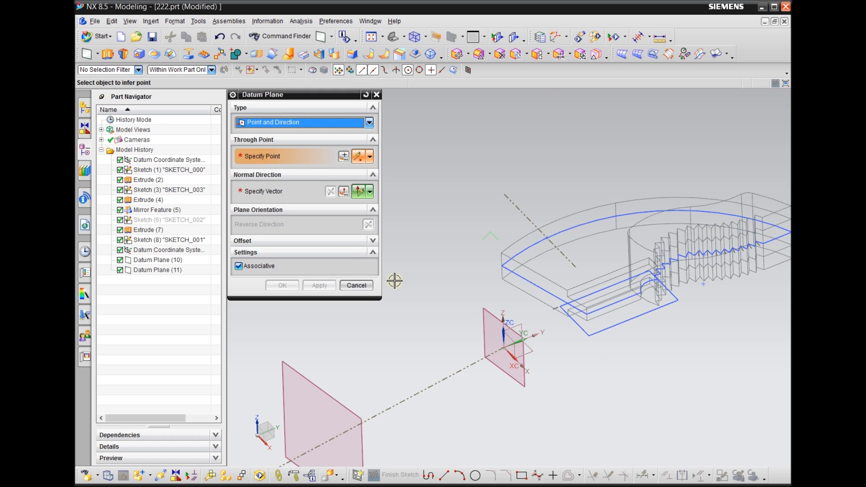
{"action": "left_click", "coordinate": [365, 286]}
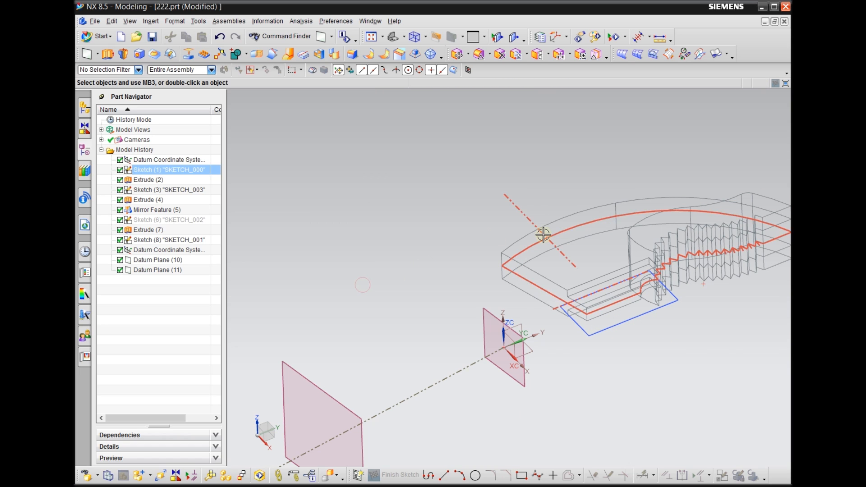
Open Sketch (1) "SKETCH_000", the jaw profile, for editing.
{"action": "scroll", "coordinate": [541, 234], "scroll_direction": "down", "scroll_amount": 2}
{"action": "double_click", "coordinate": [567, 232]}
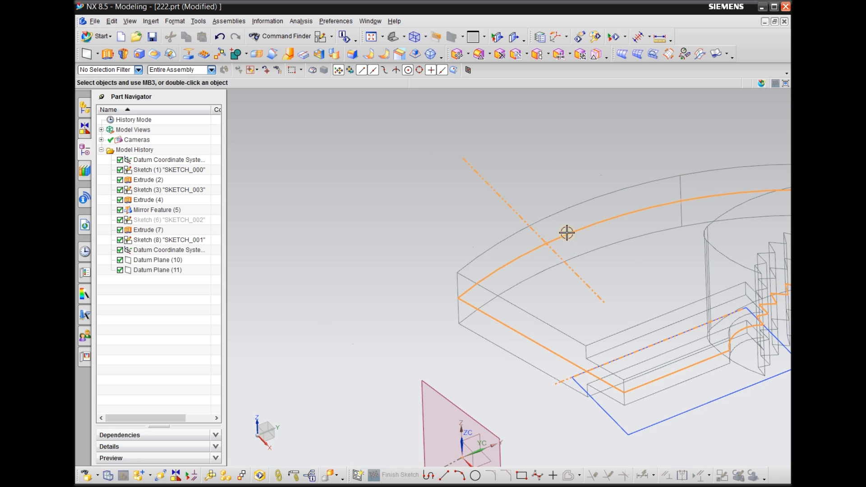
{"action": "scroll", "coordinate": [465, 354], "scroll_direction": "down", "scroll_amount": 3}
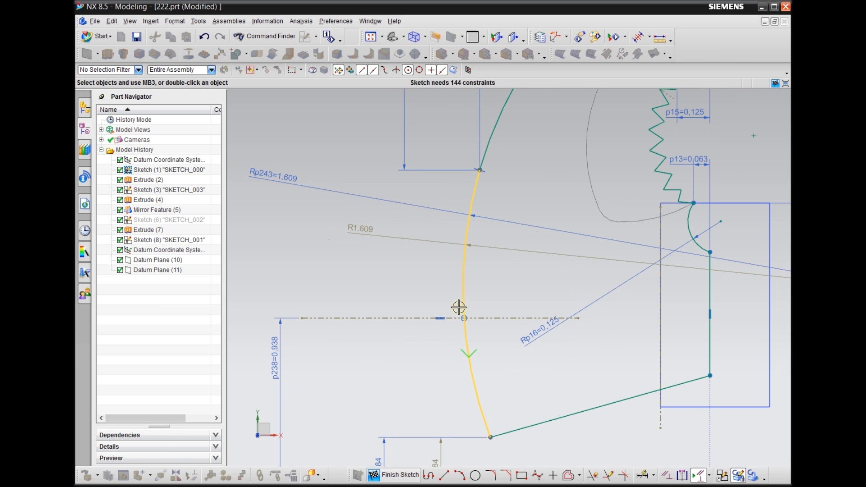
Examine the point and its constraints where the short dash-dot centreline crosses the jaw's long outer arc.
{"action": "scroll", "coordinate": [455, 311], "scroll_direction": "down", "scroll_amount": 3}
{"action": "scroll", "coordinate": [445, 299], "scroll_direction": "up", "scroll_amount": 3}
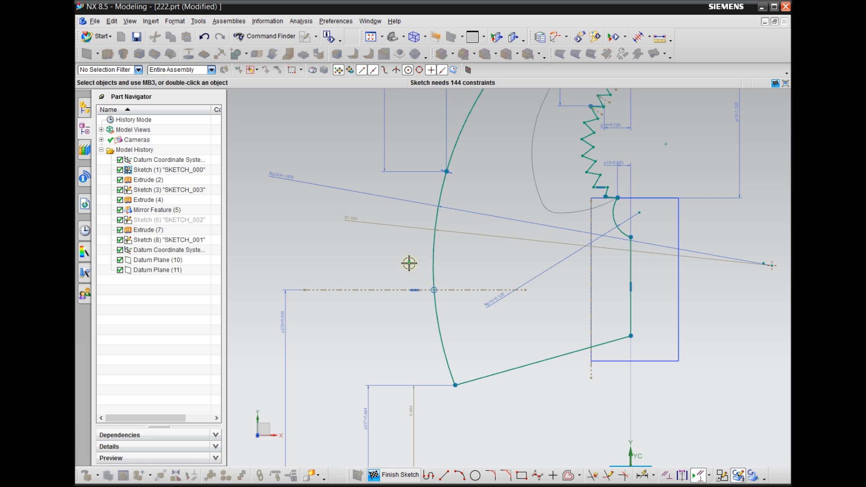
{"action": "scroll", "coordinate": [412, 278], "scroll_direction": "down", "scroll_amount": 2}
{"action": "scroll", "coordinate": [439, 291], "scroll_direction": "down", "scroll_amount": 2}
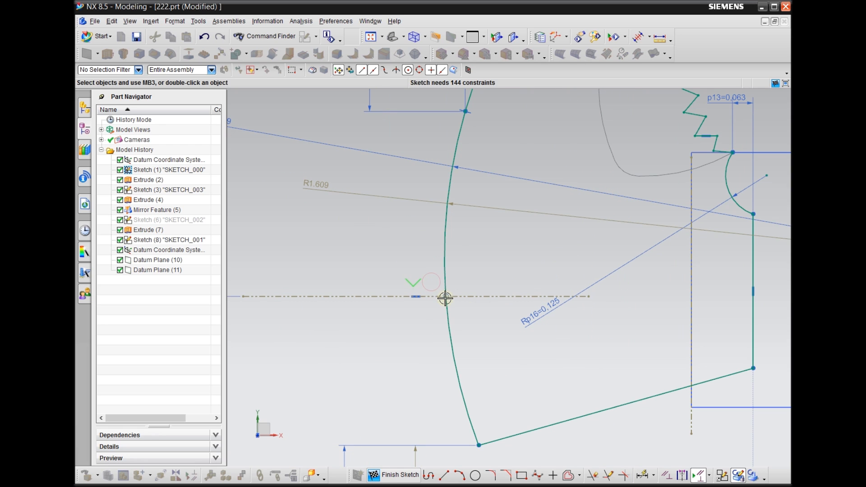
{"action": "left_click", "coordinate": [459, 322]}
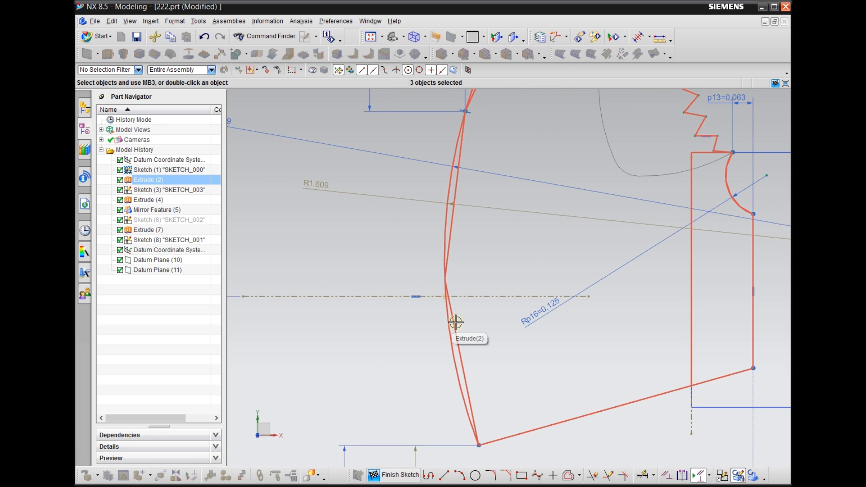
{"action": "key", "text": "Escape"}
{"action": "scroll", "coordinate": [443, 303], "scroll_direction": "down", "scroll_amount": 3}
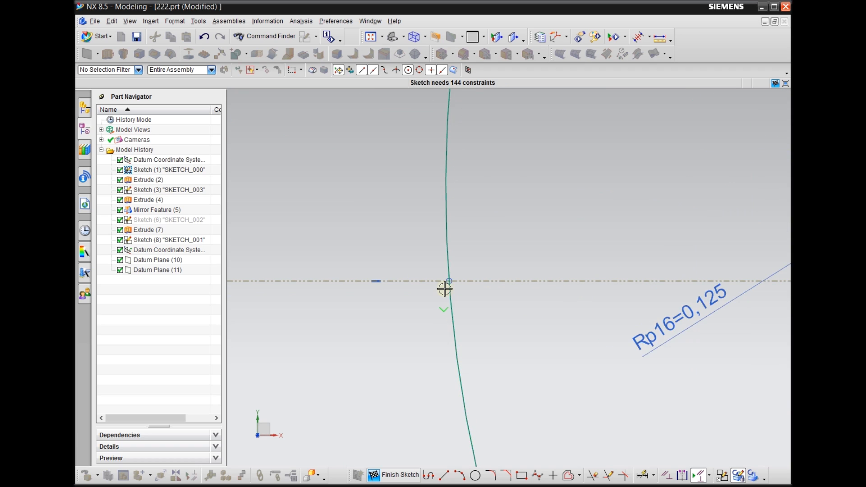
{"action": "left_click", "coordinate": [446, 285]}
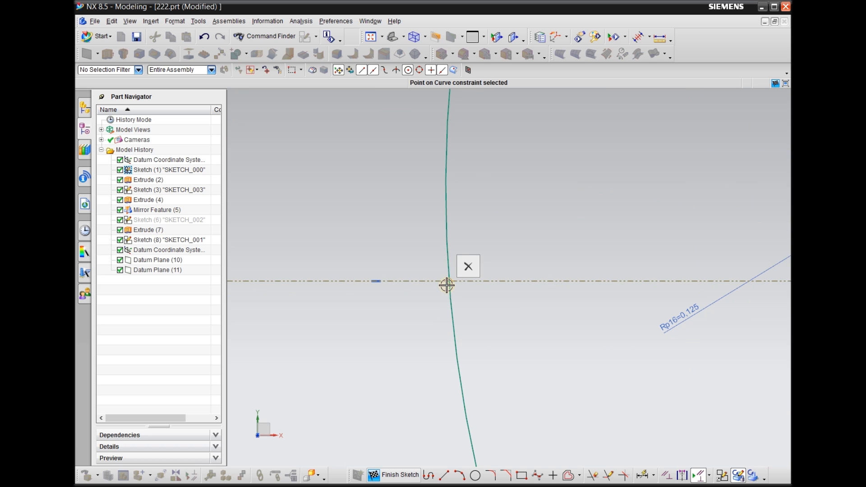
{"action": "key", "text": "Escape"}
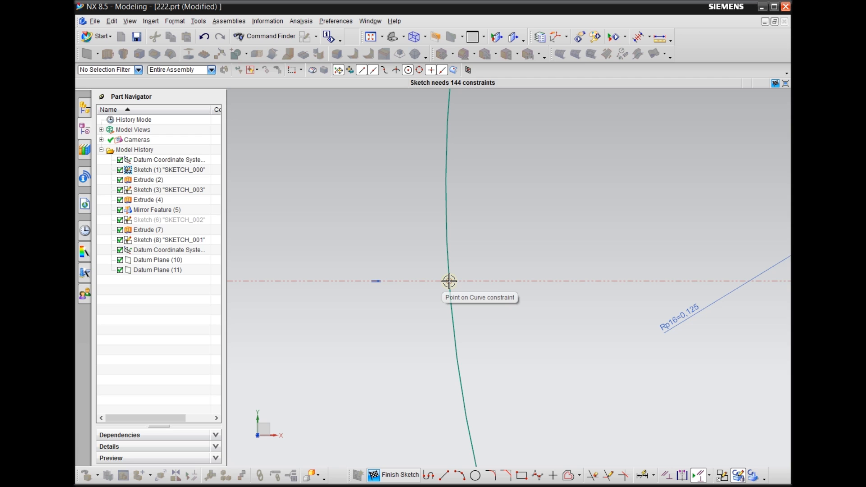
{"action": "left_click", "coordinate": [450, 281]}
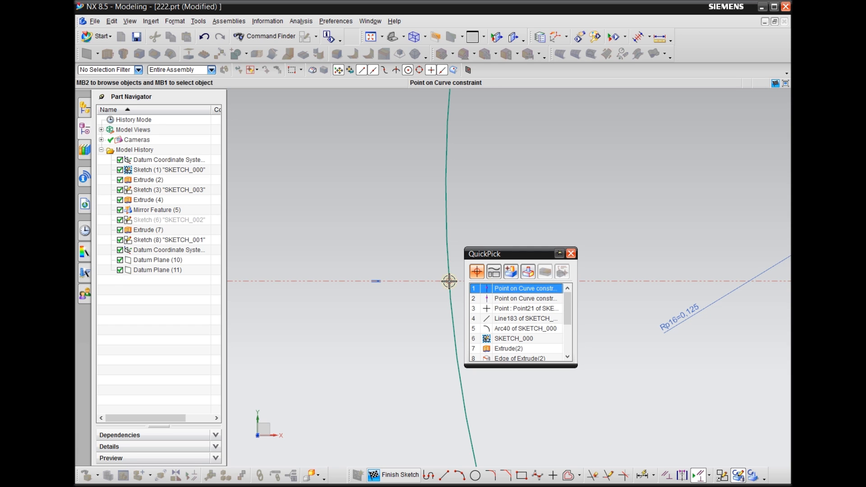
{"action": "left_click", "coordinate": [508, 310]}
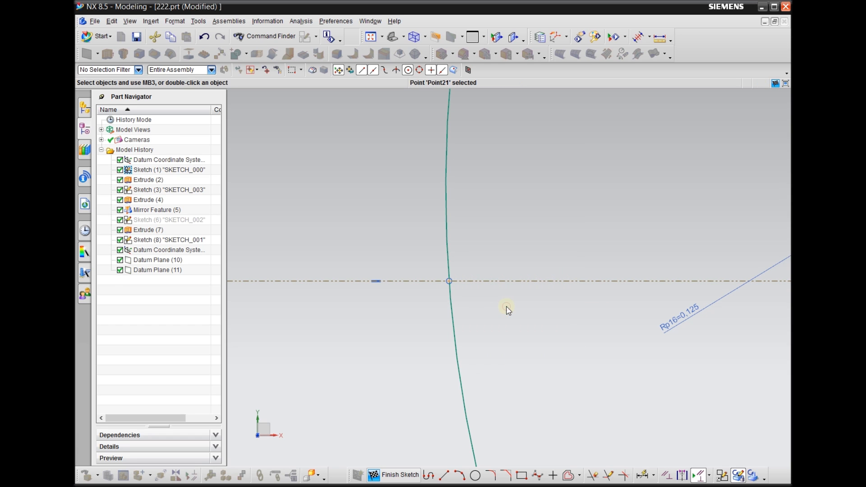
{"action": "left_click", "coordinate": [574, 289]}
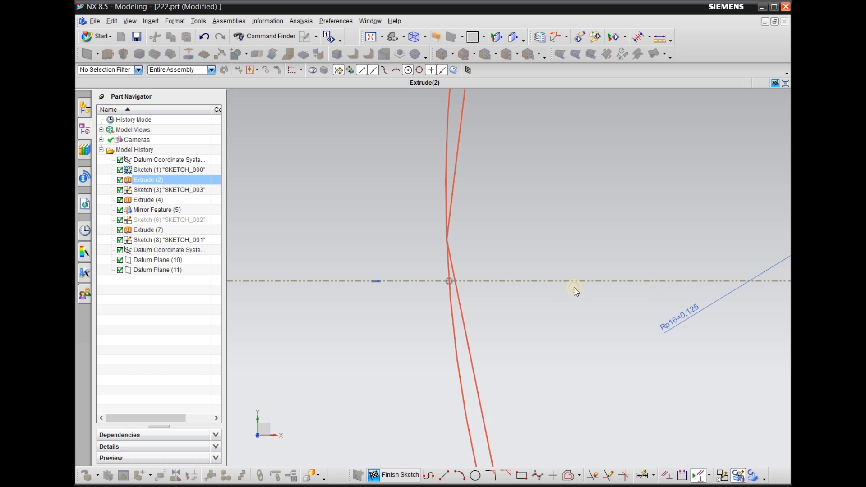
Finish the jaw profile sketch and return to the model.
{"action": "scroll", "coordinate": [435, 246], "scroll_direction": "down", "scroll_amount": 4}
{"action": "scroll", "coordinate": [436, 224], "scroll_direction": "down", "scroll_amount": 2}
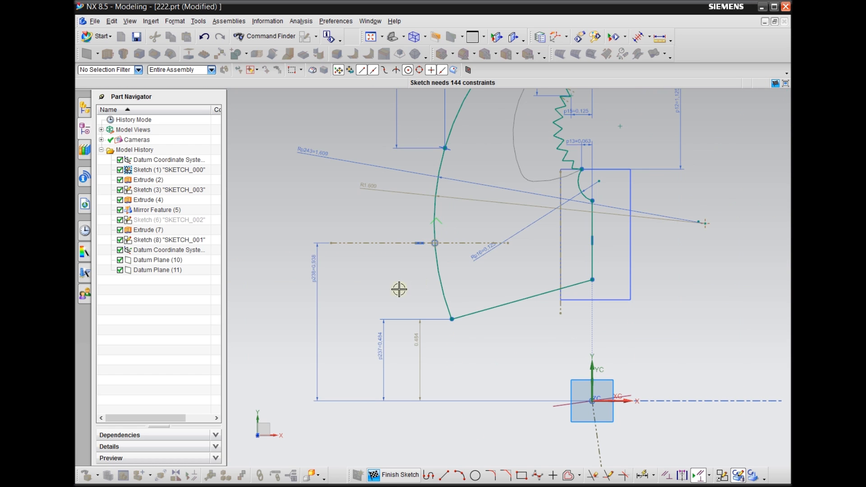
{"action": "left_click", "coordinate": [397, 474]}
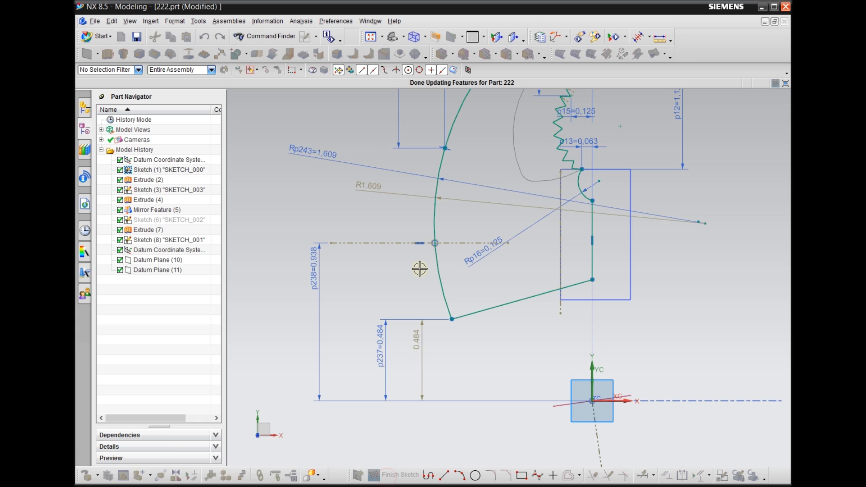
Define a Point and Direction datum plane through existing Point21, where the short centreline crosses the jaw's outer arc.
{"action": "mouse_move", "coordinate": [416, 329]}
{"action": "middle_mouse_down"}
{"action": "mouse_move", "coordinate": [432, 315]}
{"action": "mouse_move", "coordinate": [417, 258]}
{"action": "mouse_move", "coordinate": [397, 273]}
{"action": "middle_mouse_up"}
{"action": "scroll", "coordinate": [575, 192], "scroll_direction": "up", "scroll_amount": 1}
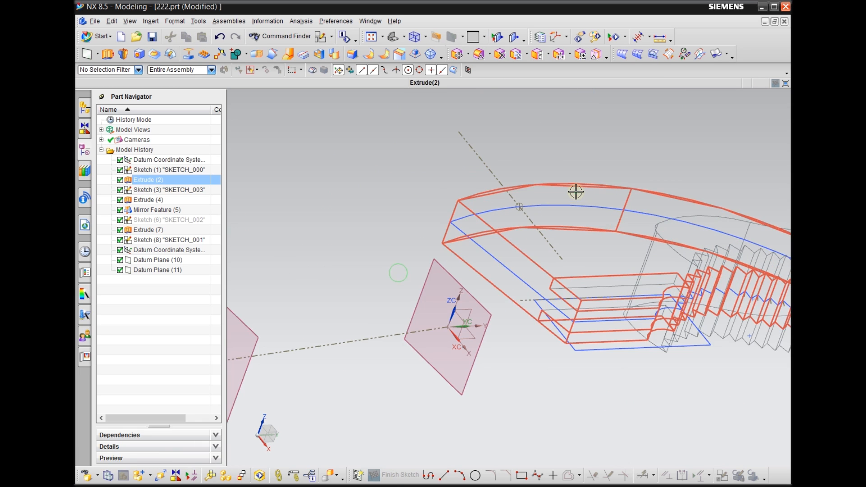
{"action": "scroll", "coordinate": [535, 200], "scroll_direction": "down", "scroll_amount": 1}
{"action": "middle_click_drag", "start_coordinate": [531, 349], "coordinate": [572, 331]}
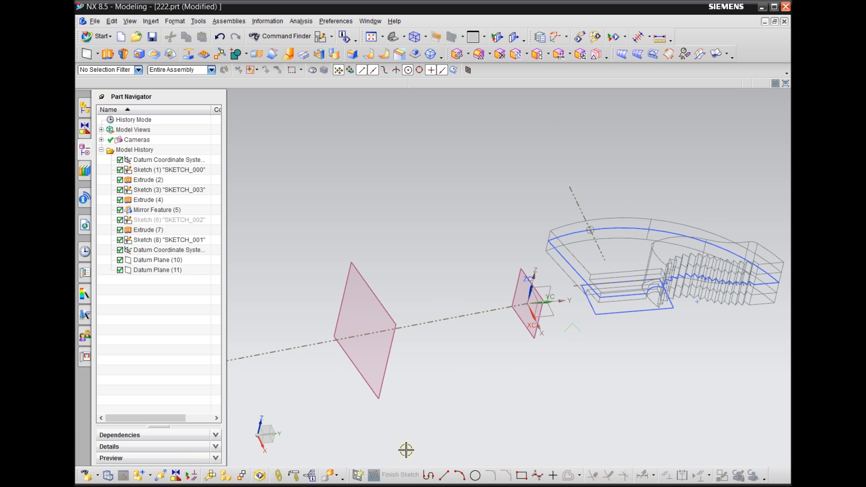
{"action": "left_click", "coordinate": [87, 55]}
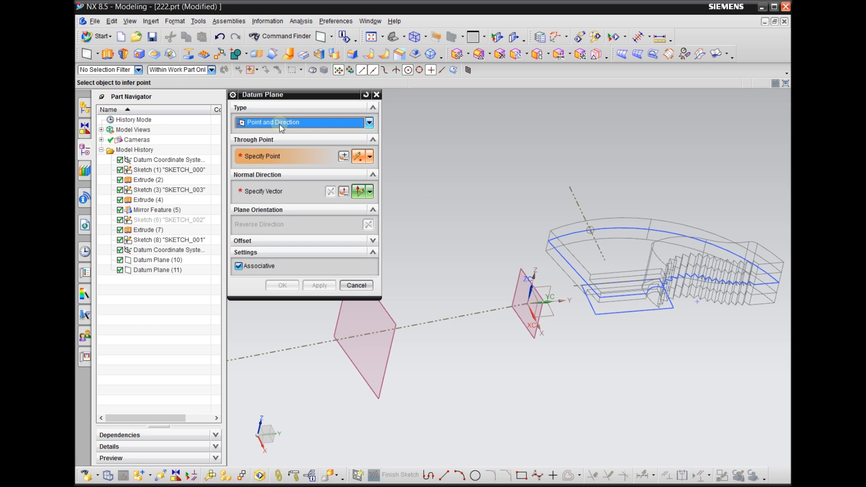
{"action": "scroll", "coordinate": [599, 185], "scroll_direction": "up", "scroll_amount": 3}
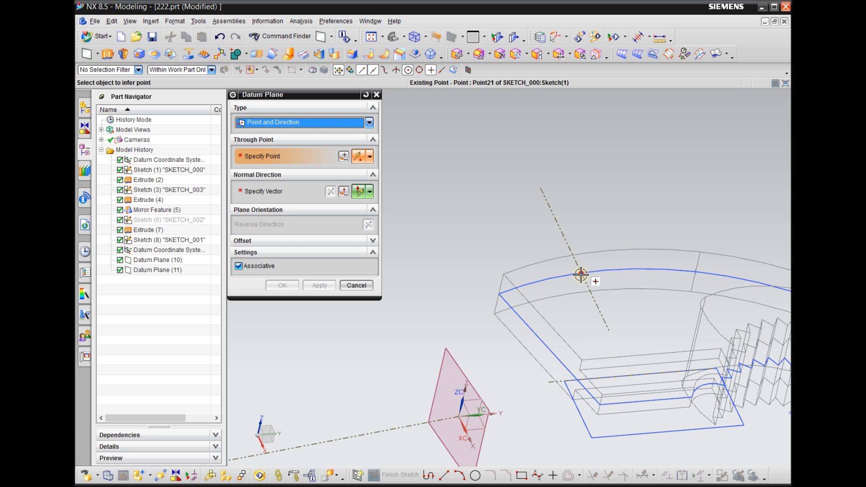
{"action": "left_click", "coordinate": [583, 270]}
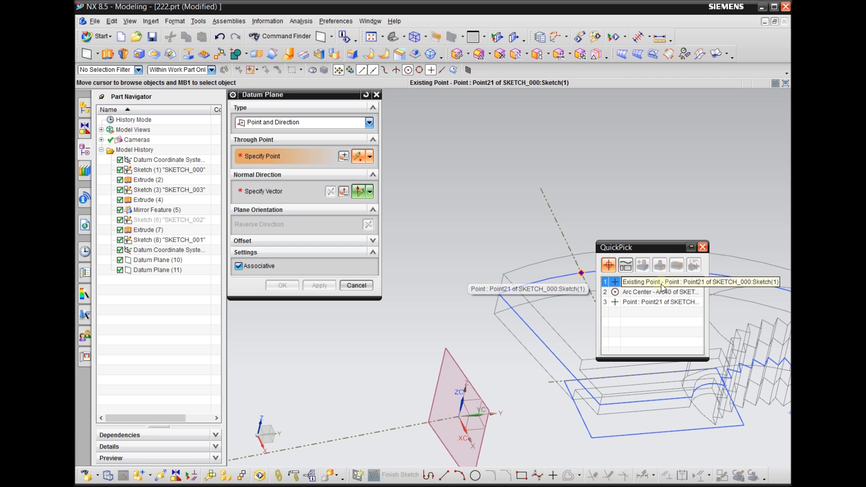
{"action": "left_click_drag", "start_coordinate": [640, 247], "coordinate": [438, 146]}
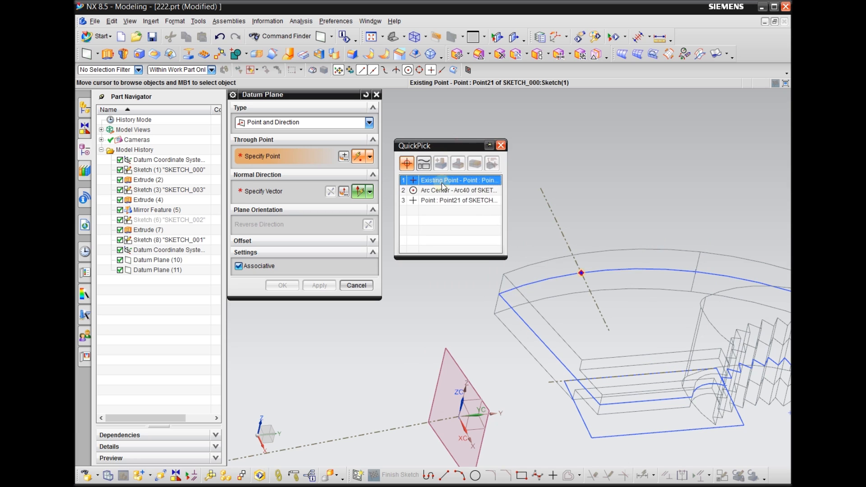
{"action": "left_click", "coordinate": [465, 185]}
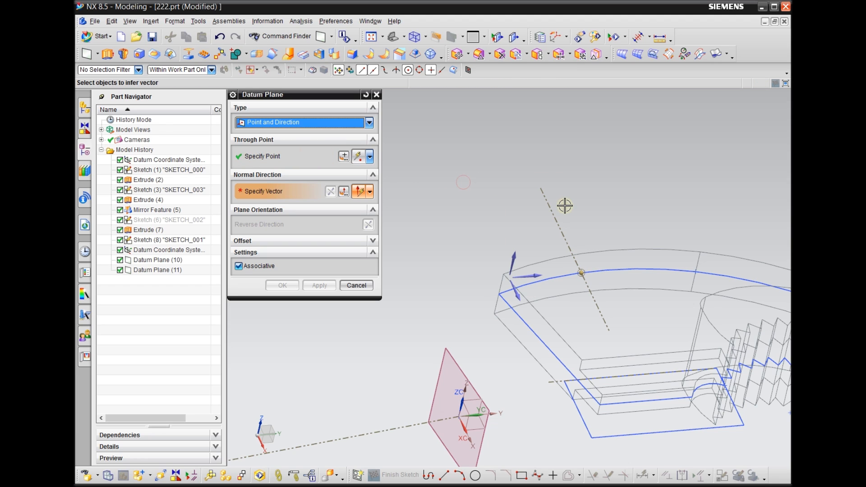
Set the plane's normal along the long dash-dot centreline and create the associative plane without an offset.
{"action": "scroll", "coordinate": [698, 219], "scroll_direction": "up", "scroll_amount": 2}
{"action": "scroll", "coordinate": [698, 219], "scroll_direction": "up", "scroll_amount": 1}
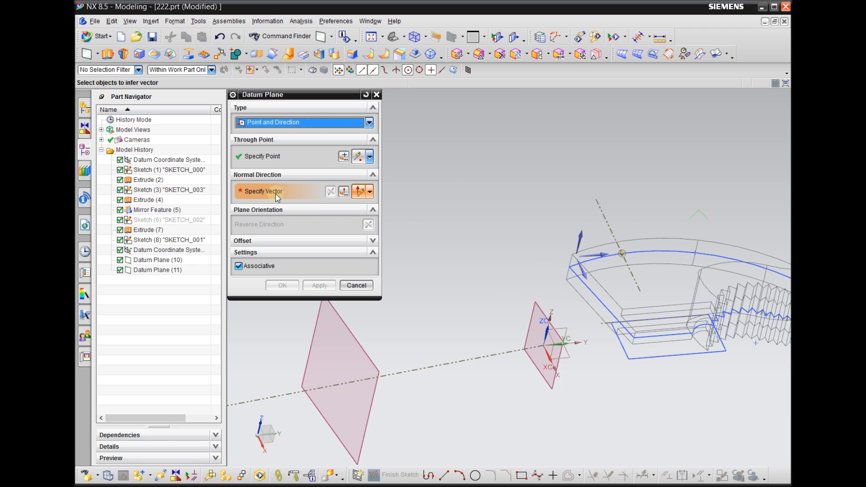
{"action": "left_click", "coordinate": [430, 364]}
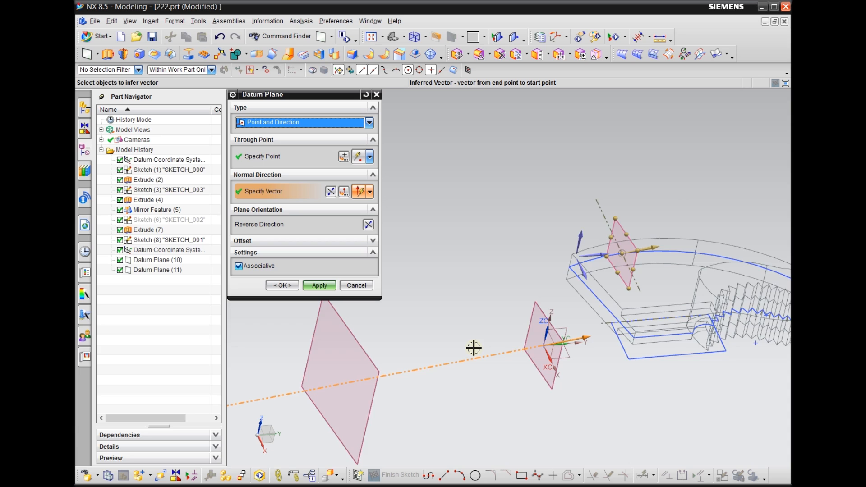
{"action": "scroll", "coordinate": [473, 348], "scroll_direction": "up", "scroll_amount": 1}
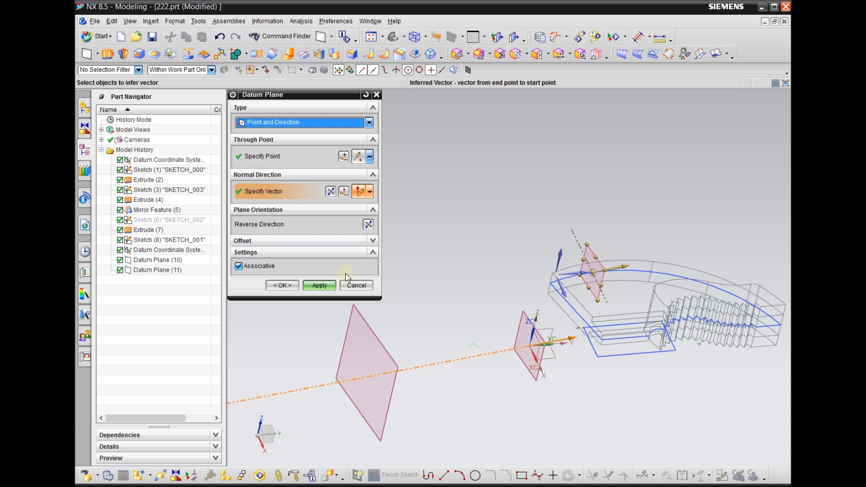
{"action": "left_click", "coordinate": [318, 240]}
{"action": "left_click", "coordinate": [321, 270]}
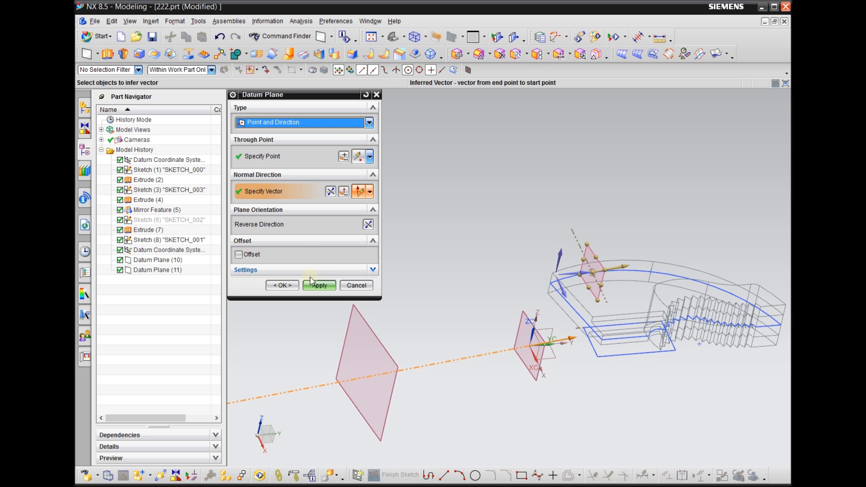
{"action": "left_click", "coordinate": [289, 285]}
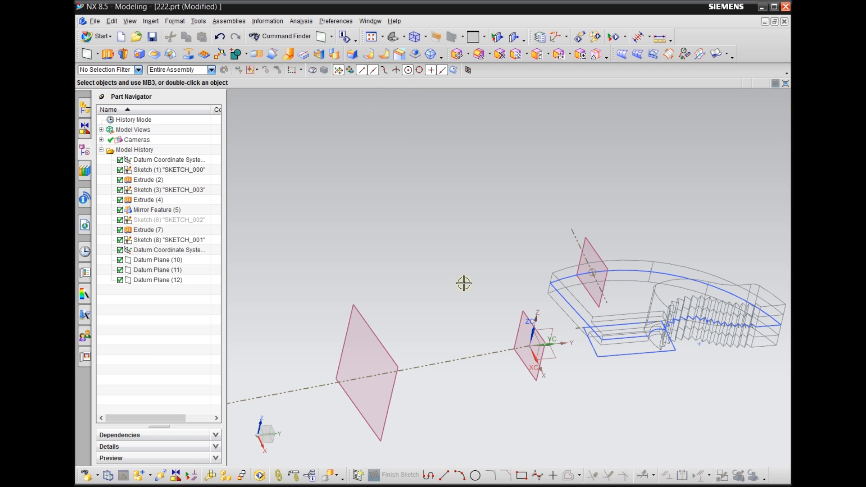
Stretch the datum plane at the jaw's outer arc across the jaw to about 0.47 in long and 1.55 in high, keeping it through Point21.
{"action": "scroll", "coordinate": [463, 284], "scroll_direction": "down", "scroll_amount": 1}
{"action": "mouse_move", "coordinate": [464, 283]}
{"action": "middle_mouse_down"}
{"action": "mouse_move", "coordinate": [481, 325]}
{"action": "mouse_move", "coordinate": [474, 285]}
{"action": "middle_mouse_up"}
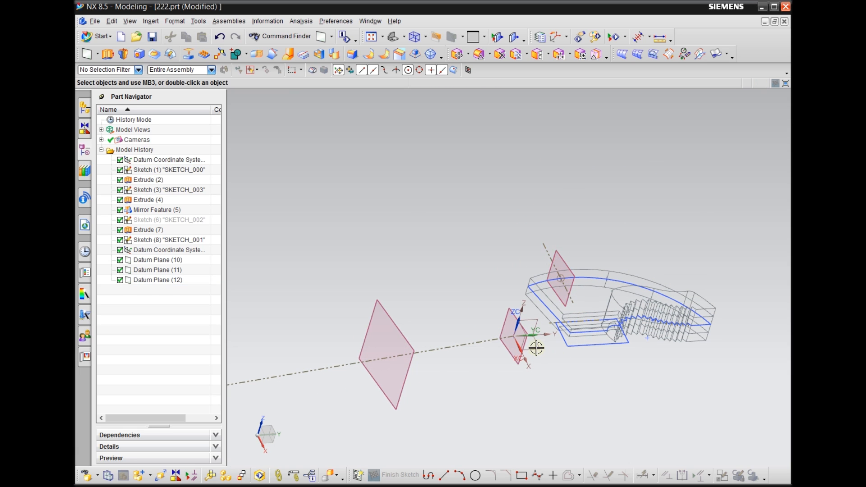
{"action": "scroll", "coordinate": [592, 274], "scroll_direction": "down", "scroll_amount": 1}
{"action": "scroll", "coordinate": [592, 274], "scroll_direction": "up", "scroll_amount": 2}
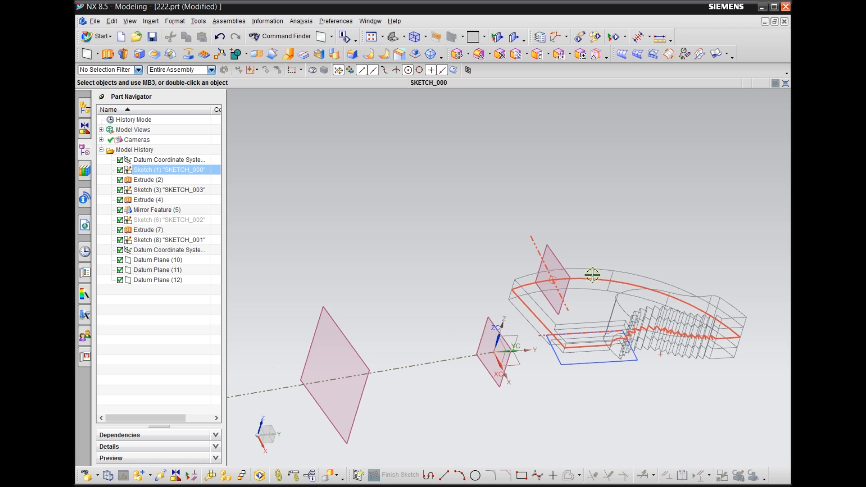
{"action": "double_click", "coordinate": [560, 258]}
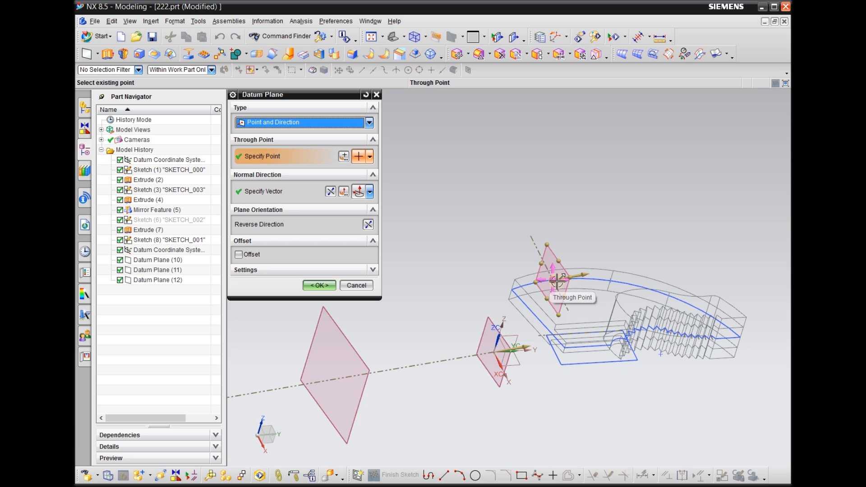
{"action": "mouse_move", "coordinate": [558, 282]}
{"action": "left_mouse_down"}
{"action": "mouse_move", "coordinate": [574, 345]}
{"action": "mouse_move", "coordinate": [587, 341]}
{"action": "mouse_move", "coordinate": [564, 345]}
{"action": "mouse_move", "coordinate": [591, 344]}
{"action": "mouse_move", "coordinate": [580, 333]}
{"action": "left_mouse_up"}
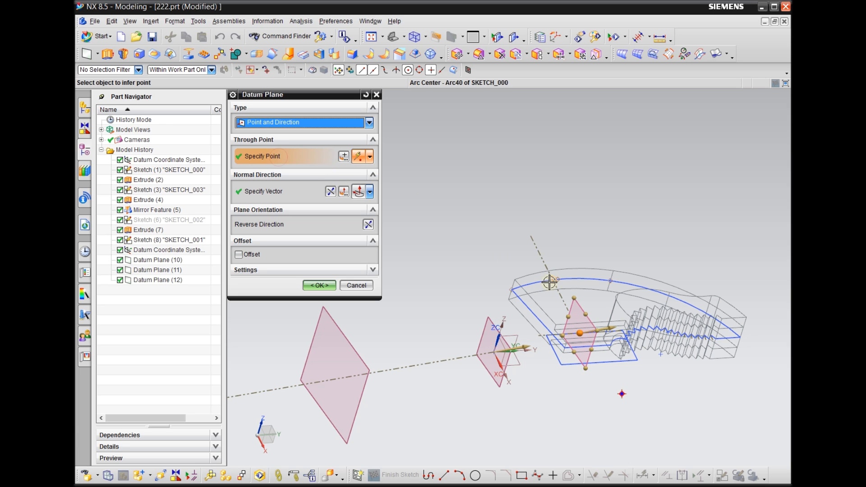
{"action": "left_click", "coordinate": [552, 279]}
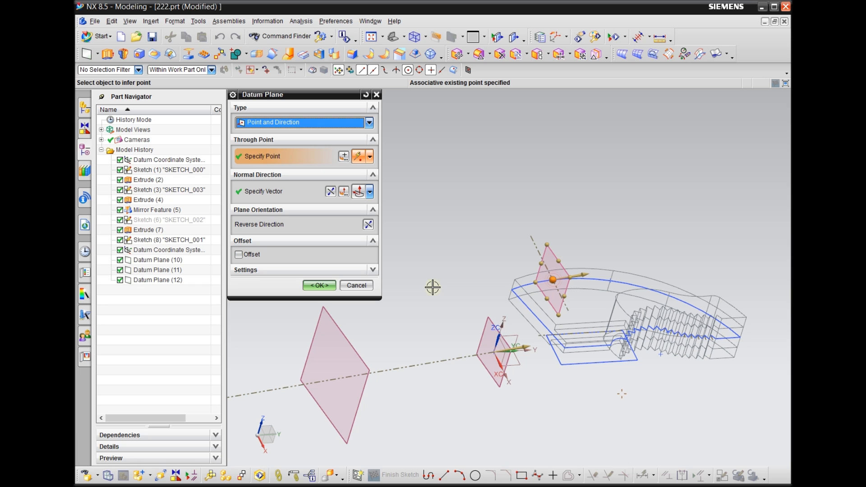
{"action": "left_click_drag", "start_coordinate": [563, 301], "coordinate": [619, 371]}
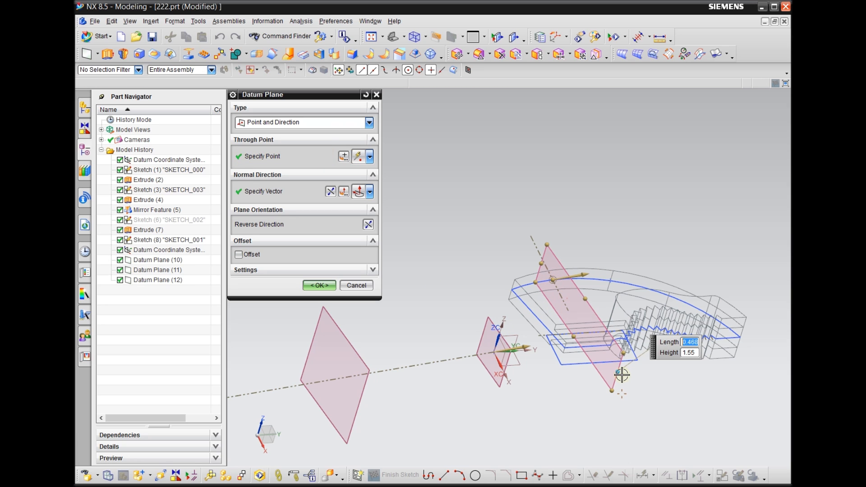
{"action": "left_click", "coordinate": [319, 285]}
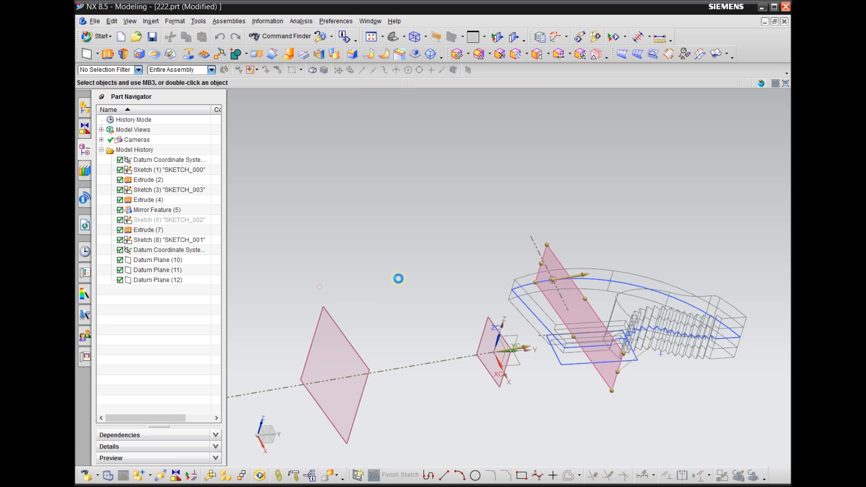
Start an On Plane sketch on the stretched datum plane at the jaw's outer arc.
{"action": "mouse_move", "coordinate": [562, 421]}
{"action": "middle_mouse_down"}
{"action": "mouse_move", "coordinate": [548, 447]}
{"action": "mouse_move", "coordinate": [558, 430]}
{"action": "middle_mouse_up"}
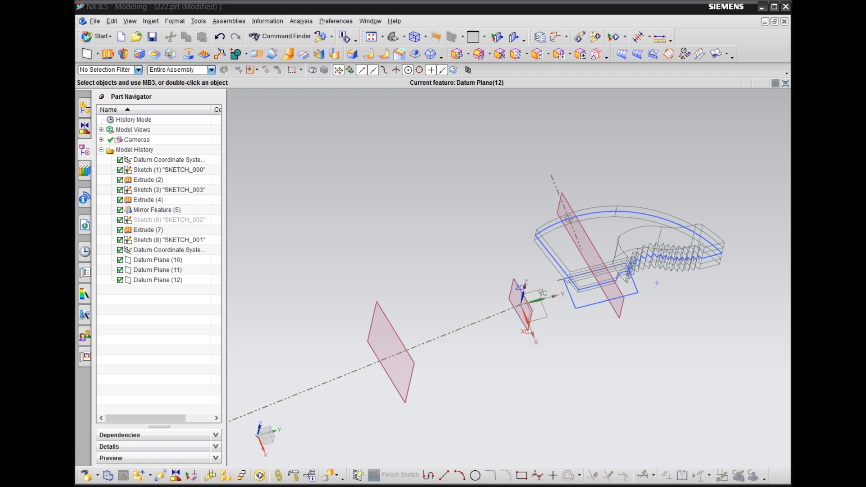
{"action": "mouse_move", "coordinate": [555, 363]}
{"action": "middle_mouse_down"}
{"action": "mouse_move", "coordinate": [532, 355]}
{"action": "mouse_move", "coordinate": [556, 353]}
{"action": "middle_mouse_up"}
{"action": "middle_click_drag", "start_coordinate": [469, 279], "coordinate": [482, 273]}
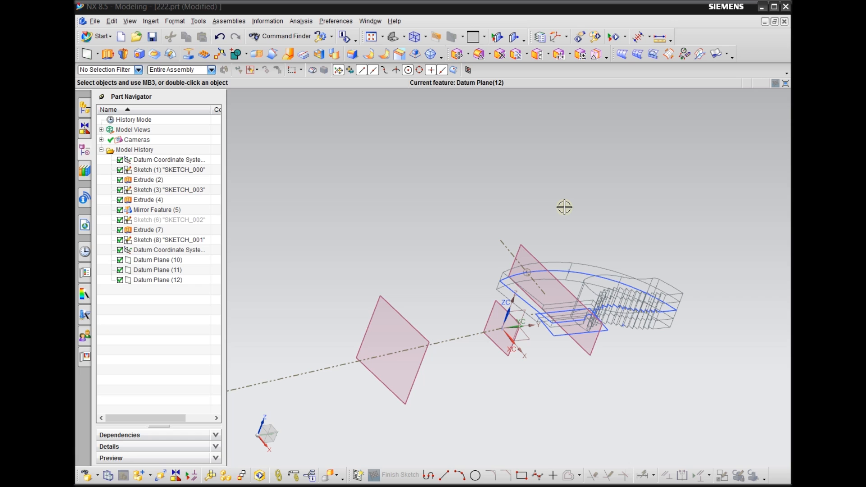
{"action": "left_click", "coordinate": [522, 249]}
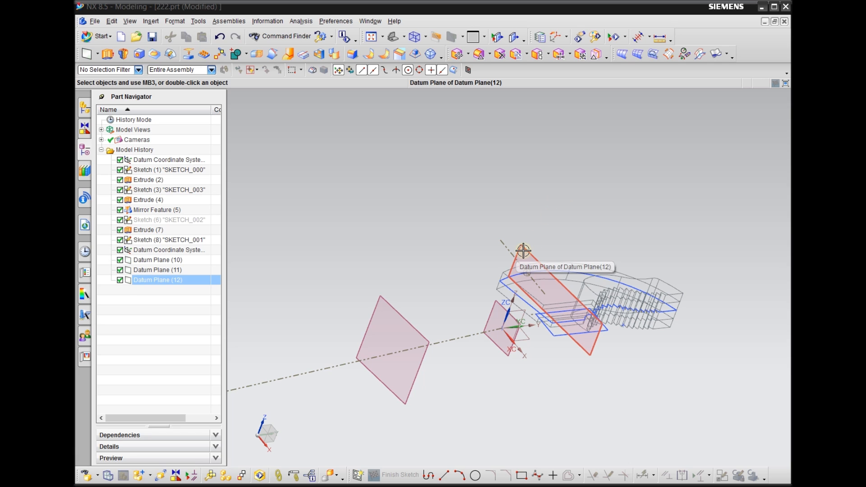
{"action": "key", "text": "Escape"}
{"action": "left_click", "coordinate": [357, 476]}
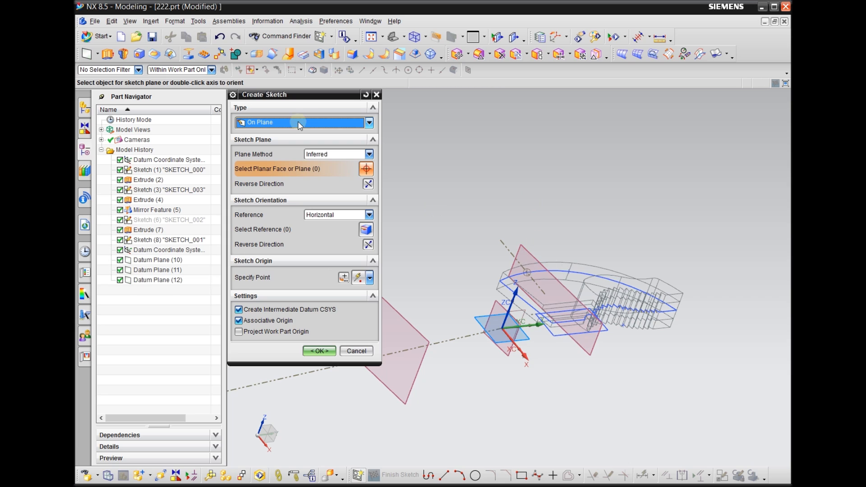
{"action": "left_click", "coordinate": [533, 250]}
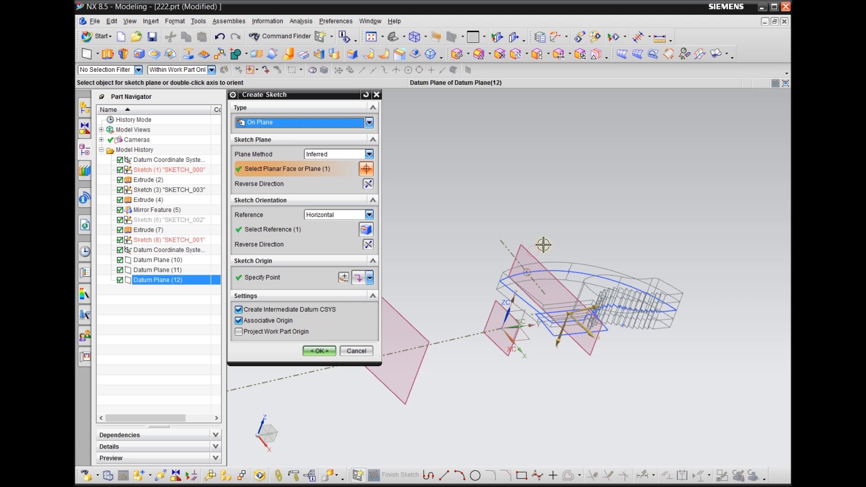
Reverse the new sketch's horizontal reference direction and enter the sketch.
{"action": "left_click", "coordinate": [369, 246]}
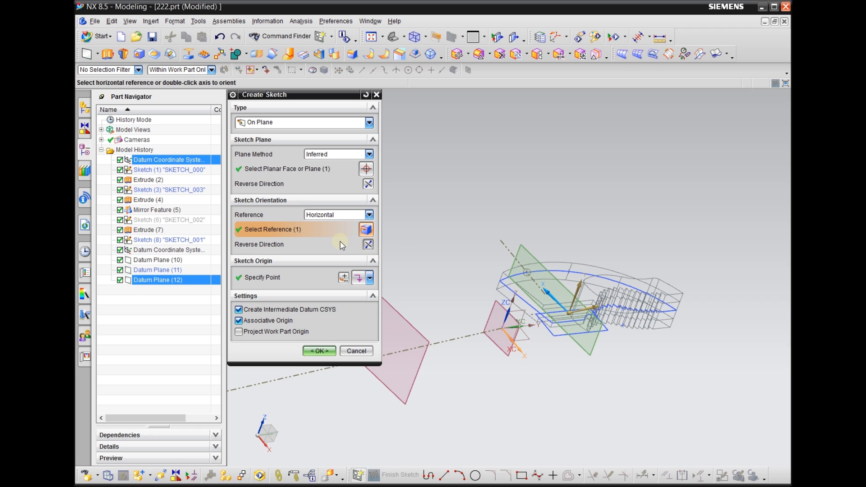
{"action": "mouse_move", "coordinate": [549, 400]}
{"action": "middle_mouse_down"}
{"action": "mouse_move", "coordinate": [570, 417]}
{"action": "mouse_move", "coordinate": [557, 415]}
{"action": "mouse_move", "coordinate": [579, 407]}
{"action": "mouse_move", "coordinate": [569, 401]}
{"action": "mouse_move", "coordinate": [599, 402]}
{"action": "mouse_move", "coordinate": [576, 395]}
{"action": "mouse_move", "coordinate": [558, 408]}
{"action": "middle_mouse_up"}
{"action": "scroll", "coordinate": [565, 312], "scroll_direction": "up", "scroll_amount": 3}
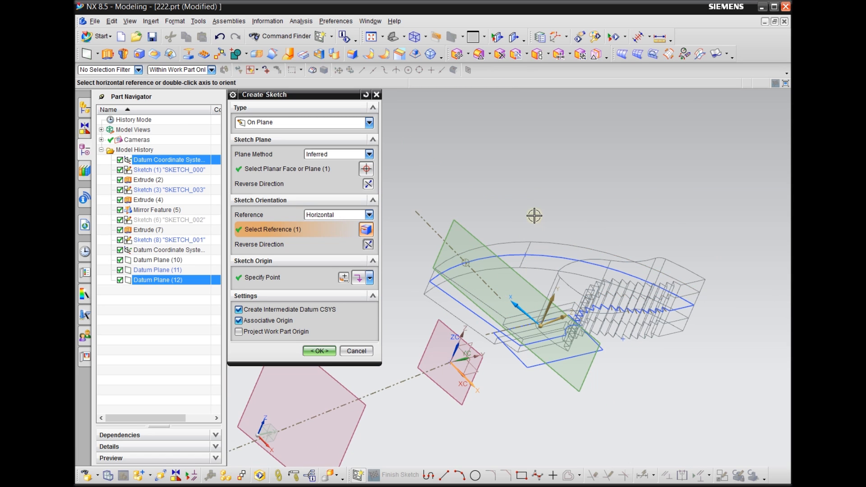
{"action": "middle_click_drag", "start_coordinate": [536, 213], "coordinate": [532, 213]}
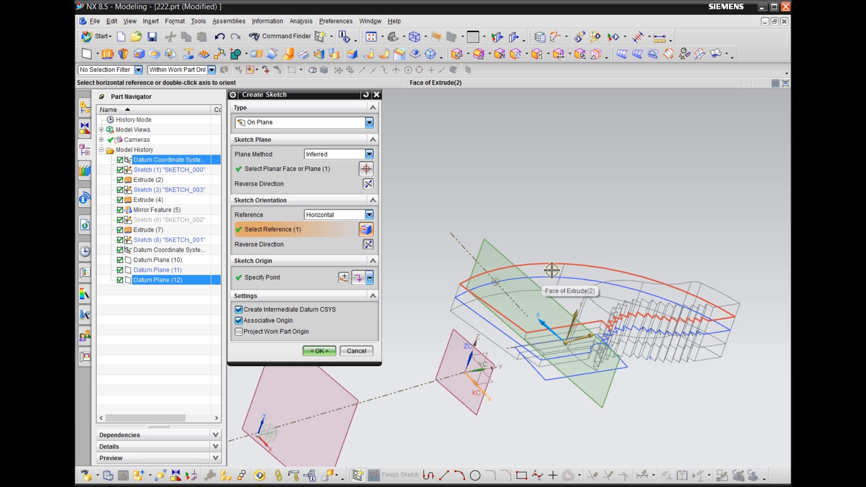
{"action": "left_click", "coordinate": [323, 353]}
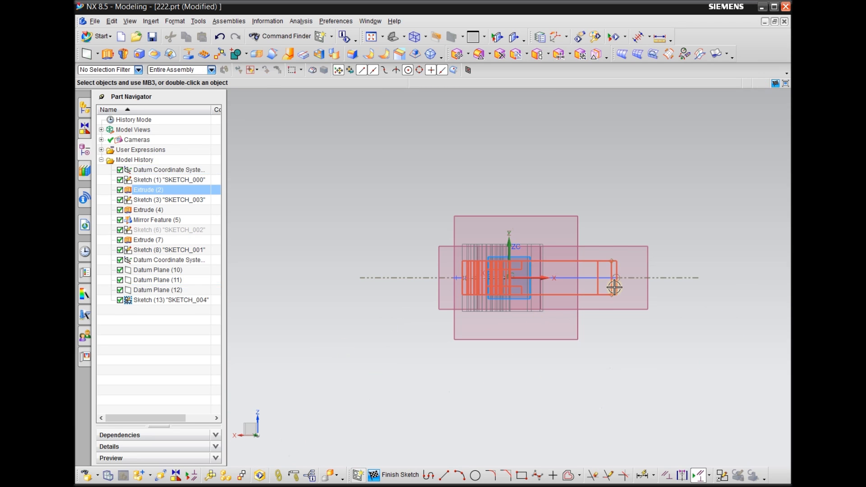
Hide the jaw solid through Extrude (2), and hide the body of Extrude (7).
{"action": "scroll", "coordinate": [614, 288], "scroll_direction": "up", "scroll_amount": 2}
{"action": "scroll", "coordinate": [319, 308], "scroll_direction": "down", "scroll_amount": 2}
{"action": "right_click", "coordinate": [168, 192]}
{"action": "left_click", "coordinate": [187, 215]}
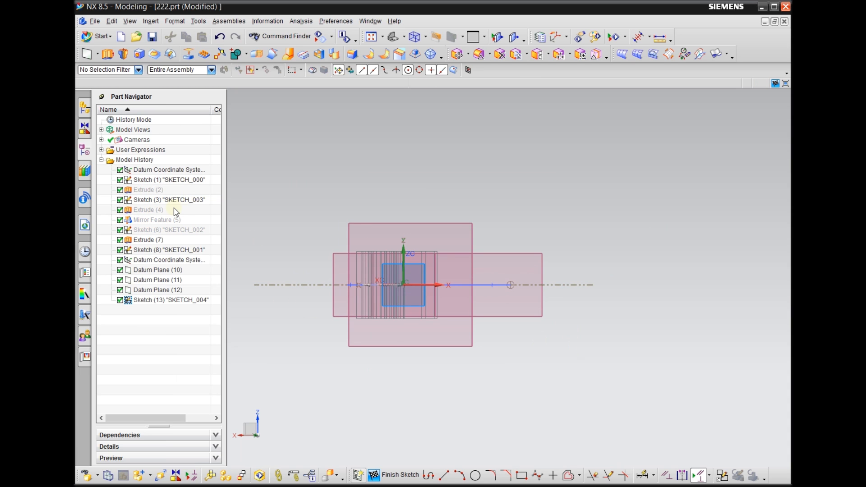
{"action": "scroll", "coordinate": [503, 359], "scroll_direction": "down", "scroll_amount": 2}
{"action": "middle_click_drag", "start_coordinate": [502, 361], "coordinate": [516, 343]}
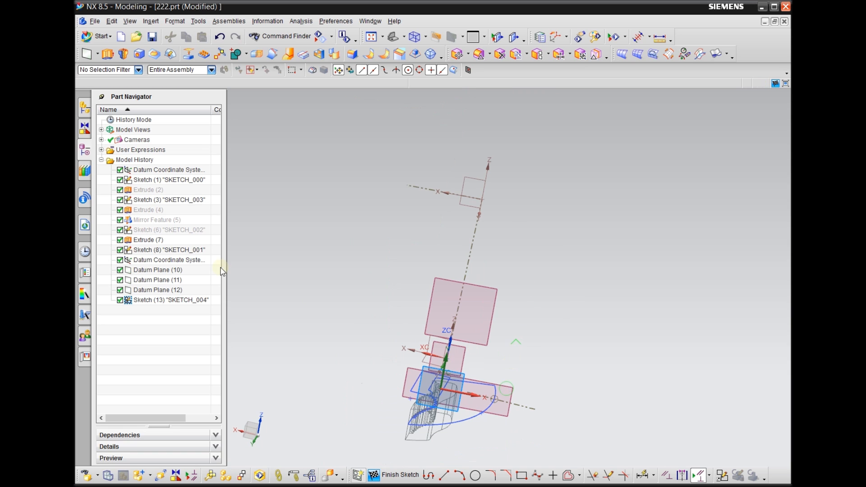
{"action": "right_click", "coordinate": [150, 246]}
{"action": "left_click", "coordinate": [185, 248]}
{"action": "scroll", "coordinate": [353, 271], "scroll_direction": "down", "scroll_amount": 1}
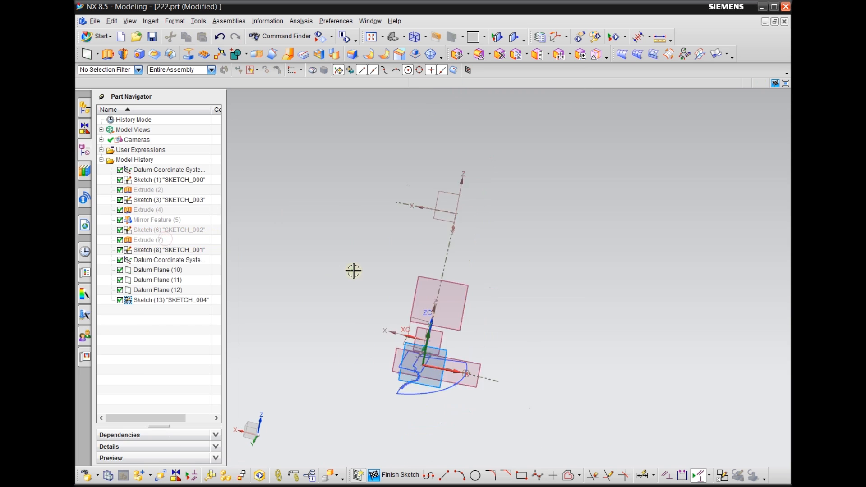
Hide Datum Plane (11) and Datum Plane (10) along the long centreline, keeping the sketch's own plane displayed.
{"action": "mouse_move", "coordinate": [397, 435]}
{"action": "middle_mouse_down"}
{"action": "mouse_move", "coordinate": [410, 392]}
{"action": "mouse_move", "coordinate": [437, 368]}
{"action": "middle_mouse_up"}
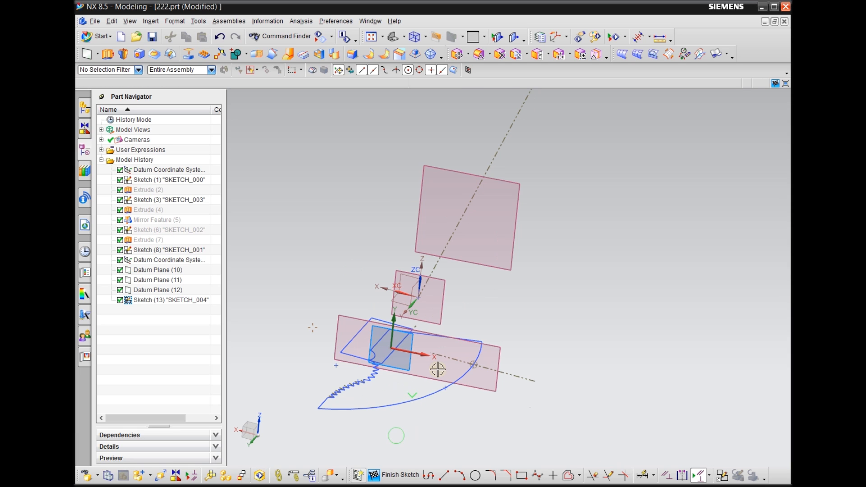
{"action": "right_click", "coordinate": [442, 302]}
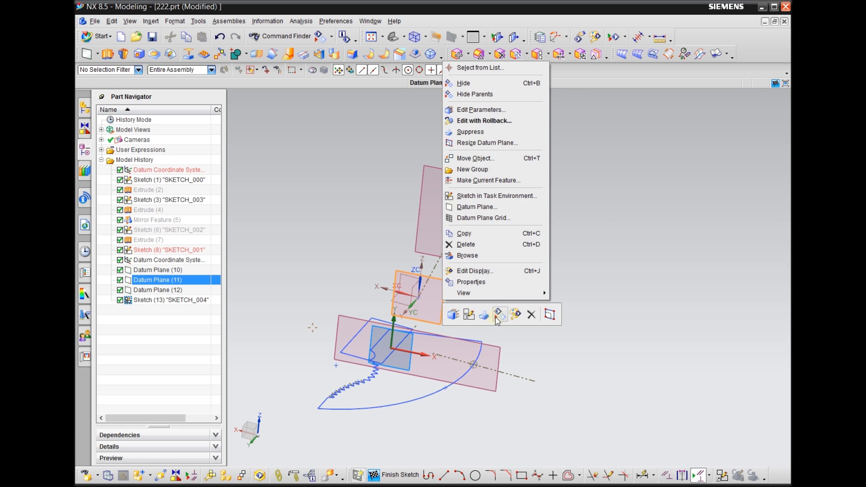
{"action": "left_click", "coordinate": [498, 315]}
{"action": "right_click", "coordinate": [495, 257]}
{"action": "left_click", "coordinate": [472, 266]}
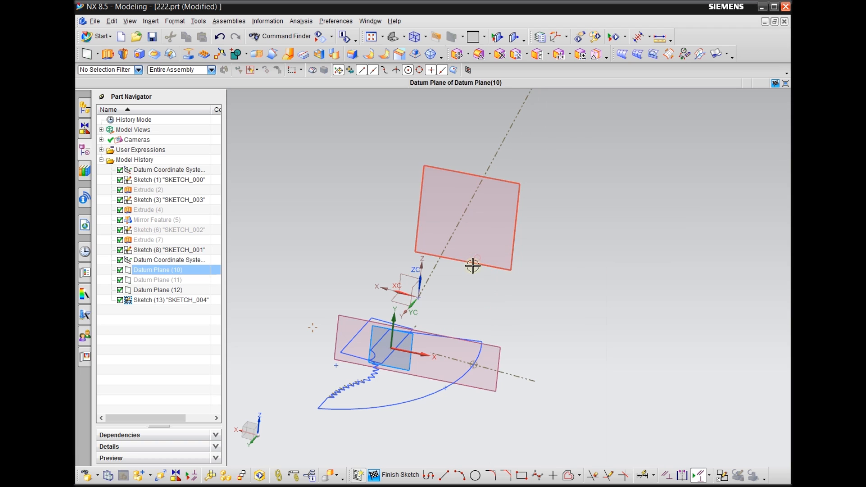
{"action": "right_click", "coordinate": [472, 266]}
{"action": "left_click", "coordinate": [515, 281]}
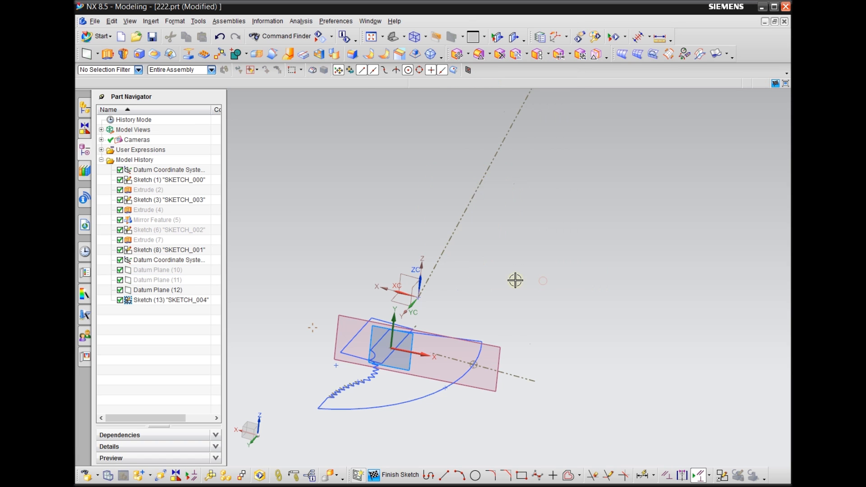
{"action": "scroll", "coordinate": [515, 281], "scroll_direction": "down", "scroll_amount": 3}
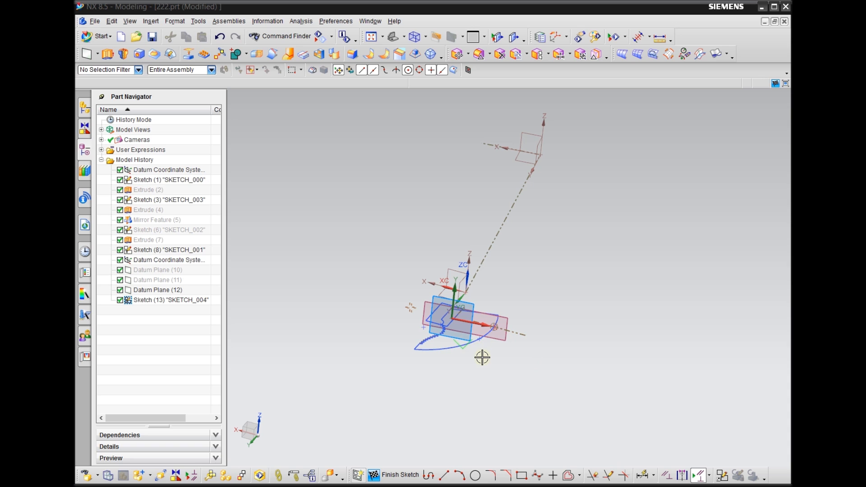
{"action": "scroll", "coordinate": [481, 354], "scroll_direction": "up", "scroll_amount": 5}
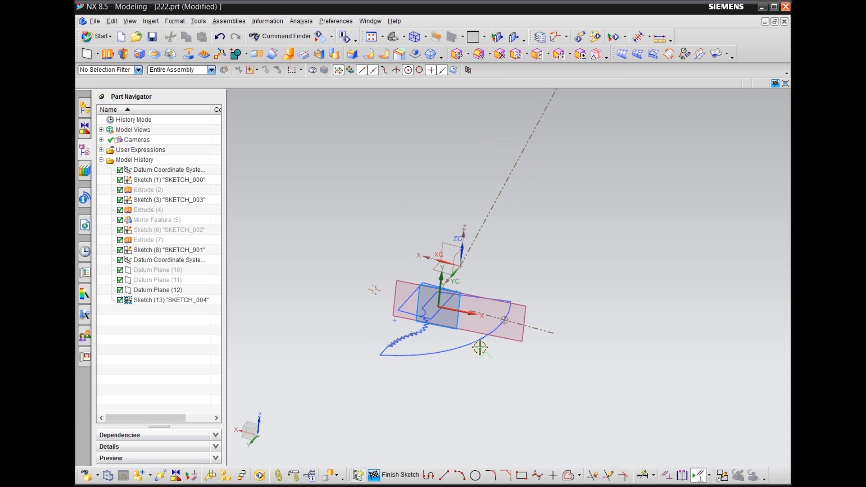
{"action": "scroll", "coordinate": [464, 332], "scroll_direction": "up", "scroll_amount": 1}
{"action": "left_click", "coordinate": [186, 301]}
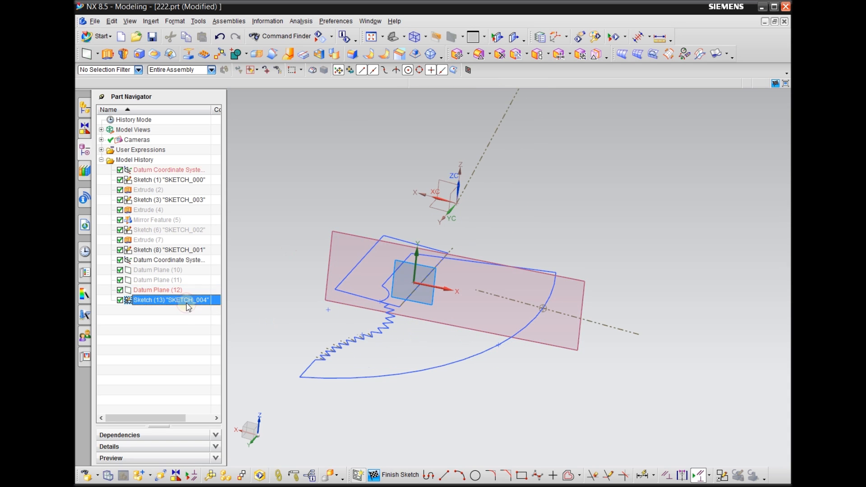
{"action": "double_click", "coordinate": [186, 303]}
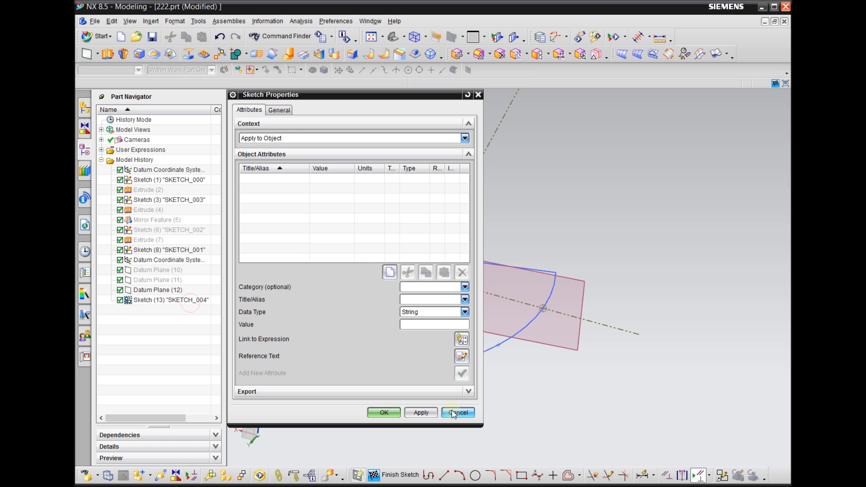
{"action": "left_click", "coordinate": [454, 412]}
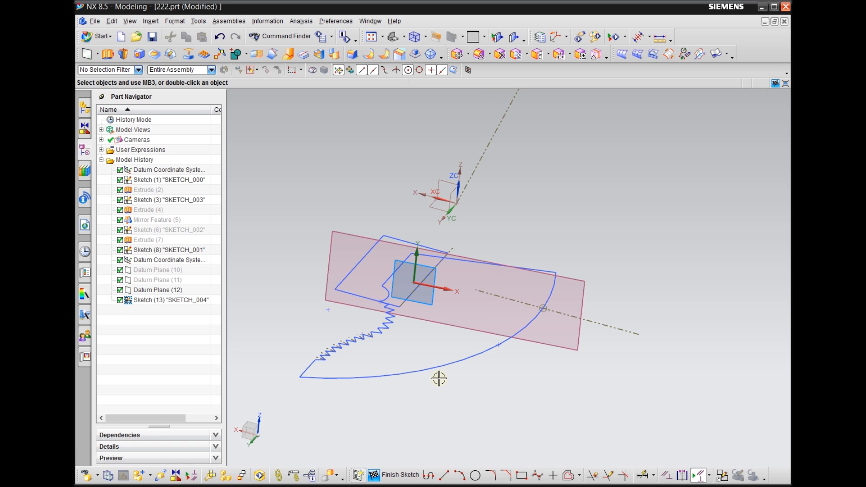
Examine the sketch plane straight on and at an angle against the jaw profile and the long centreline.
{"action": "key", "text": "shift+F8"}
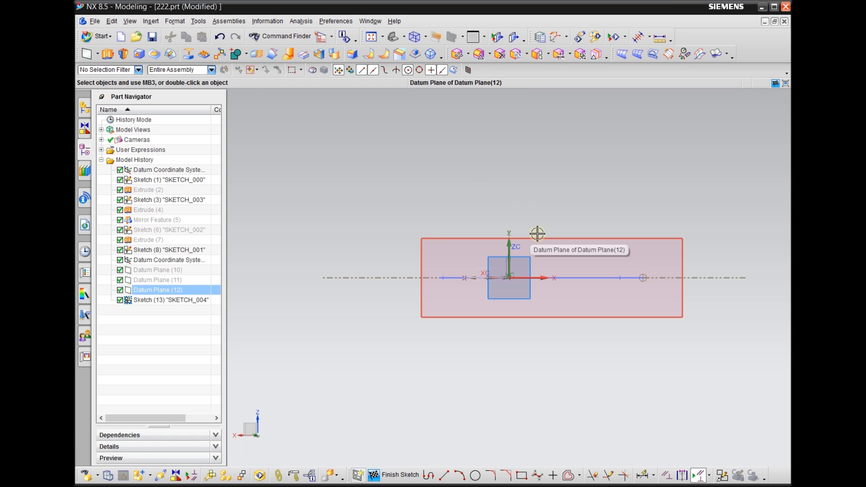
{"action": "key", "text": "F8"}
{"action": "middle_click_drag", "start_coordinate": [566, 342], "coordinate": [554, 352]}
{"action": "middle_click_drag", "start_coordinate": [546, 290], "coordinate": [521, 308]}
{"action": "scroll", "coordinate": [486, 294], "scroll_direction": "up", "scroll_amount": 1}
{"action": "scroll", "coordinate": [485, 280], "scroll_direction": "down", "scroll_amount": 2}
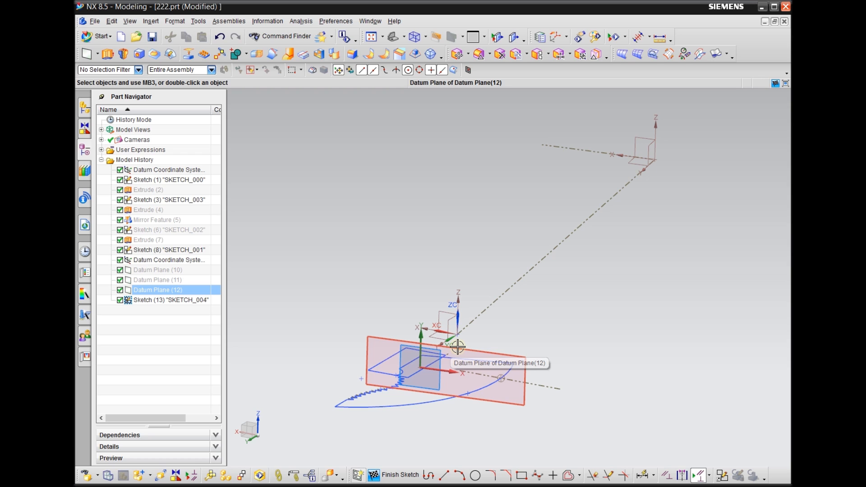
{"action": "key", "text": "shift+F8"}
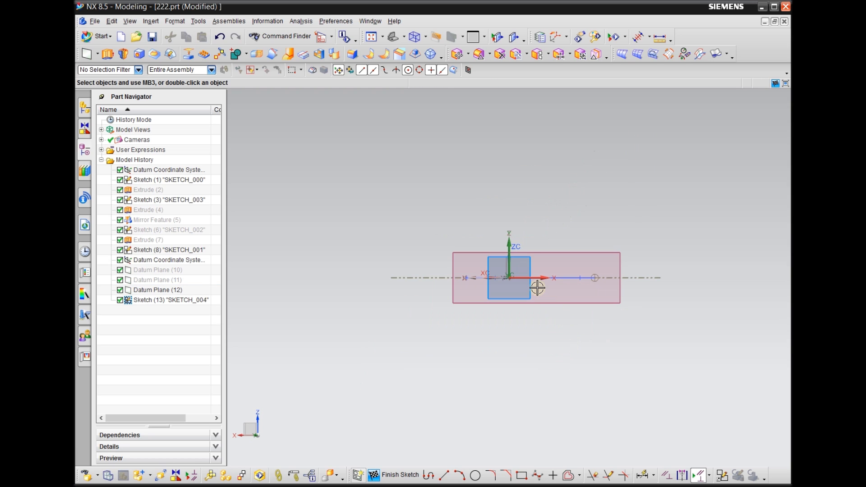
{"action": "scroll", "coordinate": [537, 287], "scroll_direction": "up", "scroll_amount": 2}
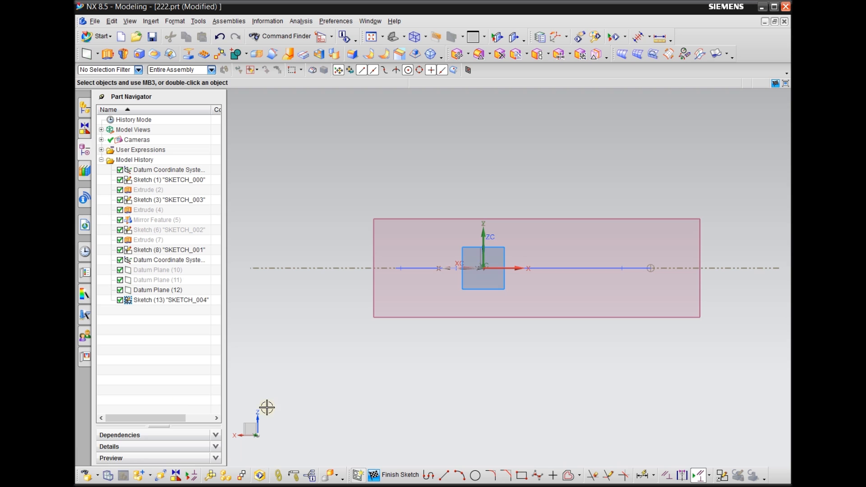
Sketch a vertical line from Point21 up past the datum plane's upper edge and convert it to a reference line.
{"action": "left_click", "coordinate": [521, 475]}
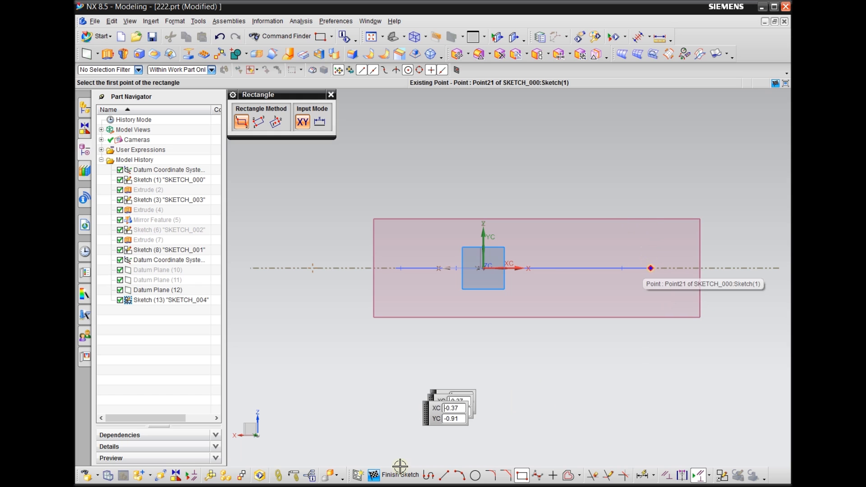
{"action": "left_click", "coordinate": [444, 475]}
{"action": "left_click", "coordinate": [651, 268]}
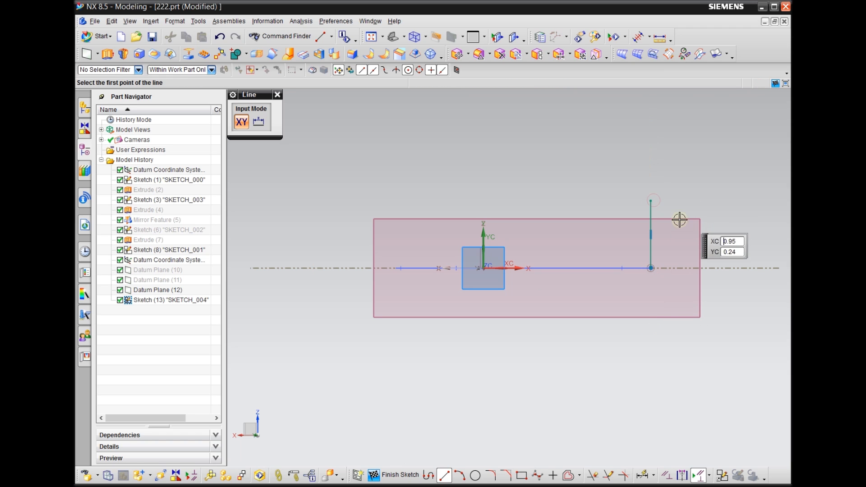
{"action": "left_click", "coordinate": [651, 209]}
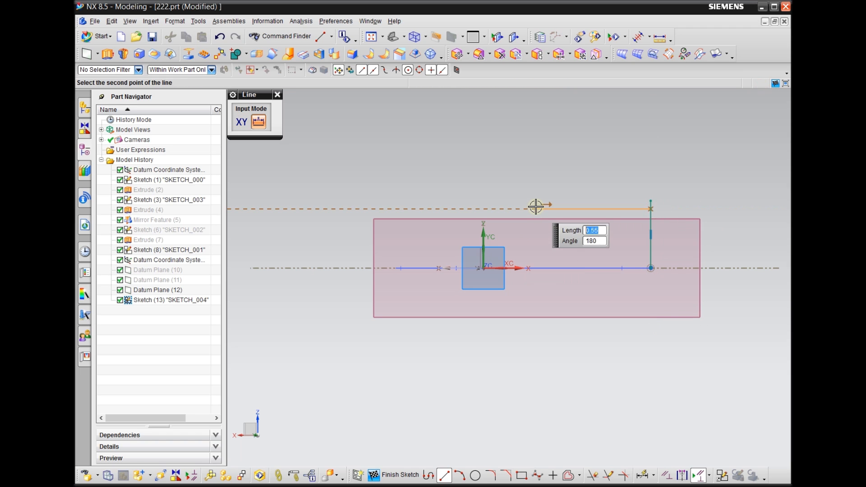
{"action": "key", "text": "Escape"}
{"action": "left_click", "coordinate": [649, 208]}
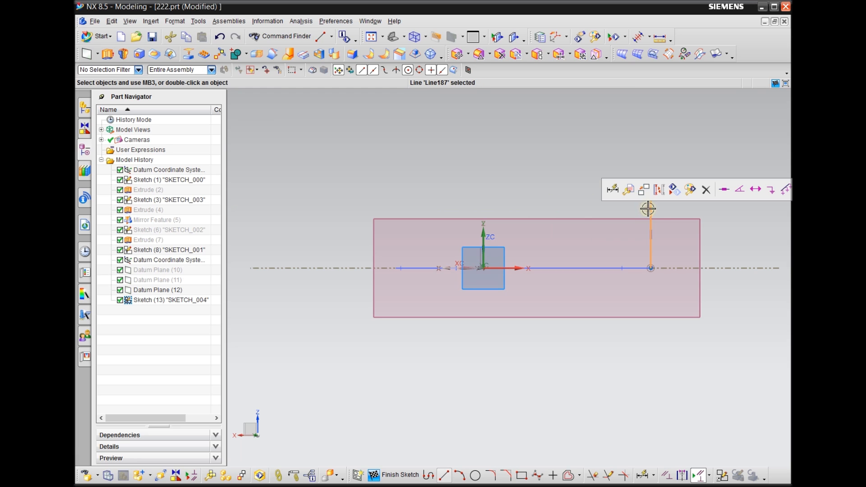
{"action": "left_click", "coordinate": [661, 193]}
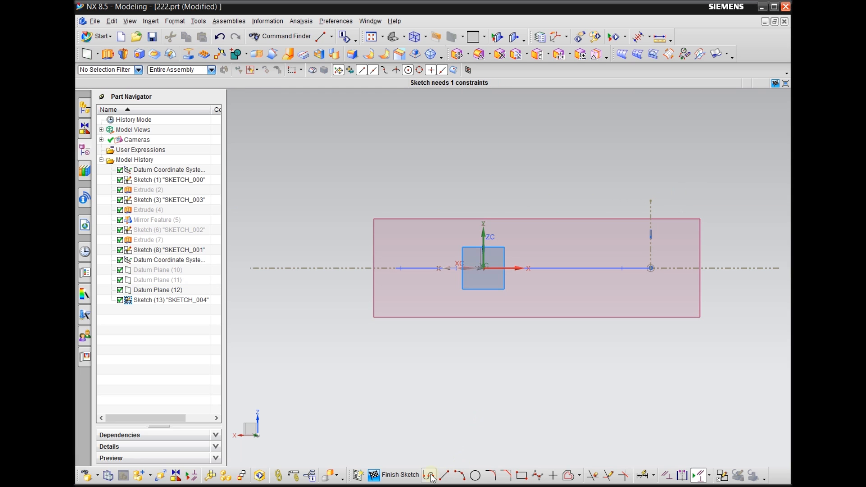
{"action": "left_click", "coordinate": [522, 475]}
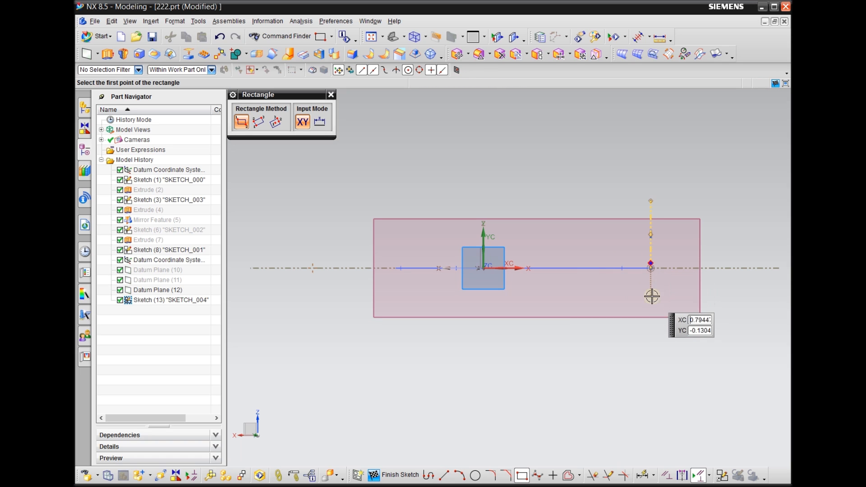
{"action": "mouse_move", "coordinate": [620, 374]}
{"action": "middle_mouse_down"}
{"action": "mouse_move", "coordinate": [590, 389]}
{"action": "mouse_move", "coordinate": [548, 356]}
{"action": "mouse_move", "coordinate": [525, 381]}
{"action": "mouse_move", "coordinate": [548, 372]}
{"action": "middle_mouse_up"}
{"action": "scroll", "coordinate": [526, 371], "scroll_direction": "down", "scroll_amount": 1}
{"action": "key", "text": "Escape"}
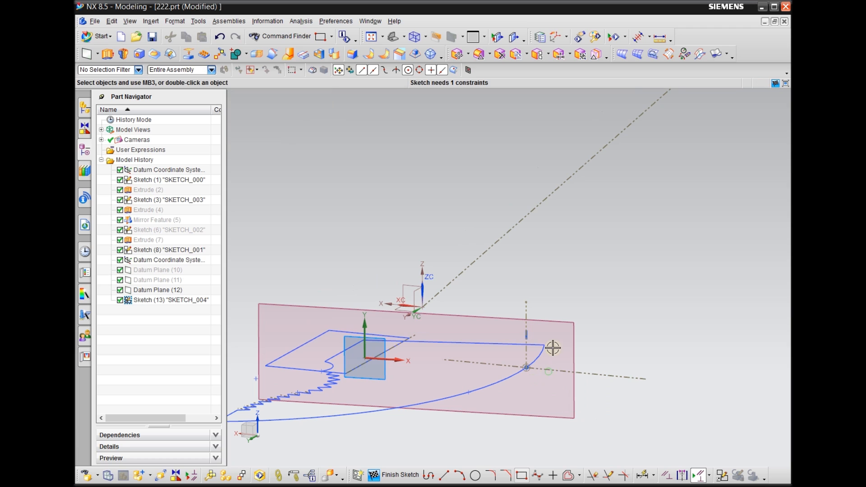
Sketch a rectangle about 1.87 by 0.5 in across the horizontal centreline, with its right edge on the vertical reference line.
{"action": "key", "text": "shift+F8"}
{"action": "scroll", "coordinate": [663, 273], "scroll_direction": "down", "scroll_amount": 8}
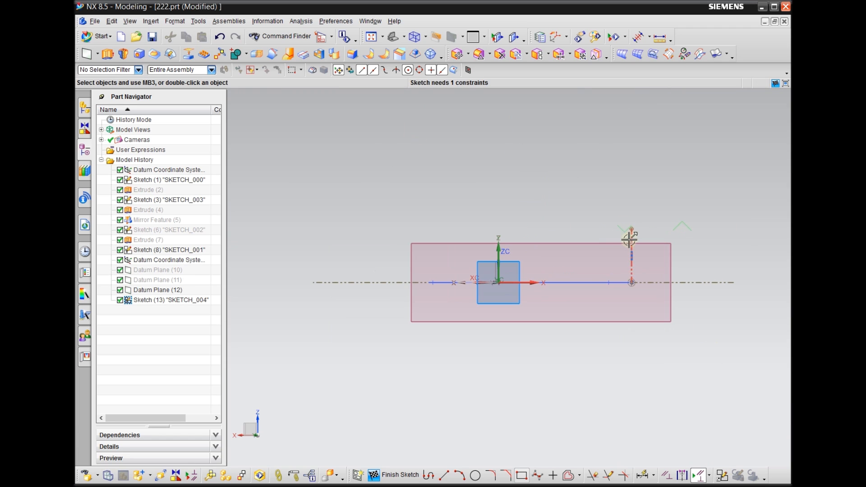
{"action": "left_click", "coordinate": [522, 475]}
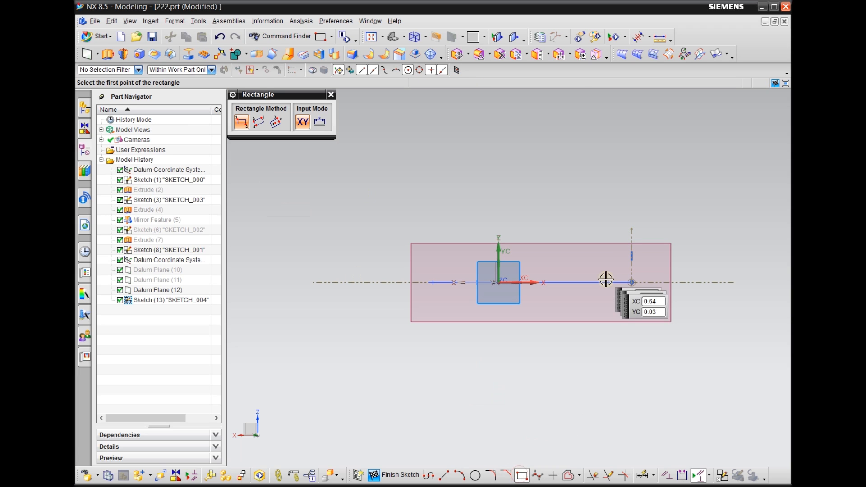
{"action": "left_click", "coordinate": [632, 240]}
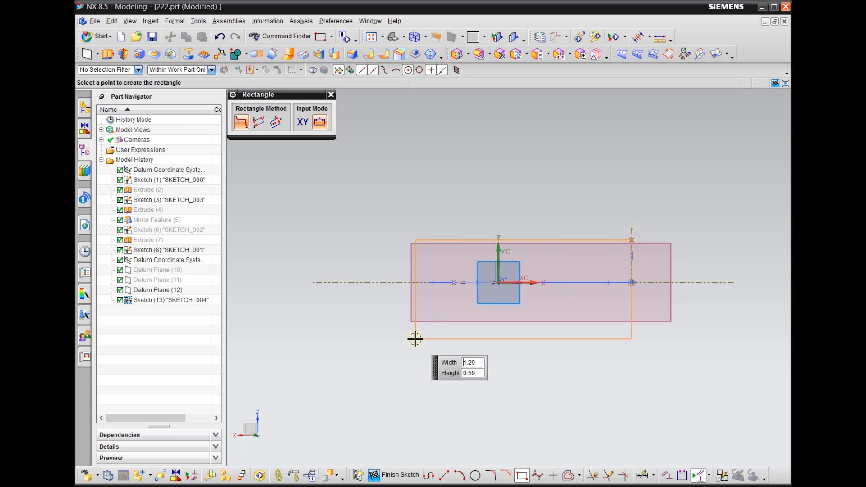
{"action": "left_click", "coordinate": [318, 324]}
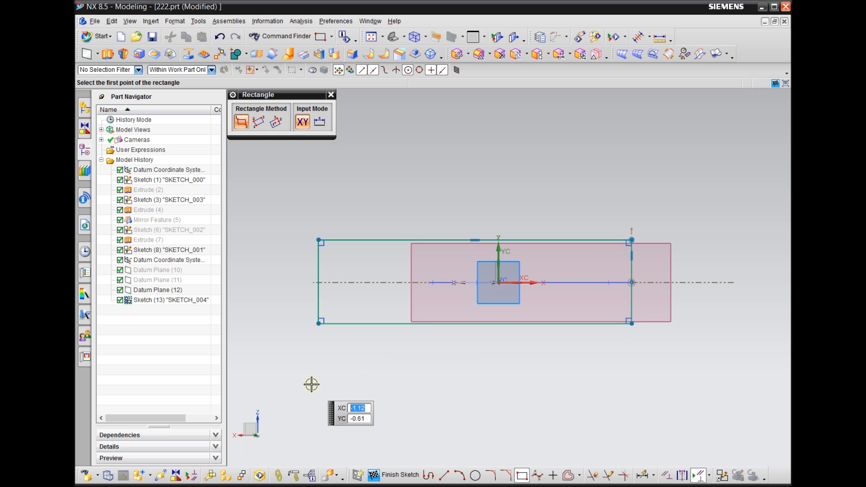
Dimension the rectangle with a height of 7/16 in and a width of 1.75 in.
{"action": "left_click", "coordinate": [641, 475]}
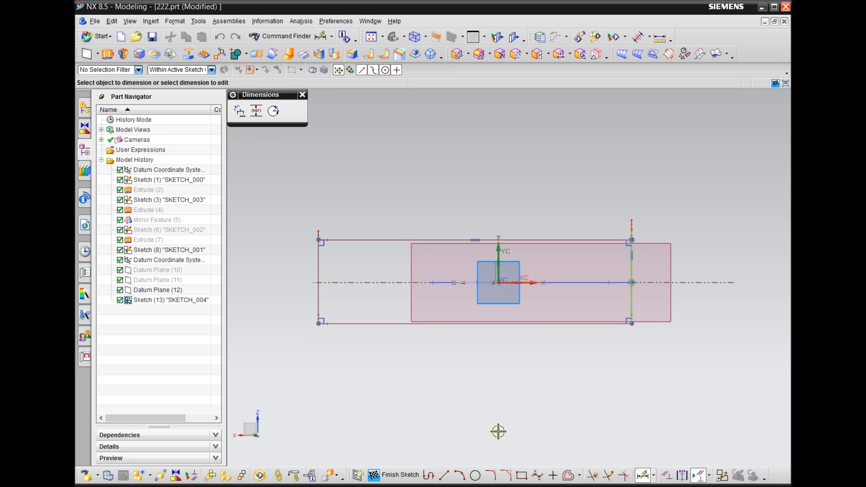
{"action": "left_click", "coordinate": [317, 296]}
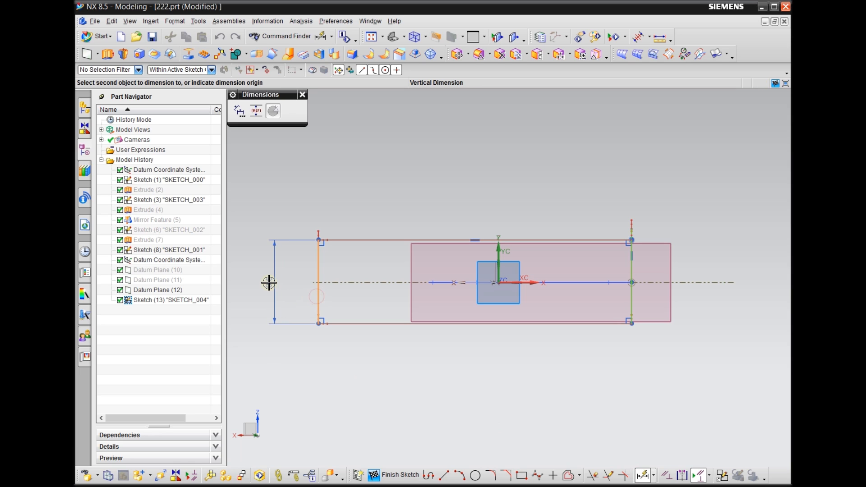
{"action": "left_click", "coordinate": [269, 283]}
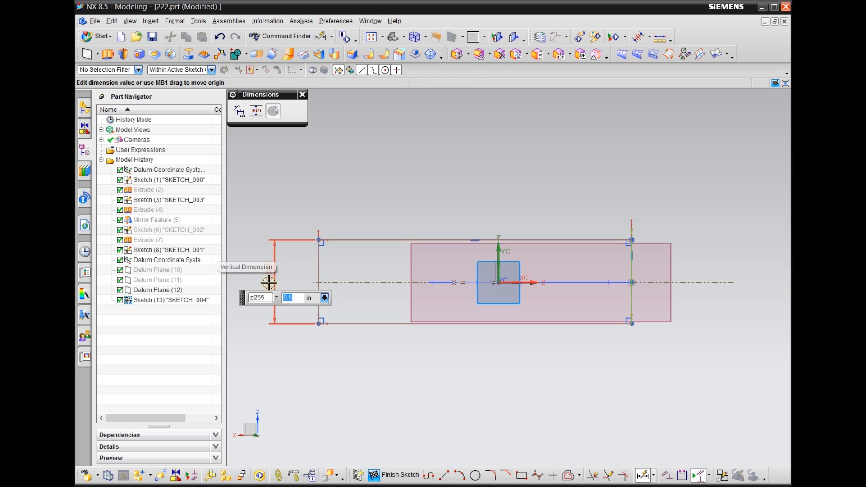
{"action": "type", "text": "7/16"}
{"action": "key", "text": "Return"}
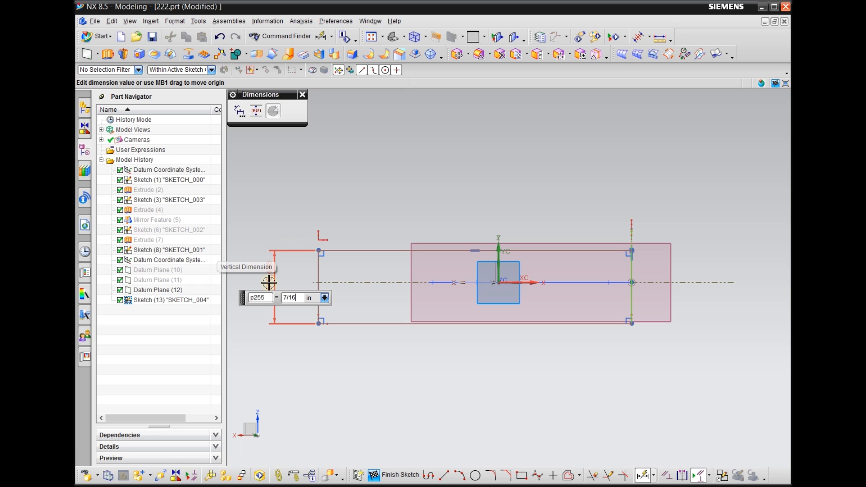
{"action": "left_click", "coordinate": [366, 251]}
{"action": "left_click", "coordinate": [394, 179]}
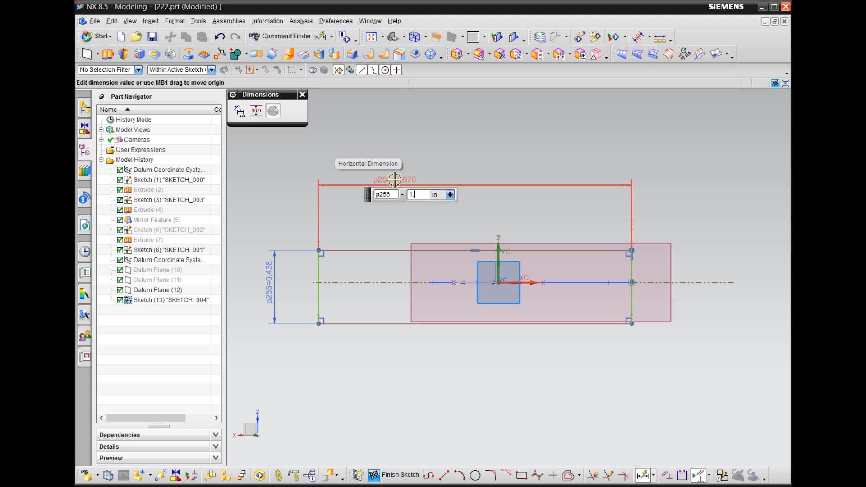
{"action": "key", "text": "Return"}
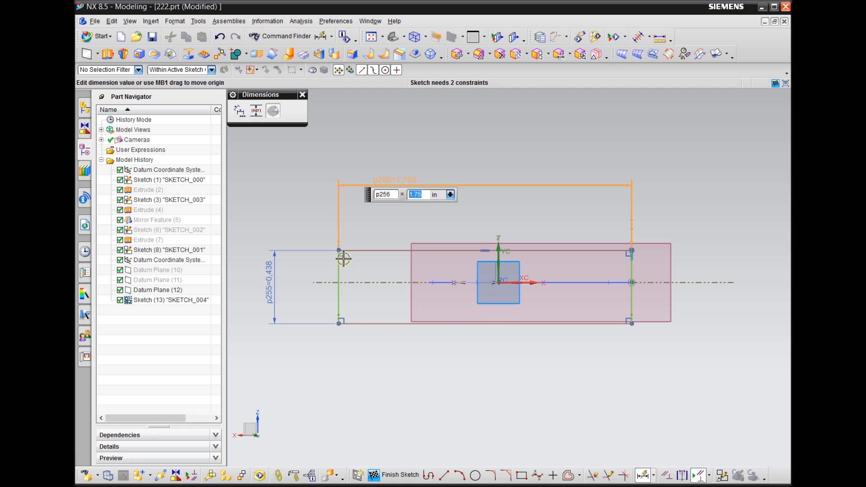
Centre the rectangle vertically by dimensioning its upper edge from the horizontal centreline as p255/2.
{"action": "left_click", "coordinate": [377, 251]}
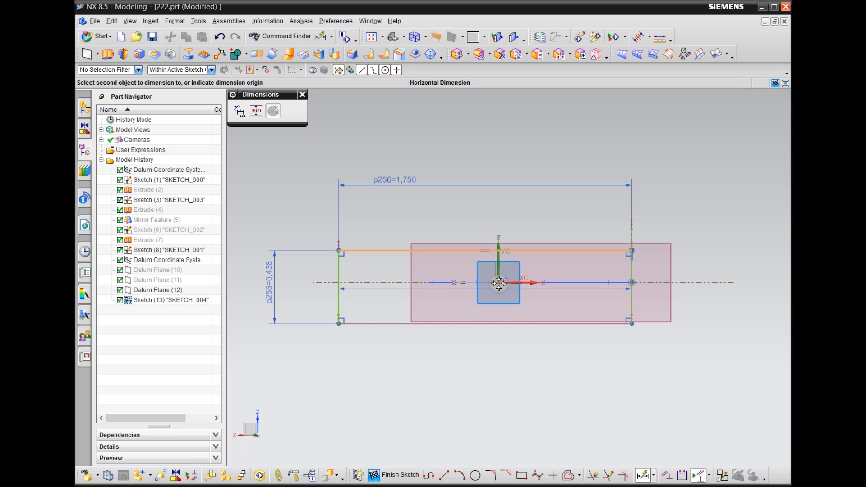
{"action": "left_click", "coordinate": [499, 283]}
{"action": "left_click", "coordinate": [309, 271]}
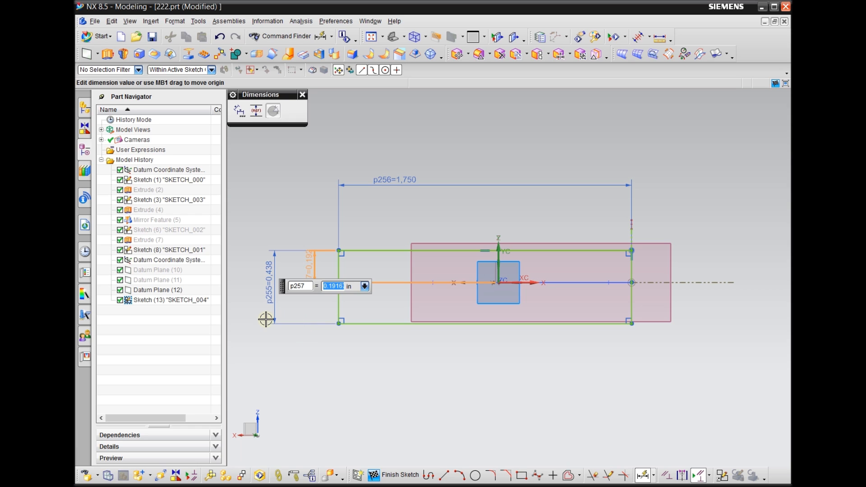
{"action": "type", "text": "p"}
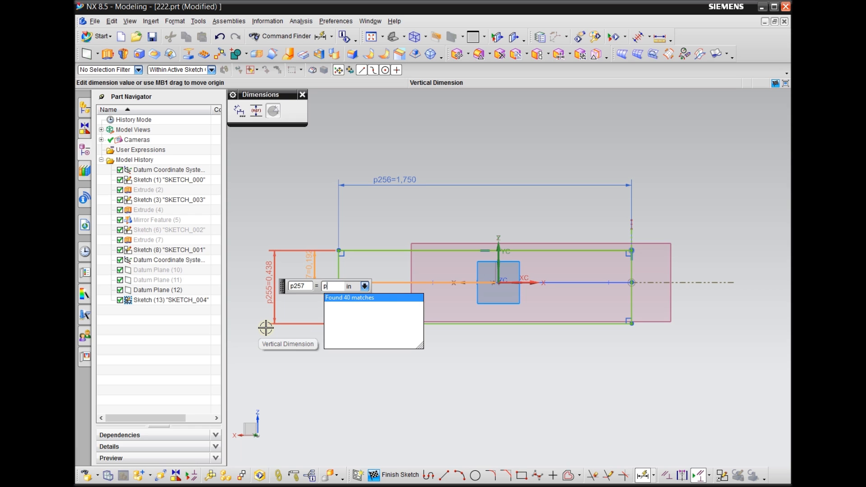
{"action": "type", "text": "255/2"}
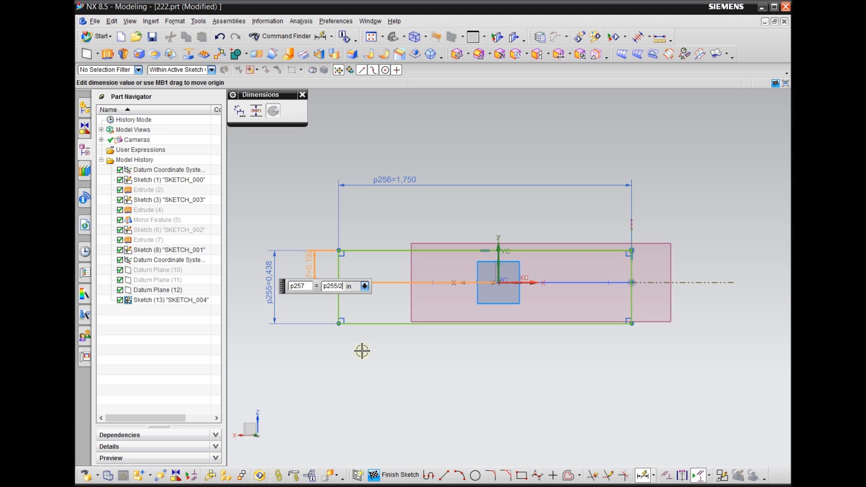
{"action": "key", "text": "Return"}
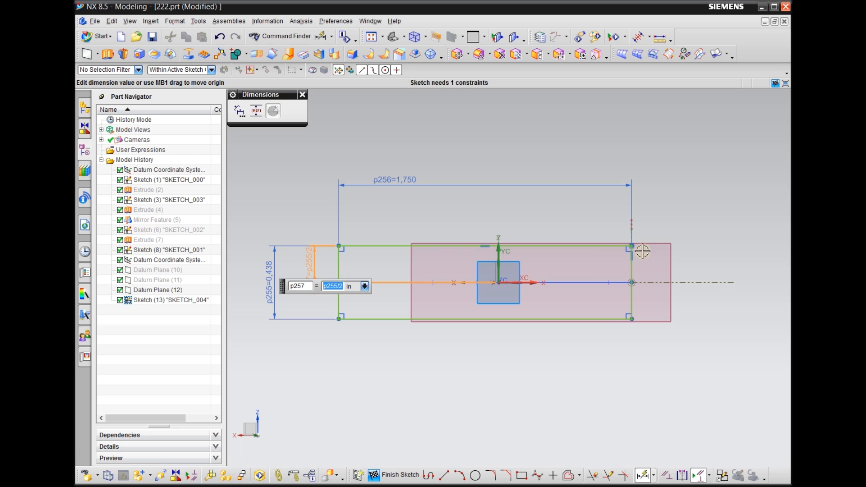
{"action": "left_click", "coordinate": [388, 345]}
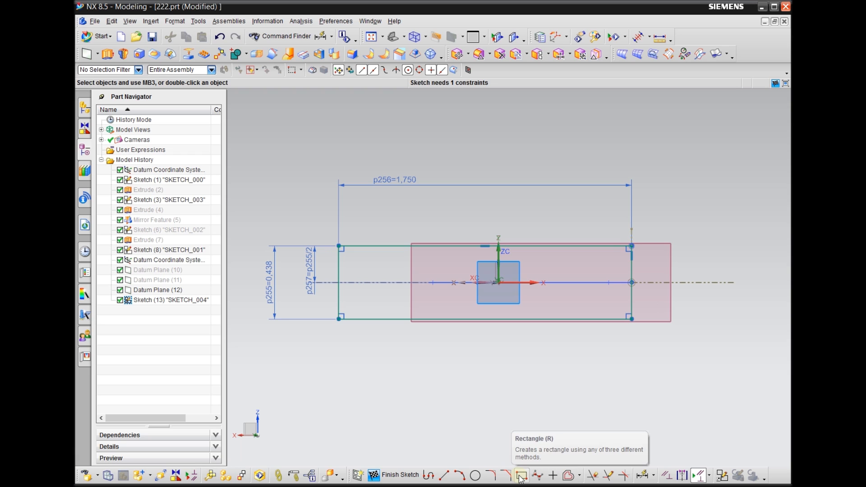
Offset the rectangle's upper, right and lower edges inward by 3/32 in.
{"action": "left_click", "coordinate": [568, 475]}
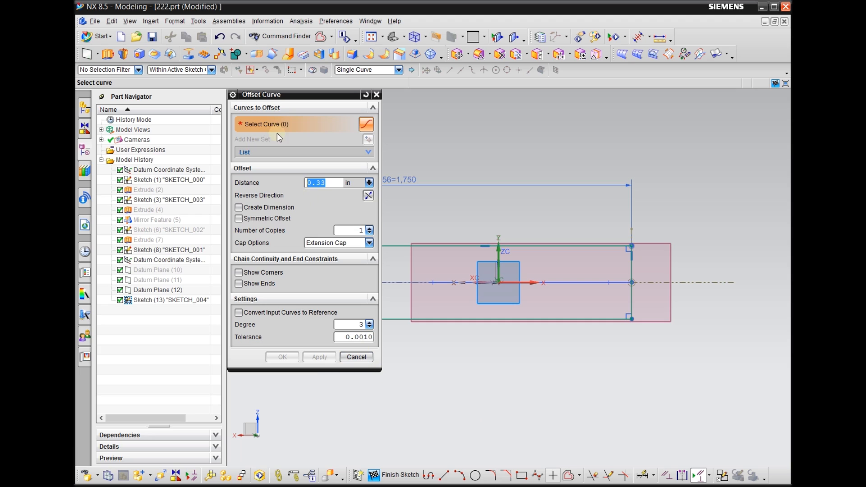
{"action": "left_click_drag", "start_coordinate": [333, 181], "coordinate": [268, 171]}
{"action": "left_click", "coordinate": [352, 70]}
{"action": "left_click", "coordinate": [353, 80]}
{"action": "scroll", "coordinate": [748, 341], "scroll_direction": "down", "scroll_amount": 1}
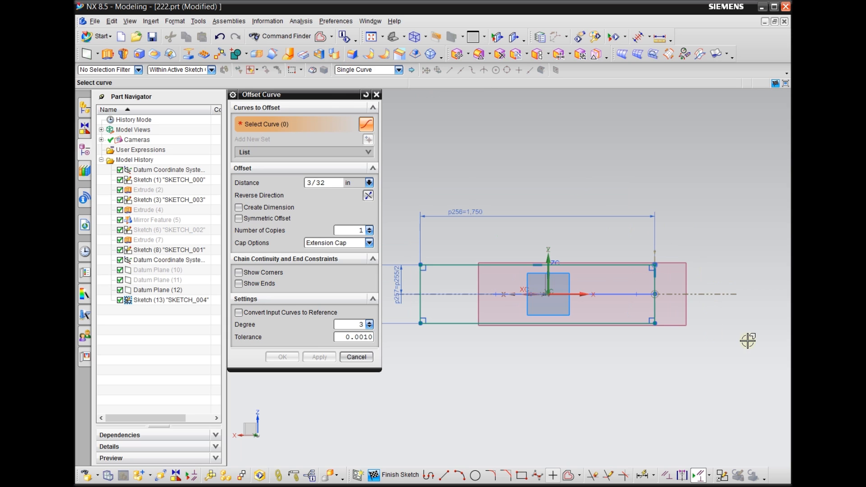
{"action": "left_click", "coordinate": [456, 265]}
{"action": "left_click", "coordinate": [654, 289]}
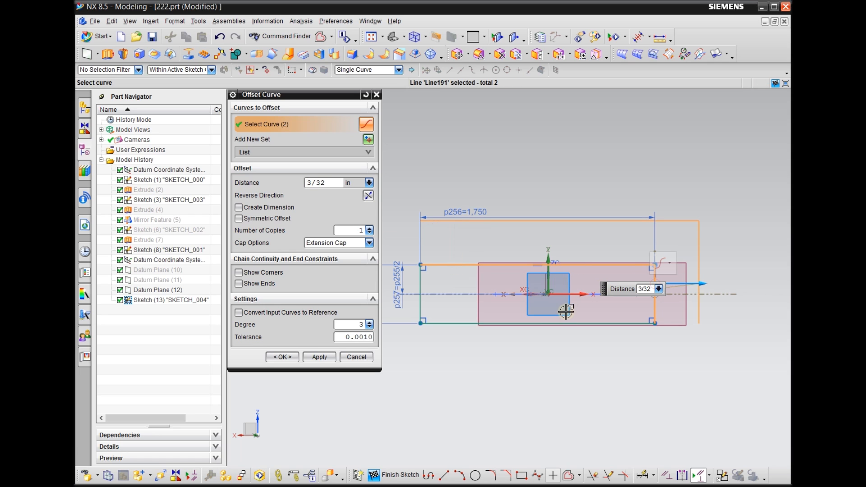
{"action": "left_click", "coordinate": [562, 322]}
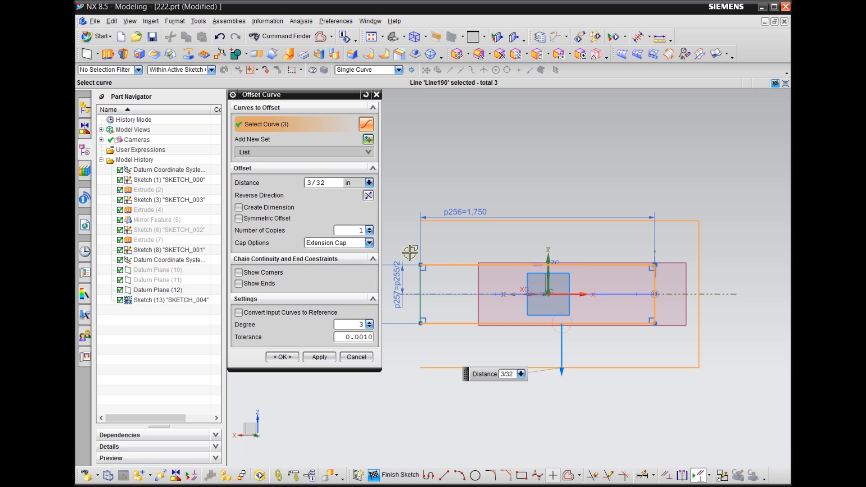
{"action": "left_click", "coordinate": [368, 195]}
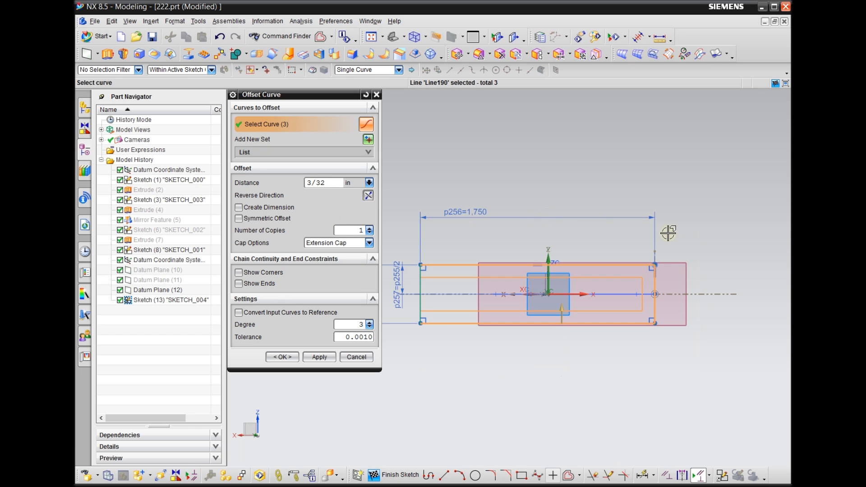
{"action": "scroll", "coordinate": [704, 258], "scroll_direction": "down", "scroll_amount": 1}
{"action": "scroll", "coordinate": [513, 281], "scroll_direction": "up", "scroll_amount": 1}
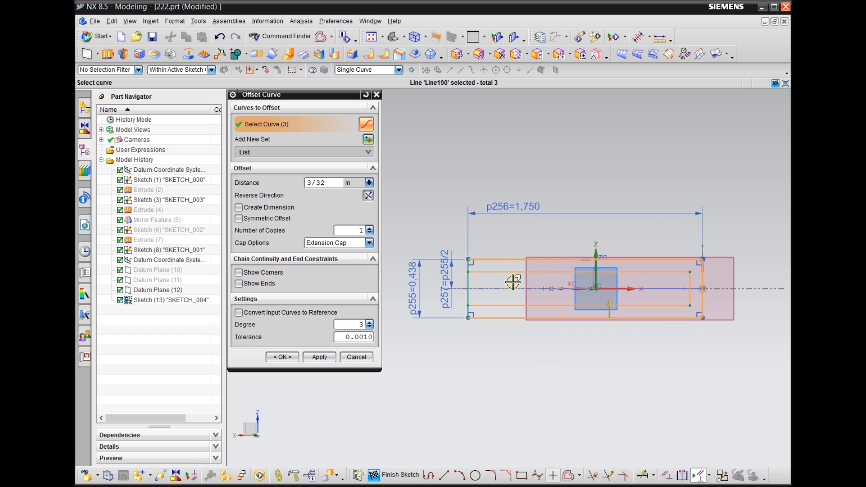
{"action": "scroll", "coordinate": [693, 288], "scroll_direction": "up", "scroll_amount": 1}
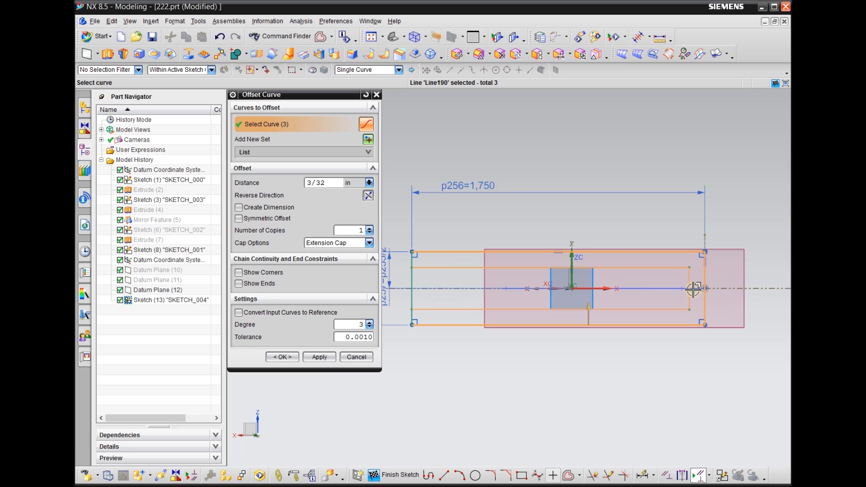
{"action": "scroll", "coordinate": [685, 281], "scroll_direction": "down", "scroll_amount": 1}
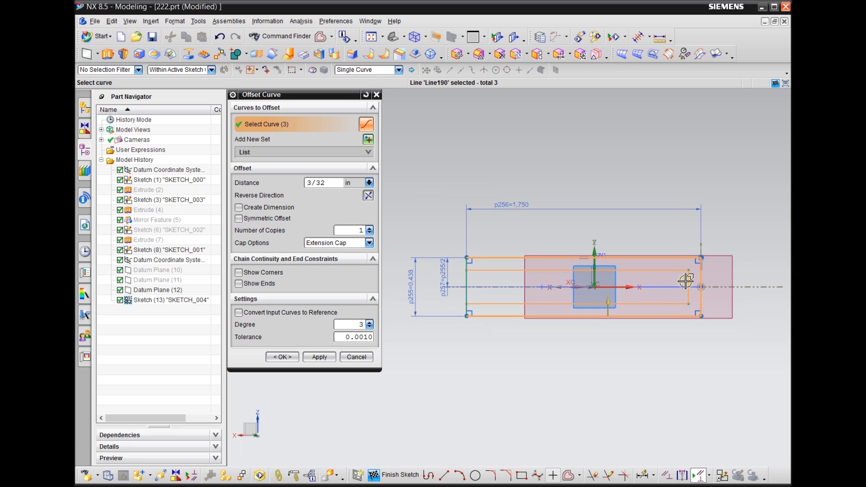
{"action": "left_click", "coordinate": [318, 357]}
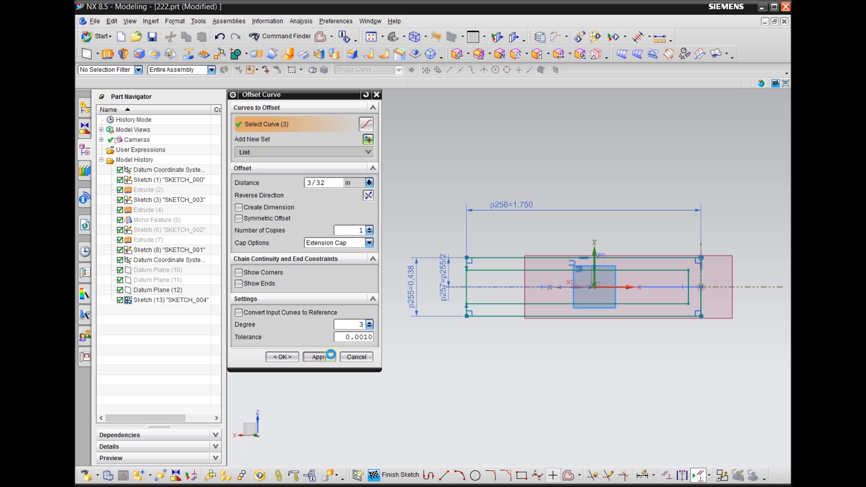
{"action": "left_click", "coordinate": [377, 94]}
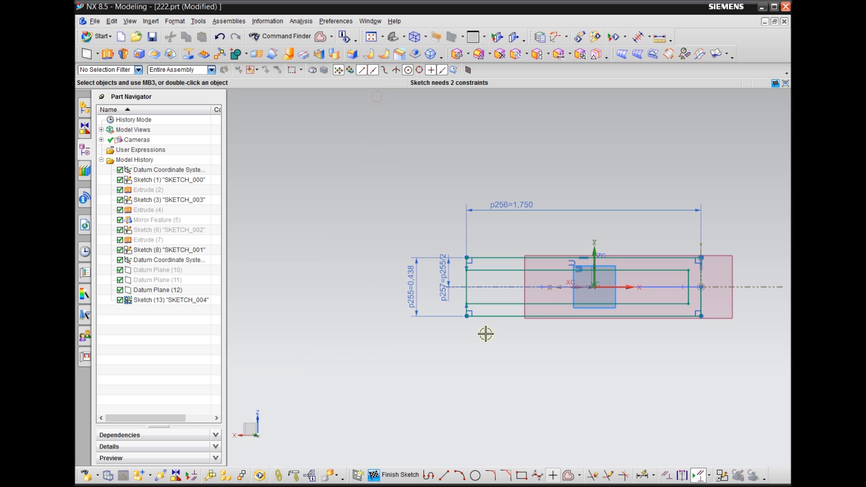
Sketch a vertical line about 0.25 in long outside the rectangle's left edge, aligned with the ends of the offset lines.
{"action": "scroll", "coordinate": [561, 306], "scroll_direction": "up", "scroll_amount": 3}
{"action": "scroll", "coordinate": [313, 266], "scroll_direction": "down", "scroll_amount": 1}
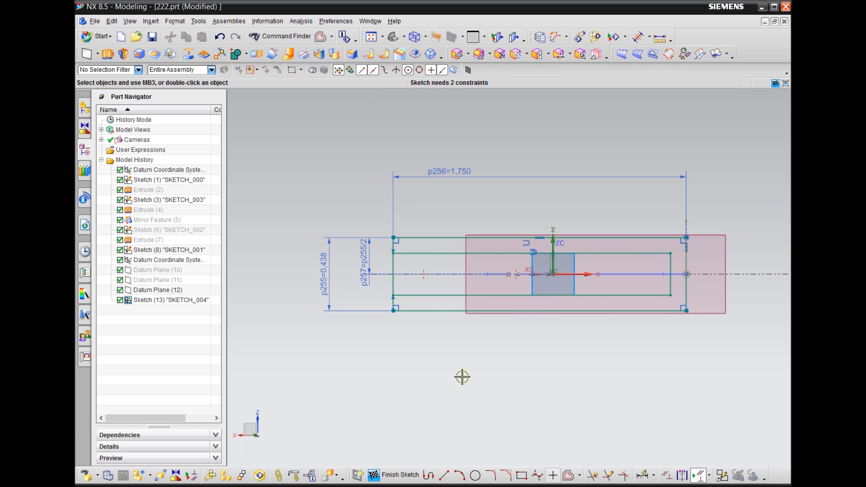
{"action": "left_click", "coordinate": [445, 476]}
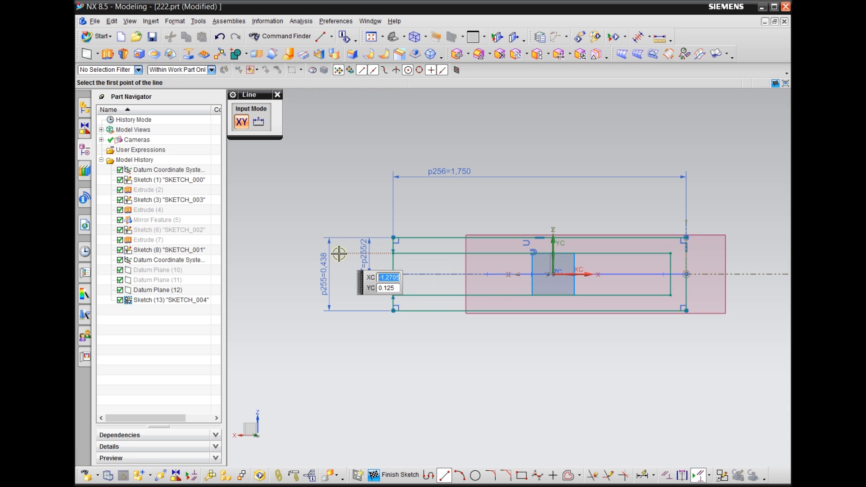
{"action": "left_click", "coordinate": [289, 254]}
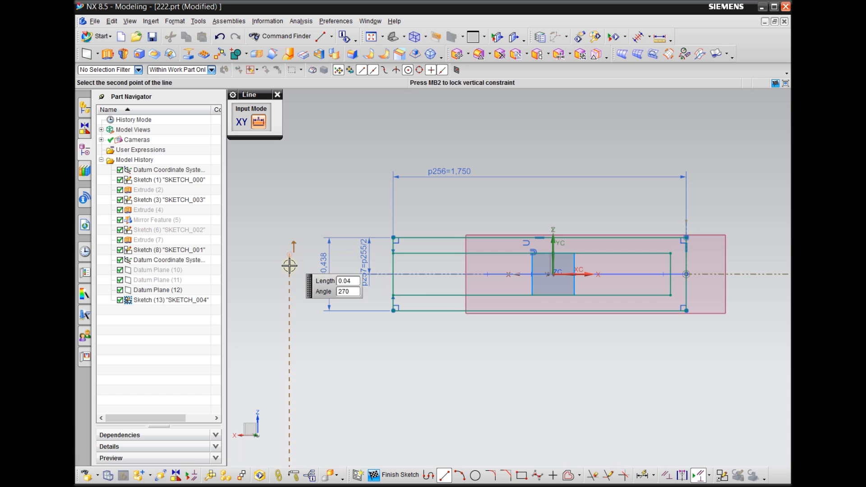
{"action": "key", "text": "Escape"}
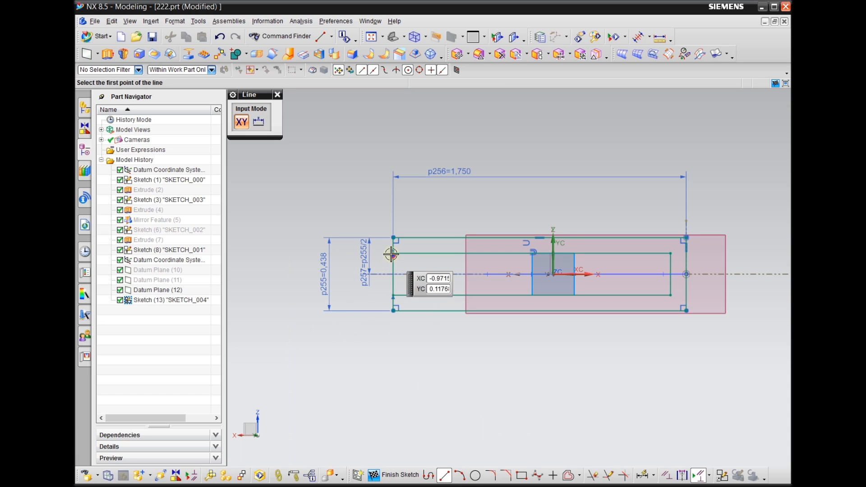
{"action": "left_click", "coordinate": [361, 253]}
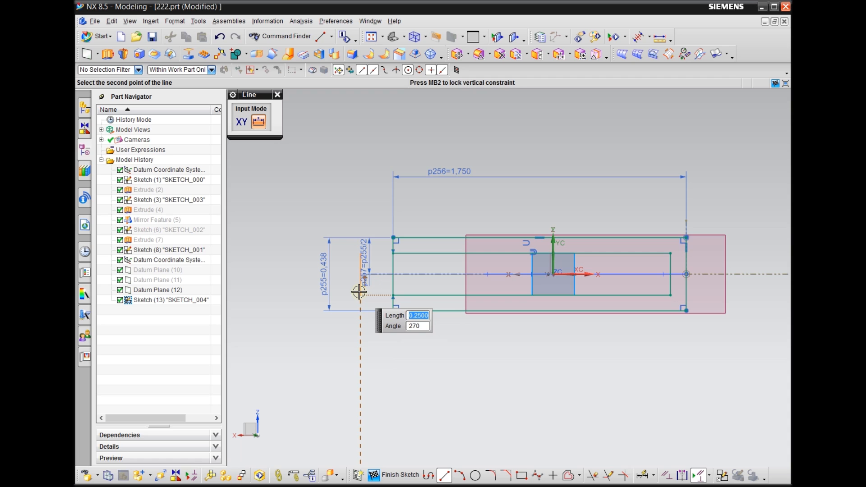
{"action": "left_click", "coordinate": [360, 295]}
{"action": "key", "text": "Escape"}
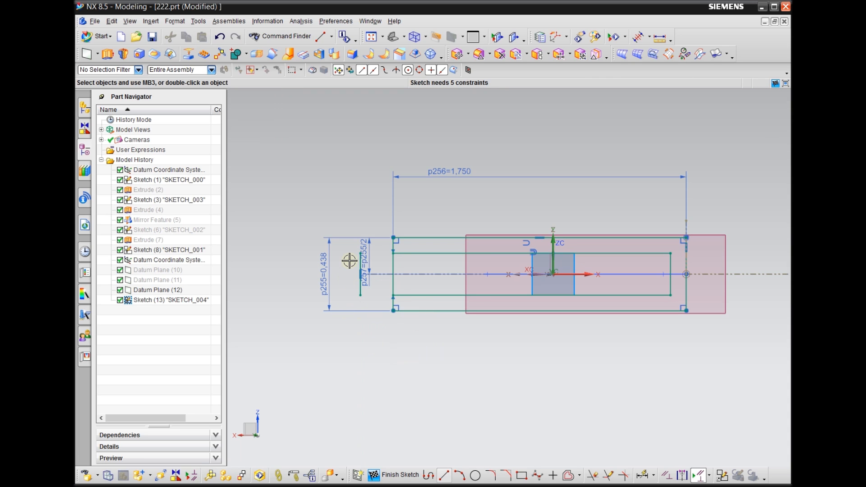
Extend the upper and lower offset lines to the short vertical line beyond the rectangle's left edge.
{"action": "scroll", "coordinate": [350, 260], "scroll_direction": "up", "scroll_amount": 2}
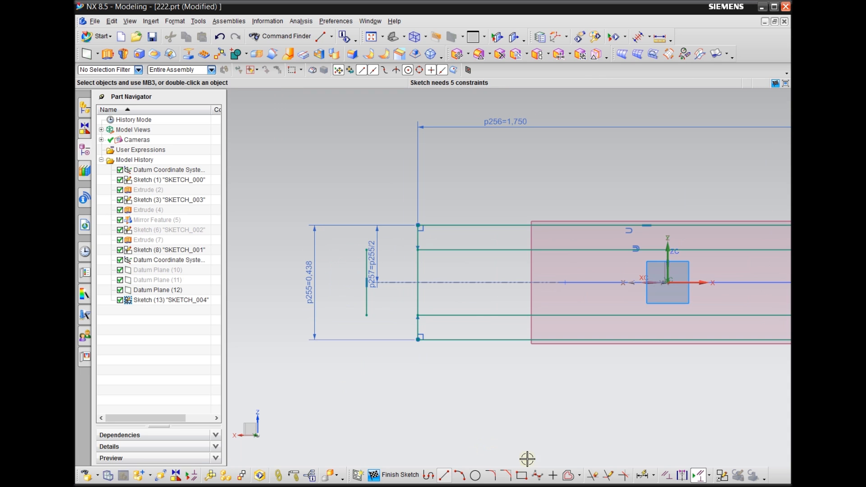
{"action": "left_click", "coordinate": [608, 475]}
{"action": "left_click", "coordinate": [431, 249]}
{"action": "left_click", "coordinate": [430, 317]}
{"action": "scroll", "coordinate": [316, 316], "scroll_direction": "down", "scroll_amount": 2}
{"action": "left_click", "coordinate": [356, 193]}
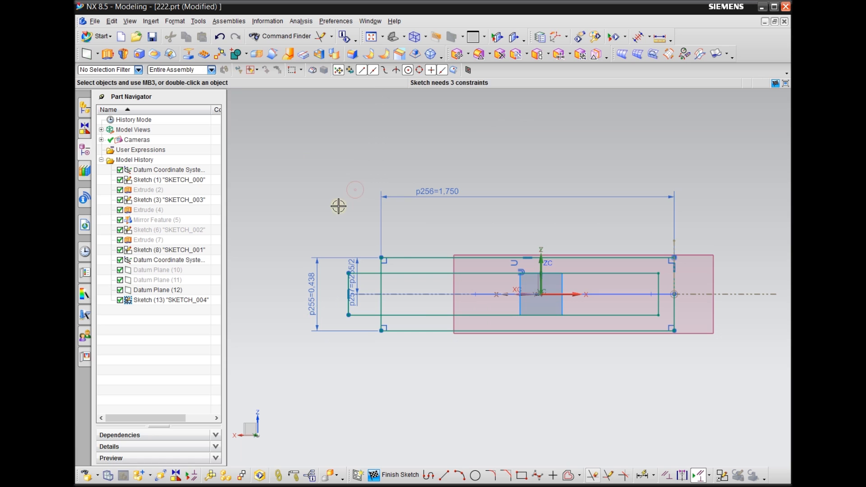
{"action": "scroll", "coordinate": [333, 303], "scroll_direction": "down", "scroll_amount": 1}
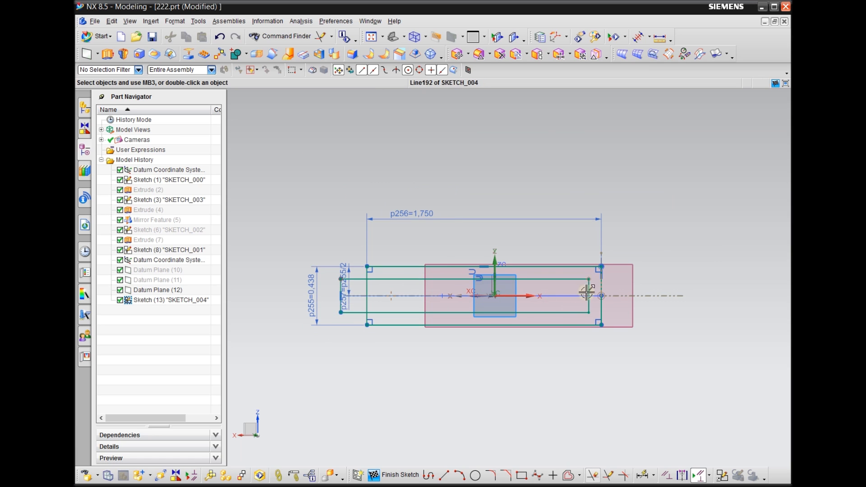
Fillet the upper and lower corners at the outer rectangle's right end with a 0.078 in radius.
{"action": "scroll", "coordinate": [284, 287], "scroll_direction": "down", "scroll_amount": 2}
{"action": "scroll", "coordinate": [333, 271], "scroll_direction": "up", "scroll_amount": 2}
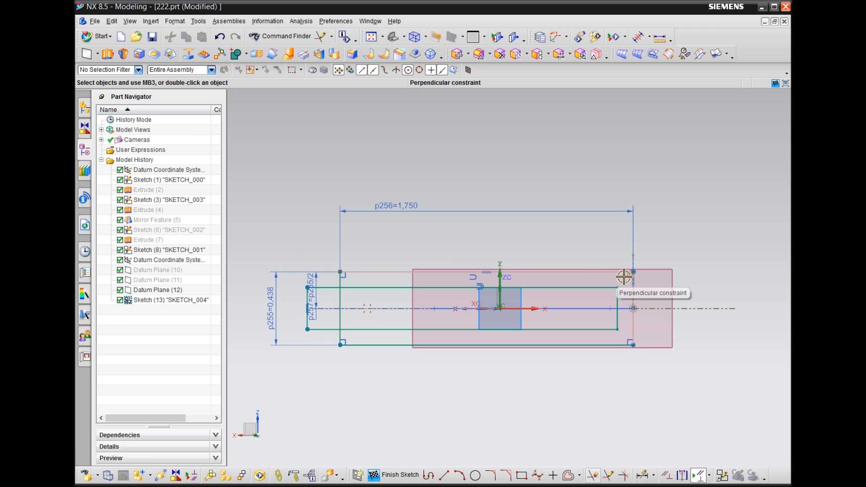
{"action": "left_click", "coordinate": [490, 475]}
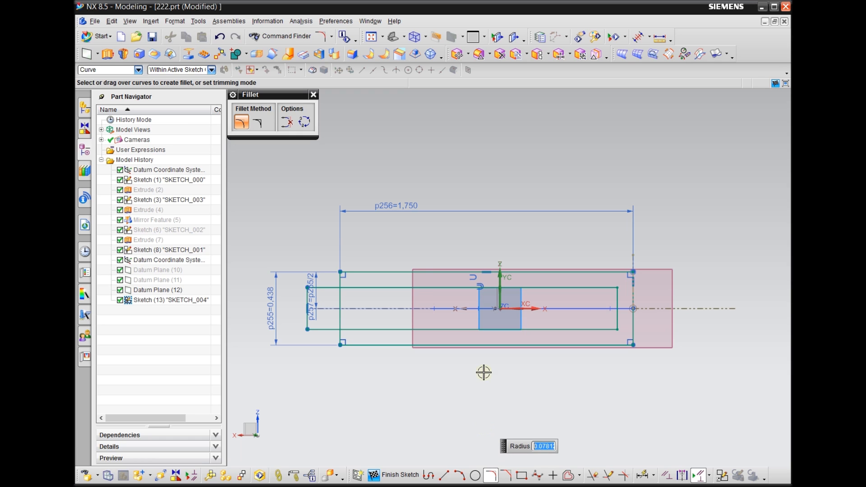
{"action": "scroll", "coordinate": [650, 281], "scroll_direction": "up", "scroll_amount": 3}
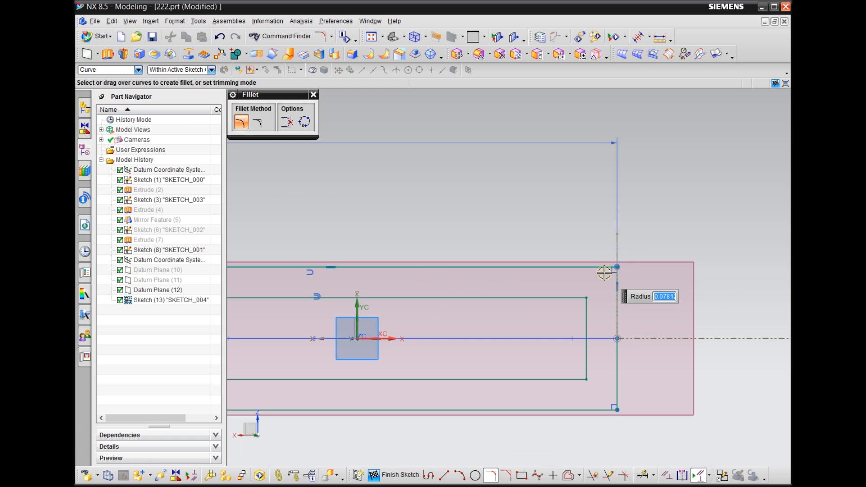
{"action": "left_click", "coordinate": [614, 289]}
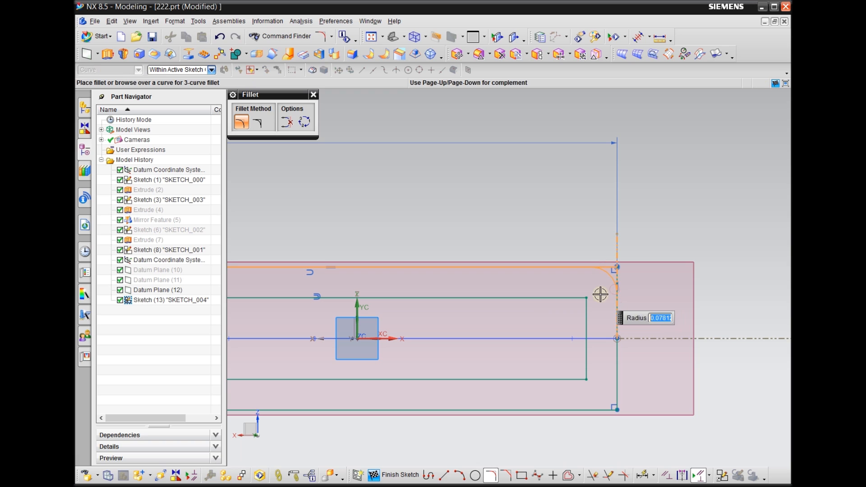
{"action": "left_click", "coordinate": [616, 387]}
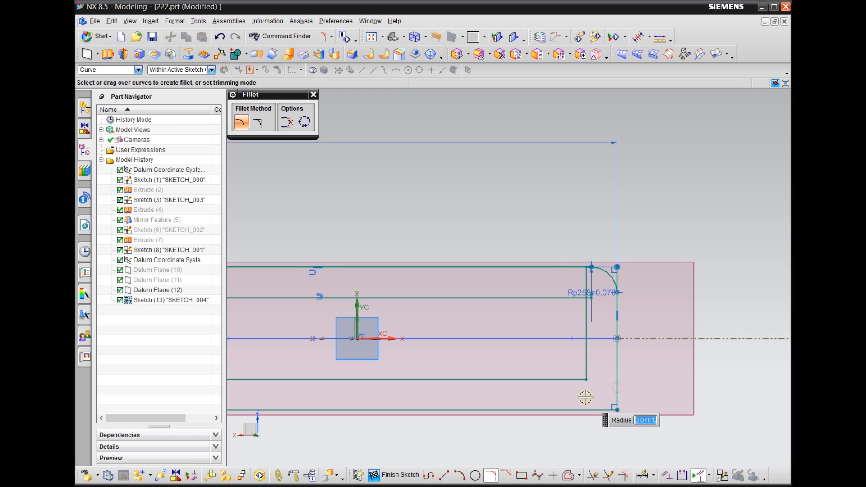
{"action": "left_click", "coordinate": [616, 386]}
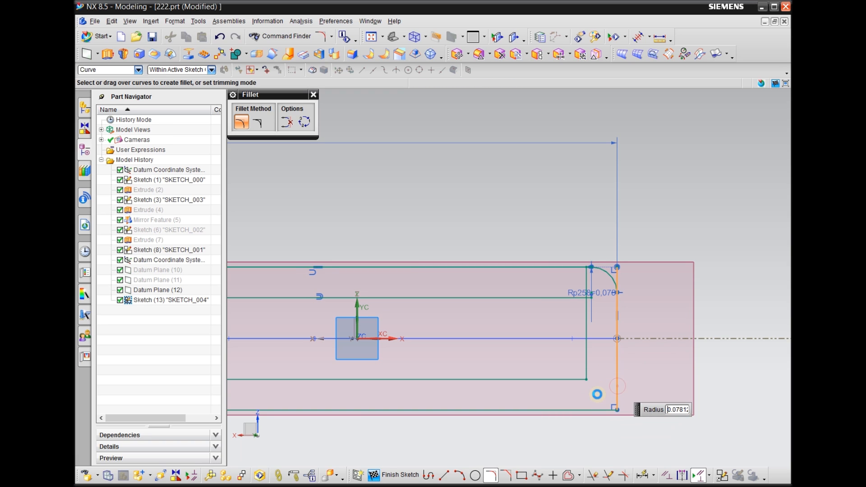
Try to fillet the lower and upper right corners of the inner offset profile, and undo both fillets.
{"action": "left_click", "coordinate": [574, 376]}
{"action": "left_click", "coordinate": [584, 359]}
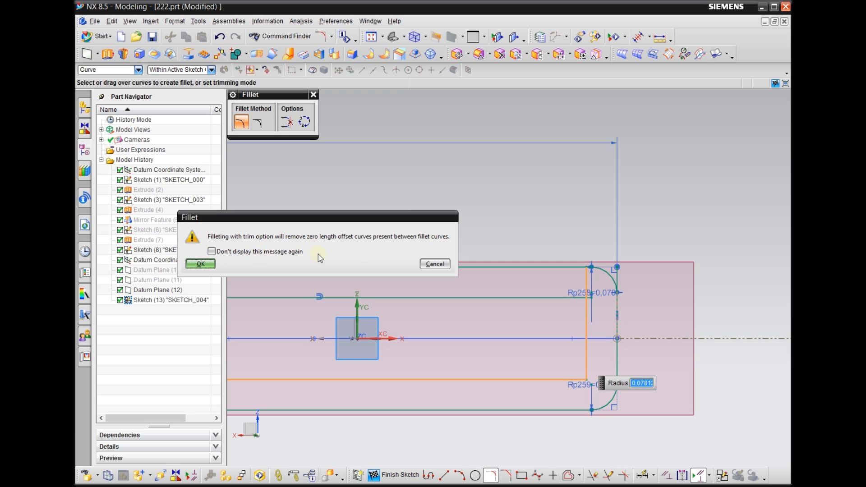
{"action": "left_click", "coordinate": [201, 264]}
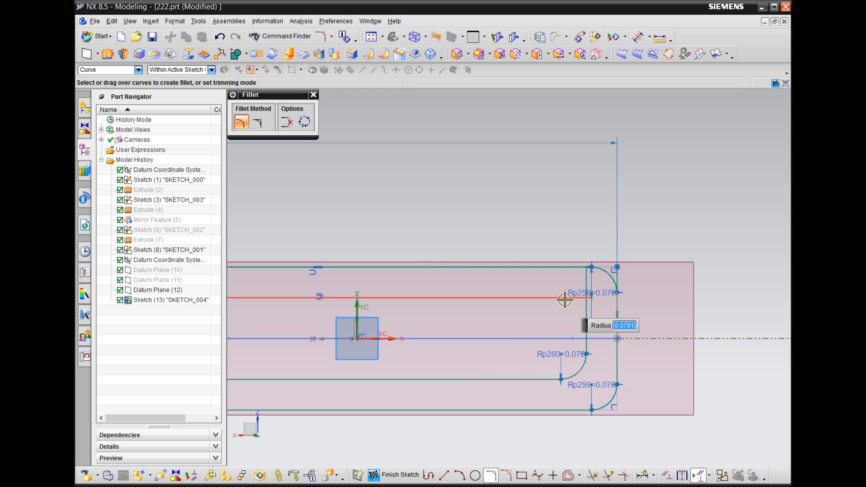
{"action": "left_click", "coordinate": [584, 314]}
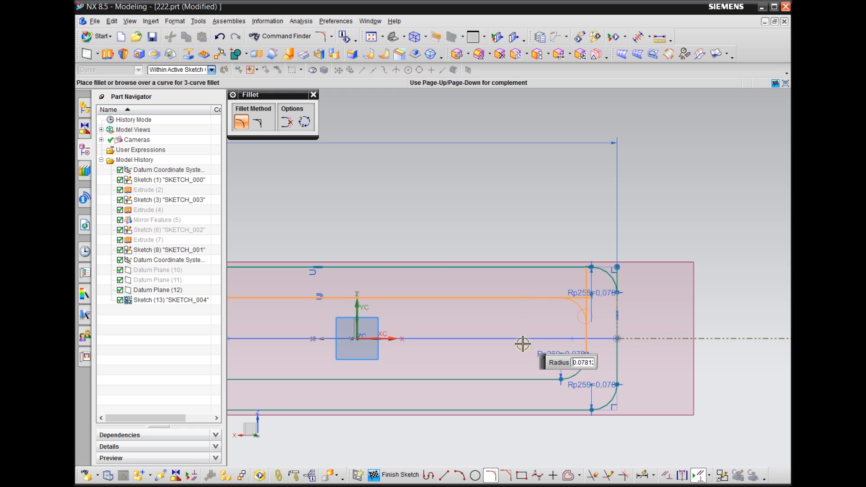
{"action": "left_click", "coordinate": [371, 242]}
{"action": "key", "text": "Escape"}
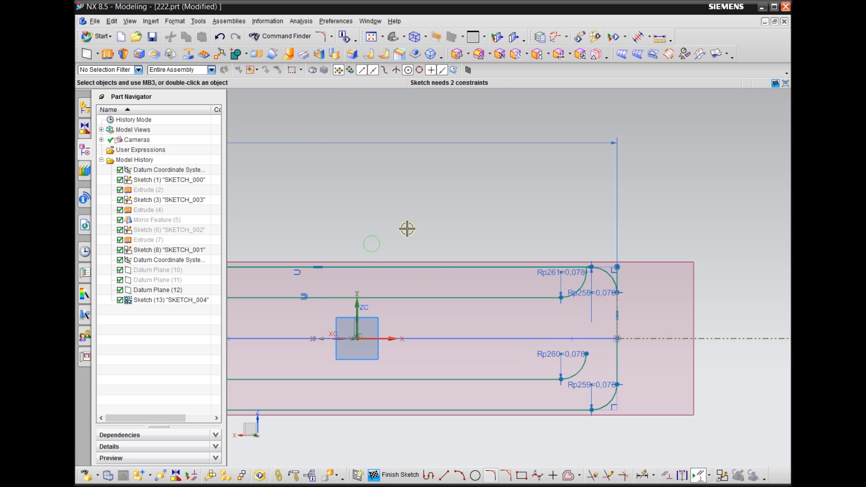
{"action": "key", "text": "ctrl+z"}
{"action": "key", "text": "ctrl+z"}
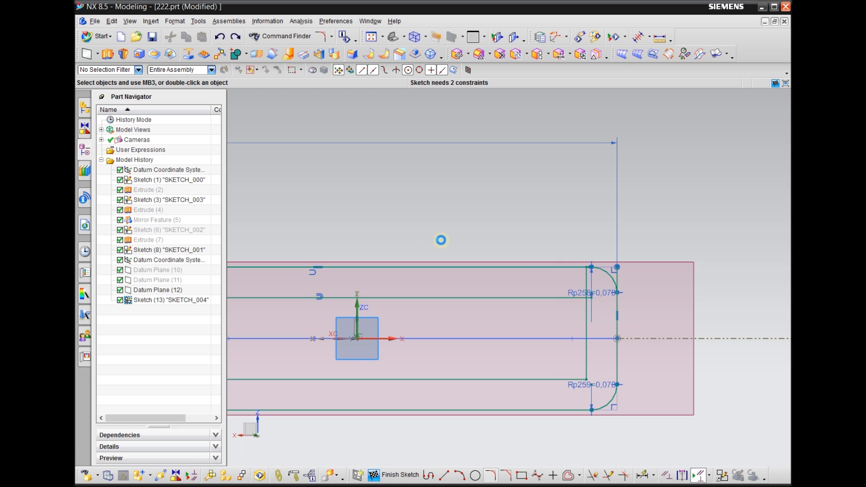
Fillet the upper and lower right corners of the inner offset profile with a 0.078 in radius, upper corner first.
{"action": "left_click", "coordinate": [490, 475]}
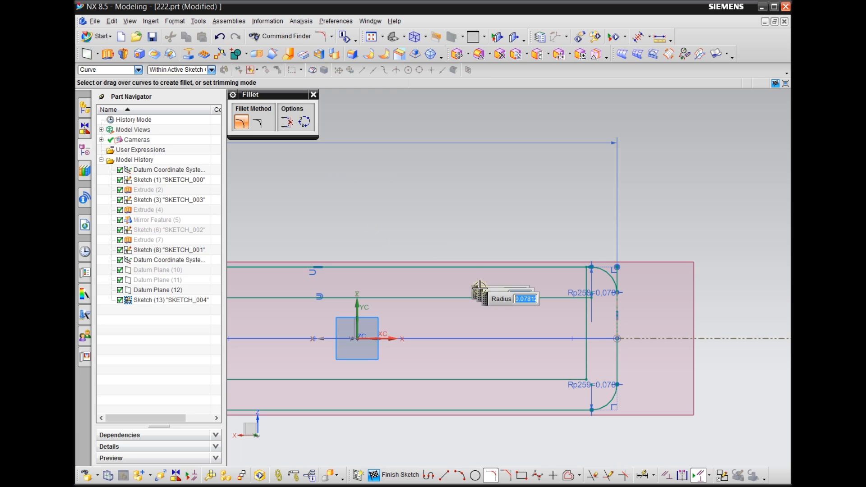
{"action": "left_click", "coordinate": [557, 297]}
{"action": "left_click", "coordinate": [585, 312]}
{"action": "left_click", "coordinate": [576, 317]}
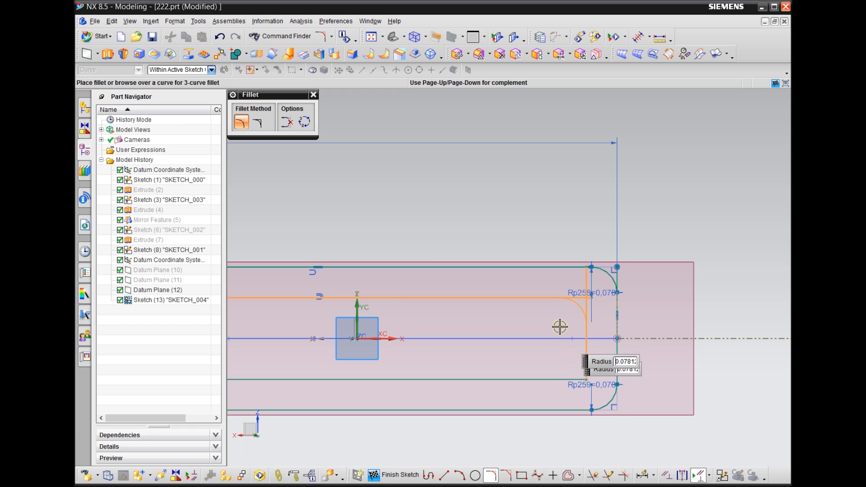
{"action": "left_click", "coordinate": [559, 325]}
{"action": "left_click", "coordinate": [563, 378]}
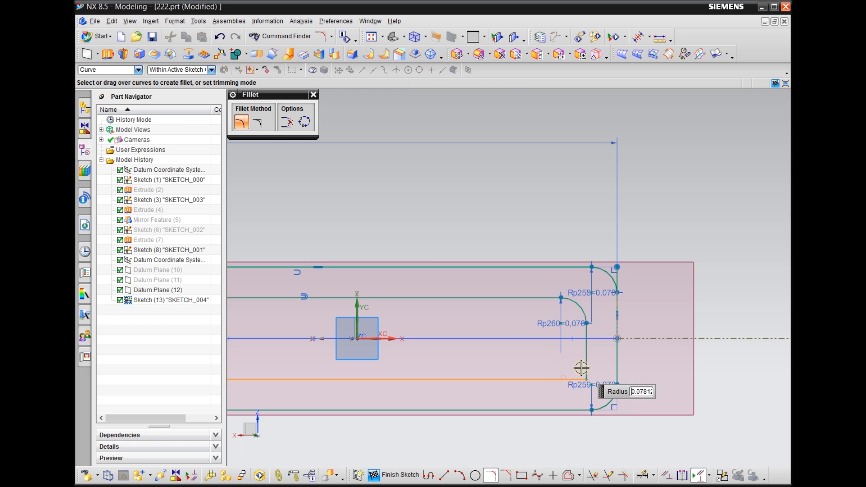
{"action": "left_click", "coordinate": [586, 366]}
{"action": "left_click", "coordinate": [201, 264]}
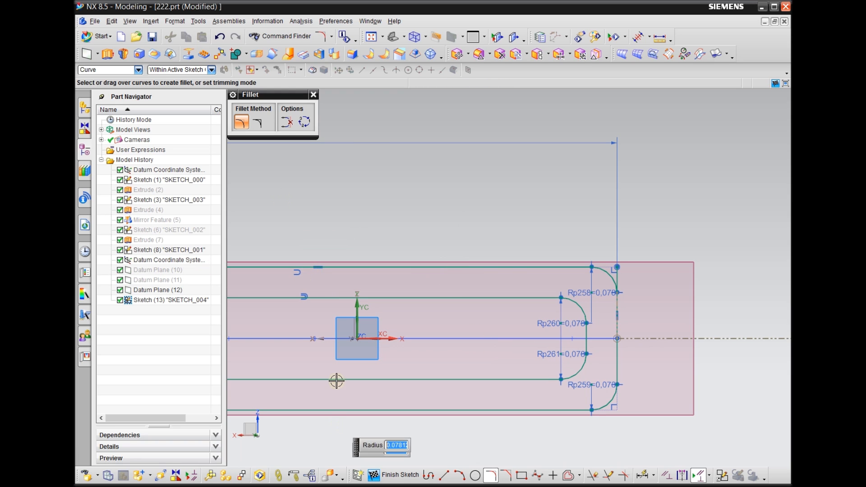
{"action": "left_click", "coordinate": [312, 95]}
Trim the leftover vertical line stub beyond the outer profile's upper-right fillet.
{"action": "scroll", "coordinate": [684, 277], "scroll_direction": "down", "scroll_amount": 1}
{"action": "scroll", "coordinate": [624, 269], "scroll_direction": "up", "scroll_amount": 3}
{"action": "left_click", "coordinate": [572, 258]}
{"action": "key", "text": "Delete"}
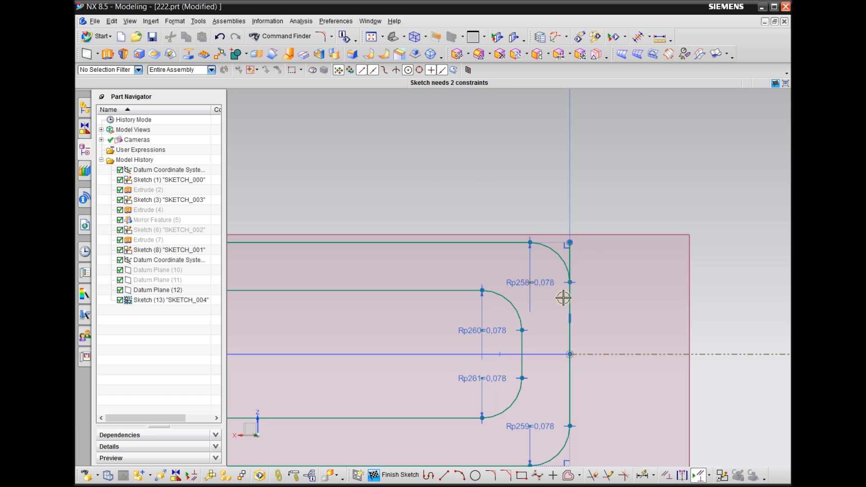
{"action": "scroll", "coordinate": [546, 307], "scroll_direction": "down", "scroll_amount": 1}
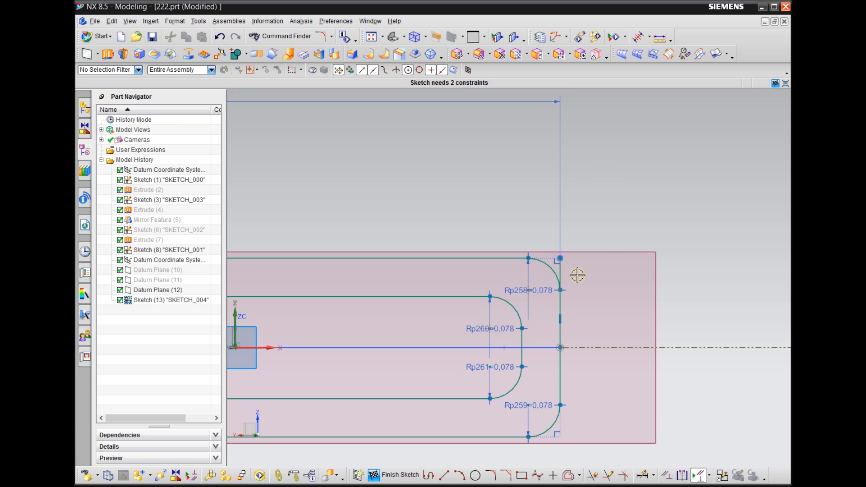
{"action": "left_click", "coordinate": [559, 305]}
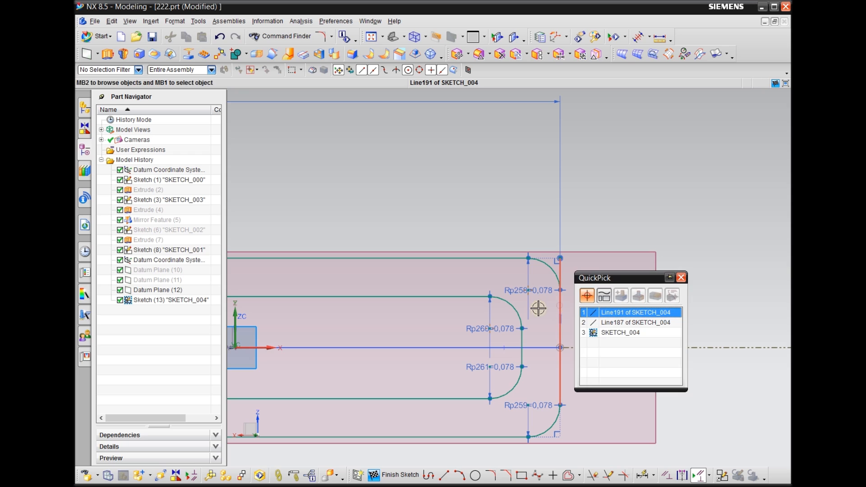
{"action": "left_click", "coordinate": [629, 315]}
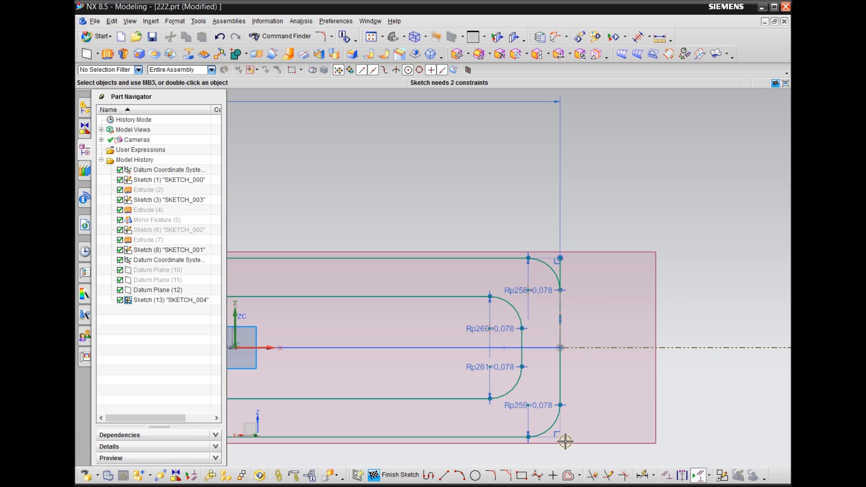
{"action": "left_click", "coordinate": [592, 475]}
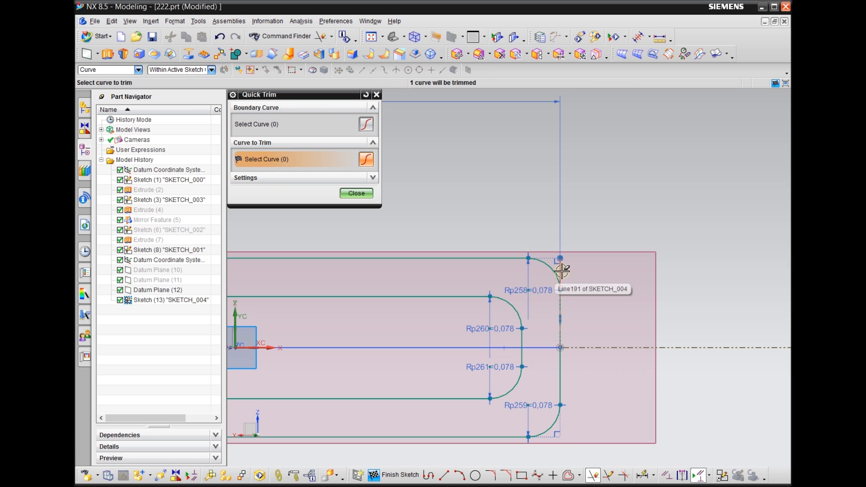
{"action": "scroll", "coordinate": [560, 274], "scroll_direction": "up", "scroll_amount": 5}
{"action": "scroll", "coordinate": [594, 225], "scroll_direction": "down", "scroll_amount": 5}
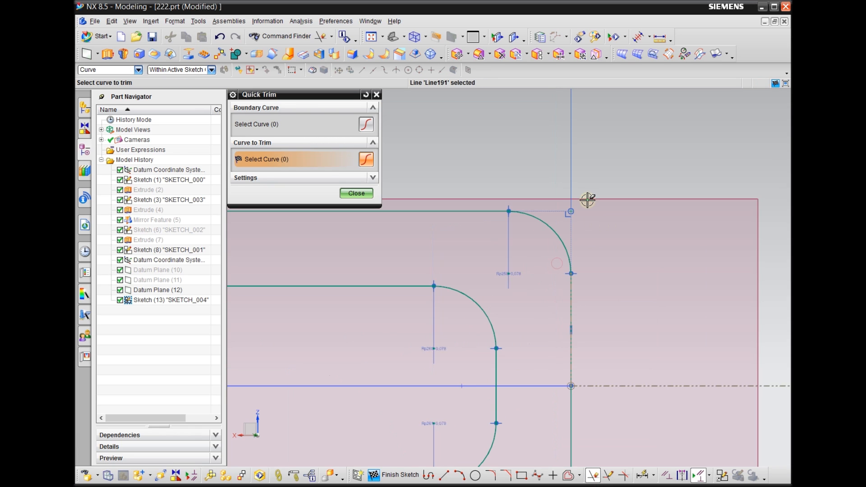
{"action": "key", "text": "Escape"}
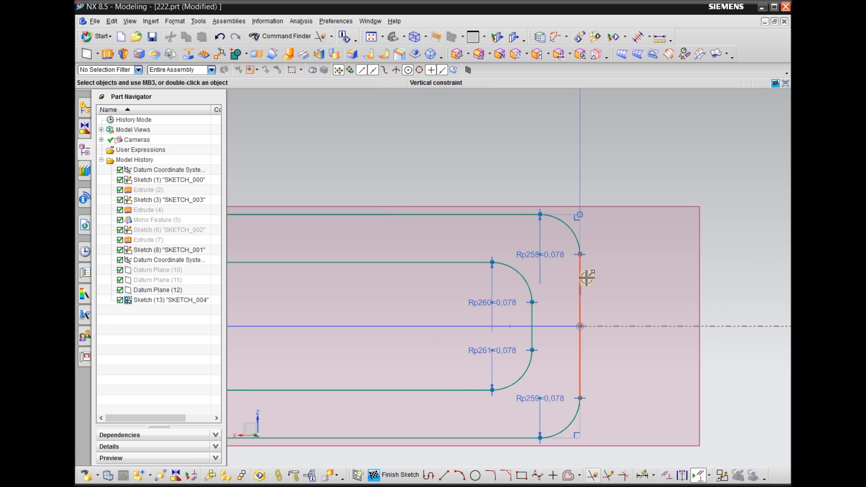
Delete the vertical reference line that overlaps the outer profile's right edge.
{"action": "mouse_move", "coordinate": [580, 268]}
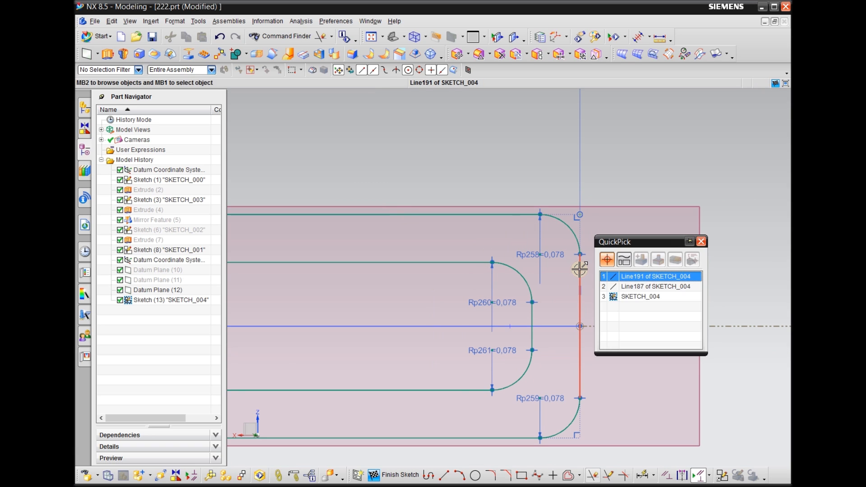
{"action": "left_click", "coordinate": [636, 276]}
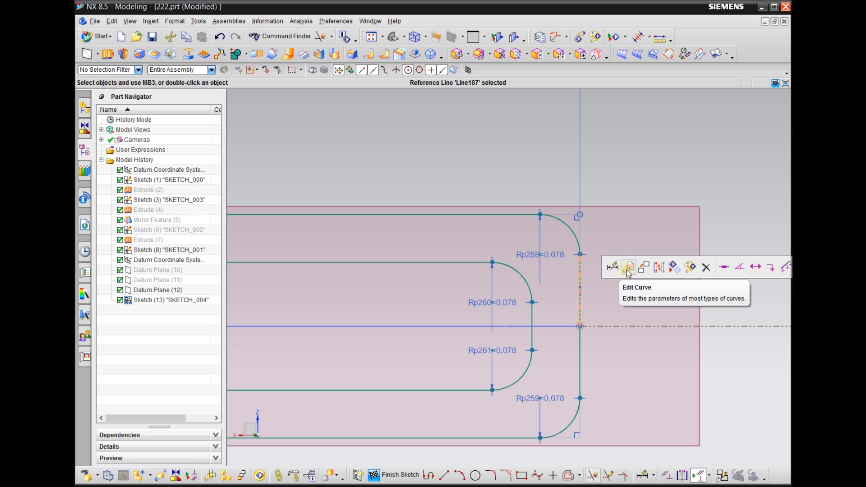
{"action": "left_click", "coordinate": [705, 269]}
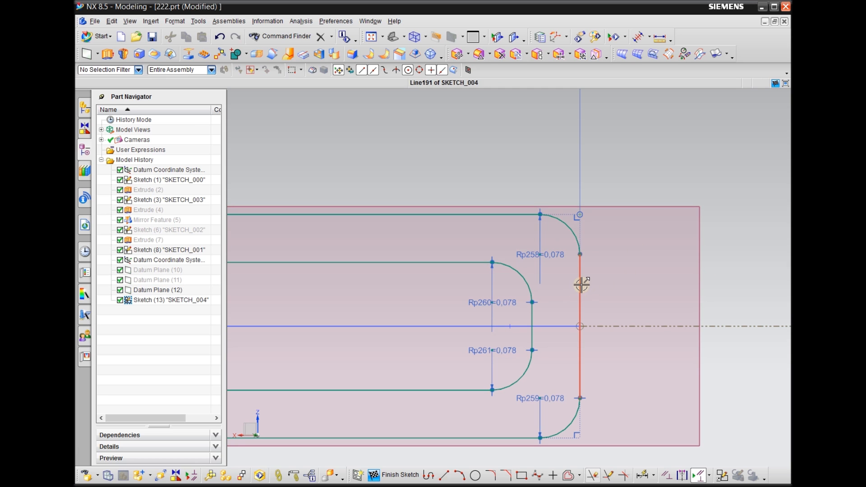
Finish the rounded channel profile sketch and check its position against the jaw outline in 3D.
{"action": "scroll", "coordinate": [663, 285], "scroll_direction": "down", "scroll_amount": 2}
{"action": "scroll", "coordinate": [663, 285], "scroll_direction": "up", "scroll_amount": 1}
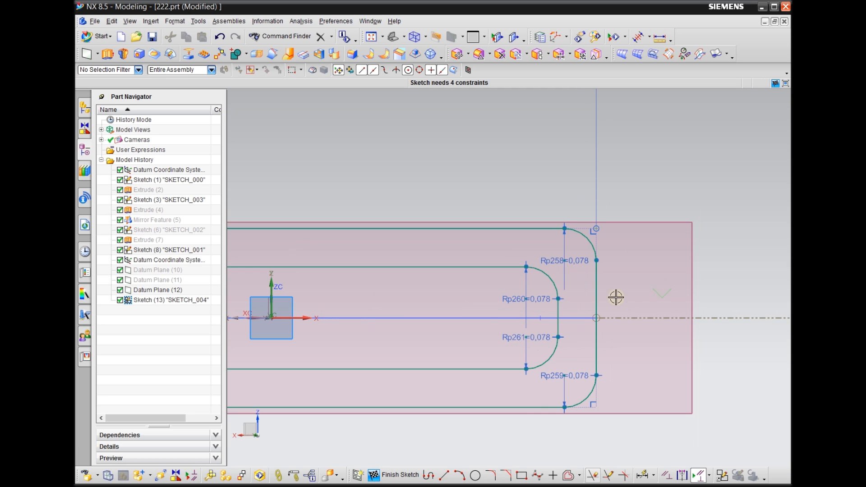
{"action": "scroll", "coordinate": [664, 278], "scroll_direction": "down", "scroll_amount": 2}
{"action": "middle_click_drag", "start_coordinate": [462, 408], "coordinate": [482, 410]}
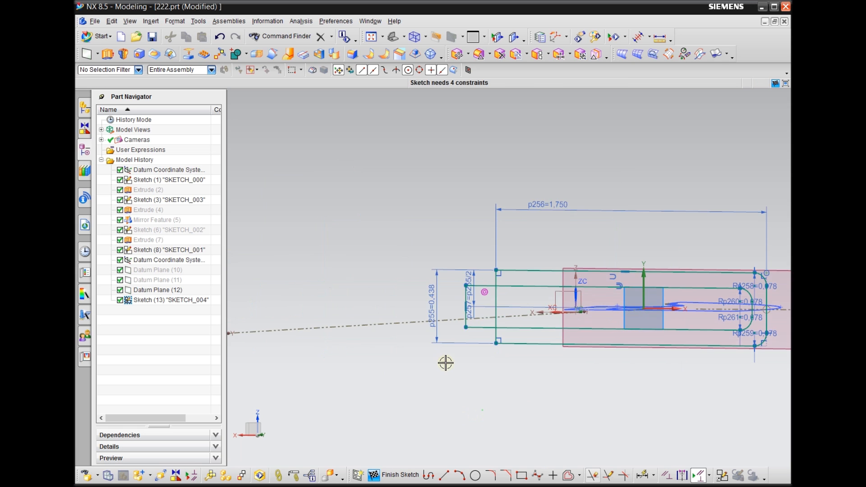
{"action": "scroll", "coordinate": [418, 256], "scroll_direction": "down", "scroll_amount": 3}
{"action": "mouse_move", "coordinate": [489, 350]}
{"action": "middle_mouse_down"}
{"action": "mouse_move", "coordinate": [476, 347]}
{"action": "mouse_move", "coordinate": [474, 358]}
{"action": "middle_mouse_up"}
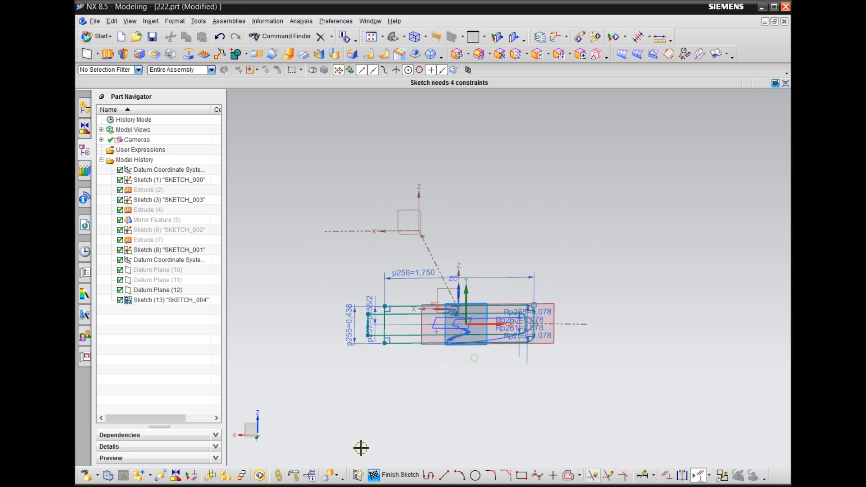
{"action": "mouse_move", "coordinate": [401, 451]}
{"action": "middle_mouse_down"}
{"action": "mouse_move", "coordinate": [440, 392]}
{"action": "mouse_move", "coordinate": [458, 395]}
{"action": "mouse_move", "coordinate": [453, 412]}
{"action": "middle_mouse_up"}
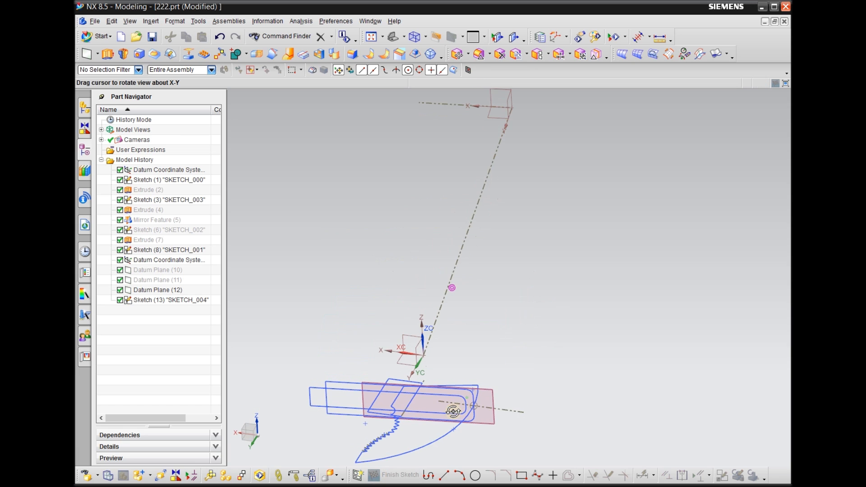
{"action": "scroll", "coordinate": [478, 319], "scroll_direction": "down", "scroll_amount": 2}
{"action": "scroll", "coordinate": [405, 406], "scroll_direction": "up", "scroll_amount": 4}
{"action": "scroll", "coordinate": [391, 332], "scroll_direction": "up", "scroll_amount": 1}
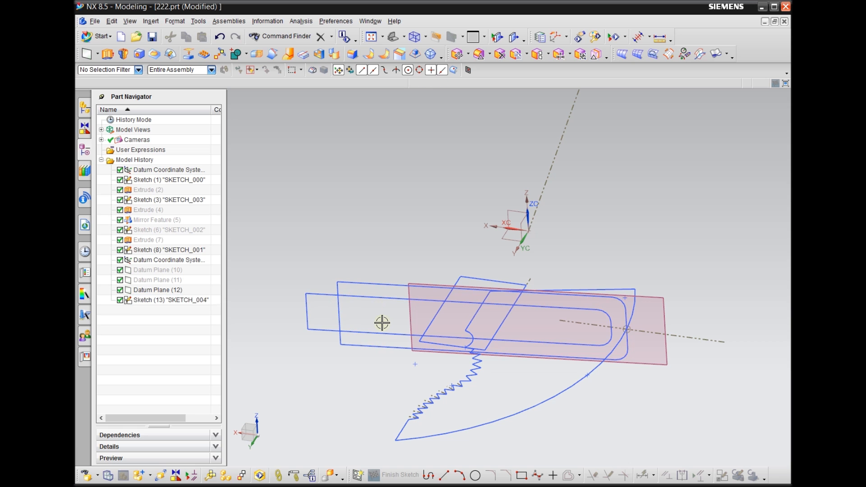
{"action": "scroll", "coordinate": [453, 297], "scroll_direction": "down", "scroll_amount": 1}
{"action": "scroll", "coordinate": [464, 294], "scroll_direction": "down", "scroll_amount": 2}
{"action": "mouse_move", "coordinate": [521, 417]}
{"action": "middle_mouse_down"}
{"action": "mouse_move", "coordinate": [522, 439]}
{"action": "mouse_move", "coordinate": [514, 413]}
{"action": "mouse_move", "coordinate": [501, 427]}
{"action": "mouse_move", "coordinate": [518, 428]}
{"action": "mouse_move", "coordinate": [513, 420]}
{"action": "middle_mouse_up"}
{"action": "scroll", "coordinate": [330, 427], "scroll_direction": "down", "scroll_amount": 1}
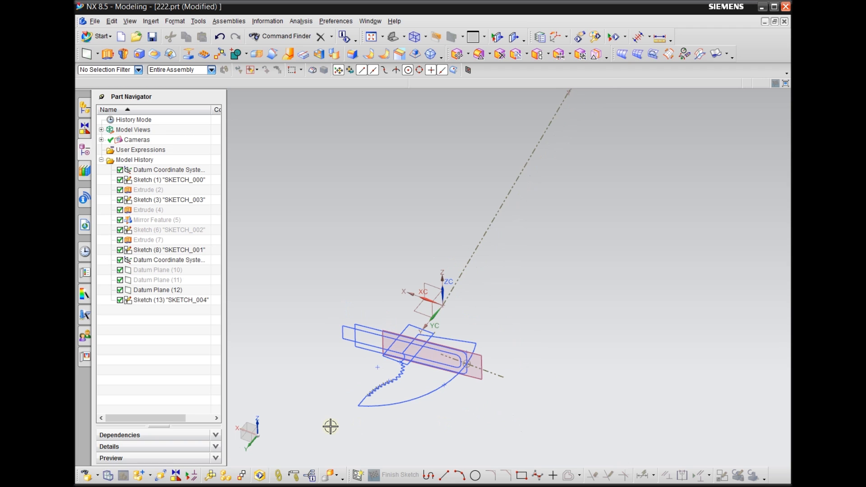
{"action": "scroll", "coordinate": [459, 409], "scroll_direction": "up", "scroll_amount": 1}
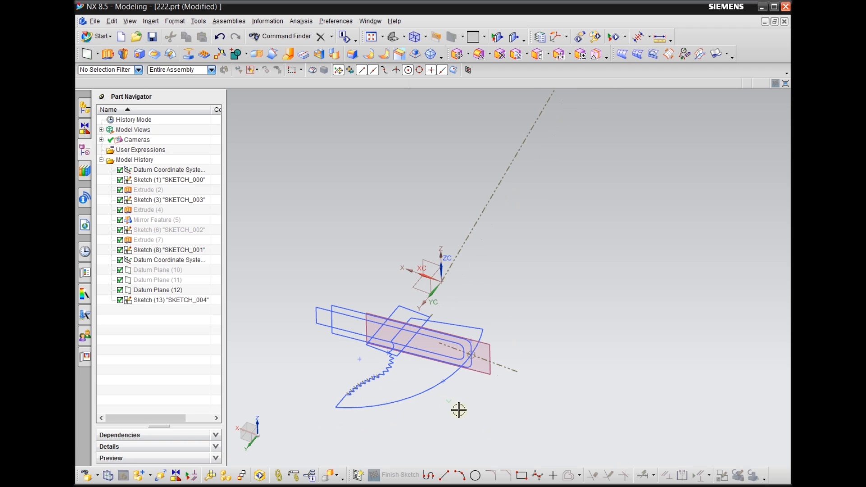
Hide the finished channel profile sketch, SKETCH_004, and its Datum Plane (12).
{"action": "left_click", "coordinate": [492, 377]}
{"action": "key", "text": "Escape"}
{"action": "left_click", "coordinate": [445, 337]}
{"action": "left_click", "coordinate": [520, 317]}
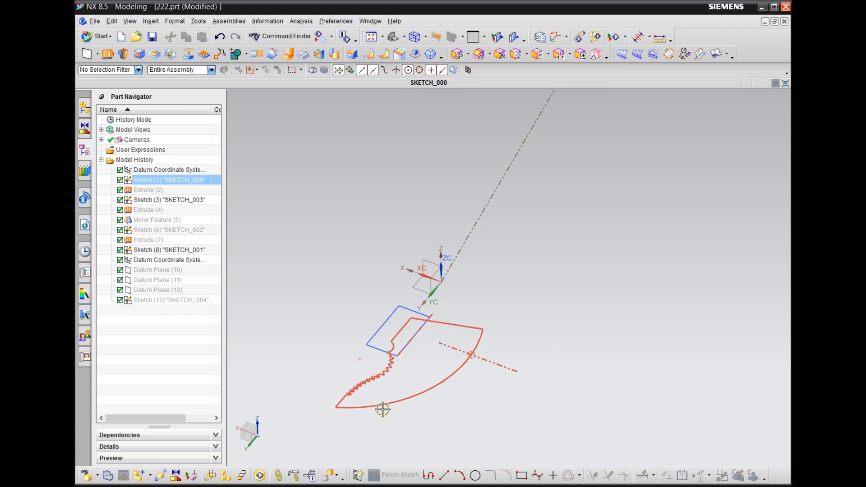
Show the hidden Datum Plane (11) at the jaw-side end of the long centreline.
{"action": "scroll", "coordinate": [347, 368], "scroll_direction": "down", "scroll_amount": 3}
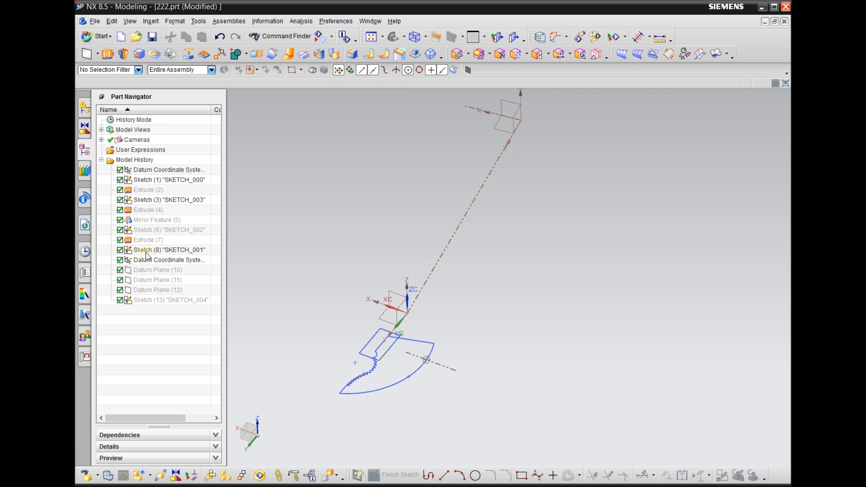
{"action": "left_click", "coordinate": [178, 281]}
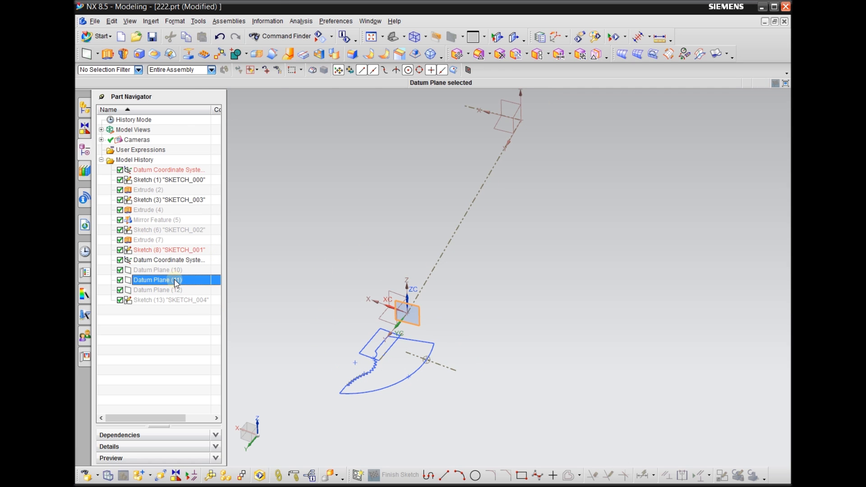
{"action": "right_click", "coordinate": [176, 280]}
{"action": "left_click", "coordinate": [218, 10]}
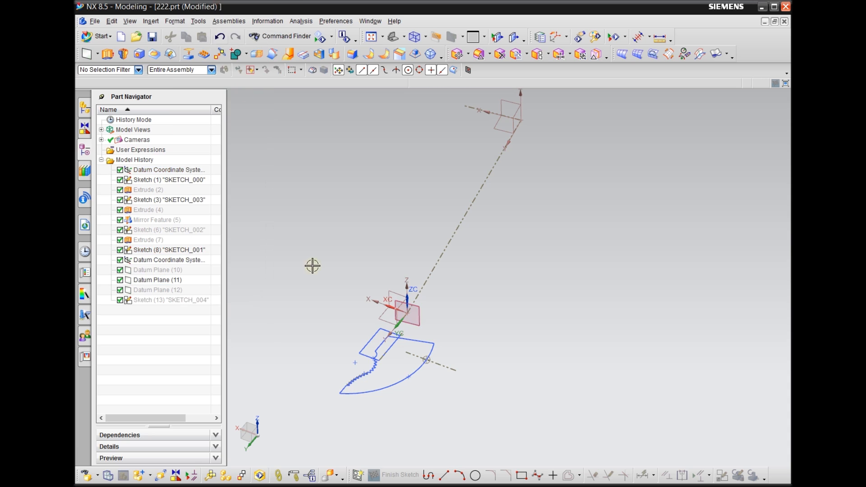
{"action": "scroll", "coordinate": [320, 293], "scroll_direction": "up", "scroll_amount": 2}
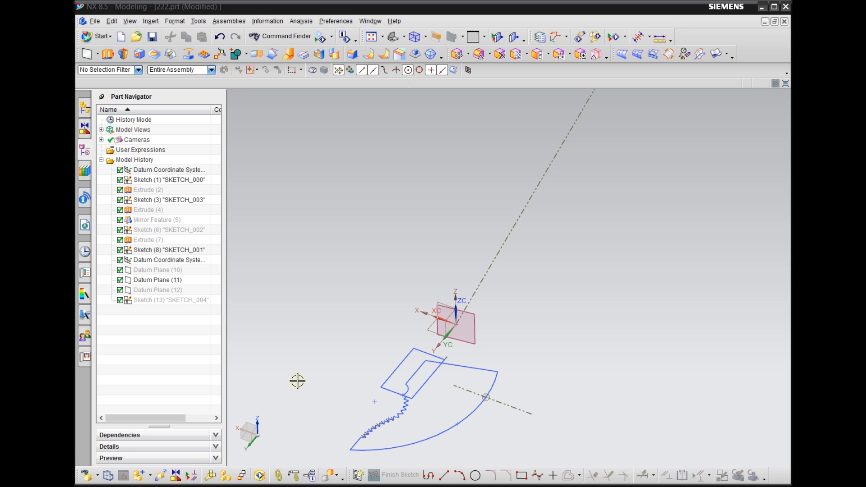
Create a new sketch on Datum Plane (11) with the horizontal reference direction reversed.
{"action": "left_click", "coordinate": [357, 476]}
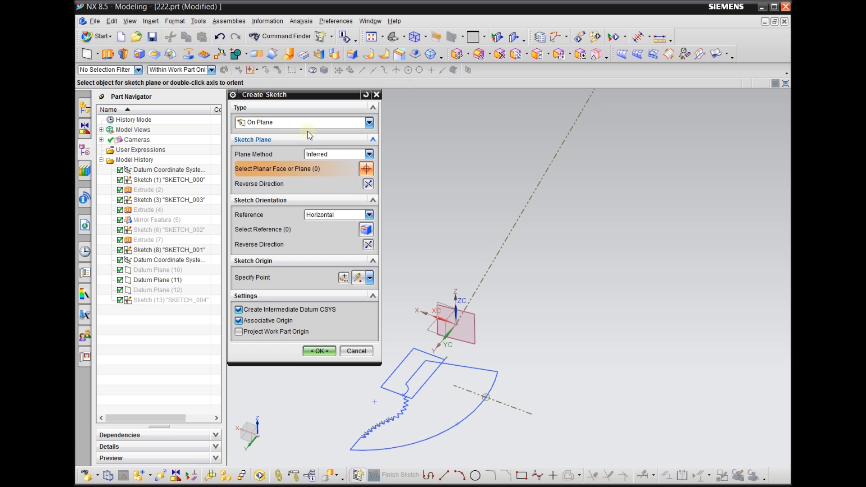
{"action": "left_click", "coordinate": [474, 308]}
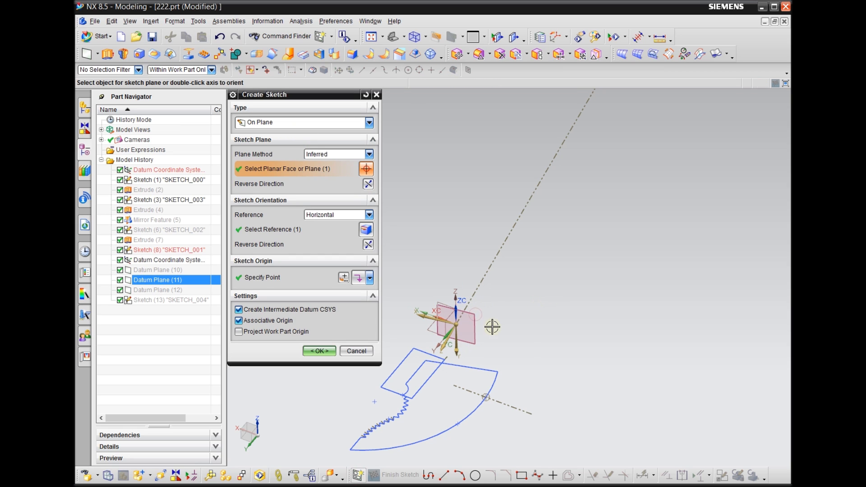
{"action": "scroll", "coordinate": [511, 323], "scroll_direction": "down", "scroll_amount": 1}
{"action": "mouse_move", "coordinate": [512, 325]}
{"action": "middle_mouse_down"}
{"action": "mouse_move", "coordinate": [537, 342]}
{"action": "mouse_move", "coordinate": [522, 324]}
{"action": "middle_mouse_up"}
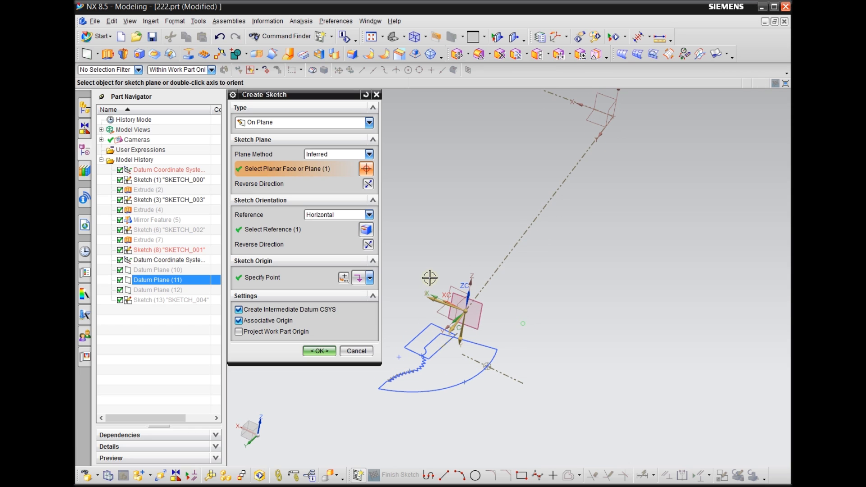
{"action": "left_click", "coordinate": [368, 245]}
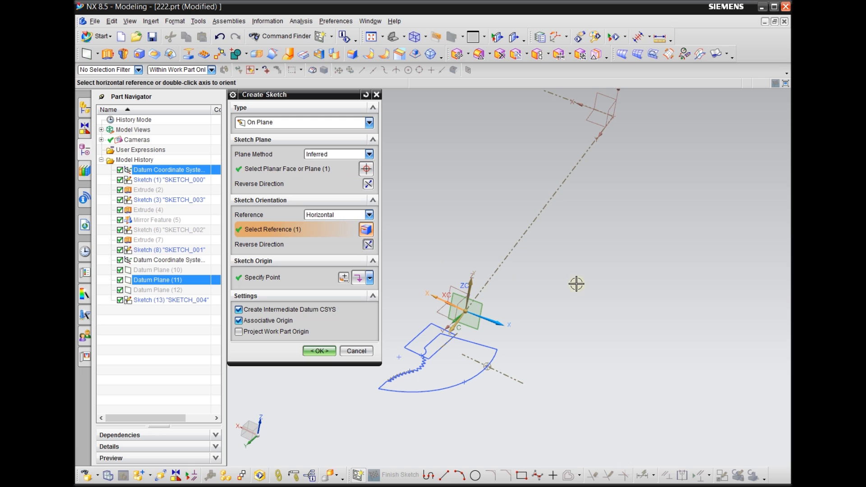
{"action": "left_click", "coordinate": [315, 353]}
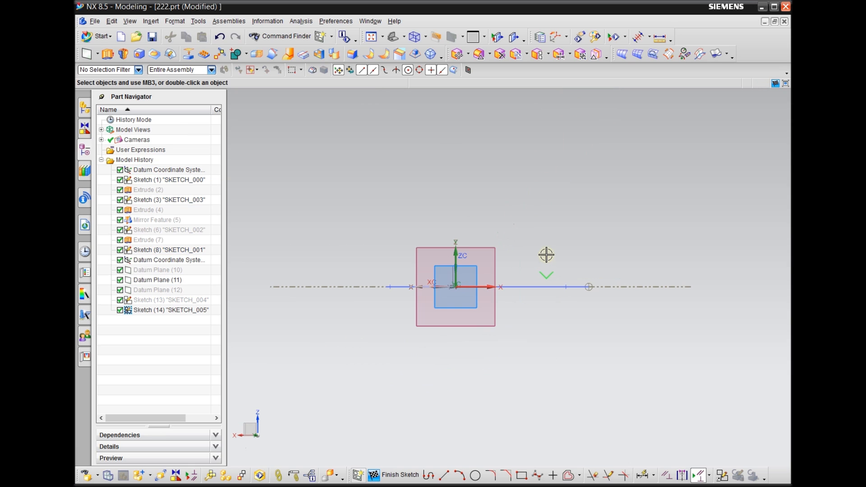
Draw a wide rectangle around the sketch origin, extending past the datum plane on both sides, as the outer profile.
{"action": "middle_click_drag", "start_coordinate": [546, 255], "coordinate": [512, 294]}
{"action": "scroll", "coordinate": [473, 206], "scroll_direction": "up", "scroll_amount": 3}
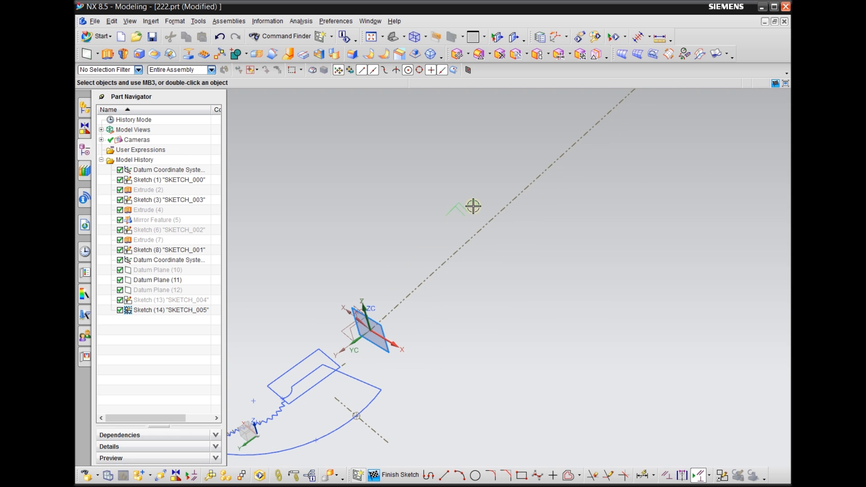
{"action": "key", "text": "shift+F8"}
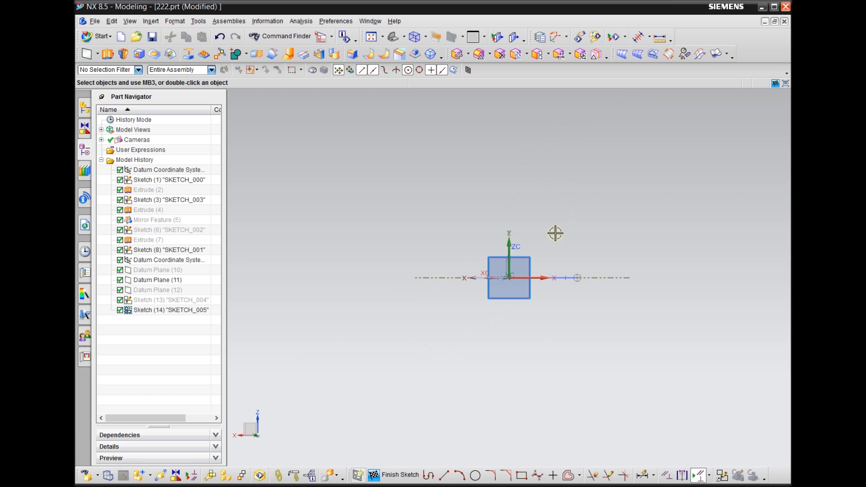
{"action": "scroll", "coordinate": [506, 219], "scroll_direction": "up", "scroll_amount": 1}
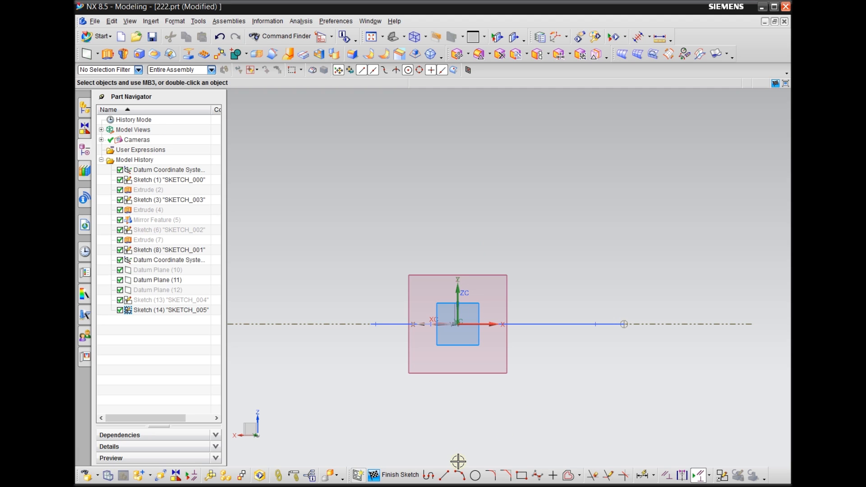
{"action": "left_click", "coordinate": [522, 475]}
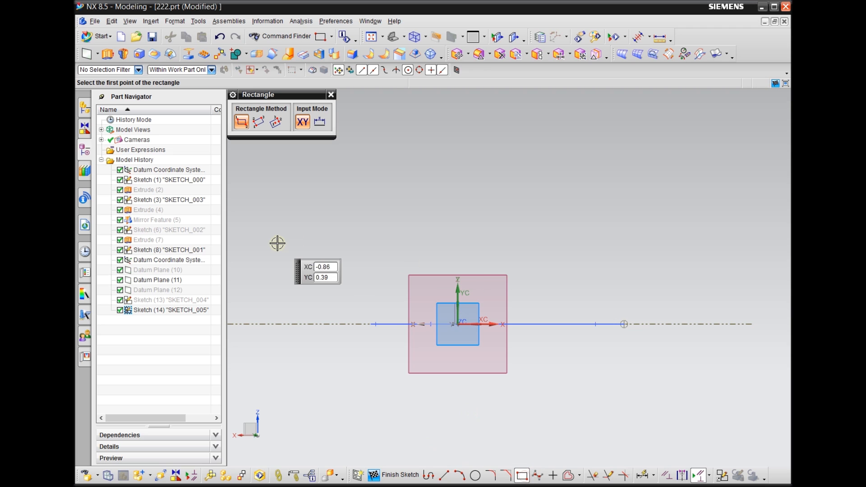
{"action": "left_click", "coordinate": [277, 263]}
{"action": "left_click", "coordinate": [650, 364]}
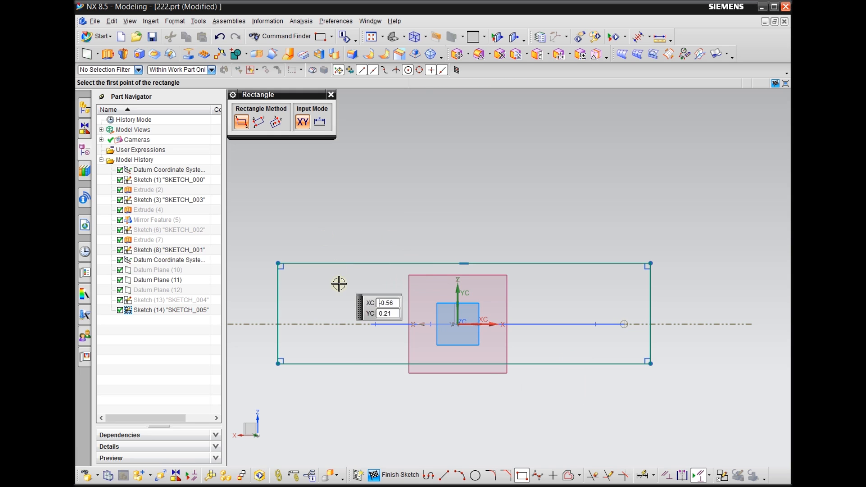
Draw a second, shallower rectangle overlapping the first, with its left end beyond the first one's left edge.
{"action": "mouse_move", "coordinate": [566, 406]}
{"action": "middle_mouse_down"}
{"action": "mouse_move", "coordinate": [559, 415]}
{"action": "mouse_move", "coordinate": [562, 405]}
{"action": "middle_mouse_up"}
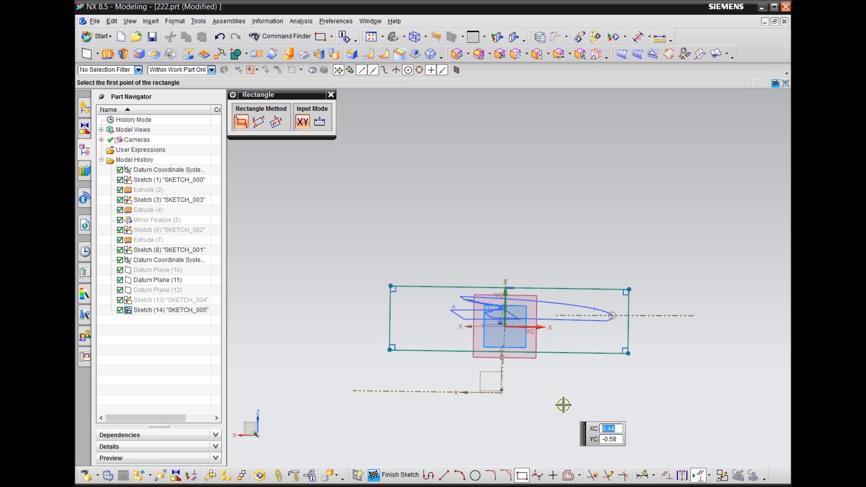
{"action": "key", "text": "F8"}
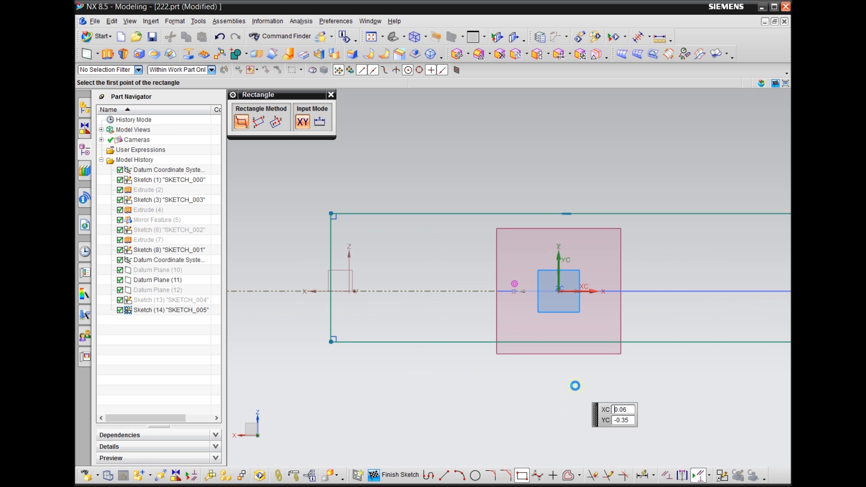
{"action": "scroll", "coordinate": [573, 386], "scroll_direction": "down", "scroll_amount": 1}
{"action": "left_click", "coordinate": [306, 260]}
{"action": "left_click", "coordinate": [719, 335]}
{"action": "key", "text": "Escape"}
{"action": "scroll", "coordinate": [248, 316], "scroll_direction": "down", "scroll_amount": 1}
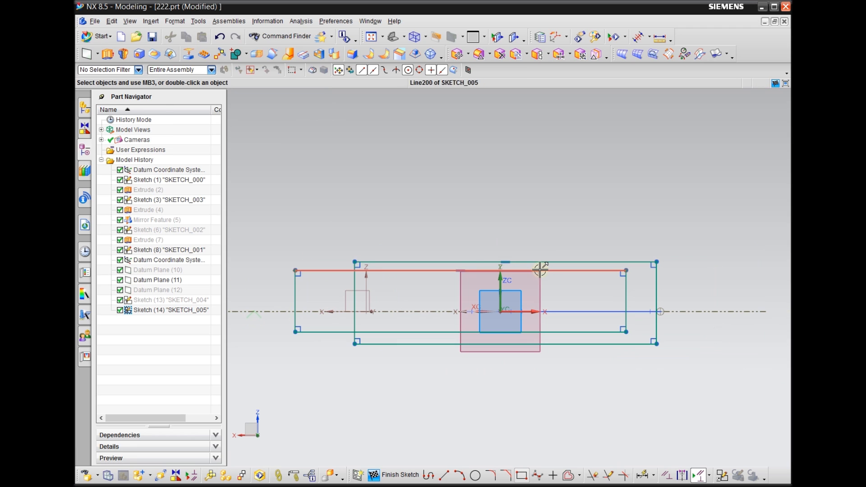
{"action": "scroll", "coordinate": [578, 287], "scroll_direction": "up", "scroll_amount": 1}
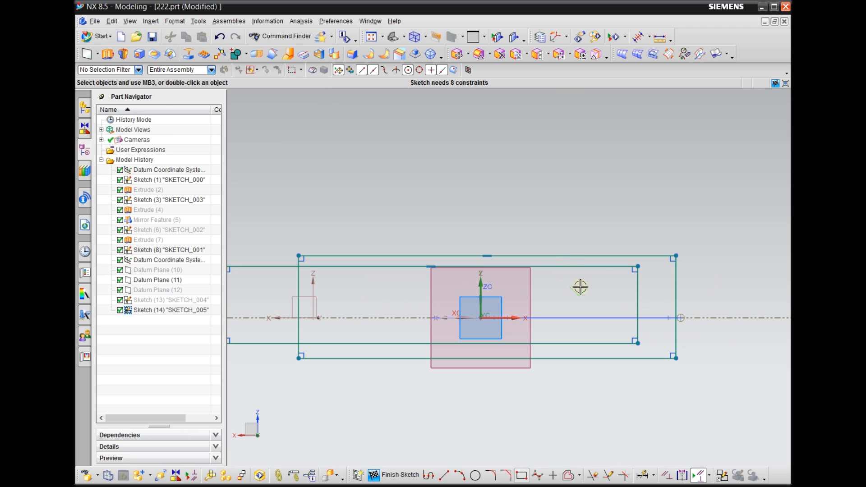
{"action": "scroll", "coordinate": [637, 293], "scroll_direction": "down", "scroll_amount": 1}
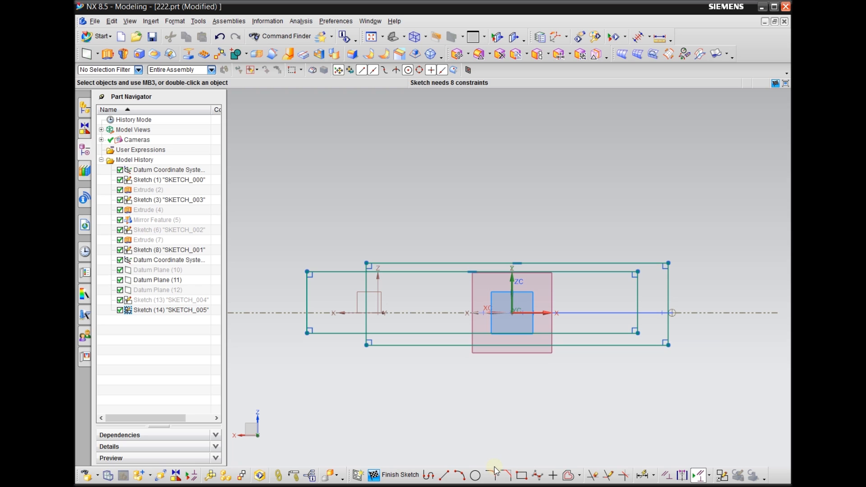
Dimension the right edge of the outer rectangle to a height of 7/16 in.
{"action": "left_click", "coordinate": [638, 477]}
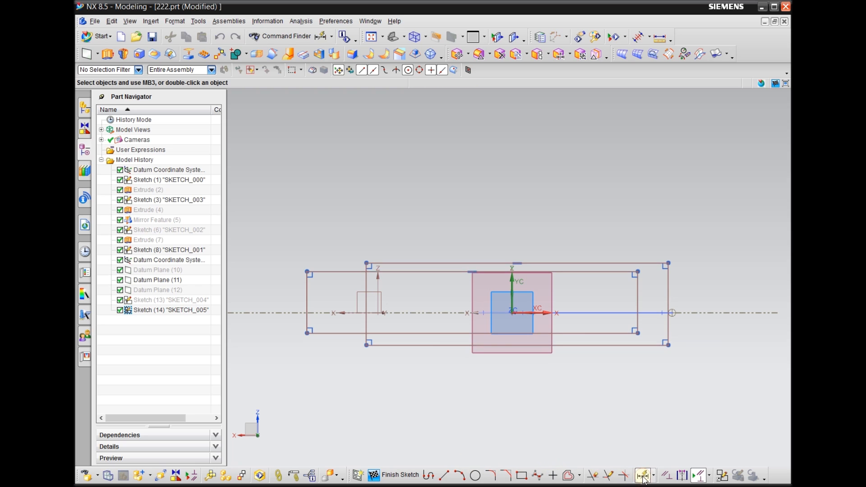
{"action": "left_click", "coordinate": [668, 294]}
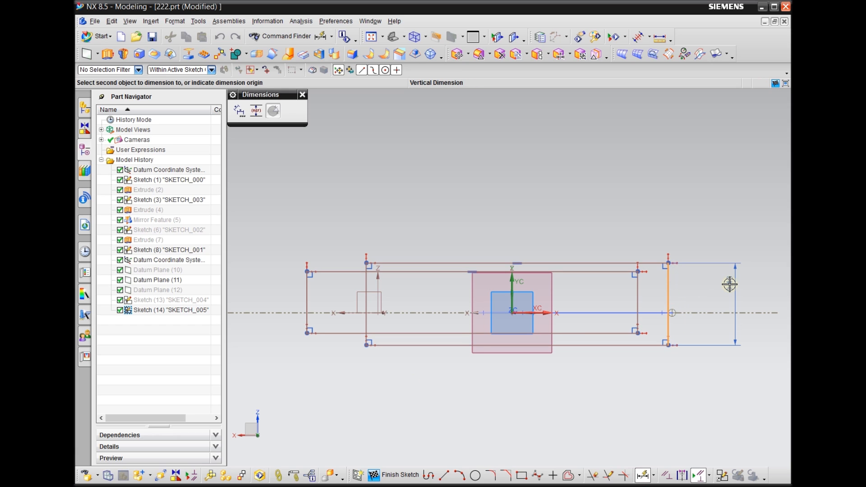
{"action": "left_click", "coordinate": [730, 284]}
{"action": "type", "text": "7/16"}
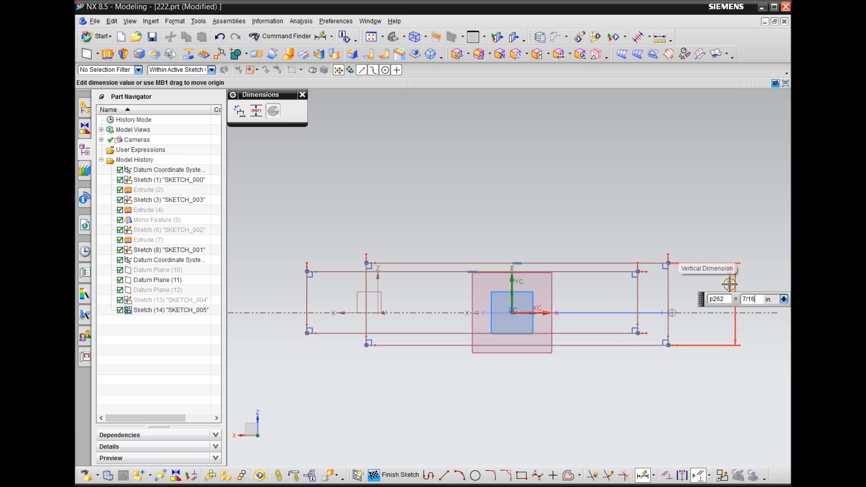
{"action": "key", "text": "Return"}
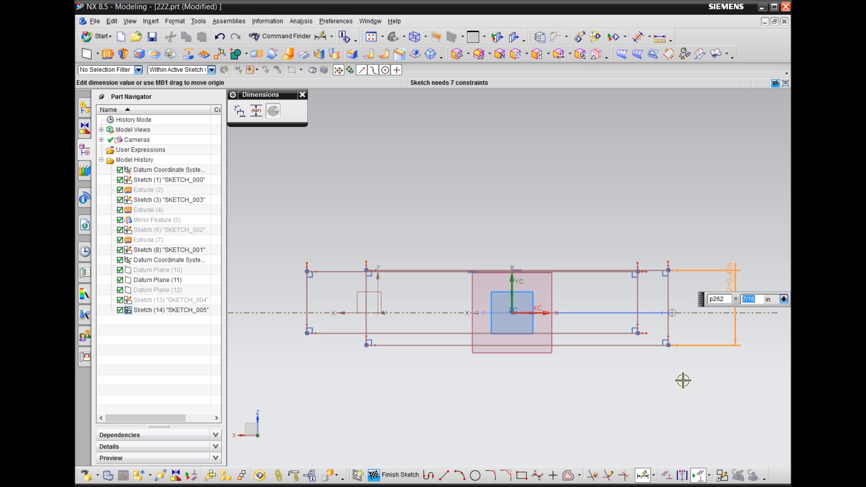
Centre the outer rectangle vertically by dimensioning its bottom edge from the sketch's horizontal axis as p262/2.
{"action": "left_click", "coordinate": [512, 313]}
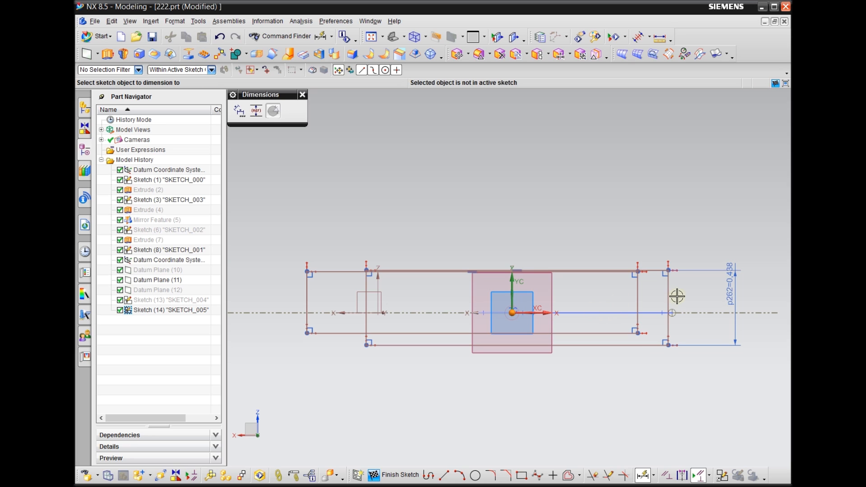
{"action": "left_click", "coordinate": [645, 346]}
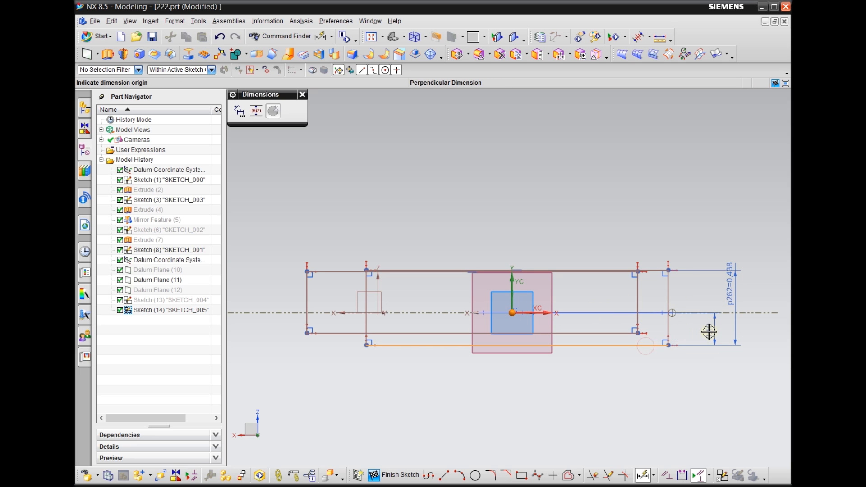
{"action": "left_click", "coordinate": [712, 330]}
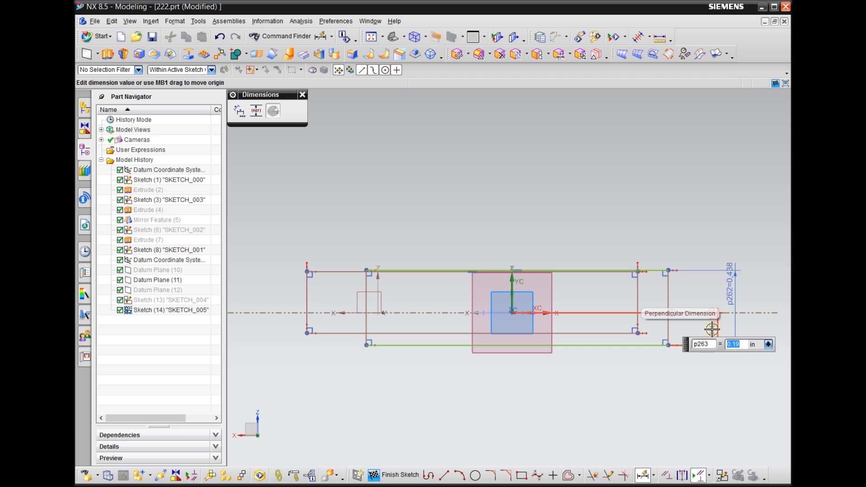
{"action": "type", "text": "p"}
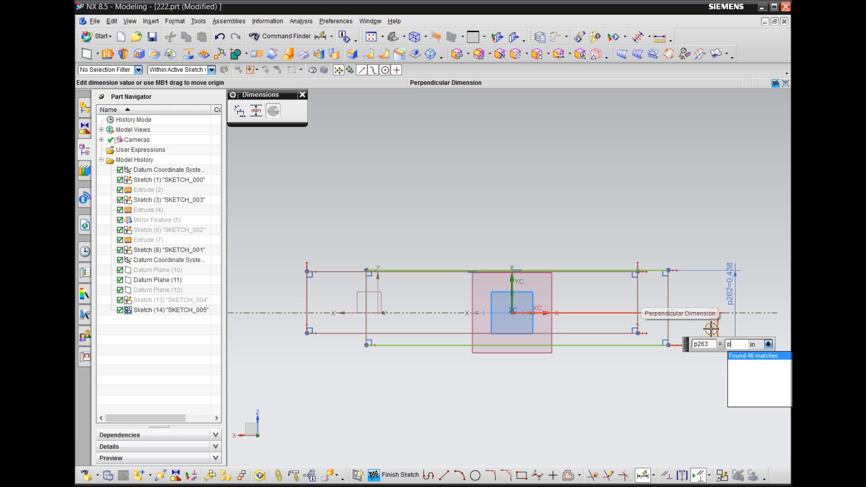
{"action": "type", "text": "262"}
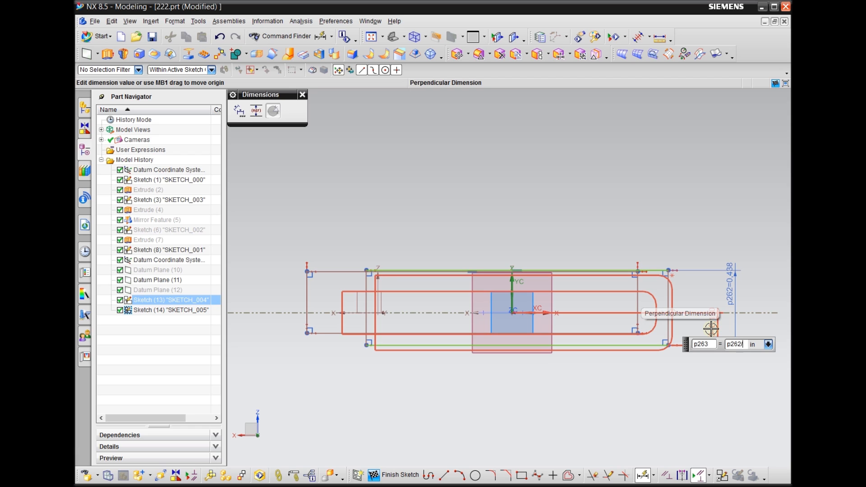
{"action": "type", "text": "/2"}
{"action": "key", "text": "Return"}
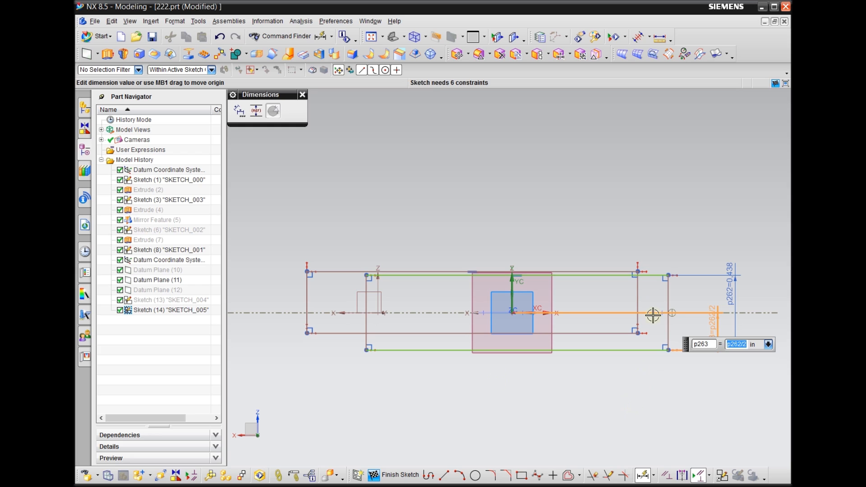
{"action": "left_click", "coordinate": [668, 315]}
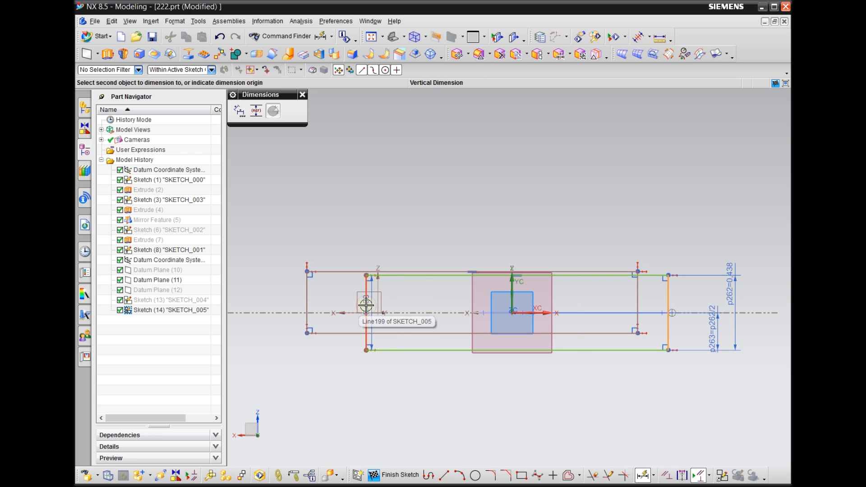
{"action": "left_click", "coordinate": [365, 306]}
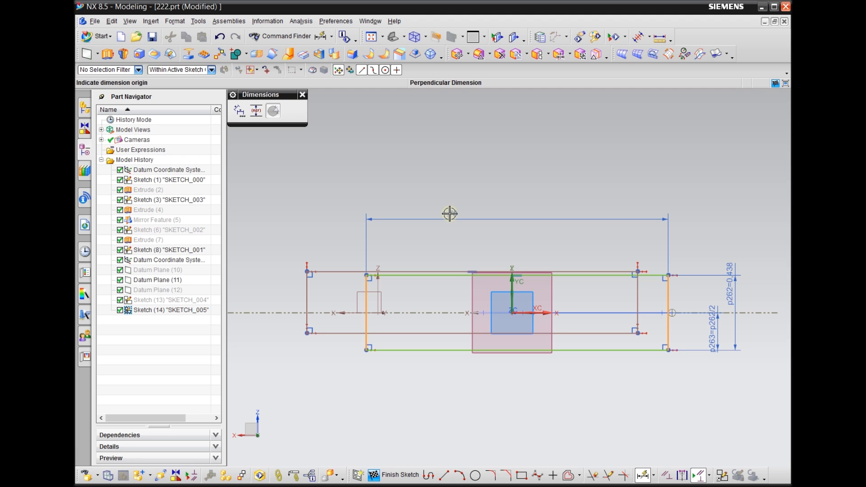
{"action": "key", "text": "Escape"}
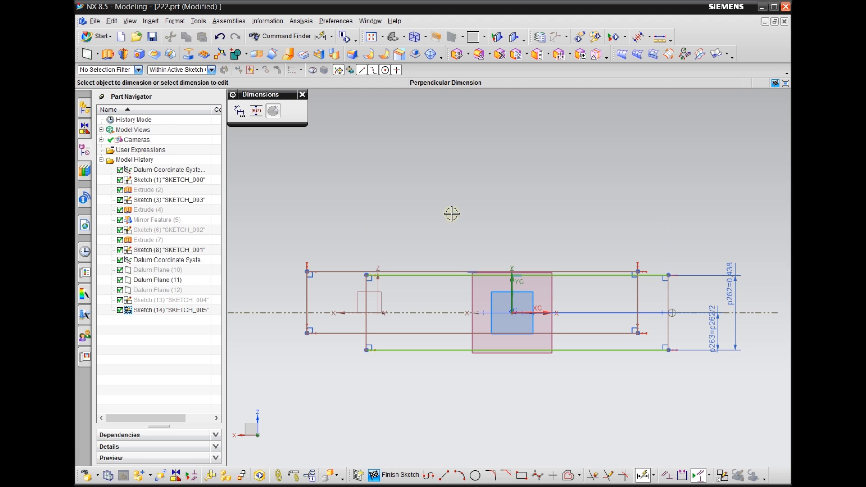
Dimension the outer rectangle's left edge 5/8 in from the sketch origin.
{"action": "left_click", "coordinate": [366, 312]}
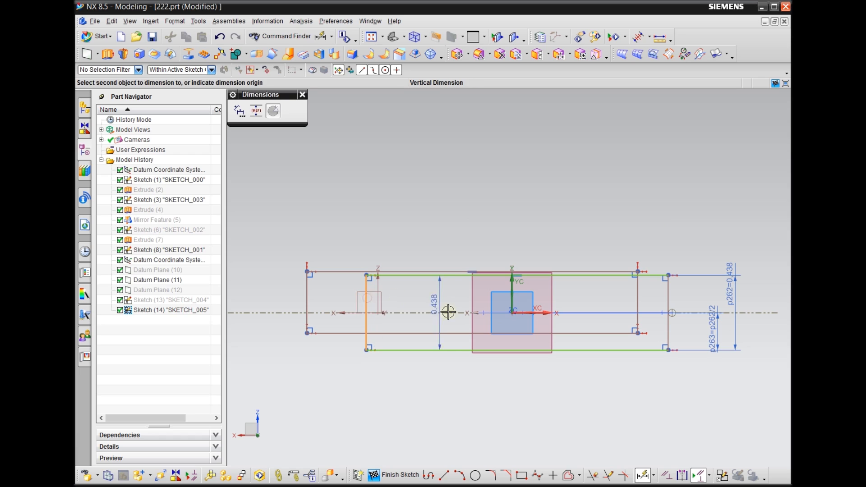
{"action": "left_click", "coordinate": [512, 312]}
{"action": "left_click", "coordinate": [457, 221]}
{"action": "type", "text": "5"}
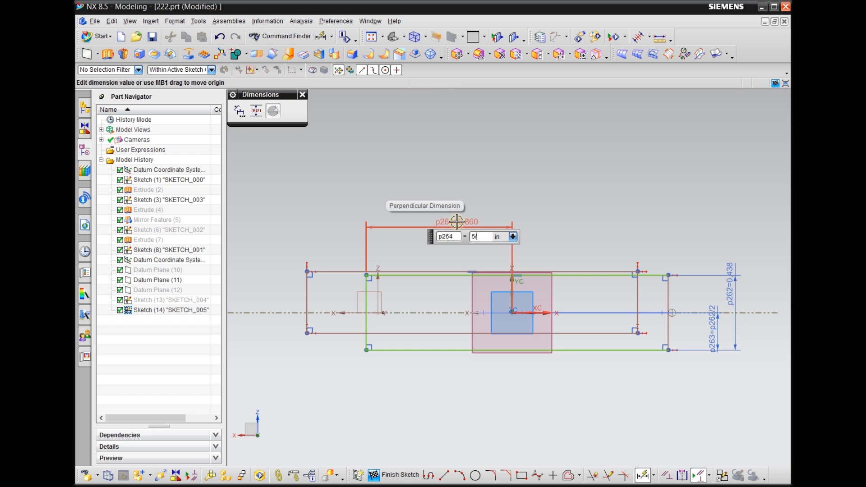
{"action": "type", "text": "/8"}
{"action": "key", "text": "Return"}
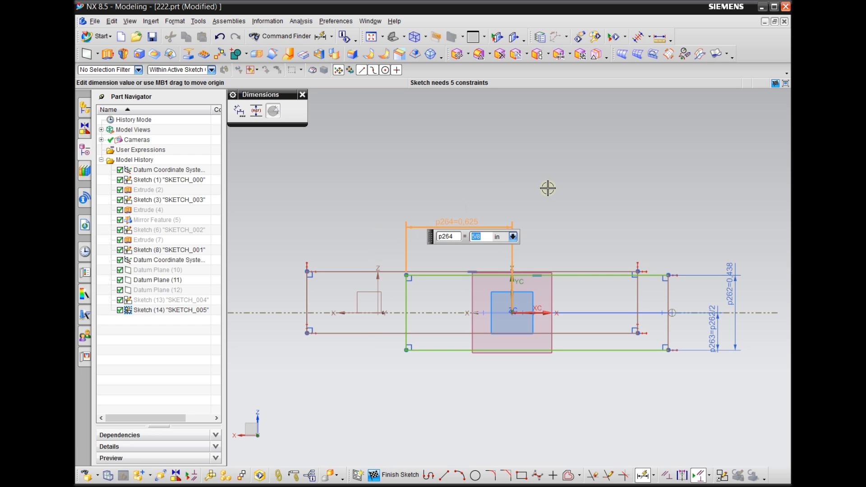
{"action": "key", "text": "Escape"}
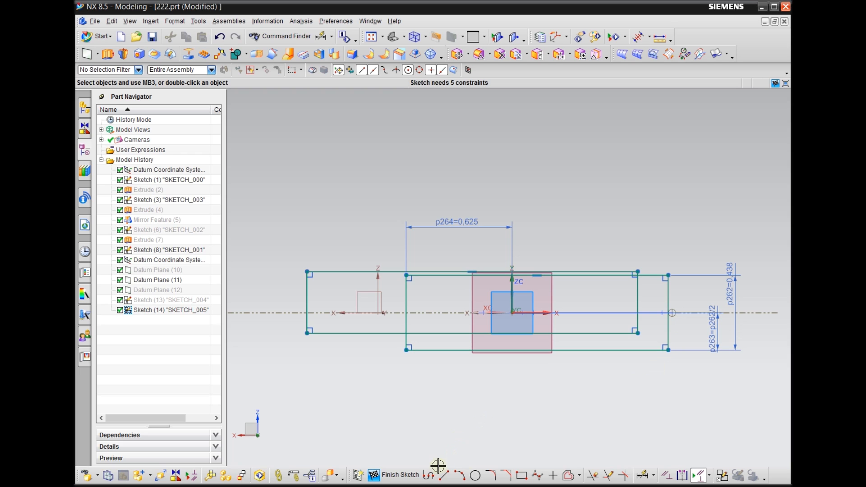
{"action": "left_click", "coordinate": [460, 475]}
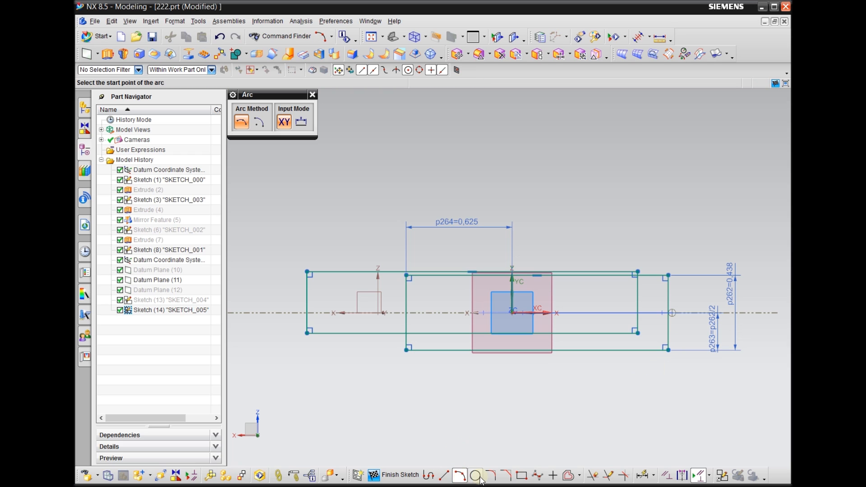
{"action": "left_click", "coordinate": [476, 476]}
{"action": "scroll", "coordinate": [663, 332], "scroll_direction": "down", "scroll_amount": 1}
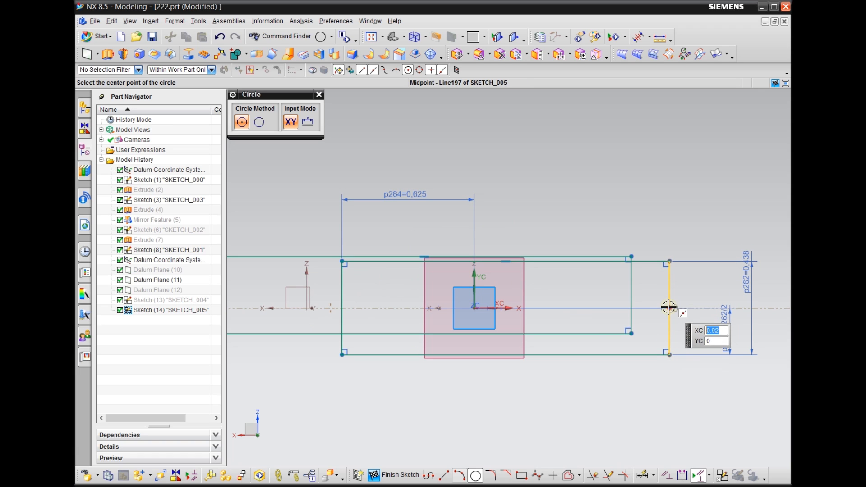
{"action": "left_click", "coordinate": [596, 308]}
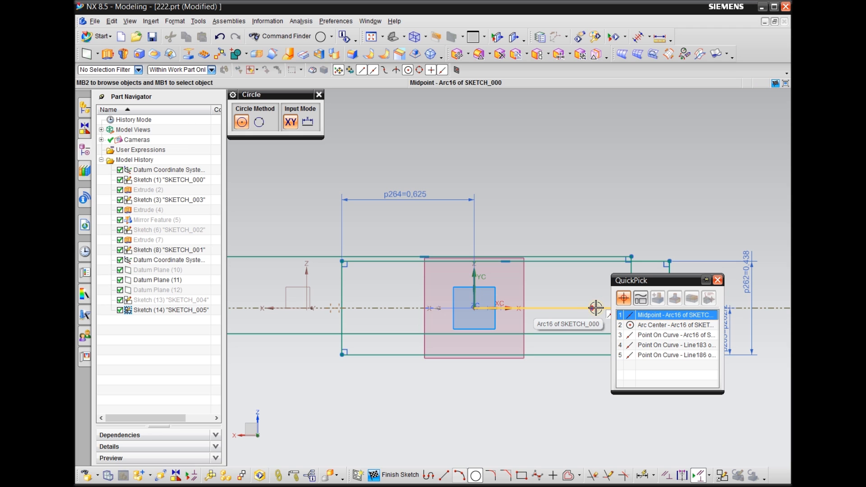
{"action": "left_click", "coordinate": [632, 311]}
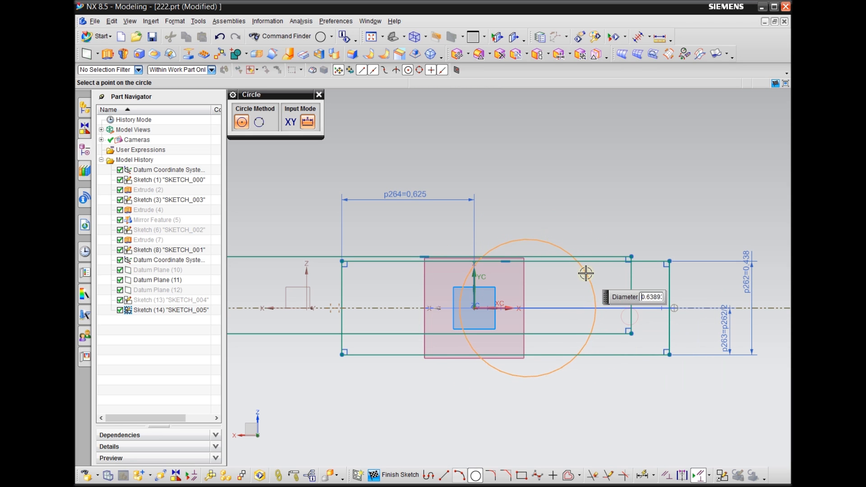
{"action": "key", "text": "Escape"}
{"action": "scroll", "coordinate": [573, 344], "scroll_direction": "down", "scroll_amount": 2}
{"action": "mouse_move", "coordinate": [609, 381]}
{"action": "middle_mouse_down"}
{"action": "mouse_move", "coordinate": [586, 390]}
{"action": "mouse_move", "coordinate": [634, 293]}
{"action": "mouse_move", "coordinate": [523, 391]}
{"action": "mouse_move", "coordinate": [467, 350]}
{"action": "mouse_move", "coordinate": [502, 385]}
{"action": "mouse_move", "coordinate": [470, 327]}
{"action": "middle_mouse_up"}
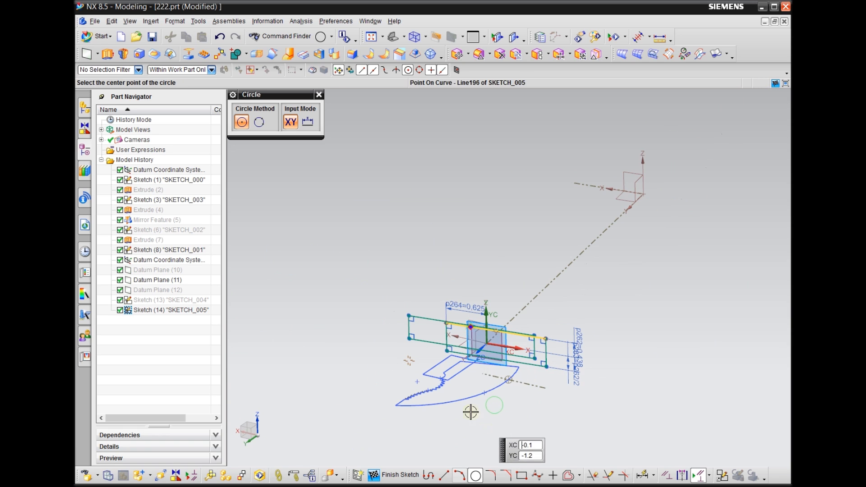
{"action": "right_click", "coordinate": [464, 400]}
{"action": "key", "text": "Escape"}
{"action": "key", "text": "Escape"}
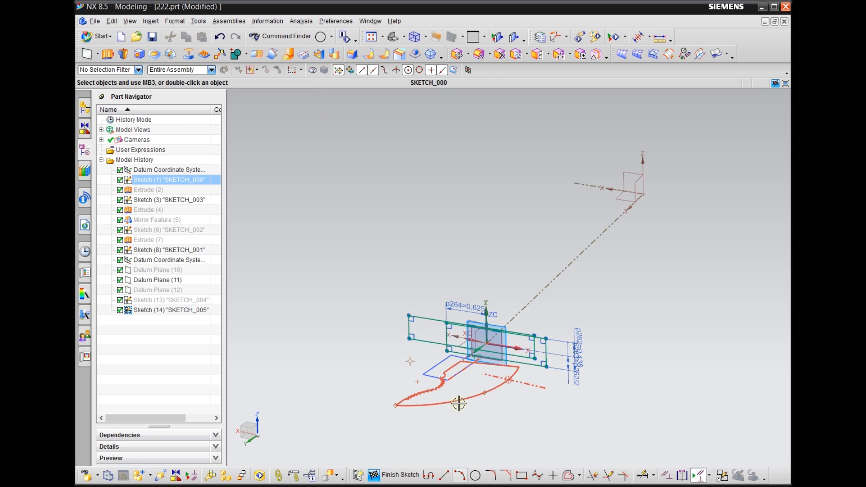
Hide the toothed jaw sketch and the small four-sided sketch beside it, SKETCH_000 and SKETCH_003.
{"action": "right_click", "coordinate": [453, 405]}
{"action": "left_click", "coordinate": [498, 176]}
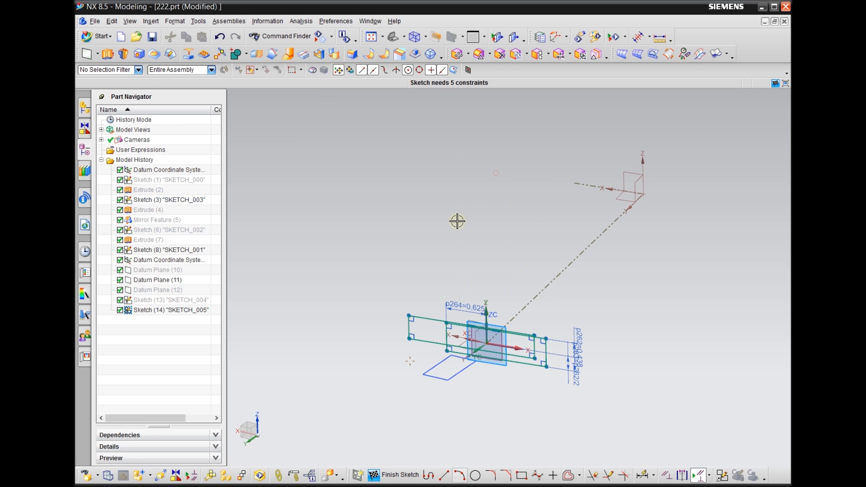
{"action": "left_click", "coordinate": [423, 375]}
{"action": "right_click", "coordinate": [432, 374]}
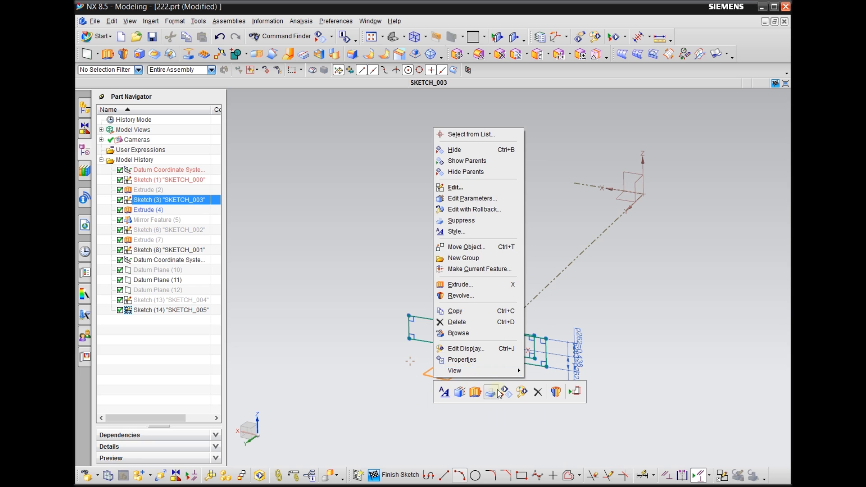
{"action": "left_click", "coordinate": [515, 383]}
{"action": "scroll", "coordinate": [515, 381], "scroll_direction": "down", "scroll_amount": 2}
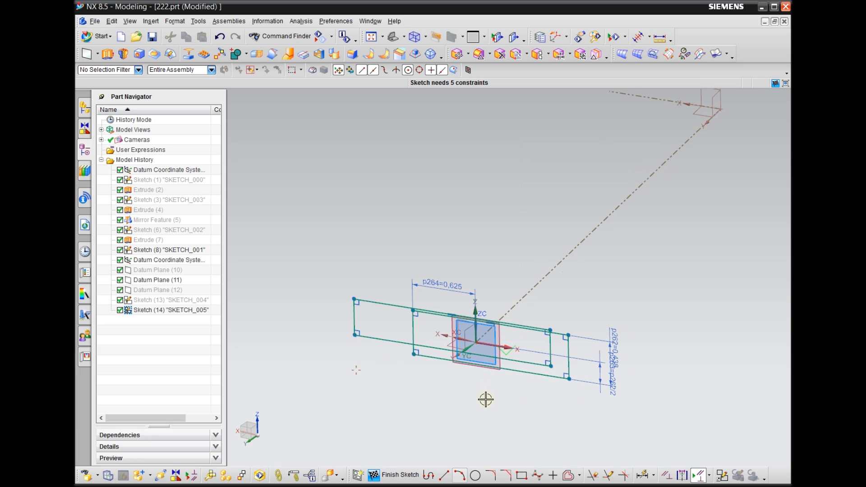
Draw a 0.4375 in diameter circle centred on the horizontal axis near the 7/16 in rectangle's right end, reaching its upper edge.
{"action": "key", "text": "F8"}
{"action": "scroll", "coordinate": [391, 343], "scroll_direction": "up", "scroll_amount": 2}
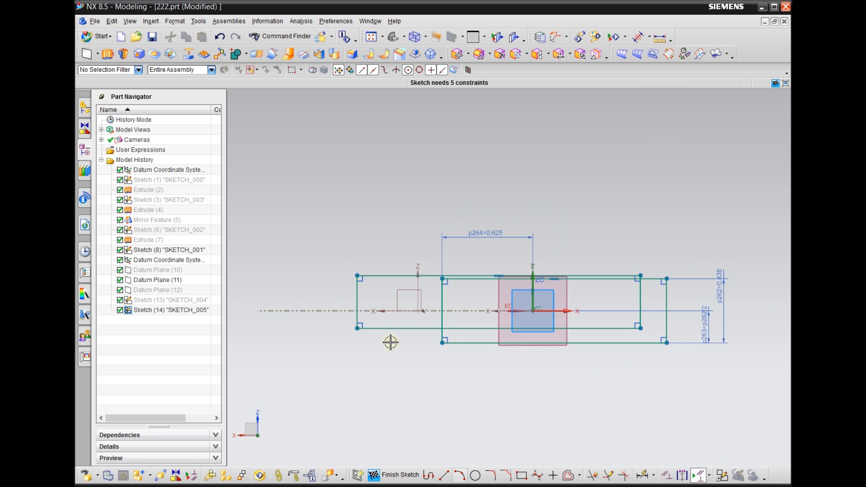
{"action": "scroll", "coordinate": [611, 344], "scroll_direction": "down", "scroll_amount": 2}
{"action": "scroll", "coordinate": [523, 349], "scroll_direction": "down", "scroll_amount": 1}
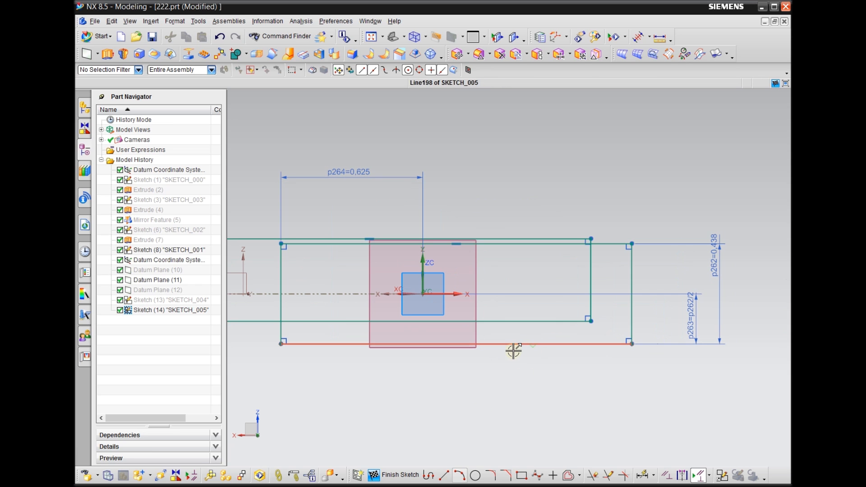
{"action": "left_click", "coordinate": [476, 476]}
{"action": "scroll", "coordinate": [491, 385], "scroll_direction": "up", "scroll_amount": 1}
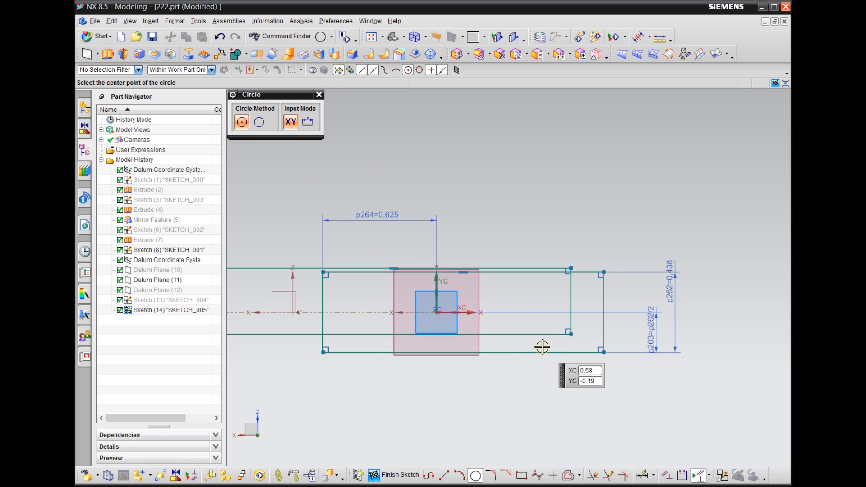
{"action": "left_click", "coordinate": [603, 311]}
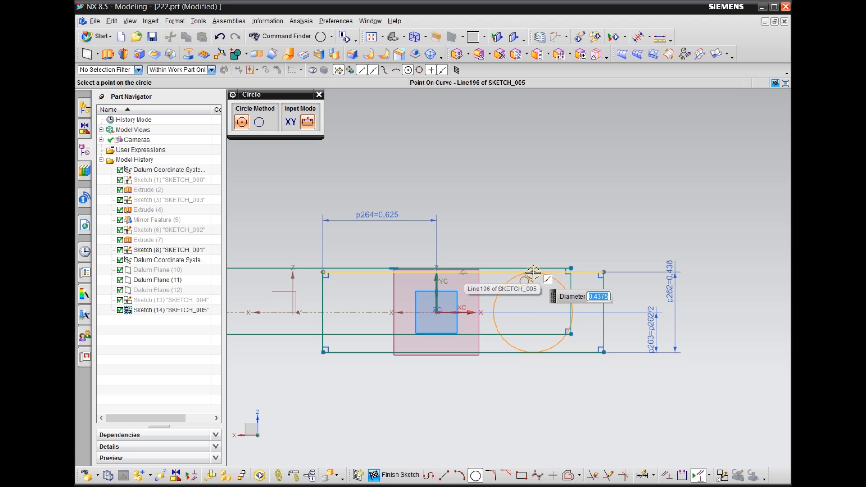
{"action": "left_click", "coordinate": [533, 272]}
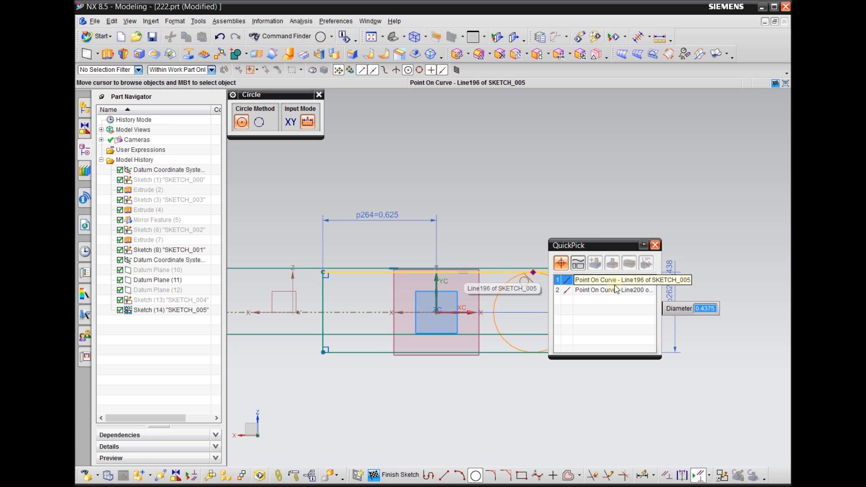
{"action": "left_click", "coordinate": [587, 278]}
{"action": "key", "text": "Escape"}
{"action": "scroll", "coordinate": [586, 367], "scroll_direction": "up", "scroll_amount": 1}
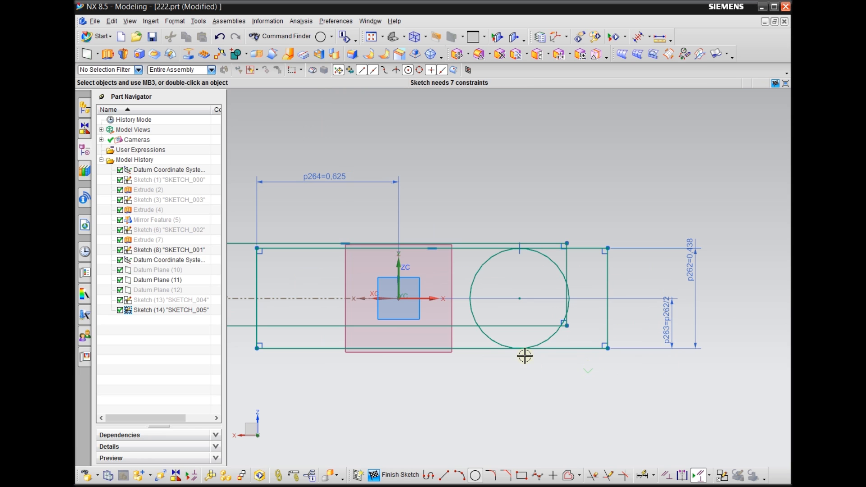
Delete the vertical right edge of the 7/16 in high rectangle beyond the circle.
{"action": "scroll", "coordinate": [464, 368], "scroll_direction": "down", "scroll_amount": 1}
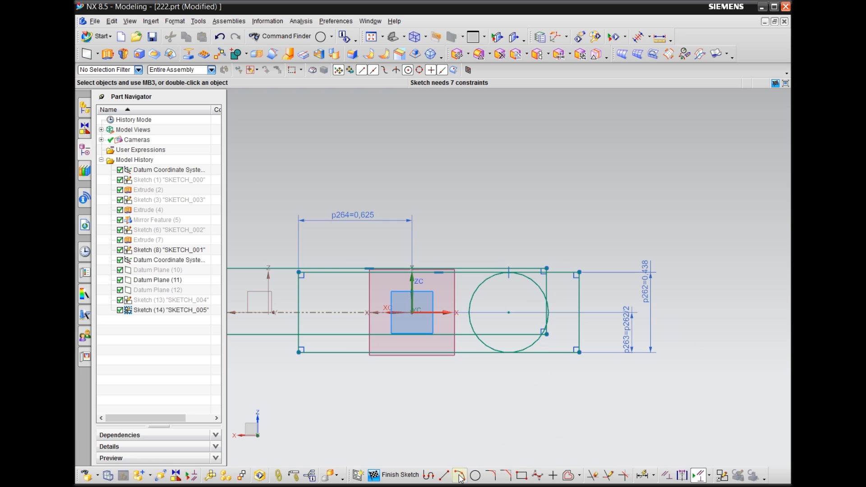
{"action": "left_click", "coordinate": [593, 475]}
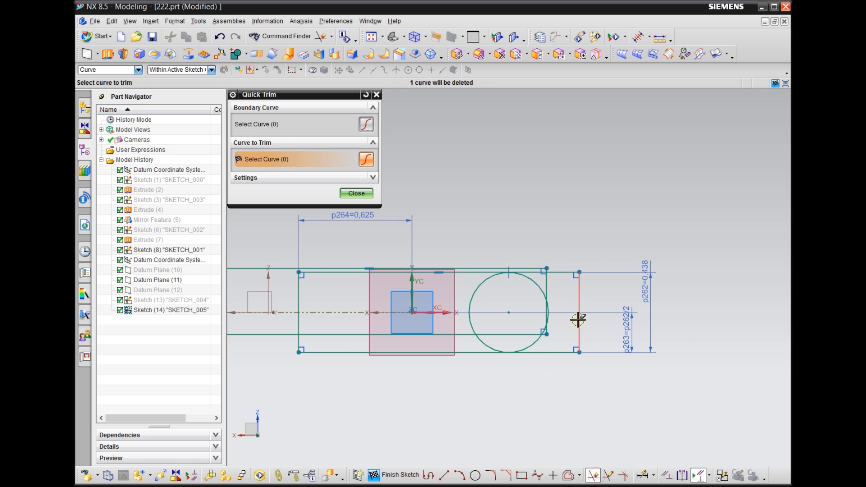
{"action": "key", "text": "Escape"}
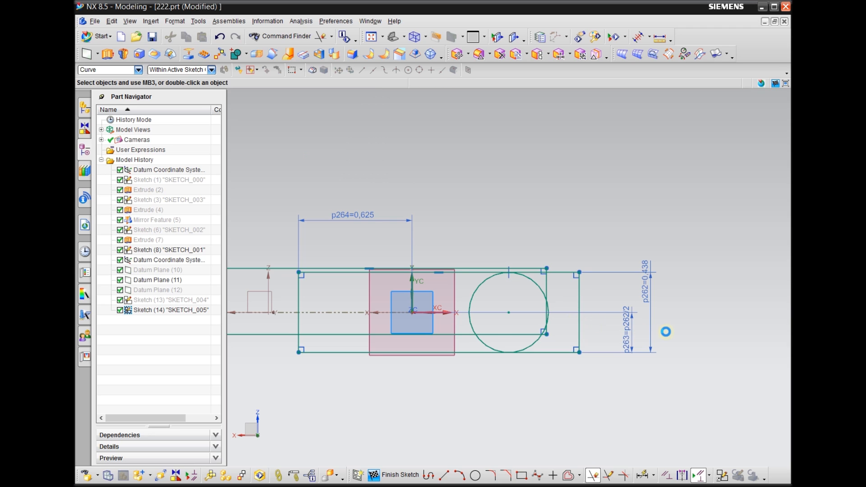
{"action": "scroll", "coordinate": [699, 325], "scroll_direction": "down", "scroll_amount": 1}
{"action": "scroll", "coordinate": [612, 311], "scroll_direction": "up", "scroll_amount": 1}
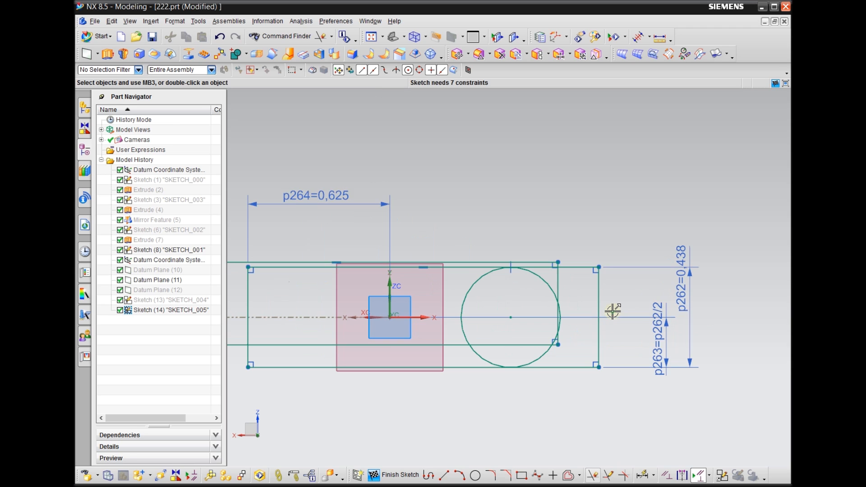
{"action": "scroll", "coordinate": [577, 289], "scroll_direction": "up", "scroll_amount": 1}
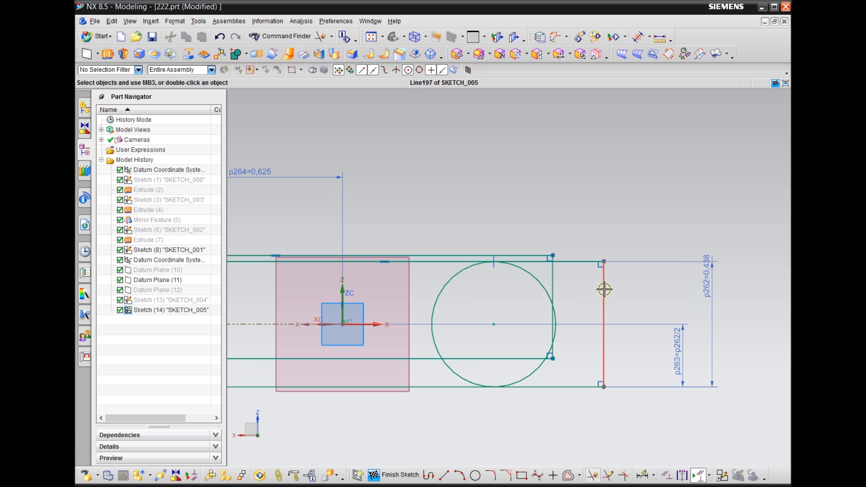
{"action": "left_click", "coordinate": [603, 316]}
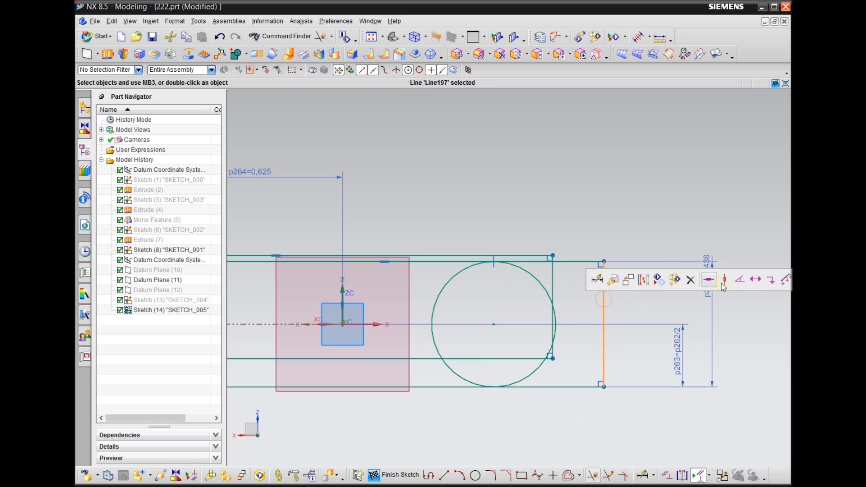
{"action": "left_click", "coordinate": [690, 280]}
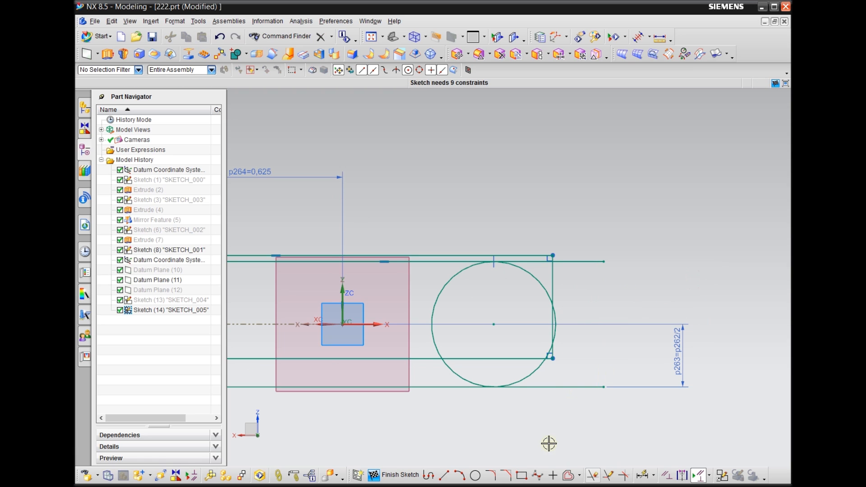
Trim both horizontal edges back to the circle and remove the circle's left half, leaving a semicircular end.
{"action": "left_click", "coordinate": [608, 475]}
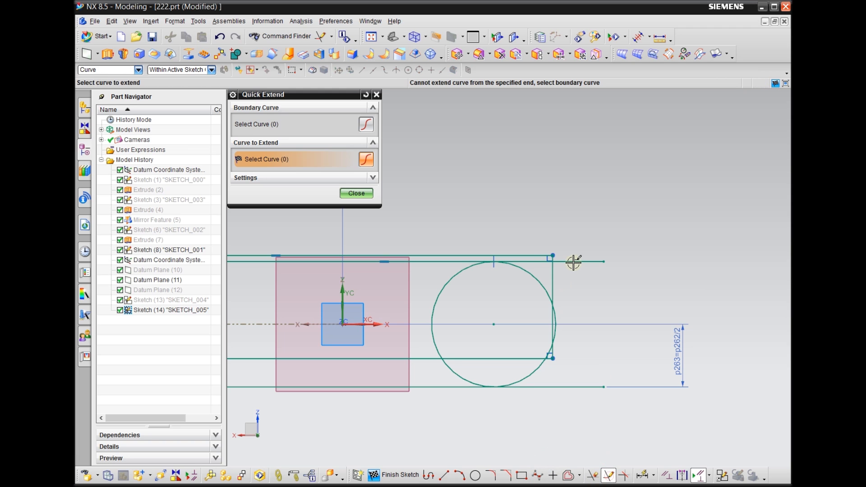
{"action": "left_click", "coordinate": [593, 475]}
{"action": "left_click", "coordinate": [582, 261]}
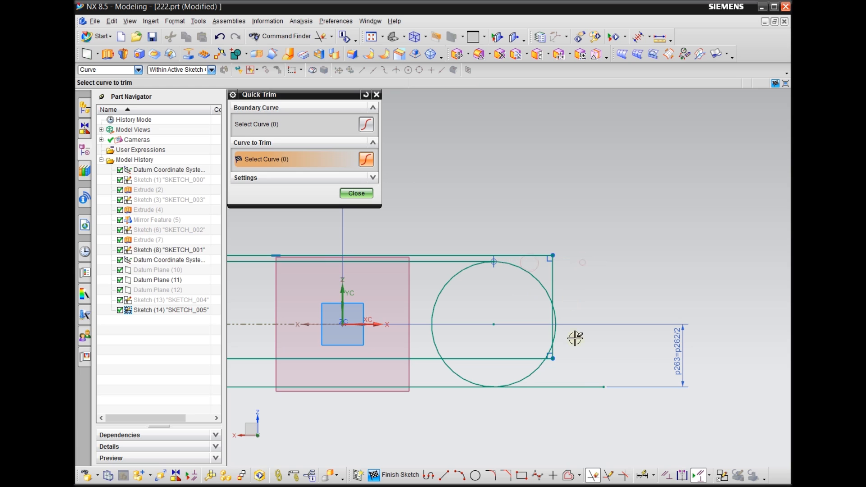
{"action": "left_click", "coordinate": [583, 387]}
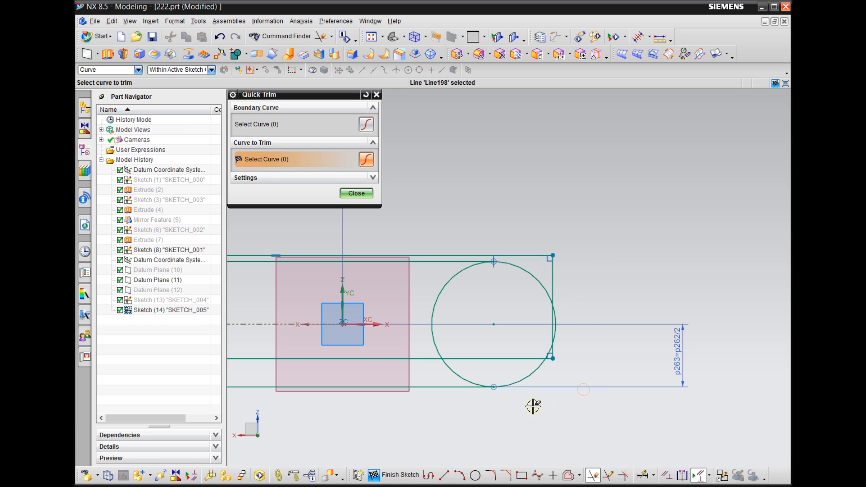
{"action": "left_click", "coordinate": [452, 277]}
{"action": "left_click", "coordinate": [455, 373]}
{"action": "scroll", "coordinate": [605, 329], "scroll_direction": "down", "scroll_amount": 2}
{"action": "middle_click", "coordinate": [597, 347]}
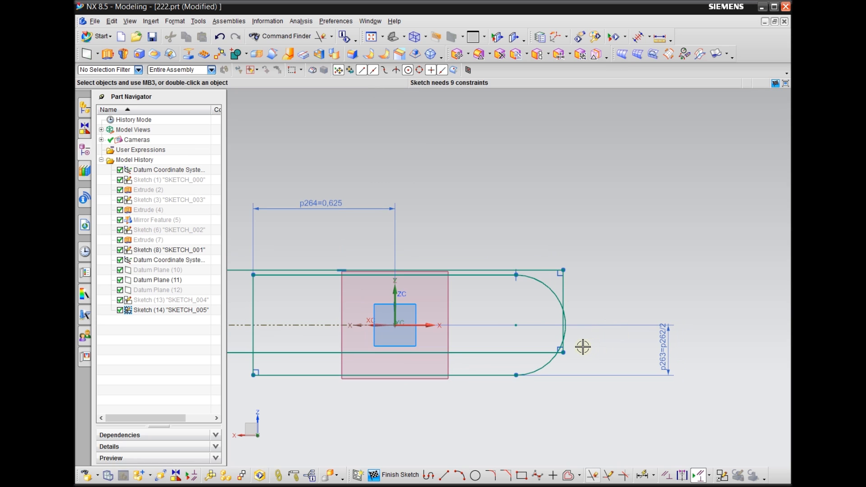
Dimension the end arc's centre 0.531 in horizontally from the sketch origin and place the dimension clear of the neighbouring 0.625 one.
{"action": "scroll", "coordinate": [556, 370], "scroll_direction": "up", "scroll_amount": 2}
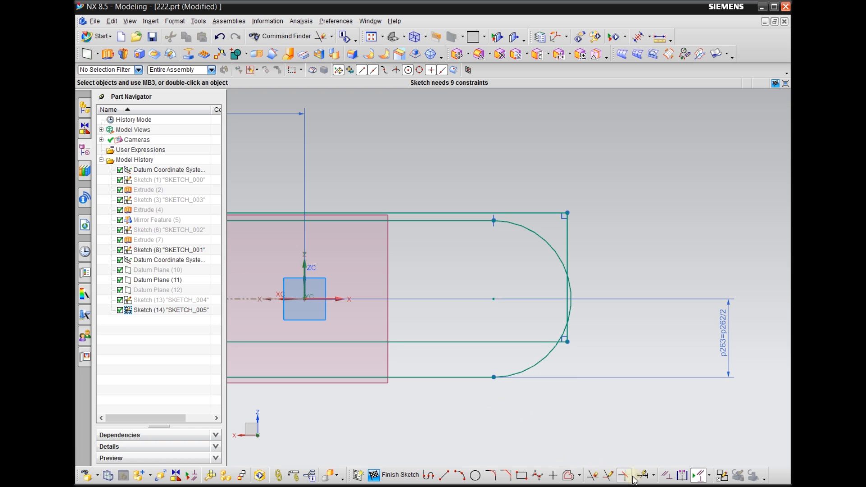
{"action": "left_click", "coordinate": [666, 475]}
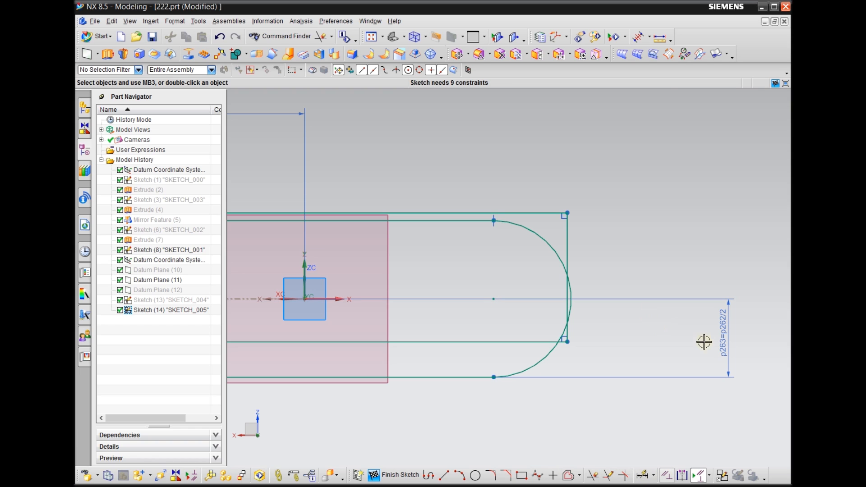
{"action": "scroll", "coordinate": [676, 343], "scroll_direction": "down", "scroll_amount": 2}
{"action": "scroll", "coordinate": [658, 339], "scroll_direction": "up", "scroll_amount": 1}
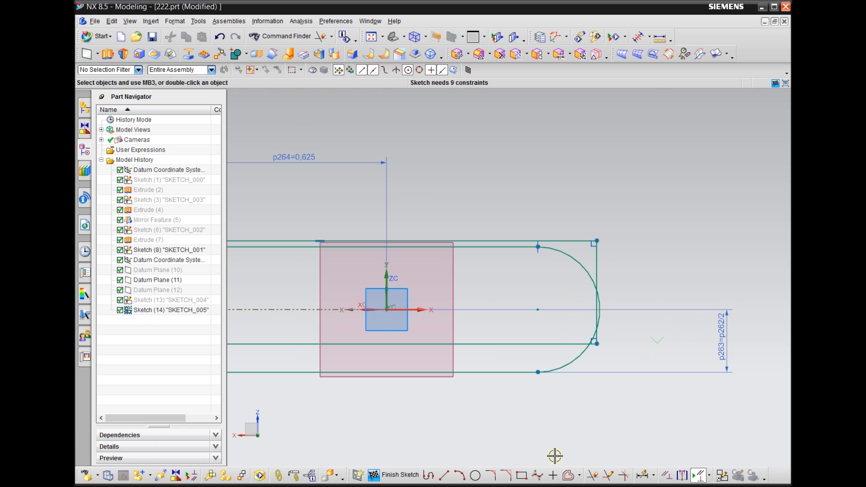
{"action": "left_click", "coordinate": [643, 474]}
{"action": "left_click", "coordinate": [537, 313]}
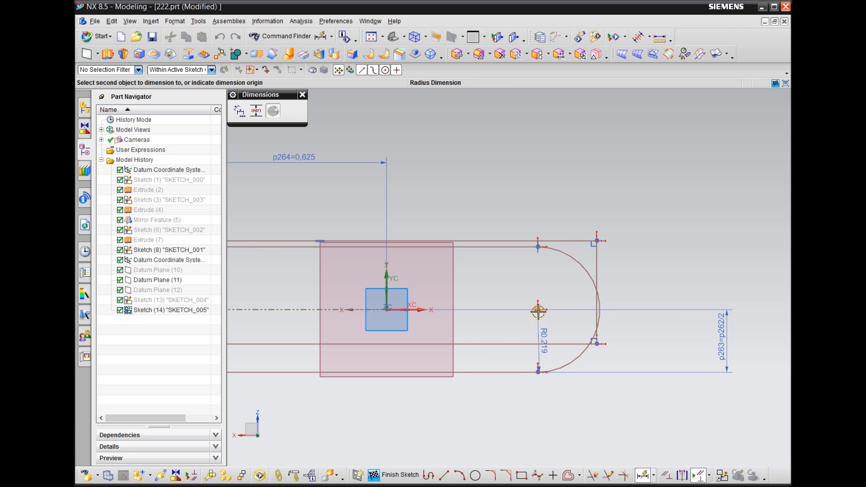
{"action": "left_click", "coordinate": [387, 309]}
{"action": "left_click", "coordinate": [391, 162]}
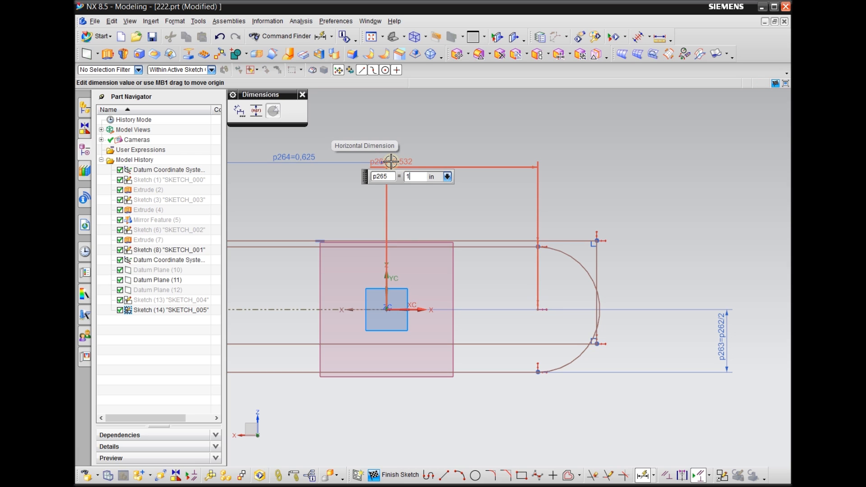
{"action": "key", "text": "Return"}
{"action": "middle_click", "coordinate": [494, 196]}
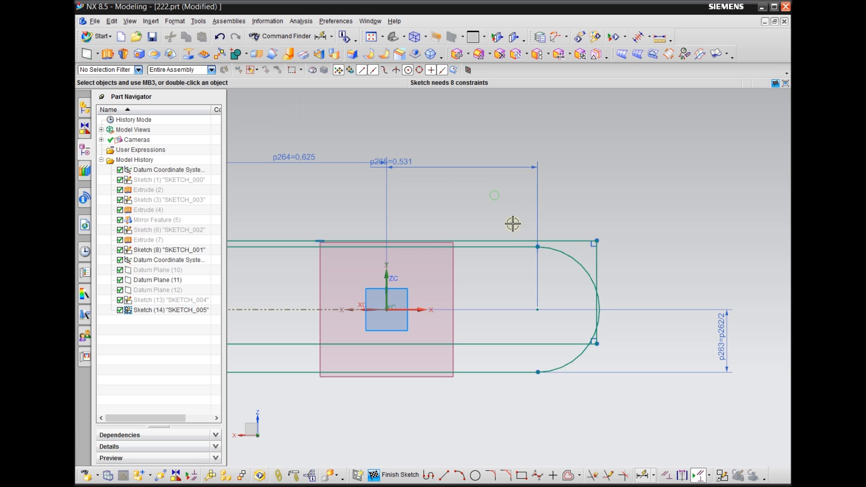
{"action": "left_click_drag", "start_coordinate": [411, 161], "coordinate": [438, 152]}
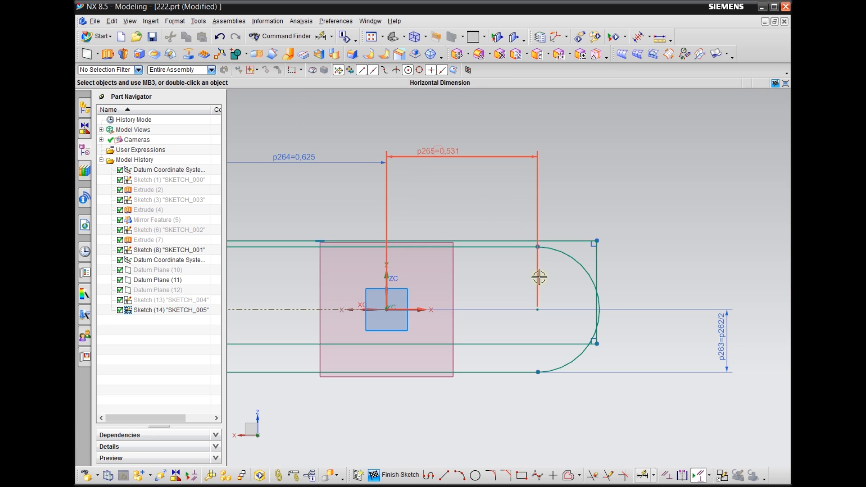
{"action": "scroll", "coordinate": [651, 282], "scroll_direction": "down", "scroll_amount": 2}
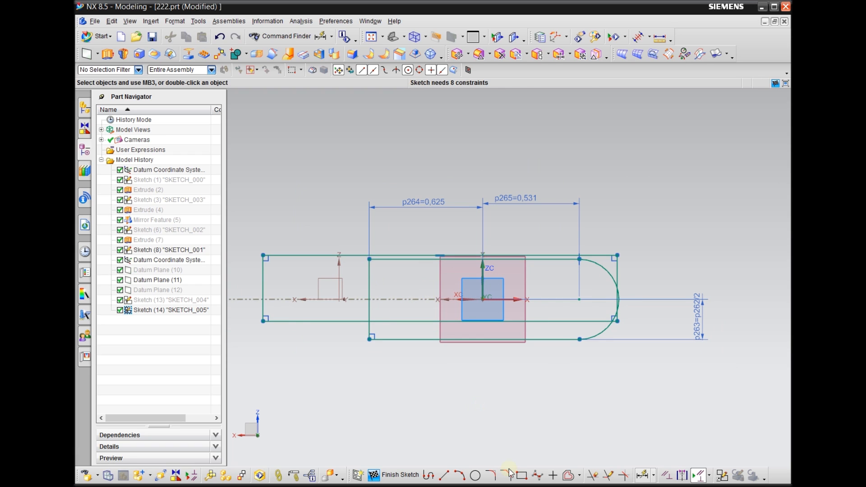
Dimension the rounded profile's height between its upper and lower horizontal edges, placing the dimension beyond the rounded end.
{"action": "left_click", "coordinate": [642, 475]}
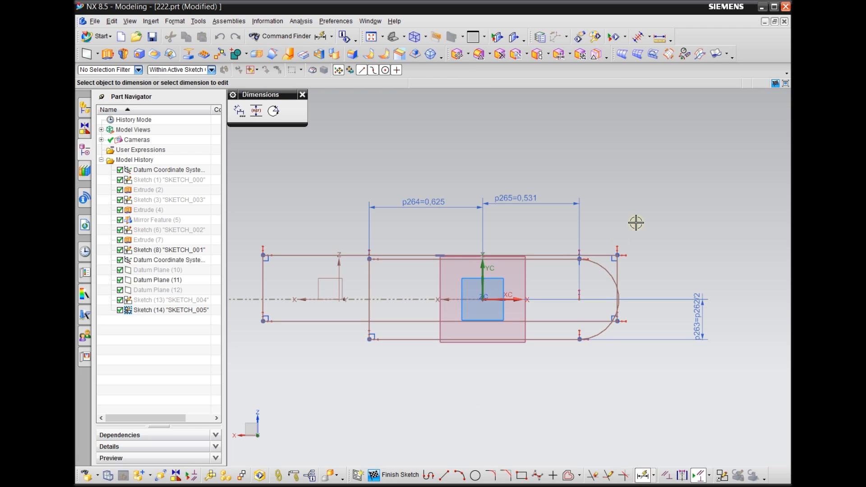
{"action": "scroll", "coordinate": [636, 222], "scroll_direction": "up", "scroll_amount": 1}
{"action": "left_click", "coordinate": [539, 270]}
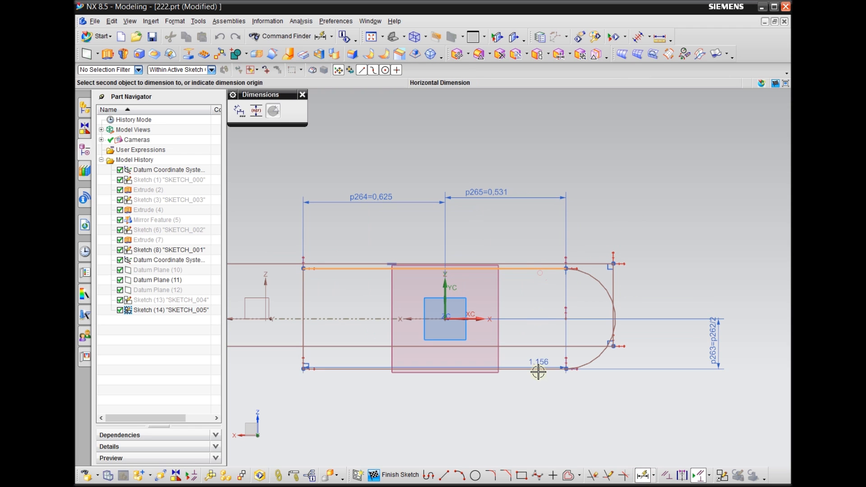
{"action": "left_click", "coordinate": [545, 369]}
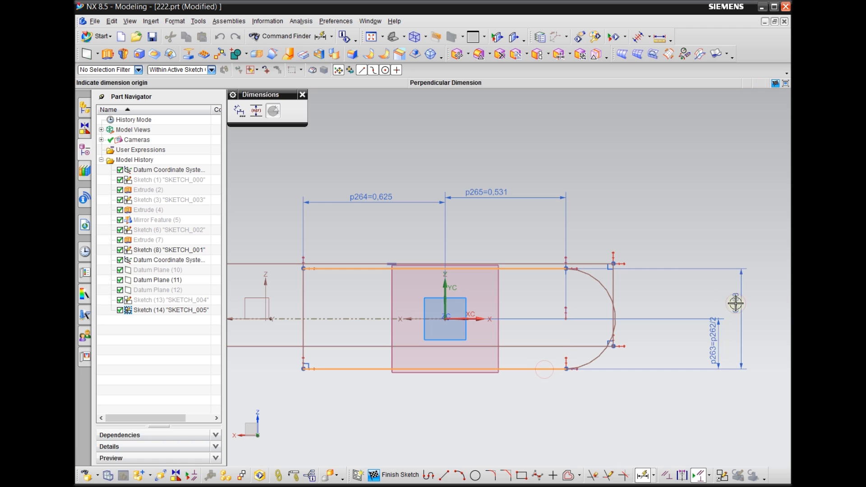
{"action": "left_click", "coordinate": [735, 303]}
{"action": "middle_click", "coordinate": [694, 296]}
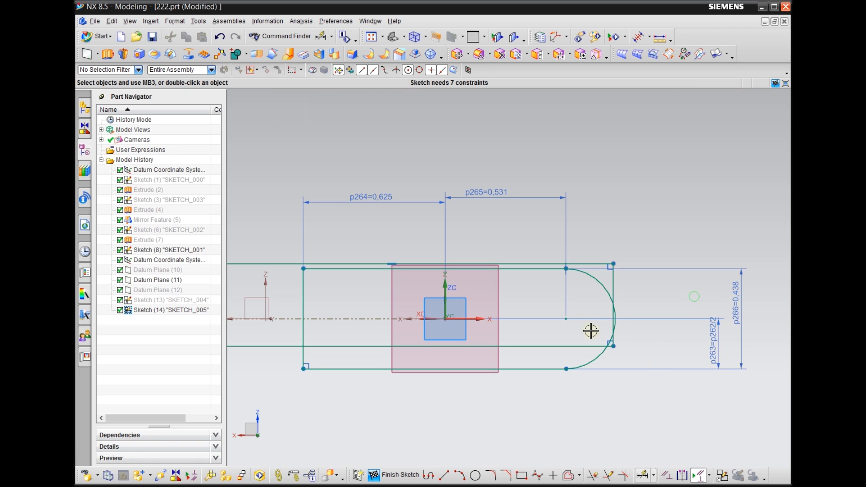
{"action": "left_click", "coordinate": [640, 474]}
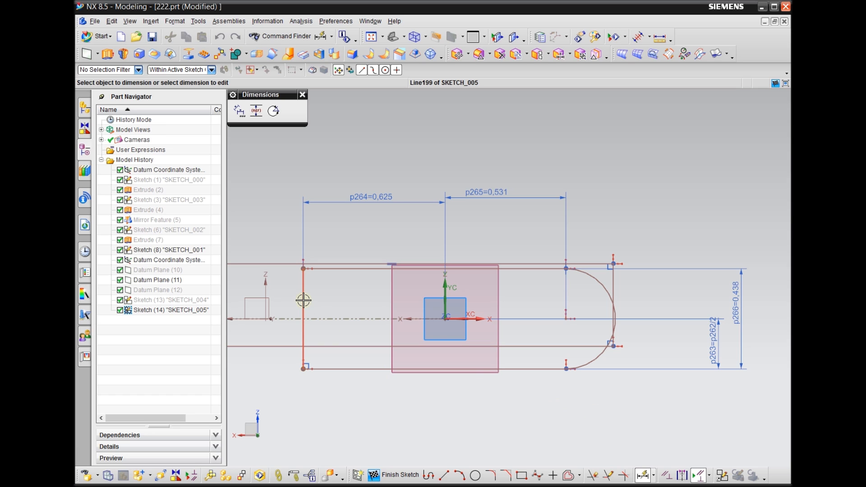
{"action": "middle_click", "coordinate": [595, 415]}
Pull the overlapping plain rectangle's upper and right edges inward and delete all four of its edges.
{"action": "scroll", "coordinate": [639, 408], "scroll_direction": "down", "scroll_amount": 2}
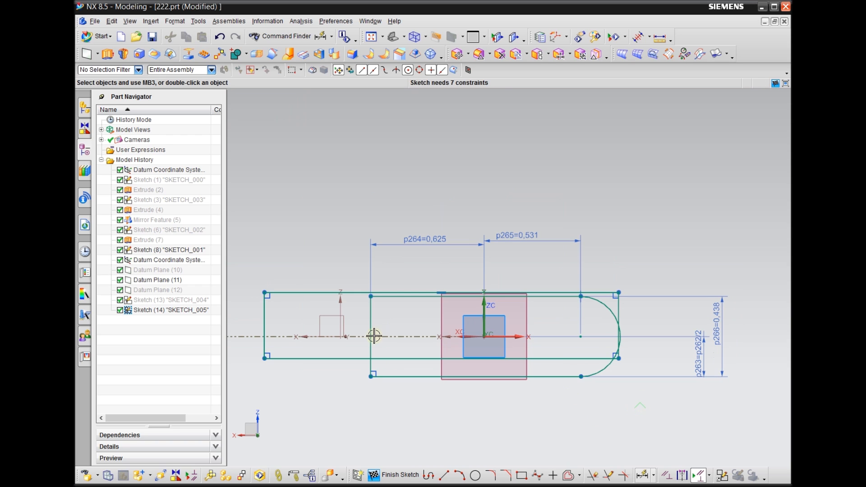
{"action": "left_click_drag", "start_coordinate": [353, 293], "coordinate": [348, 313]}
{"action": "left_click_drag", "start_coordinate": [618, 332], "coordinate": [569, 336]}
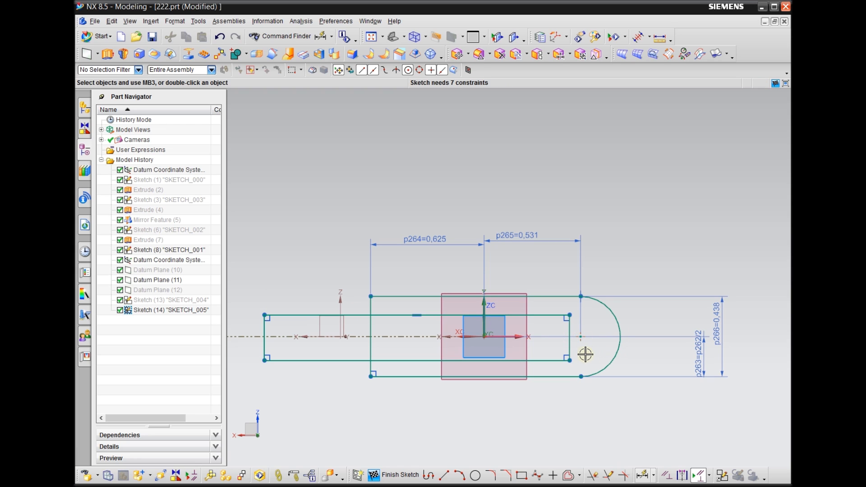
{"action": "left_click", "coordinate": [402, 360]}
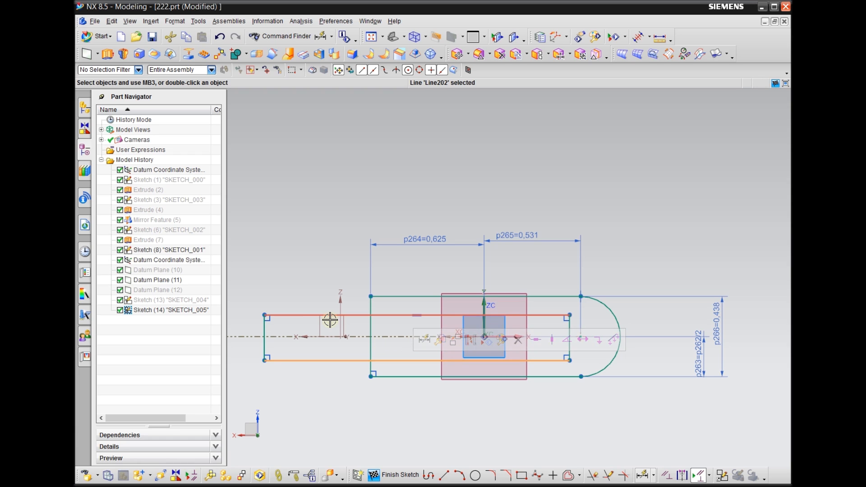
{"action": "left_click", "coordinate": [317, 315]}
{"action": "left_click", "coordinate": [265, 335]}
{"action": "left_click", "coordinate": [569, 336]}
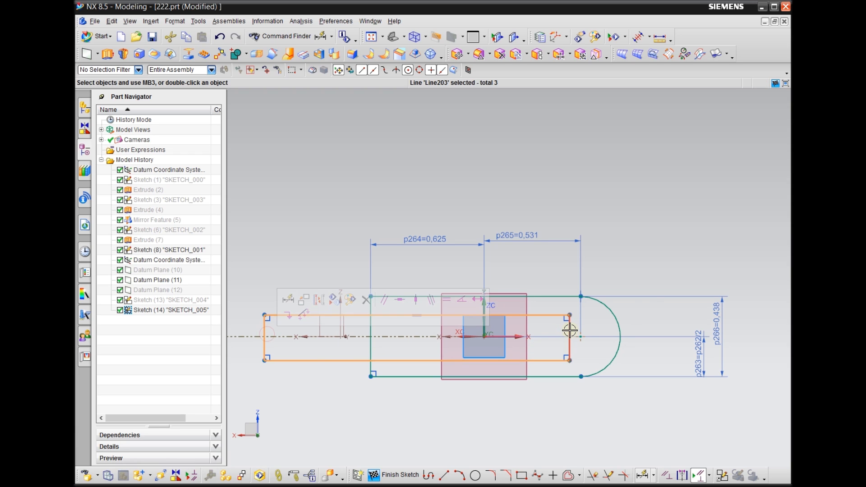
{"action": "left_click", "coordinate": [668, 297]}
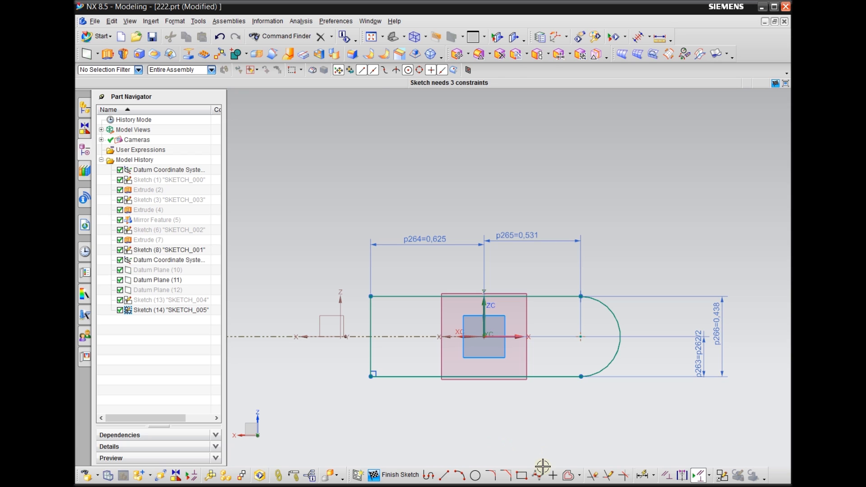
Offset the rounded profile's upper edge, end arc and lower edge inward by 0.09375 in.
{"action": "left_click", "coordinate": [569, 475]}
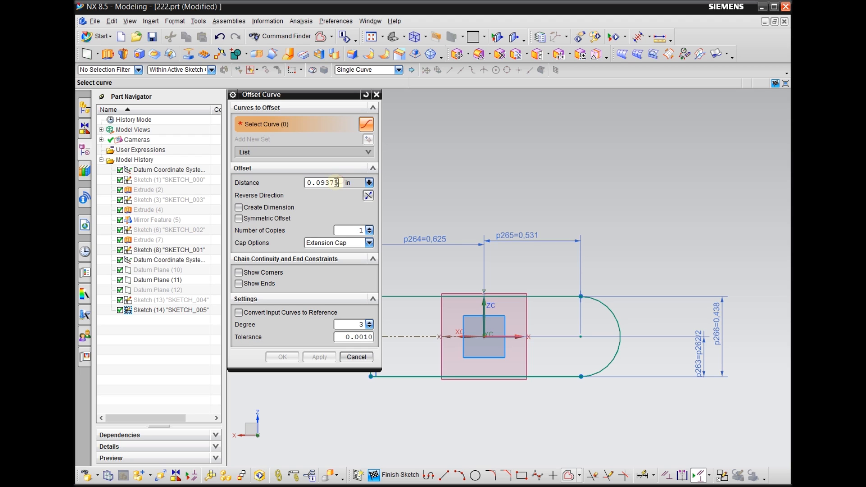
{"action": "left_click", "coordinate": [547, 298]}
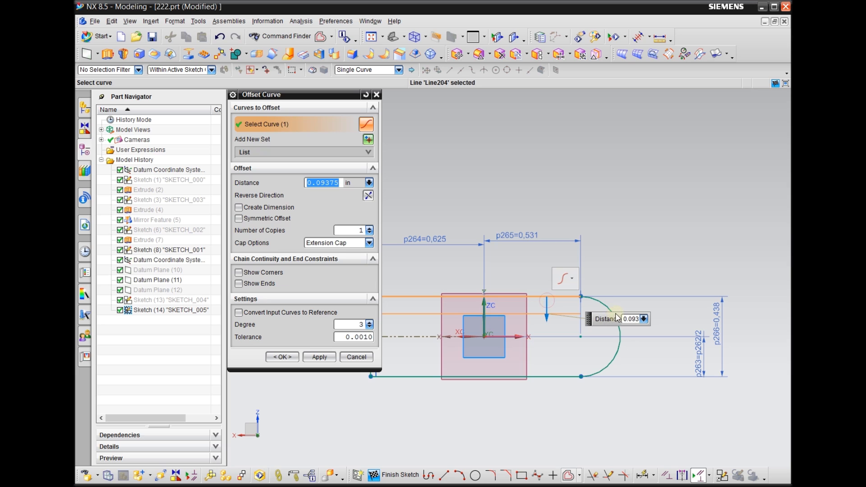
{"action": "left_click", "coordinate": [604, 305]}
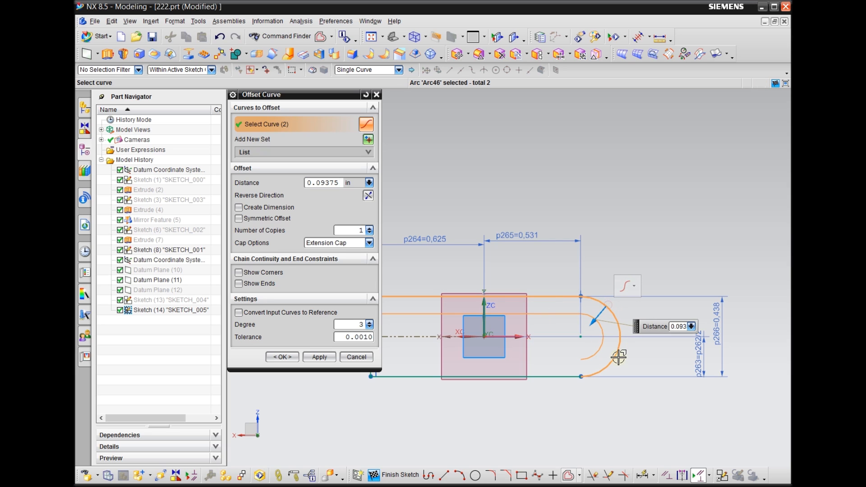
{"action": "left_click", "coordinate": [554, 374]}
{"action": "scroll", "coordinate": [668, 347], "scroll_direction": "down", "scroll_amount": 1}
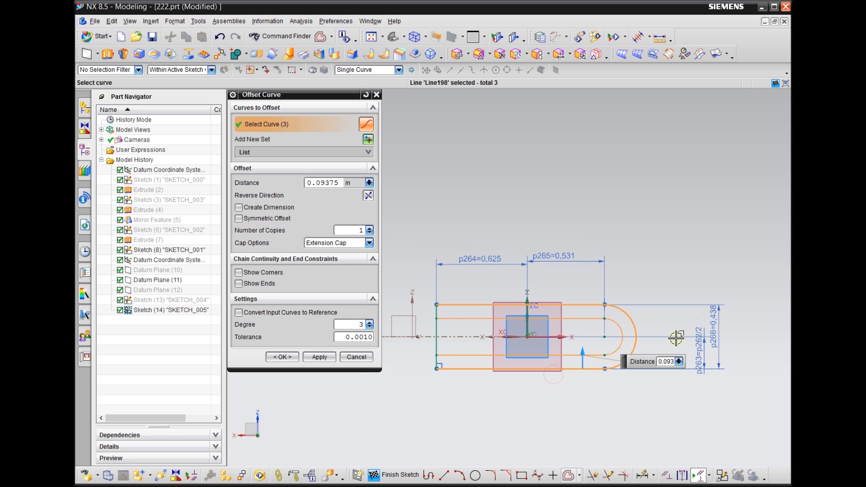
{"action": "left_click", "coordinate": [293, 360]}
{"action": "scroll", "coordinate": [635, 332], "scroll_direction": "up", "scroll_amount": 1}
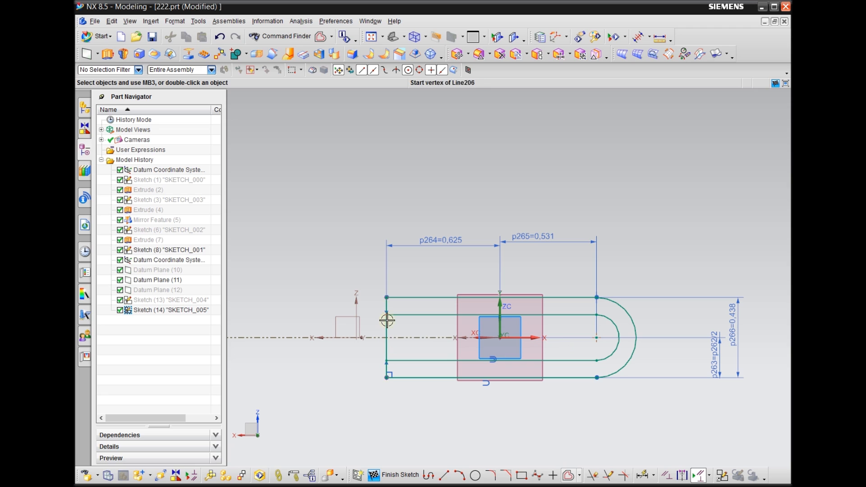
Draw a vertical line just beyond the profile's left end, spanning the height between the two inner offset lines.
{"action": "left_click", "coordinate": [451, 481]}
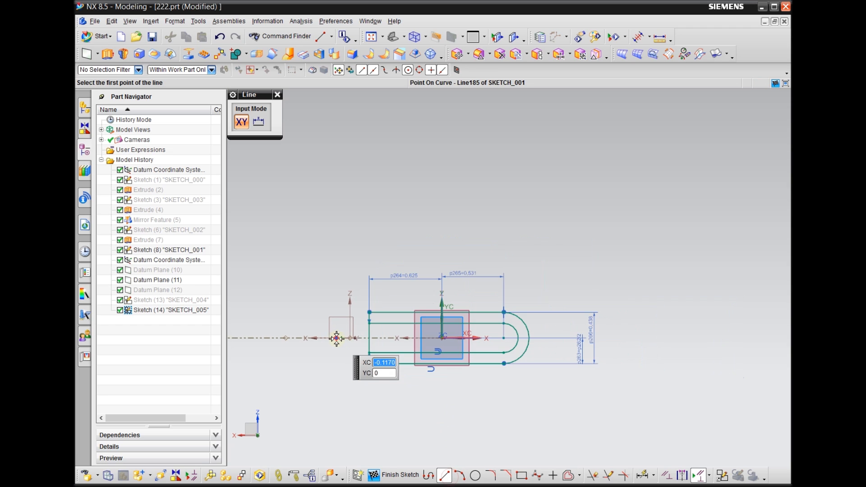
{"action": "scroll", "coordinate": [347, 356], "scroll_direction": "up", "scroll_amount": 1}
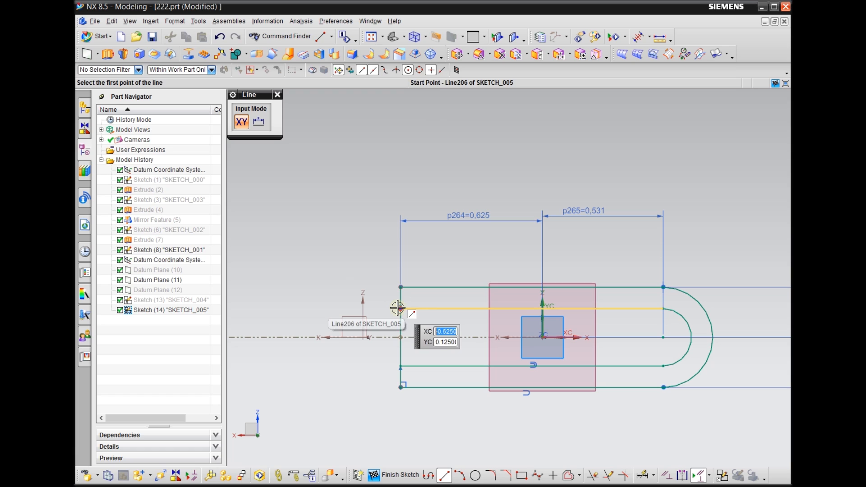
{"action": "left_click", "coordinate": [378, 309]}
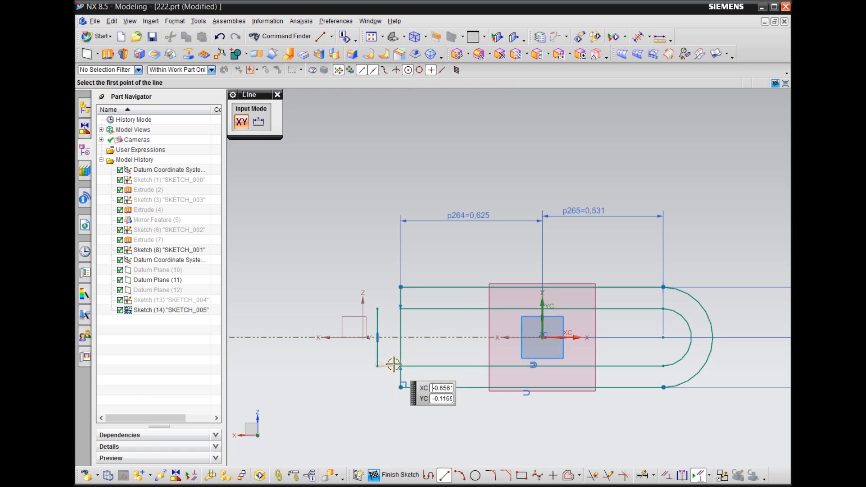
{"action": "left_click", "coordinate": [378, 366]}
{"action": "key", "text": "Escape"}
Extend both inner offset lines to the new vertical line with Quick Extend.
{"action": "left_click", "coordinate": [608, 476]}
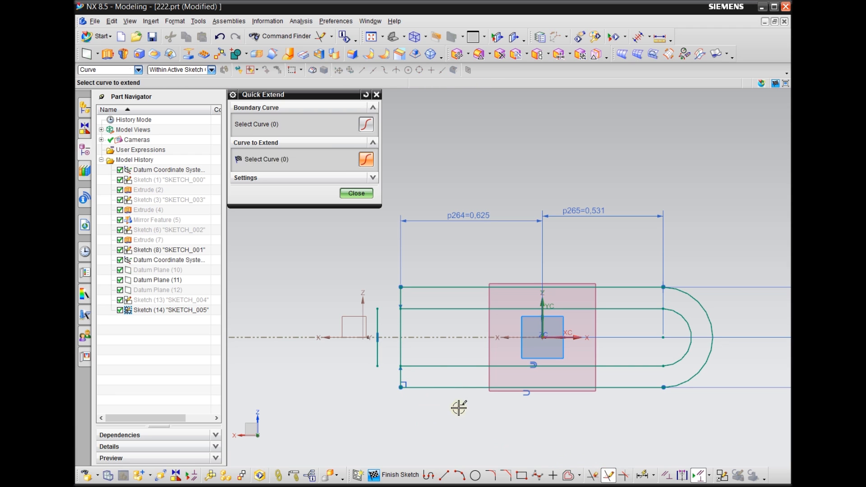
{"action": "left_click", "coordinate": [413, 366]}
{"action": "left_click", "coordinate": [410, 307]}
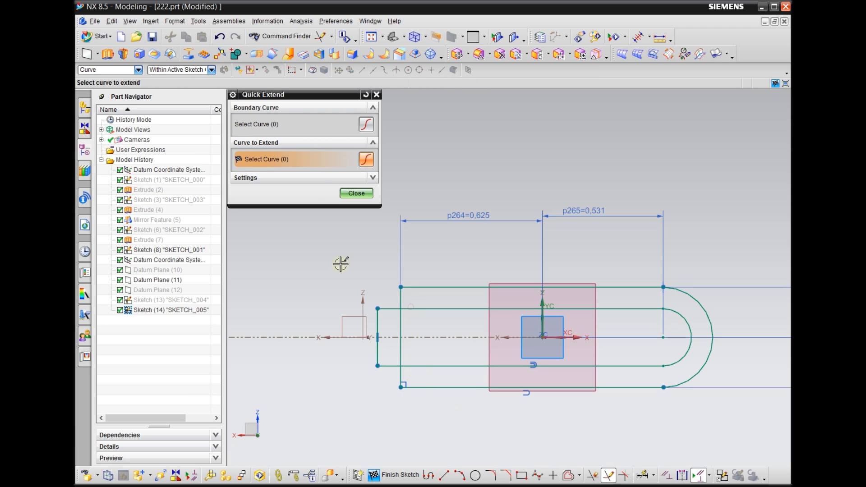
{"action": "left_click", "coordinate": [356, 193]}
{"action": "scroll", "coordinate": [325, 267], "scroll_direction": "down", "scroll_amount": 2}
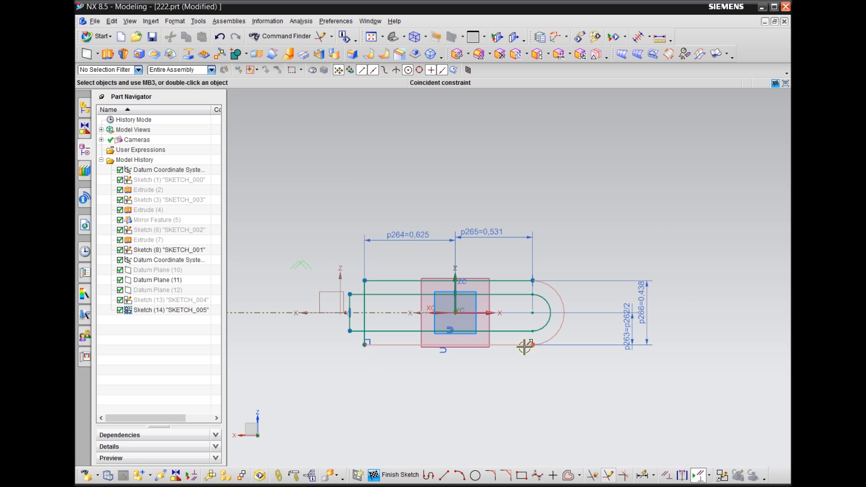
Finish the sketch and hide Datum Plane (11) together with the completed SKETCH_005 profile.
{"action": "left_click", "coordinate": [394, 474]}
{"action": "middle_click_drag", "start_coordinate": [443, 402], "coordinate": [514, 408]}
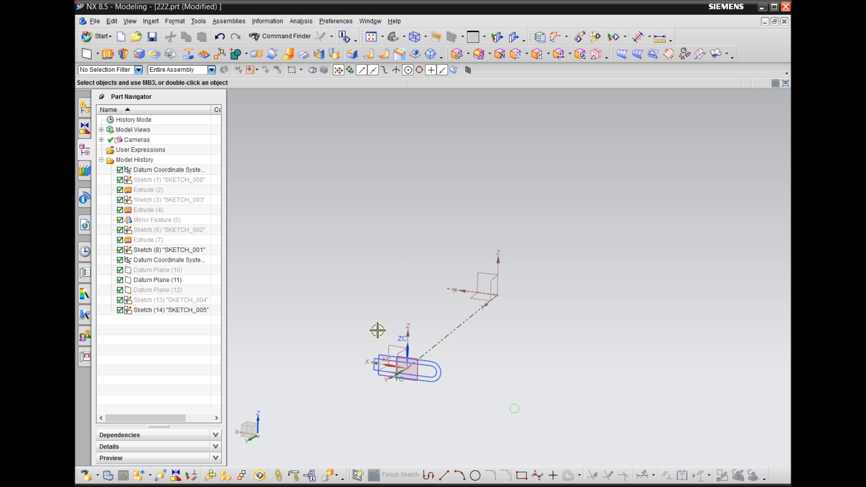
{"action": "scroll", "coordinate": [398, 394], "scroll_direction": "up", "scroll_amount": 3}
{"action": "left_click", "coordinate": [427, 360]}
{"action": "right_click", "coordinate": [427, 360]}
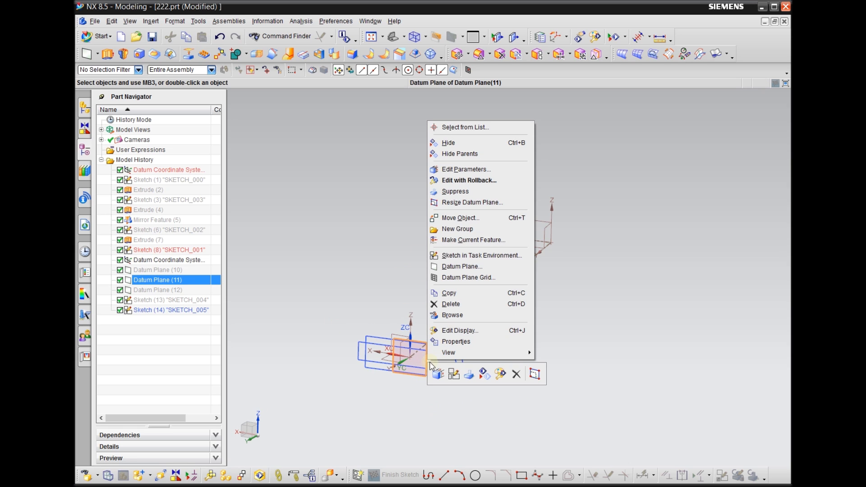
{"action": "left_click", "coordinate": [492, 377]}
{"action": "left_click", "coordinate": [454, 362]}
{"action": "right_click", "coordinate": [454, 362]}
{"action": "left_click", "coordinate": [511, 377]}
Show the hidden Datum Plane (10).
{"action": "left_click", "coordinate": [172, 291]}
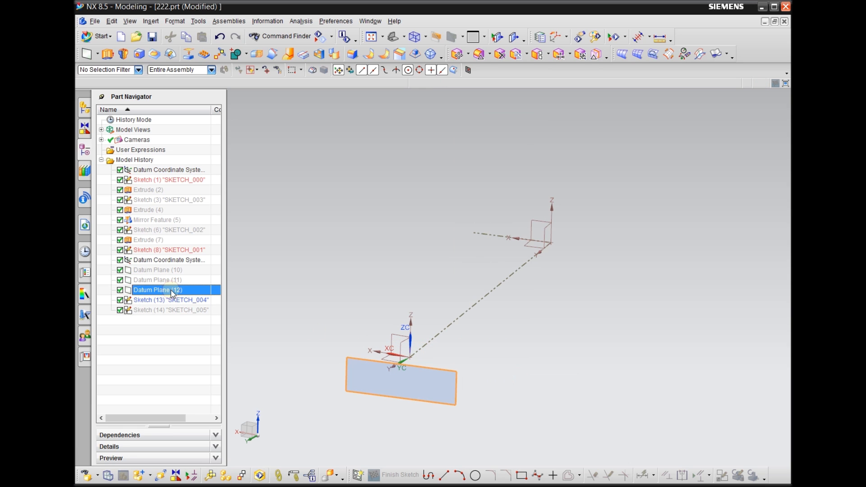
{"action": "left_click", "coordinate": [175, 271]}
{"action": "right_click", "coordinate": [175, 271]}
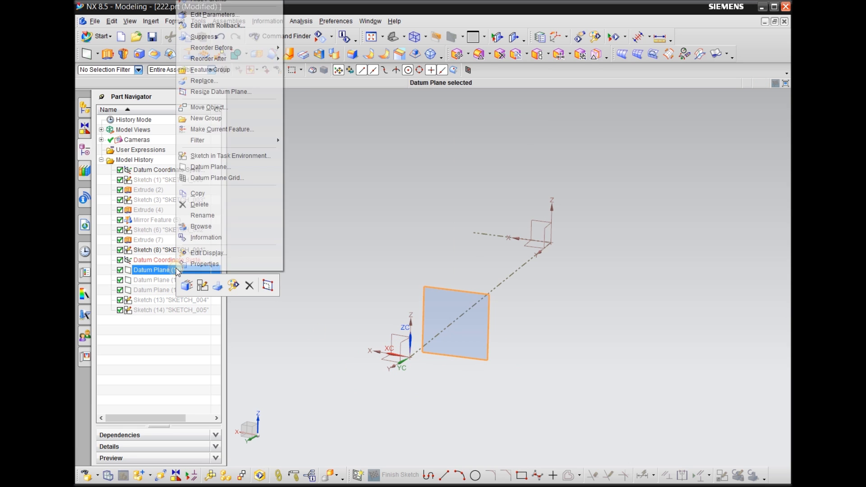
{"action": "left_click", "coordinate": [332, 246]}
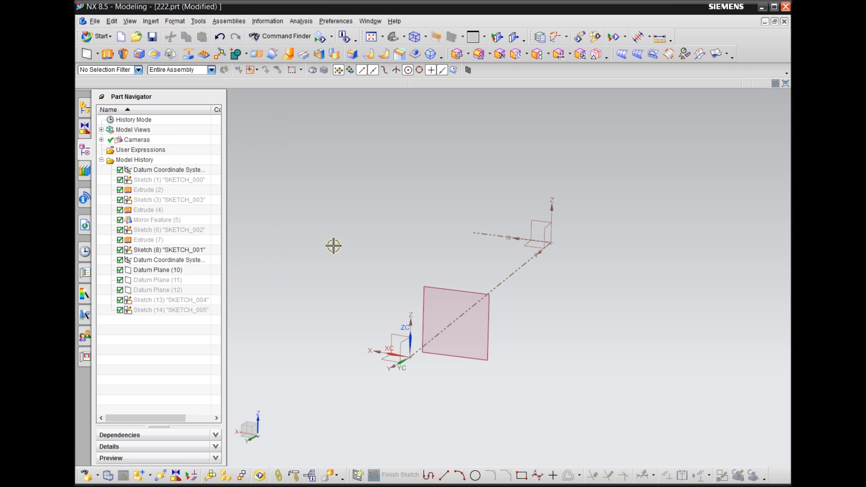
Create a new sketch on Datum Plane (10) with its horizontal reference direction reversed.
{"action": "scroll", "coordinate": [334, 246], "scroll_direction": "up", "scroll_amount": 1}
{"action": "mouse_move", "coordinate": [462, 374]}
{"action": "middle_mouse_down"}
{"action": "mouse_move", "coordinate": [454, 393]}
{"action": "mouse_move", "coordinate": [454, 379]}
{"action": "middle_mouse_up"}
{"action": "left_click", "coordinate": [358, 474]}
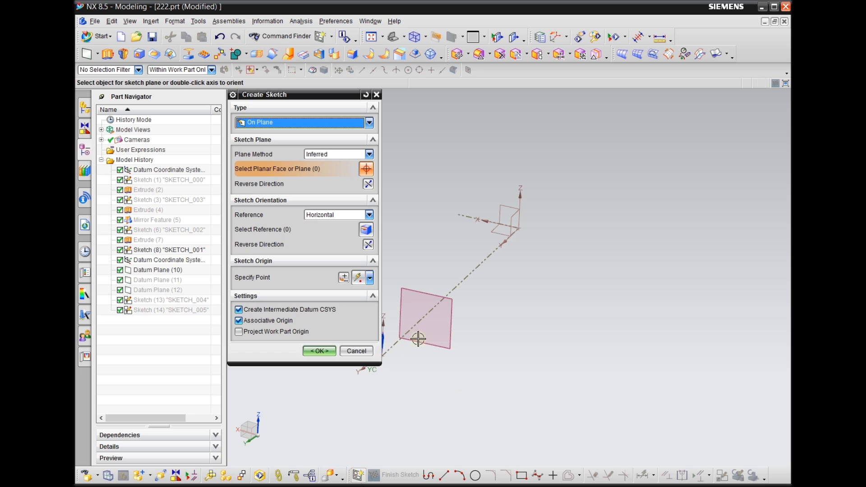
{"action": "left_click", "coordinate": [426, 306]}
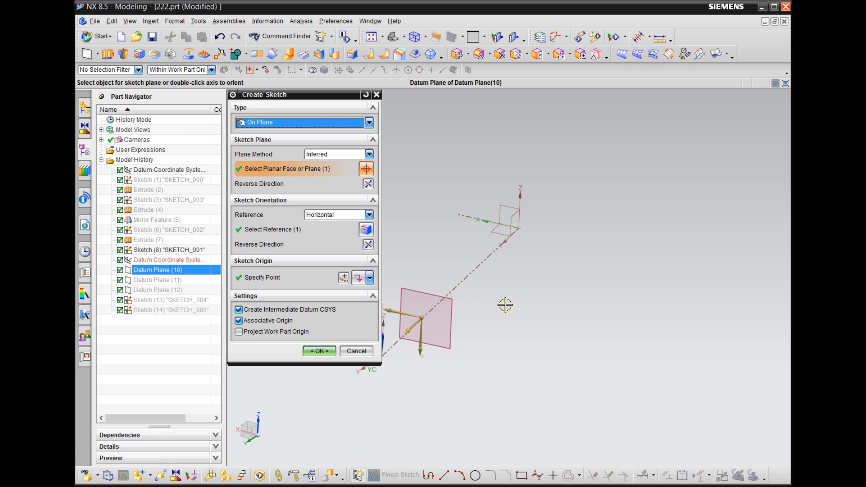
{"action": "left_click", "coordinate": [368, 244]}
{"action": "left_click", "coordinate": [334, 351]}
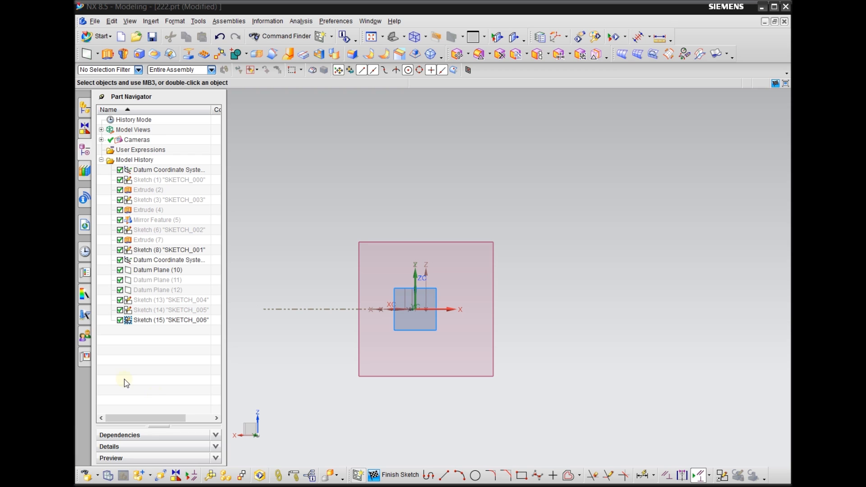
Draw an upright rectangle around the sketch origin, with its upper-left corner at about XC -0.33, YC 0.5.
{"action": "left_click", "coordinate": [480, 478]}
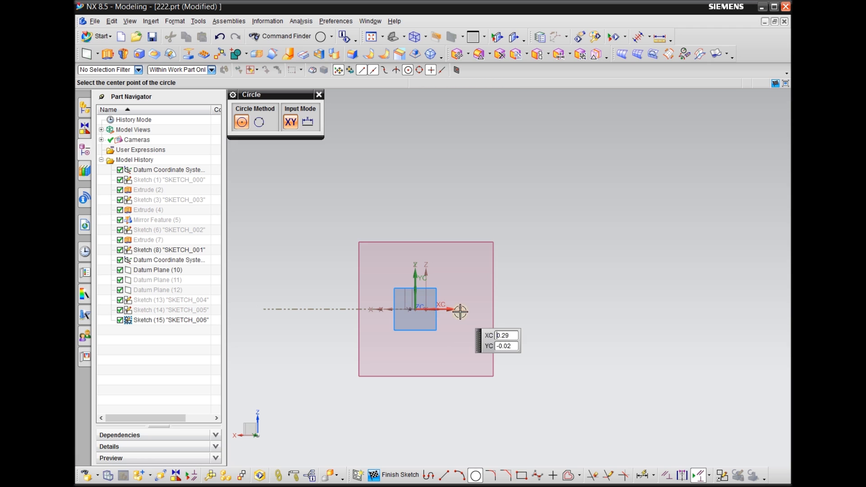
{"action": "left_click", "coordinate": [522, 475]}
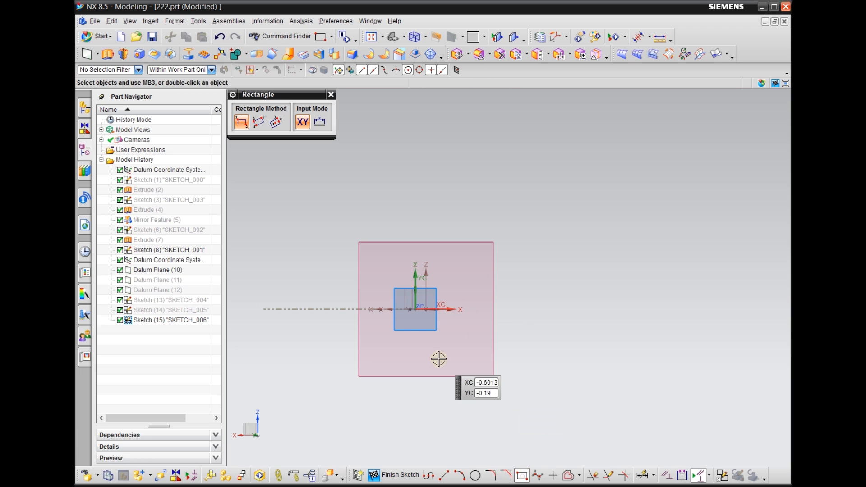
{"action": "left_click", "coordinate": [359, 230]}
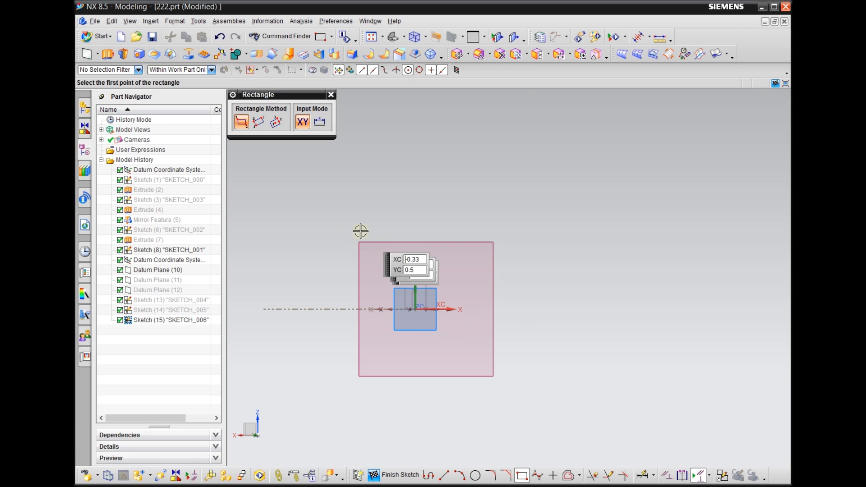
{"action": "left_click", "coordinate": [472, 389]}
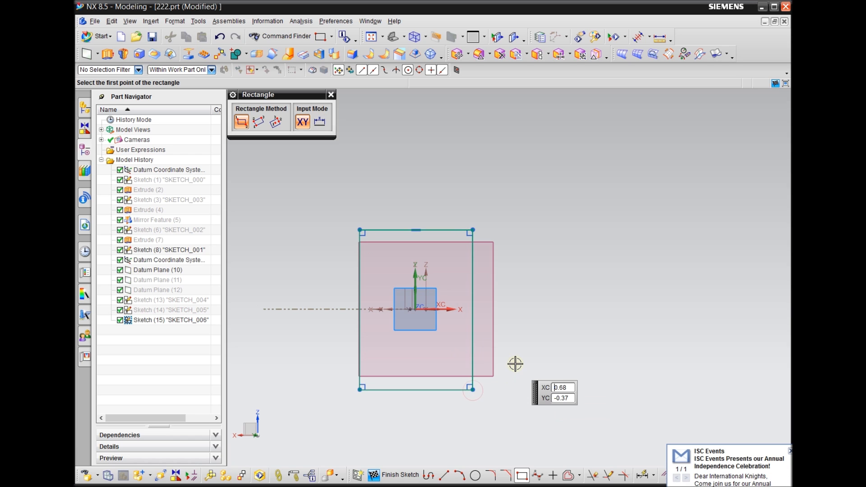
Draw a circle centred on the midpoint of the rectangle's XC-side vertical edge, passing through that edge's upper corner.
{"action": "left_click", "coordinate": [475, 475]}
{"action": "left_click", "coordinate": [473, 310]}
{"action": "left_click", "coordinate": [473, 230]}
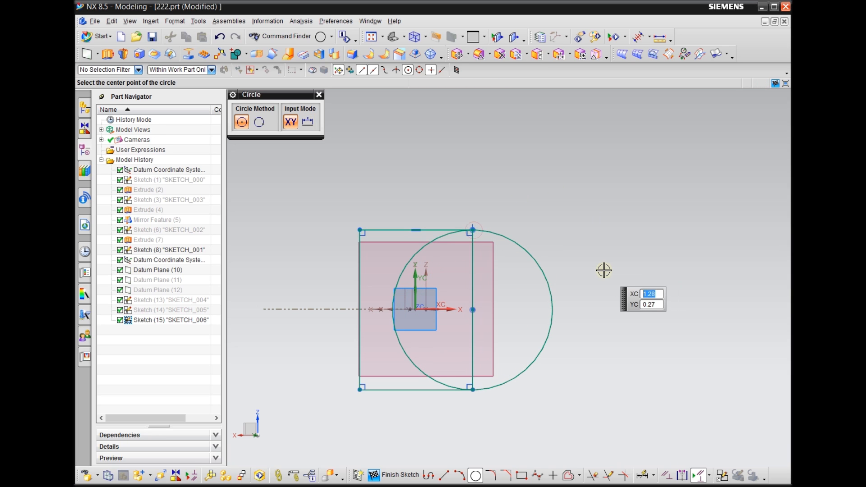
{"action": "key", "text": "Escape"}
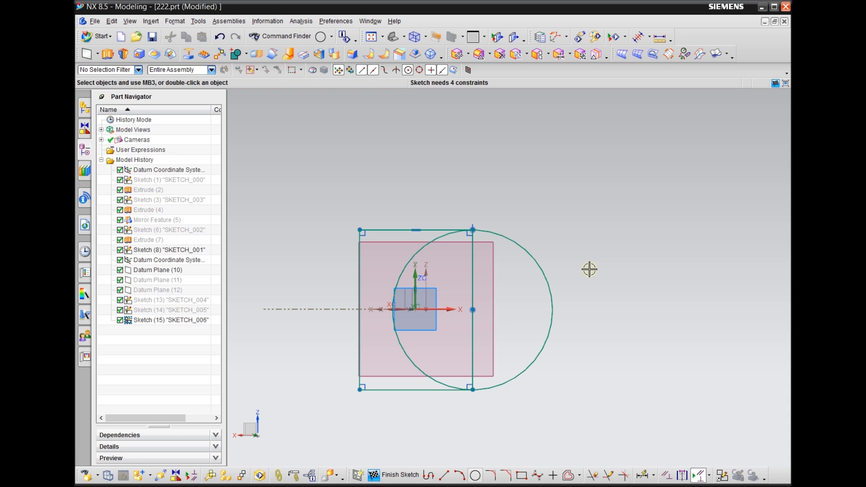
Trim away the circle's inner half and the rectangle edge through its centre, leaving a D-shaped outline.
{"action": "left_click", "coordinate": [594, 476]}
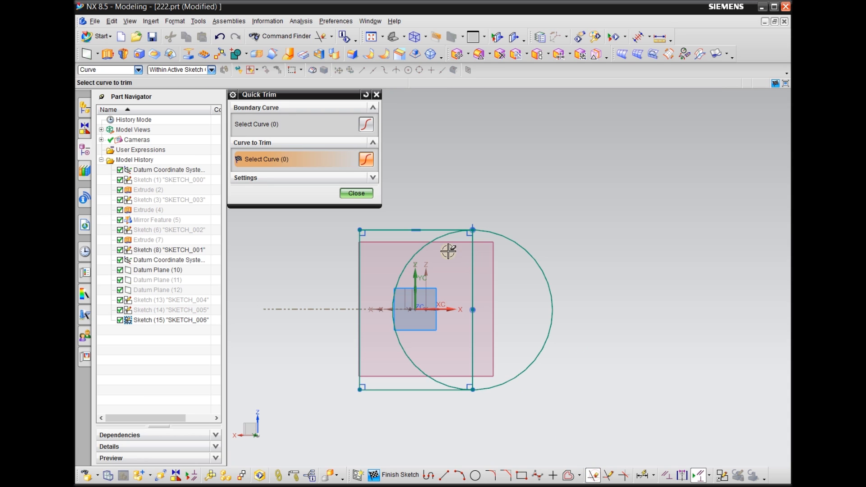
{"action": "left_click", "coordinate": [423, 248]}
{"action": "left_click", "coordinate": [472, 259]}
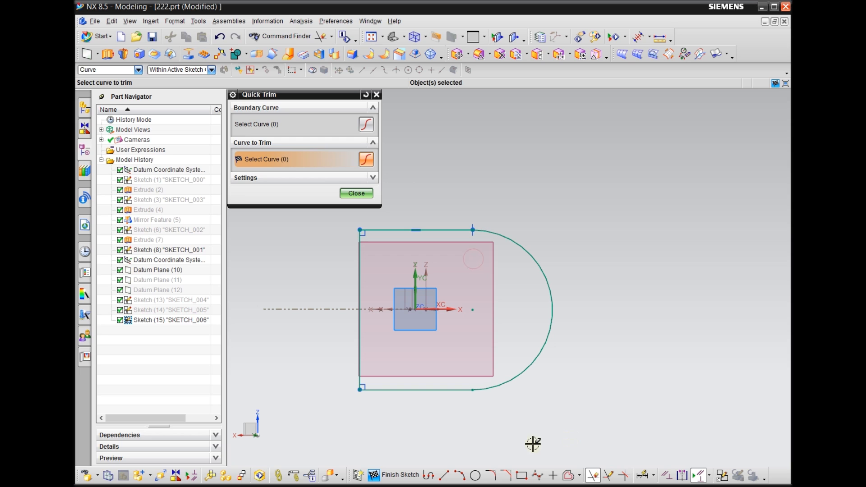
Apply a coincident constraint joining the arc's lower end to the end of the lower horizontal line.
{"action": "left_click", "coordinate": [666, 475]}
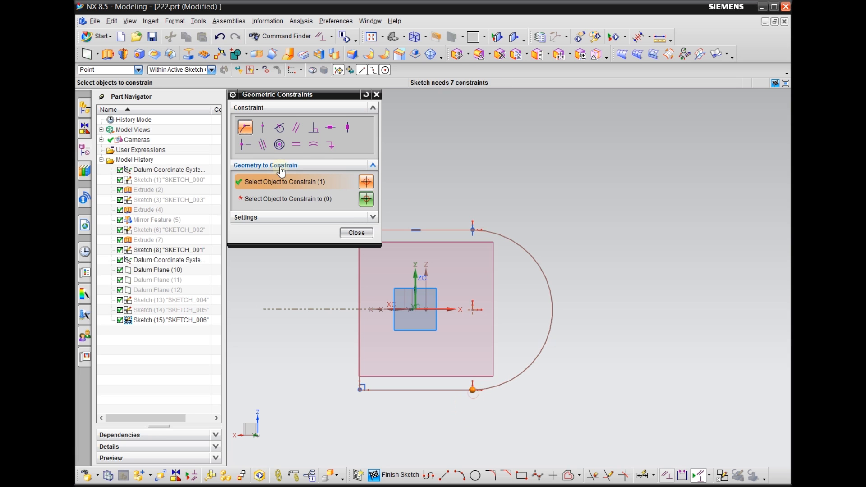
{"action": "left_click", "coordinate": [473, 389]}
{"action": "left_click", "coordinate": [474, 390]}
{"action": "left_click", "coordinate": [357, 233]}
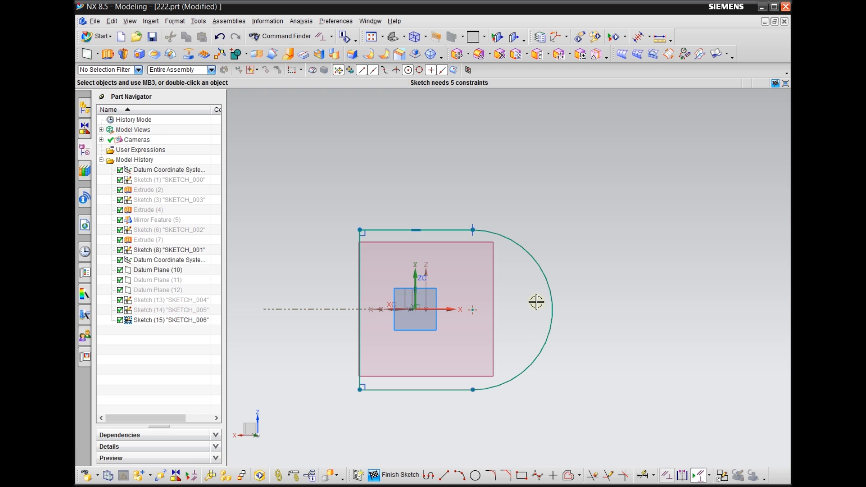
Dimension the arc's radius as 7/16 in.
{"action": "left_click", "coordinate": [643, 475]}
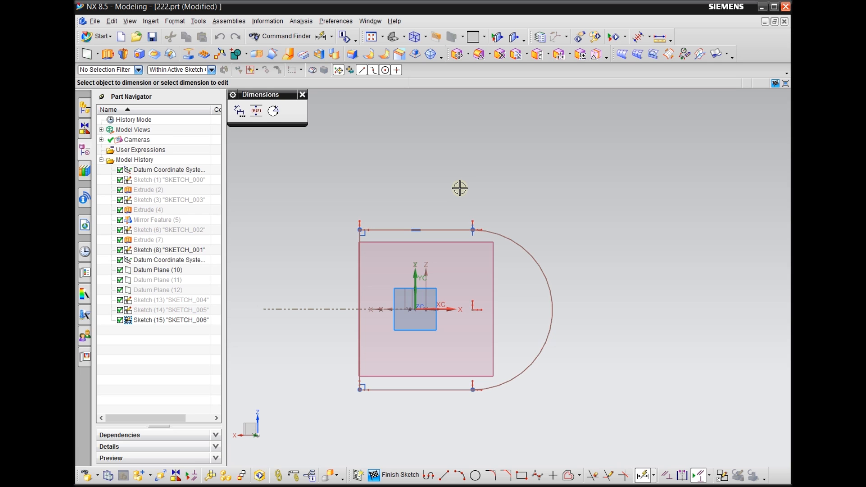
{"action": "left_click", "coordinate": [534, 267]}
{"action": "left_click", "coordinate": [577, 230]}
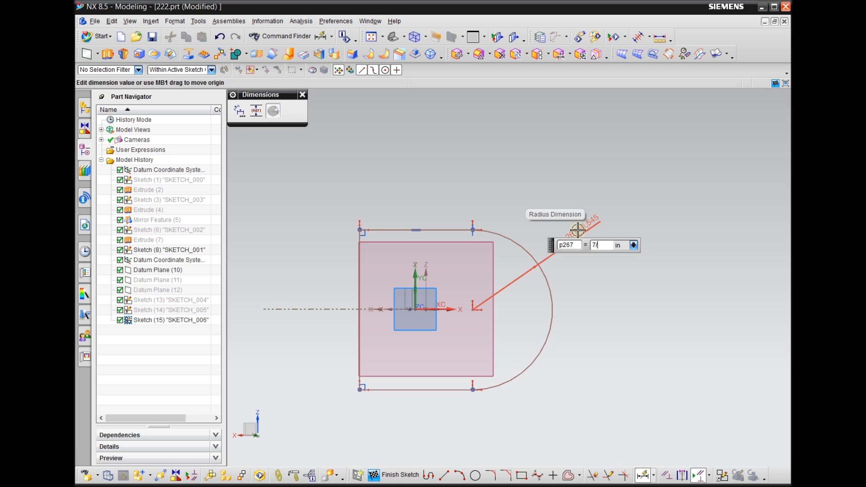
{"action": "key", "text": "Return"}
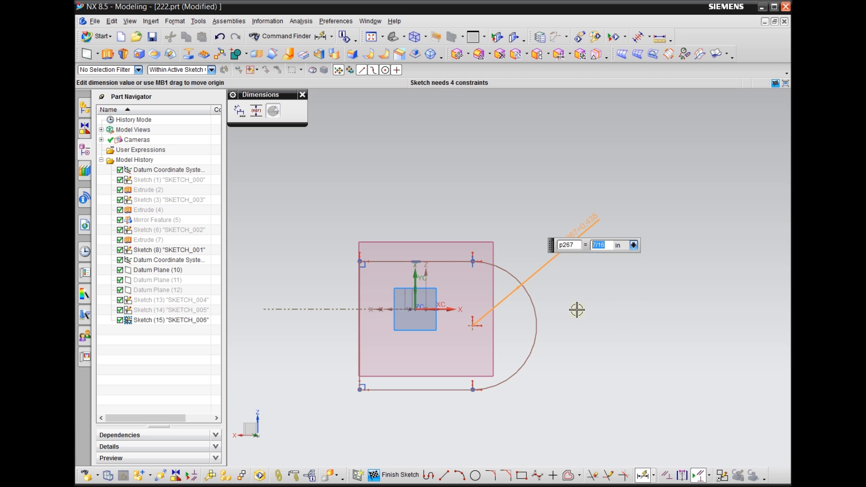
Dimension the perpendicular distance between the upper and lower horizontal lines as 7/8 in.
{"action": "left_click", "coordinate": [452, 262]}
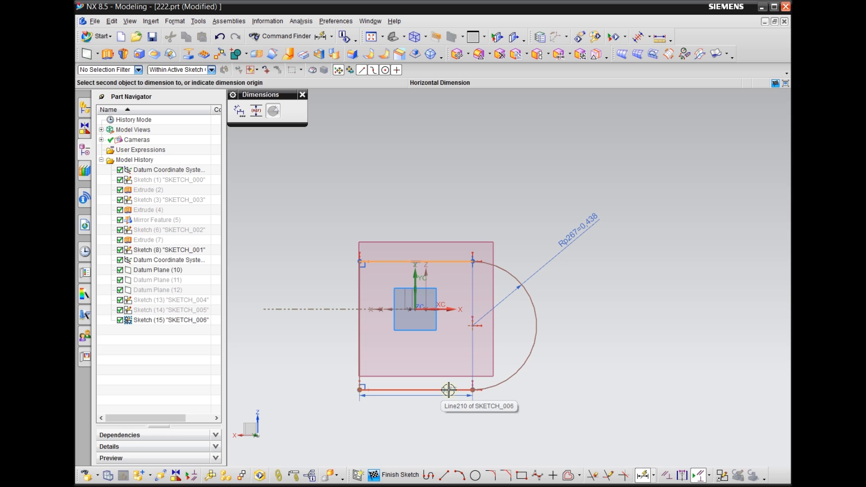
{"action": "left_click", "coordinate": [449, 389]}
{"action": "left_click", "coordinate": [588, 344]}
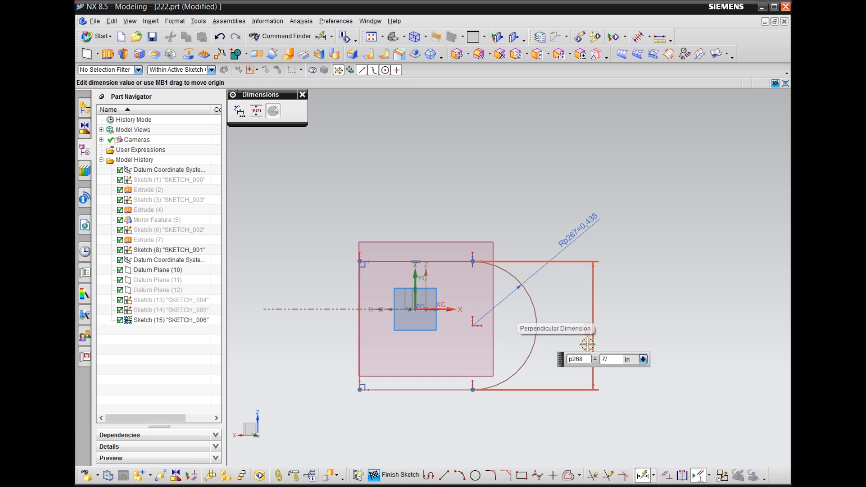
{"action": "type", "text": "7/8"}
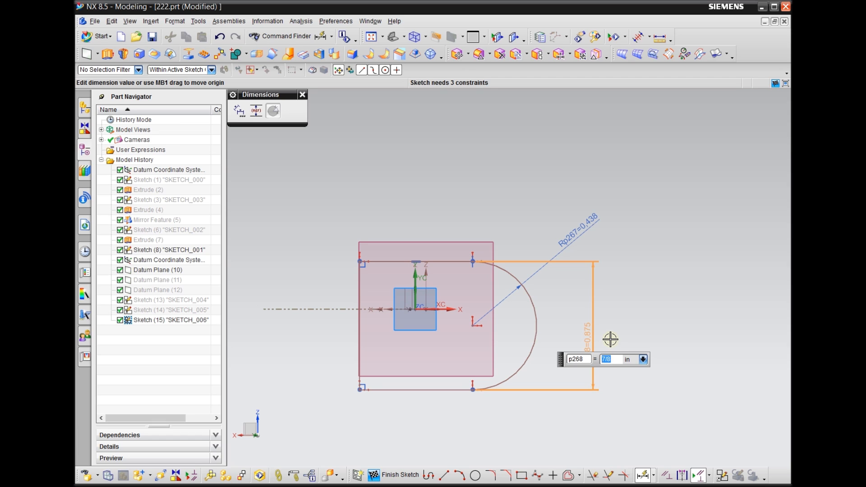
{"action": "key", "text": "Return"}
{"action": "key", "text": "Escape"}
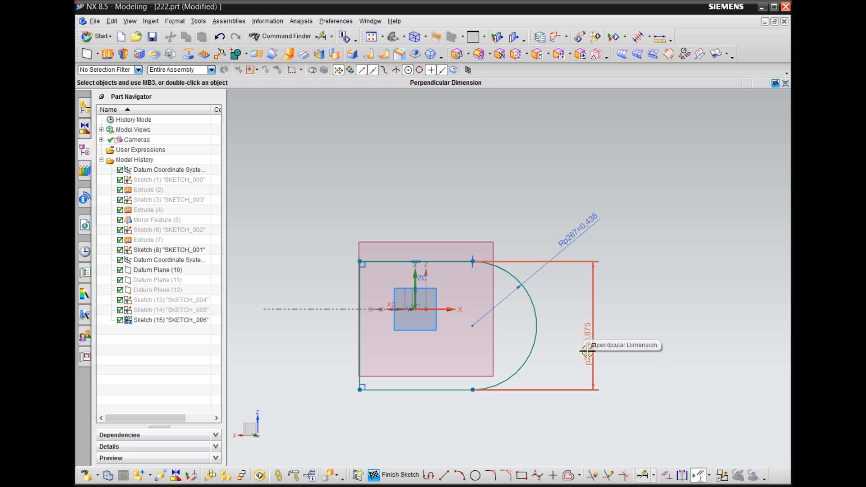
Link the profile's height to its arc radius by setting dimension p268 to p267*2.
{"action": "double_click", "coordinate": [580, 228]}
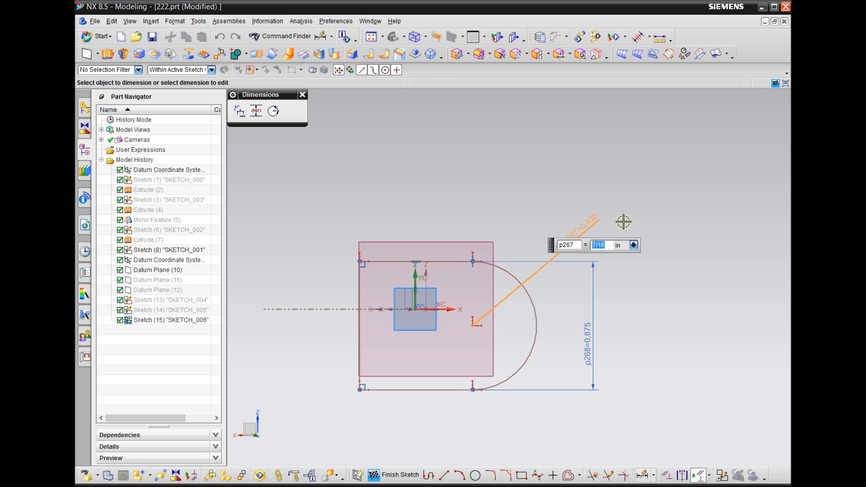
{"action": "key", "text": "Return"}
{"action": "double_click", "coordinate": [588, 334]}
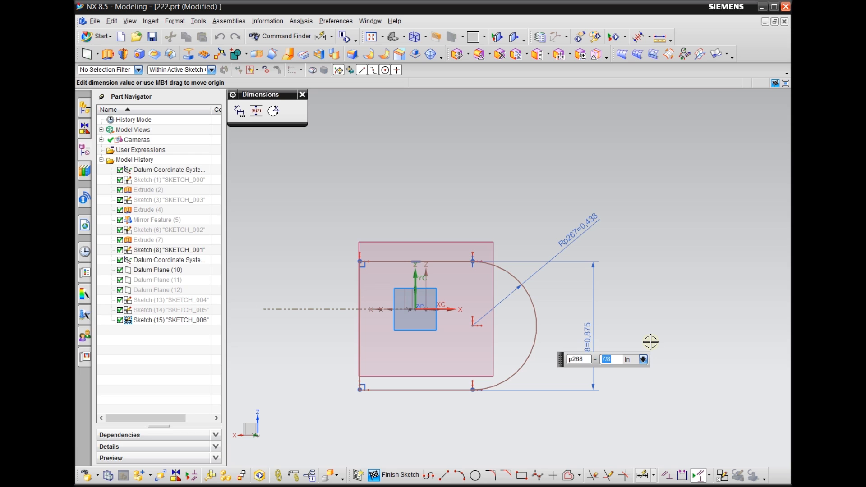
{"action": "type", "text": "p"}
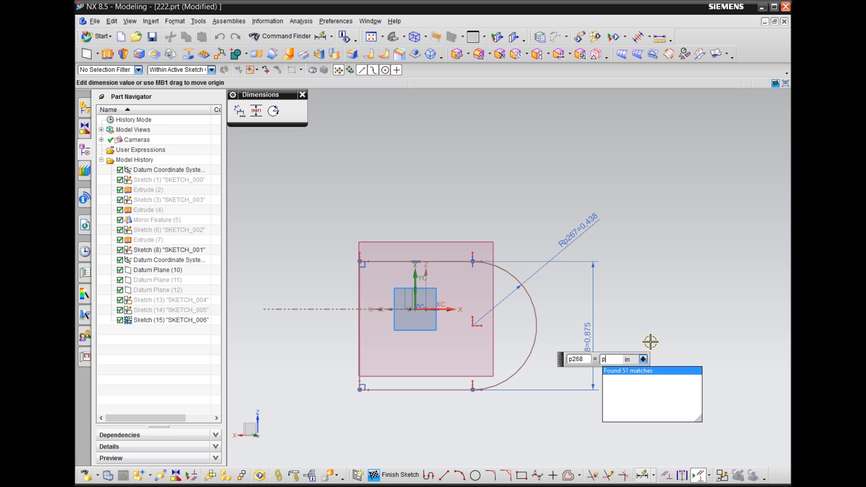
{"action": "type", "text": "267*2"}
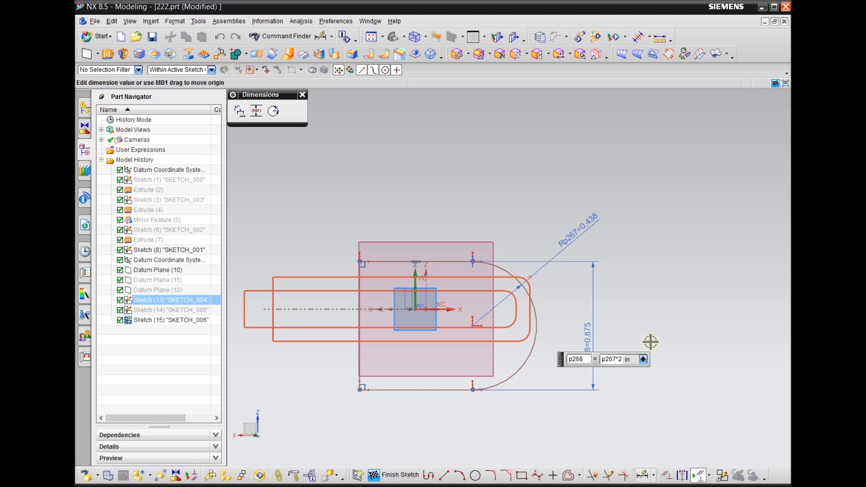
{"action": "key", "text": "Return"}
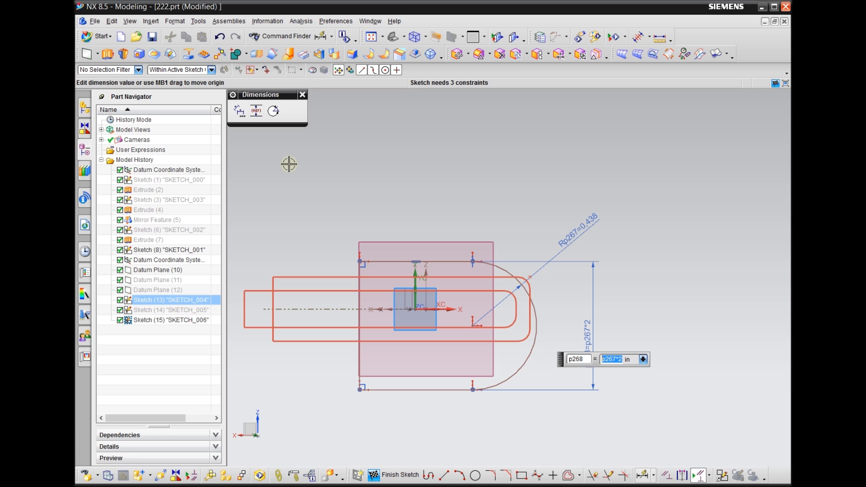
{"action": "key", "text": "Escape"}
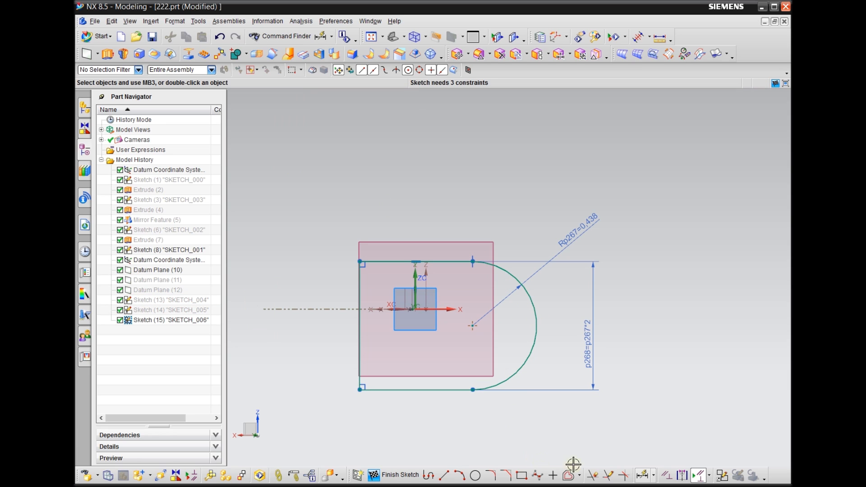
Add a vertical dimension of 0 in between the arc's centre and the sketch origin.
{"action": "left_click", "coordinate": [639, 476]}
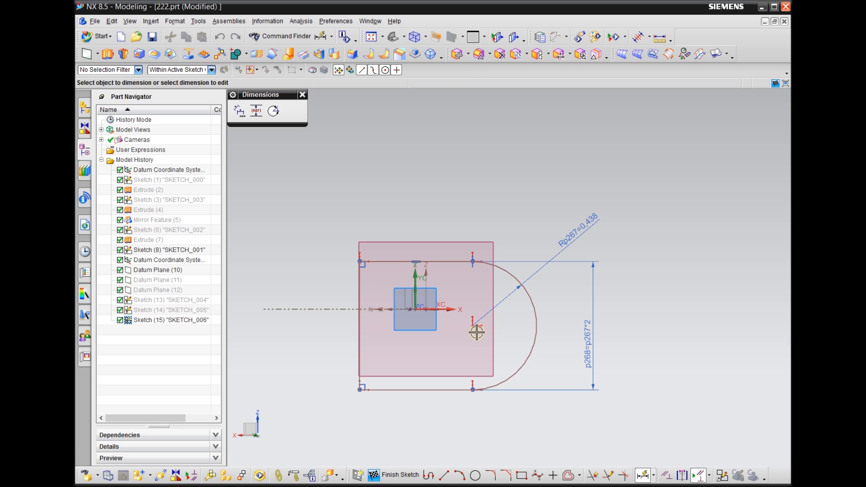
{"action": "left_click", "coordinate": [474, 325]}
{"action": "left_click", "coordinate": [414, 310]}
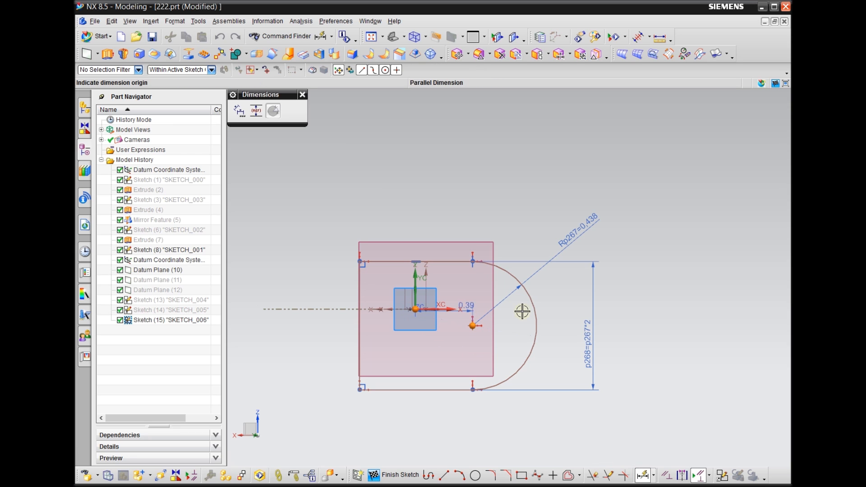
{"action": "left_click", "coordinate": [557, 309]}
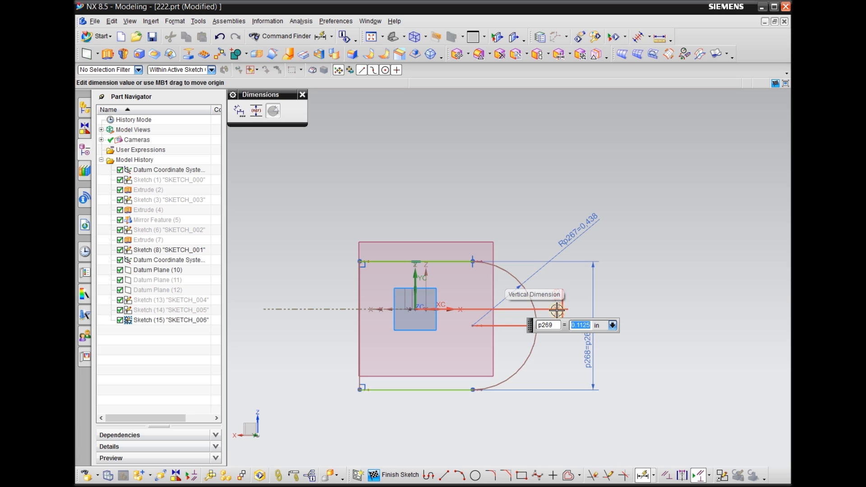
{"action": "type", "text": "0"}
{"action": "key", "text": "Return"}
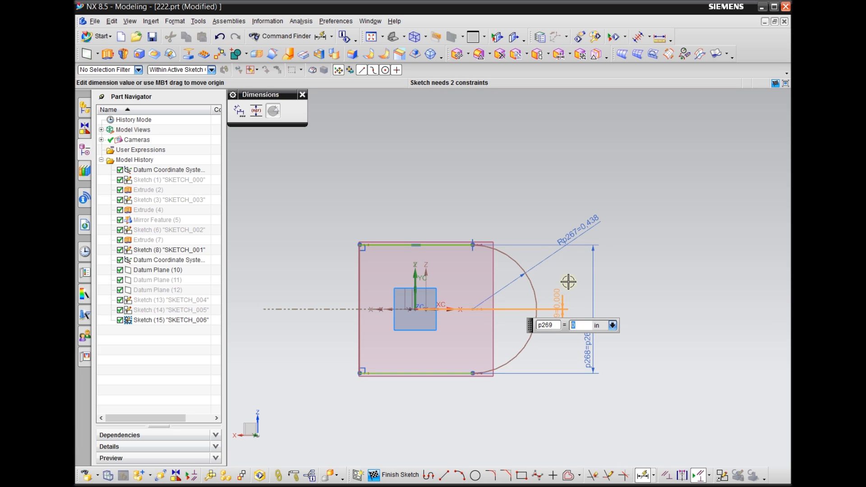
{"action": "middle_click", "coordinate": [472, 338]}
{"action": "left_click", "coordinate": [471, 309]}
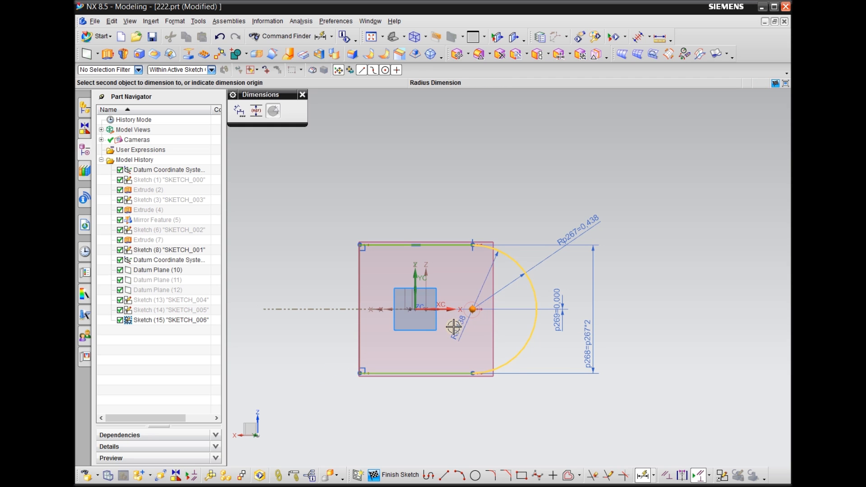
{"action": "mouse_move", "coordinate": [432, 364]}
{"action": "middle_mouse_down"}
{"action": "mouse_move", "coordinate": [436, 354]}
{"action": "mouse_move", "coordinate": [430, 366]}
{"action": "middle_mouse_up"}
{"action": "scroll", "coordinate": [429, 365], "scroll_direction": "up", "scroll_amount": 5}
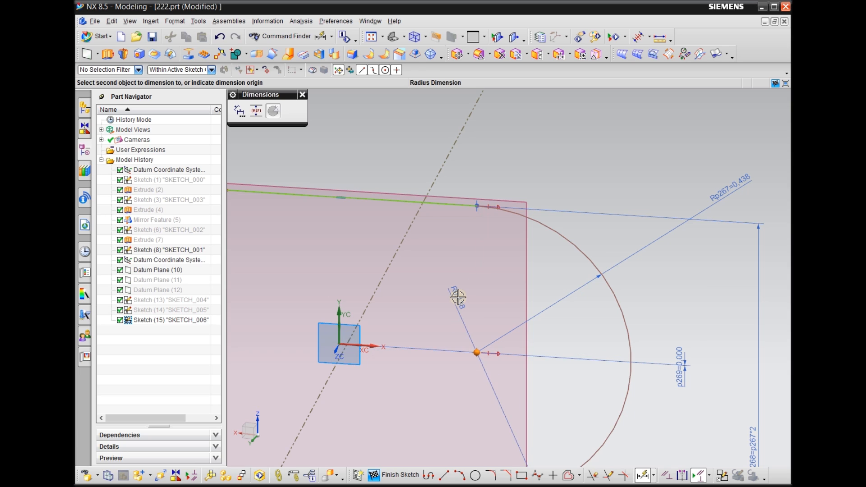
{"action": "key", "text": "Escape"}
{"action": "scroll", "coordinate": [458, 297], "scroll_direction": "down", "scroll_amount": 1}
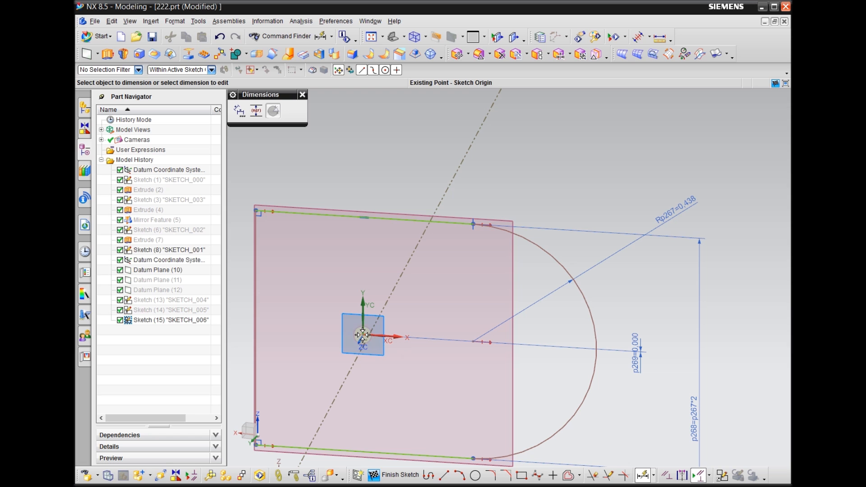
{"action": "key", "text": "Escape"}
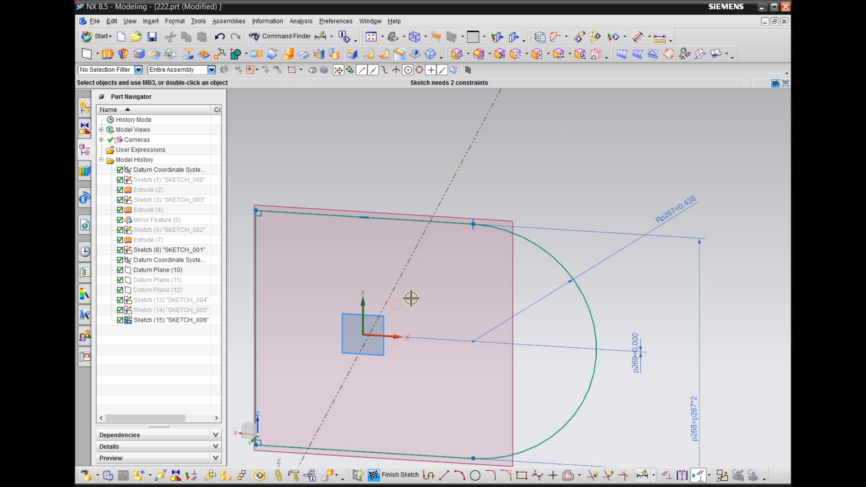
Finish the D-shaped profile sketch and reopen it for editing.
{"action": "scroll", "coordinate": [448, 290], "scroll_direction": "down", "scroll_amount": 1}
{"action": "middle_click_drag", "start_coordinate": [449, 287], "coordinate": [427, 332]}
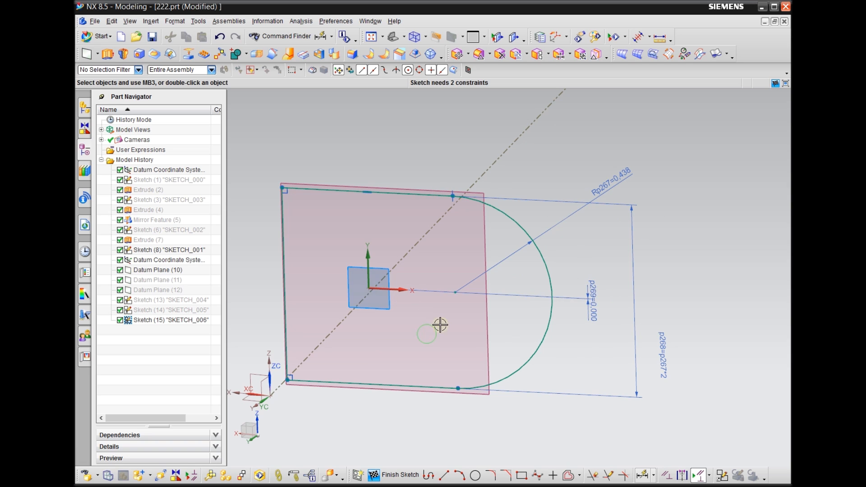
{"action": "scroll", "coordinate": [425, 311], "scroll_direction": "down", "scroll_amount": 1}
{"action": "left_click", "coordinate": [357, 477]}
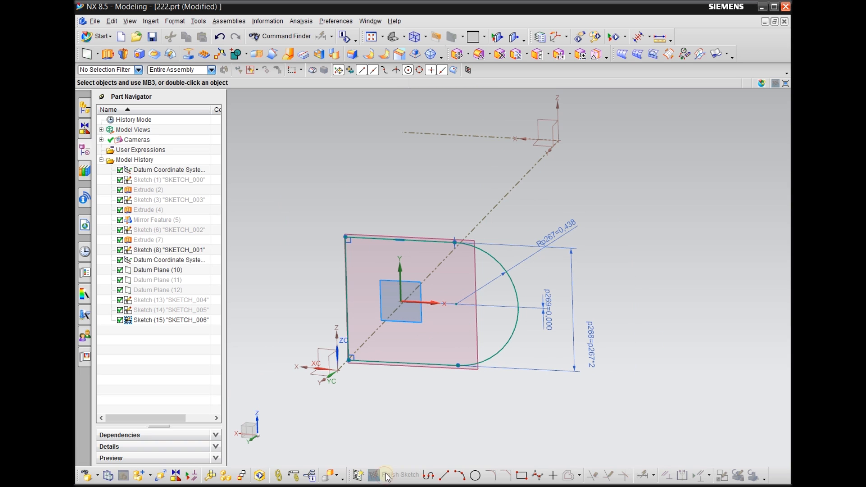
{"action": "double_click", "coordinate": [507, 339]}
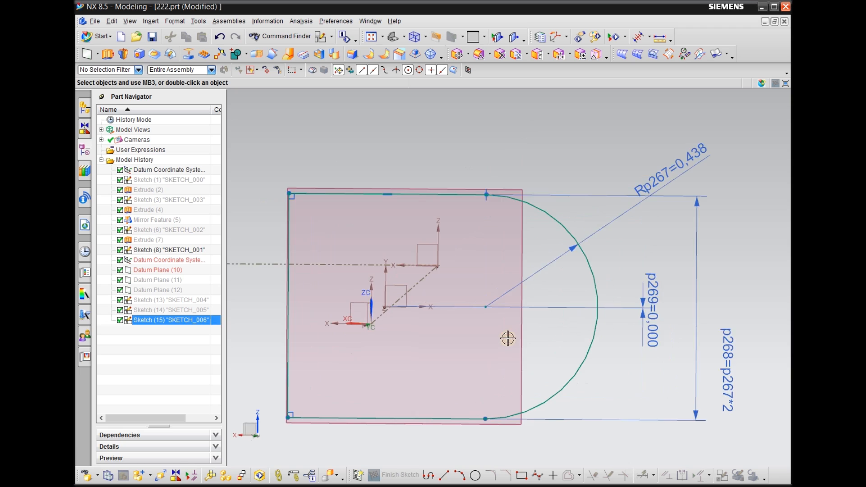
{"action": "middle_click_drag", "start_coordinate": [482, 343], "coordinate": [469, 352]}
{"action": "scroll", "coordinate": [612, 301], "scroll_direction": "up", "scroll_amount": 2}
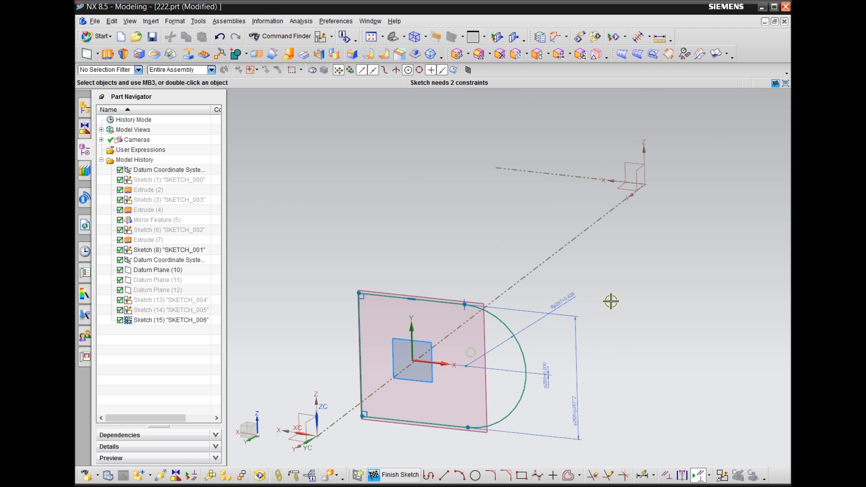
{"action": "scroll", "coordinate": [422, 377], "scroll_direction": "down", "scroll_amount": 2}
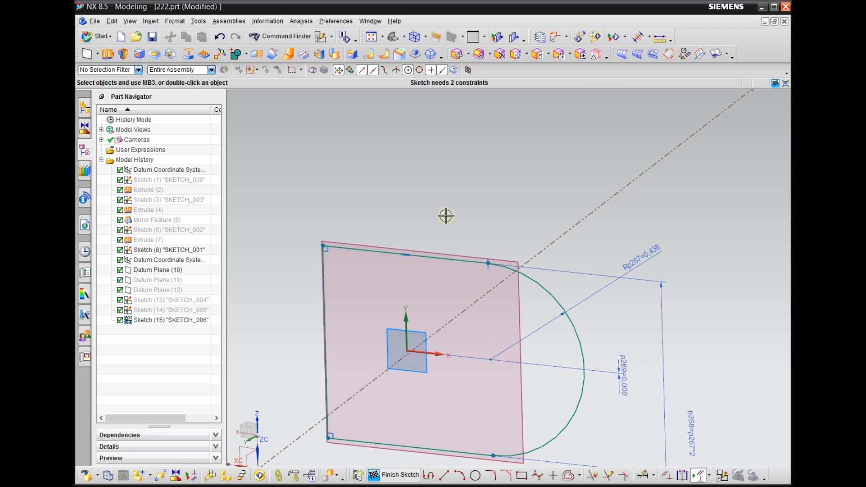
{"action": "scroll", "coordinate": [445, 215], "scroll_direction": "up", "scroll_amount": 1}
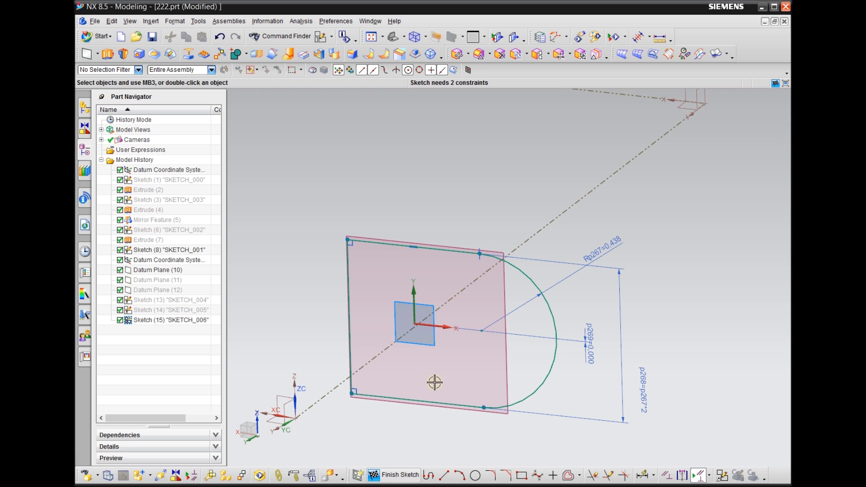
{"action": "left_click", "coordinate": [553, 475]}
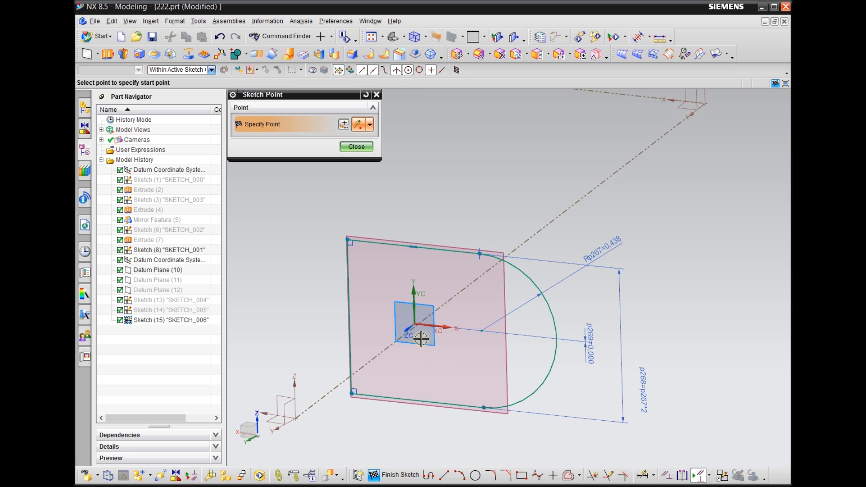
{"action": "key", "text": "Escape"}
{"action": "middle_click_drag", "start_coordinate": [457, 344], "coordinate": [435, 348]}
{"action": "scroll", "coordinate": [441, 353], "scroll_direction": "up", "scroll_amount": 2}
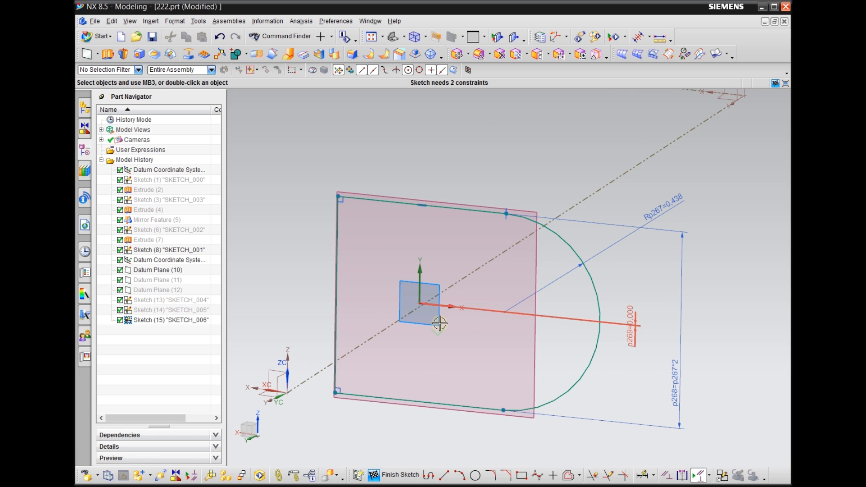
Draw a horizontal line from the sketch origin through the arc's centre and past the arc, and convert it to a reference line.
{"action": "left_click", "coordinate": [445, 475]}
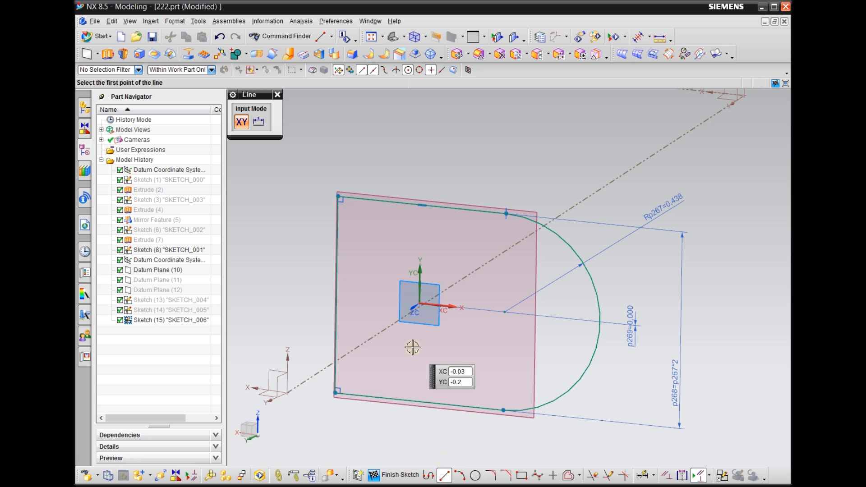
{"action": "left_click", "coordinate": [420, 304]}
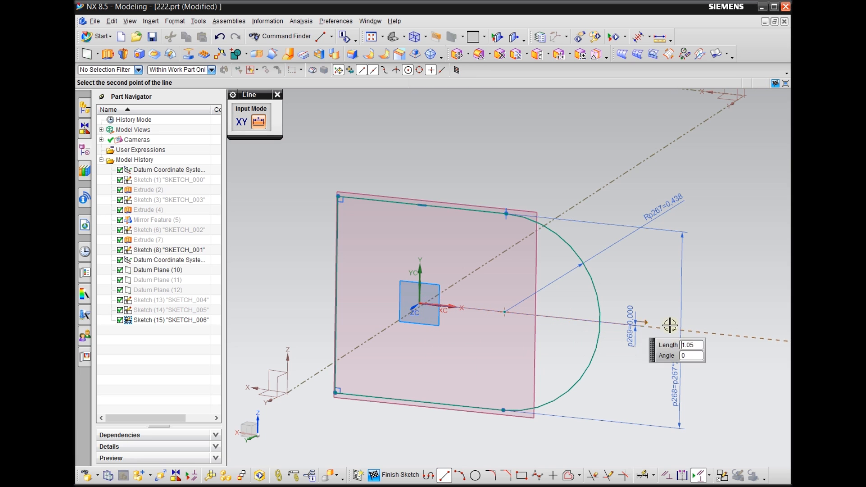
{"action": "left_click", "coordinate": [712, 333]}
{"action": "key", "text": "Escape"}
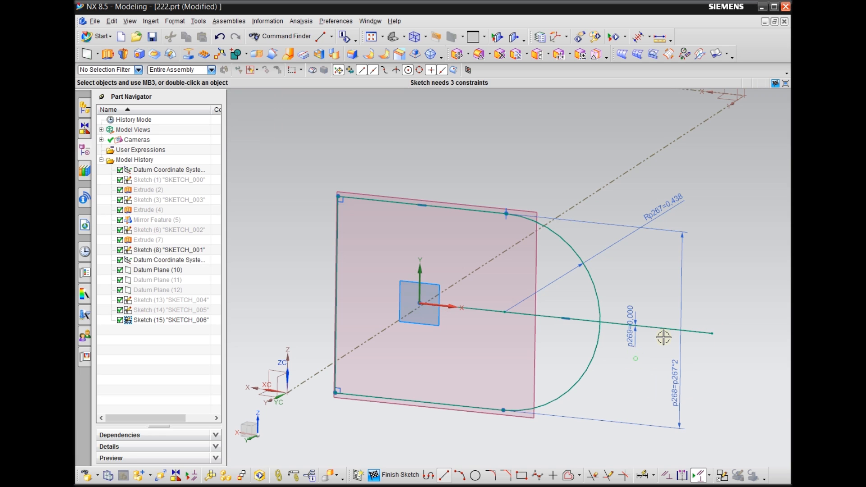
{"action": "left_click", "coordinate": [664, 329]}
{"action": "left_click", "coordinate": [659, 310]}
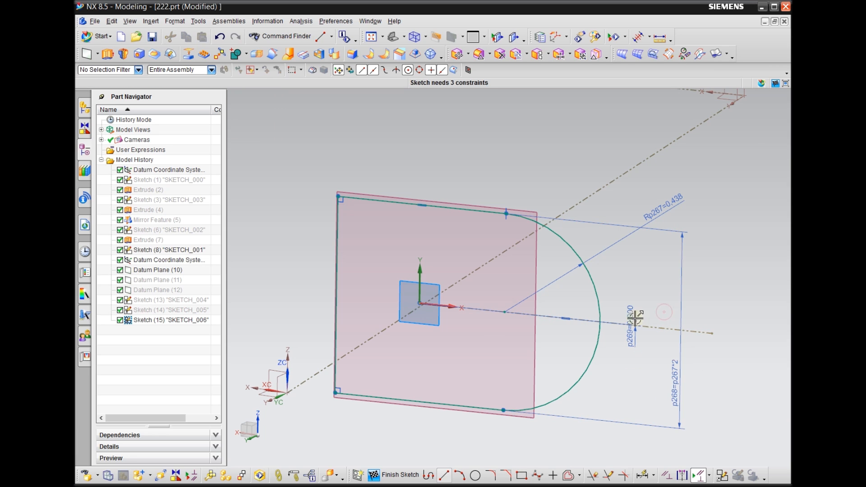
Try to place a sketch point where the SKETCH_001 line crosses the horizontal reference line, with snapping limited to intersections.
{"action": "left_click", "coordinate": [553, 475]}
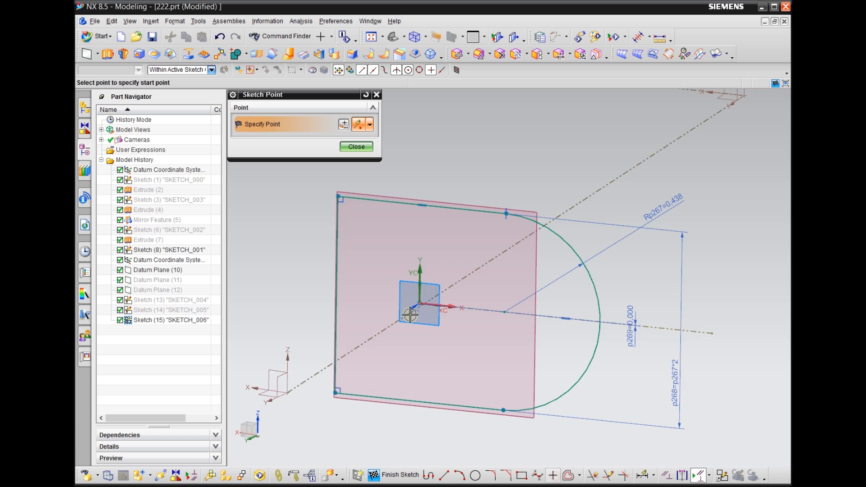
{"action": "scroll", "coordinate": [410, 315], "scroll_direction": "down", "scroll_amount": 6}
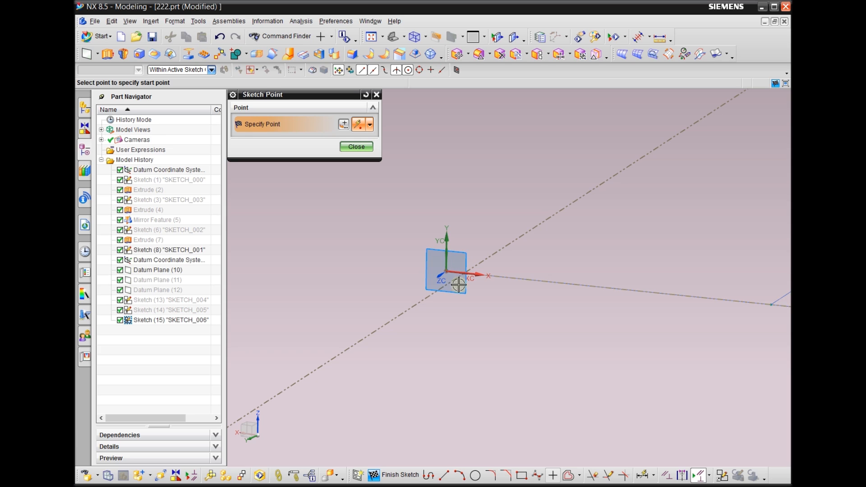
{"action": "left_click", "coordinate": [443, 70]}
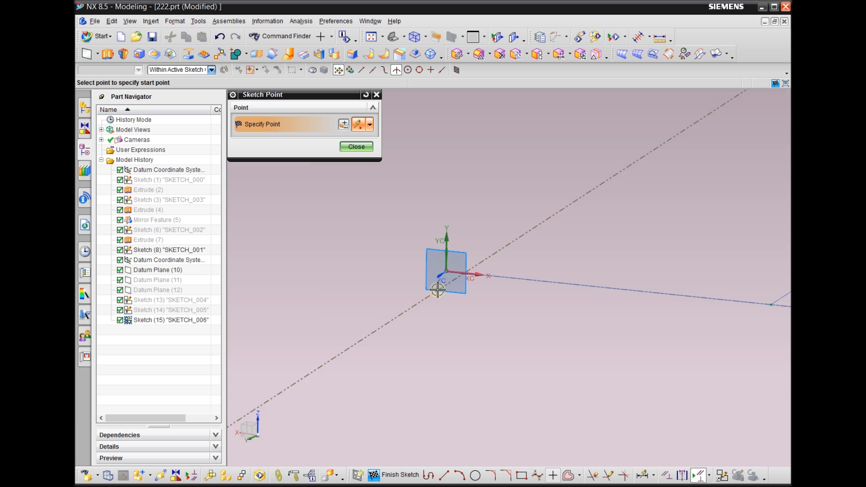
{"action": "scroll", "coordinate": [458, 280], "scroll_direction": "down", "scroll_amount": 4}
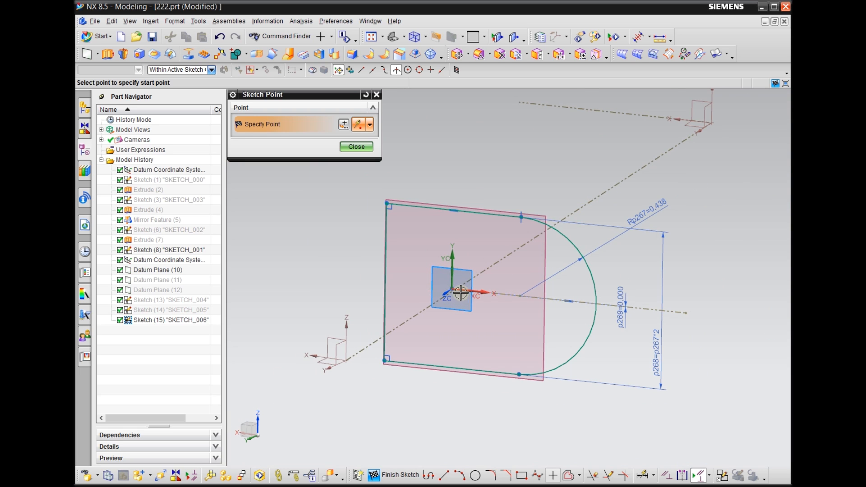
{"action": "scroll", "coordinate": [461, 292], "scroll_direction": "up", "scroll_amount": 3}
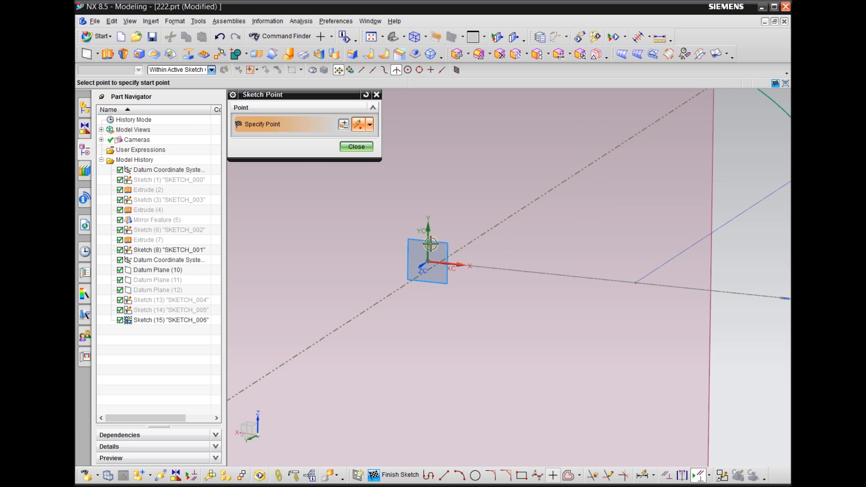
{"action": "scroll", "coordinate": [452, 304], "scroll_direction": "down", "scroll_amount": 3}
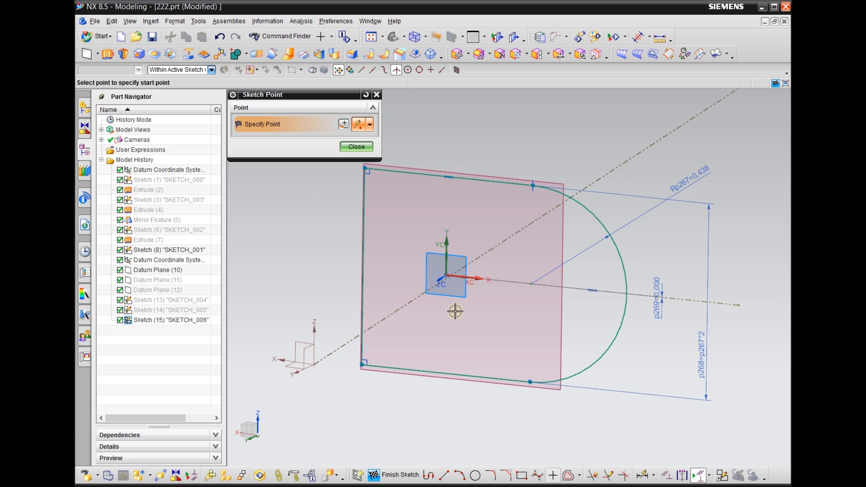
{"action": "key", "text": "shift+F8"}
{"action": "scroll", "coordinate": [391, 308], "scroll_direction": "up", "scroll_amount": 2}
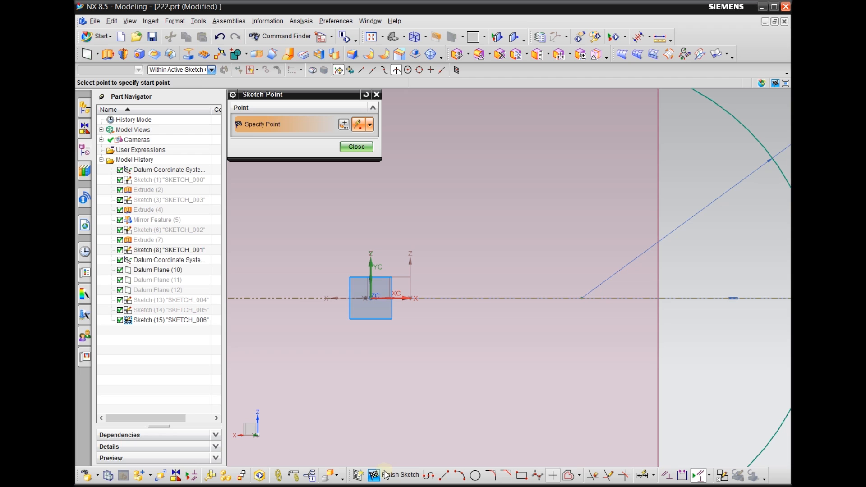
{"action": "middle_click_drag", "start_coordinate": [781, 228], "coordinate": [781, 251]}
{"action": "scroll", "coordinate": [671, 181], "scroll_direction": "up", "scroll_amount": 4}
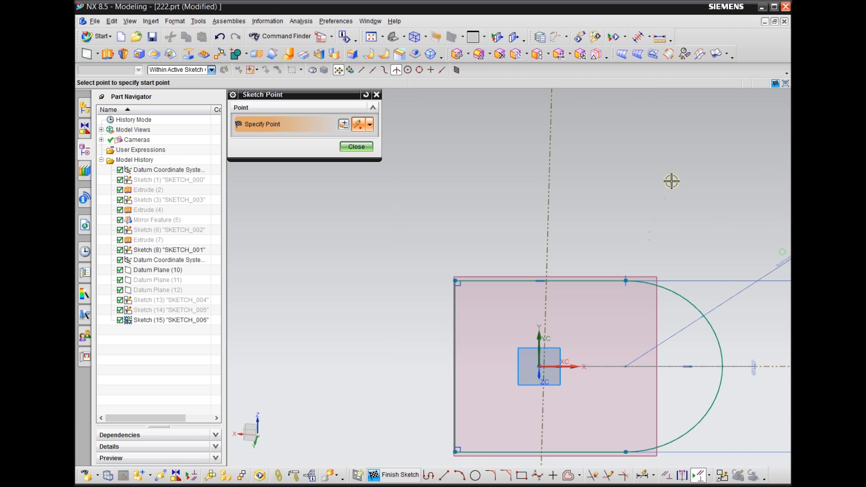
{"action": "scroll", "coordinate": [553, 385], "scroll_direction": "down", "scroll_amount": 4}
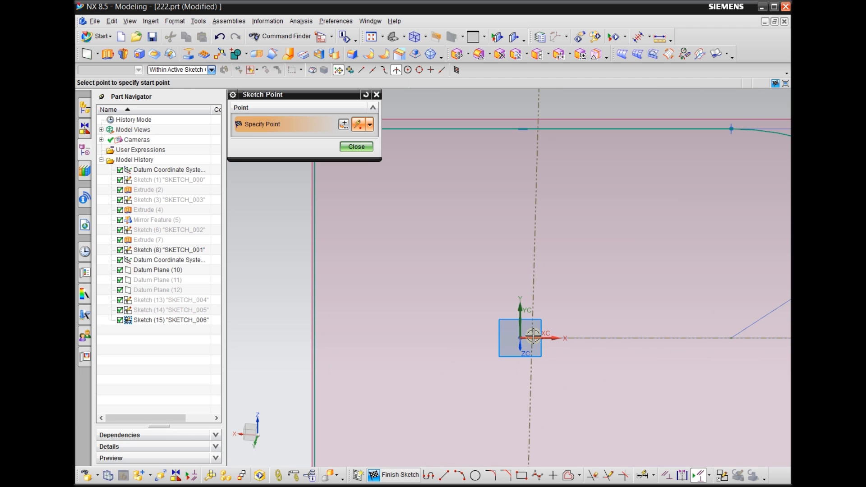
Try to place the sketch point with the Intersection Point method.
{"action": "left_click", "coordinate": [369, 129]}
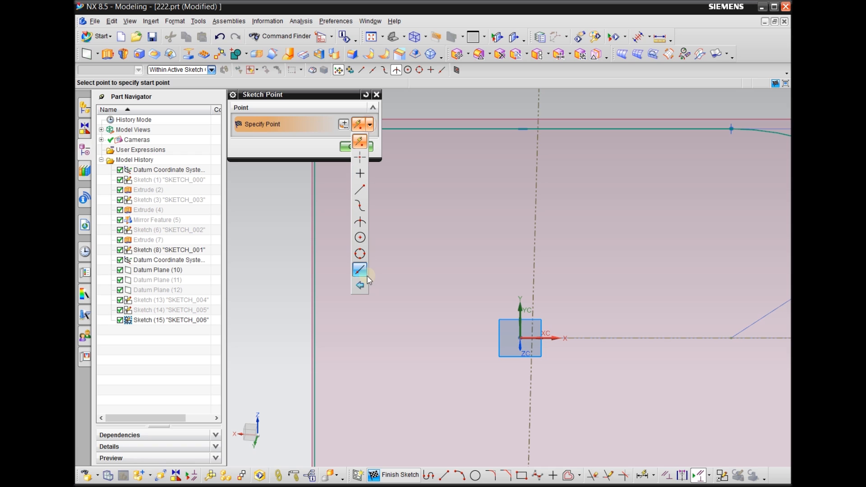
{"action": "left_click", "coordinate": [360, 222]}
{"action": "scroll", "coordinate": [273, 265], "scroll_direction": "down", "scroll_amount": 3}
{"action": "scroll", "coordinate": [449, 329], "scroll_direction": "up", "scroll_amount": 3}
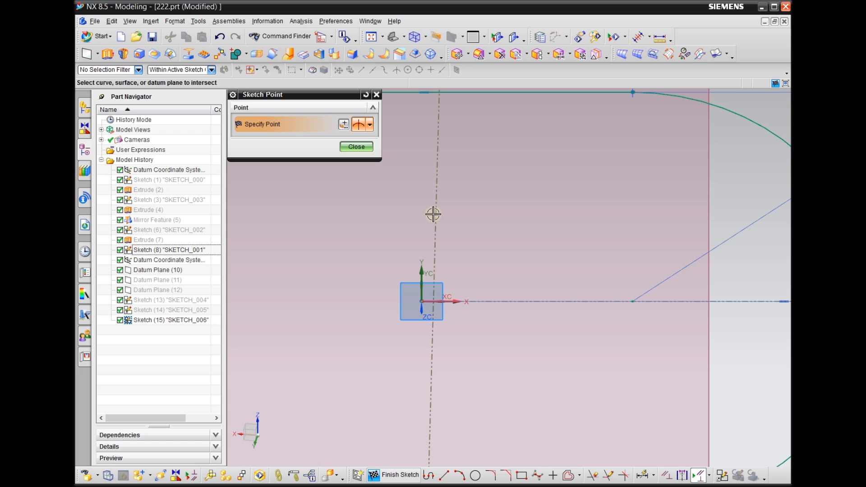
{"action": "key", "text": "Escape"}
Highlight SKETCH_001 to identify which line runs through the sketch plane.
{"action": "left_click", "coordinate": [190, 250]}
{"action": "right_click", "coordinate": [199, 250]}
{"action": "key", "text": "Escape"}
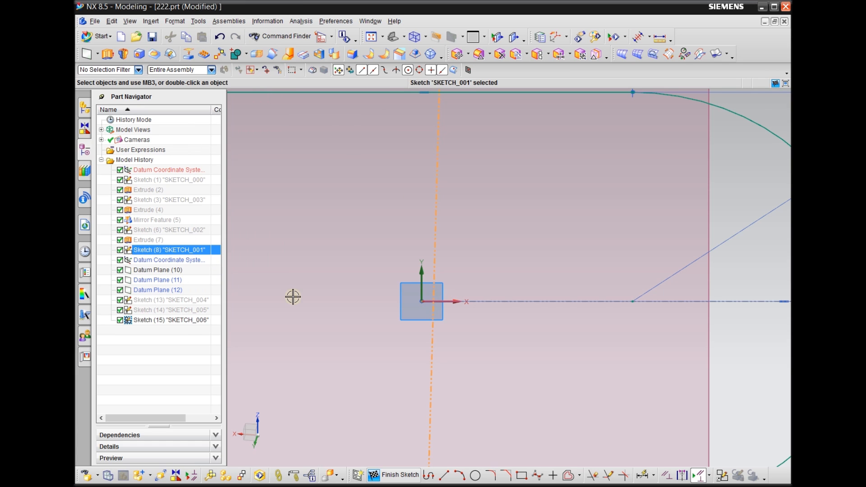
{"action": "middle_click_drag", "start_coordinate": [308, 266], "coordinate": [505, 445]}
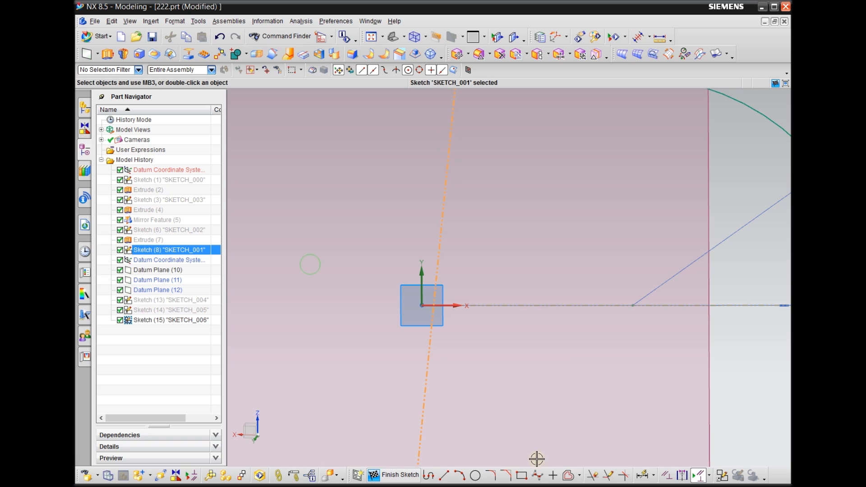
Try to place an intersection point between the horizontal reference line and the SKETCH_001 line.
{"action": "left_click", "coordinate": [552, 475]}
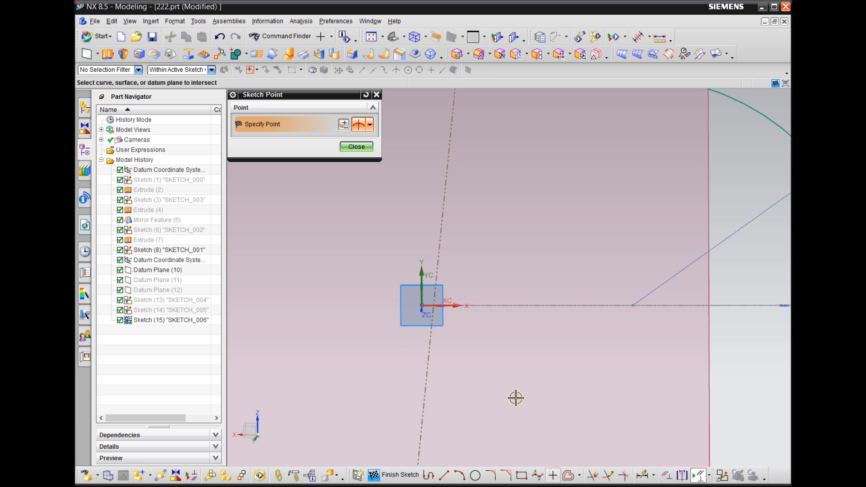
{"action": "left_click", "coordinate": [435, 307]}
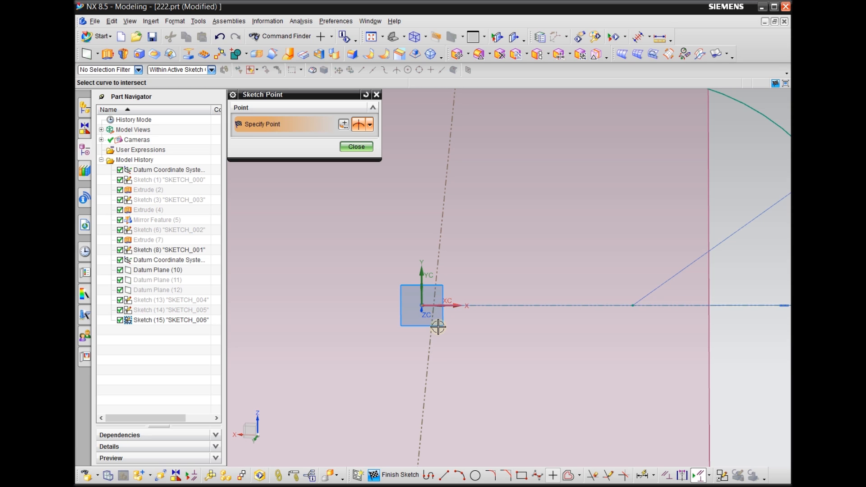
{"action": "scroll", "coordinate": [435, 315], "scroll_direction": "up", "scroll_amount": 9}
{"action": "scroll", "coordinate": [413, 261], "scroll_direction": "up", "scroll_amount": 4}
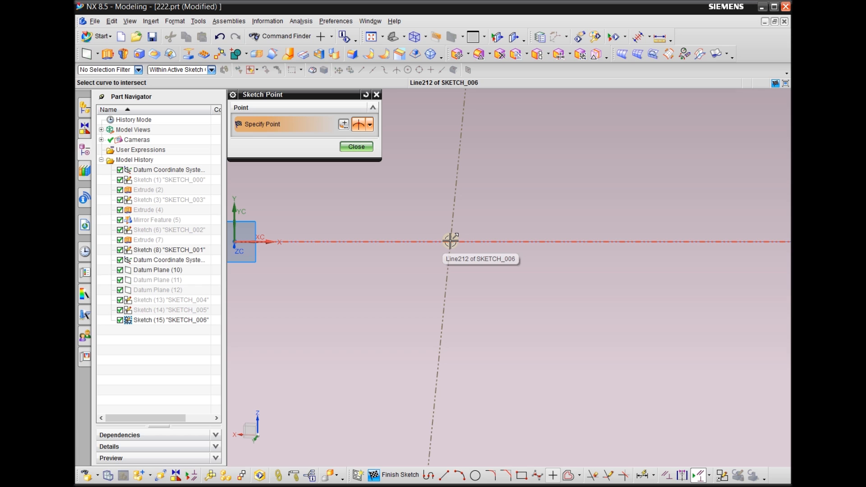
{"action": "left_click", "coordinate": [450, 241]}
{"action": "left_click", "coordinate": [315, 263]}
Examine where the SKETCH_001 line passes through the sketch plane relative to the sketch origin, and close the Sketch Point command.
{"action": "scroll", "coordinate": [476, 235], "scroll_direction": "down", "scroll_amount": 3}
{"action": "middle_click_drag", "start_coordinate": [486, 300], "coordinate": [489, 271]}
{"action": "scroll", "coordinate": [482, 244], "scroll_direction": "up", "scroll_amount": 6}
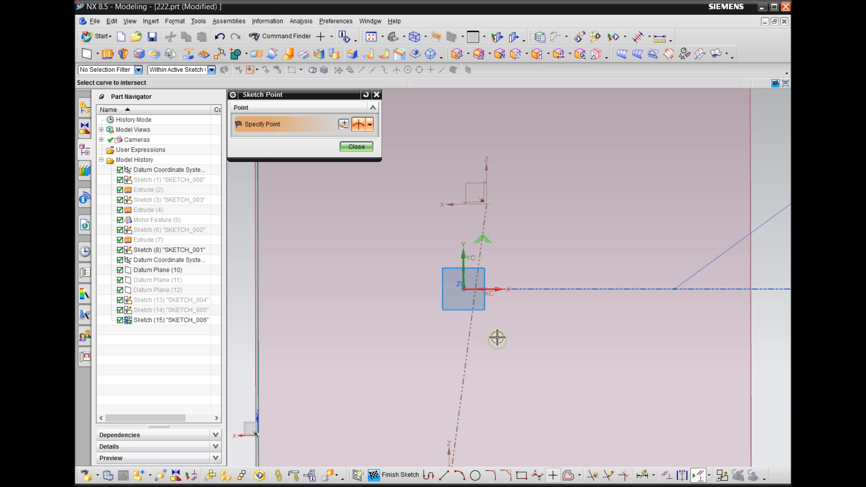
{"action": "mouse_move", "coordinate": [497, 337]}
{"action": "middle_mouse_down"}
{"action": "mouse_move", "coordinate": [499, 322]}
{"action": "mouse_move", "coordinate": [487, 337]}
{"action": "middle_mouse_up"}
{"action": "scroll", "coordinate": [428, 326], "scroll_direction": "down", "scroll_amount": 3}
{"action": "middle_click_drag", "start_coordinate": [389, 361], "coordinate": [376, 372]}
{"action": "scroll", "coordinate": [548, 254], "scroll_direction": "up", "scroll_amount": 4}
{"action": "scroll", "coordinate": [444, 315], "scroll_direction": "down", "scroll_amount": 4}
{"action": "scroll", "coordinate": [442, 316], "scroll_direction": "up", "scroll_amount": 3}
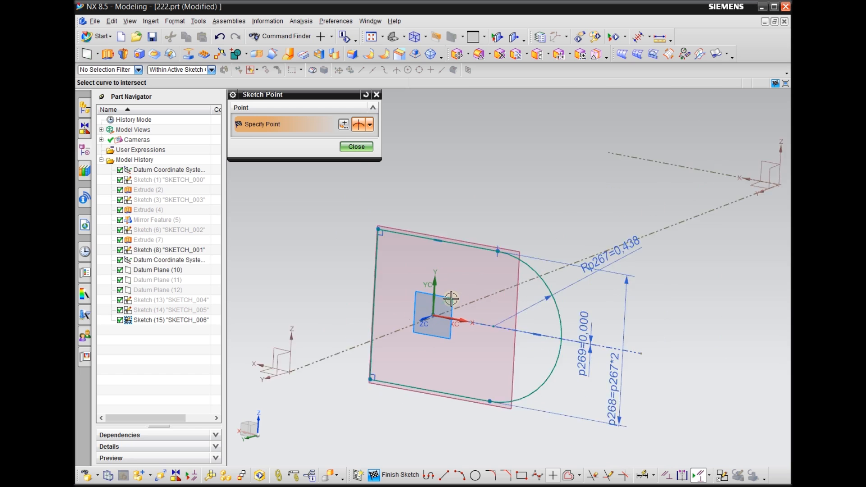
{"action": "scroll", "coordinate": [390, 266], "scroll_direction": "up", "scroll_amount": 2}
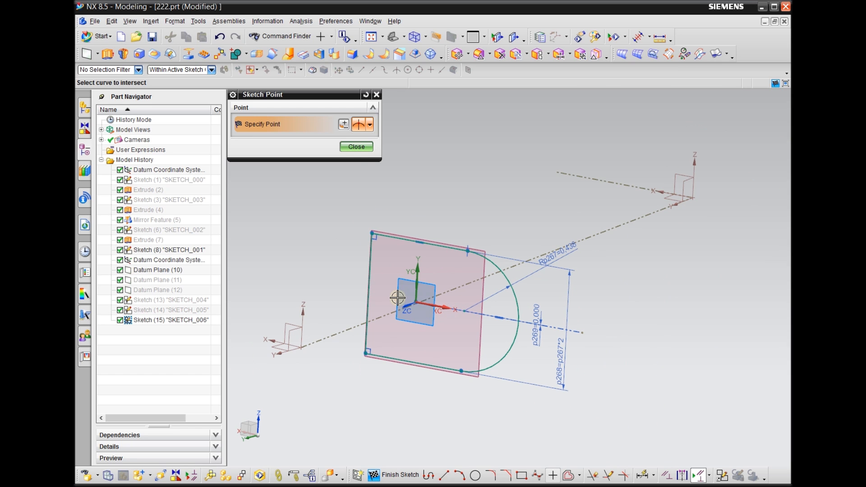
{"action": "left_click", "coordinate": [376, 94]}
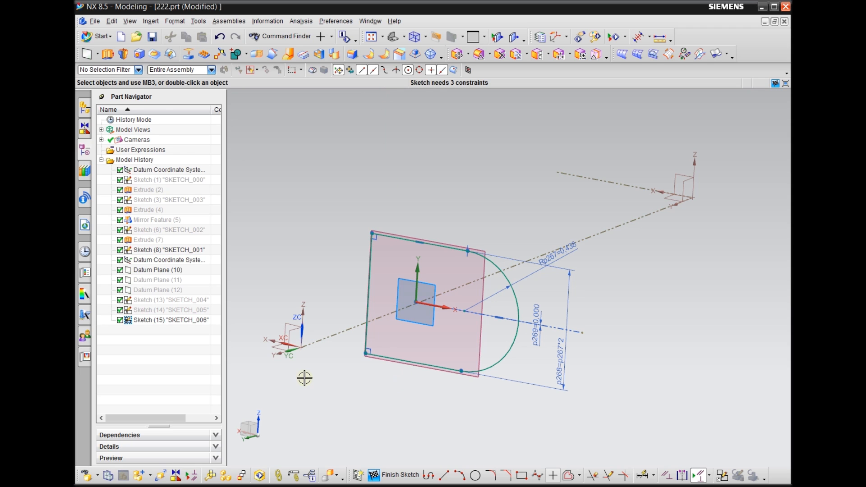
Delete the D-shaped profile sketch, SKETCH_006, from the model history.
{"action": "right_click", "coordinate": [198, 320]}
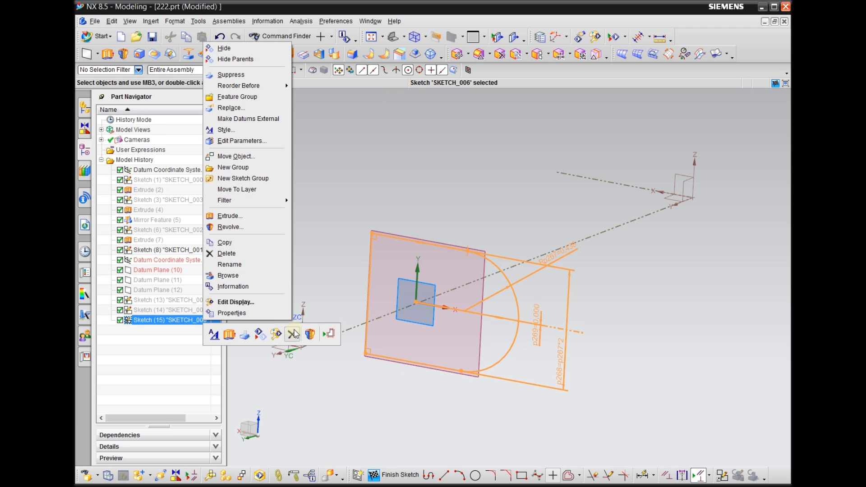
{"action": "left_click", "coordinate": [293, 334]}
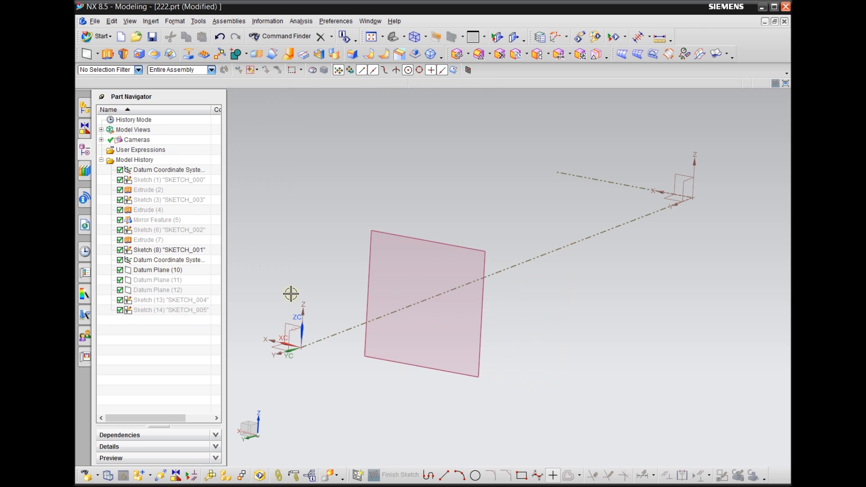
{"action": "left_click", "coordinate": [358, 475]}
{"action": "left_click", "coordinate": [482, 324]}
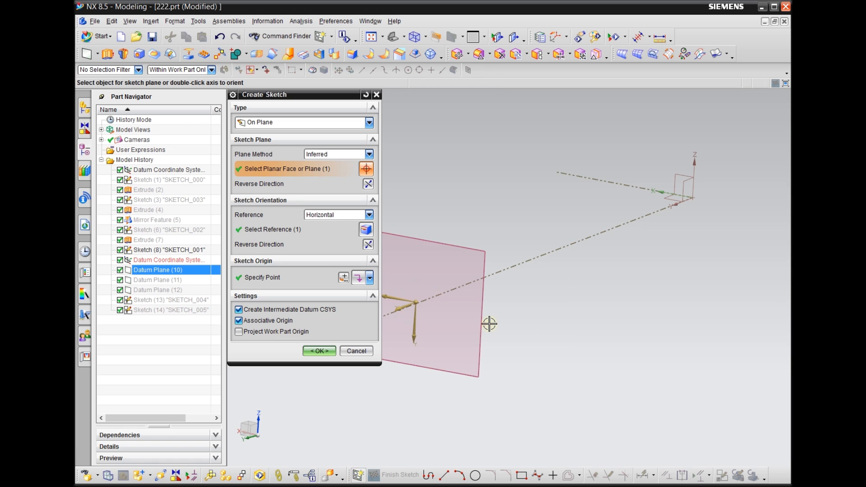
{"action": "scroll", "coordinate": [421, 314], "scroll_direction": "down", "scroll_amount": 4}
{"action": "scroll", "coordinate": [551, 312], "scroll_direction": "up", "scroll_amount": 2}
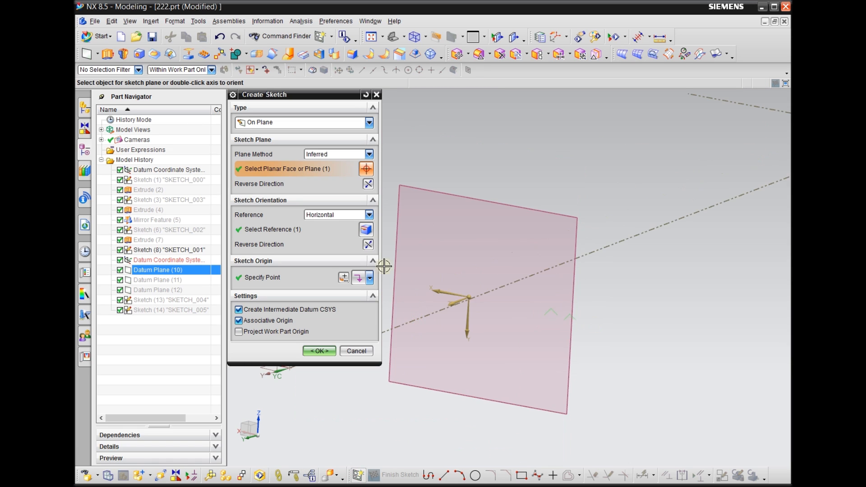
{"action": "left_click", "coordinate": [269, 230]}
{"action": "left_click", "coordinate": [469, 297]}
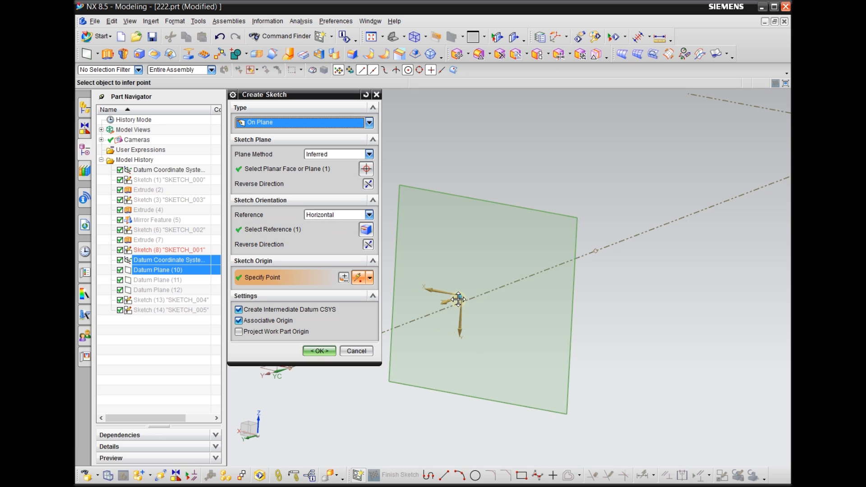
{"action": "left_click", "coordinate": [596, 251]}
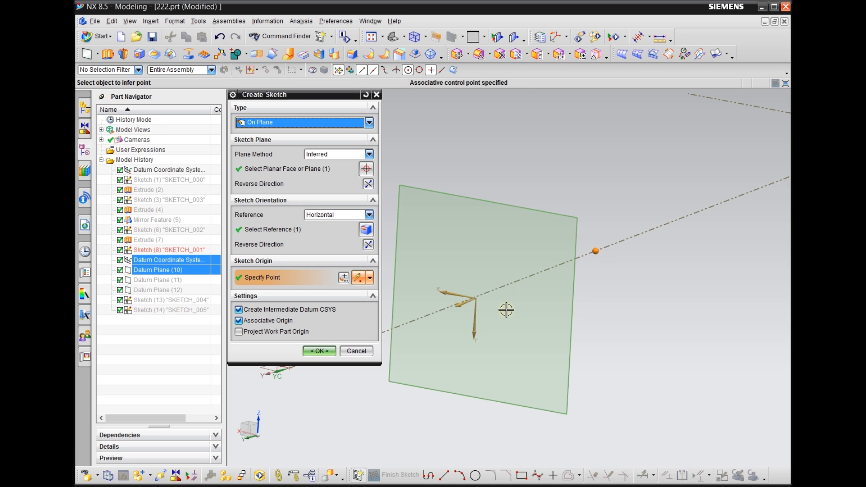
{"action": "mouse_move", "coordinate": [518, 315]}
{"action": "middle_mouse_down"}
{"action": "mouse_move", "coordinate": [541, 326]}
{"action": "mouse_move", "coordinate": [528, 316]}
{"action": "middle_mouse_up"}
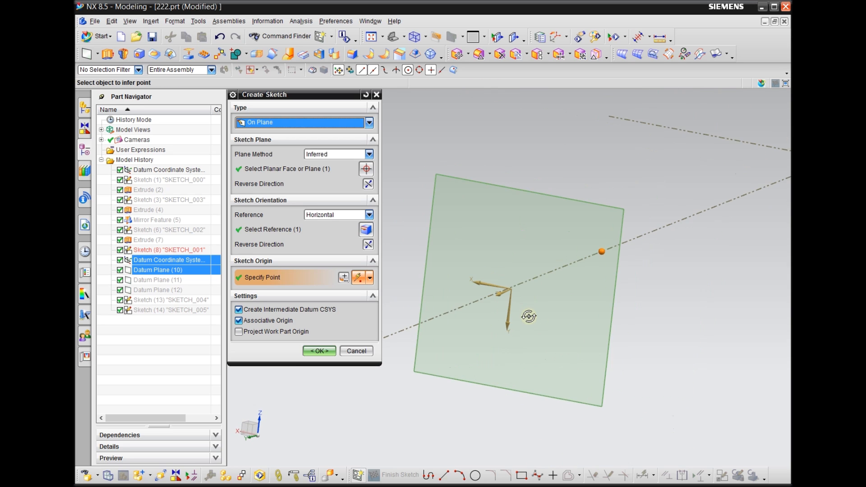
{"action": "scroll", "coordinate": [573, 317], "scroll_direction": "down", "scroll_amount": 3}
{"action": "scroll", "coordinate": [726, 256], "scroll_direction": "up", "scroll_amount": 2}
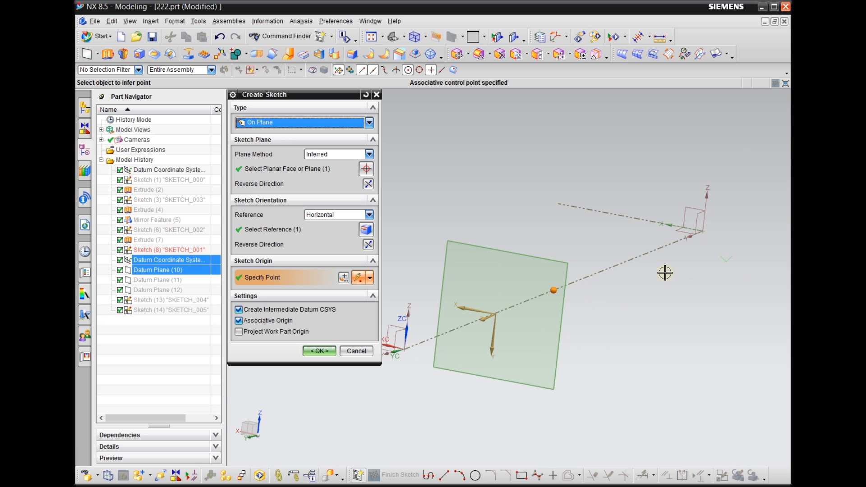
{"action": "left_click", "coordinate": [357, 351]}
Inspect the planar reference and offset direction that define Datum Plane (10), and close its definition.
{"action": "double_click", "coordinate": [175, 270]}
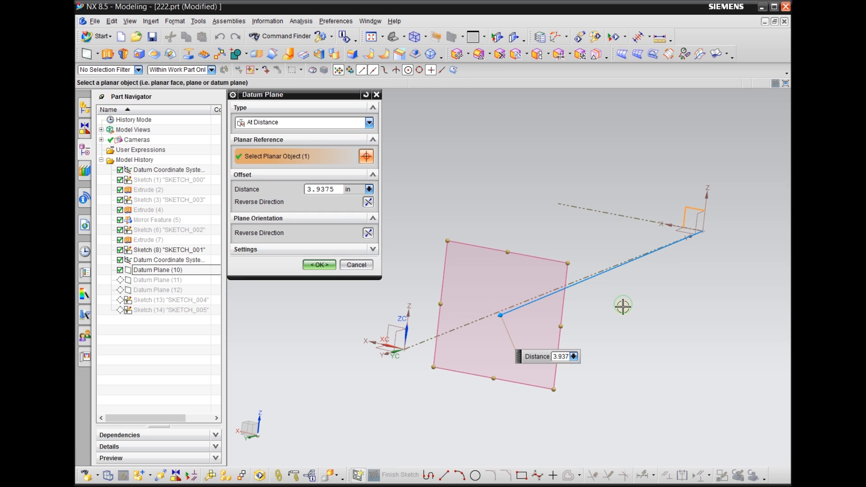
{"action": "middle_click_drag", "start_coordinate": [622, 308], "coordinate": [581, 306]}
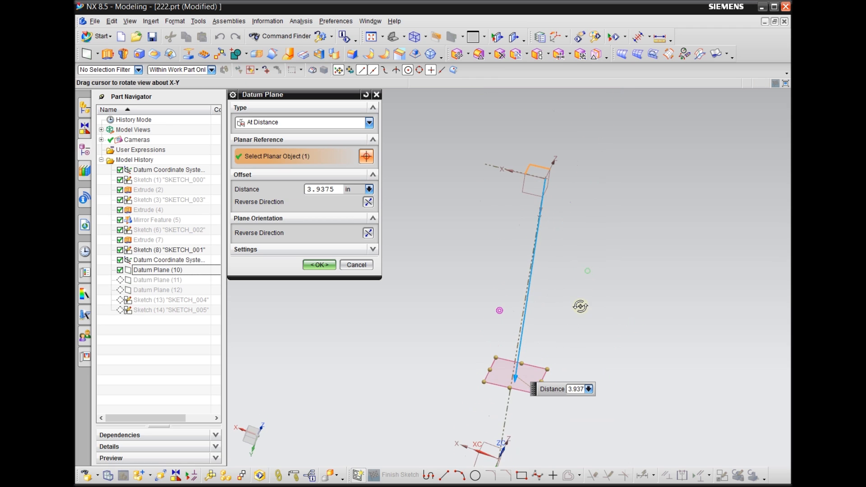
{"action": "scroll", "coordinate": [525, 149], "scroll_direction": "up", "scroll_amount": 5}
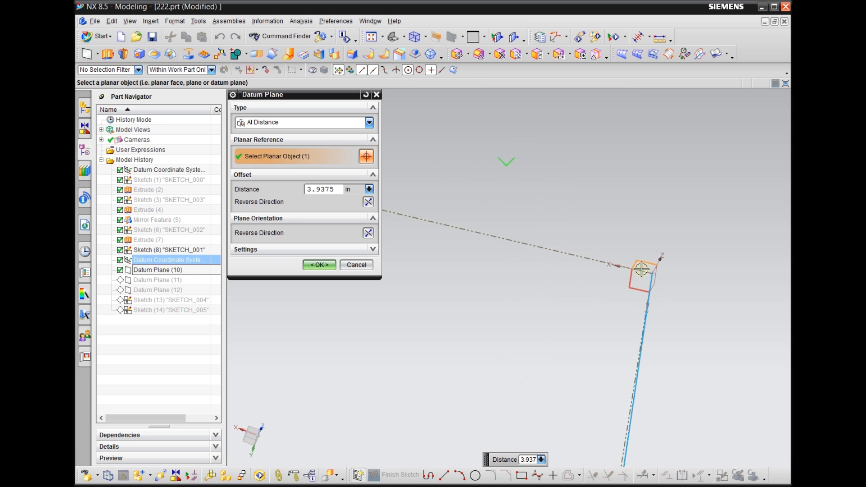
{"action": "scroll", "coordinate": [573, 185], "scroll_direction": "down", "scroll_amount": 3}
{"action": "mouse_move", "coordinate": [616, 316]}
{"action": "middle_mouse_down"}
{"action": "mouse_move", "coordinate": [601, 320]}
{"action": "mouse_move", "coordinate": [614, 309]}
{"action": "middle_mouse_up"}
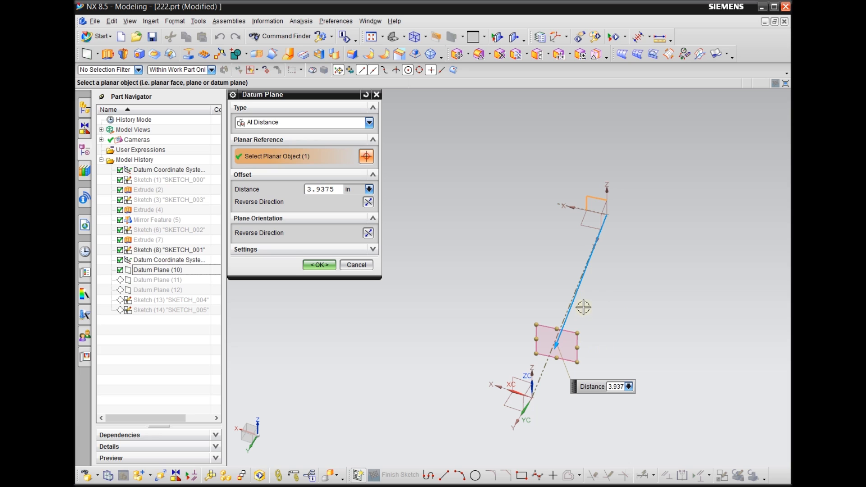
{"action": "left_click", "coordinate": [356, 265]}
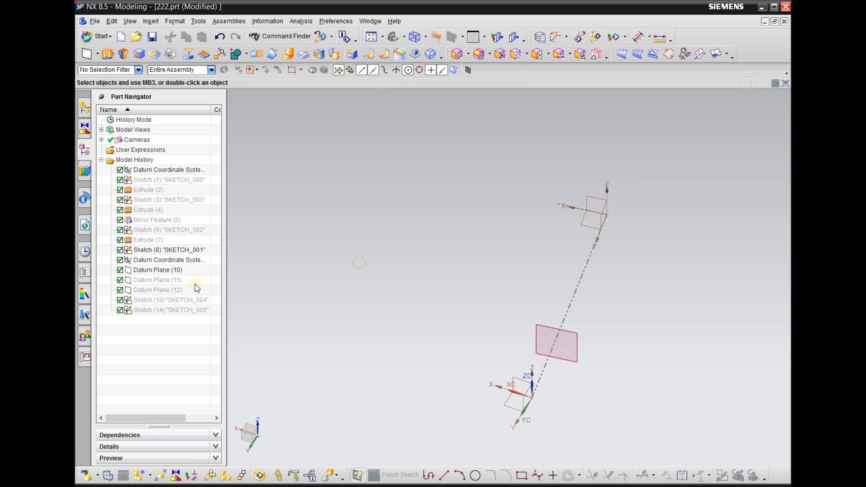
Highlight SKETCH_005, SKETCH_004, Datum Planes (12), (11) and (10), and Datum Coordinate System (9) in turn to identify them in the model.
{"action": "left_click", "coordinate": [171, 312]}
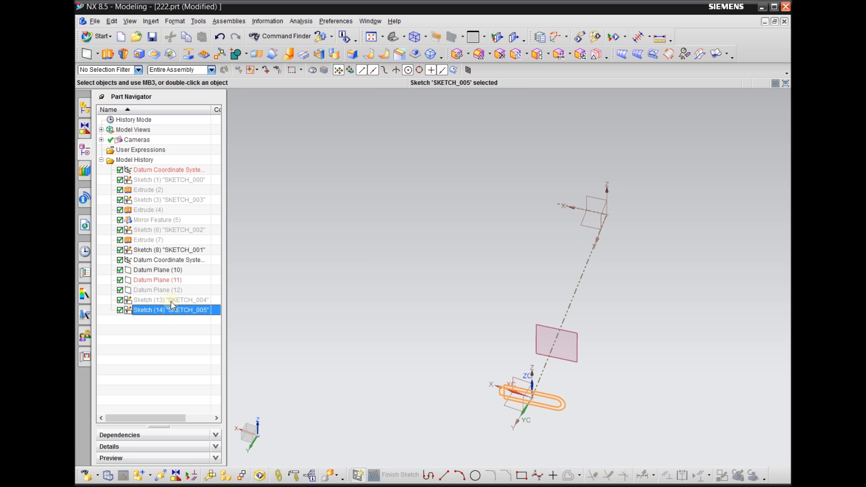
{"action": "left_click", "coordinate": [173, 301]}
{"action": "left_click", "coordinate": [170, 291]}
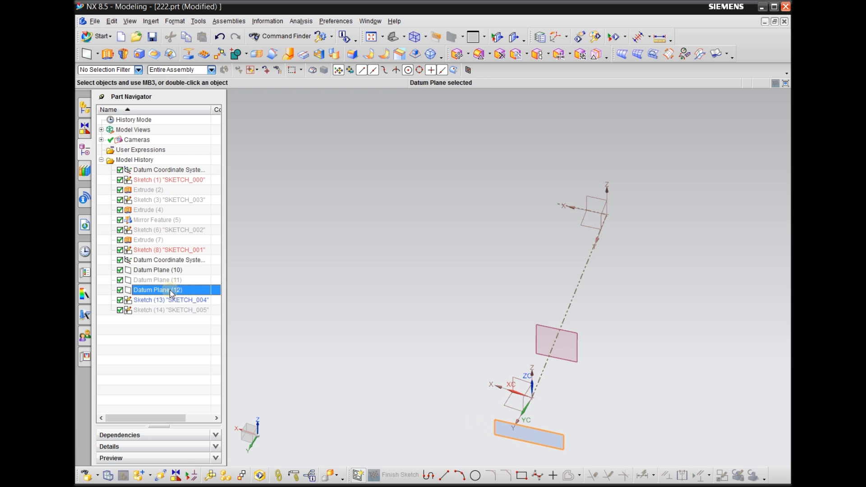
{"action": "left_click", "coordinate": [170, 284]}
{"action": "left_click", "coordinate": [170, 270]}
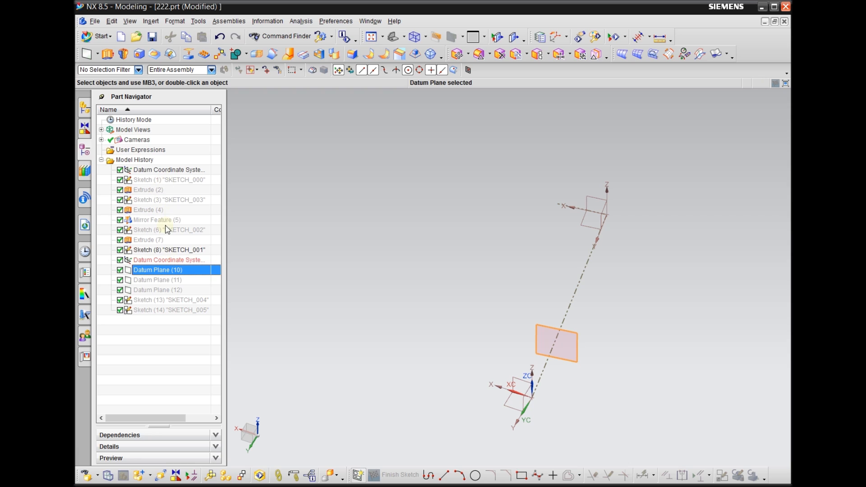
{"action": "left_click", "coordinate": [170, 261]}
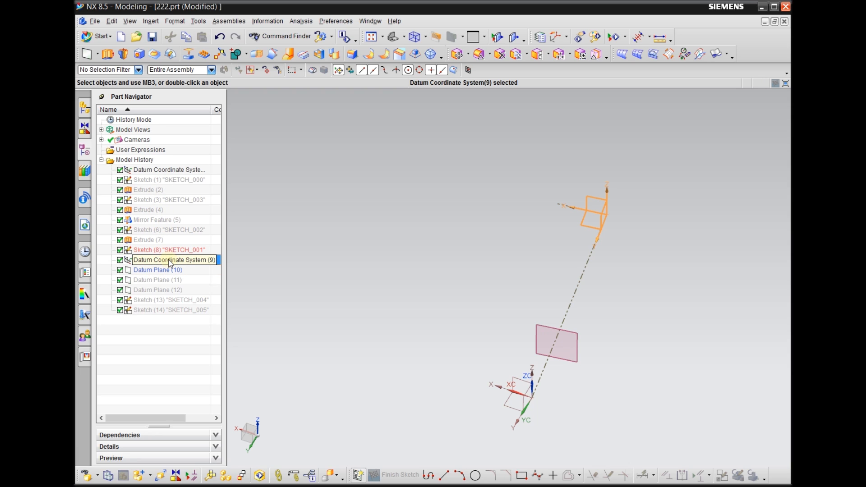
Measure the angle between the Y axis of Datum Coordinate System (9) and the Y axis of the base datum coordinate system.
{"action": "key", "text": "F8"}
{"action": "scroll", "coordinate": [587, 188], "scroll_direction": "down", "scroll_amount": 4}
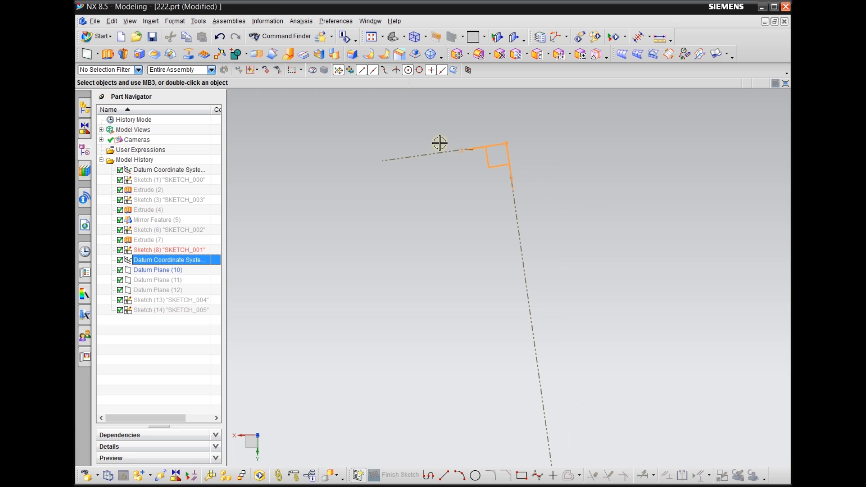
{"action": "scroll", "coordinate": [393, 145], "scroll_direction": "up", "scroll_amount": 3}
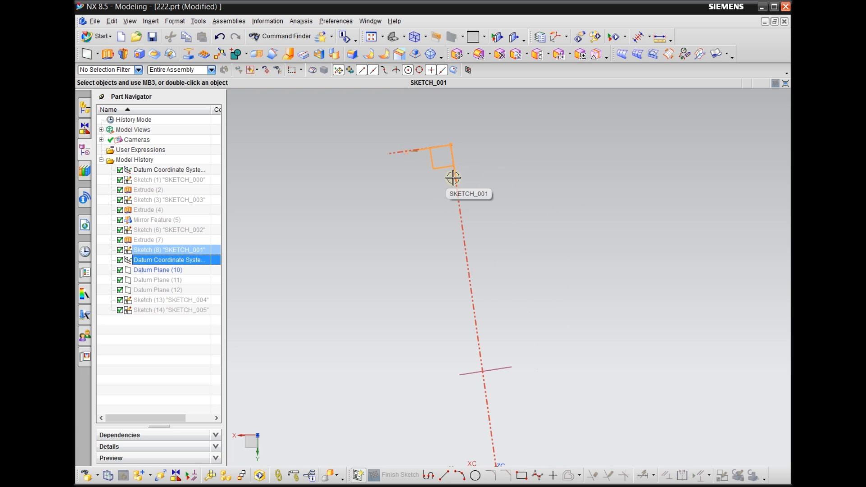
{"action": "scroll", "coordinate": [408, 163], "scroll_direction": "up", "scroll_amount": 3}
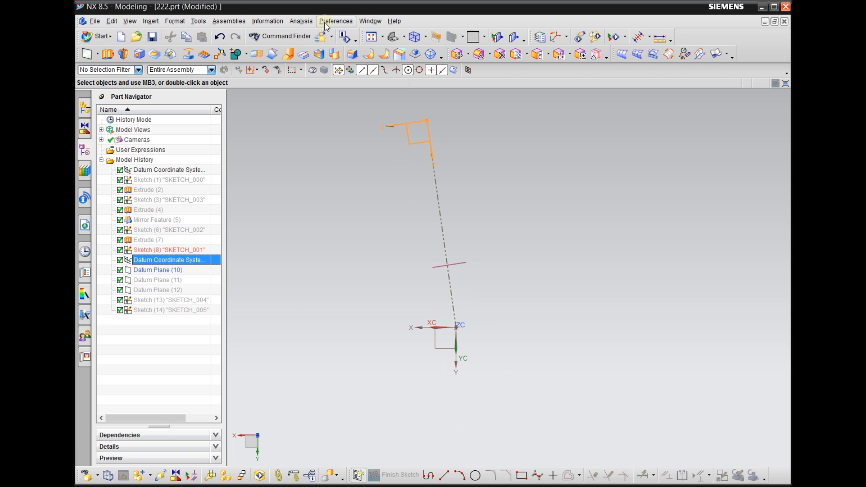
{"action": "left_click", "coordinate": [302, 22]}
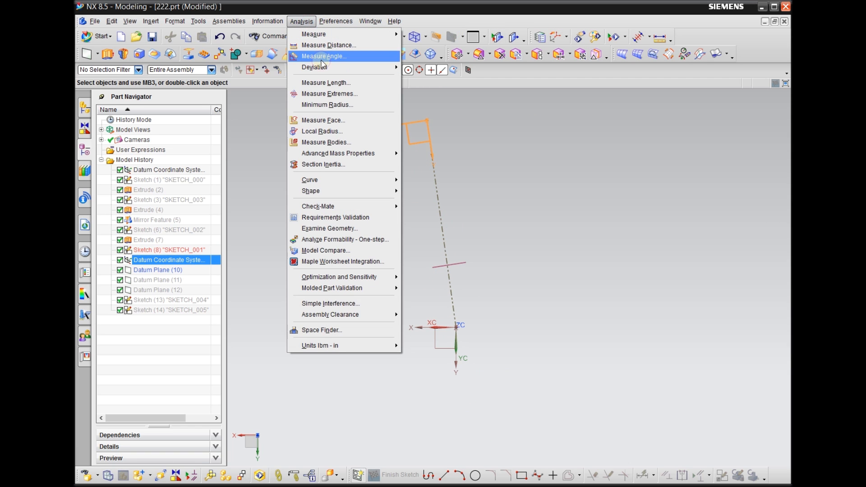
{"action": "left_click", "coordinate": [322, 57]}
{"action": "left_click", "coordinate": [436, 151]}
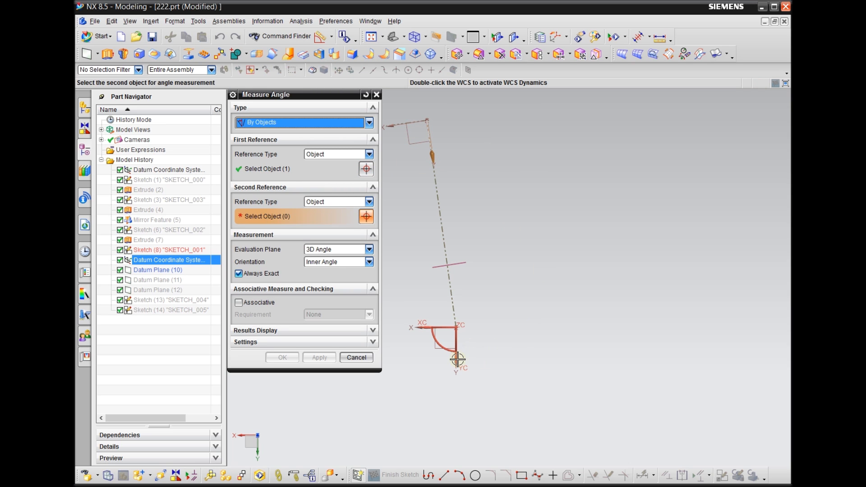
{"action": "left_click", "coordinate": [456, 363]}
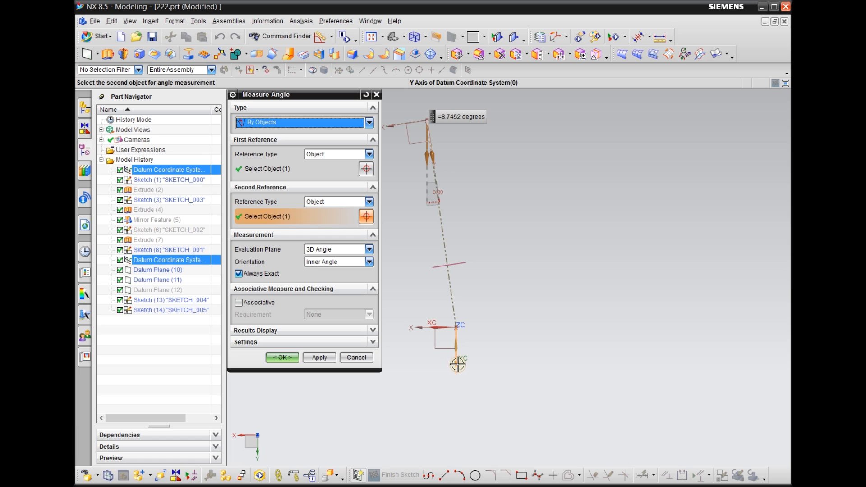
{"action": "left_click", "coordinate": [376, 94]}
Edit Datum Coordinate System (9) and redefine its X-axis point as the far end point of the short line in SKETCH_001.
{"action": "left_click", "coordinate": [197, 260]}
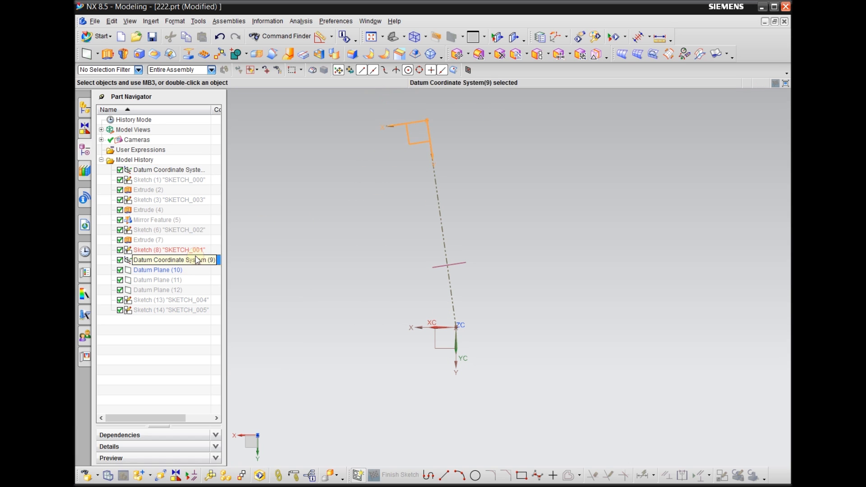
{"action": "double_click", "coordinate": [185, 260]}
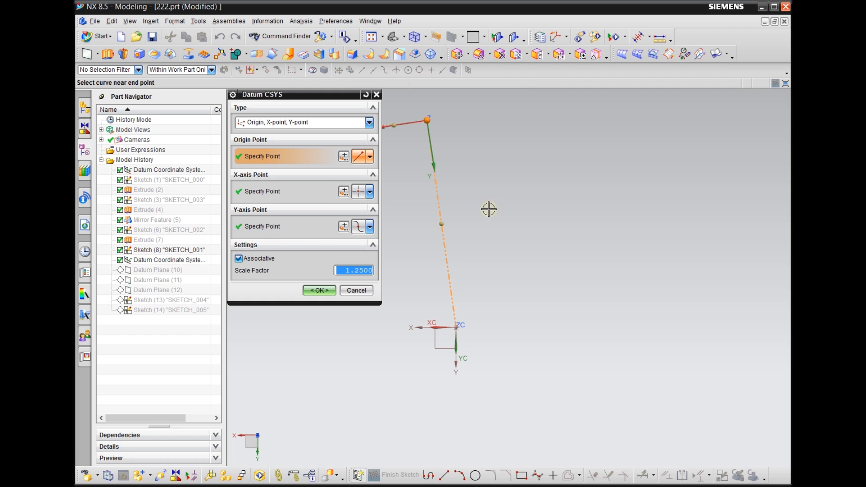
{"action": "scroll", "coordinate": [573, 240], "scroll_direction": "down", "scroll_amount": 2}
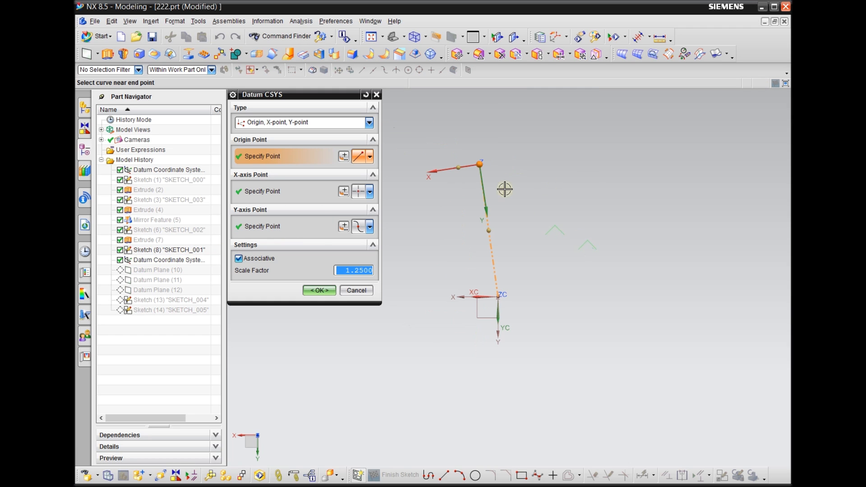
{"action": "scroll", "coordinate": [496, 215], "scroll_direction": "up", "scroll_amount": 3}
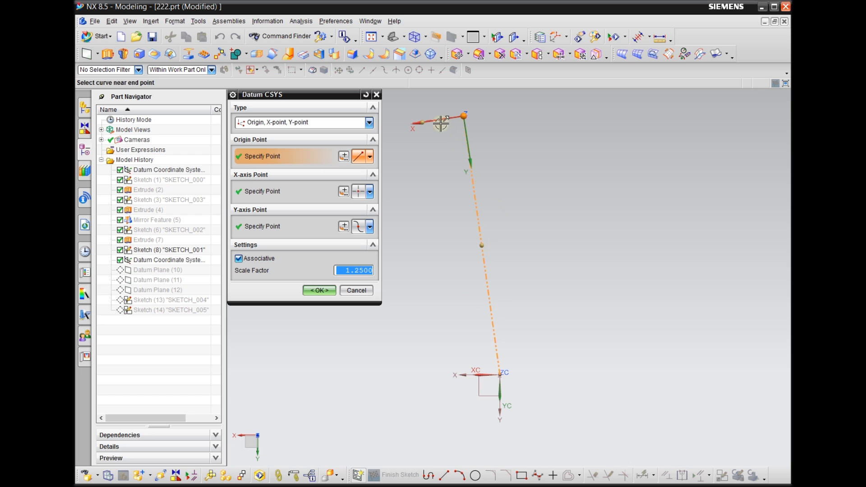
{"action": "left_click", "coordinate": [304, 192]}
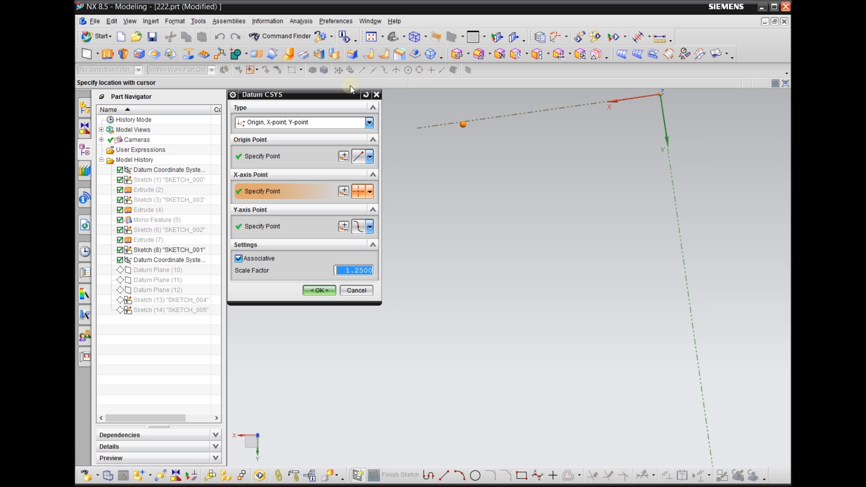
{"action": "left_click", "coordinate": [370, 194]}
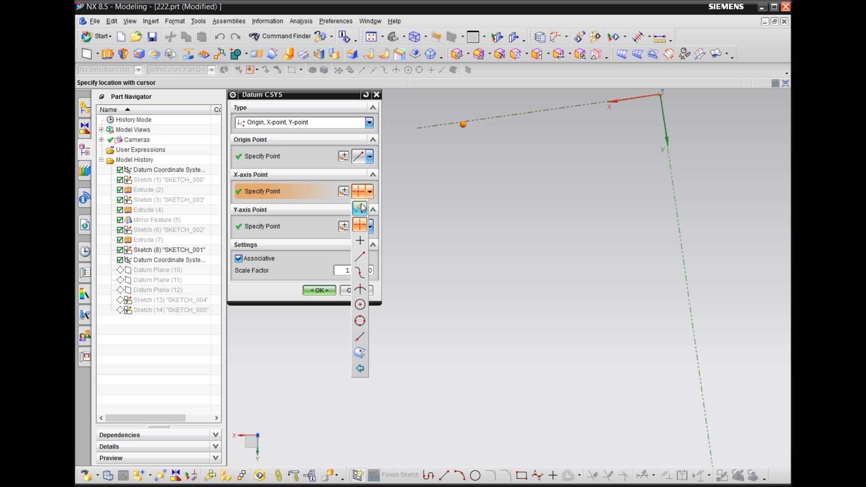
{"action": "left_click", "coordinate": [360, 260]}
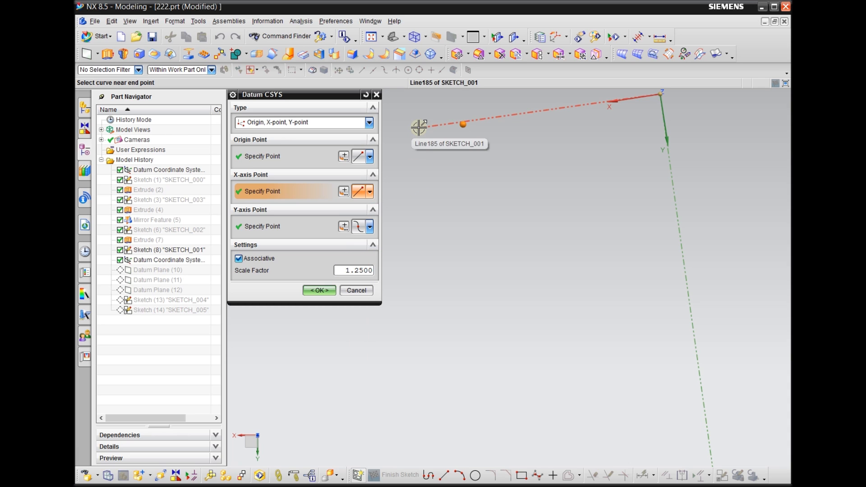
{"action": "left_click", "coordinate": [417, 129]}
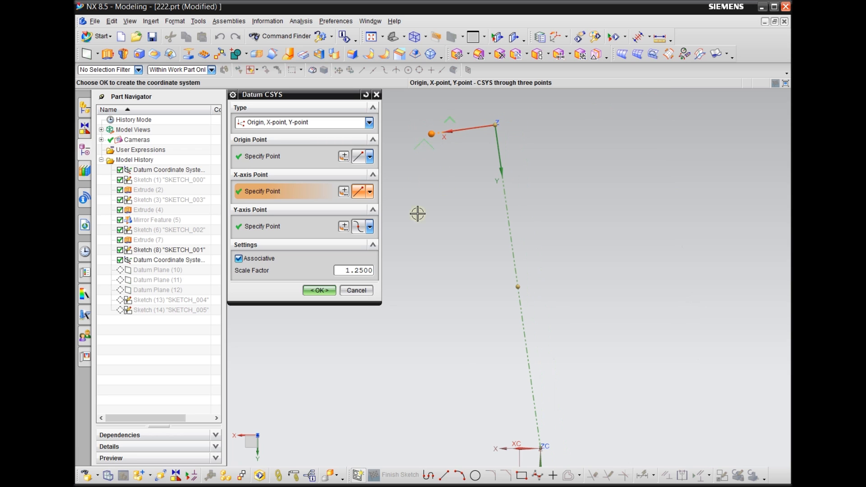
Redefine the Y-axis point as the end point of the long SKETCH_001 line at the base coordinate system's origin.
{"action": "left_click", "coordinate": [370, 227]}
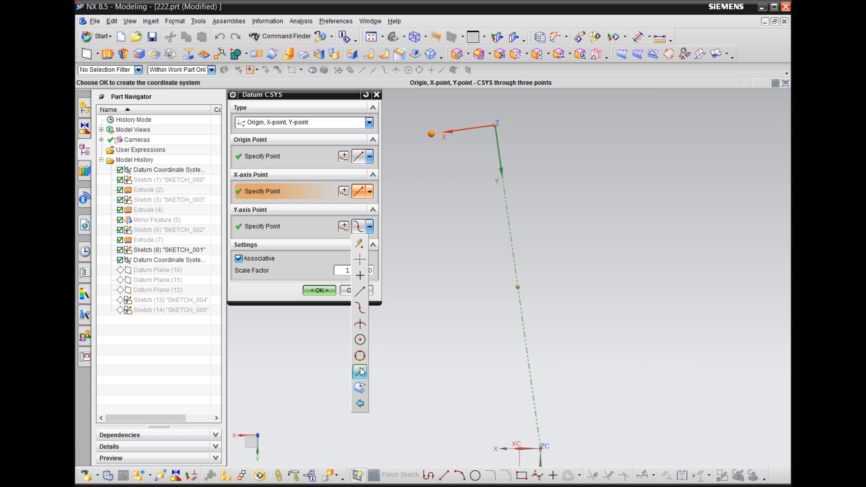
{"action": "left_click", "coordinate": [360, 291]}
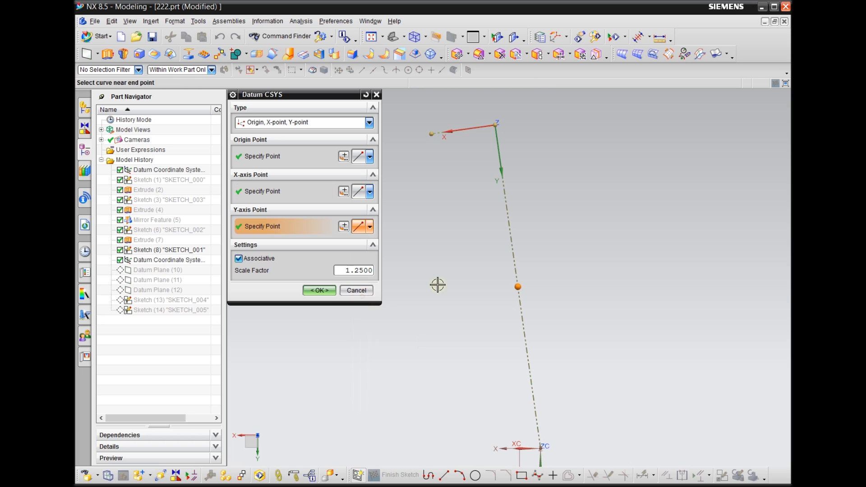
{"action": "scroll", "coordinate": [513, 407], "scroll_direction": "up", "scroll_amount": 4}
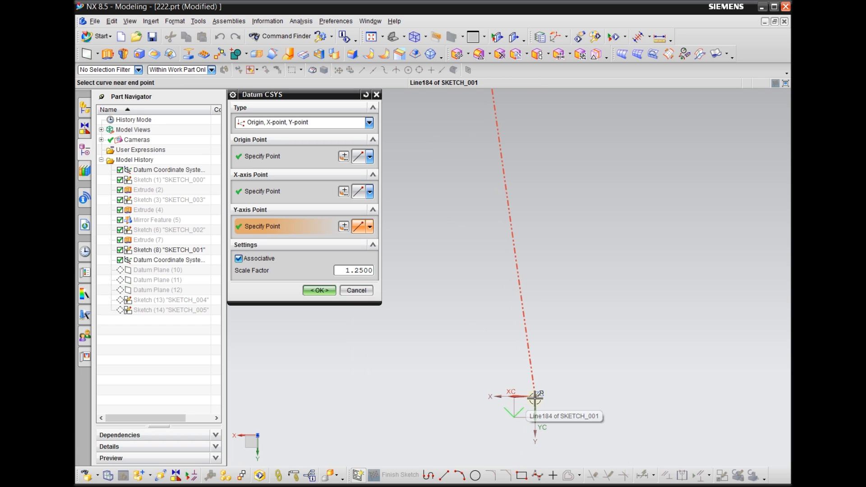
{"action": "left_click", "coordinate": [535, 395]}
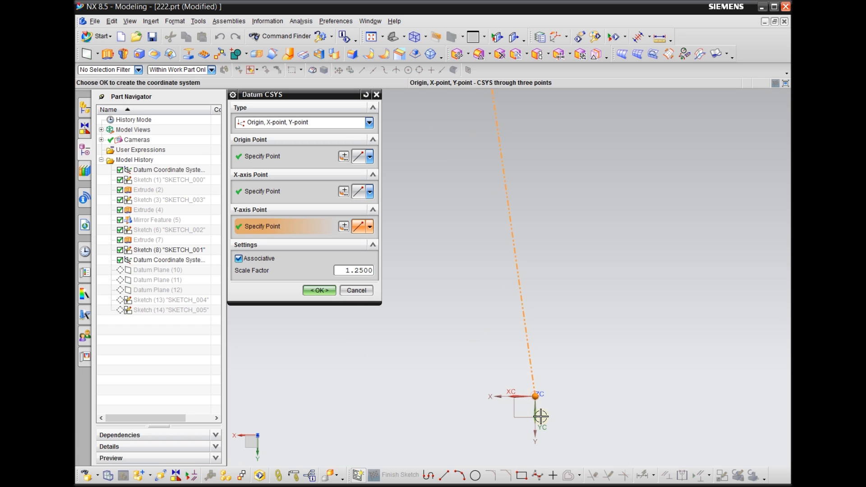
Respecify the origin point at the corner where the two SKETCH_001 lines meet, using an existing point, and accept the coordinate system edits.
{"action": "left_click", "coordinate": [317, 159]}
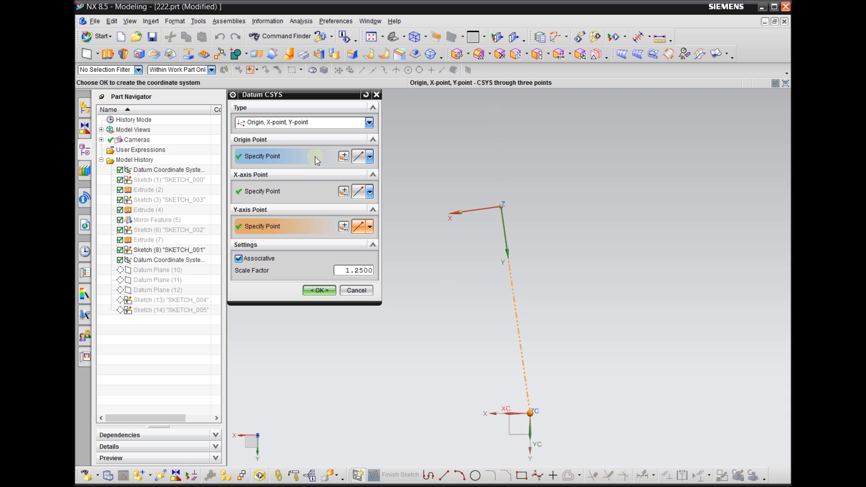
{"action": "left_click", "coordinate": [369, 156]}
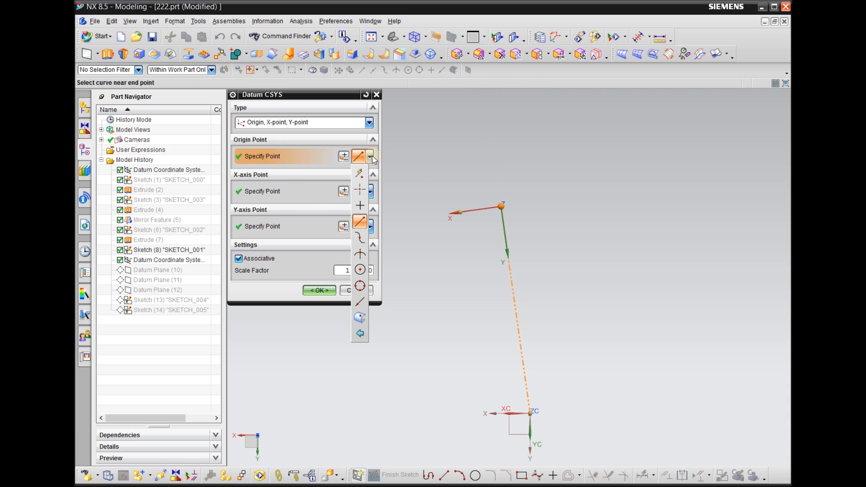
{"action": "left_click", "coordinate": [360, 173]}
{"action": "scroll", "coordinate": [491, 212], "scroll_direction": "up", "scroll_amount": 5}
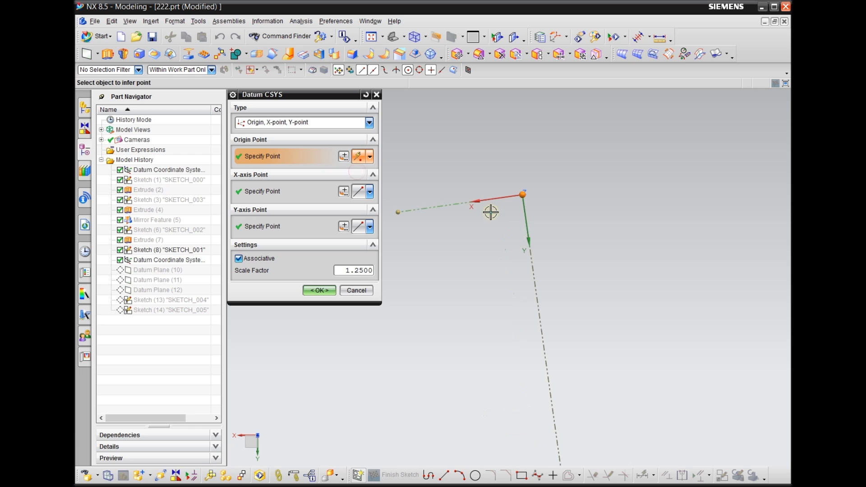
{"action": "left_click", "coordinate": [522, 190]}
{"action": "left_click", "coordinate": [370, 158]}
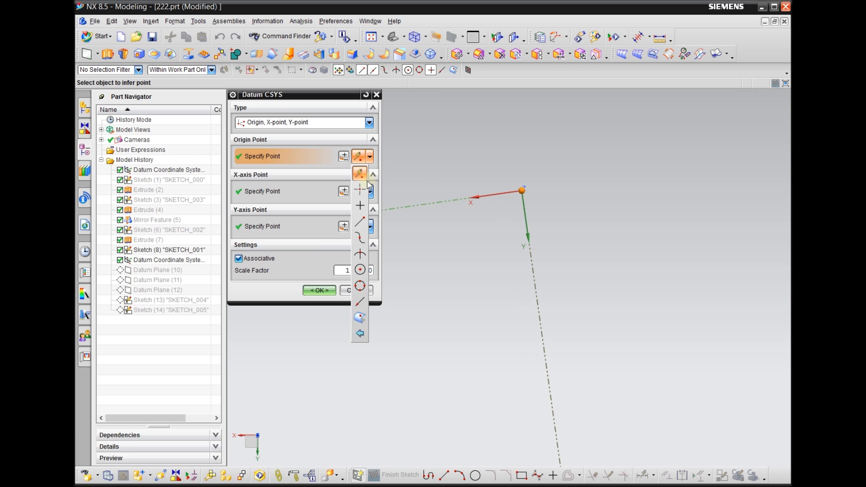
{"action": "left_click", "coordinate": [364, 207]}
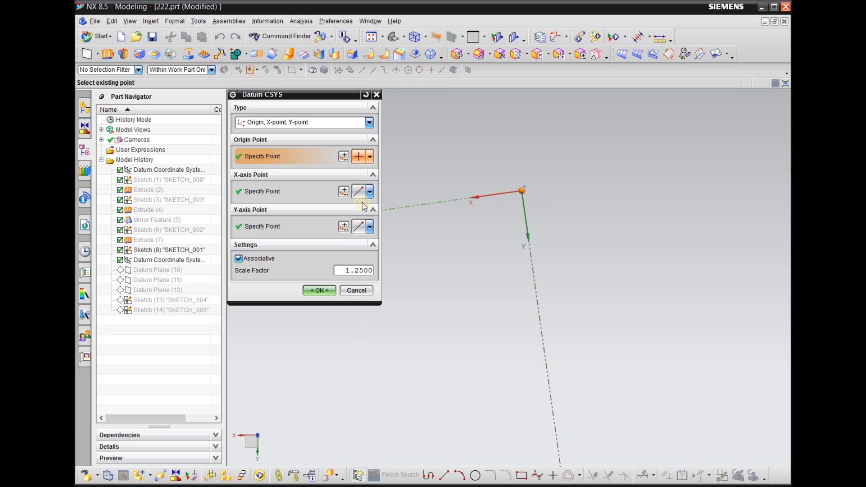
{"action": "left_click", "coordinate": [370, 192]}
{"action": "left_click", "coordinate": [363, 260]}
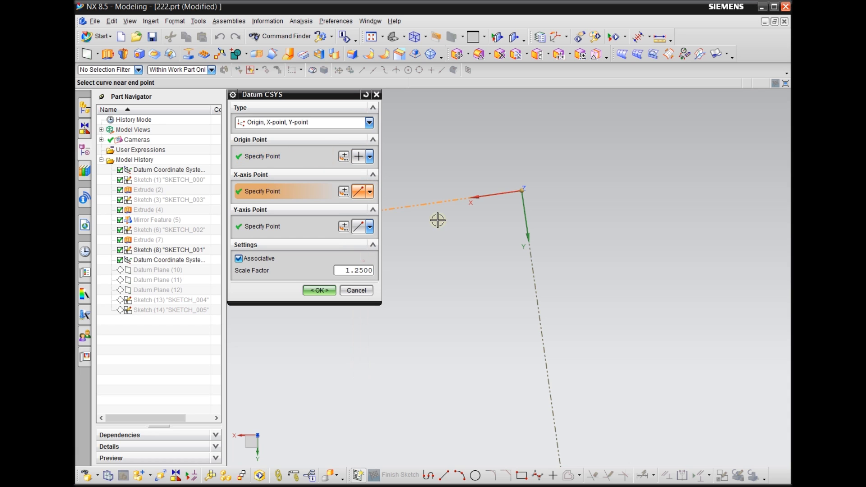
{"action": "left_click", "coordinate": [521, 191]}
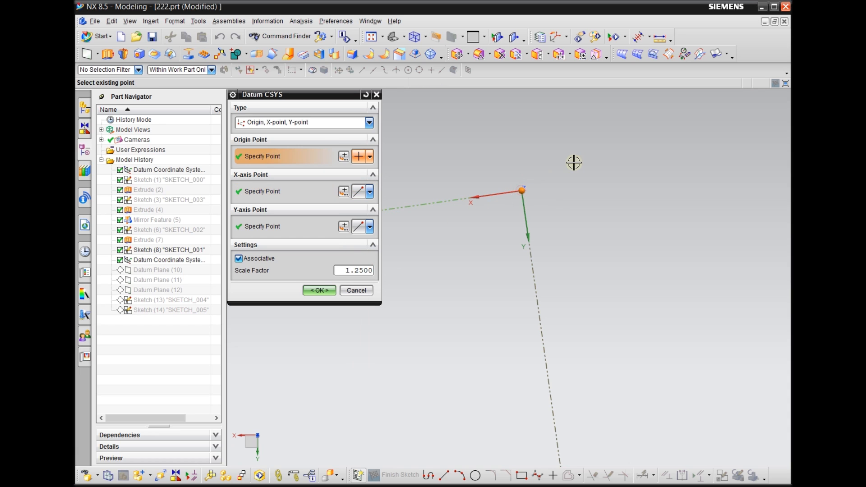
{"action": "left_click", "coordinate": [323, 291]}
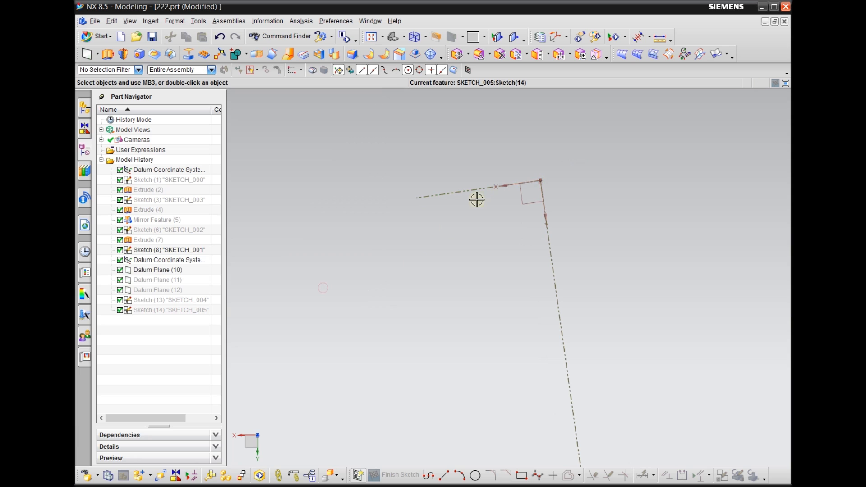
Open SKETCH_004 and examine how its rectangular profile and origin lie relative to the base coordinate system and SKETCH_001, then finish the sketch.
{"action": "scroll", "coordinate": [560, 222], "scroll_direction": "down", "scroll_amount": 4}
{"action": "scroll", "coordinate": [475, 179], "scroll_direction": "up", "scroll_amount": 6}
{"action": "scroll", "coordinate": [440, 266], "scroll_direction": "up", "scroll_amount": 2}
{"action": "left_click", "coordinate": [187, 282]}
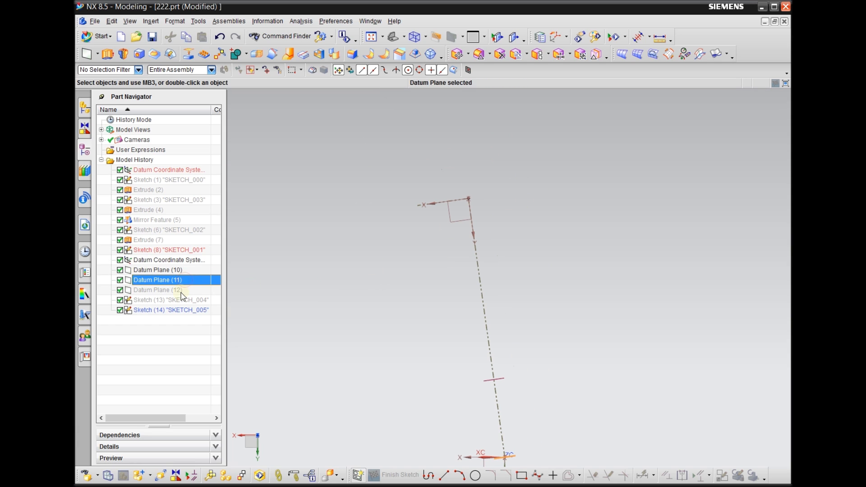
{"action": "left_click", "coordinate": [178, 300]}
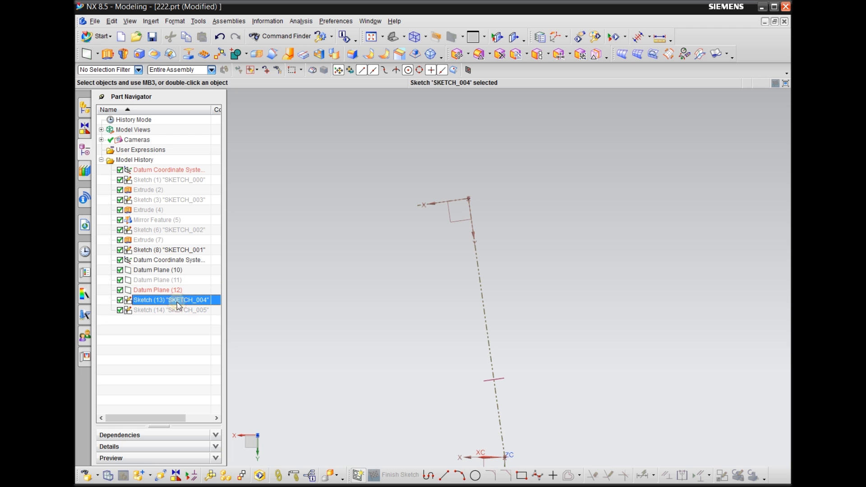
{"action": "double_click", "coordinate": [178, 302]}
{"action": "mouse_move", "coordinate": [510, 344]}
{"action": "middle_mouse_down"}
{"action": "mouse_move", "coordinate": [484, 352]}
{"action": "mouse_move", "coordinate": [578, 257]}
{"action": "mouse_move", "coordinate": [432, 321]}
{"action": "middle_mouse_up"}
{"action": "scroll", "coordinate": [432, 321], "scroll_direction": "up", "scroll_amount": 1}
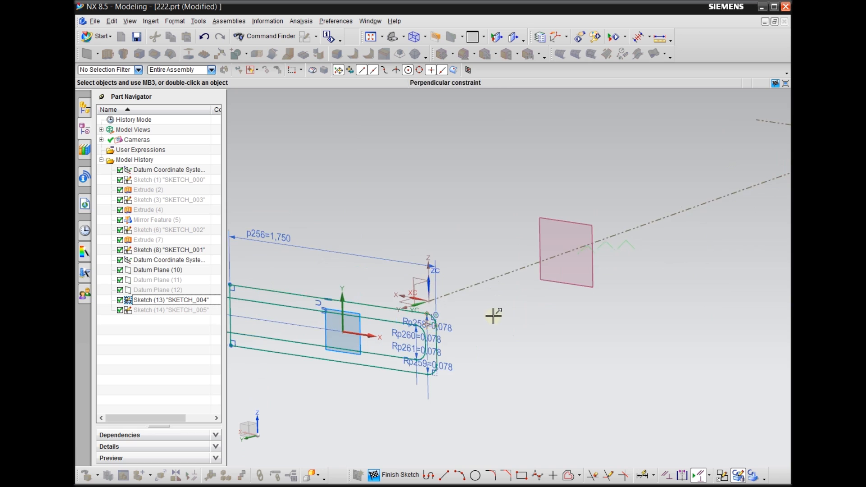
{"action": "scroll", "coordinate": [573, 310], "scroll_direction": "down", "scroll_amount": 2}
{"action": "scroll", "coordinate": [416, 319], "scroll_direction": "up", "scroll_amount": 3}
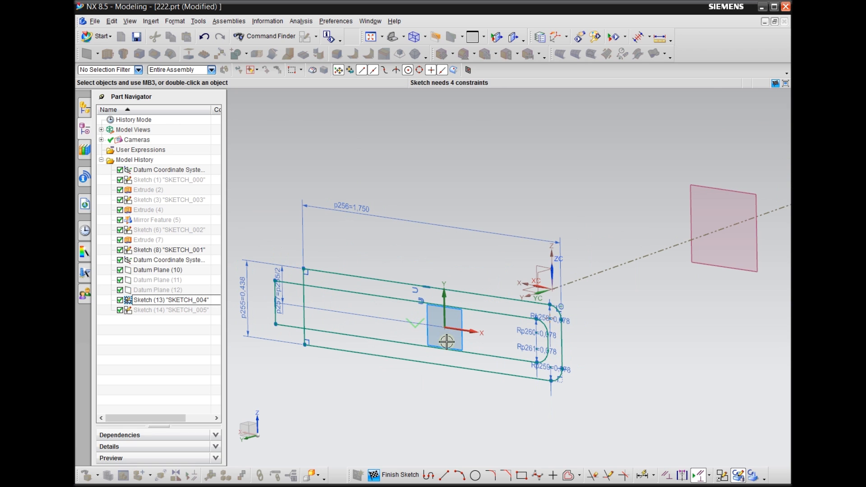
{"action": "scroll", "coordinate": [420, 336], "scroll_direction": "down", "scroll_amount": 3}
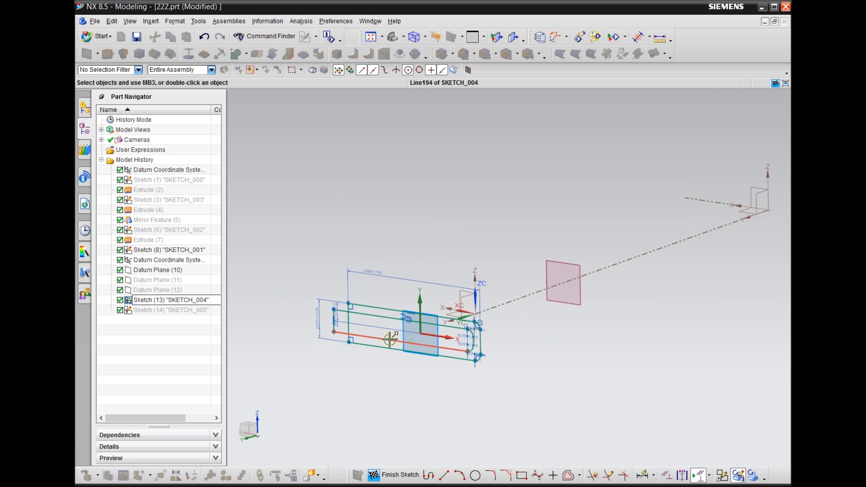
{"action": "left_click", "coordinate": [168, 315]}
{"action": "left_click", "coordinate": [383, 474]}
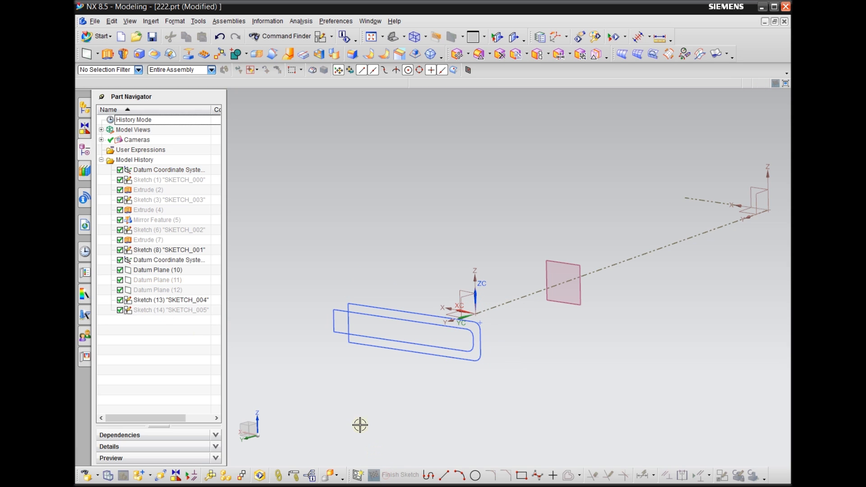
Open SKETCH_005, inspect its D-shaped profile's origin against the SKETCH_001 line and base coordinate system, and finish the sketch.
{"action": "double_click", "coordinate": [179, 312]}
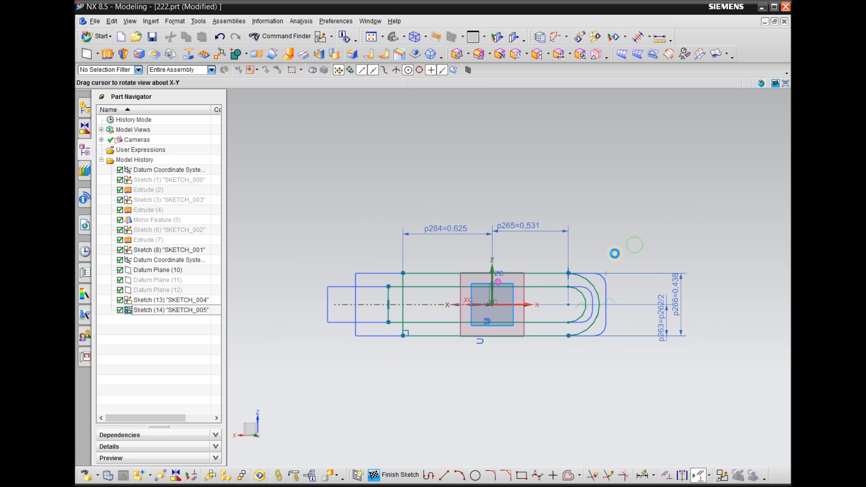
{"action": "middle_click_drag", "start_coordinate": [615, 254], "coordinate": [459, 319]}
{"action": "scroll", "coordinate": [330, 397], "scroll_direction": "up", "scroll_amount": 4}
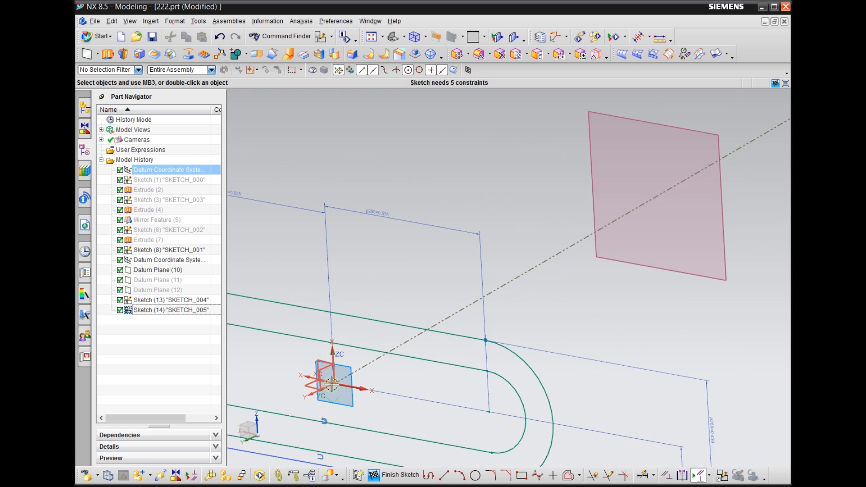
{"action": "scroll", "coordinate": [331, 383], "scroll_direction": "down", "scroll_amount": 1}
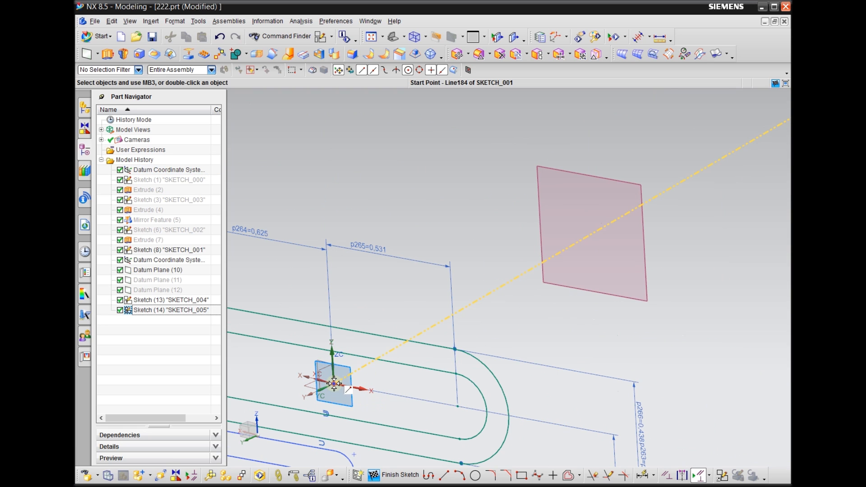
{"action": "scroll", "coordinate": [334, 384], "scroll_direction": "down", "scroll_amount": 1}
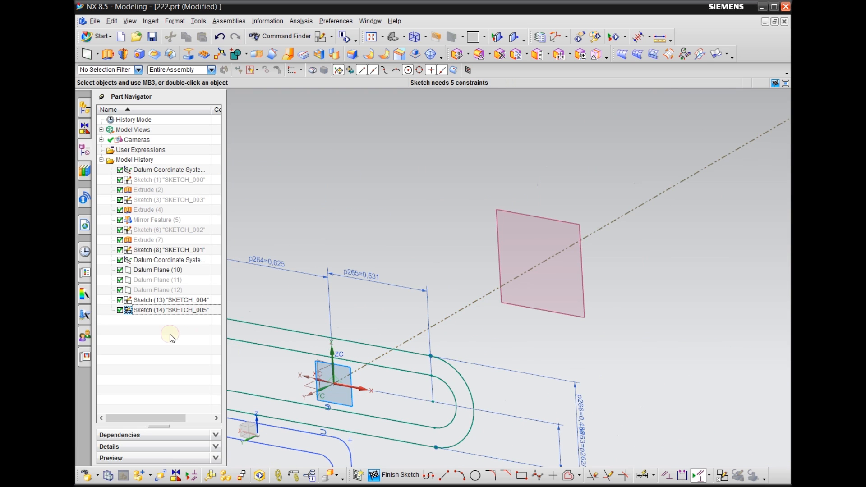
{"action": "left_click", "coordinate": [168, 290]}
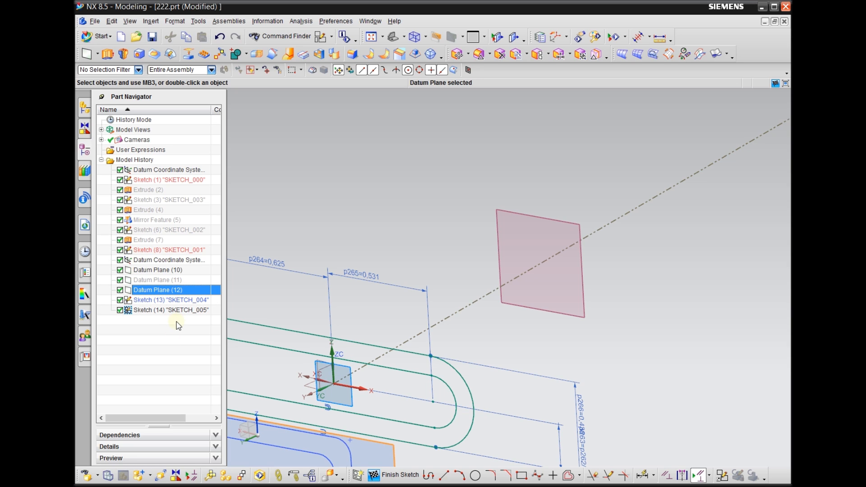
{"action": "left_click", "coordinate": [396, 475]}
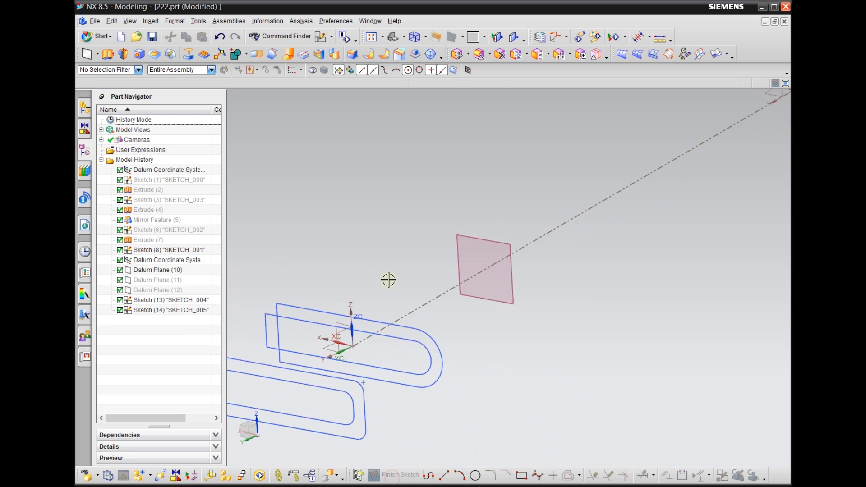
Hide the SKETCH_005 and SKETCH_004 profiles.
{"action": "scroll", "coordinate": [388, 280], "scroll_direction": "down", "scroll_amount": 1}
{"action": "right_click", "coordinate": [334, 307]}
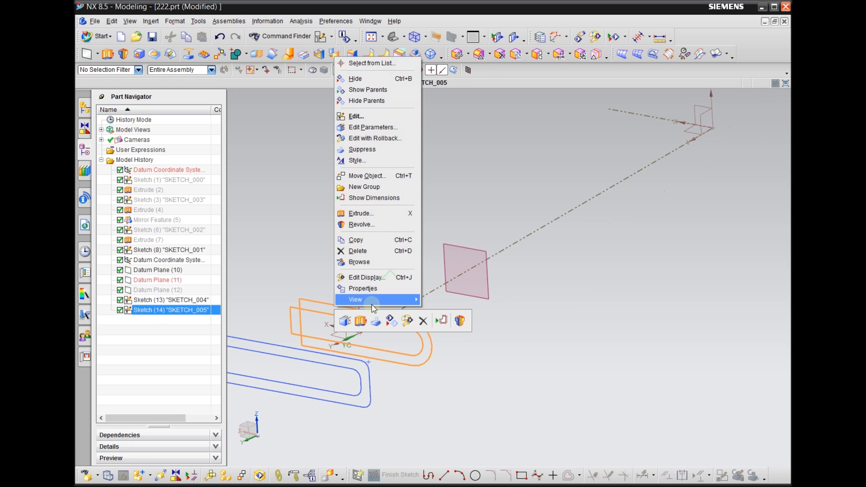
{"action": "left_click", "coordinate": [391, 321]}
{"action": "right_click", "coordinate": [368, 373]}
{"action": "left_click", "coordinate": [417, 384]}
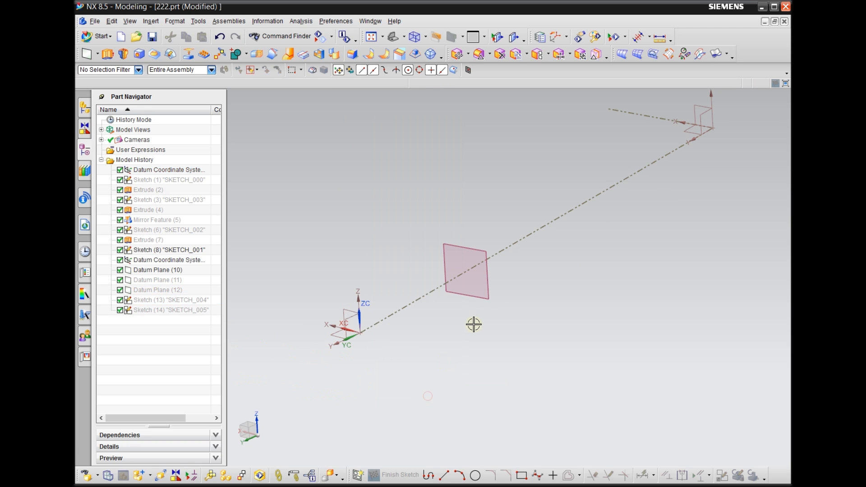
Create a new sketch on Datum Plane (10) with the On Plane type, keeping the inferred horizontal reference and origin.
{"action": "scroll", "coordinate": [479, 282], "scroll_direction": "up", "scroll_amount": 5}
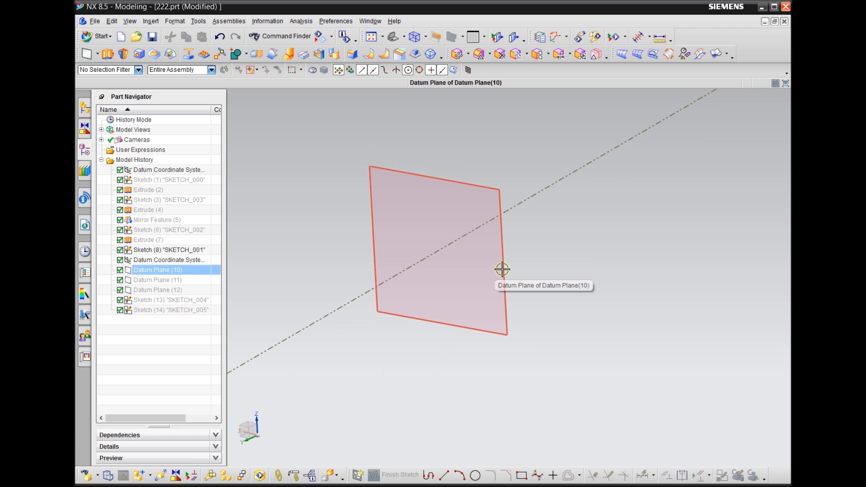
{"action": "left_click", "coordinate": [363, 477]}
{"action": "left_click", "coordinate": [483, 326]}
{"action": "mouse_move", "coordinate": [563, 286]}
{"action": "middle_mouse_down"}
{"action": "mouse_move", "coordinate": [606, 315]}
{"action": "mouse_move", "coordinate": [545, 304]}
{"action": "mouse_move", "coordinate": [578, 309]}
{"action": "mouse_move", "coordinate": [573, 294]}
{"action": "middle_mouse_up"}
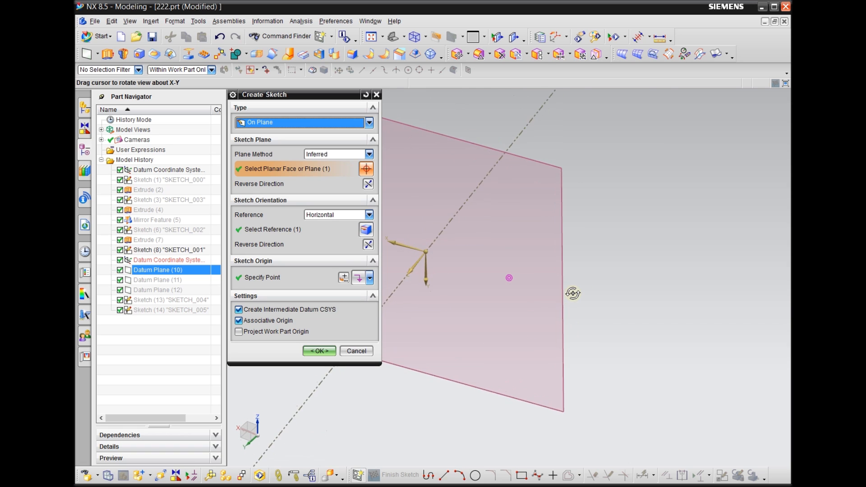
{"action": "left_click", "coordinate": [324, 350]}
{"action": "scroll", "coordinate": [555, 363], "scroll_direction": "down", "scroll_amount": 5}
{"action": "middle_click_drag", "start_coordinate": [562, 361], "coordinate": [597, 377]}
{"action": "scroll", "coordinate": [513, 276], "scroll_direction": "down", "scroll_amount": 2}
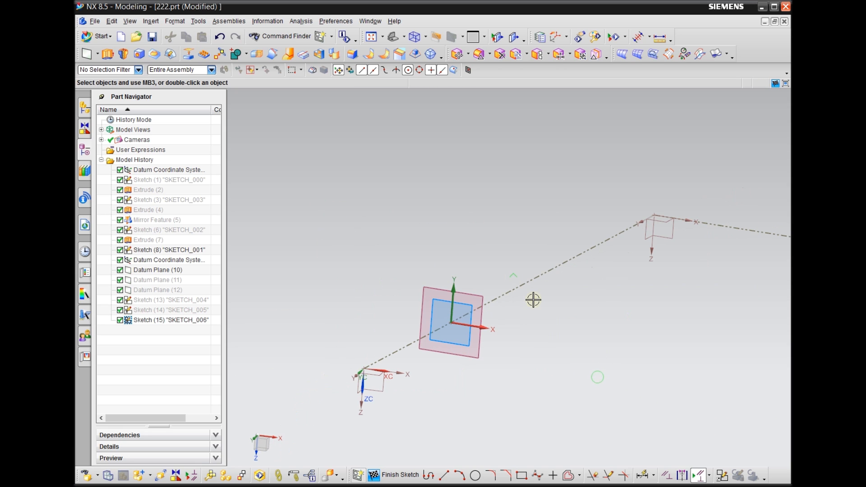
{"action": "scroll", "coordinate": [432, 369], "scroll_direction": "up", "scroll_amount": 2}
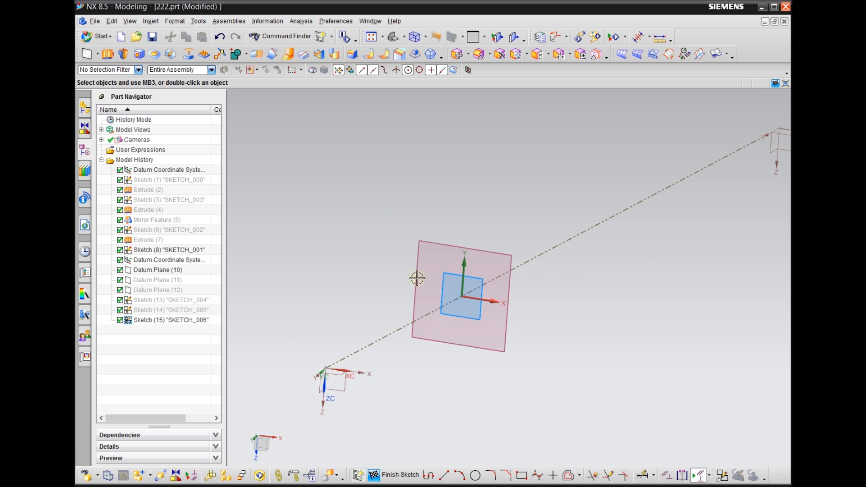
{"action": "scroll", "coordinate": [417, 278], "scroll_direction": "up", "scroll_amount": 1}
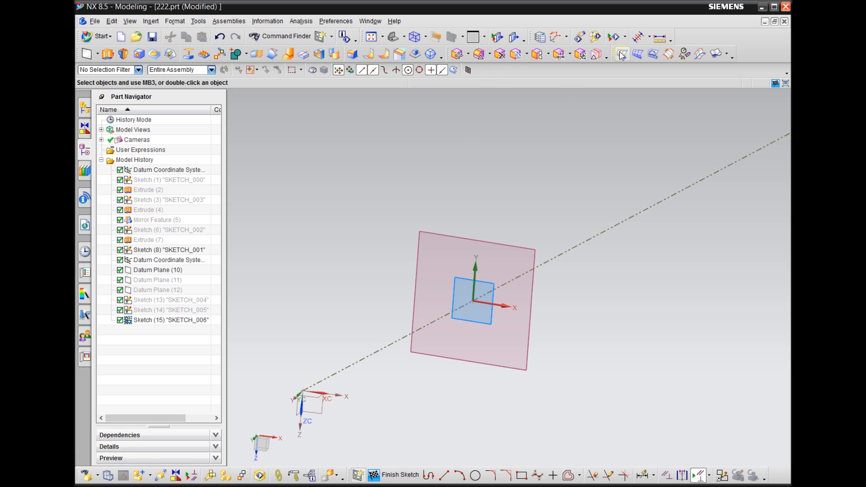
Show the hidden D-shaped SKETCH_005 profile again as a reference for the new sketch.
{"action": "left_click", "coordinate": [625, 39]}
{"action": "left_click", "coordinate": [630, 74]}
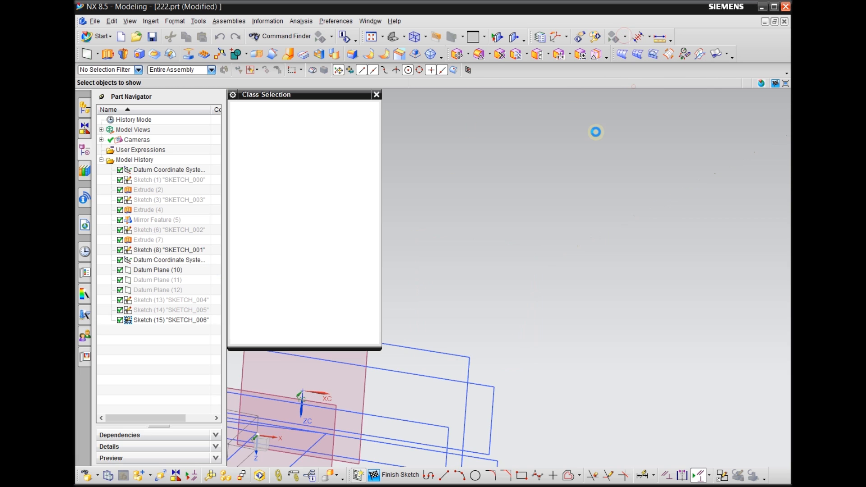
{"action": "middle_click_drag", "start_coordinate": [593, 328], "coordinate": [584, 337]}
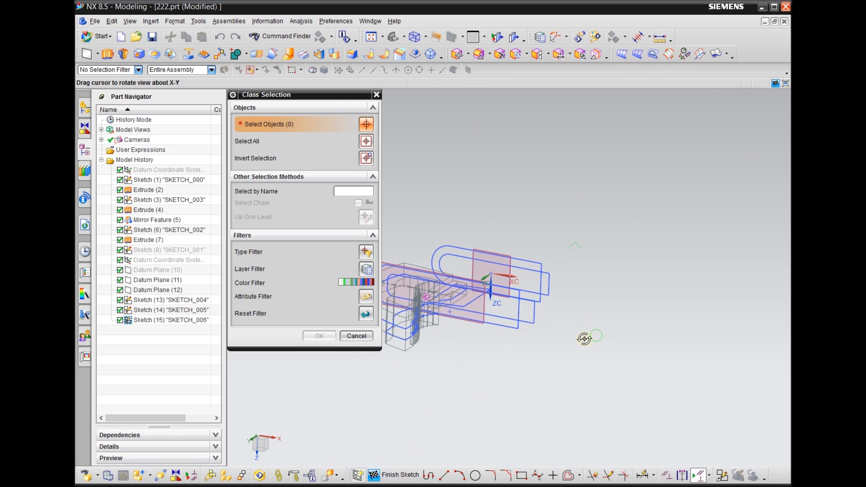
{"action": "left_click", "coordinate": [551, 294]}
{"action": "left_click", "coordinate": [317, 336]}
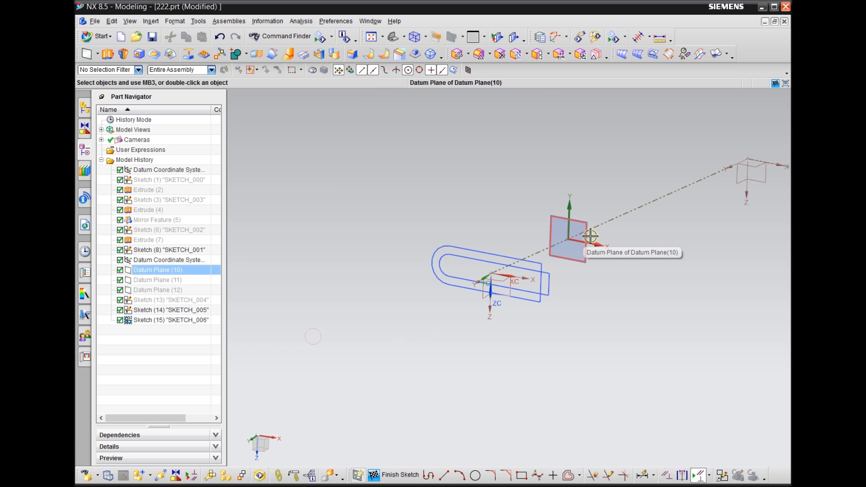
Sketch a two-corner rectangle around the sketch origin on Datum Plane (10).
{"action": "scroll", "coordinate": [600, 235], "scroll_direction": "up", "scroll_amount": 4}
{"action": "scroll", "coordinate": [576, 243], "scroll_direction": "down", "scroll_amount": 2}
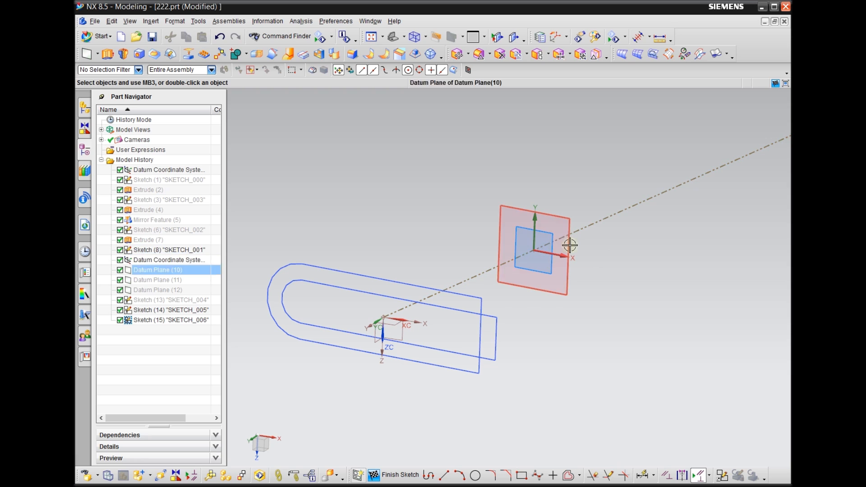
{"action": "left_click", "coordinate": [520, 476]}
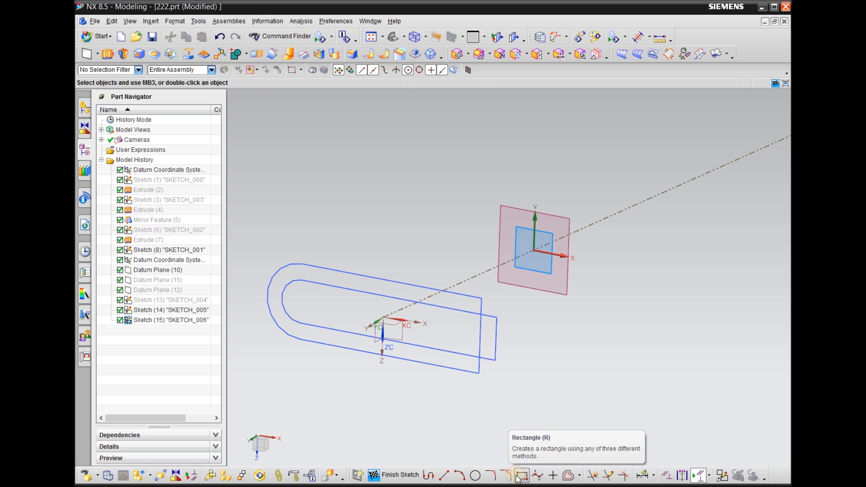
{"action": "left_click", "coordinate": [504, 211]}
{"action": "left_click", "coordinate": [579, 305]}
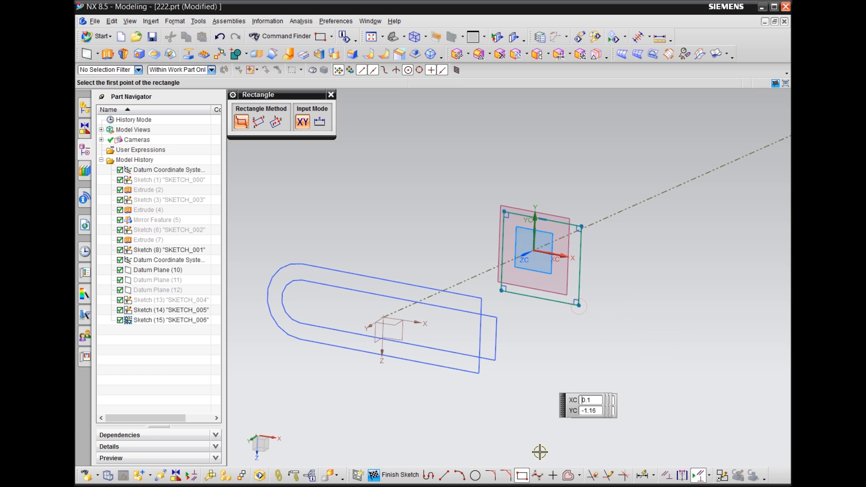
Draw a circle about 0.455 in diameter, centred on the midpoint of the rectangle's side on the negative X side and passing through its corner.
{"action": "left_click", "coordinate": [475, 476]}
{"action": "scroll", "coordinate": [505, 250], "scroll_direction": "up", "scroll_amount": 4}
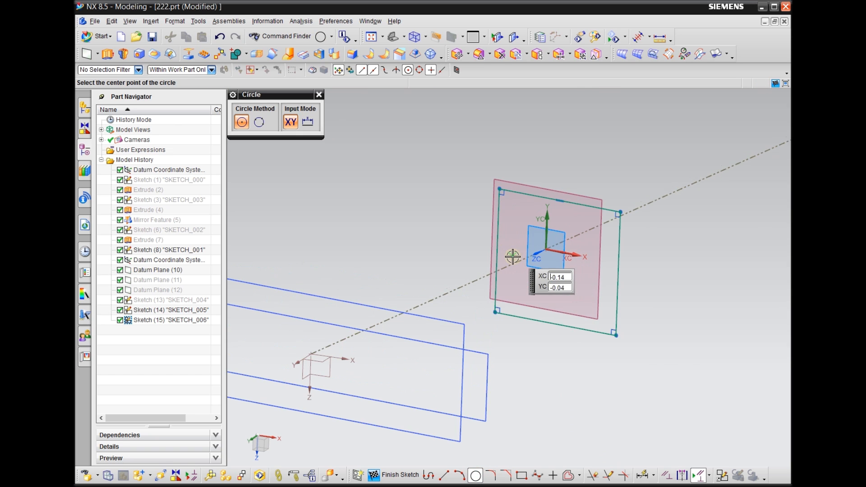
{"action": "left_click", "coordinate": [493, 249]}
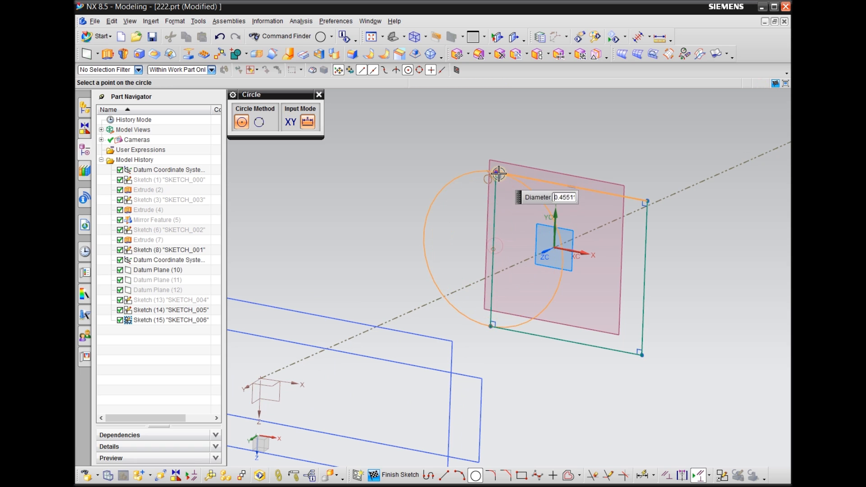
{"action": "left_click", "coordinate": [498, 174]}
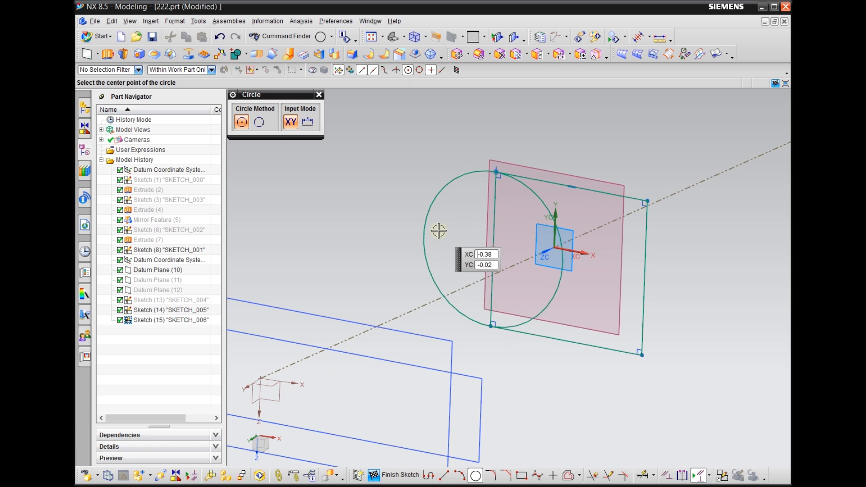
{"action": "scroll", "coordinate": [439, 231], "scroll_direction": "down", "scroll_amount": 1}
Quick Trim the circle's inner half and the rectangle's side inside it, leaving a D-shaped outline.
{"action": "left_click", "coordinate": [592, 475]}
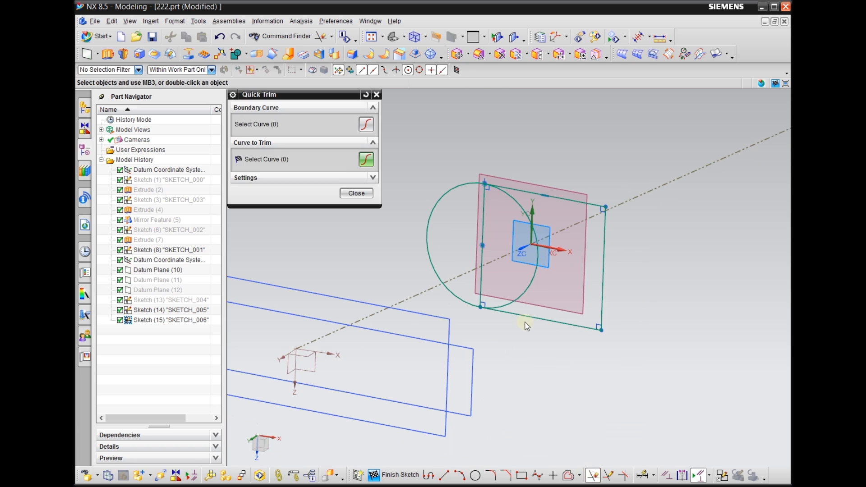
{"action": "left_click", "coordinate": [526, 293]}
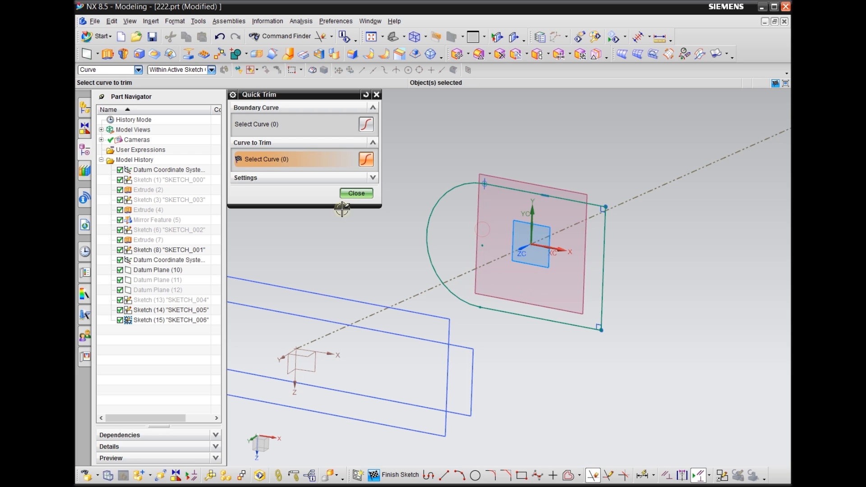
{"action": "left_click", "coordinate": [356, 193]}
Apply a coincident constraint between the arc's lower end point and the end point of the profile's lower line.
{"action": "scroll", "coordinate": [396, 267], "scroll_direction": "down", "scroll_amount": 1}
{"action": "scroll", "coordinate": [480, 290], "scroll_direction": "up", "scroll_amount": 2}
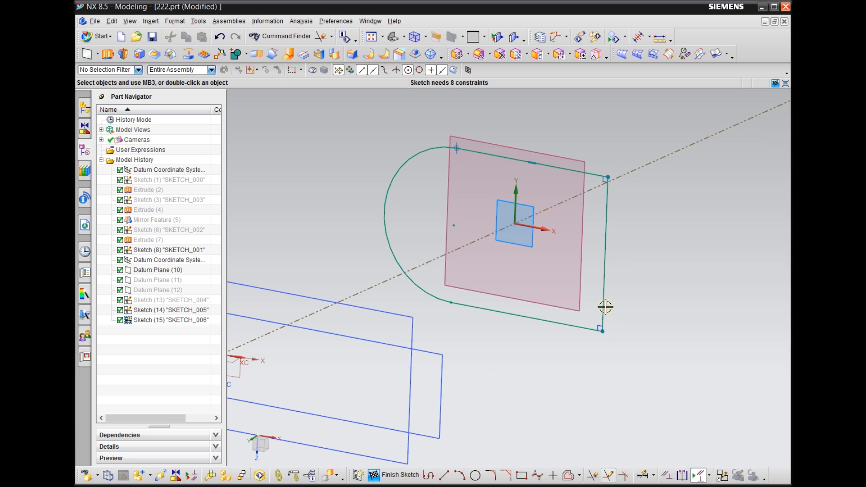
{"action": "left_click", "coordinate": [642, 475]}
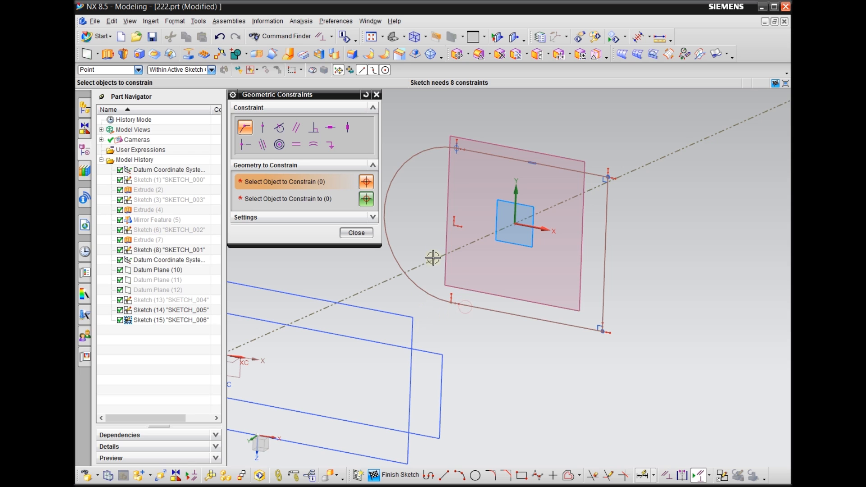
{"action": "left_click", "coordinate": [451, 302]}
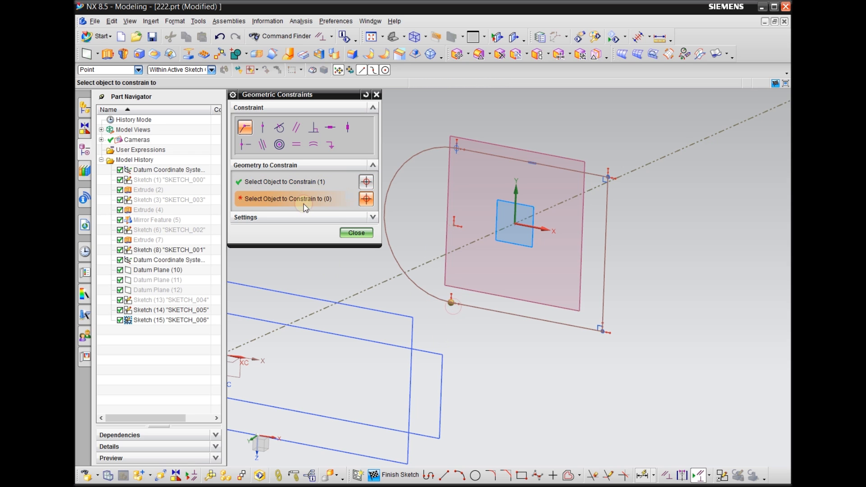
{"action": "left_click", "coordinate": [447, 301]}
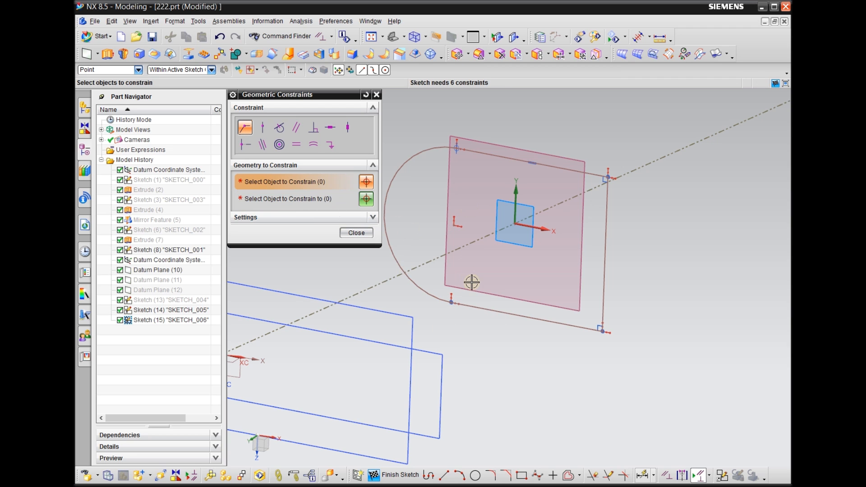
{"action": "left_click", "coordinate": [356, 233]}
{"action": "scroll", "coordinate": [470, 251], "scroll_direction": "down", "scroll_amount": 2}
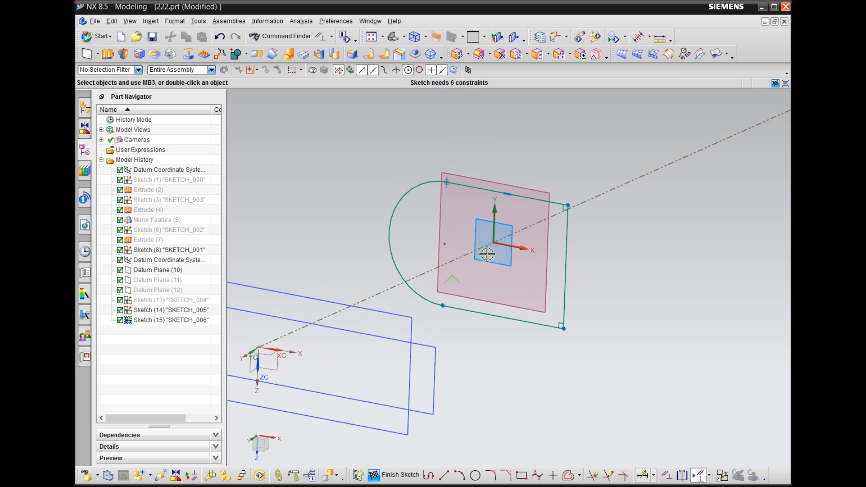
Dimension the vertical line that closes the D-shaped profile and set its length to 7/8 in.
{"action": "left_click", "coordinate": [642, 474]}
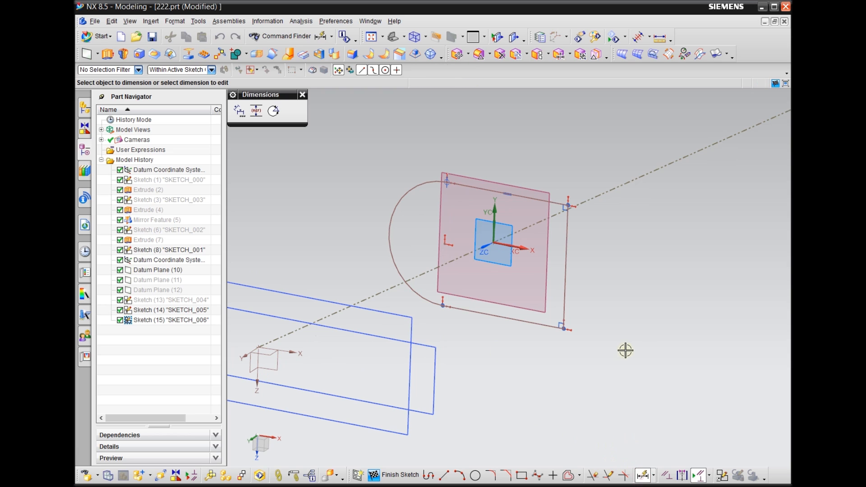
{"action": "left_click", "coordinate": [570, 255]}
{"action": "left_click", "coordinate": [626, 262]}
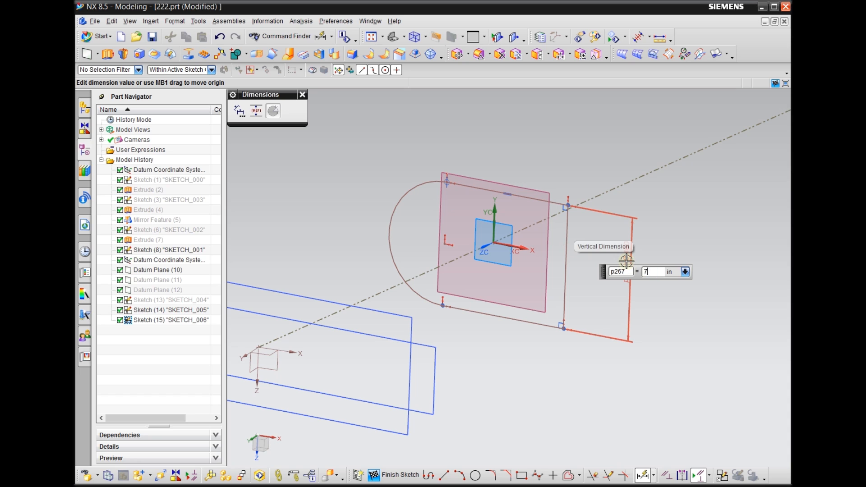
{"action": "type", "text": "7/8"}
{"action": "key", "text": "Return"}
{"action": "scroll", "coordinate": [556, 394], "scroll_direction": "down", "scroll_amount": 1}
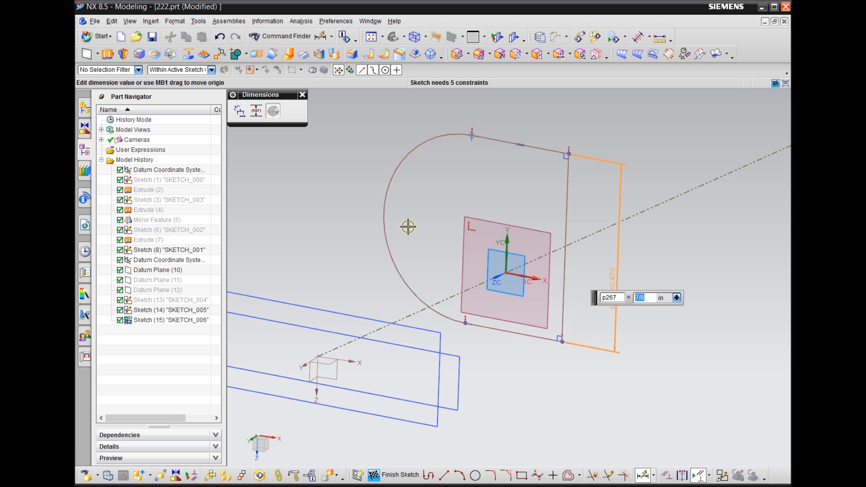
Add a radius dimension to the profile's arc and set it to the expression p267/2.
{"action": "left_click", "coordinate": [400, 164]}
{"action": "left_click", "coordinate": [370, 151]}
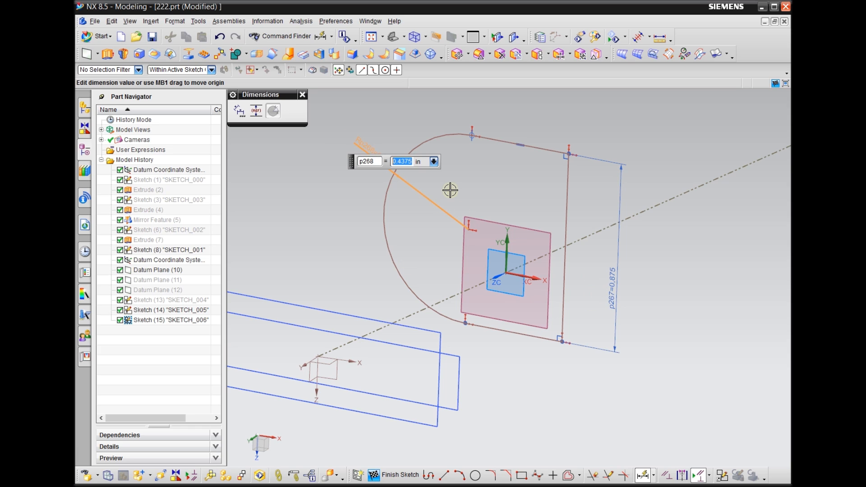
{"action": "type", "text": "p267/"}
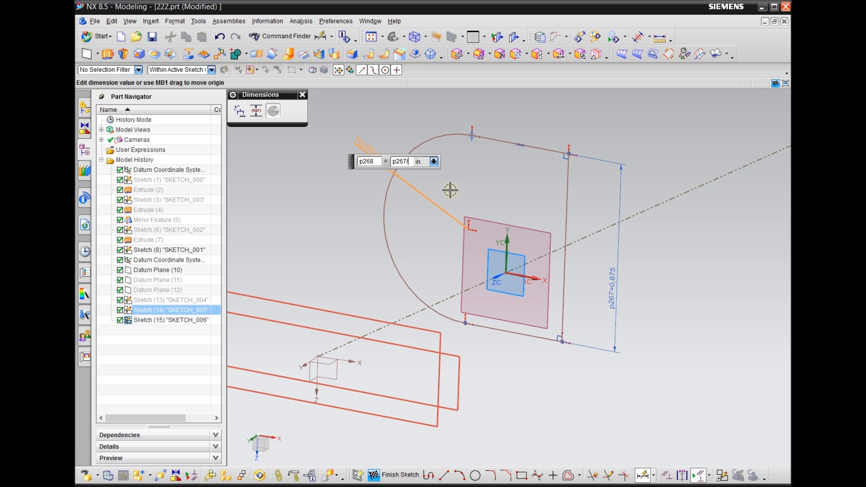
{"action": "key", "text": "Return"}
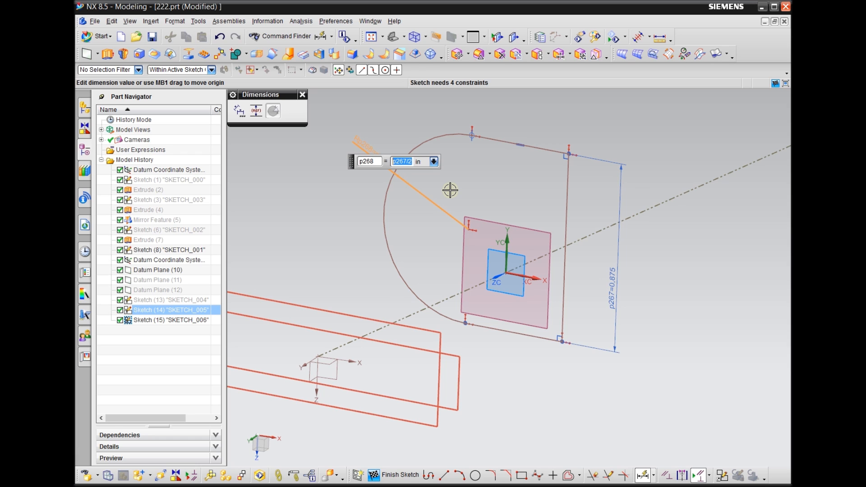
{"action": "scroll", "coordinate": [450, 190], "scroll_direction": "down", "scroll_amount": 2}
{"action": "scroll", "coordinate": [464, 194], "scroll_direction": "up", "scroll_amount": 2}
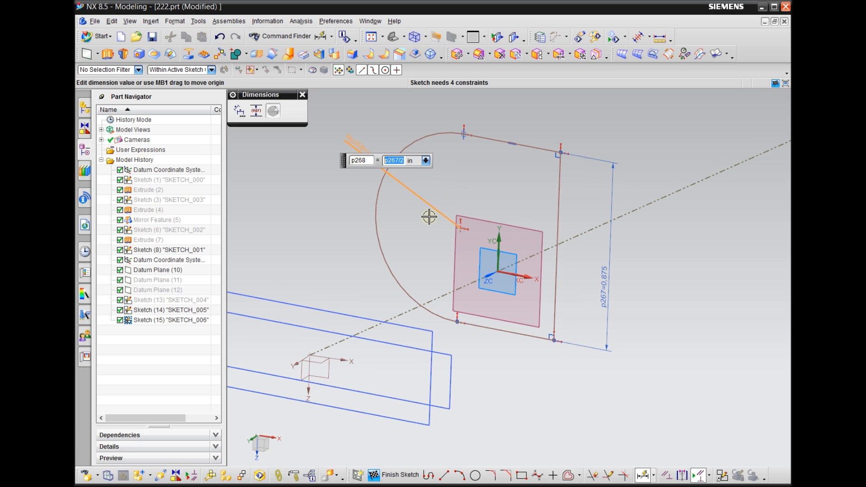
Add a vertical dimension between the arc's centre and the sketch origin and set it to 0 in.
{"action": "left_click", "coordinate": [461, 228]}
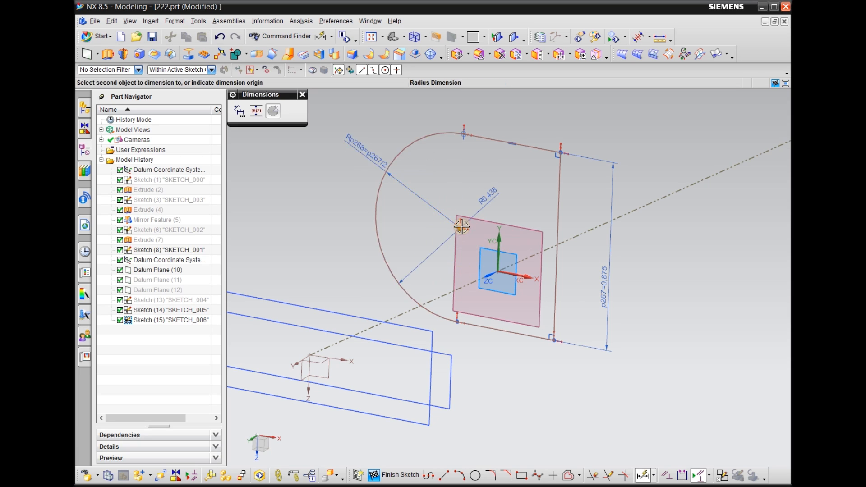
{"action": "left_click", "coordinate": [492, 273]}
{"action": "left_click", "coordinate": [411, 237]}
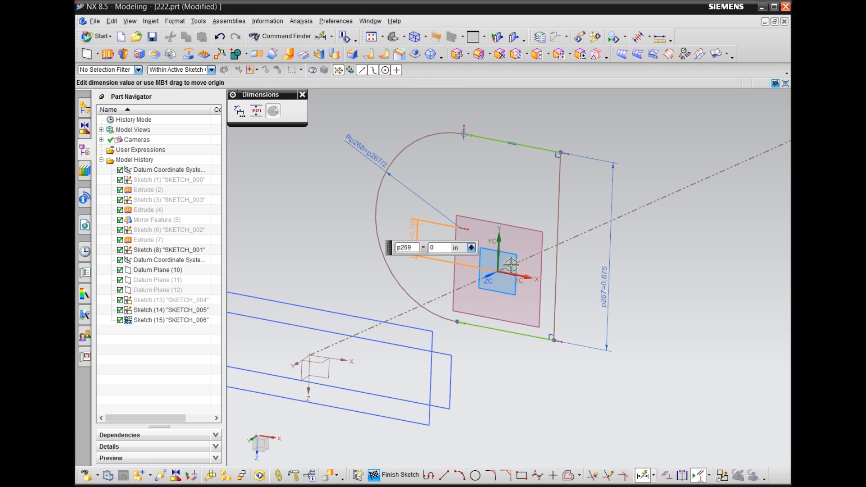
{"action": "key", "text": "Return"}
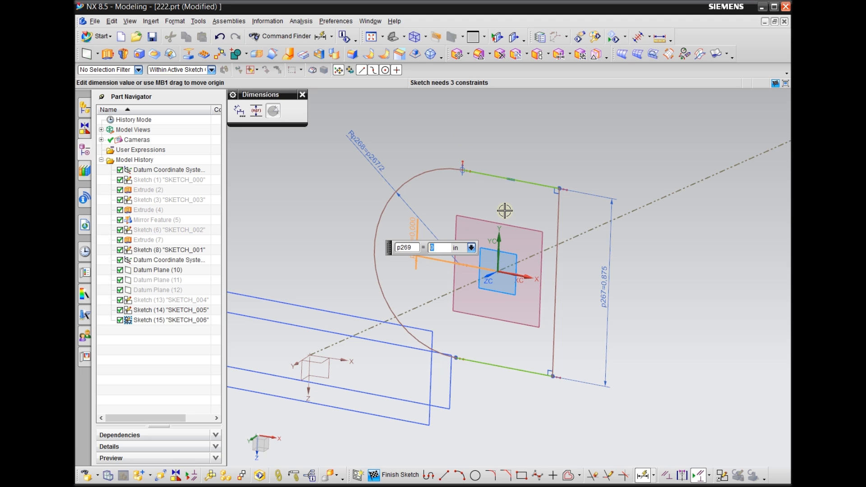
Dimension the horizontal distance between the profile's vertical line and the arc's centre and set it to 13/32 in.
{"action": "left_click", "coordinate": [557, 221]}
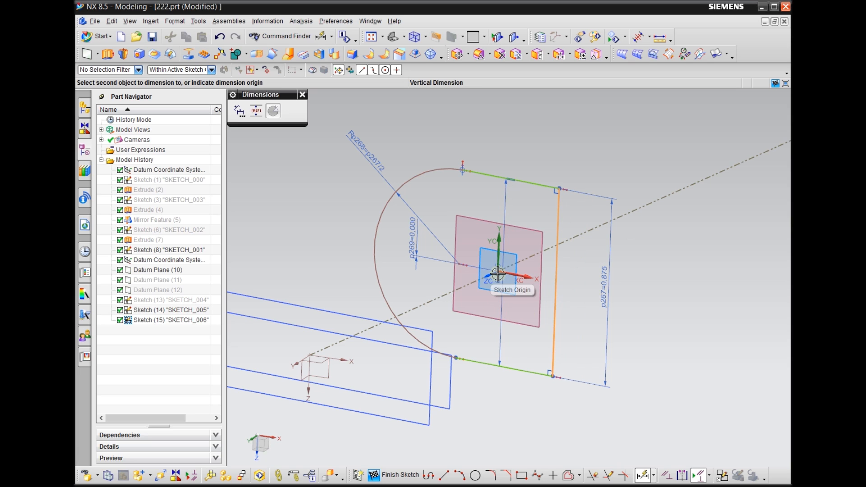
{"action": "left_click", "coordinate": [459, 264]}
{"action": "left_click", "coordinate": [490, 98]}
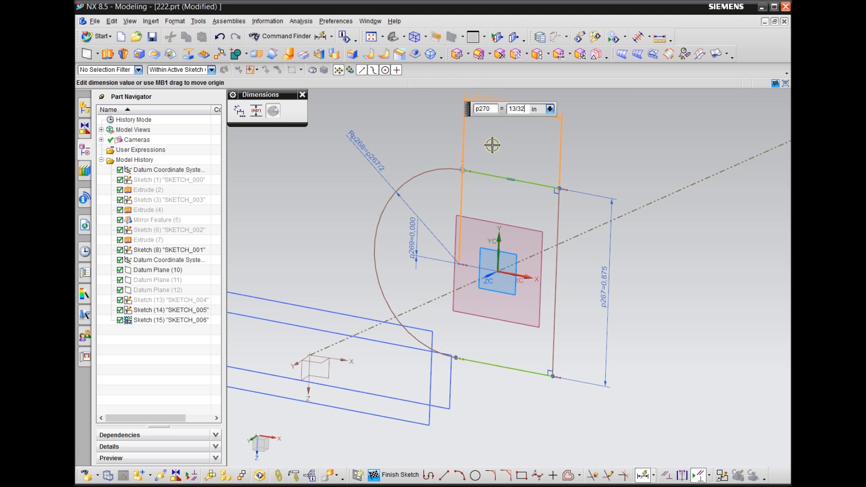
{"action": "key", "text": "Return"}
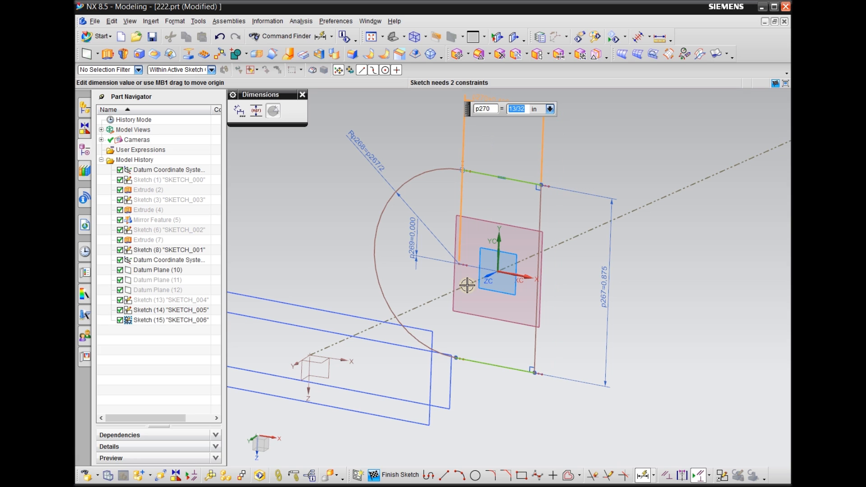
Dimension the horizontal distance between the arc's centre and the sketch origin, set it to 3/32 in, and finish dimensioning.
{"action": "left_click", "coordinate": [458, 265]}
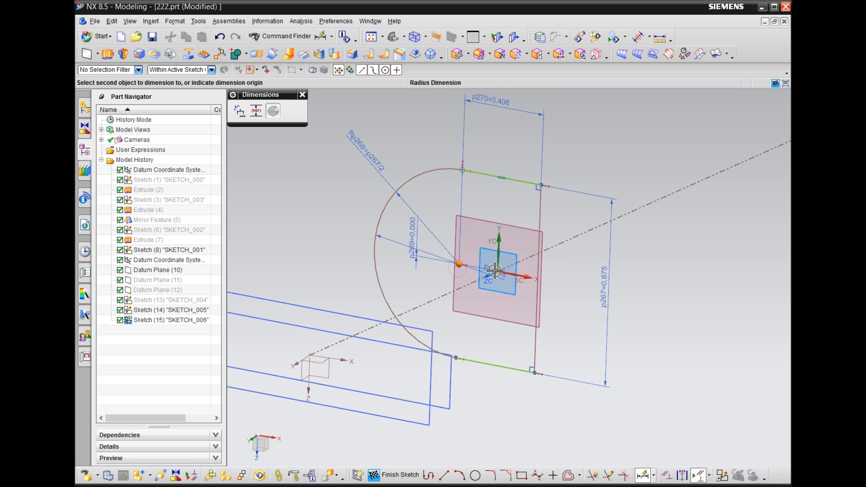
{"action": "left_click", "coordinate": [496, 270]}
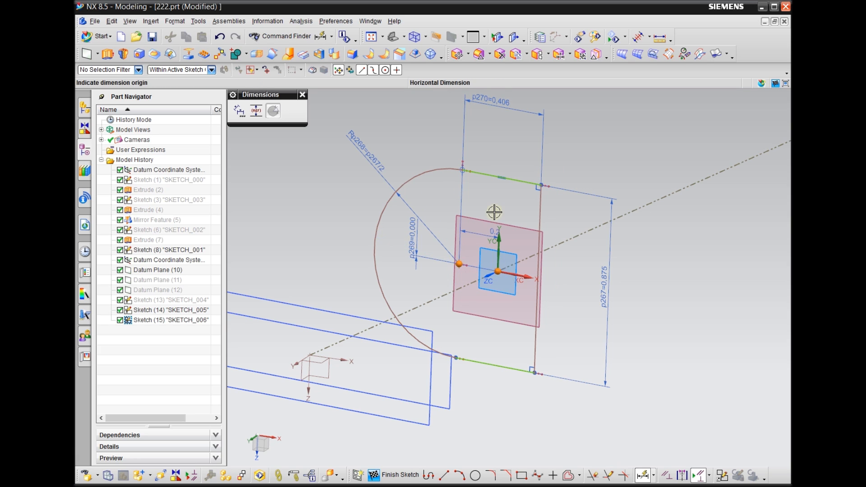
{"action": "left_click", "coordinate": [493, 143]}
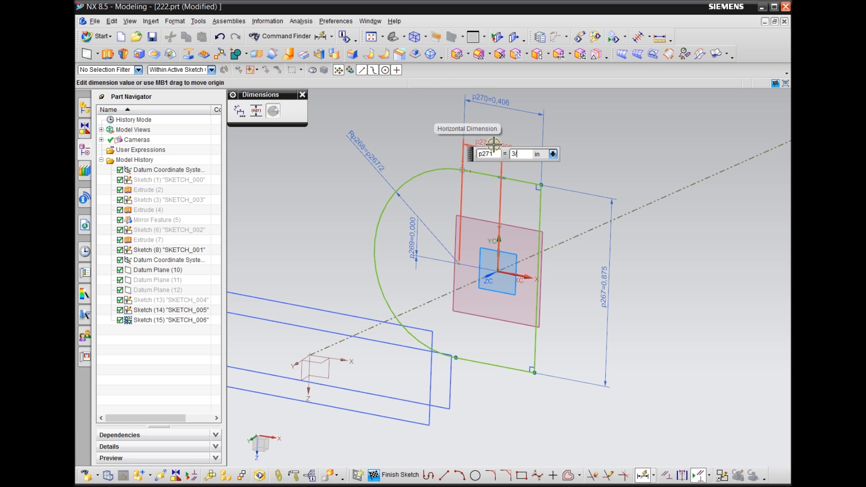
{"action": "key", "text": "Return"}
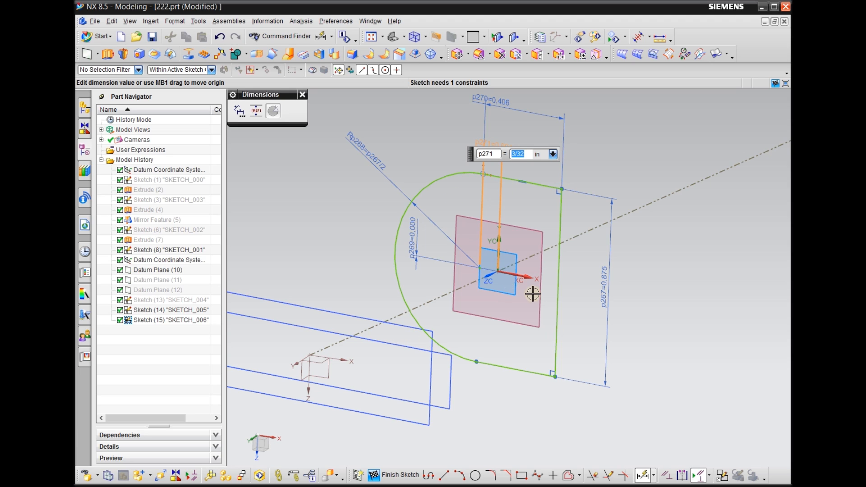
{"action": "left_click", "coordinate": [302, 94]}
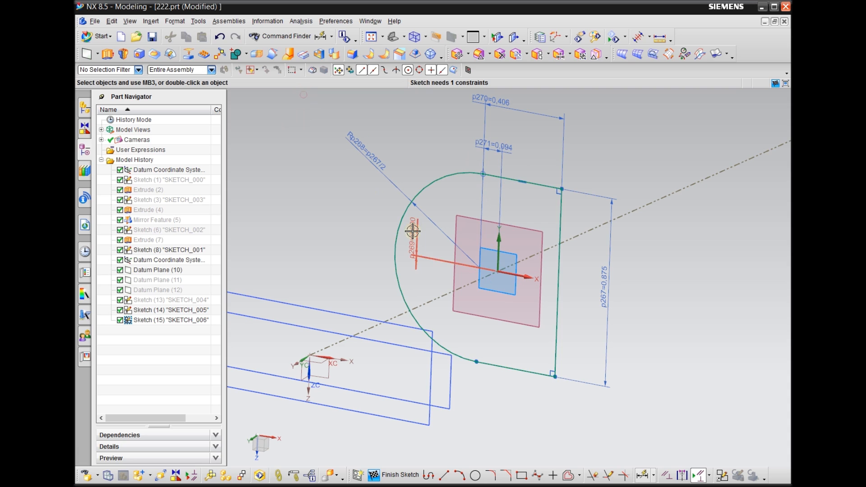
Offset the profile's upper line, arc and lower line inward by 0.09375 in.
{"action": "left_click", "coordinate": [566, 479]}
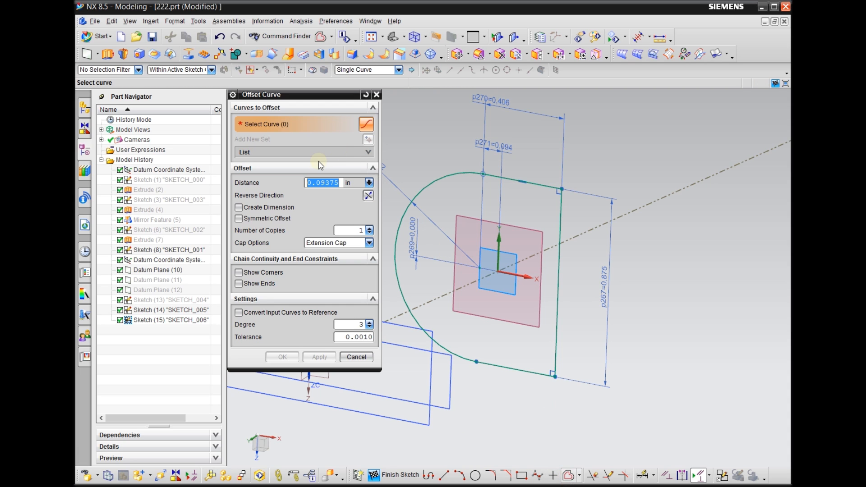
{"action": "left_click", "coordinate": [521, 184]}
{"action": "left_click", "coordinate": [442, 178]}
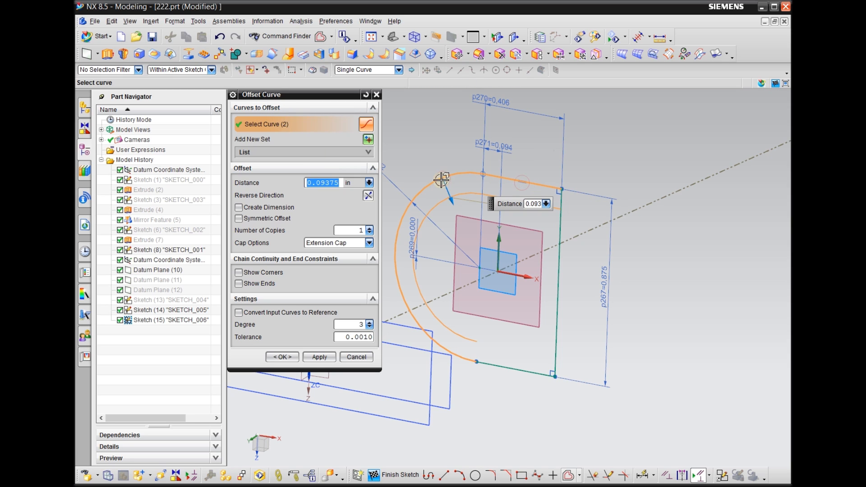
{"action": "left_click", "coordinate": [494, 366]}
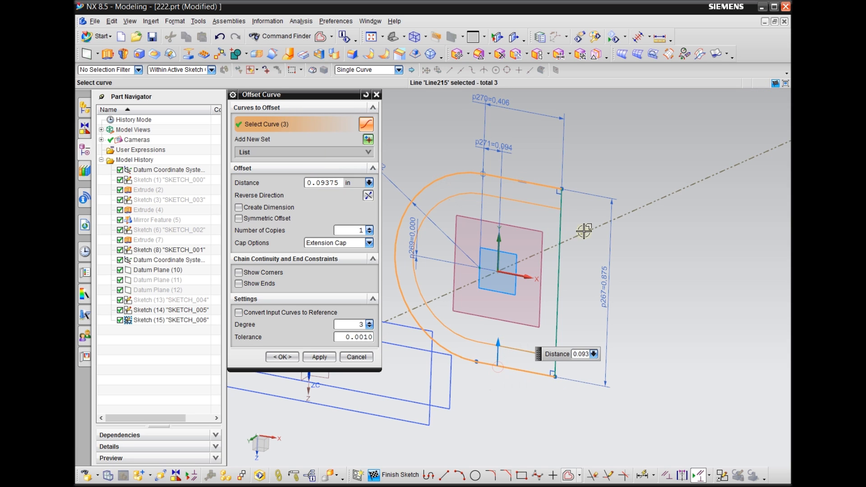
{"action": "left_click", "coordinate": [283, 357]}
{"action": "scroll", "coordinate": [445, 358], "scroll_direction": "down", "scroll_amount": 2}
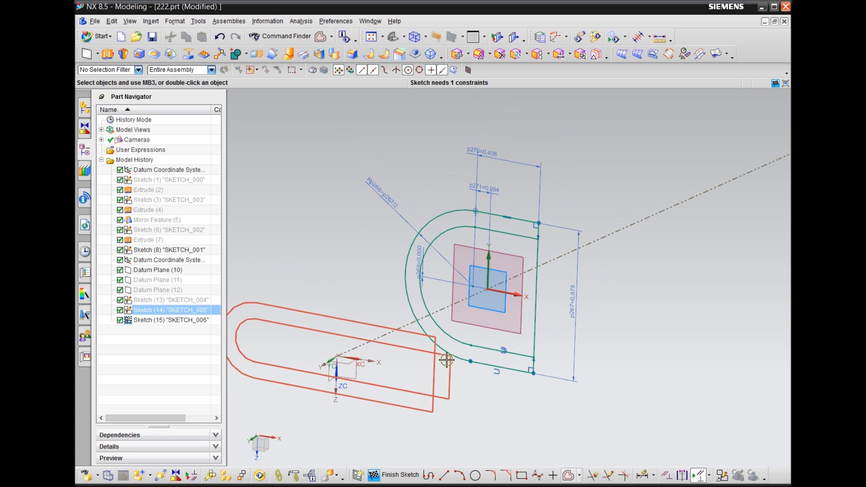
Start the Line command and bring the hidden SKETCH_004 back into view as a reference.
{"action": "left_click", "coordinate": [444, 475]}
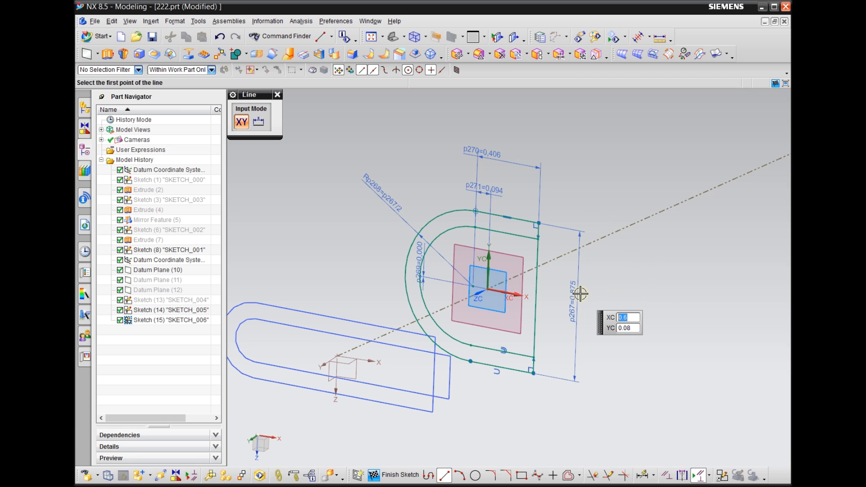
{"action": "key", "text": "shift+F8"}
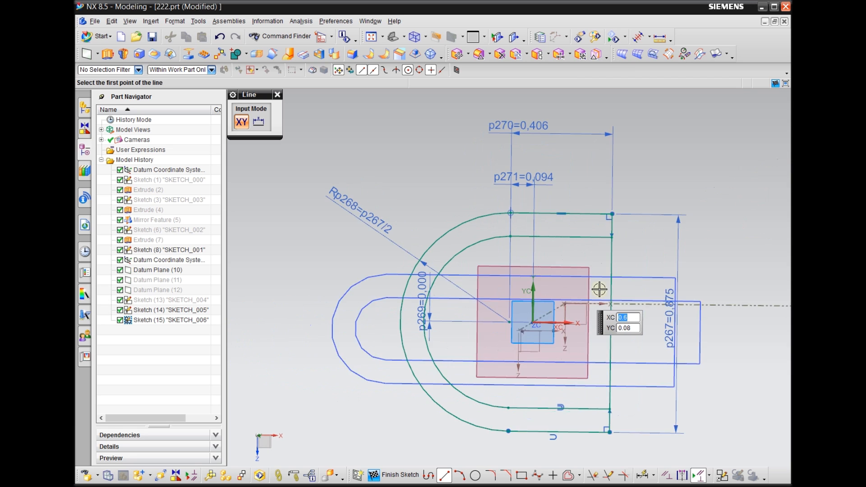
{"action": "scroll", "coordinate": [334, 258], "scroll_direction": "down", "scroll_amount": 4}
{"action": "scroll", "coordinate": [594, 269], "scroll_direction": "up", "scroll_amount": 4}
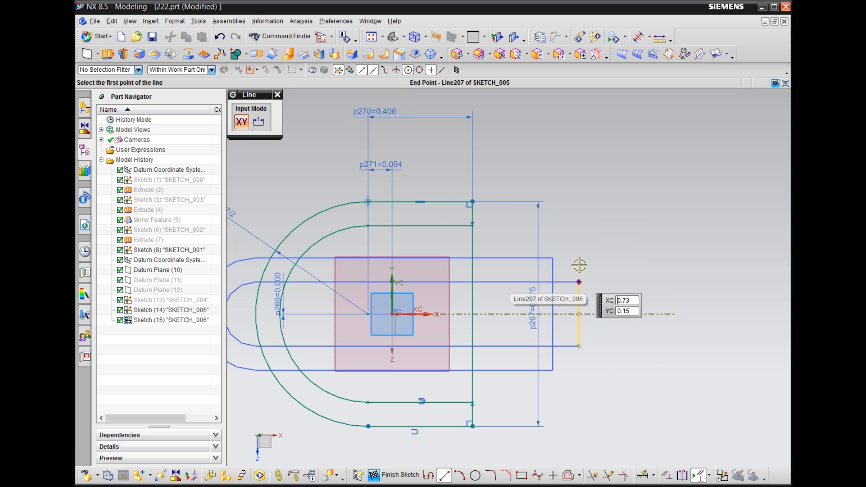
{"action": "scroll", "coordinate": [599, 332], "scroll_direction": "down", "scroll_amount": 3}
{"action": "mouse_move", "coordinate": [599, 332]}
{"action": "middle_mouse_down"}
{"action": "mouse_move", "coordinate": [596, 352]}
{"action": "mouse_move", "coordinate": [596, 273]}
{"action": "mouse_move", "coordinate": [555, 157]}
{"action": "middle_mouse_up"}
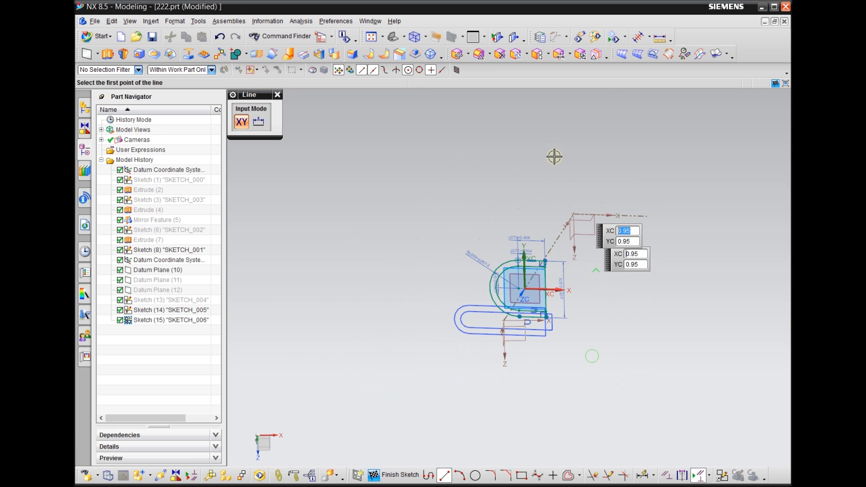
{"action": "left_click", "coordinate": [614, 38]}
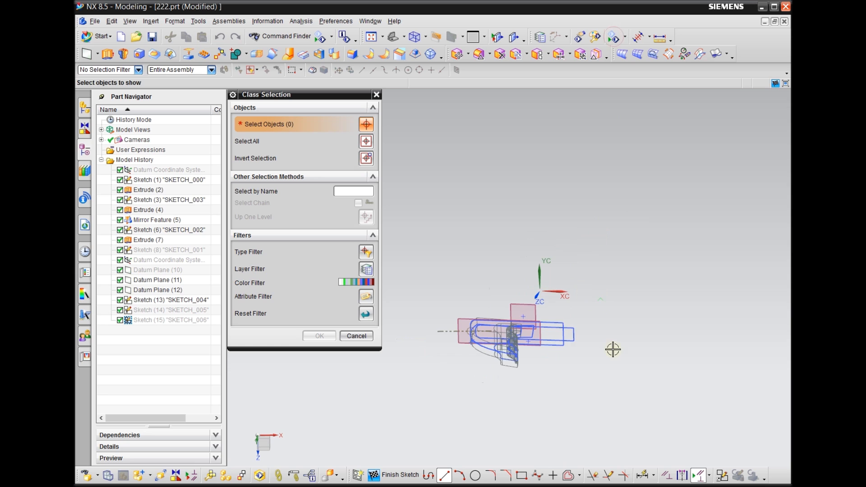
{"action": "scroll", "coordinate": [572, 352], "scroll_direction": "up", "scroll_amount": 3}
{"action": "left_click", "coordinate": [572, 325]}
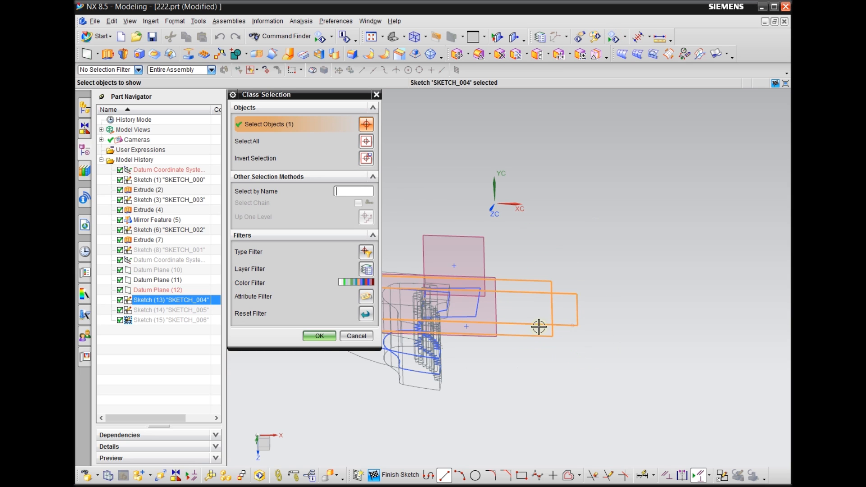
{"action": "left_click", "coordinate": [321, 339]}
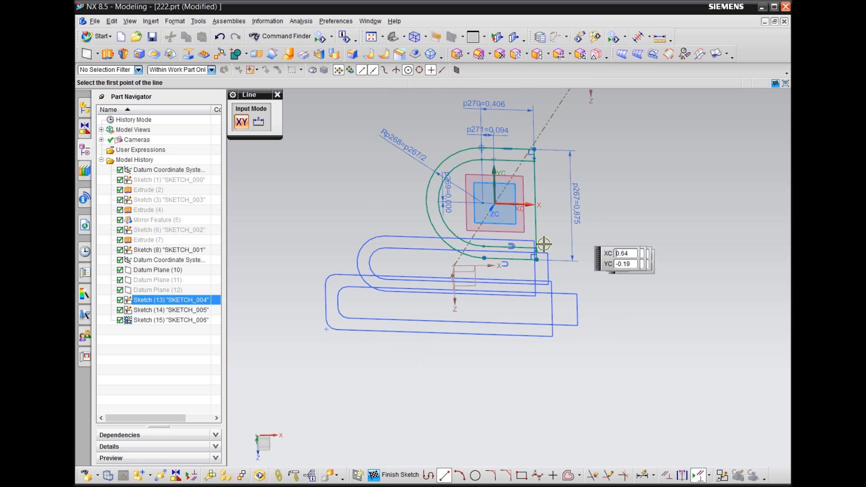
Draw a vertical line joining the two end corners of SKETCH_004's protruding inner outline, snapping to its end points.
{"action": "scroll", "coordinate": [519, 234], "scroll_direction": "up", "scroll_amount": 4}
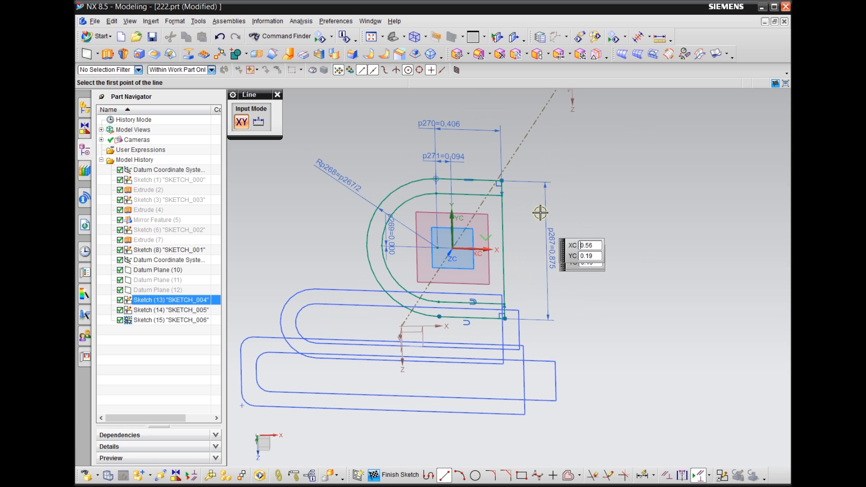
{"action": "middle_click_drag", "start_coordinate": [588, 253], "coordinate": [590, 246]}
{"action": "scroll", "coordinate": [566, 237], "scroll_direction": "up", "scroll_amount": 1}
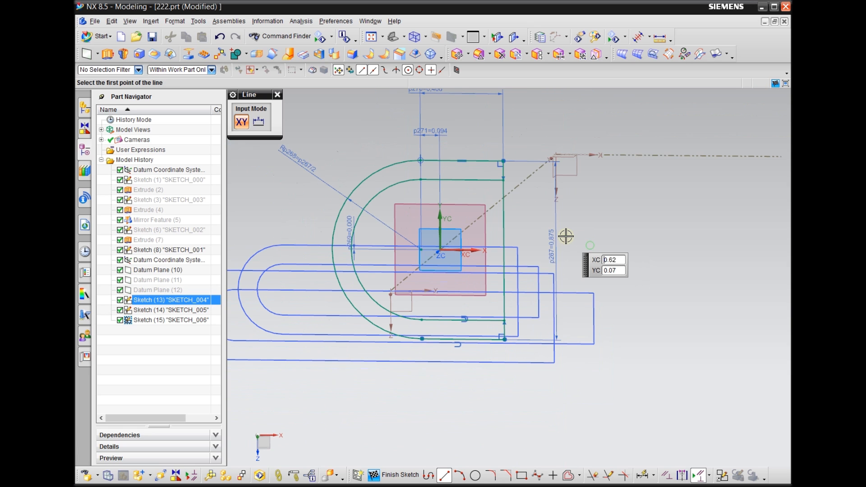
{"action": "key", "text": "F8"}
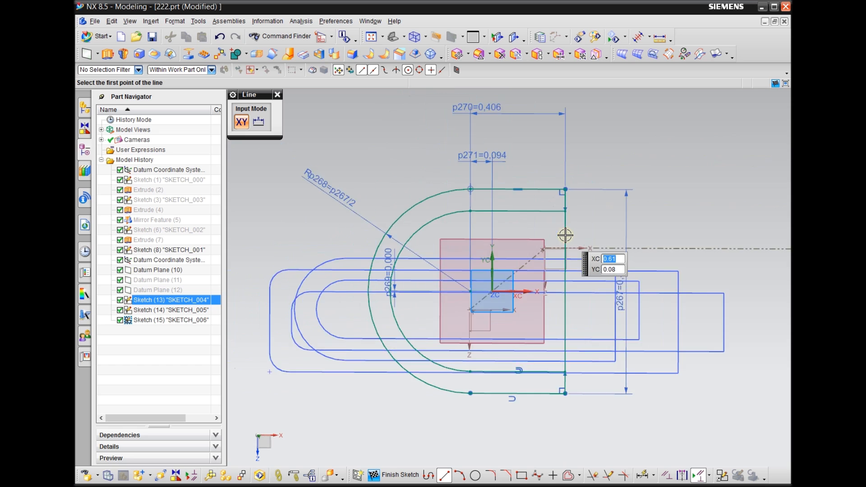
{"action": "scroll", "coordinate": [333, 242], "scroll_direction": "down", "scroll_amount": 2}
{"action": "scroll", "coordinate": [602, 273], "scroll_direction": "up", "scroll_amount": 2}
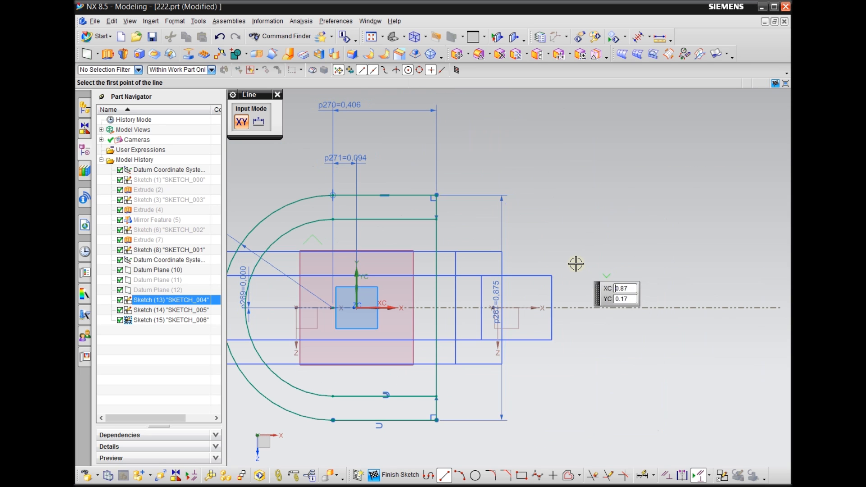
{"action": "left_click", "coordinate": [551, 276]}
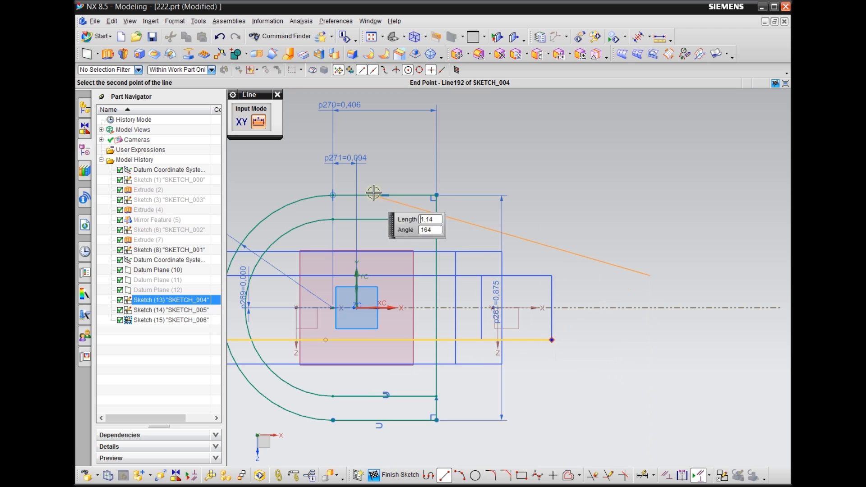
{"action": "left_click", "coordinate": [552, 339]}
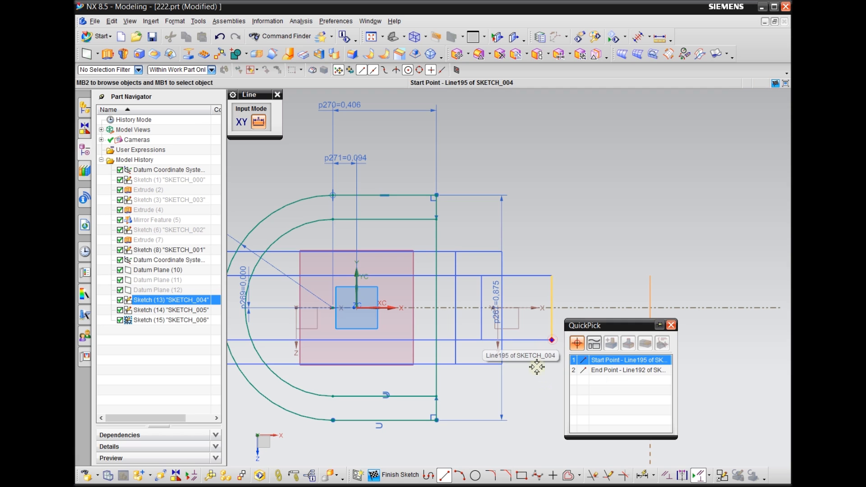
{"action": "left_click", "coordinate": [591, 363]}
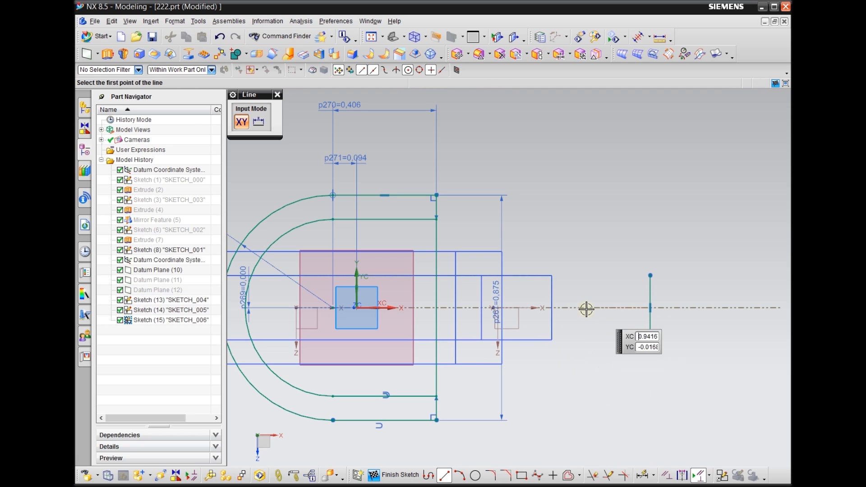
Examine the new vertical line's position relative to the D-shaped profile and the other sketches from several views.
{"action": "middle_click_drag", "start_coordinate": [586, 305], "coordinate": [603, 325]}
{"action": "middle_click_drag", "start_coordinate": [609, 360], "coordinate": [608, 370]}
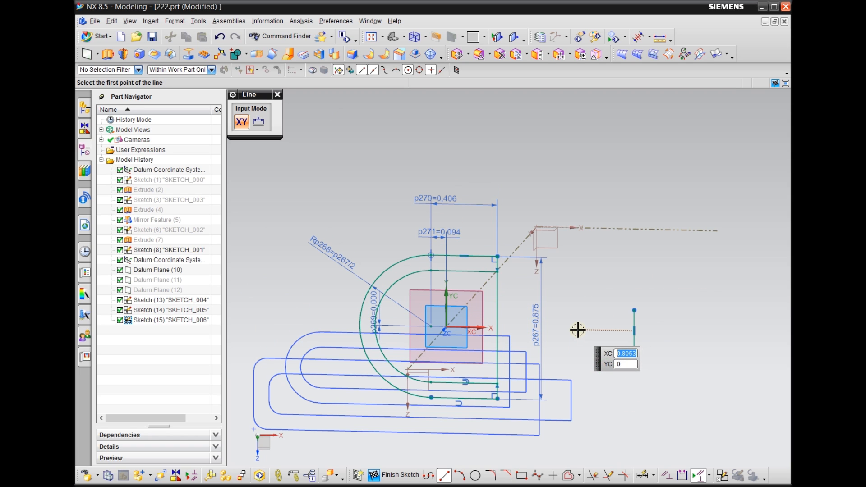
{"action": "key", "text": "F8"}
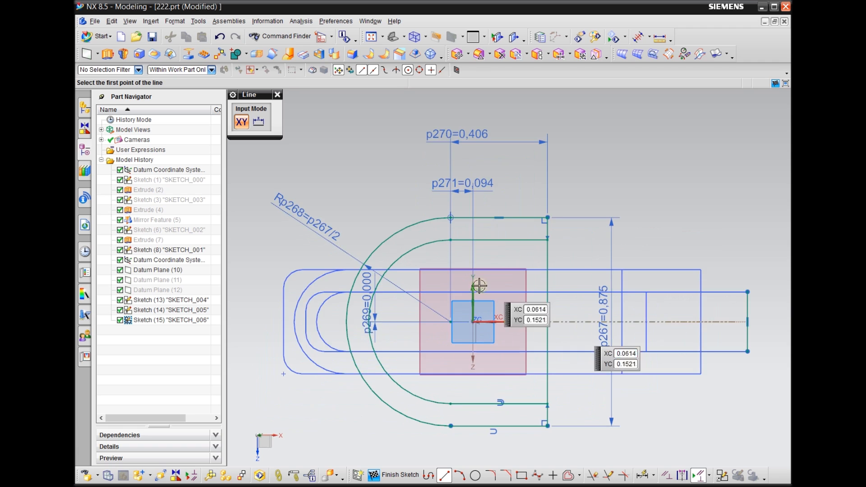
{"action": "scroll", "coordinate": [333, 292], "scroll_direction": "down", "scroll_amount": 2}
{"action": "scroll", "coordinate": [613, 298], "scroll_direction": "up", "scroll_amount": 2}
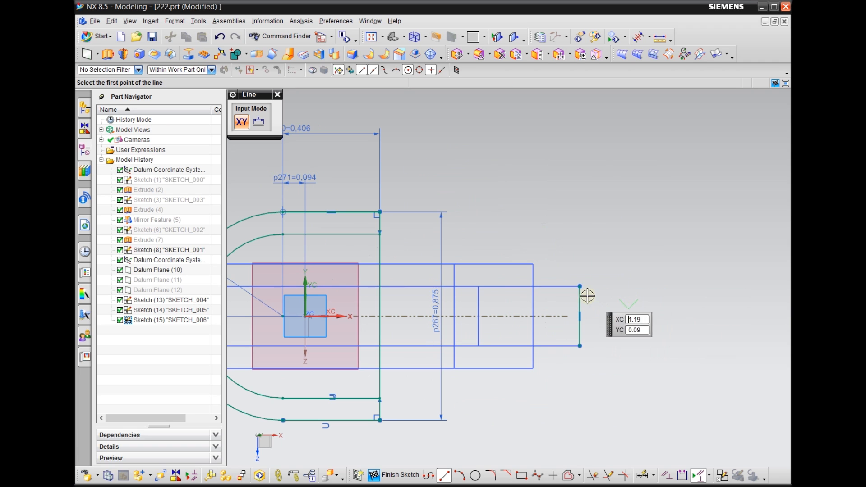
{"action": "scroll", "coordinate": [582, 361], "scroll_direction": "down", "scroll_amount": 1}
{"action": "middle_click_drag", "start_coordinate": [591, 400], "coordinate": [586, 401]}
{"action": "key", "text": "F8"}
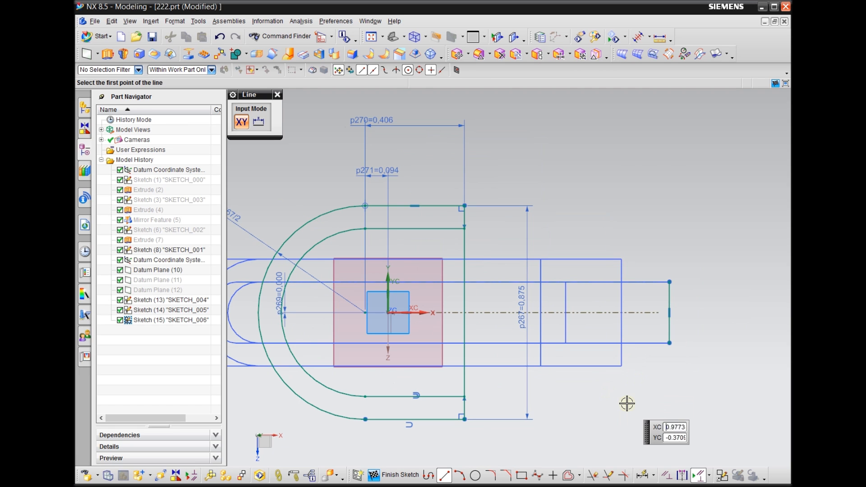
{"action": "scroll", "coordinate": [625, 402], "scroll_direction": "down", "scroll_amount": 1}
{"action": "mouse_move", "coordinate": [615, 401]}
{"action": "middle_mouse_down"}
{"action": "mouse_move", "coordinate": [607, 408]}
{"action": "mouse_move", "coordinate": [607, 327]}
{"action": "mouse_move", "coordinate": [621, 394]}
{"action": "mouse_move", "coordinate": [583, 399]}
{"action": "mouse_move", "coordinate": [594, 433]}
{"action": "mouse_move", "coordinate": [587, 406]}
{"action": "middle_mouse_up"}
{"action": "scroll", "coordinate": [638, 270], "scroll_direction": "up", "scroll_amount": 1}
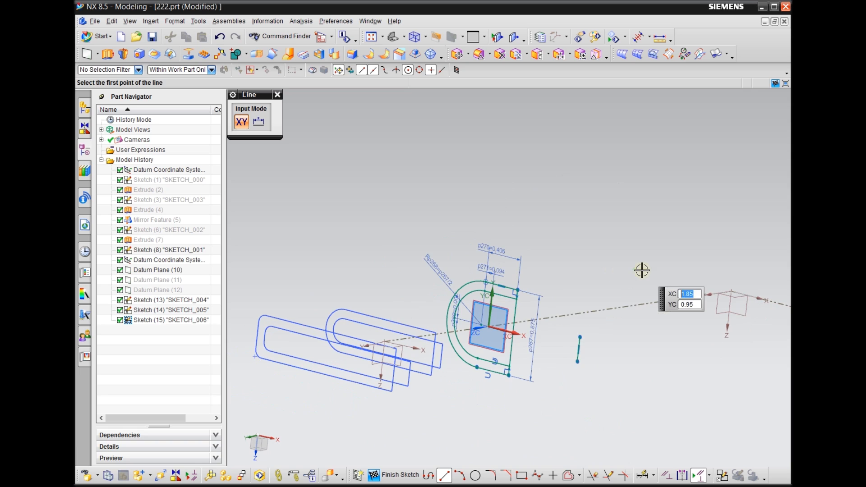
Quick Extend the offset outline's upper and lower lines to the new vertical line as the boundary.
{"action": "scroll", "coordinate": [441, 382], "scroll_direction": "down", "scroll_amount": 1}
{"action": "scroll", "coordinate": [607, 298], "scroll_direction": "down", "scroll_amount": 2}
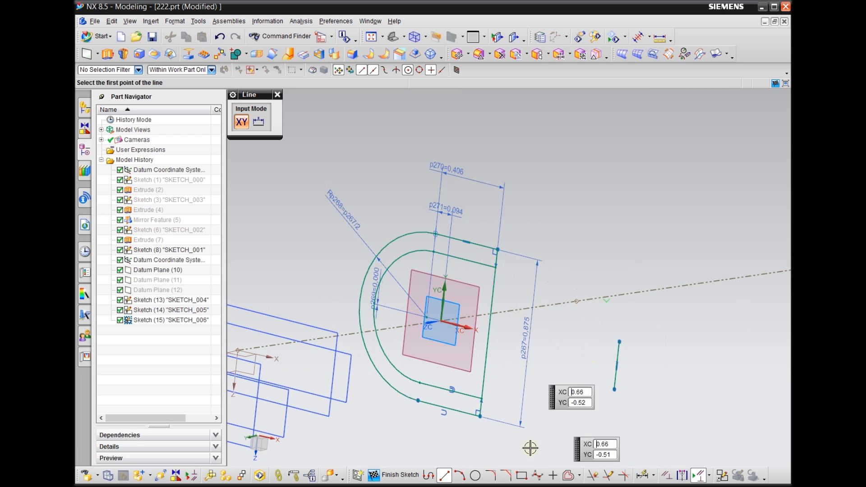
{"action": "left_click", "coordinate": [609, 476]}
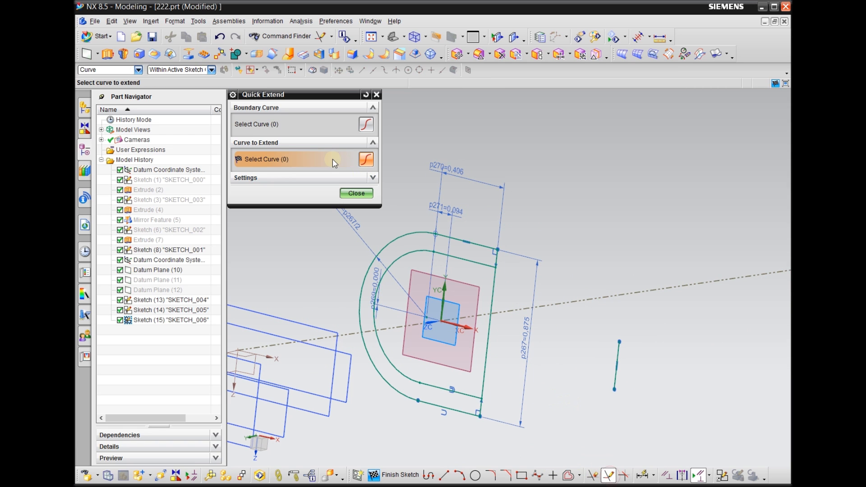
{"action": "left_click", "coordinate": [310, 129]}
{"action": "left_click", "coordinate": [617, 353]}
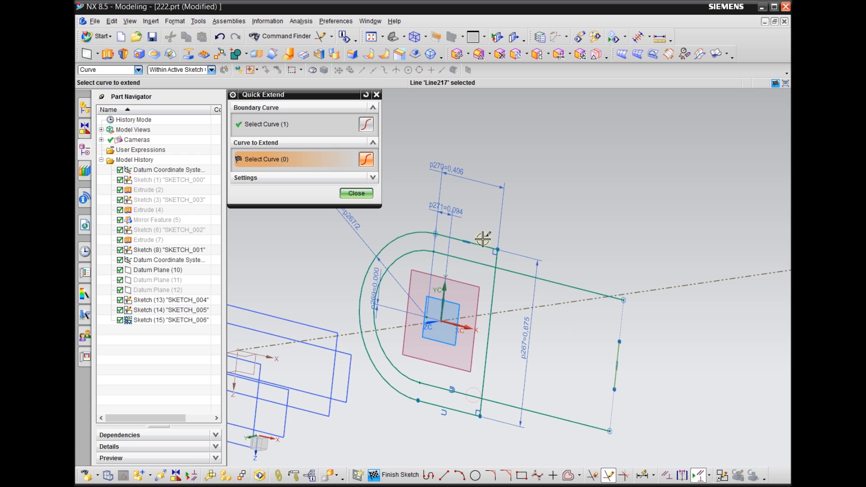
{"action": "left_click", "coordinate": [309, 132]}
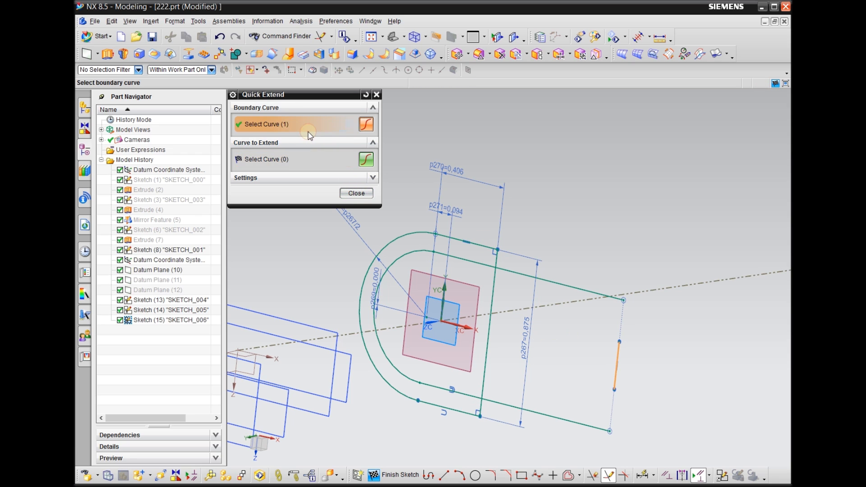
{"action": "left_click", "coordinate": [357, 193]}
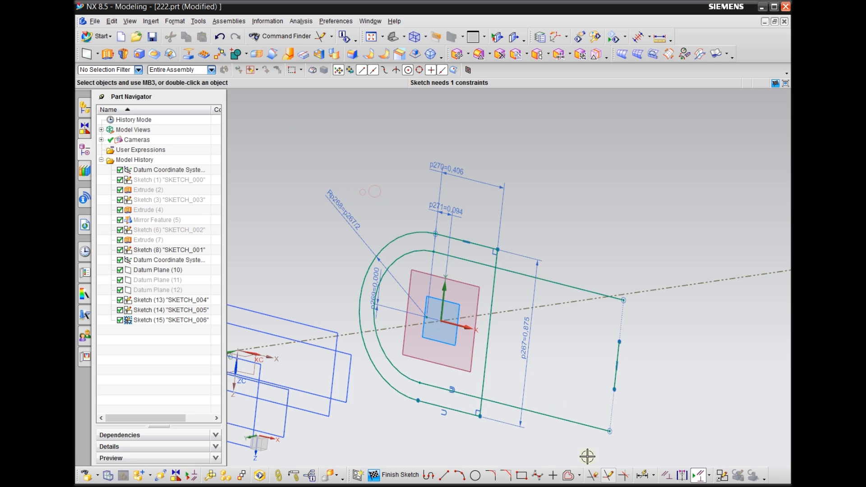
Extend the vertical line at both ends to meet the lengthened lines and close the inner outline.
{"action": "left_click", "coordinate": [610, 475]}
{"action": "left_click", "coordinate": [614, 359]}
{"action": "left_click", "coordinate": [356, 193]}
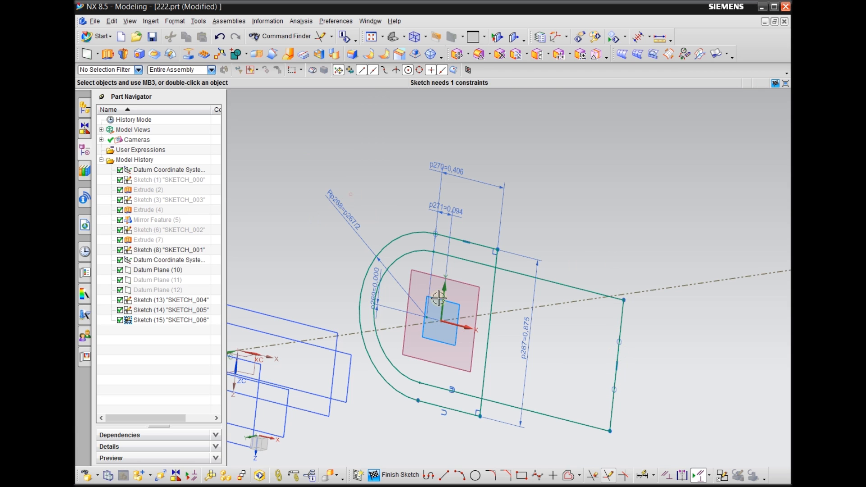
Check the closed inner outline against the neighbouring sketches and finish the sketch on Datum Plane (10).
{"action": "scroll", "coordinate": [554, 358], "scroll_direction": "down", "scroll_amount": 4}
{"action": "middle_click_drag", "start_coordinate": [545, 343], "coordinate": [535, 411]}
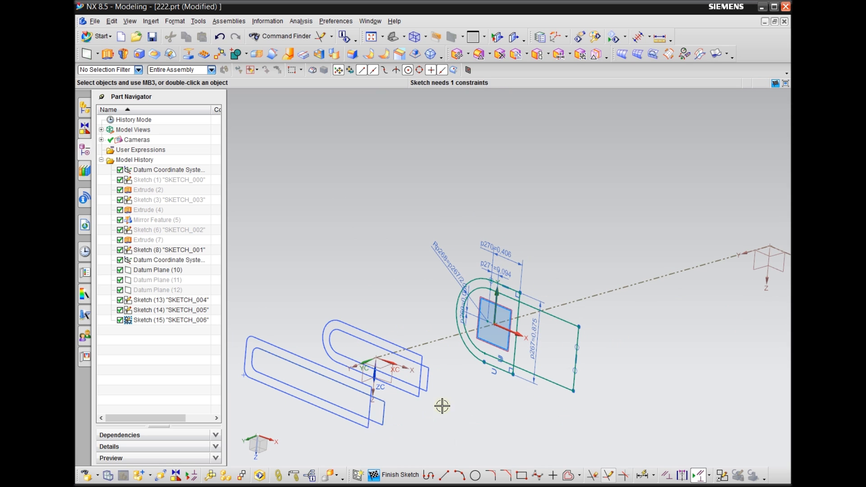
{"action": "mouse_move", "coordinate": [387, 411]}
{"action": "middle_mouse_down"}
{"action": "mouse_move", "coordinate": [512, 406]}
{"action": "mouse_move", "coordinate": [538, 418]}
{"action": "mouse_move", "coordinate": [522, 456]}
{"action": "mouse_move", "coordinate": [535, 475]}
{"action": "middle_mouse_up"}
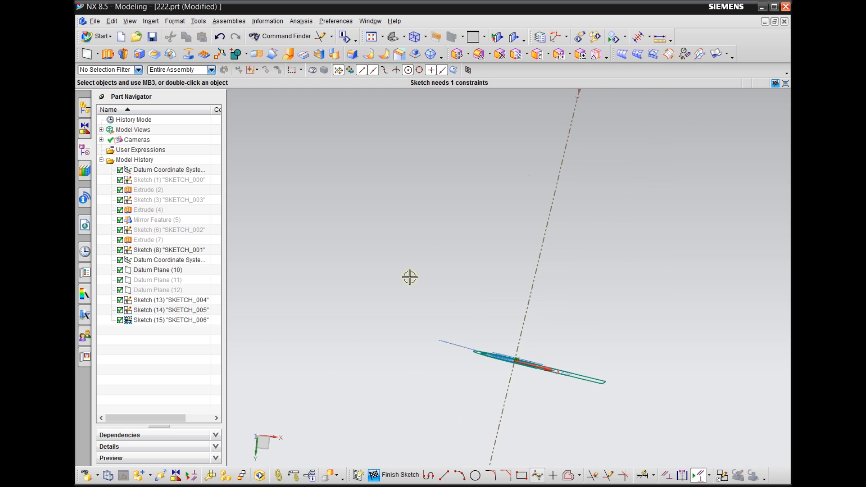
{"action": "scroll", "coordinate": [411, 271], "scroll_direction": "down", "scroll_amount": 2}
{"action": "key", "text": "F8"}
{"action": "scroll", "coordinate": [439, 230], "scroll_direction": "up", "scroll_amount": 3}
{"action": "scroll", "coordinate": [493, 314], "scroll_direction": "down", "scroll_amount": 5}
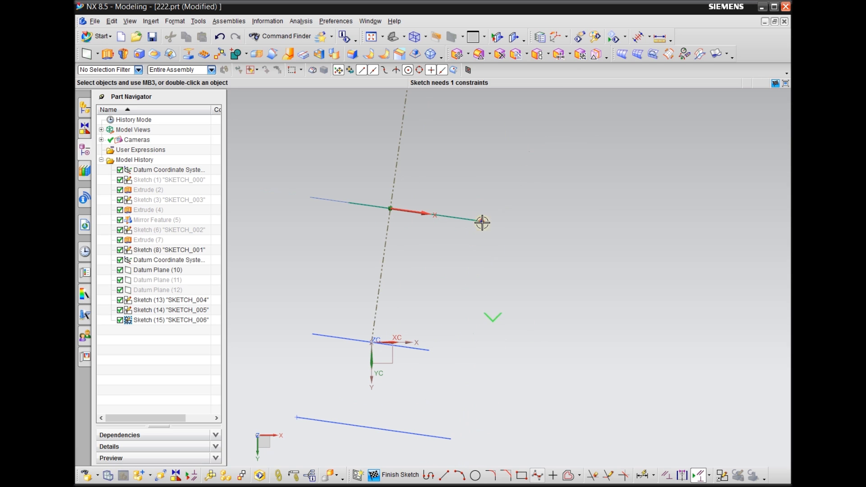
{"action": "middle_click_drag", "start_coordinate": [479, 379], "coordinate": [462, 418]}
{"action": "left_click", "coordinate": [400, 474]}
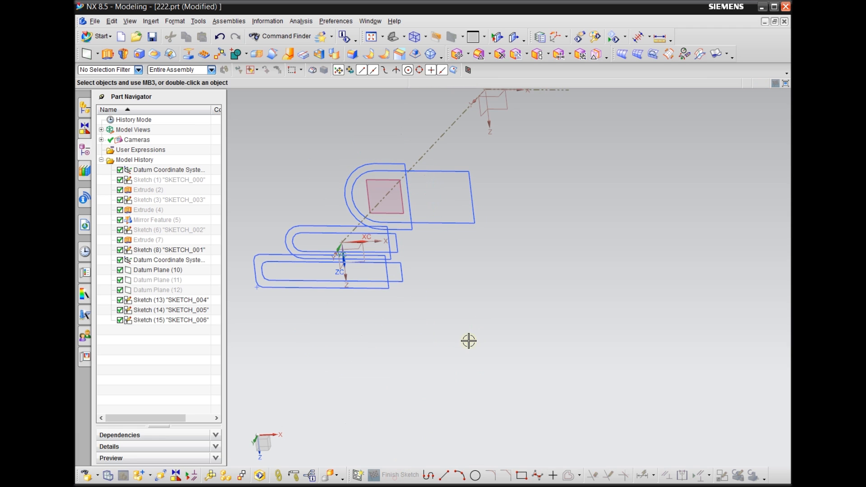
Open SKETCH_005 for editing, examine how its end line aligns with the other outlines, and exit the sketch.
{"action": "double_click", "coordinate": [393, 246]}
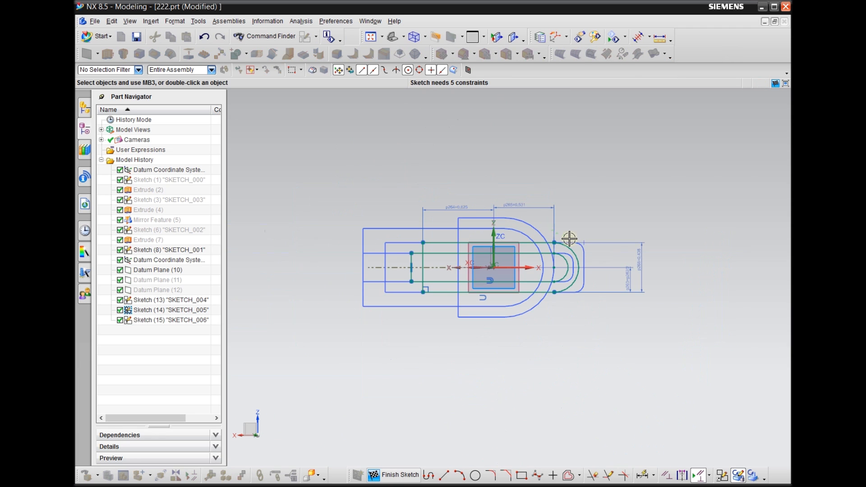
{"action": "scroll", "coordinate": [406, 253], "scroll_direction": "down", "scroll_amount": 5}
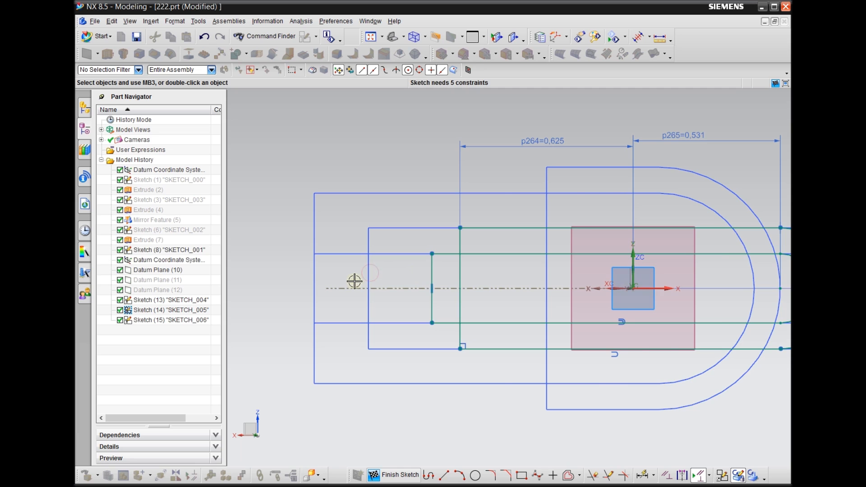
{"action": "scroll", "coordinate": [355, 280], "scroll_direction": "up", "scroll_amount": 1}
{"action": "scroll", "coordinate": [405, 274], "scroll_direction": "down", "scroll_amount": 2}
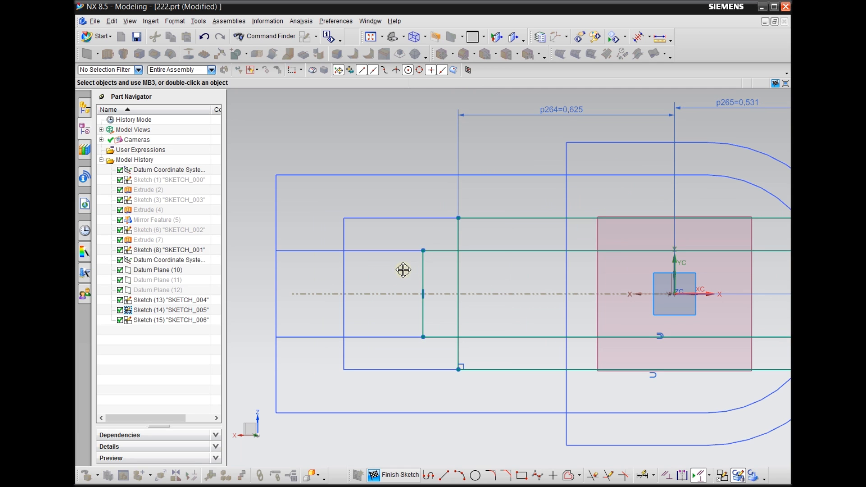
{"action": "scroll", "coordinate": [377, 285], "scroll_direction": "up", "scroll_amount": 2}
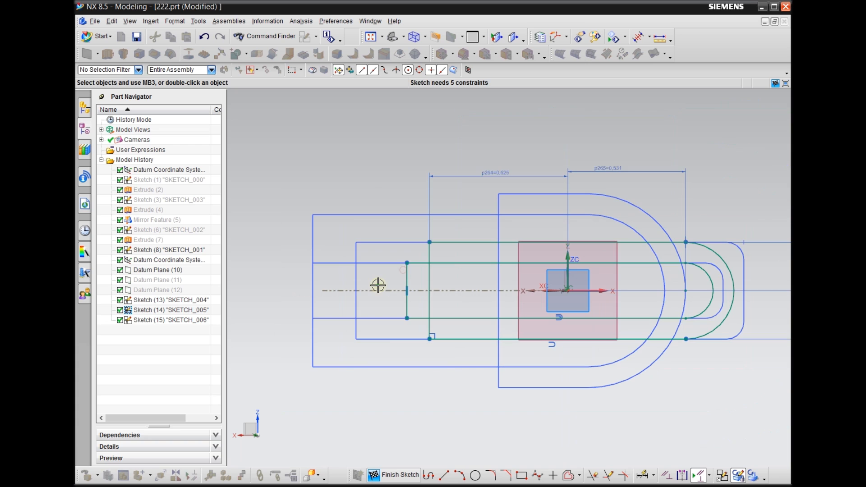
{"action": "left_click", "coordinate": [382, 474]}
Show the hidden SKETCH_000 together with the three slot-like profile sketches.
{"action": "mouse_move", "coordinate": [451, 387]}
{"action": "middle_mouse_down"}
{"action": "mouse_move", "coordinate": [502, 401]}
{"action": "mouse_move", "coordinate": [419, 290]}
{"action": "mouse_move", "coordinate": [524, 426]}
{"action": "mouse_move", "coordinate": [494, 406]}
{"action": "mouse_move", "coordinate": [492, 426]}
{"action": "mouse_move", "coordinate": [488, 416]}
{"action": "middle_mouse_up"}
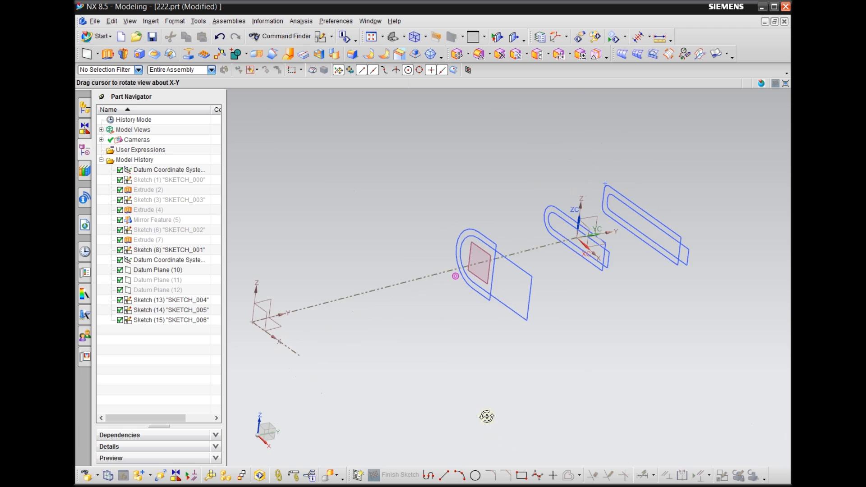
{"action": "scroll", "coordinate": [546, 321], "scroll_direction": "down", "scroll_amount": 2}
{"action": "middle_click_drag", "start_coordinate": [545, 321], "coordinate": [529, 339]}
{"action": "scroll", "coordinate": [531, 339], "scroll_direction": "up", "scroll_amount": 2}
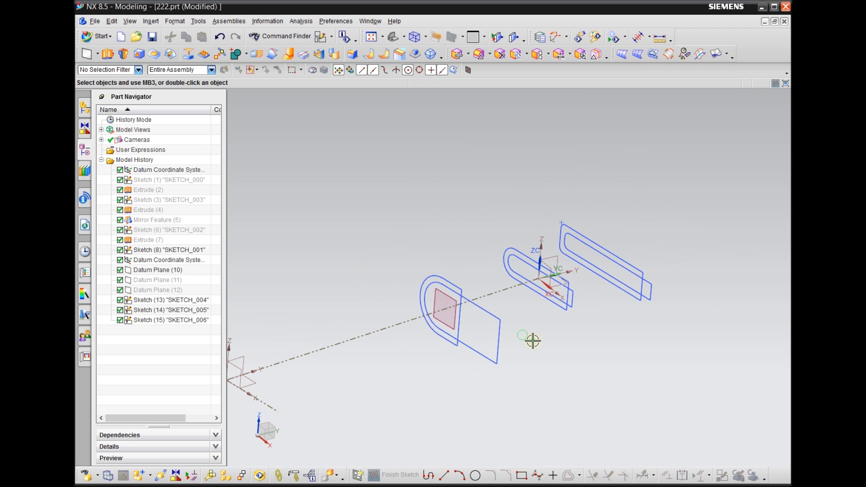
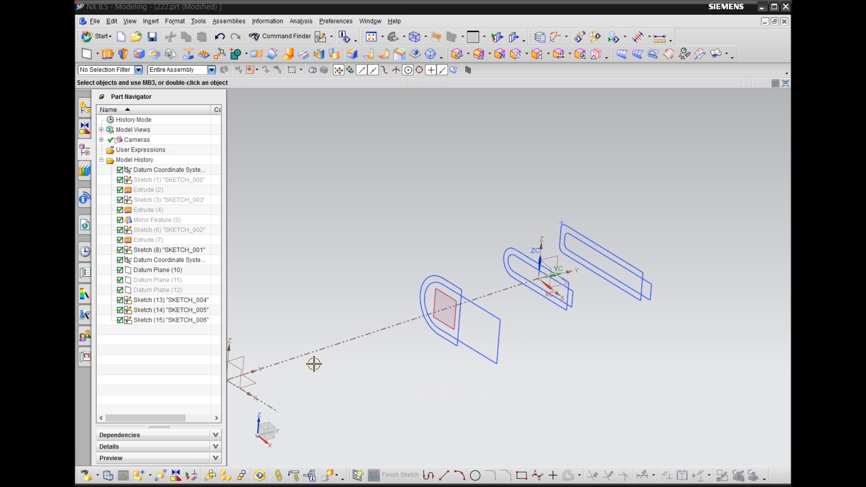
{"action": "left_click", "coordinate": [168, 201]}
{"action": "left_click", "coordinate": [183, 180]}
{"action": "right_click", "coordinate": [182, 180]}
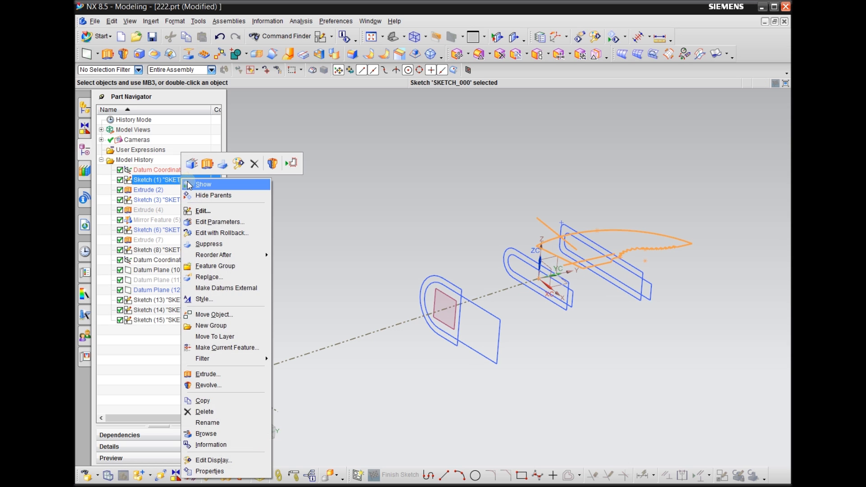
{"action": "left_click", "coordinate": [199, 184]}
{"action": "middle_click_drag", "start_coordinate": [452, 409], "coordinate": [456, 431]}
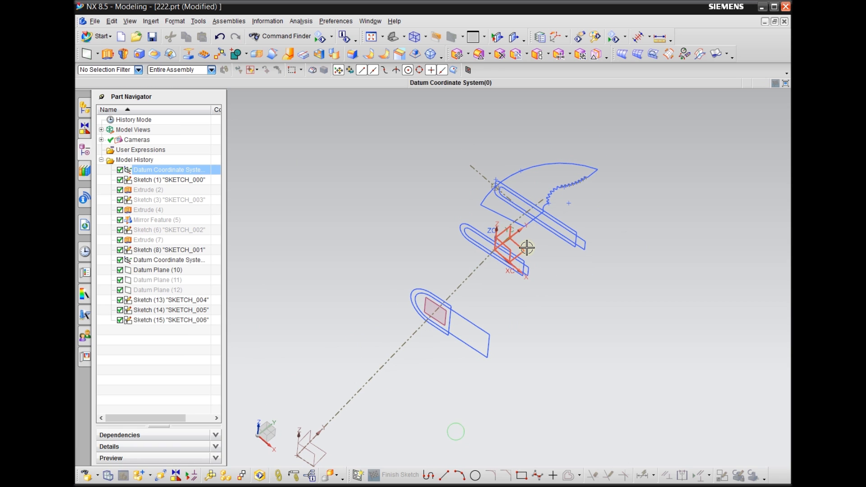
Create a new sketch on the XY plane of the datum coordinate system among the slot-like profiles.
{"action": "scroll", "coordinate": [523, 253], "scroll_direction": "up", "scroll_amount": 2}
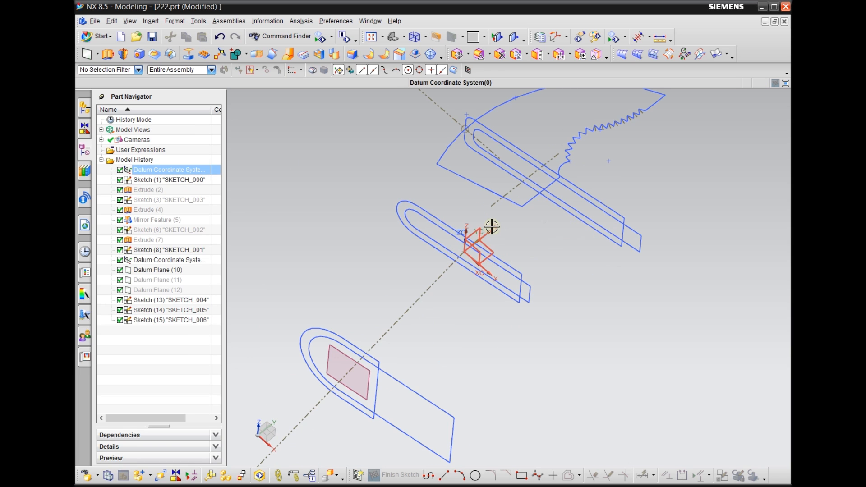
{"action": "scroll", "coordinate": [588, 267], "scroll_direction": "down", "scroll_amount": 1}
{"action": "middle_click_drag", "start_coordinate": [583, 337], "coordinate": [584, 327]}
{"action": "scroll", "coordinate": [535, 270], "scroll_direction": "down", "scroll_amount": 3}
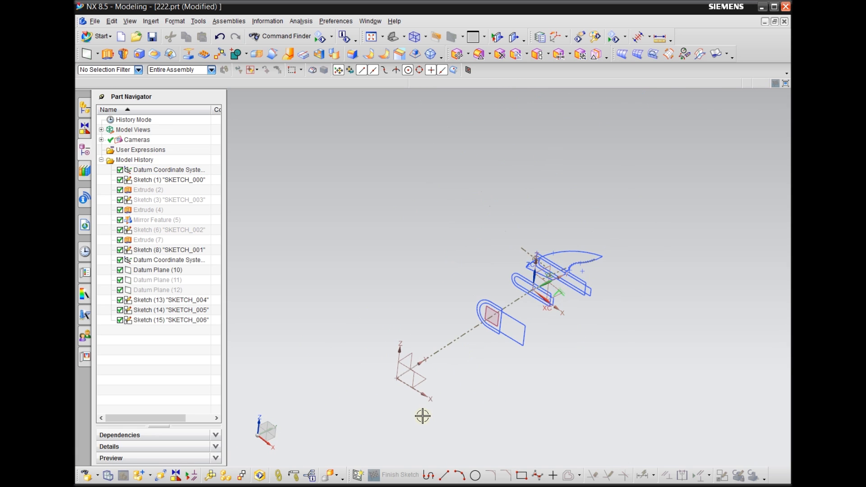
{"action": "scroll", "coordinate": [404, 354], "scroll_direction": "up", "scroll_amount": 3}
{"action": "scroll", "coordinate": [332, 400], "scroll_direction": "down", "scroll_amount": 4}
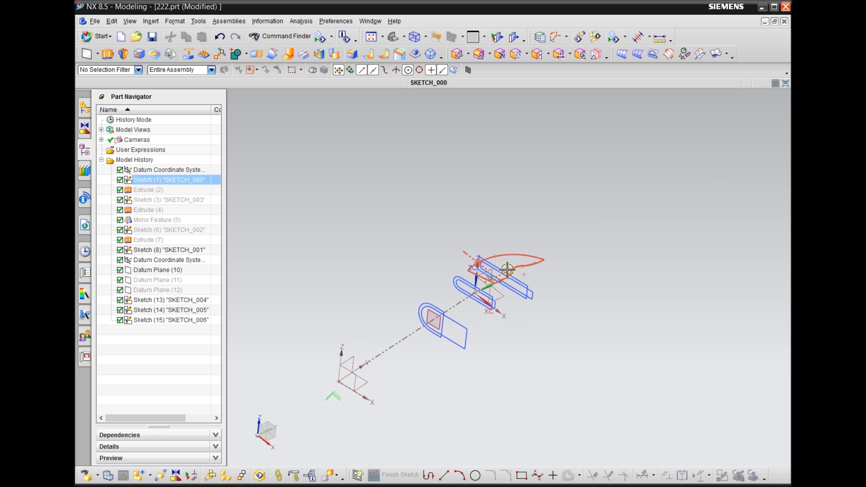
{"action": "scroll", "coordinate": [503, 268], "scroll_direction": "down", "scroll_amount": 2}
{"action": "scroll", "coordinate": [503, 268], "scroll_direction": "up", "scroll_amount": 4}
{"action": "scroll", "coordinate": [503, 268], "scroll_direction": "up", "scroll_amount": 1}
{"action": "left_click", "coordinate": [358, 475]}
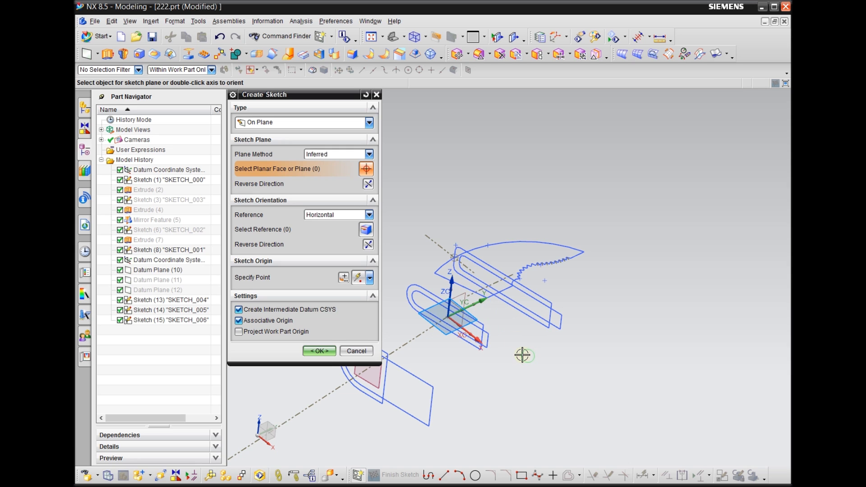
{"action": "left_click", "coordinate": [472, 311]}
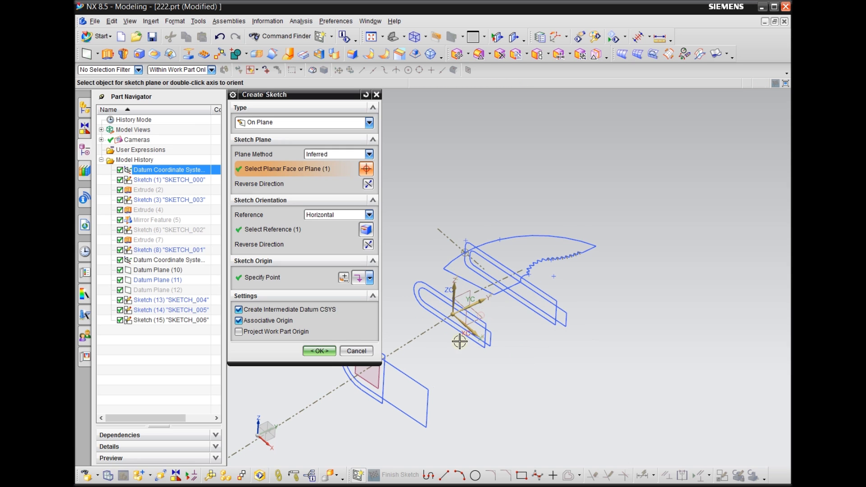
{"action": "left_click", "coordinate": [319, 350]}
Draw a three-point arc through the midpoints of the outer outlines' straight end lines on all three slot-like profiles.
{"action": "mouse_move", "coordinate": [449, 373]}
{"action": "middle_mouse_down"}
{"action": "mouse_move", "coordinate": [434, 377]}
{"action": "mouse_move", "coordinate": [431, 346]}
{"action": "mouse_move", "coordinate": [425, 361]}
{"action": "mouse_move", "coordinate": [461, 329]}
{"action": "mouse_move", "coordinate": [437, 334]}
{"action": "mouse_move", "coordinate": [433, 323]}
{"action": "middle_mouse_up"}
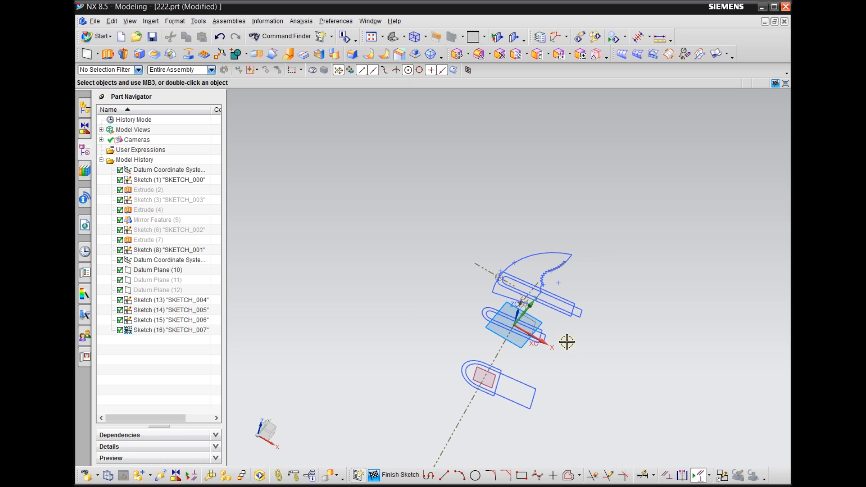
{"action": "scroll", "coordinate": [556, 356], "scroll_direction": "up", "scroll_amount": 4}
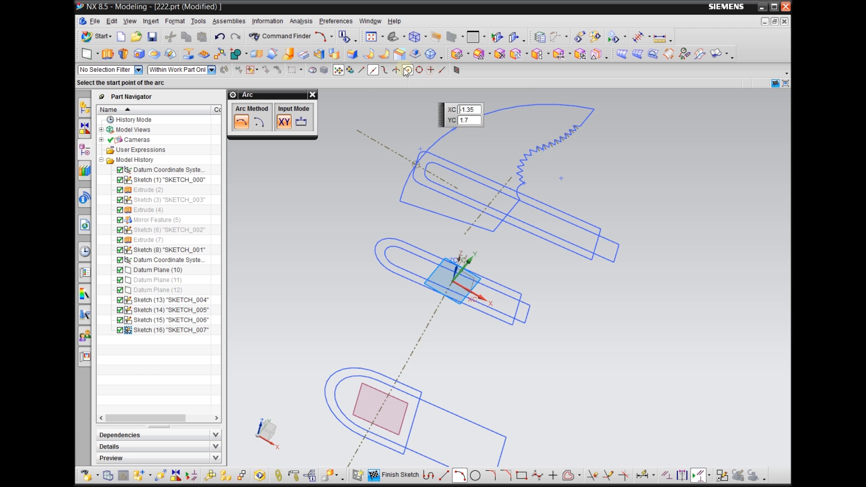
{"action": "scroll", "coordinate": [580, 245], "scroll_direction": "down", "scroll_amount": 3}
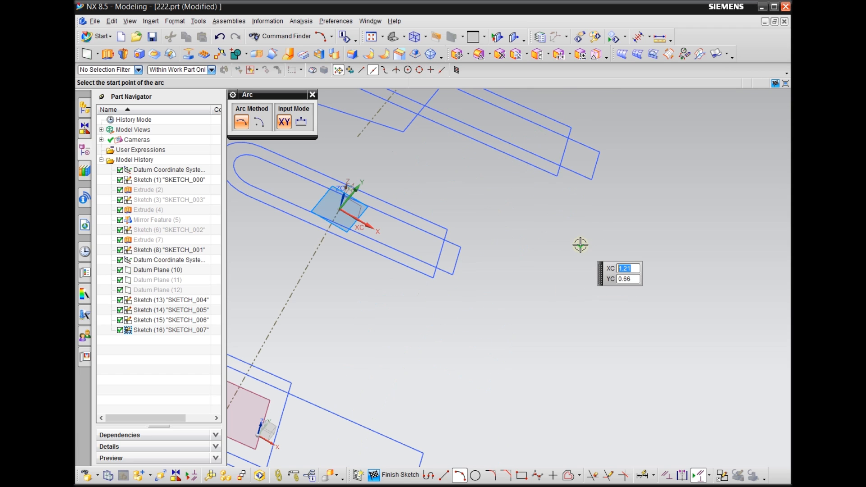
{"action": "left_click", "coordinate": [565, 151]}
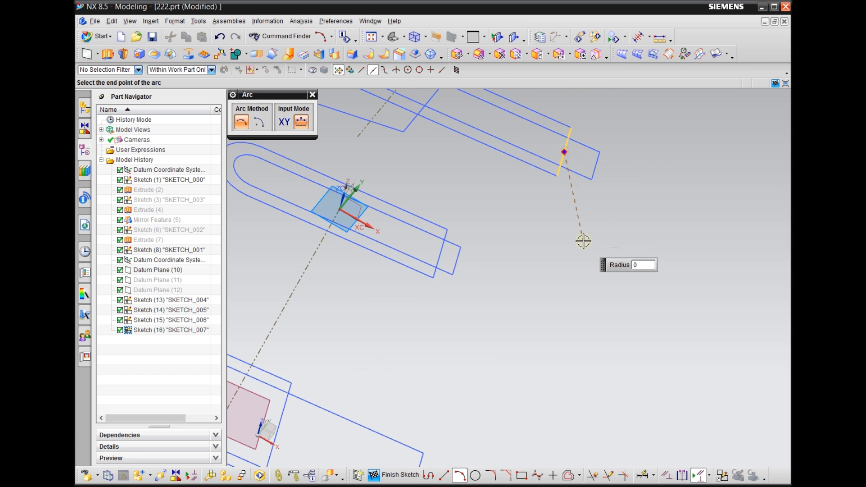
{"action": "left_click", "coordinate": [439, 254]}
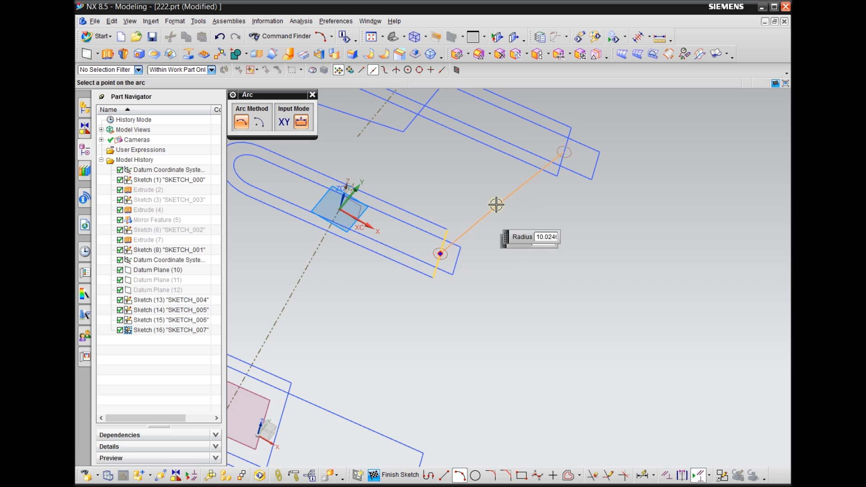
{"action": "scroll", "coordinate": [497, 205], "scroll_direction": "down", "scroll_amount": 2}
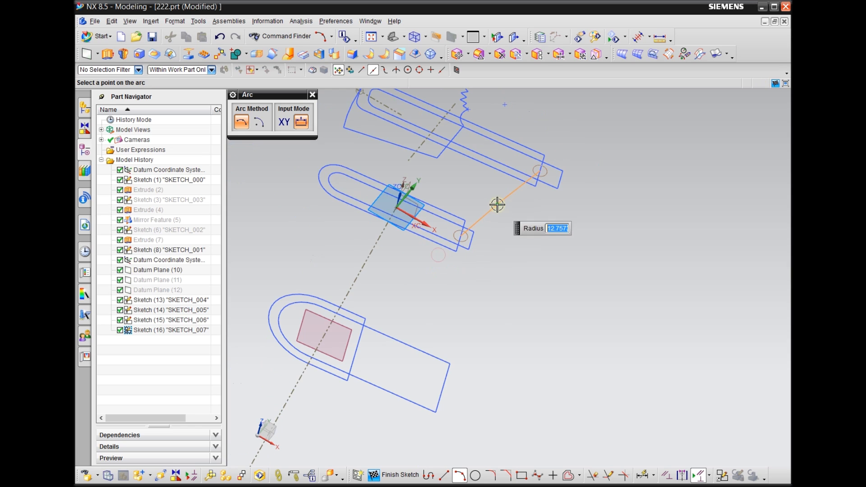
{"action": "left_click", "coordinate": [356, 351]}
{"action": "scroll", "coordinate": [491, 317], "scroll_direction": "down", "scroll_amount": 2}
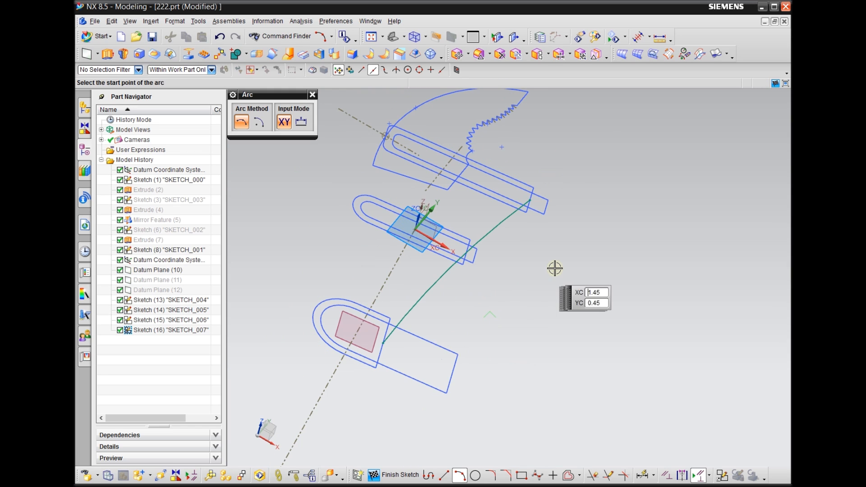
Examine how the arc and the SKETCH_000 outline line up with the three profiles, and leave the Arc command.
{"action": "middle_click_drag", "start_coordinate": [524, 286], "coordinate": [524, 288]}
{"action": "scroll", "coordinate": [354, 159], "scroll_direction": "up", "scroll_amount": 2}
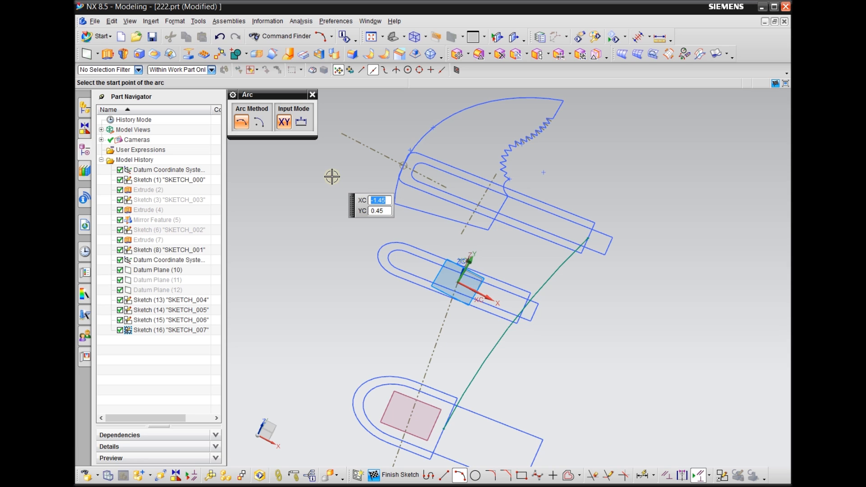
{"action": "middle_click_drag", "start_coordinate": [362, 195], "coordinate": [360, 201]}
{"action": "middle_click_drag", "start_coordinate": [381, 153], "coordinate": [364, 182]}
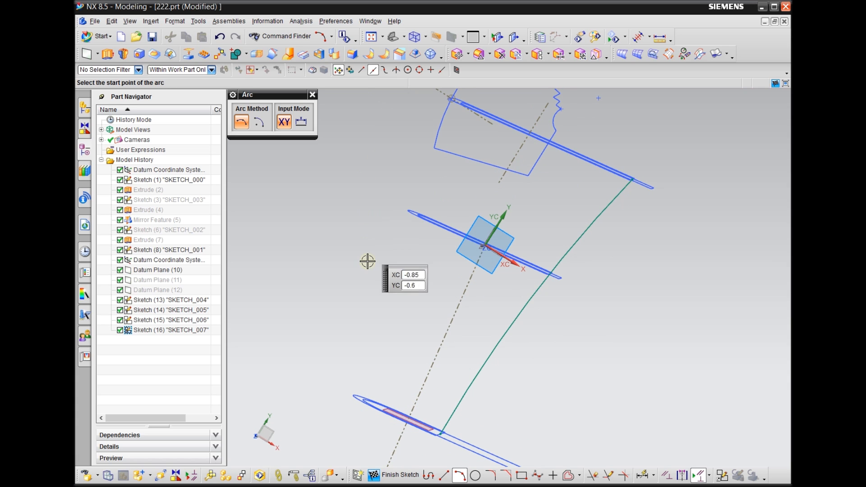
{"action": "mouse_move", "coordinate": [390, 313]}
{"action": "middle_mouse_down"}
{"action": "mouse_move", "coordinate": [396, 319]}
{"action": "mouse_move", "coordinate": [374, 277]}
{"action": "mouse_move", "coordinate": [393, 312]}
{"action": "mouse_move", "coordinate": [370, 288]}
{"action": "middle_mouse_up"}
{"action": "scroll", "coordinate": [352, 202], "scroll_direction": "down", "scroll_amount": 2}
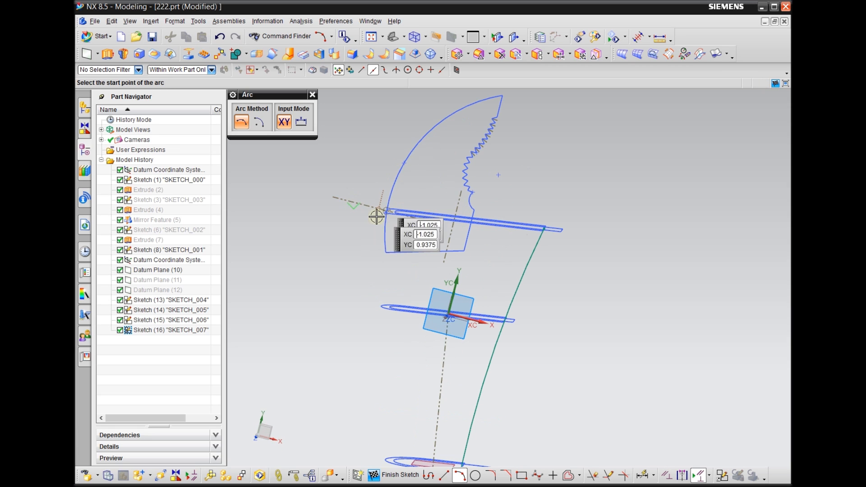
{"action": "mouse_move", "coordinate": [411, 232]}
{"action": "middle_mouse_down"}
{"action": "mouse_move", "coordinate": [348, 216]}
{"action": "mouse_move", "coordinate": [345, 151]}
{"action": "middle_mouse_up"}
{"action": "left_click", "coordinate": [312, 94]}
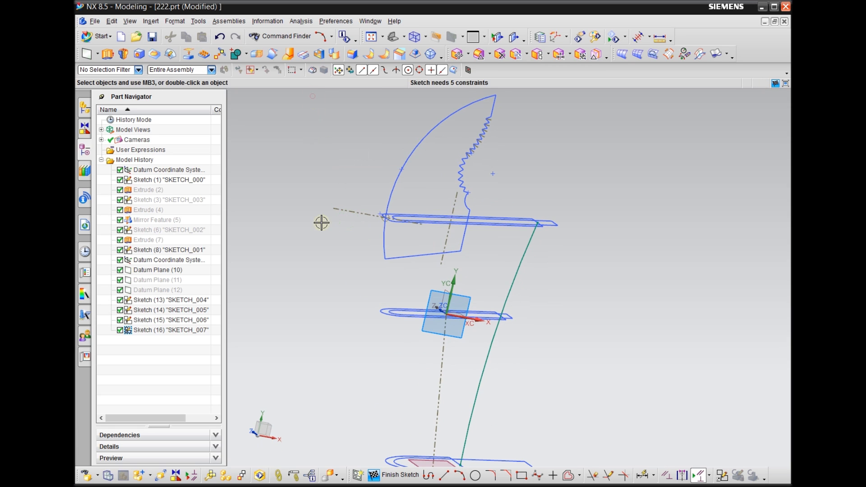
Project the lower curved back edge of SKETCH_000 onto the sketch with Project Curve.
{"action": "scroll", "coordinate": [388, 199], "scroll_direction": "up", "scroll_amount": 1}
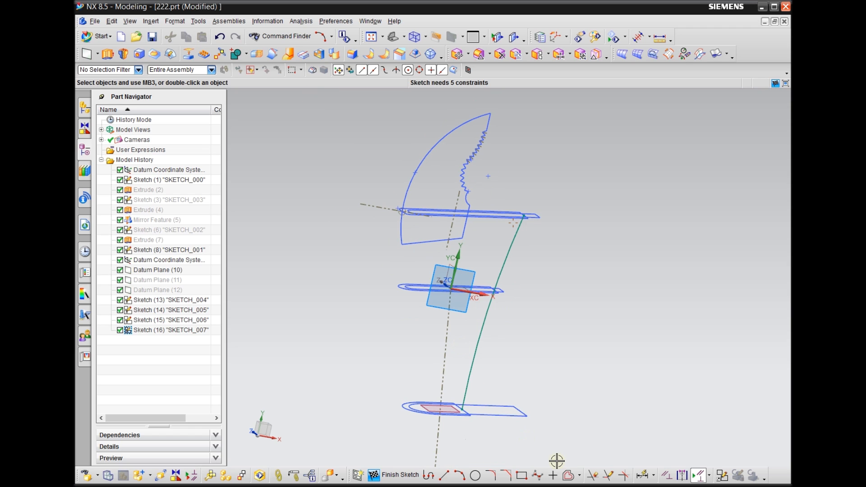
{"action": "left_click", "coordinate": [579, 477]}
{"action": "left_click", "coordinate": [583, 460]}
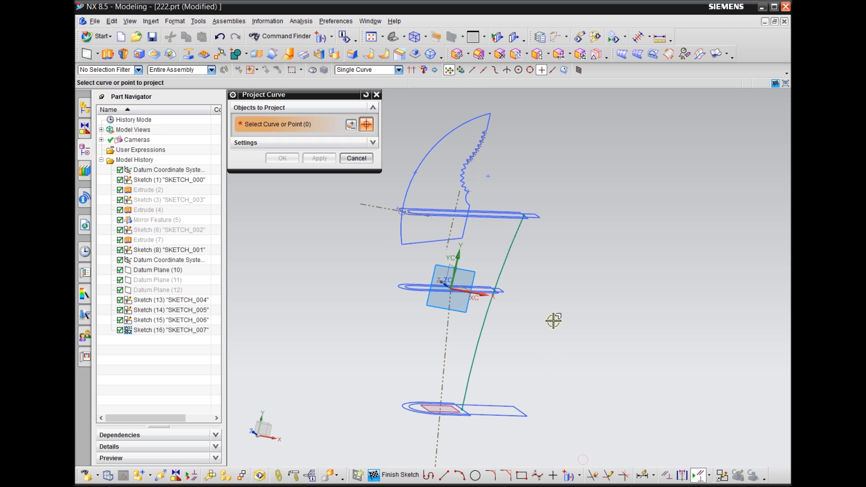
{"action": "middle_click_drag", "start_coordinate": [596, 343], "coordinate": [624, 359]}
{"action": "scroll", "coordinate": [379, 176], "scroll_direction": "down", "scroll_amount": 3}
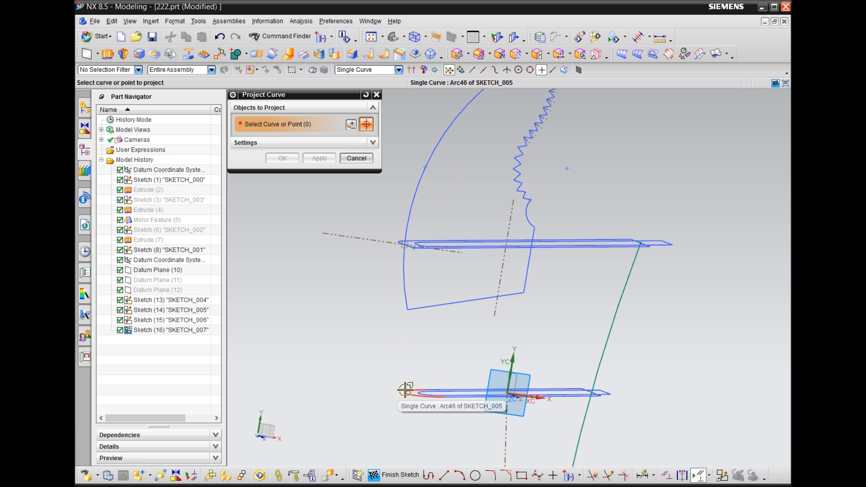
{"action": "left_click", "coordinate": [415, 193]}
{"action": "left_click", "coordinate": [283, 158]}
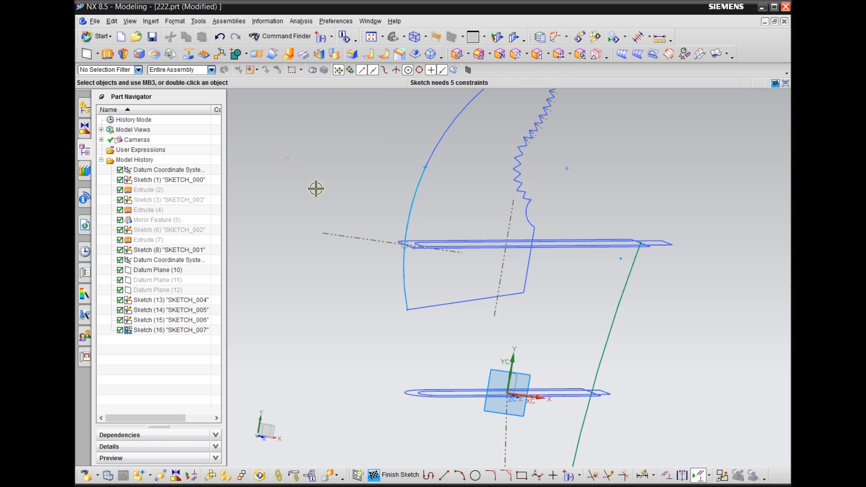
Hide SKETCH_000 and convert the projected curve to a reference curve.
{"action": "scroll", "coordinate": [364, 297], "scroll_direction": "down", "scroll_amount": 1}
{"action": "middle_click_drag", "start_coordinate": [358, 329], "coordinate": [354, 309]}
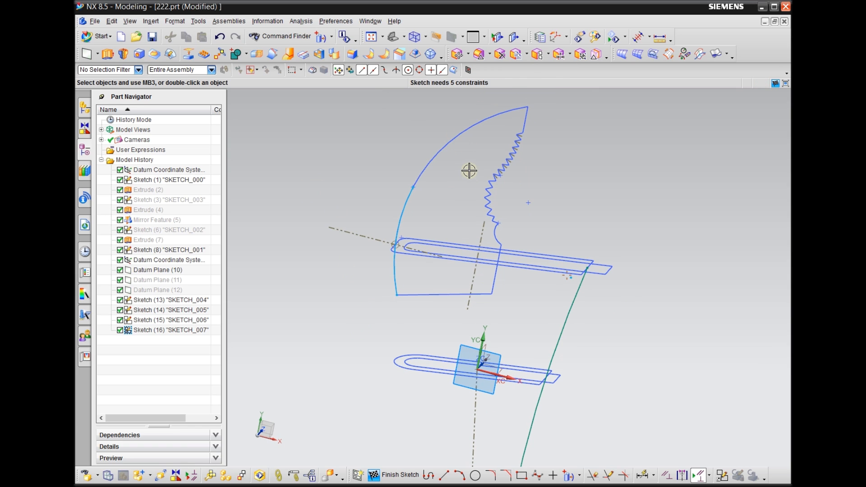
{"action": "left_click", "coordinate": [460, 129]}
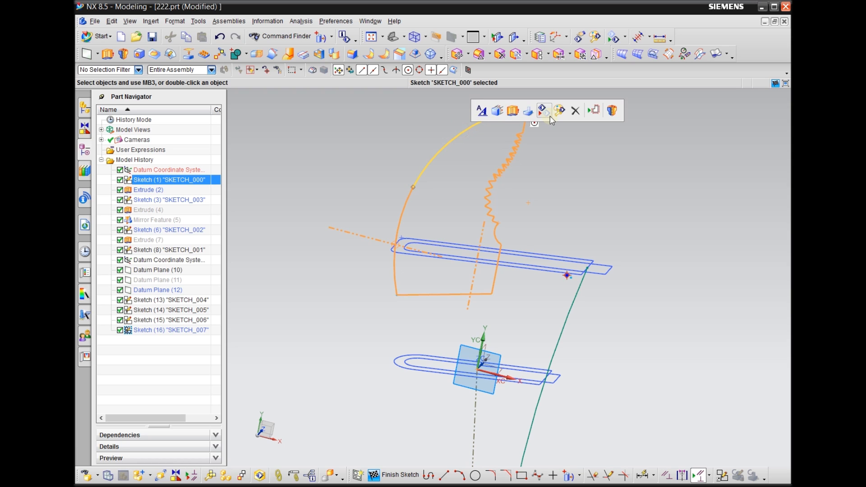
{"action": "left_click", "coordinate": [549, 116]}
{"action": "scroll", "coordinate": [479, 141], "scroll_direction": "down", "scroll_amount": 2}
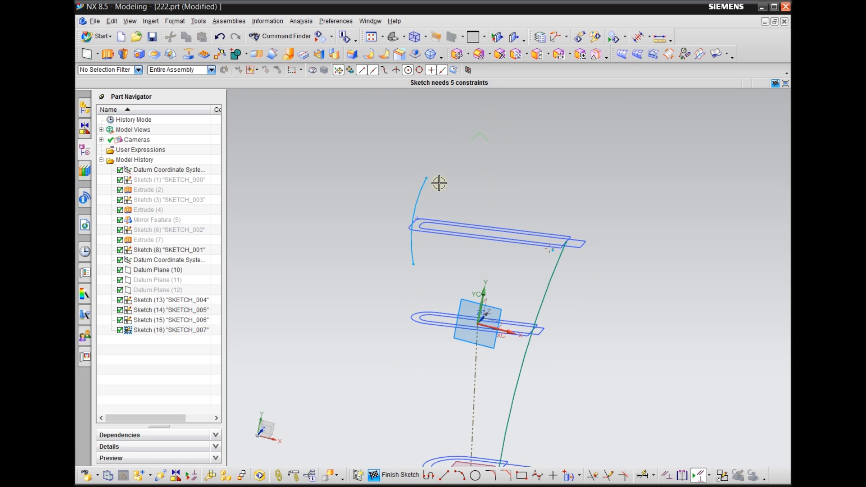
{"action": "left_click", "coordinate": [418, 193]}
{"action": "left_click", "coordinate": [485, 172]}
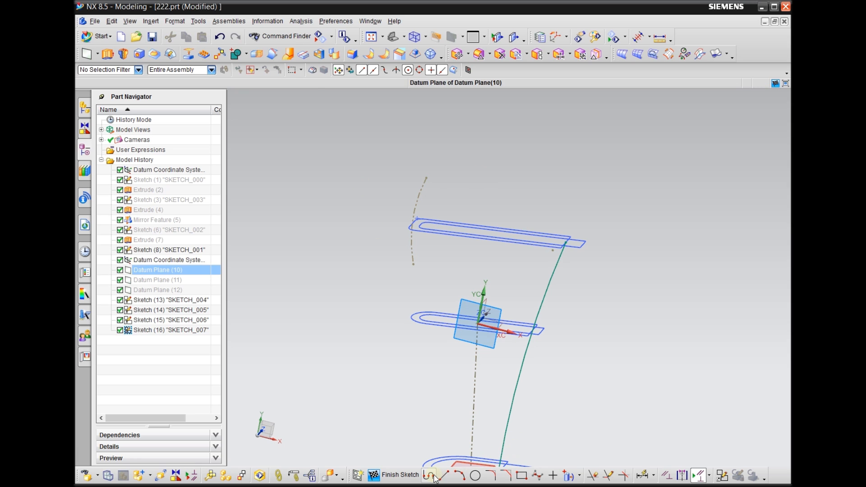
Draw an arc joining the rounded ends of the SKETCH_004 profile and the middle profile, following the projected reference curve.
{"action": "left_click", "coordinate": [460, 475]}
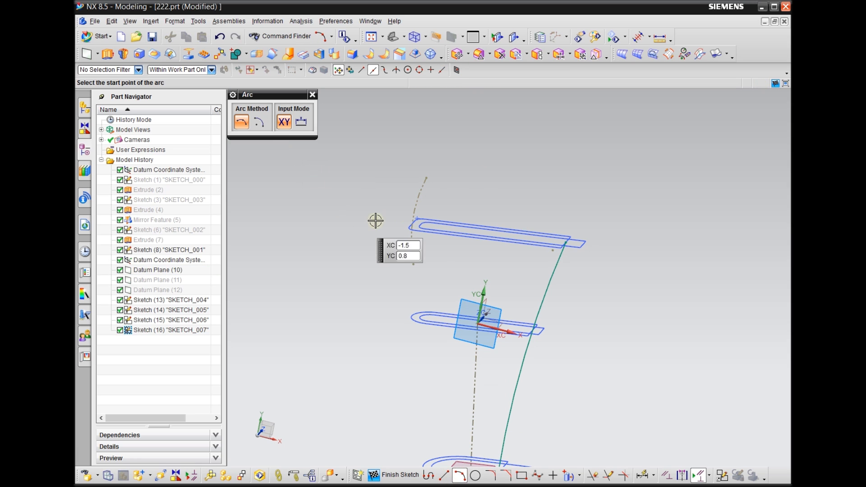
{"action": "scroll", "coordinate": [398, 264], "scroll_direction": "up", "scroll_amount": 4}
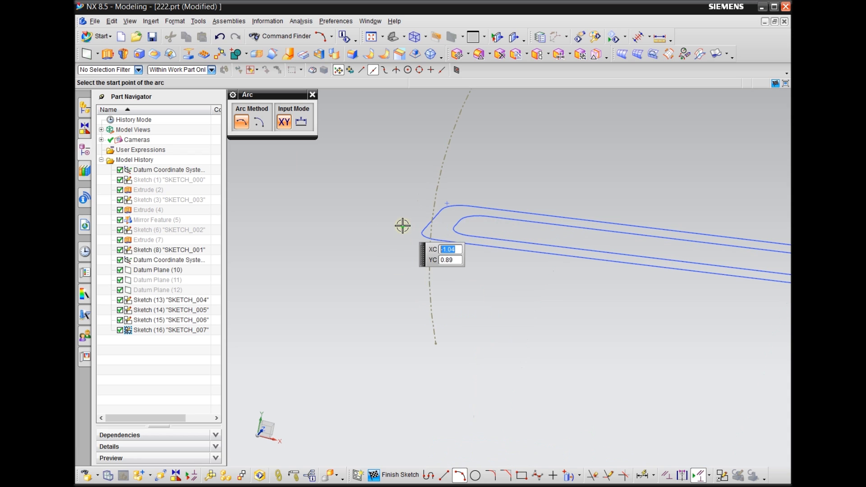
{"action": "left_click", "coordinate": [431, 219]}
{"action": "scroll", "coordinate": [442, 195], "scroll_direction": "down", "scroll_amount": 2}
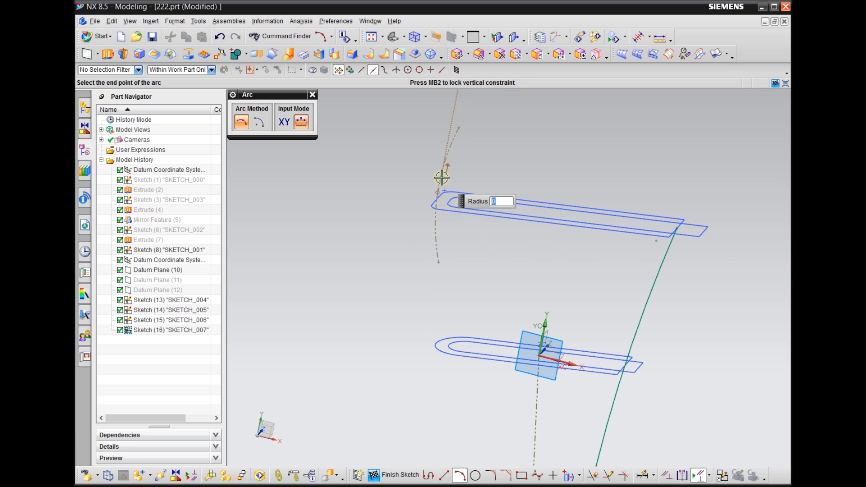
{"action": "scroll", "coordinate": [423, 375], "scroll_direction": "up", "scroll_amount": 2}
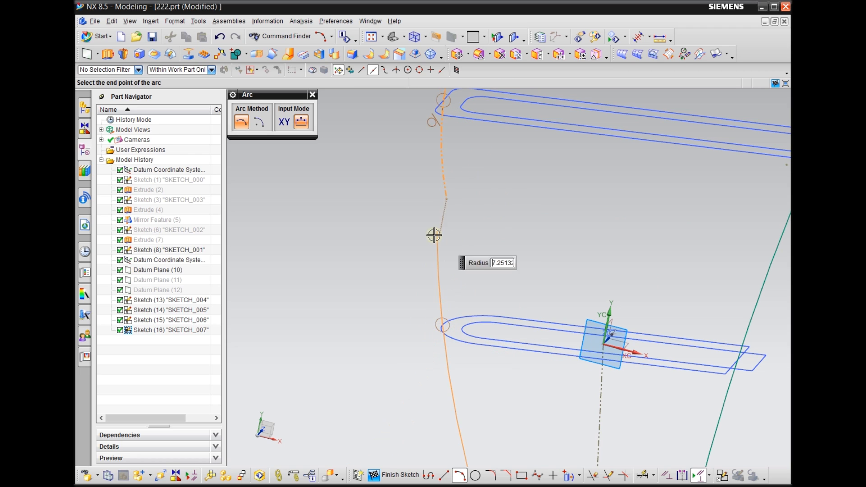
{"action": "left_click", "coordinate": [441, 326]}
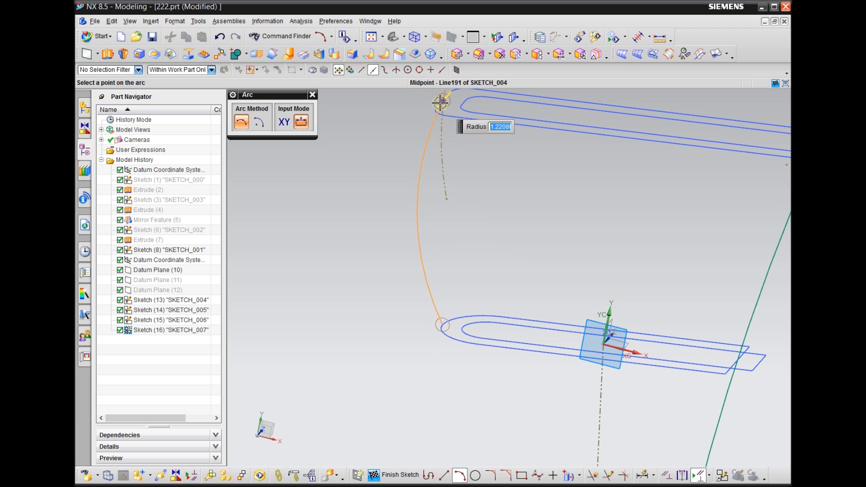
{"action": "left_click", "coordinate": [442, 139]}
Draw a tangent arc of radius about 12 from the rounded end of the Datum Plane (10) profile to the previous arc's end.
{"action": "middle_click_drag", "start_coordinate": [432, 150], "coordinate": [354, 319]}
{"action": "middle_click_drag", "start_coordinate": [460, 237], "coordinate": [377, 306]}
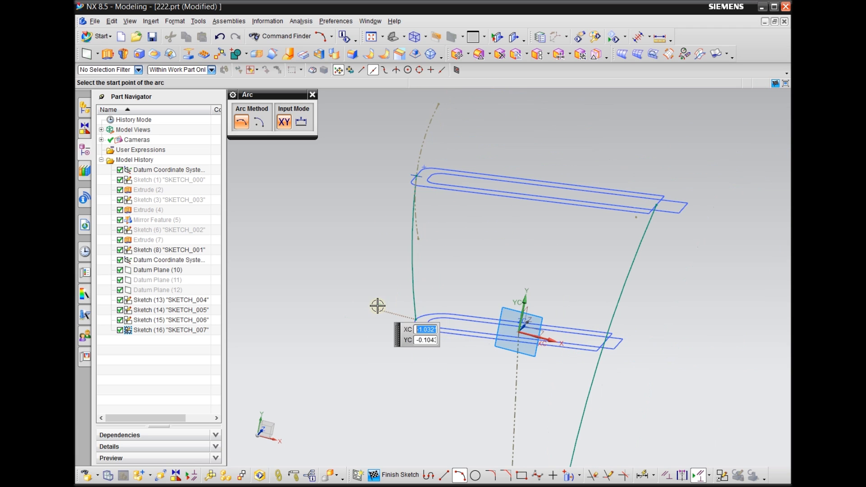
{"action": "scroll", "coordinate": [431, 154], "scroll_direction": "up", "scroll_amount": 3}
{"action": "scroll", "coordinate": [447, 135], "scroll_direction": "down", "scroll_amount": 6}
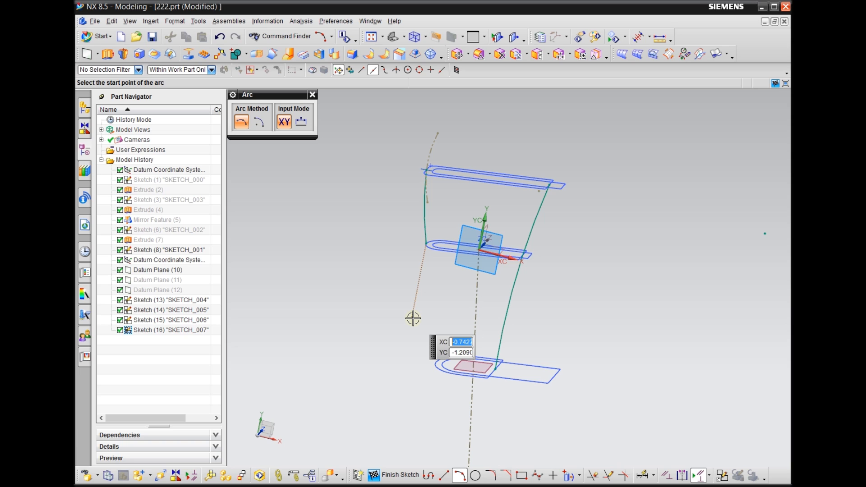
{"action": "scroll", "coordinate": [415, 354], "scroll_direction": "up", "scroll_amount": 2}
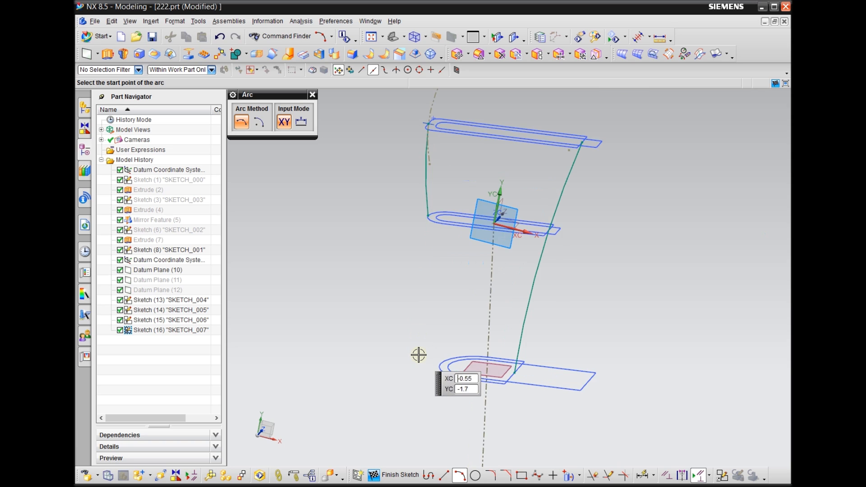
{"action": "left_click", "coordinate": [444, 363]}
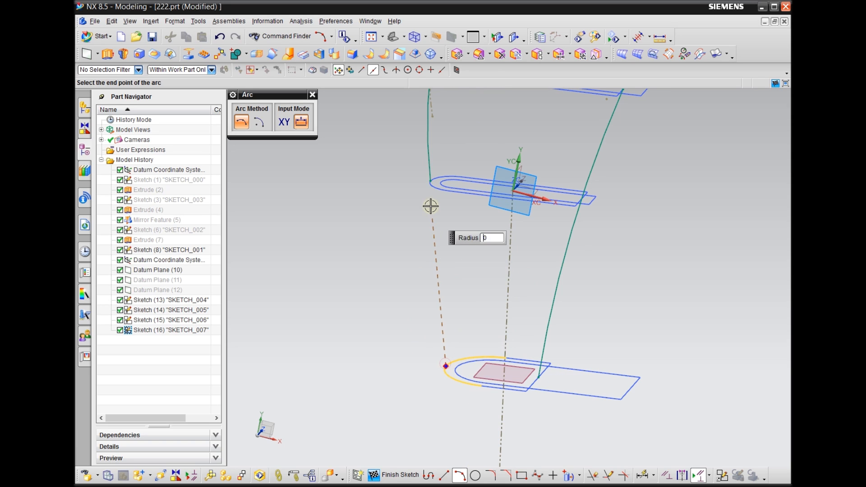
{"action": "left_click", "coordinate": [430, 182]}
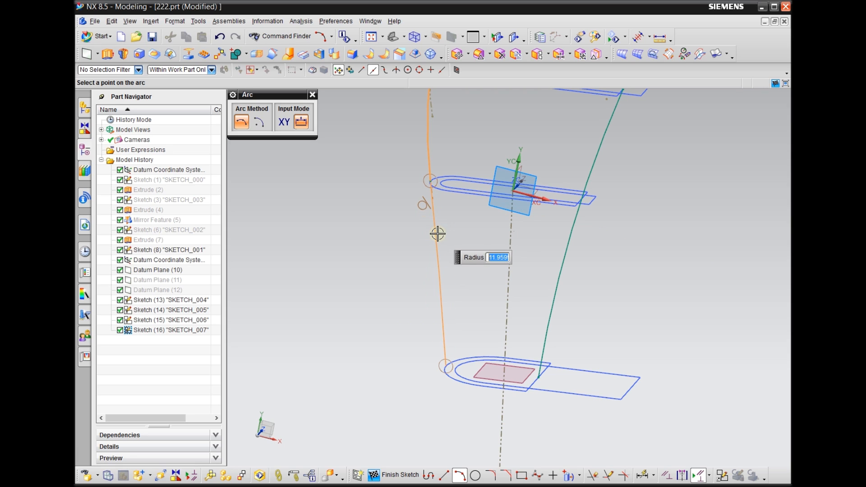
{"action": "left_click", "coordinate": [438, 230]}
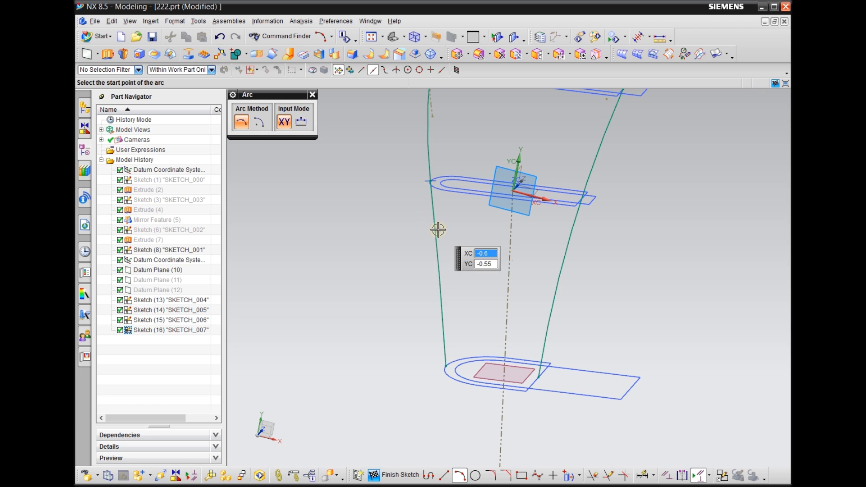
Close the Arc tool and finish the guide-curve sketch.
{"action": "scroll", "coordinate": [309, 265], "scroll_direction": "up", "scroll_amount": 3}
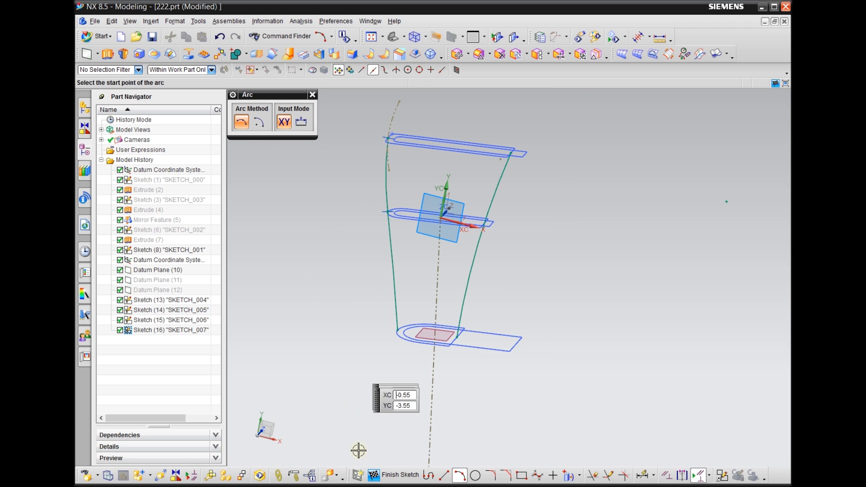
{"action": "left_click", "coordinate": [312, 94]}
{"action": "mouse_move", "coordinate": [349, 273]}
{"action": "middle_mouse_down"}
{"action": "mouse_move", "coordinate": [337, 259]}
{"action": "mouse_move", "coordinate": [355, 257]}
{"action": "middle_mouse_up"}
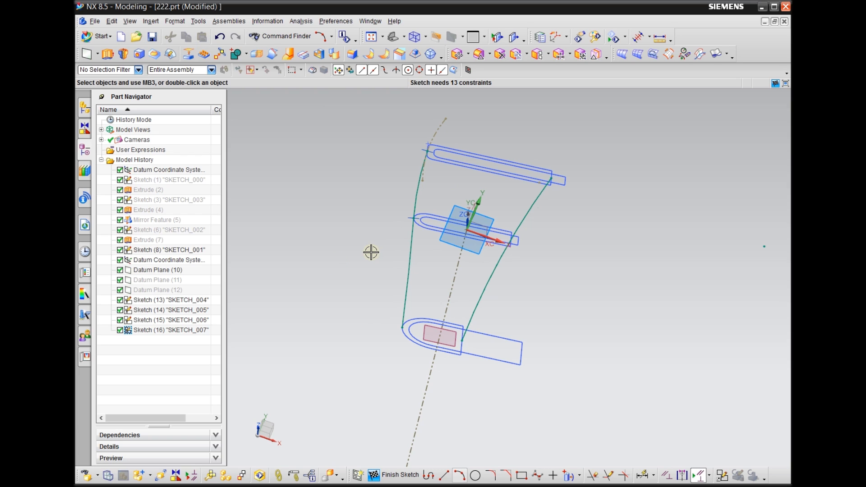
{"action": "left_click", "coordinate": [392, 476]}
{"action": "scroll", "coordinate": [382, 266], "scroll_direction": "down", "scroll_amount": 2}
{"action": "mouse_move", "coordinate": [342, 341]}
{"action": "middle_mouse_down"}
{"action": "mouse_move", "coordinate": [350, 306]}
{"action": "mouse_move", "coordinate": [337, 311]}
{"action": "middle_mouse_up"}
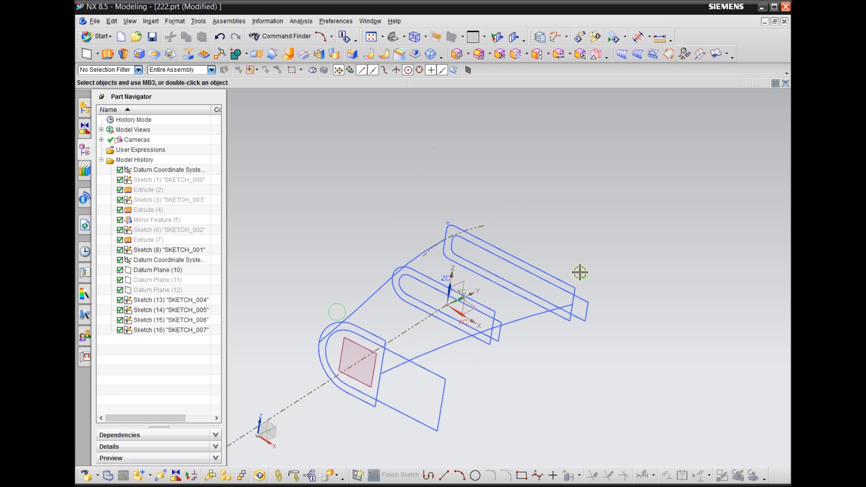
Hide Datum Plane (10) at the wide end of the profiles.
{"action": "middle_click_drag", "start_coordinate": [580, 272], "coordinate": [580, 273]}
{"action": "right_click", "coordinate": [301, 360]}
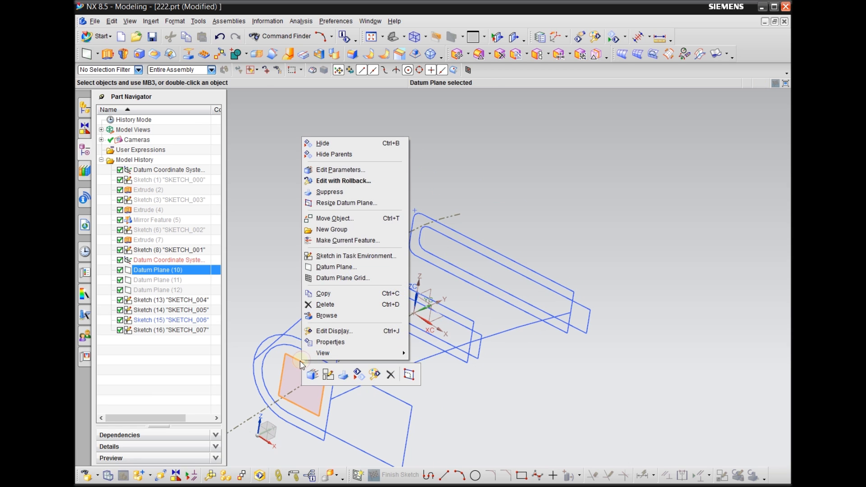
{"action": "left_click", "coordinate": [360, 374]}
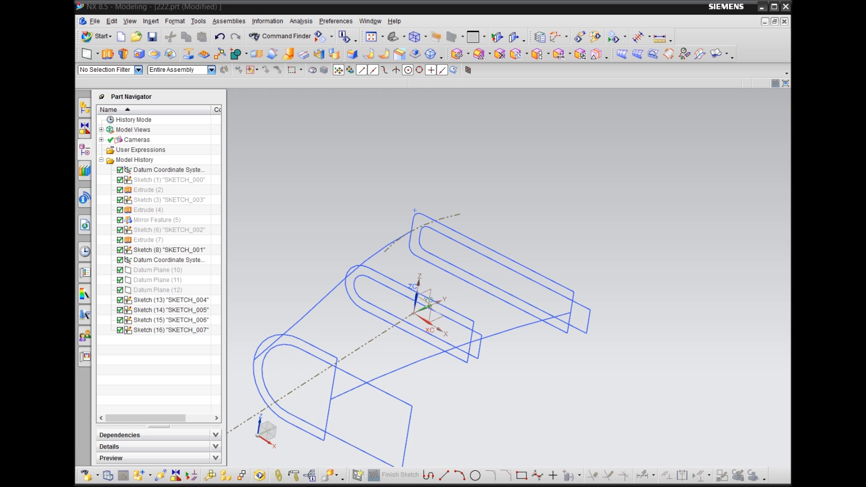
Start a Swept feature with the outer loops of the Datum Plane (10) profile and the middle profile as the first two sections.
{"action": "scroll", "coordinate": [575, 211], "scroll_direction": "down", "scroll_amount": 3}
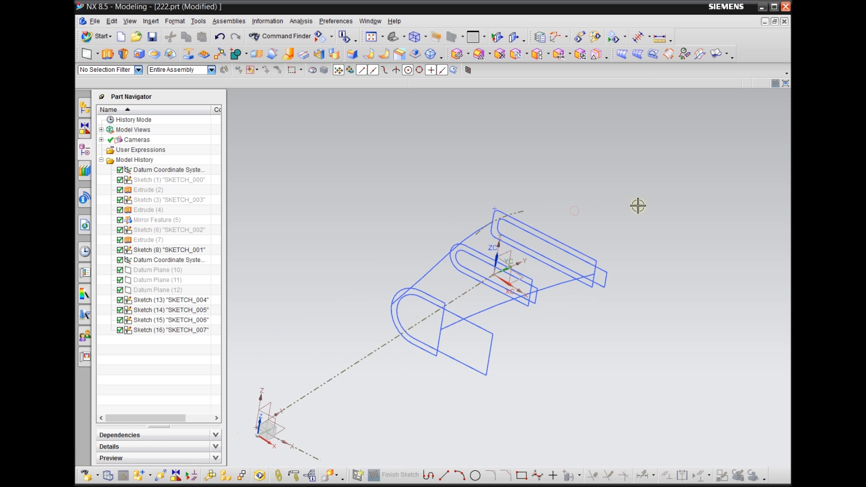
{"action": "left_click", "coordinate": [668, 55]}
{"action": "scroll", "coordinate": [639, 192], "scroll_direction": "down", "scroll_amount": 2}
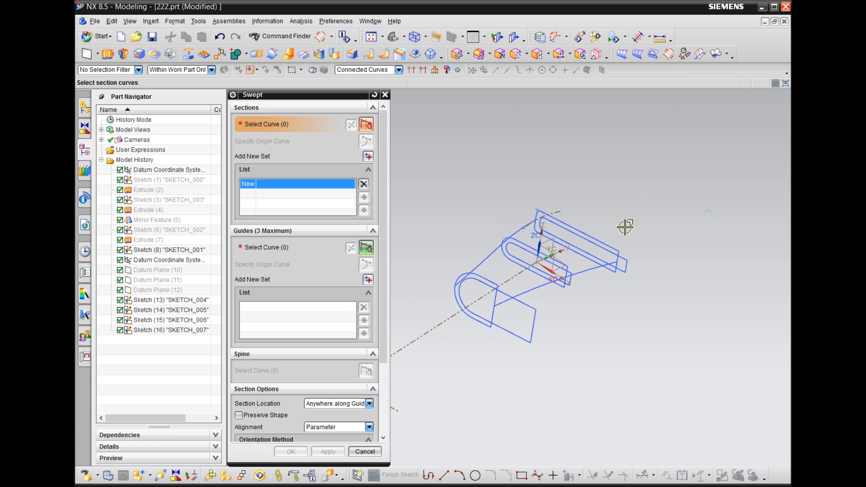
{"action": "scroll", "coordinate": [490, 313], "scroll_direction": "up", "scroll_amount": 2}
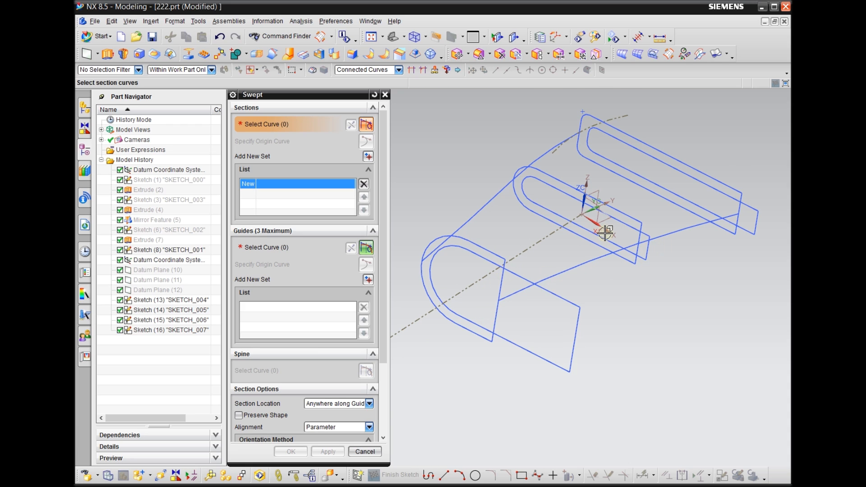
{"action": "scroll", "coordinate": [554, 241], "scroll_direction": "up", "scroll_amount": 1}
{"action": "left_click", "coordinate": [474, 282]}
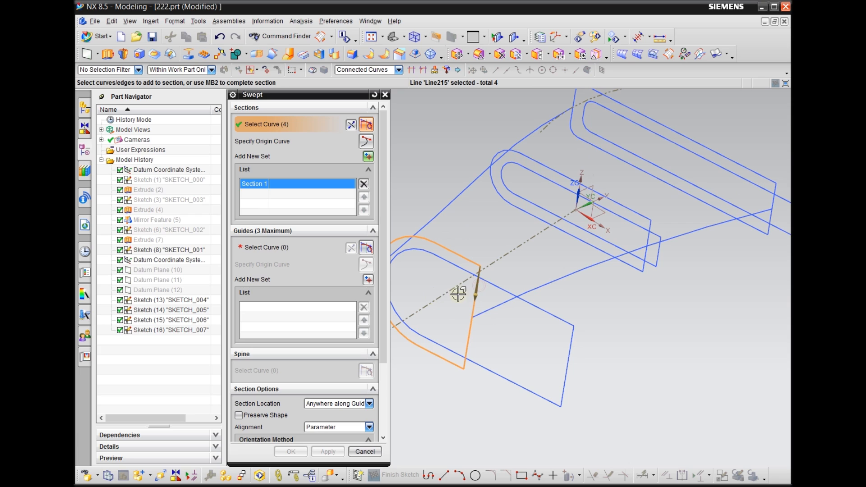
{"action": "left_click", "coordinate": [368, 156]}
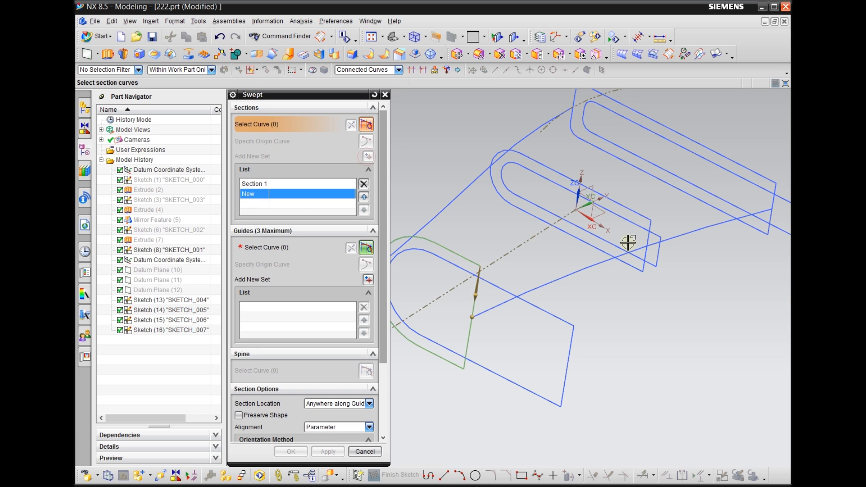
{"action": "left_click", "coordinate": [651, 224]}
{"action": "scroll", "coordinate": [477, 248], "scroll_direction": "up", "scroll_amount": 3}
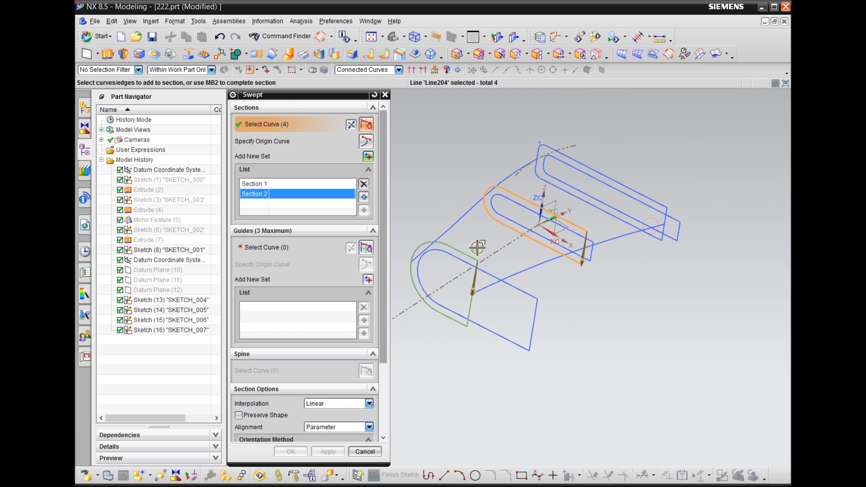
Add the outer loop of the SKETCH_004 profile as the third section of the sweep.
{"action": "left_click", "coordinate": [368, 156]}
{"action": "scroll", "coordinate": [676, 201], "scroll_direction": "down", "scroll_amount": 2}
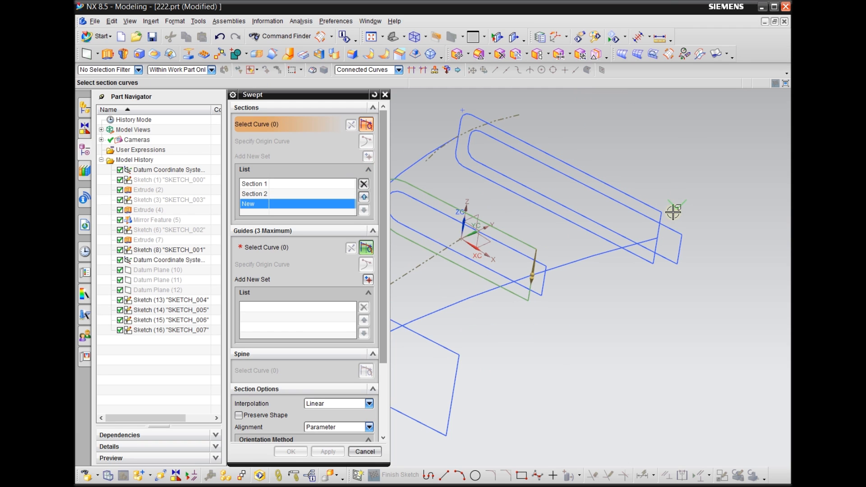
{"action": "left_click", "coordinate": [665, 217]}
{"action": "scroll", "coordinate": [737, 193], "scroll_direction": "up", "scroll_amount": 3}
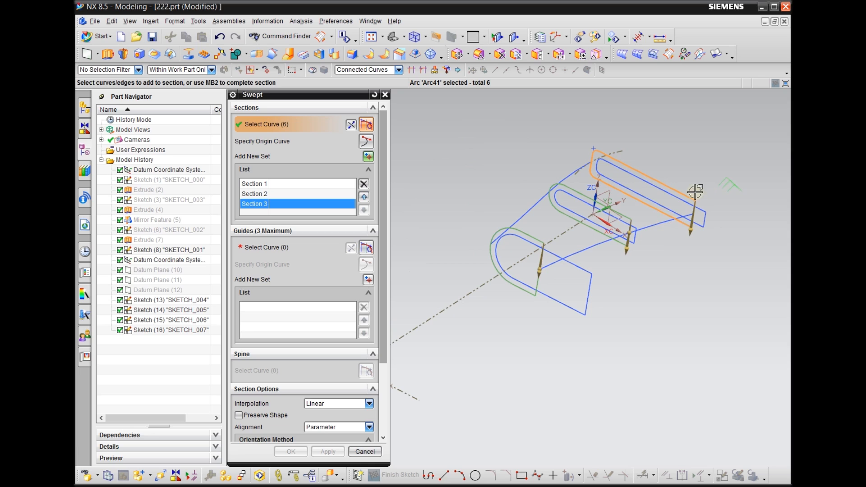
{"action": "scroll", "coordinate": [702, 211], "scroll_direction": "down", "scroll_amount": 2}
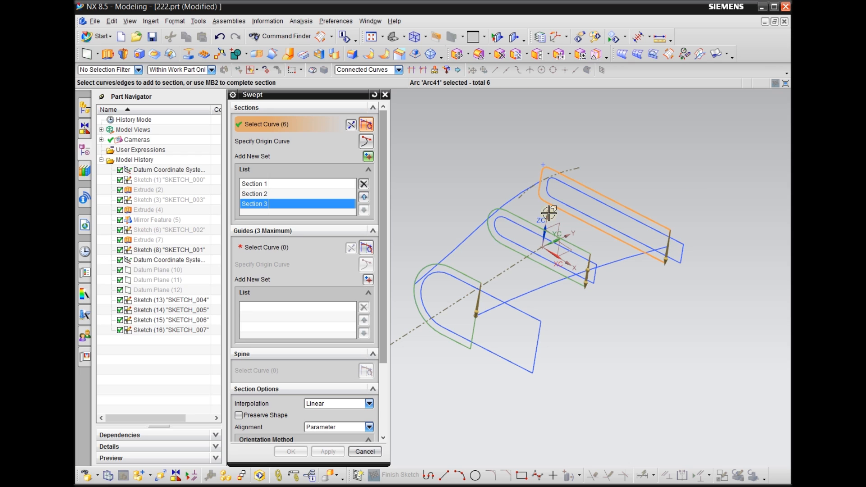
Define two sweep guides: the tangent arcs along the rounded ends and the single arc along the straight ends.
{"action": "middle_click", "coordinate": [410, 225]}
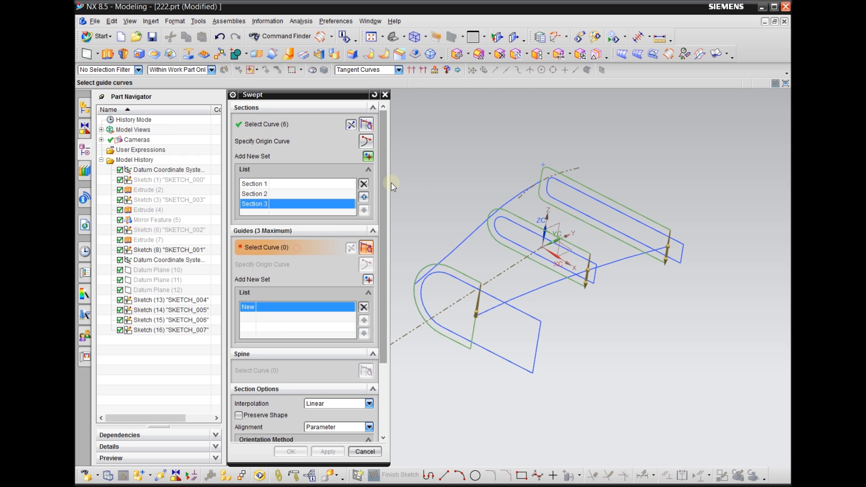
{"action": "left_click", "coordinate": [447, 250]}
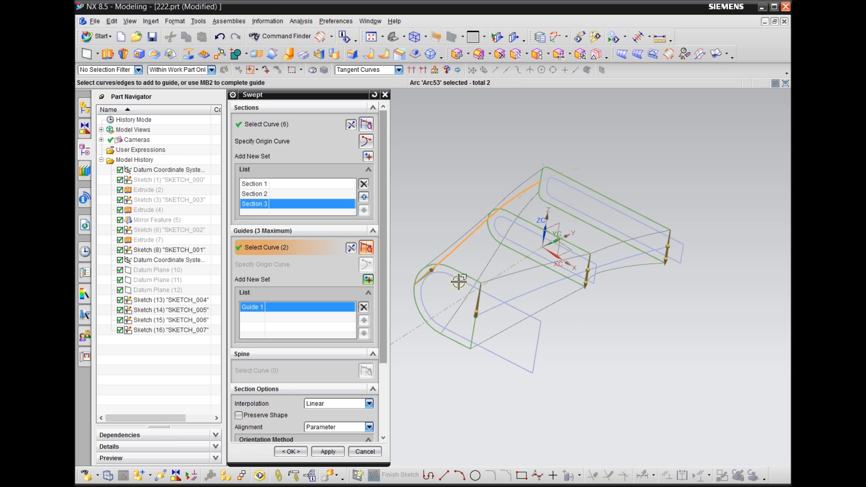
{"action": "left_click", "coordinate": [368, 281]}
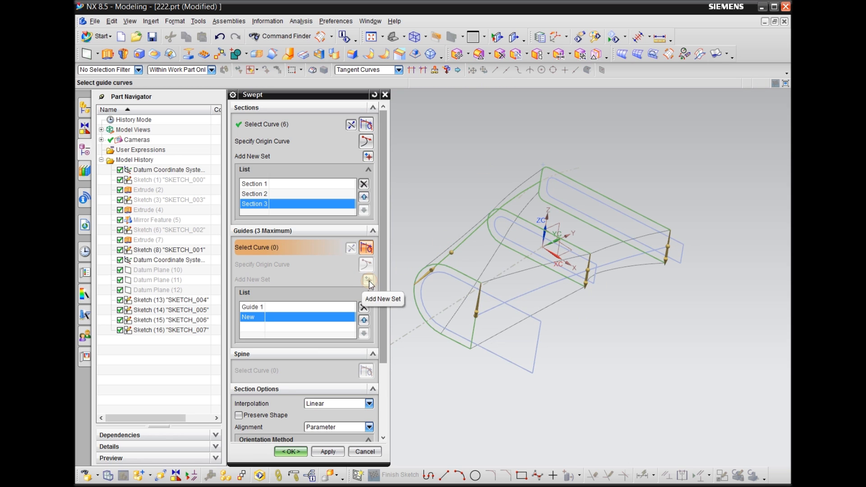
{"action": "left_click", "coordinate": [501, 304]}
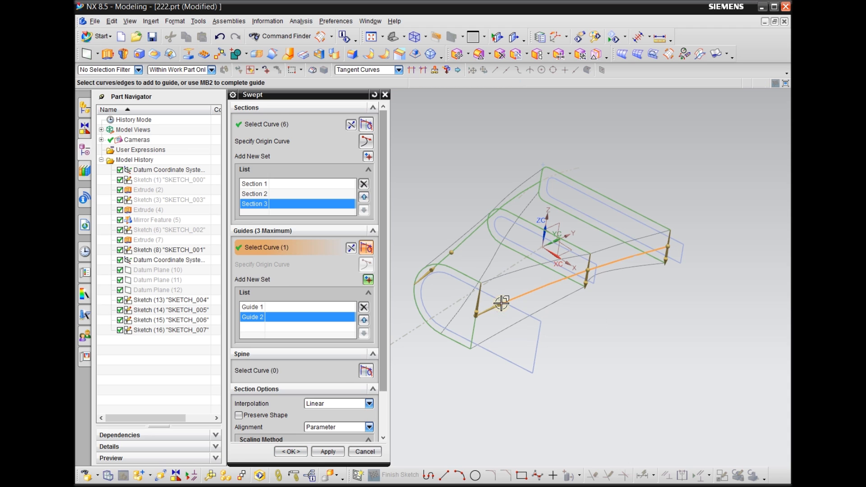
Switch to a shaded display and examine the sweep preview around its straight-ended side.
{"action": "scroll", "coordinate": [557, 278], "scroll_direction": "up", "scroll_amount": 2}
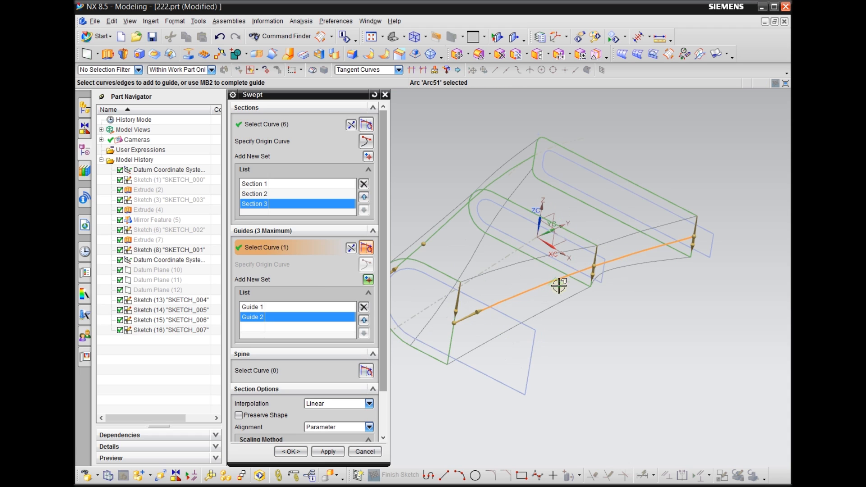
{"action": "middle_click_drag", "start_coordinate": [606, 357], "coordinate": [645, 352]}
{"action": "scroll", "coordinate": [672, 339], "scroll_direction": "down", "scroll_amount": 1}
{"action": "middle_click_drag", "start_coordinate": [631, 382], "coordinate": [637, 403]}
{"action": "right_click", "coordinate": [684, 366]}
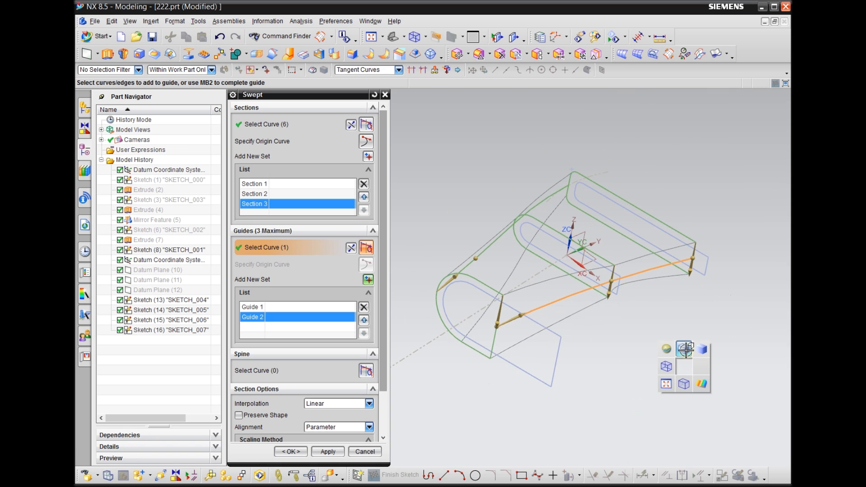
{"action": "left_click", "coordinate": [684, 349]}
{"action": "mouse_move", "coordinate": [646, 356]}
{"action": "middle_mouse_down"}
{"action": "mouse_move", "coordinate": [666, 386]}
{"action": "mouse_move", "coordinate": [635, 363]}
{"action": "middle_mouse_up"}
{"action": "scroll", "coordinate": [672, 246], "scroll_direction": "up", "scroll_amount": 4}
{"action": "middle_click_drag", "start_coordinate": [671, 300], "coordinate": [675, 282]}
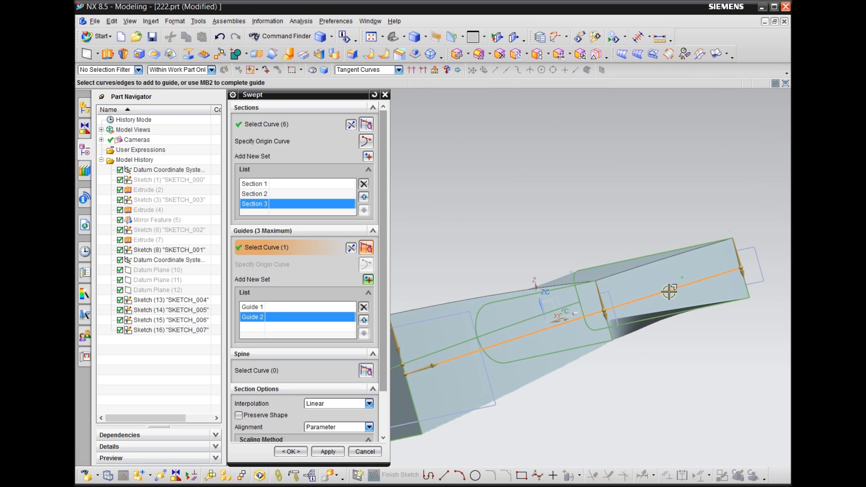
Set the section alignment to By Points and the interpolation to Cubic, and create the outer swept body.
{"action": "left_click", "coordinate": [349, 426]}
{"action": "left_click", "coordinate": [340, 453]}
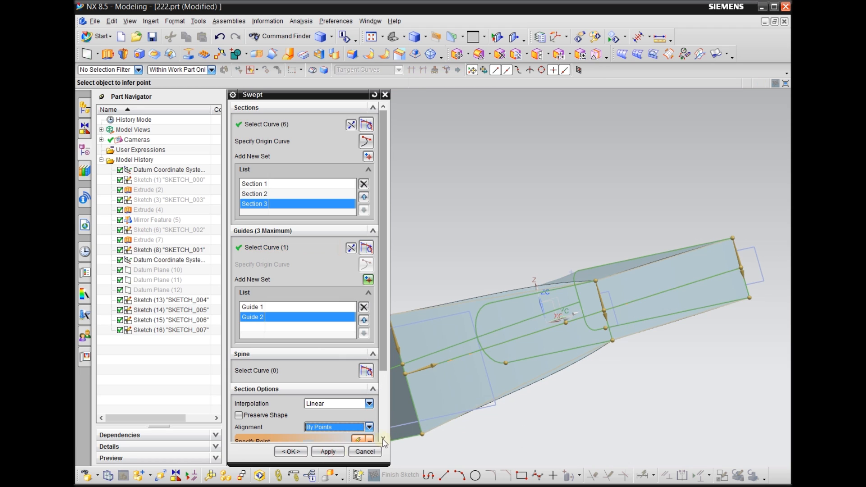
{"action": "middle_click_drag", "start_coordinate": [638, 343], "coordinate": [672, 397]}
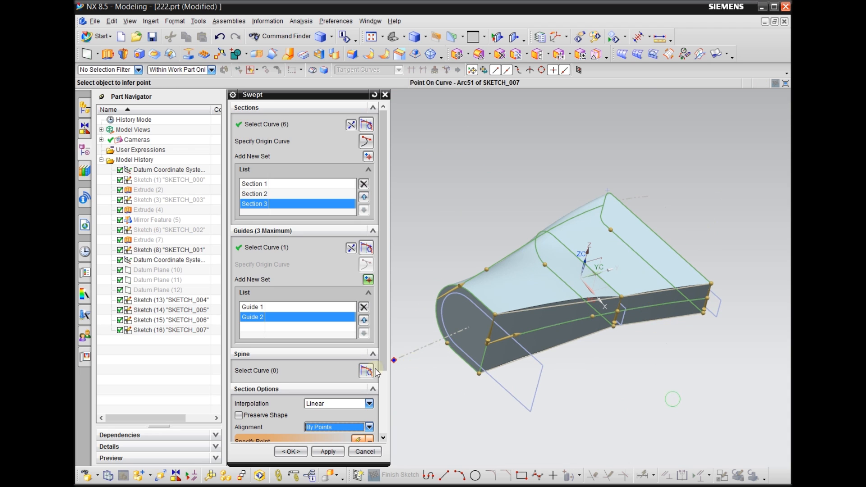
{"action": "left_click", "coordinate": [356, 404]}
{"action": "left_click", "coordinate": [321, 418]}
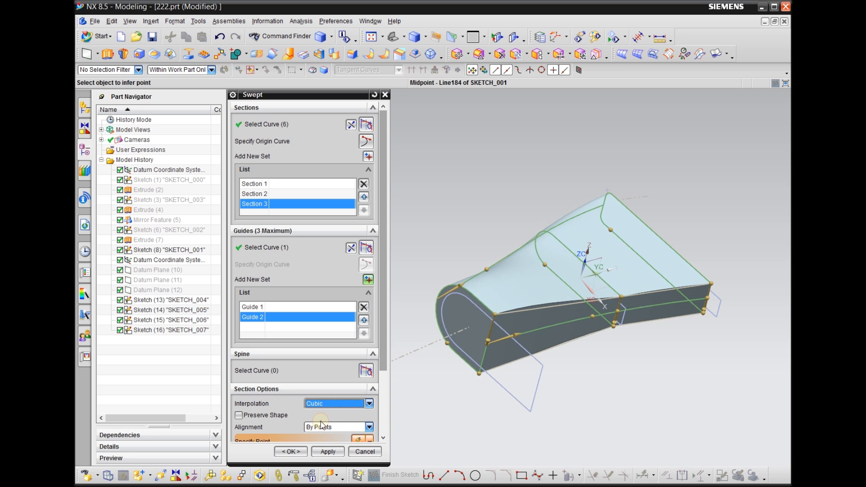
{"action": "mouse_move", "coordinate": [626, 381]}
{"action": "middle_mouse_down"}
{"action": "mouse_move", "coordinate": [617, 401]}
{"action": "mouse_move", "coordinate": [651, 429]}
{"action": "mouse_move", "coordinate": [631, 438]}
{"action": "mouse_move", "coordinate": [614, 383]}
{"action": "middle_mouse_up"}
{"action": "scroll", "coordinate": [622, 223], "scroll_direction": "up", "scroll_amount": 3}
{"action": "scroll", "coordinate": [678, 203], "scroll_direction": "down", "scroll_amount": 3}
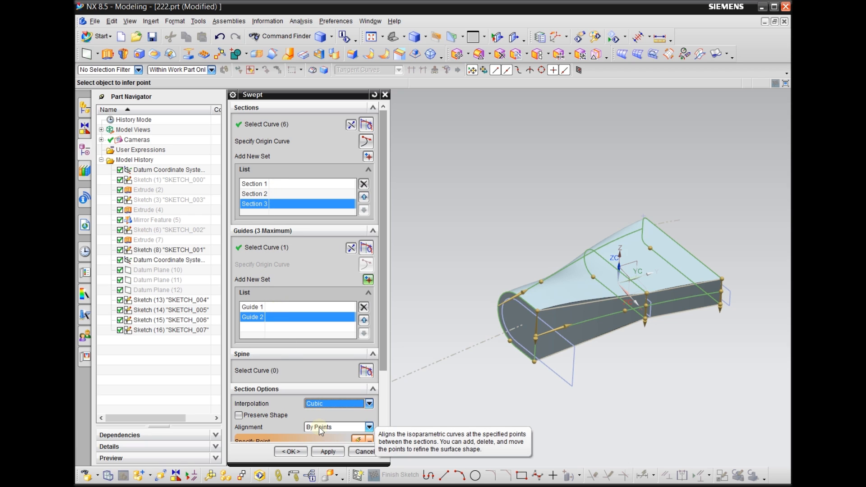
{"action": "left_click", "coordinate": [291, 451]}
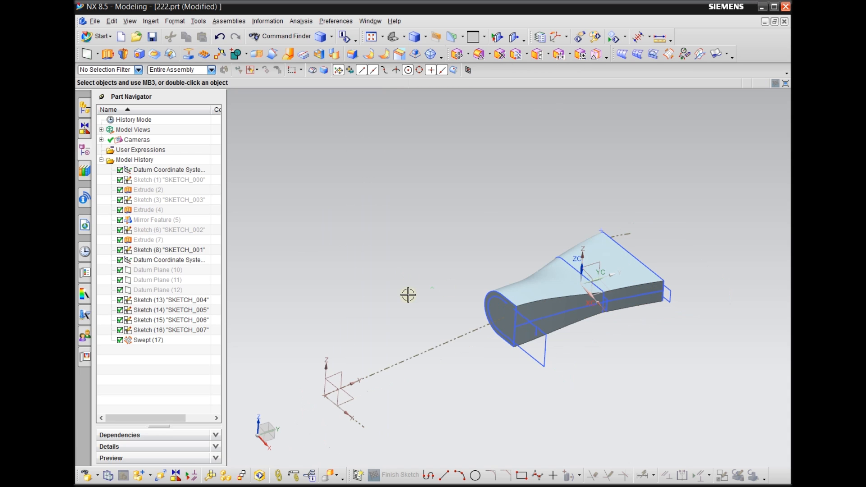
Switch the display to wireframe to expose the inner profile loops inside the swept body.
{"action": "scroll", "coordinate": [657, 271], "scroll_direction": "up", "scroll_amount": 3}
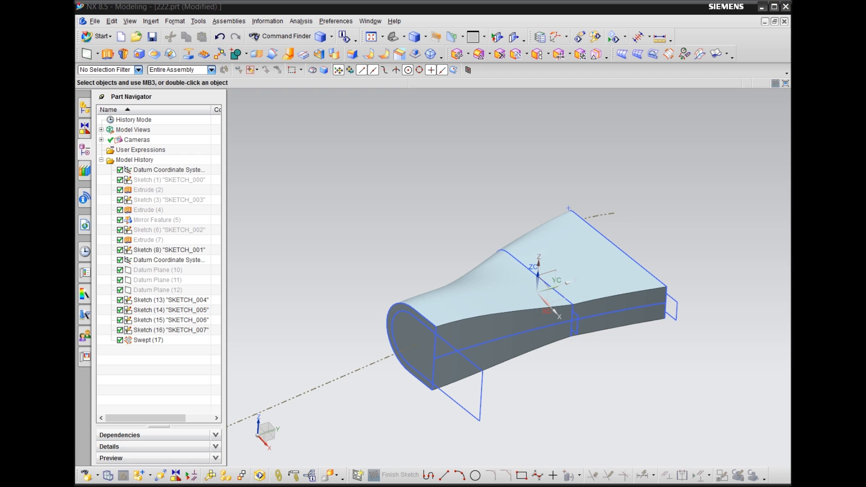
{"action": "right_click_drag", "start_coordinate": [383, 213], "coordinate": [365, 209]}
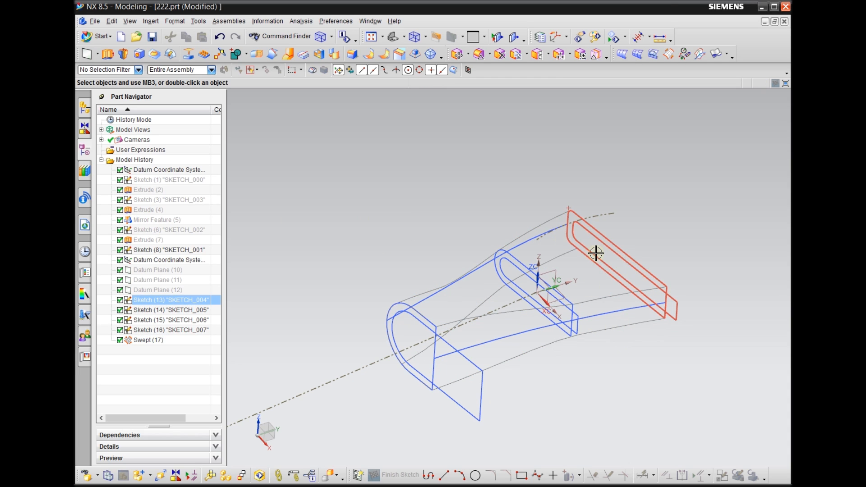
{"action": "scroll", "coordinate": [586, 249], "scroll_direction": "down", "scroll_amount": 1}
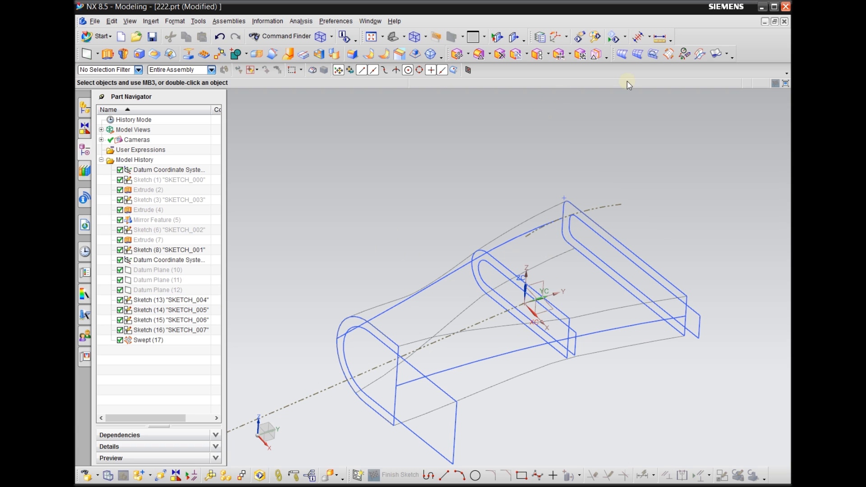
Start a second Swept feature with the inner loops of the wide-end profile and the middle profile as the first two sections.
{"action": "left_click", "coordinate": [647, 54]}
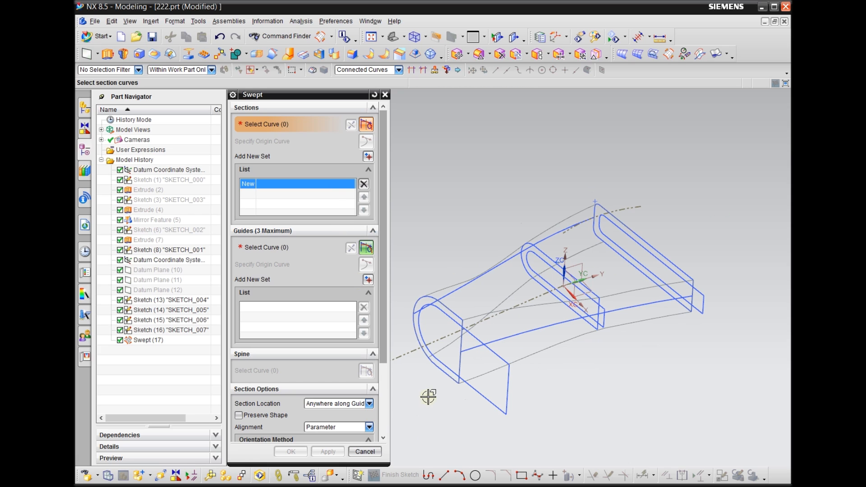
{"action": "left_click", "coordinate": [511, 372]}
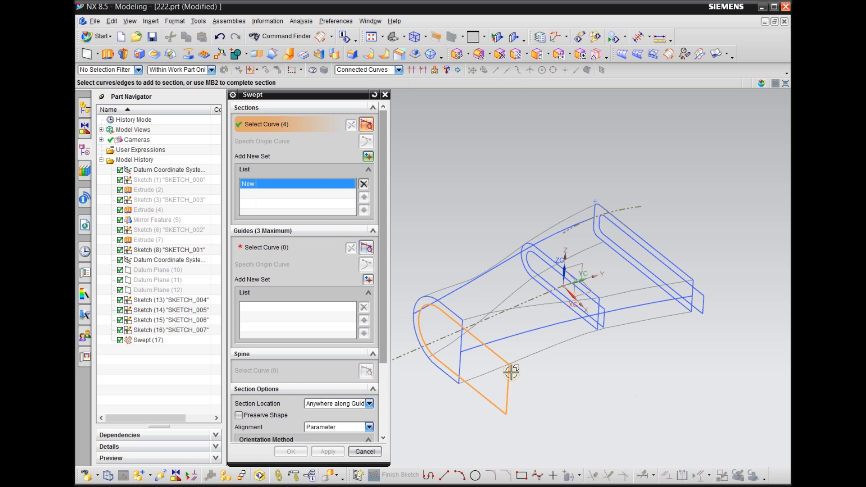
{"action": "left_click", "coordinate": [368, 156]}
{"action": "scroll", "coordinate": [580, 327], "scroll_direction": "up", "scroll_amount": 3}
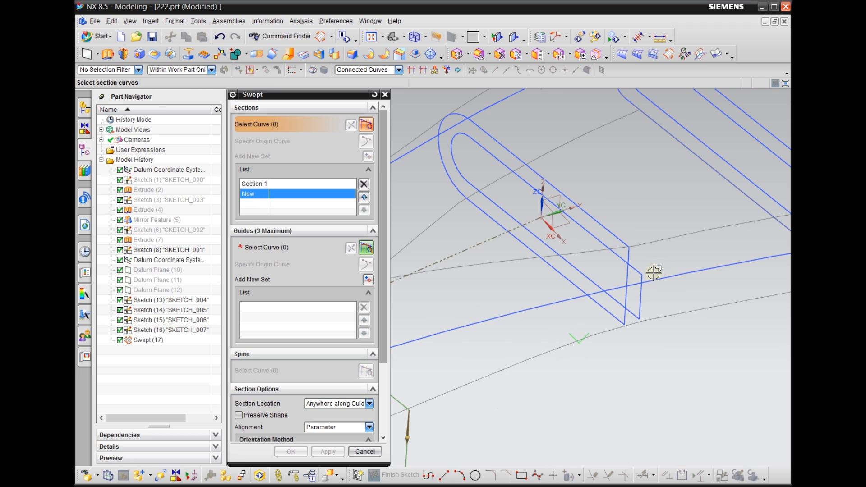
{"action": "middle_click_drag", "start_coordinate": [663, 353], "coordinate": [664, 358]}
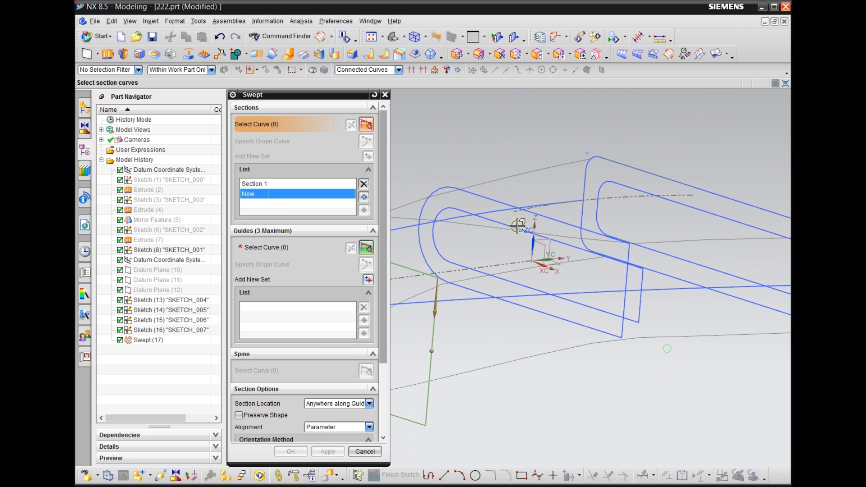
{"action": "left_click", "coordinate": [635, 274]}
{"action": "scroll", "coordinate": [442, 280], "scroll_direction": "down", "scroll_amount": 3}
Add the inner loop of the SKETCH_004 profile as the third section of the second sweep.
{"action": "left_click", "coordinate": [368, 156]}
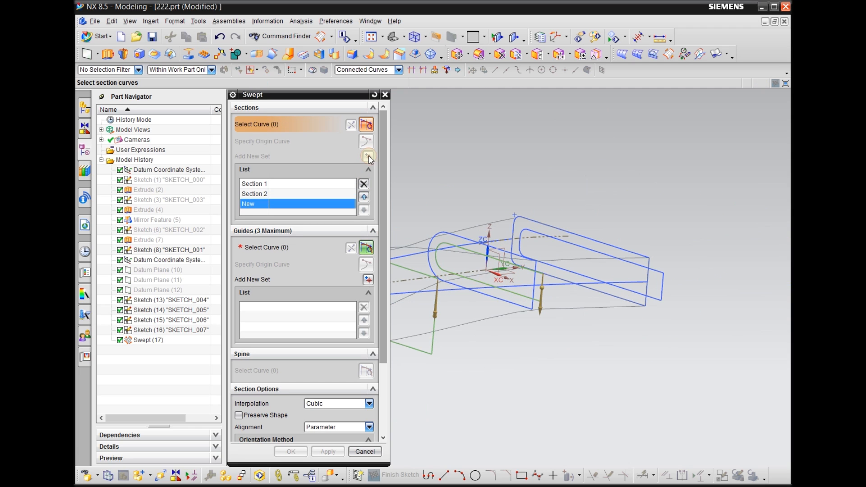
{"action": "scroll", "coordinate": [673, 286], "scroll_direction": "up", "scroll_amount": 3}
{"action": "left_click", "coordinate": [675, 288]}
{"action": "scroll", "coordinate": [701, 282], "scroll_direction": "down", "scroll_amount": 3}
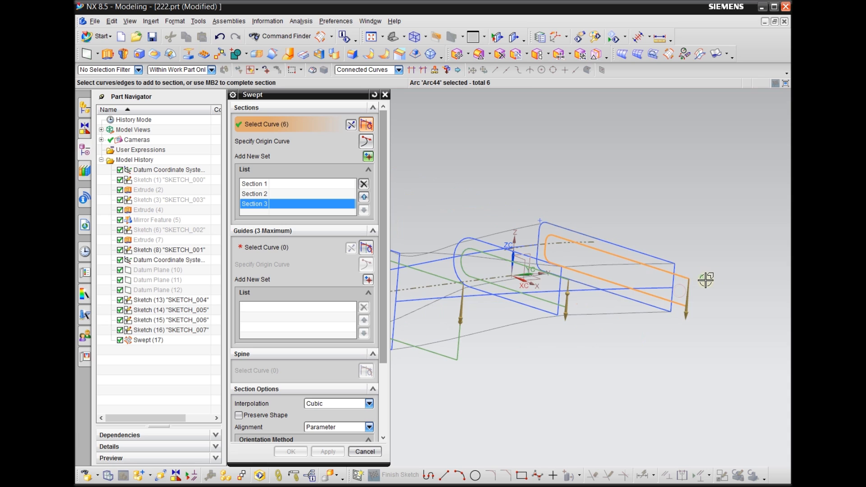
Add the curve chain along the rounded side as the first guide and the arc along the open side as the second guide.
{"action": "middle_click_drag", "start_coordinate": [563, 360], "coordinate": [537, 373]}
{"action": "left_click", "coordinate": [275, 246]}
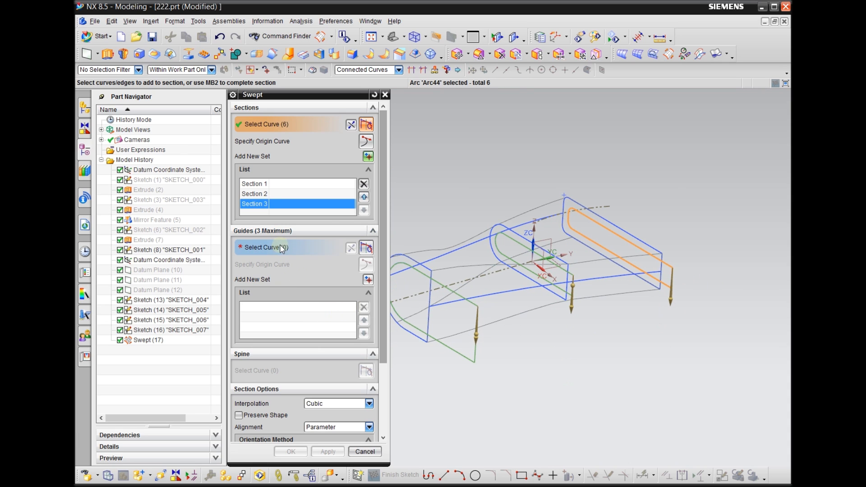
{"action": "scroll", "coordinate": [630, 390], "scroll_direction": "down", "scroll_amount": 1}
{"action": "scroll", "coordinate": [617, 375], "scroll_direction": "up", "scroll_amount": 2}
{"action": "scroll", "coordinate": [659, 383], "scroll_direction": "down", "scroll_amount": 2}
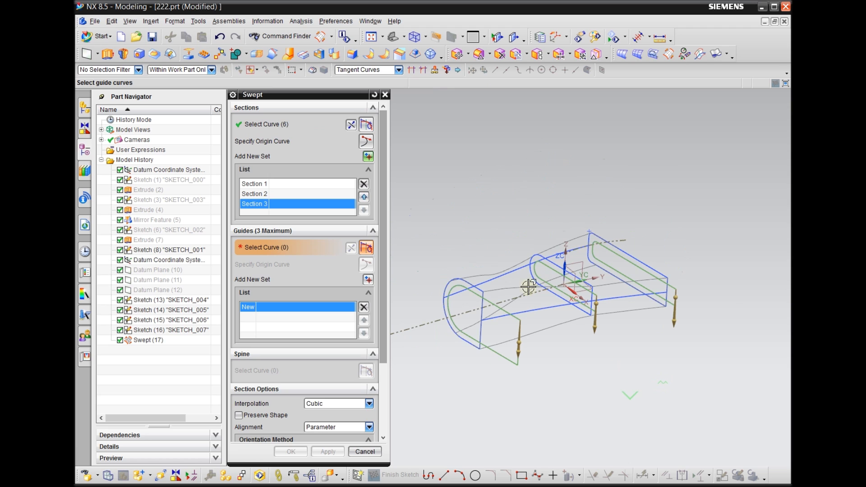
{"action": "scroll", "coordinate": [468, 266], "scroll_direction": "up", "scroll_amount": 2}
{"action": "left_click", "coordinate": [487, 296]}
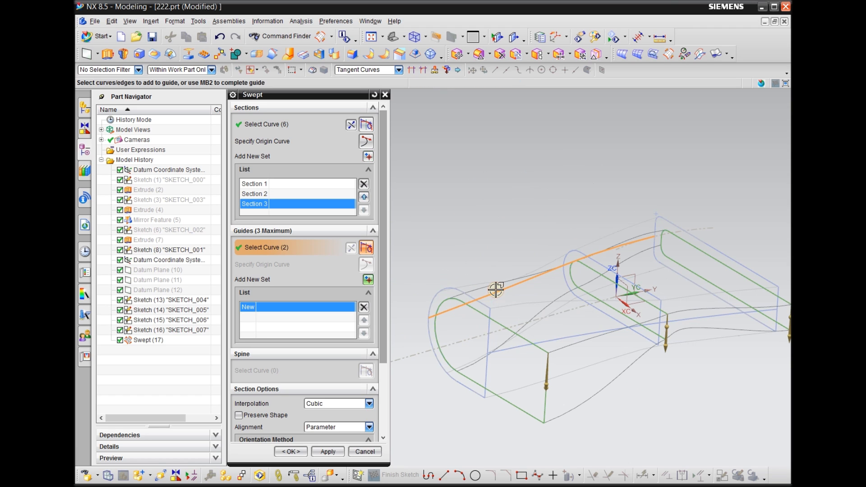
{"action": "left_click", "coordinate": [368, 281]}
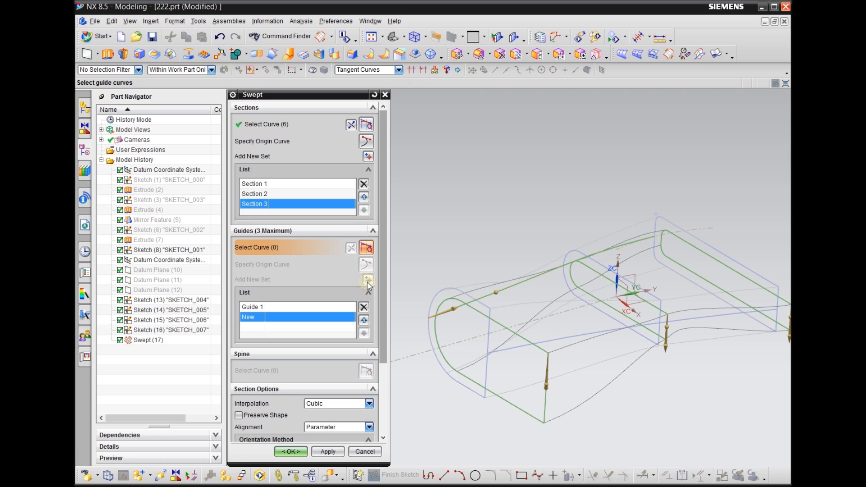
{"action": "left_click", "coordinate": [519, 355]}
{"action": "scroll", "coordinate": [536, 352], "scroll_direction": "down", "scroll_amount": 3}
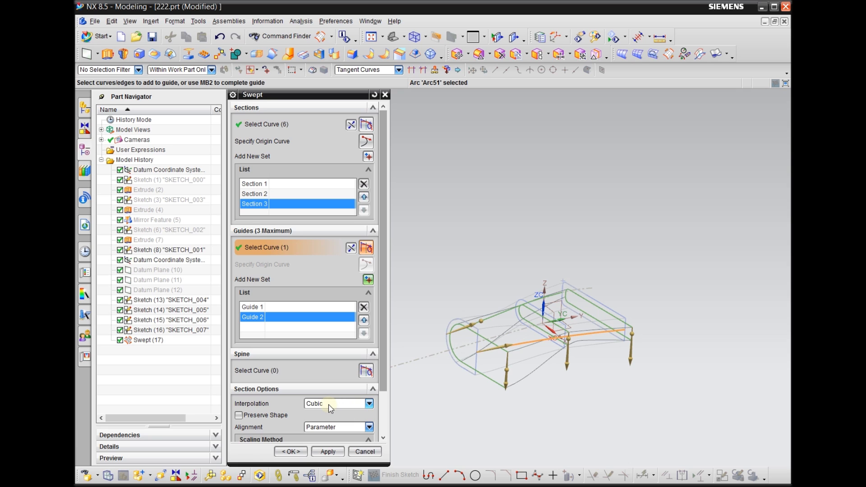
Set the section alignment to By Points, return the display to shaded, and create the inner swept body.
{"action": "left_click", "coordinate": [328, 427]}
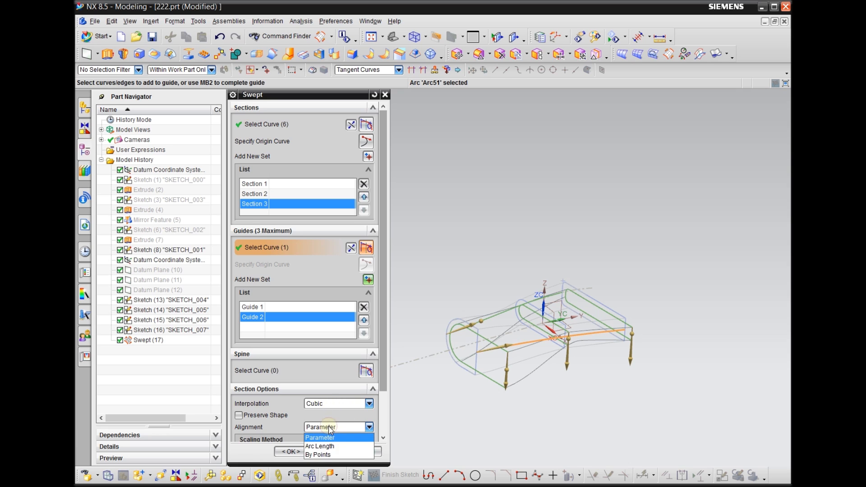
{"action": "left_click", "coordinate": [323, 454]}
{"action": "scroll", "coordinate": [574, 369], "scroll_direction": "up", "scroll_amount": 3}
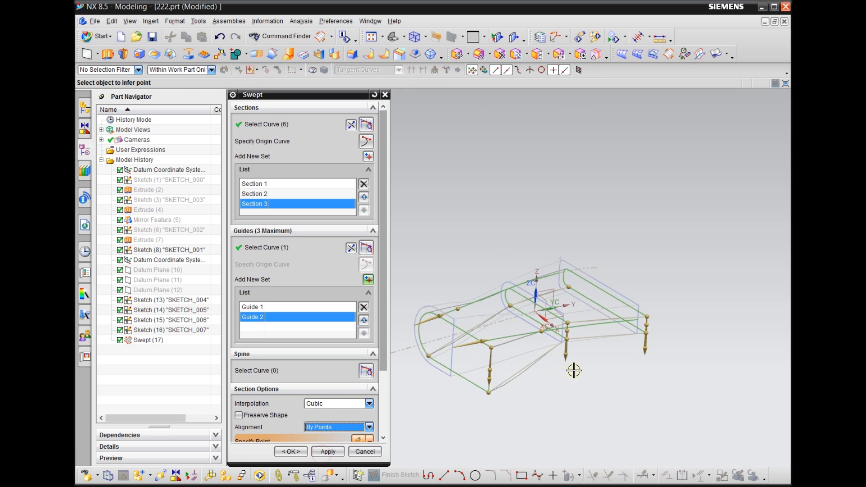
{"action": "right_click", "coordinate": [571, 402]}
{"action": "left_click", "coordinate": [570, 401]}
{"action": "mouse_move", "coordinate": [582, 388]}
{"action": "left_mouse_down"}
{"action": "mouse_move", "coordinate": [609, 420]}
{"action": "mouse_move", "coordinate": [612, 391]}
{"action": "mouse_move", "coordinate": [560, 408]}
{"action": "mouse_move", "coordinate": [611, 388]}
{"action": "left_mouse_up"}
{"action": "key", "text": "Escape"}
{"action": "left_click", "coordinate": [291, 451]}
{"action": "mouse_move", "coordinate": [589, 388]}
{"action": "middle_mouse_down"}
{"action": "mouse_move", "coordinate": [617, 426]}
{"action": "mouse_move", "coordinate": [570, 404]}
{"action": "mouse_move", "coordinate": [520, 418]}
{"action": "mouse_move", "coordinate": [578, 394]}
{"action": "middle_mouse_up"}
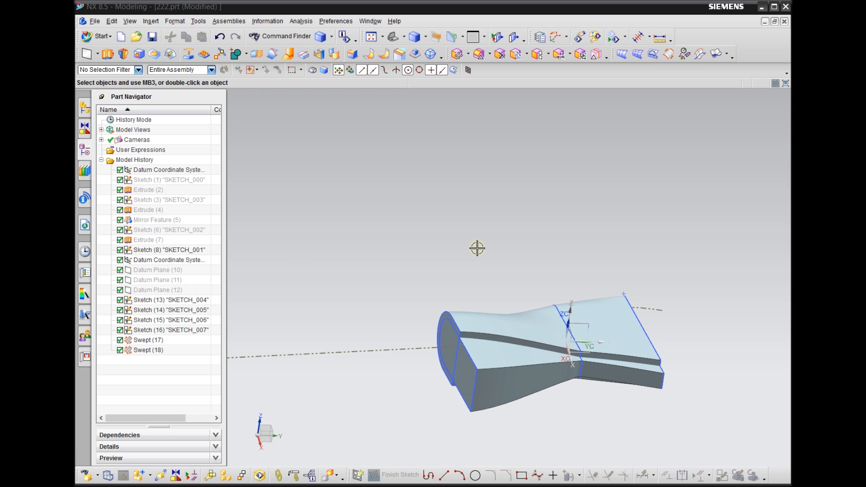
Examine how the inner swept body sits within the outer one at the open side and wide end.
{"action": "left_click", "coordinate": [465, 327]}
{"action": "key", "text": "Escape"}
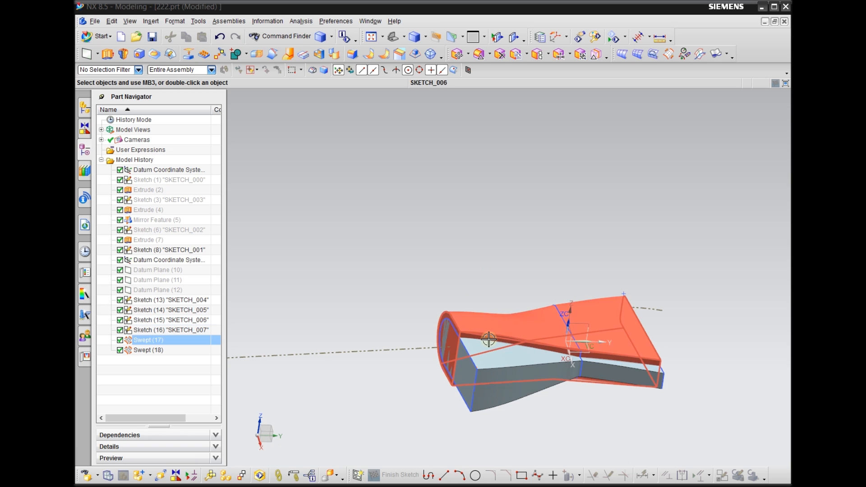
{"action": "mouse_move", "coordinate": [420, 430]}
{"action": "middle_mouse_down"}
{"action": "mouse_move", "coordinate": [412, 424]}
{"action": "mouse_move", "coordinate": [420, 430]}
{"action": "middle_mouse_up"}
{"action": "mouse_move", "coordinate": [592, 403]}
{"action": "middle_mouse_down"}
{"action": "mouse_move", "coordinate": [613, 410]}
{"action": "mouse_move", "coordinate": [597, 388]}
{"action": "mouse_move", "coordinate": [601, 394]}
{"action": "middle_mouse_up"}
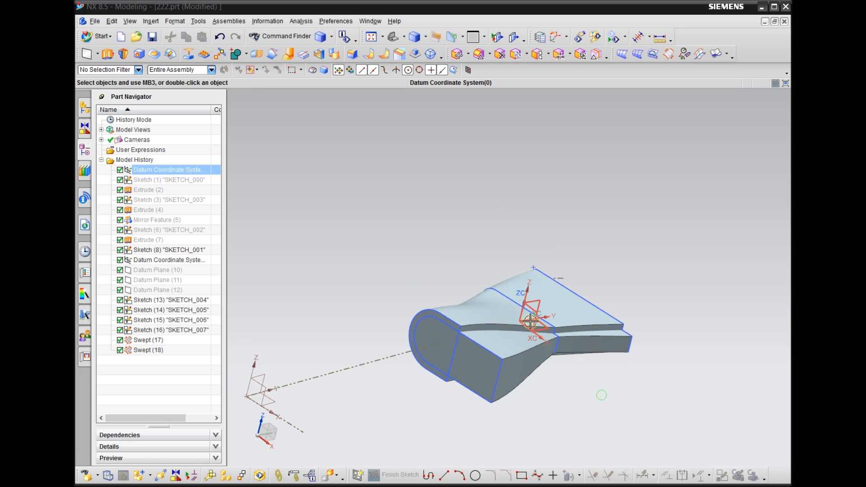
{"action": "left_click", "coordinate": [498, 379]}
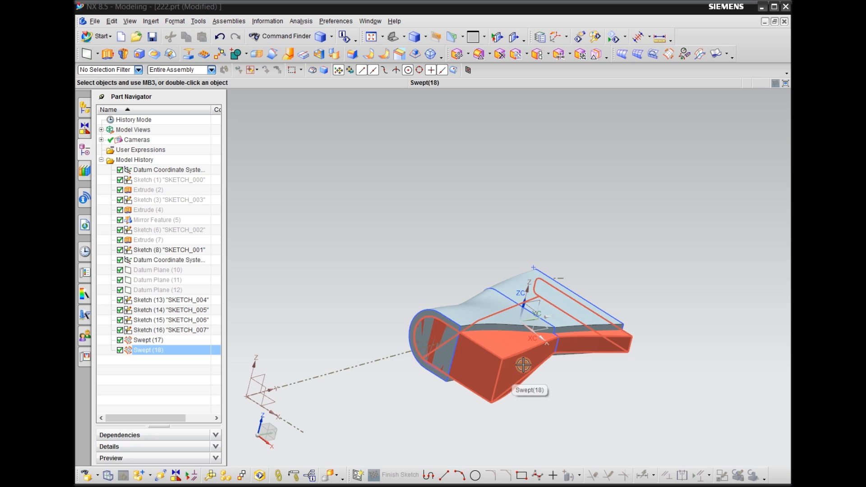
{"action": "scroll", "coordinate": [407, 285], "scroll_direction": "up", "scroll_amount": 1}
{"action": "scroll", "coordinate": [469, 305], "scroll_direction": "down", "scroll_amount": 3}
{"action": "middle_click", "coordinate": [468, 305]}
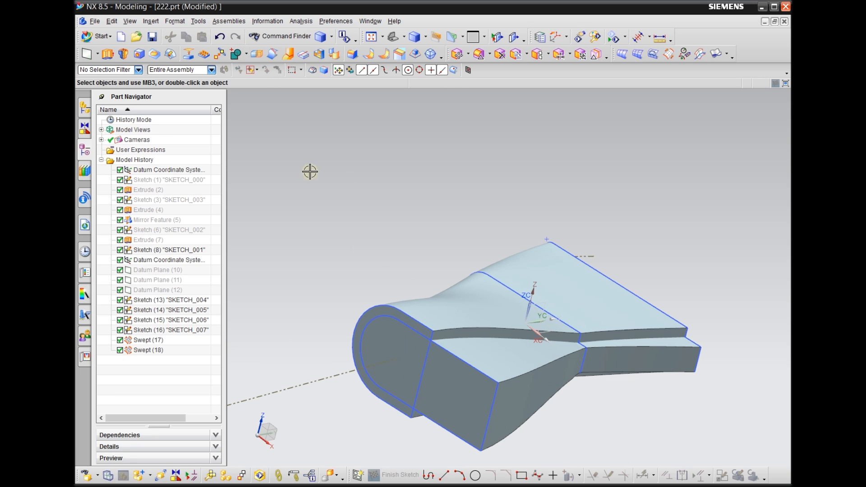
Review the section options, body type and tolerance settings of the second swept feature without changing them.
{"action": "double_click", "coordinate": [149, 352]}
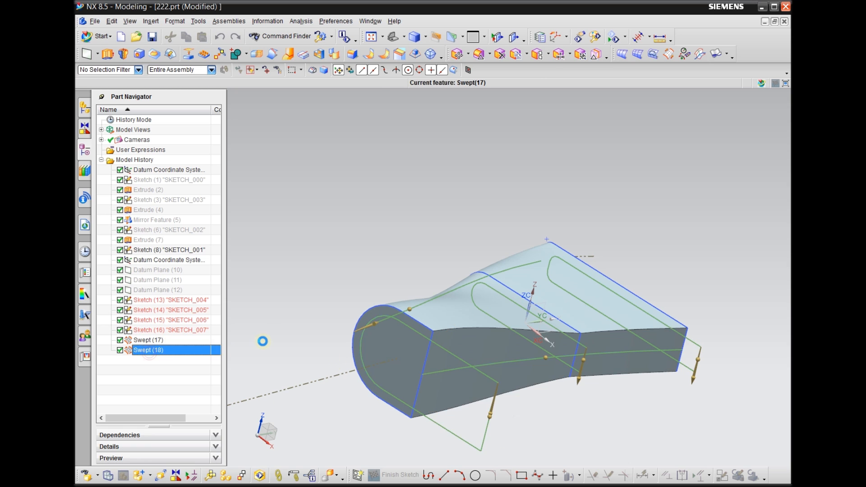
{"action": "scroll", "coordinate": [381, 359], "scroll_direction": "down", "scroll_amount": 3}
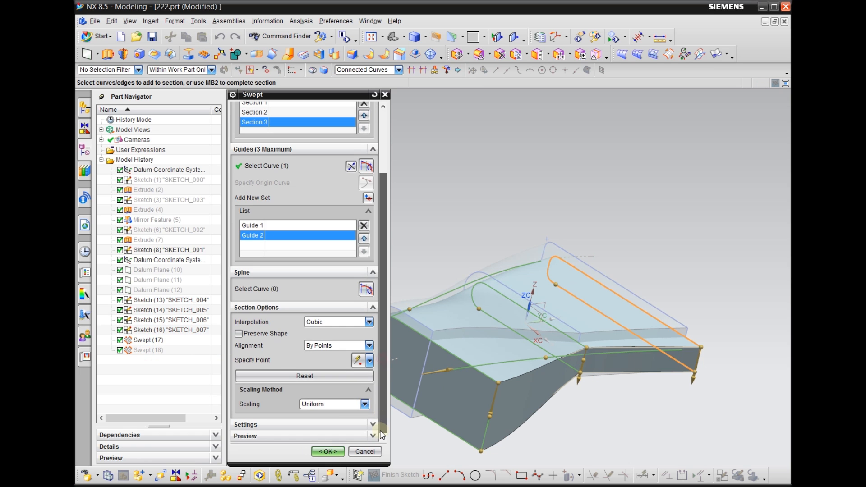
{"action": "left_click", "coordinate": [340, 425]}
{"action": "scroll", "coordinate": [342, 406], "scroll_direction": "down", "scroll_amount": 4}
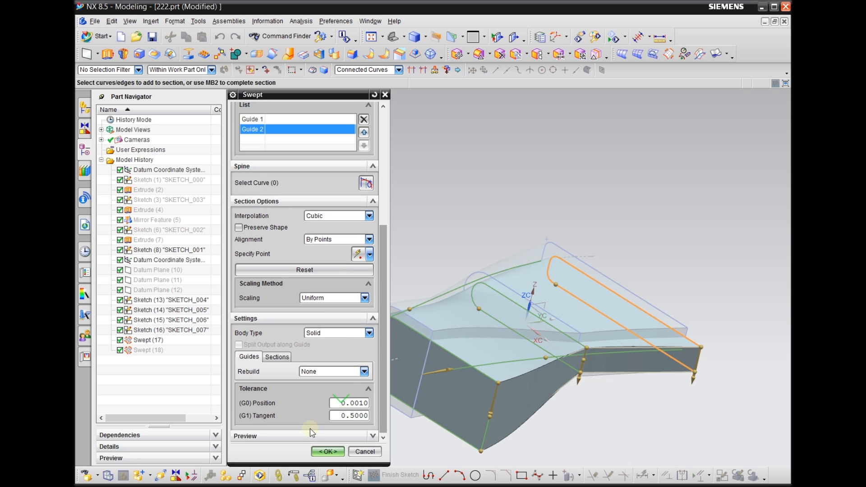
{"action": "left_click", "coordinate": [364, 452]}
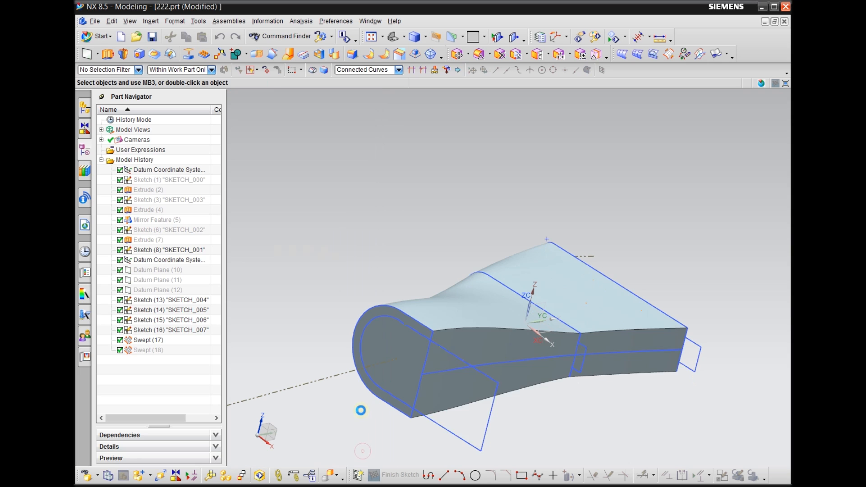
Try subtracting the inner swept body from the outer swept body, and undo the subtraction.
{"action": "left_click", "coordinate": [246, 55]}
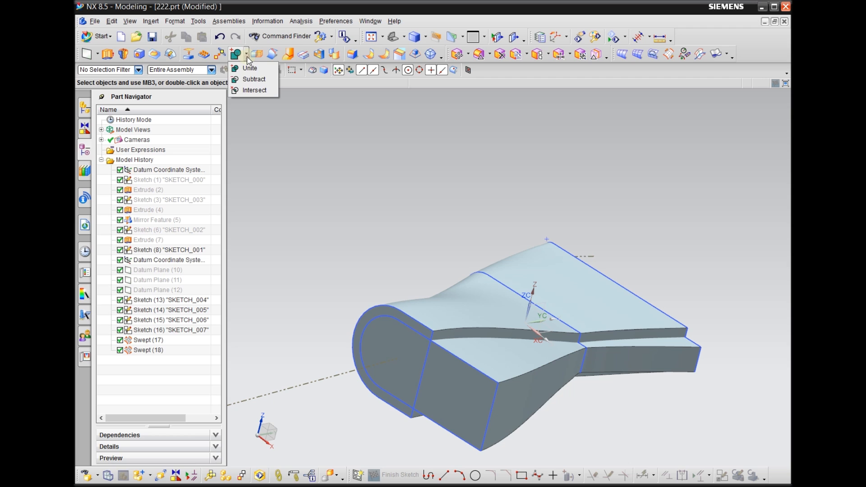
{"action": "left_click", "coordinate": [253, 80]}
{"action": "left_click", "coordinate": [519, 261]}
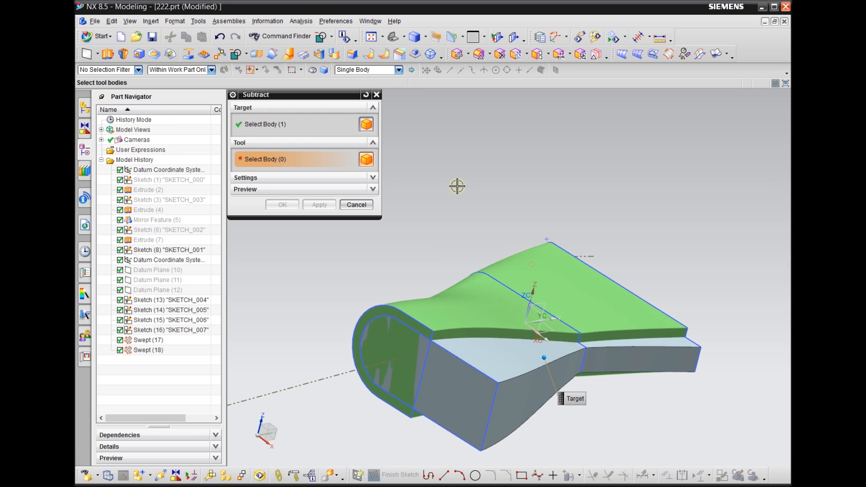
{"action": "left_click", "coordinate": [511, 368]}
{"action": "left_click", "coordinate": [282, 205]}
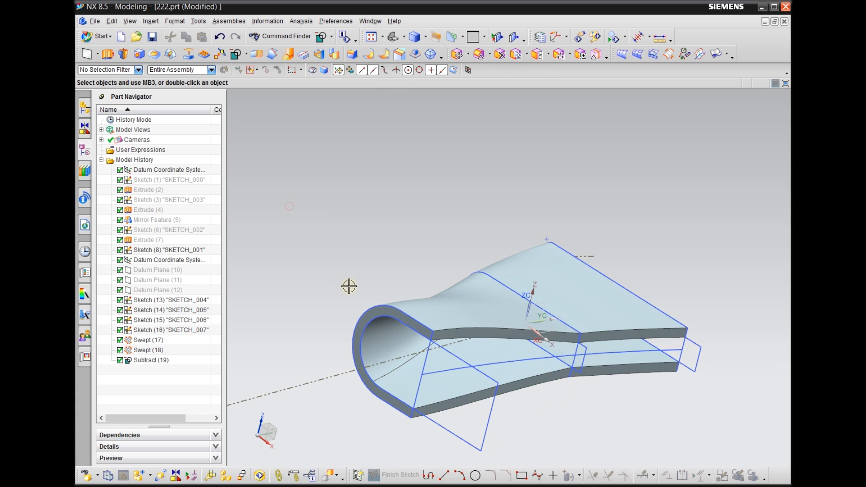
{"action": "mouse_move", "coordinate": [500, 408]}
{"action": "middle_mouse_down"}
{"action": "mouse_move", "coordinate": [507, 391]}
{"action": "mouse_move", "coordinate": [493, 352]}
{"action": "mouse_move", "coordinate": [513, 406]}
{"action": "mouse_move", "coordinate": [464, 434]}
{"action": "mouse_move", "coordinate": [420, 415]}
{"action": "mouse_move", "coordinate": [368, 437]}
{"action": "mouse_move", "coordinate": [458, 440]}
{"action": "mouse_move", "coordinate": [522, 469]}
{"action": "mouse_move", "coordinate": [485, 480]}
{"action": "middle_mouse_up"}
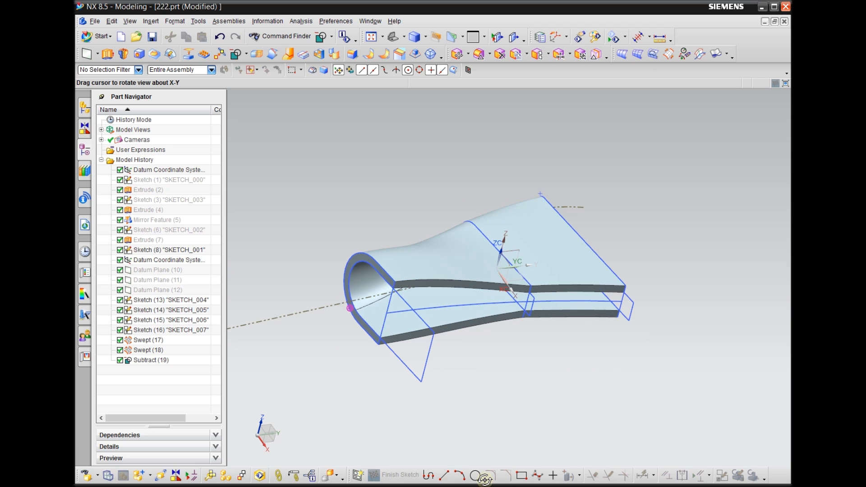
{"action": "scroll", "coordinate": [499, 290], "scroll_direction": "up", "scroll_amount": 2}
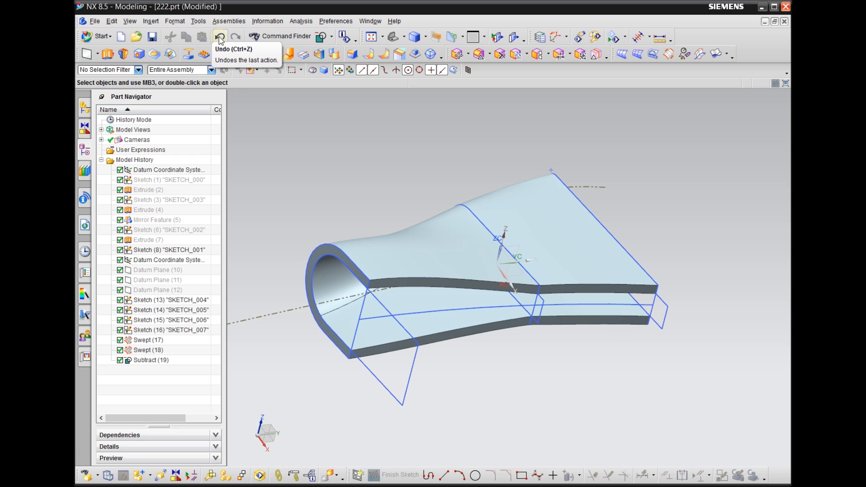
{"action": "left_click", "coordinate": [220, 38]}
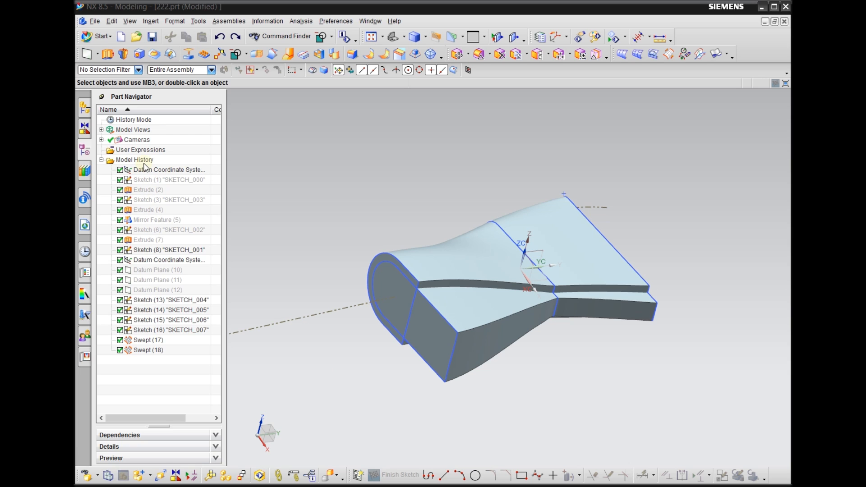
Show all hidden objects, including the extruded bodies, their sketches and the datum planes, together with the swept bodies.
{"action": "left_click", "coordinate": [620, 52]}
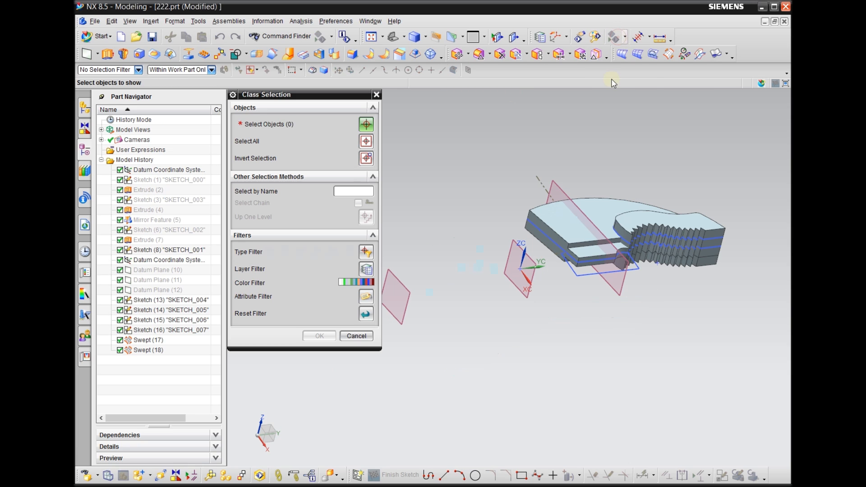
{"action": "key", "text": "ctrl+a"}
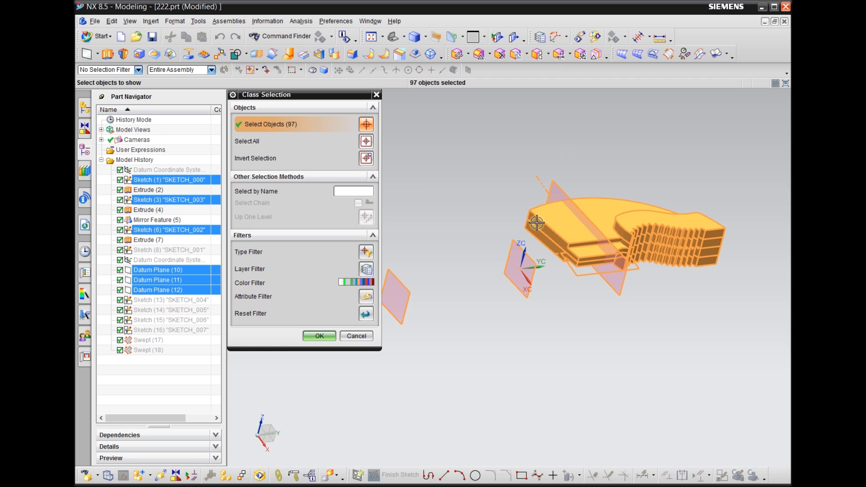
{"action": "left_click", "coordinate": [328, 333]}
{"action": "middle_click_drag", "start_coordinate": [313, 296], "coordinate": [409, 420]}
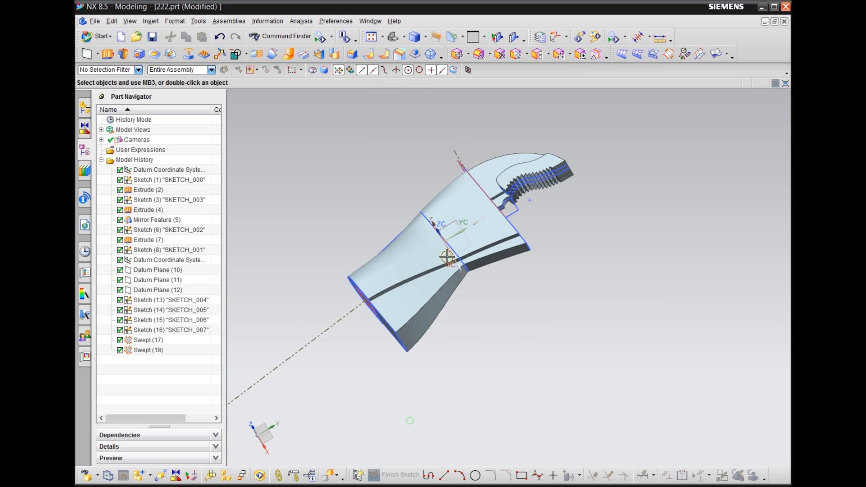
{"action": "scroll", "coordinate": [613, 245], "scroll_direction": "down", "scroll_amount": 2}
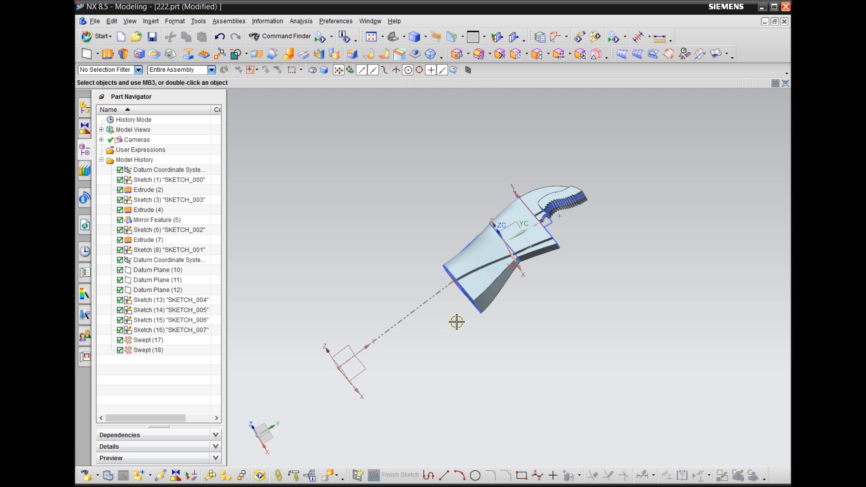
{"action": "mouse_move", "coordinate": [466, 355]}
{"action": "middle_mouse_down"}
{"action": "mouse_move", "coordinate": [480, 338]}
{"action": "mouse_move", "coordinate": [510, 364]}
{"action": "mouse_move", "coordinate": [479, 347]}
{"action": "middle_mouse_up"}
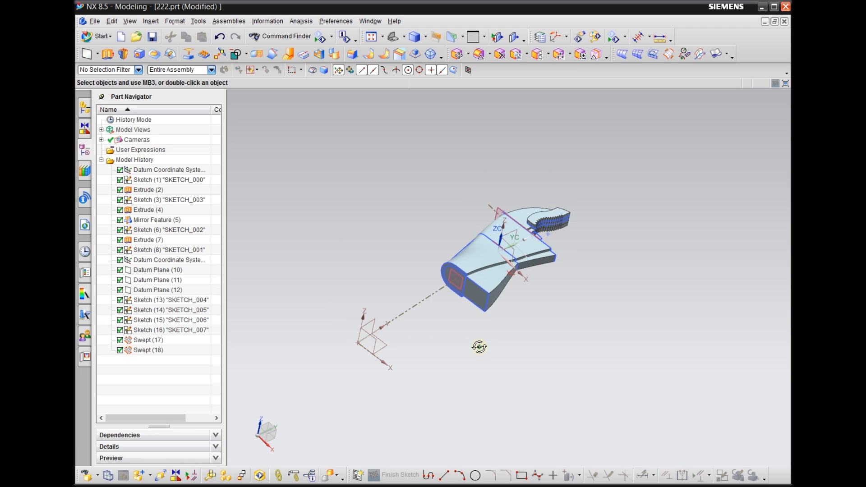